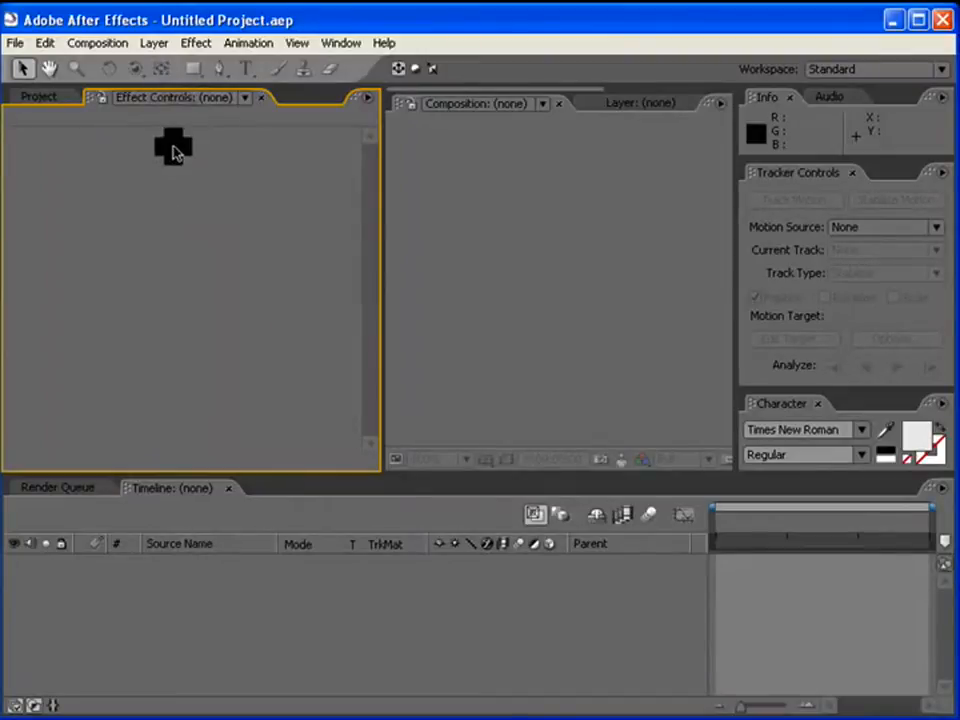
Narrow the Effect Controls panel, make the Composition panel taller, and widen the Info, Tracker Controls and Character panels.
click(385, 294)
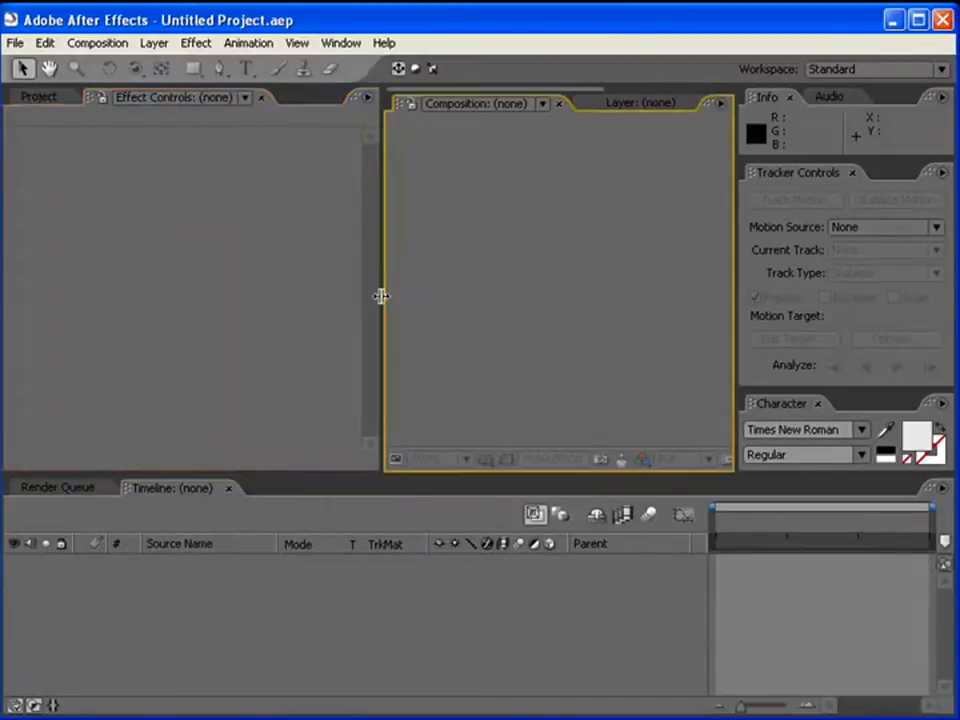
drag(381, 295, 210, 295)
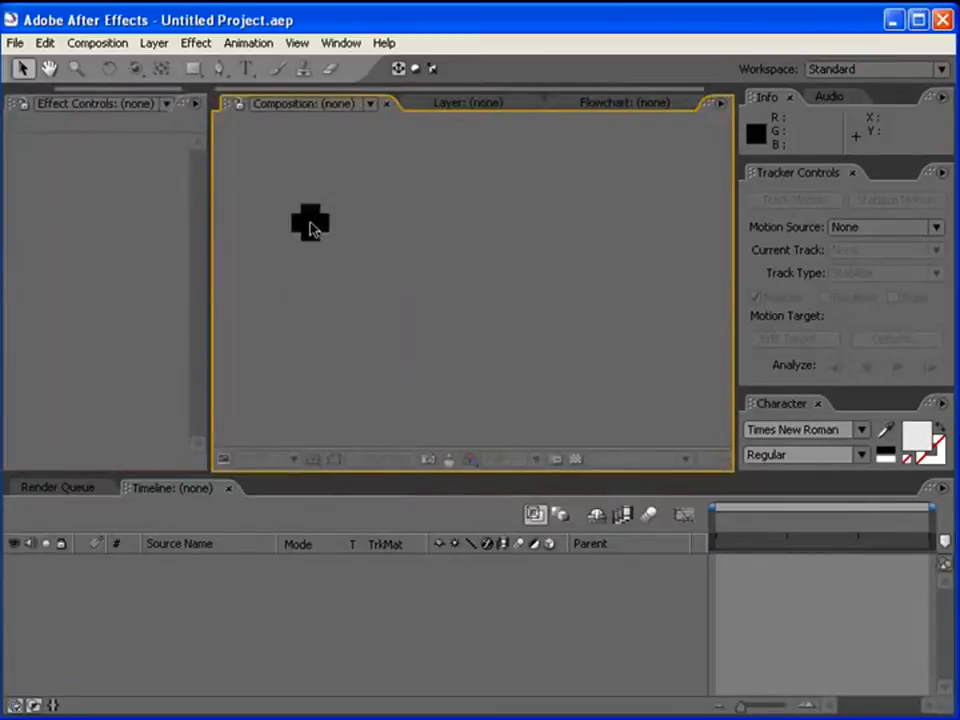
drag(446, 473, 450, 500)
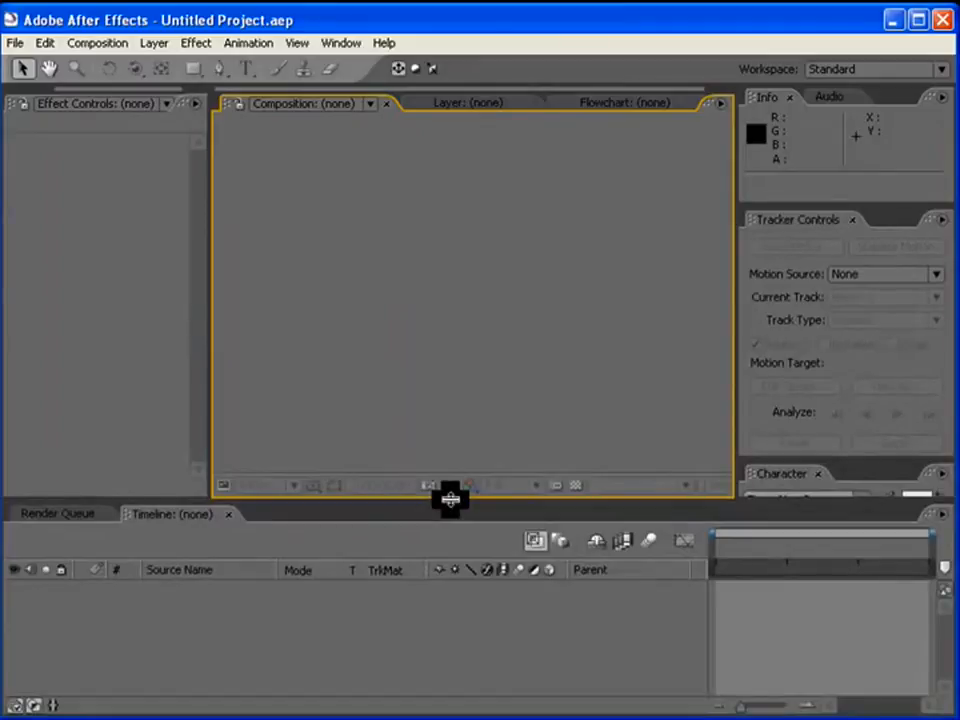
drag(735, 246, 541, 249)
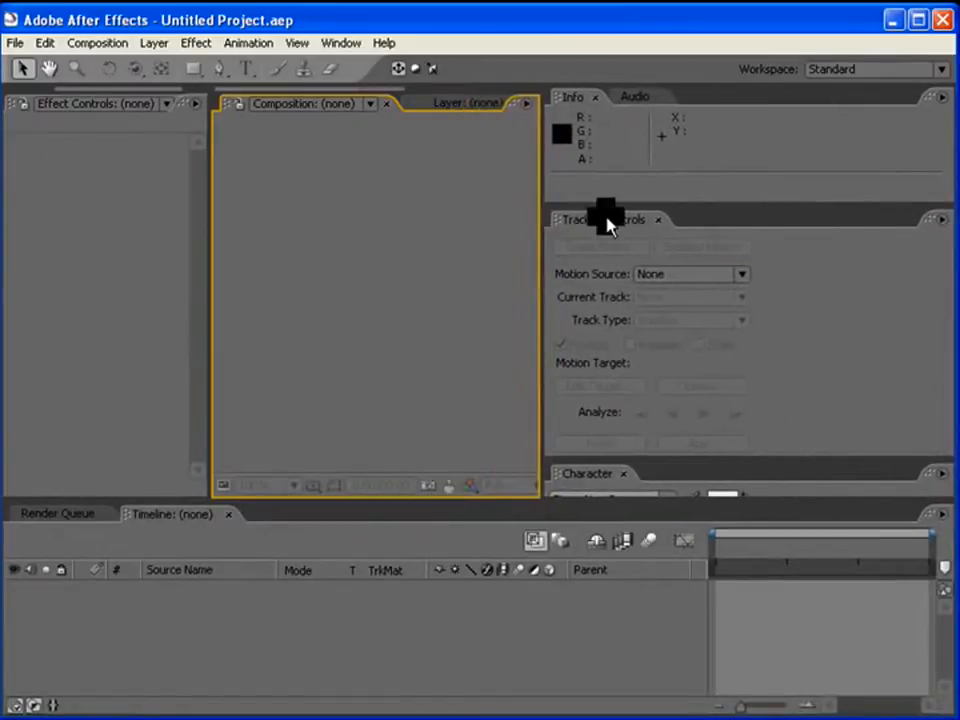
Show the Effects & Presets panel and place it as a floating window over the Tracker Controls and Character panels.
click(347, 45)
mouse_move(382, 45)
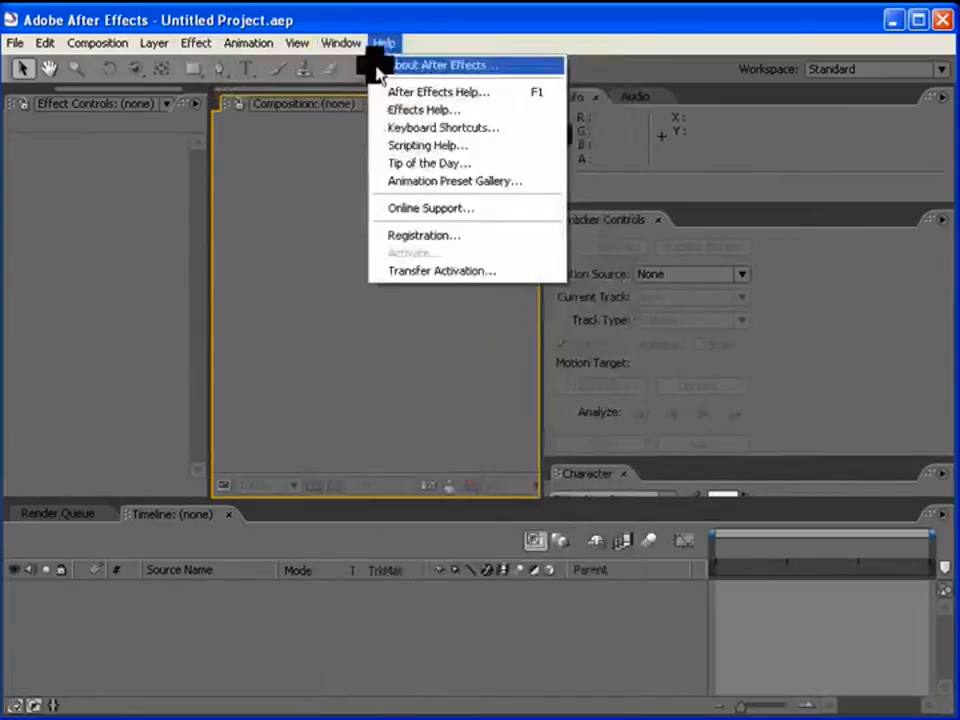
mouse_move(343, 45)
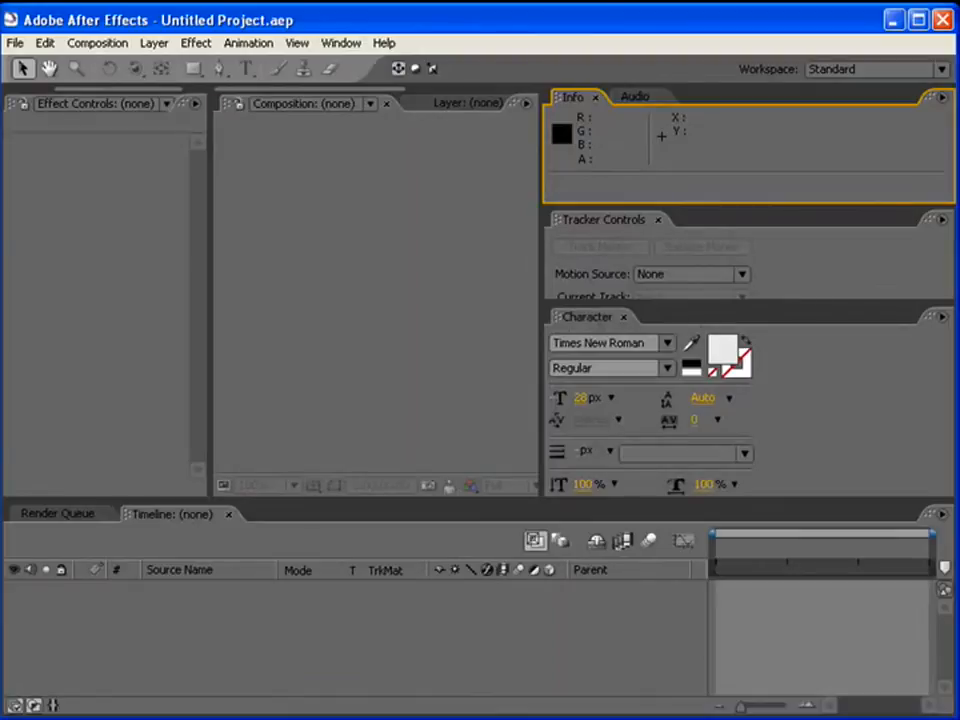
drag(790, 153, 692, 159)
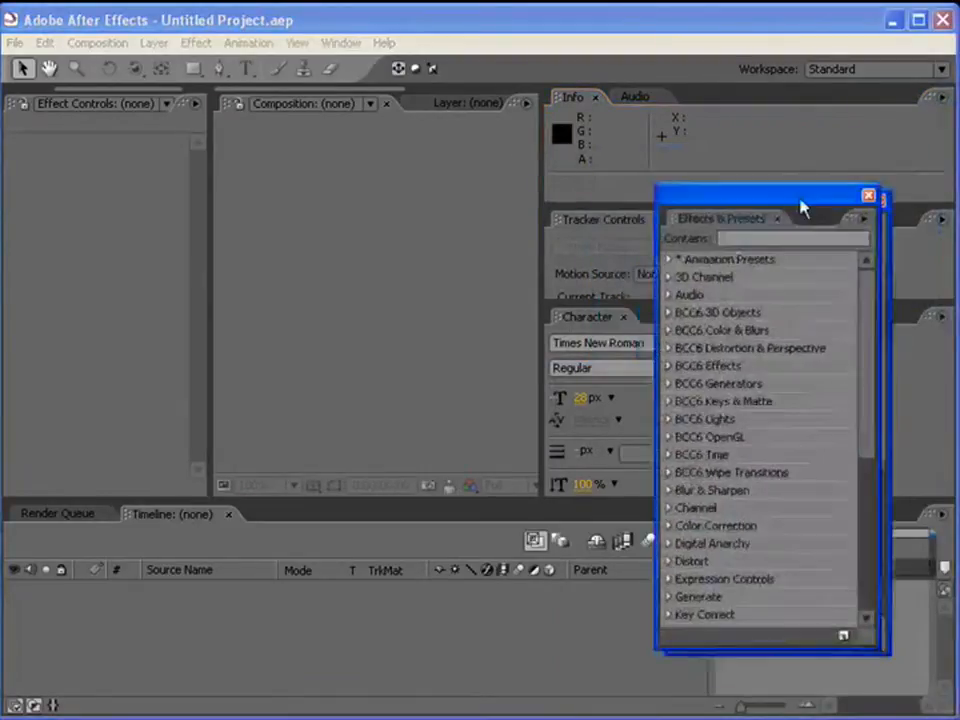
drag(801, 208, 752, 180)
click(681, 205)
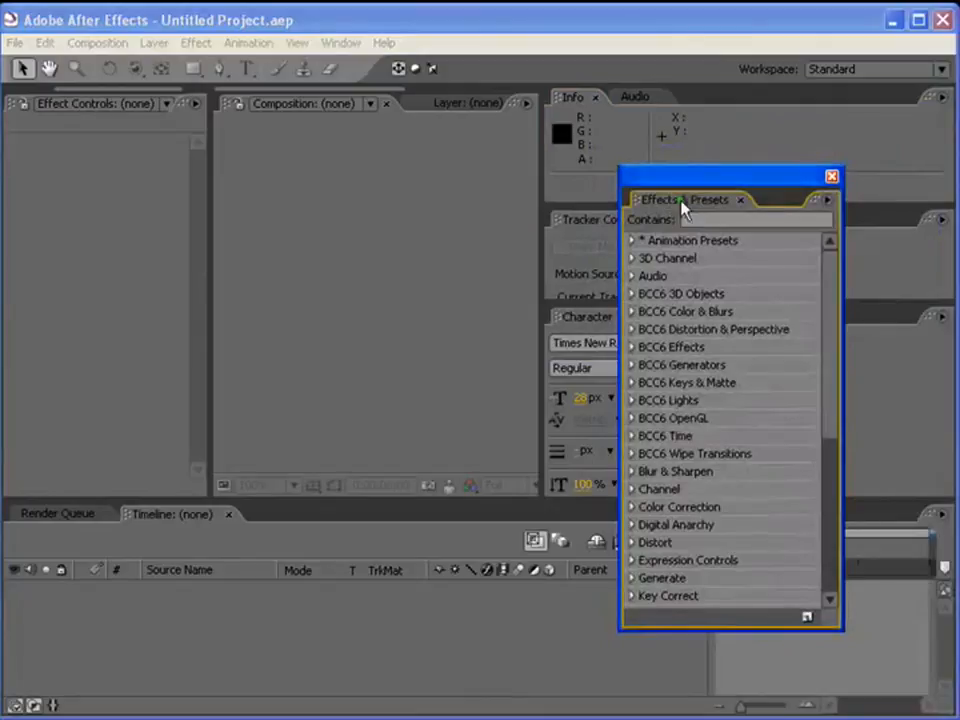
Look through the Animation Presets folders and the contents of the Video Copilot folder.
click(633, 242)
mouse_move(830, 283)
mouse_down()
mouse_move(827, 306)
mouse_move(832, 283)
mouse_up()
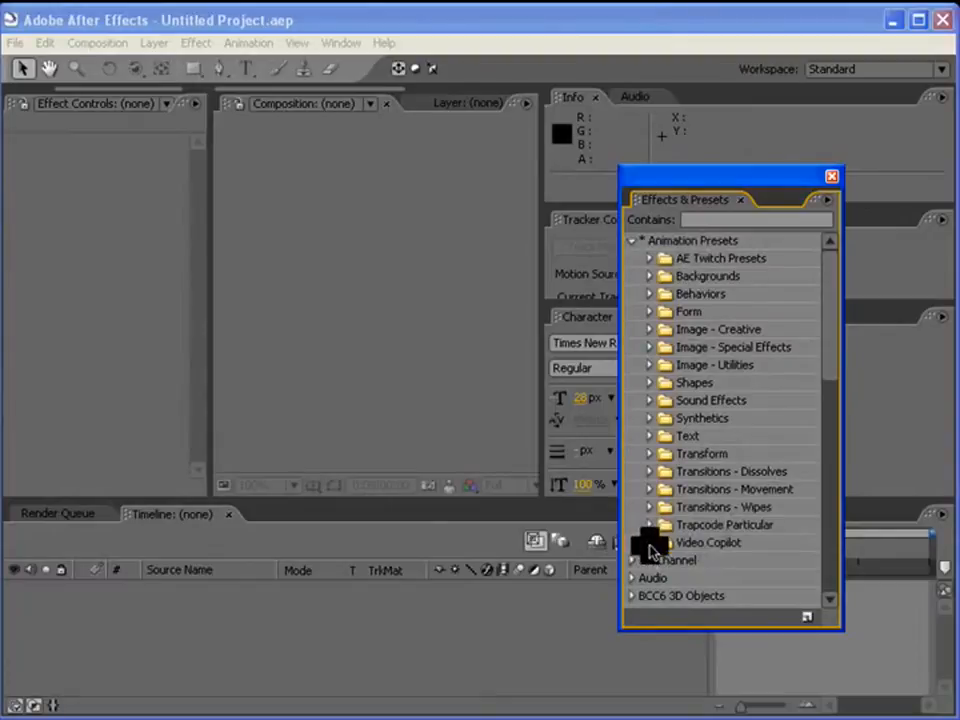
click(649, 543)
drag(827, 381, 832, 422)
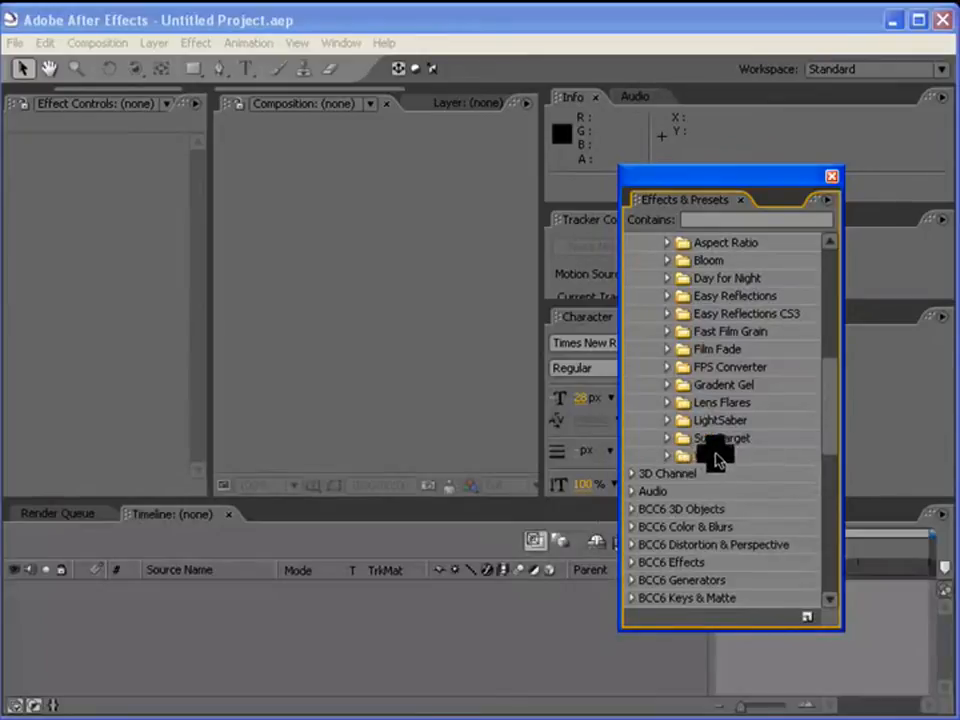
drag(831, 452, 831, 500)
Browse the installed effect categories, expanding Trapcode, Time, Matte and Simple Choker to examine their contents.
click(634, 318)
drag(827, 409, 687, 595)
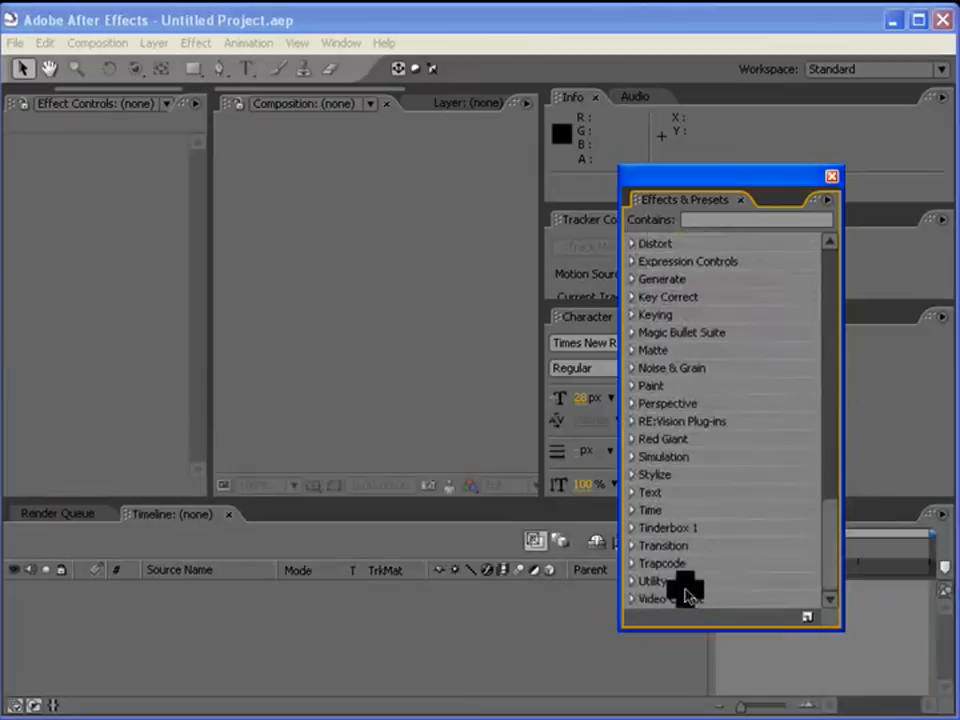
click(632, 582)
click(632, 493)
click(634, 386)
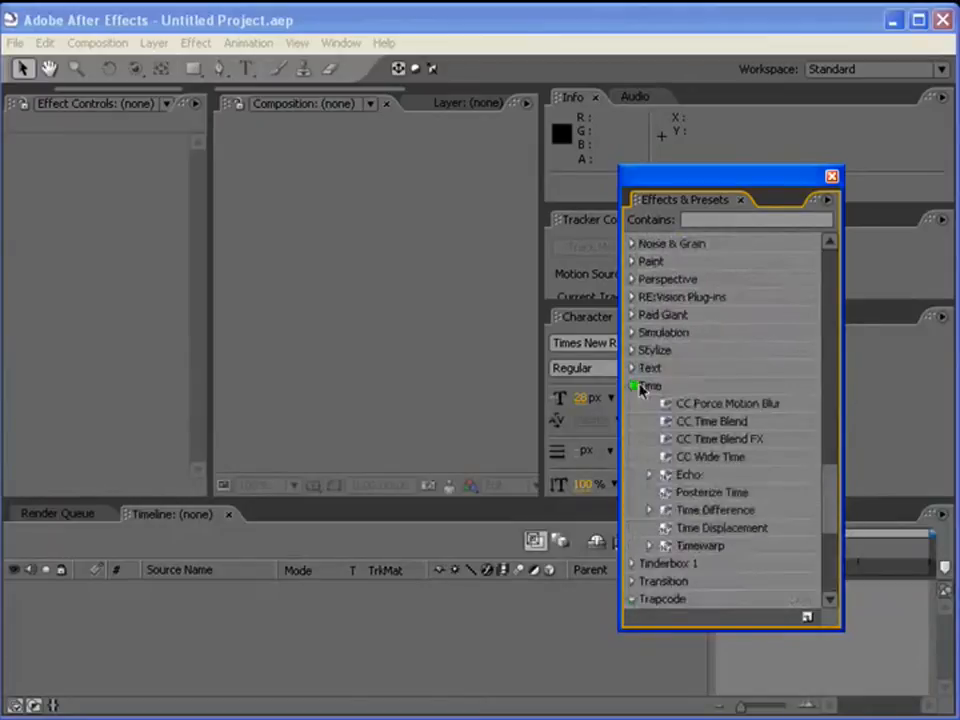
mouse_move(827, 489)
mouse_down()
mouse_move(831, 544)
mouse_move(833, 485)
mouse_up()
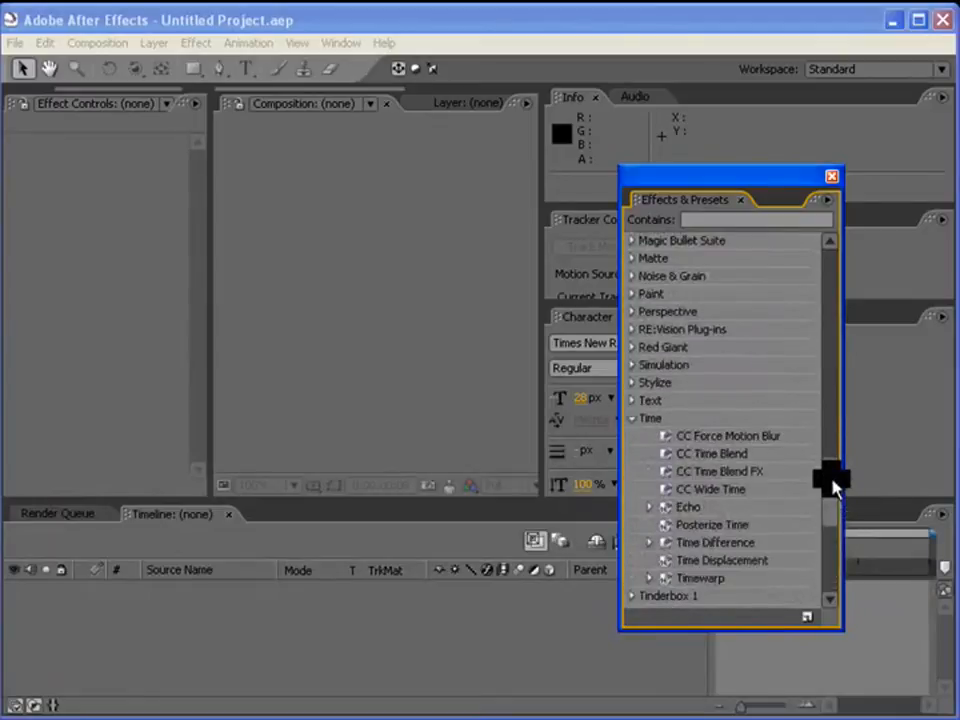
scroll(630, 392, up, 2)
click(631, 392)
scroll(705, 396, down, 1)
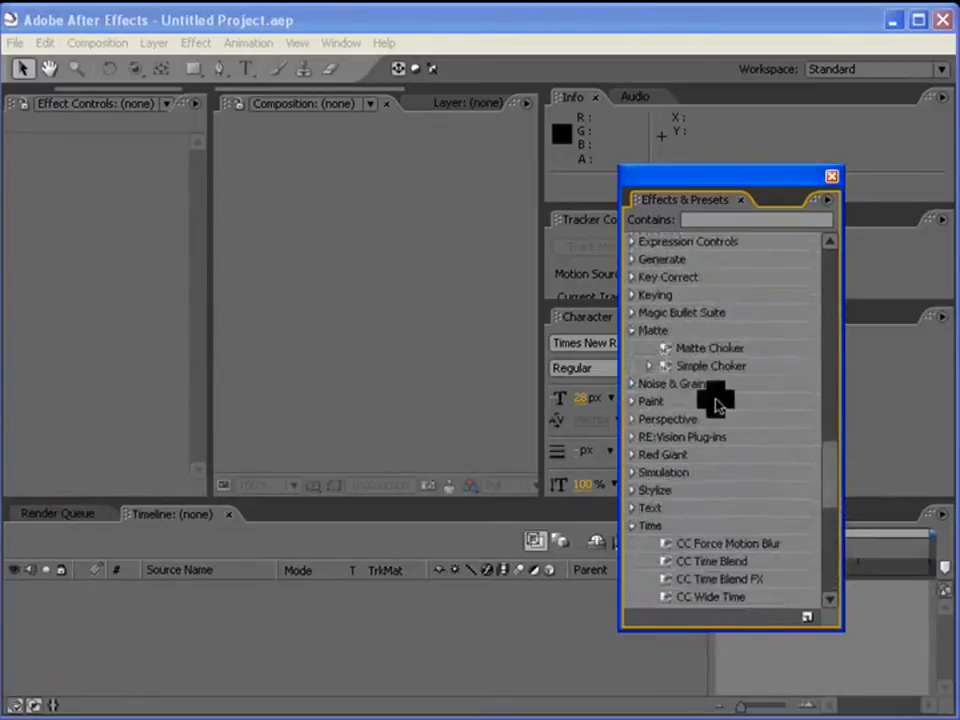
click(650, 366)
drag(835, 467, 836, 407)
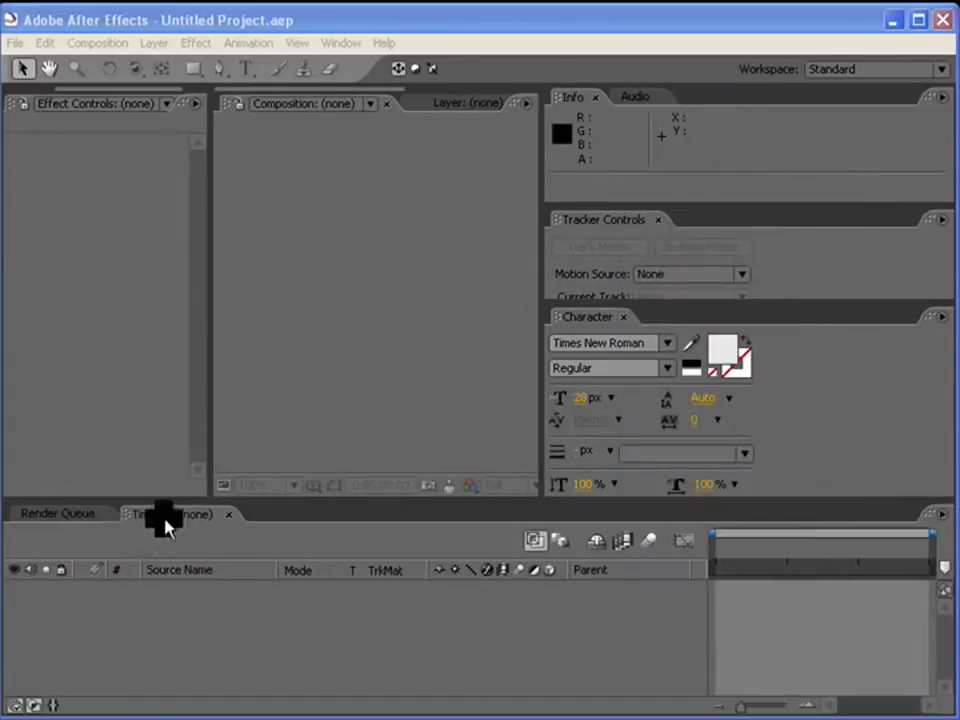
Enlarge the Timeline and Composition panels, widen the Effect Controls panel group, and show the Project panel.
drag(287, 500, 296, 433)
drag(541, 296, 785, 290)
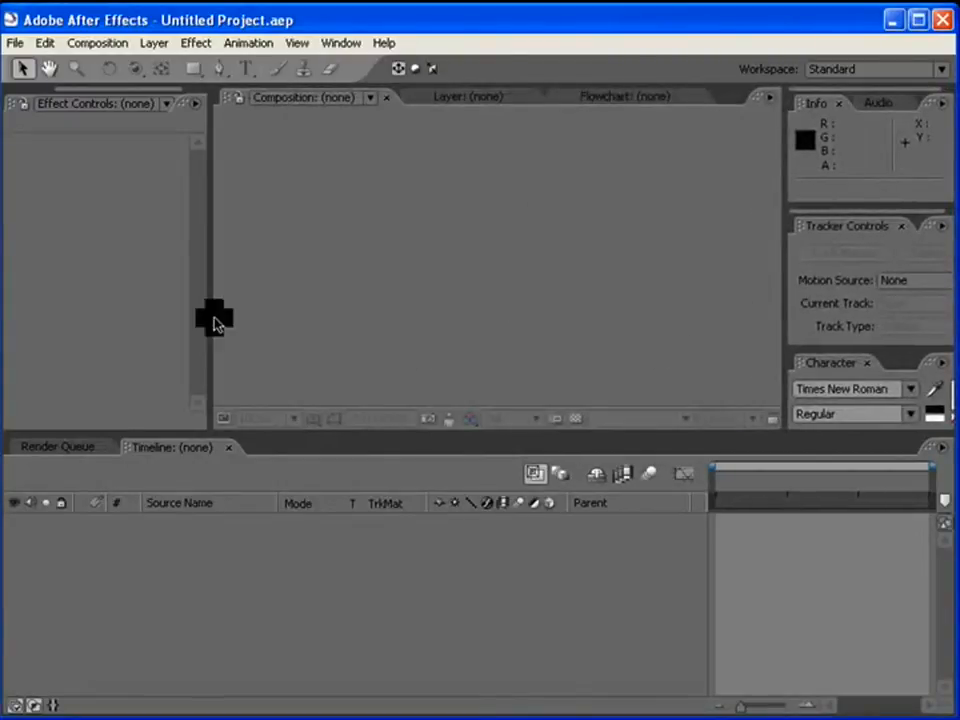
drag(213, 318, 343, 317)
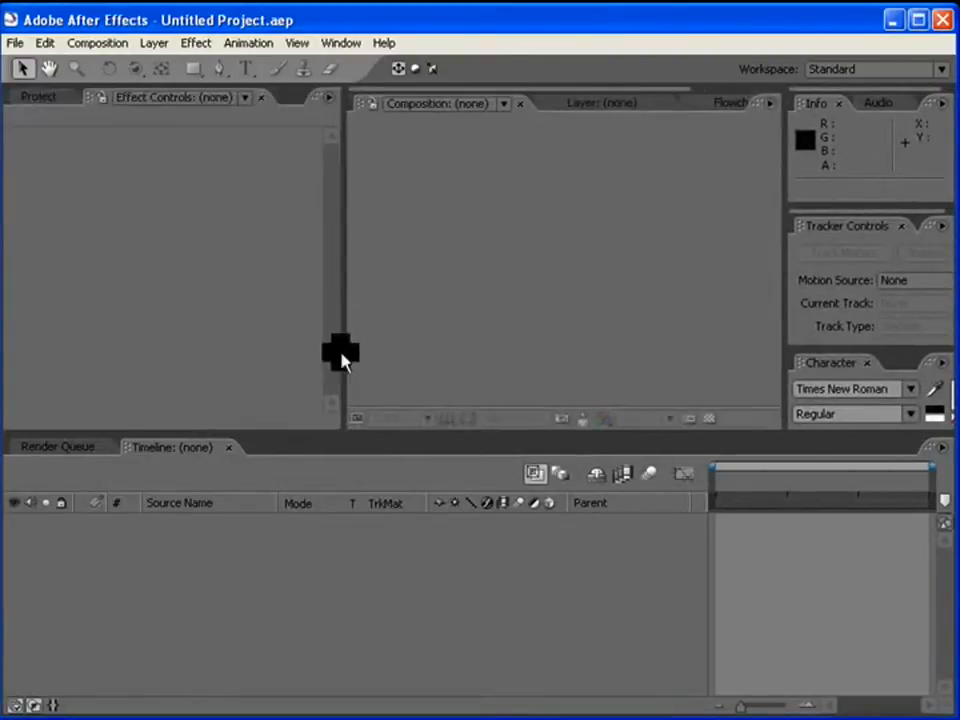
click(42, 100)
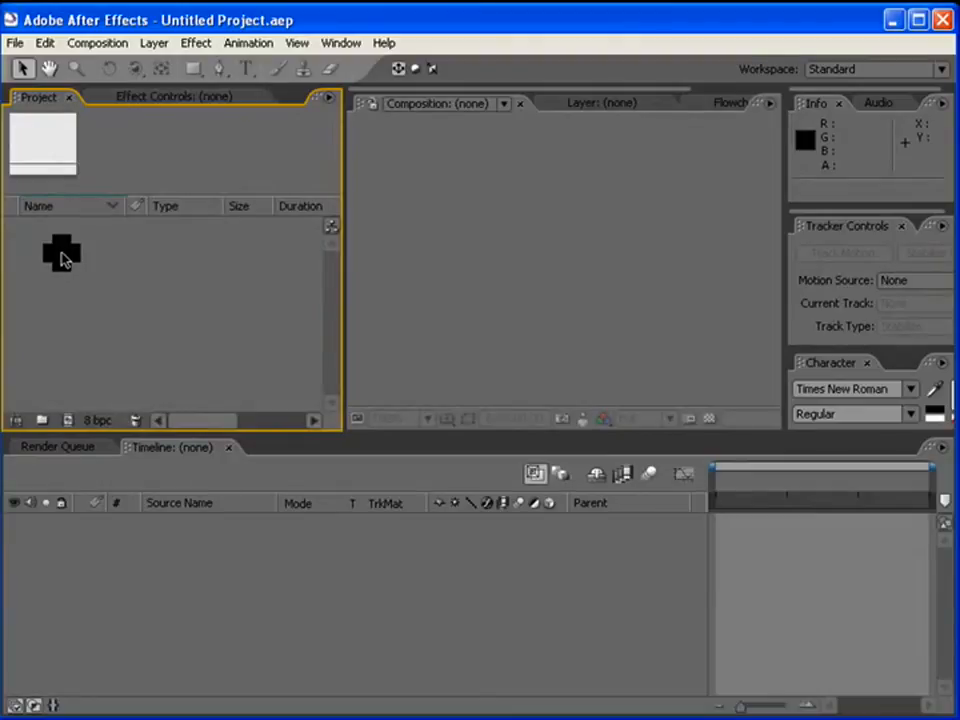
Create a new composition named Comp 1 using the NTSC D1 Widescreen preset.
click(97, 43)
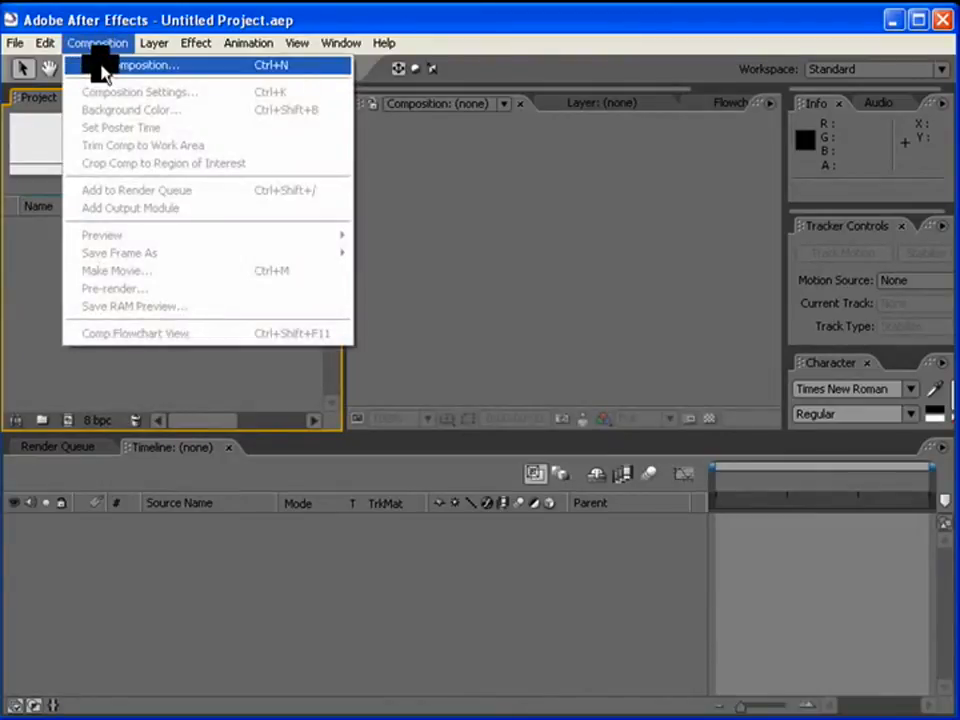
click(103, 65)
drag(600, 64, 355, 137)
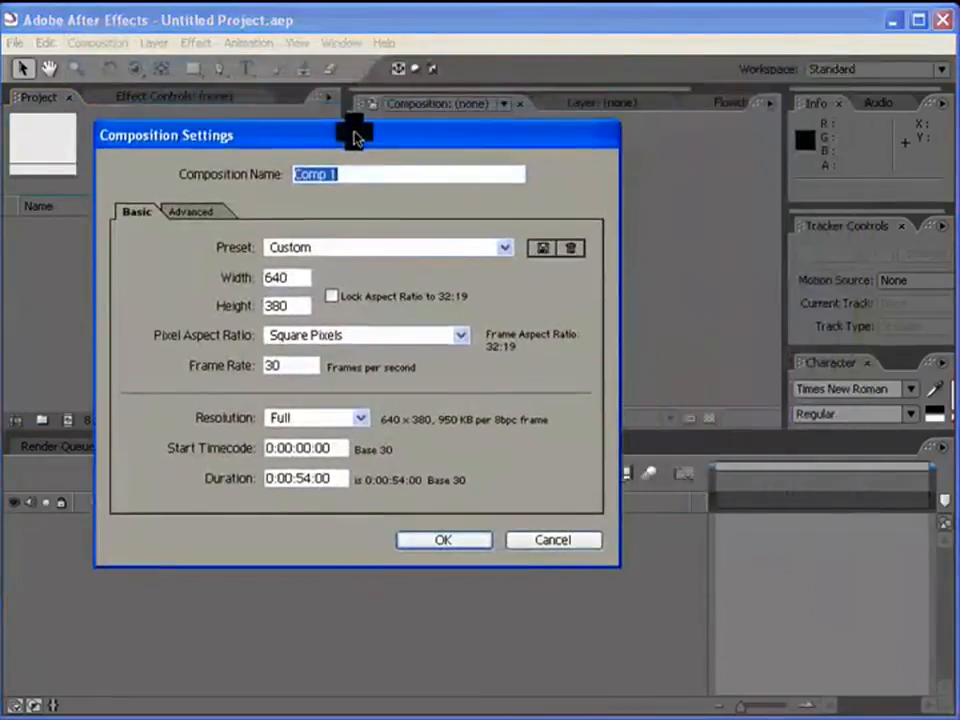
click(504, 248)
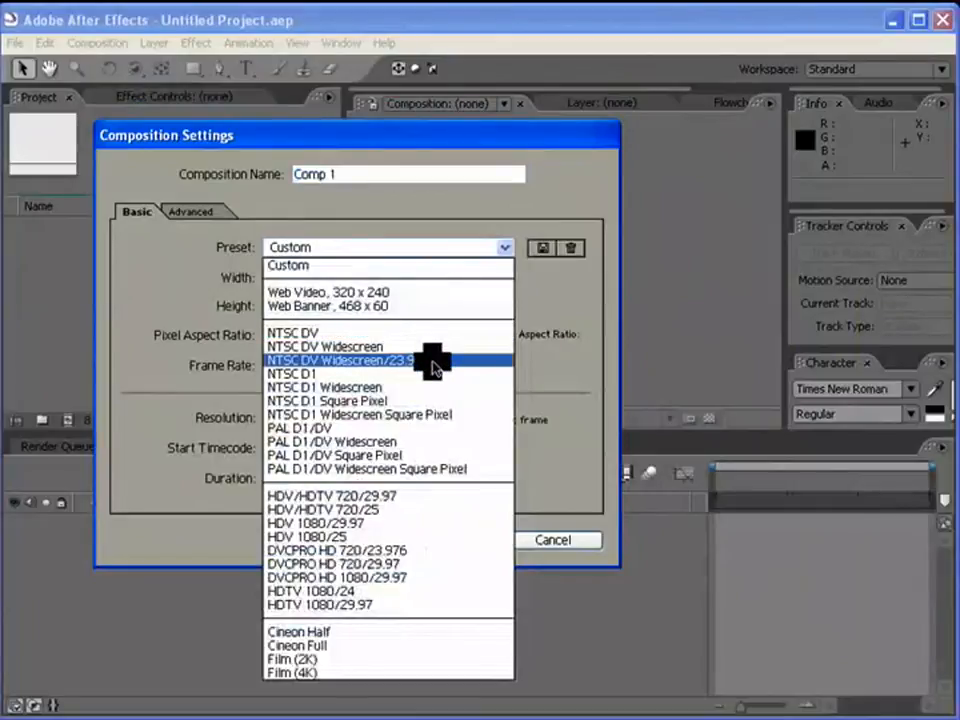
click(445, 388)
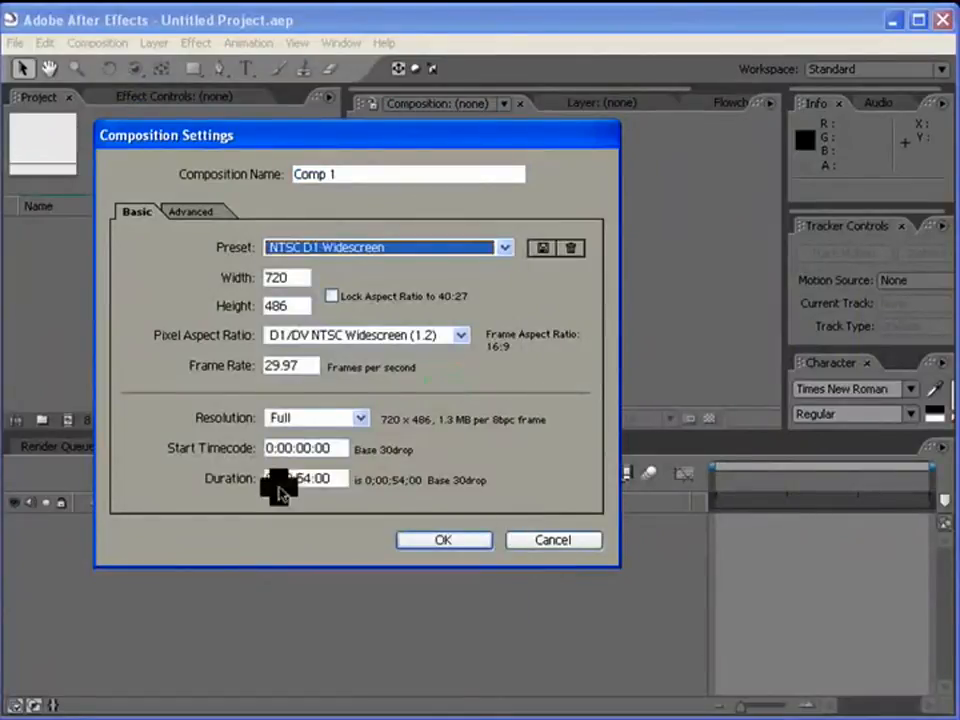
click(446, 541)
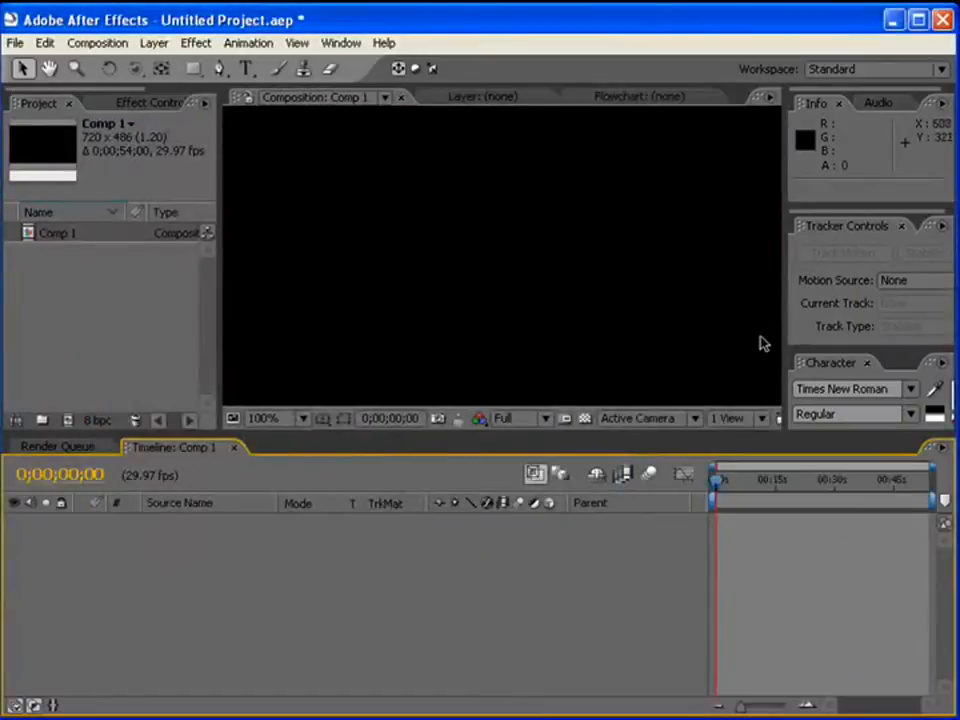
Make the Composition panel wider and taller, and zoom its view out to 50%.
drag(785, 330, 866, 329)
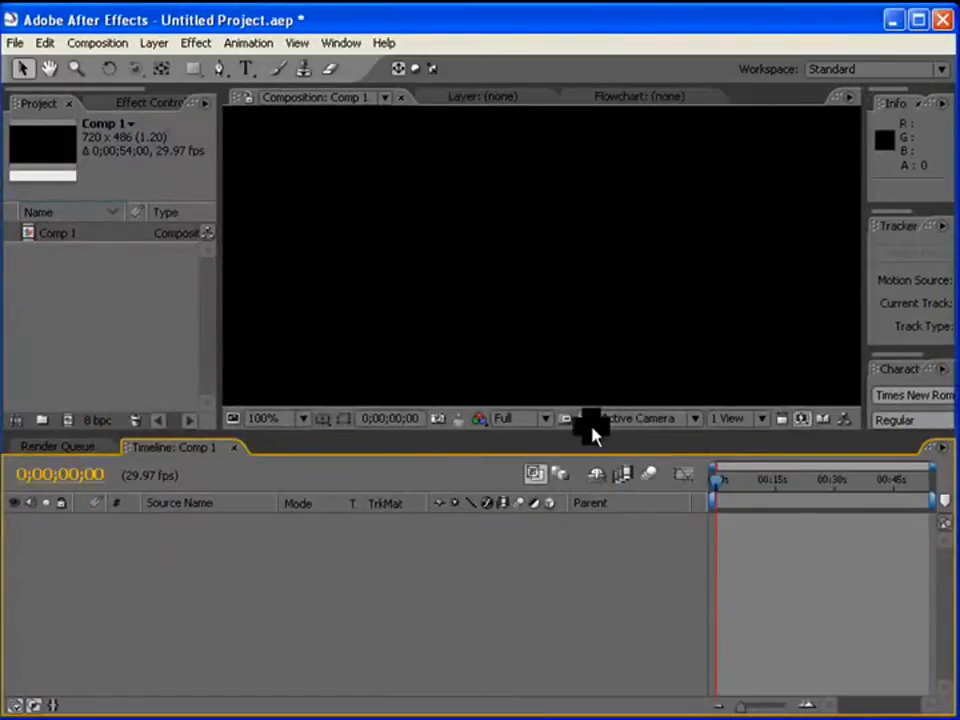
drag(590, 432, 588, 470)
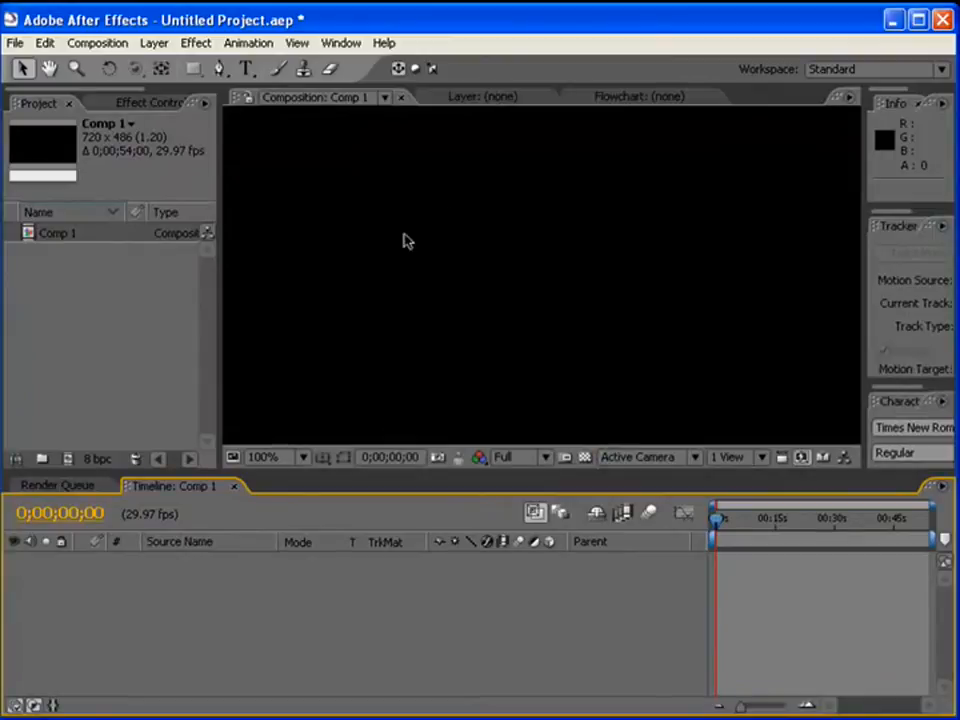
click(76, 70)
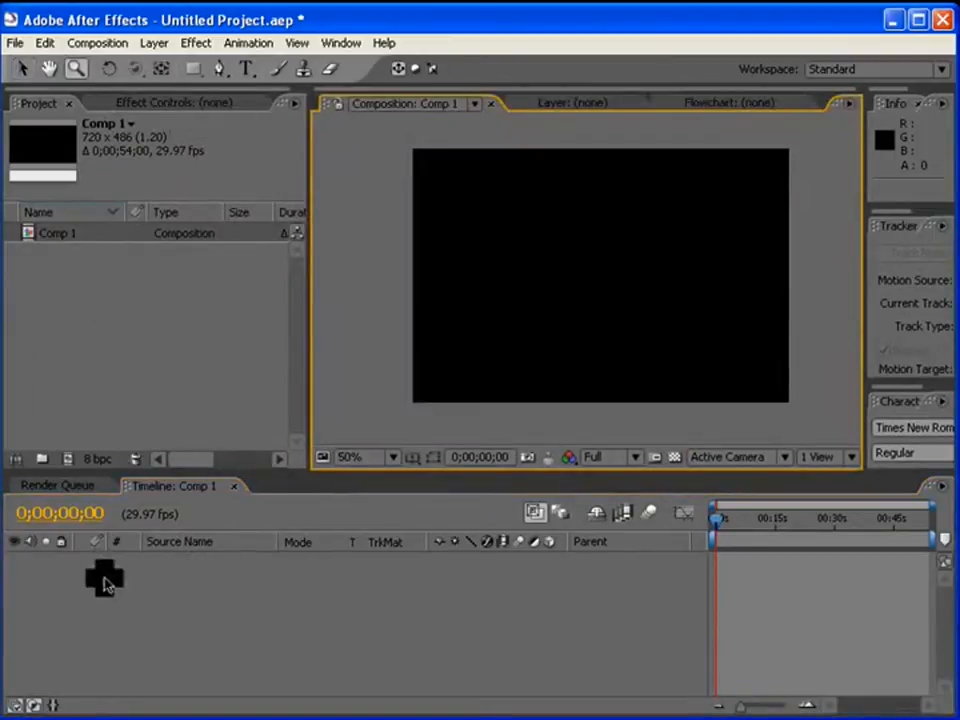
Add a new text layer to Comp 1 reading "asastudio.org".
click(154, 43)
mouse_move(165, 66)
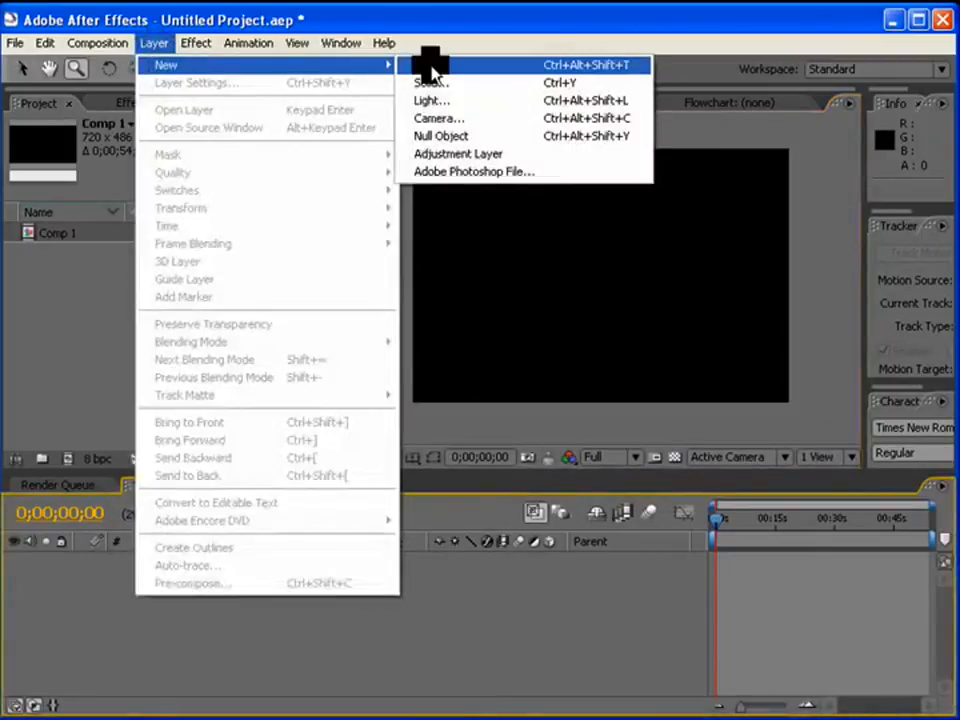
click(432, 68)
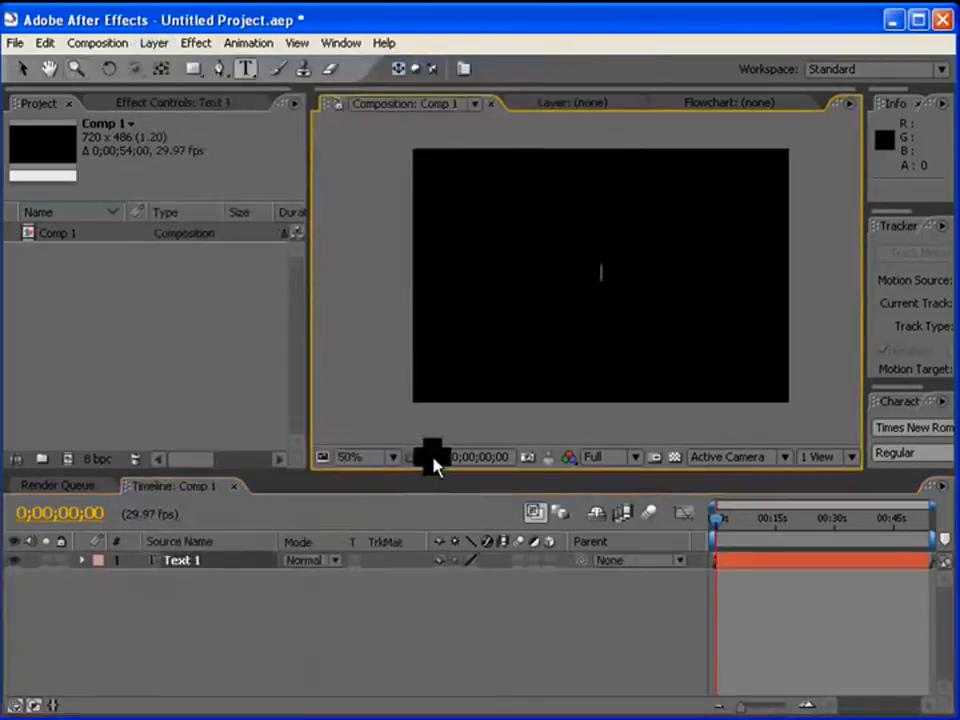
text(asastudio.org)
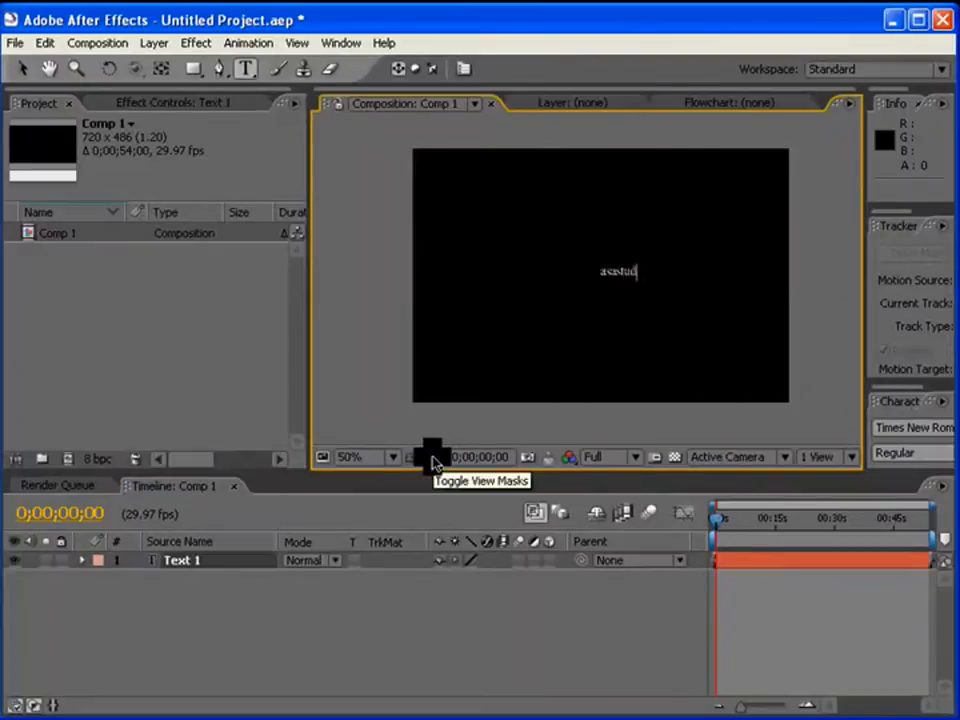
click(189, 561)
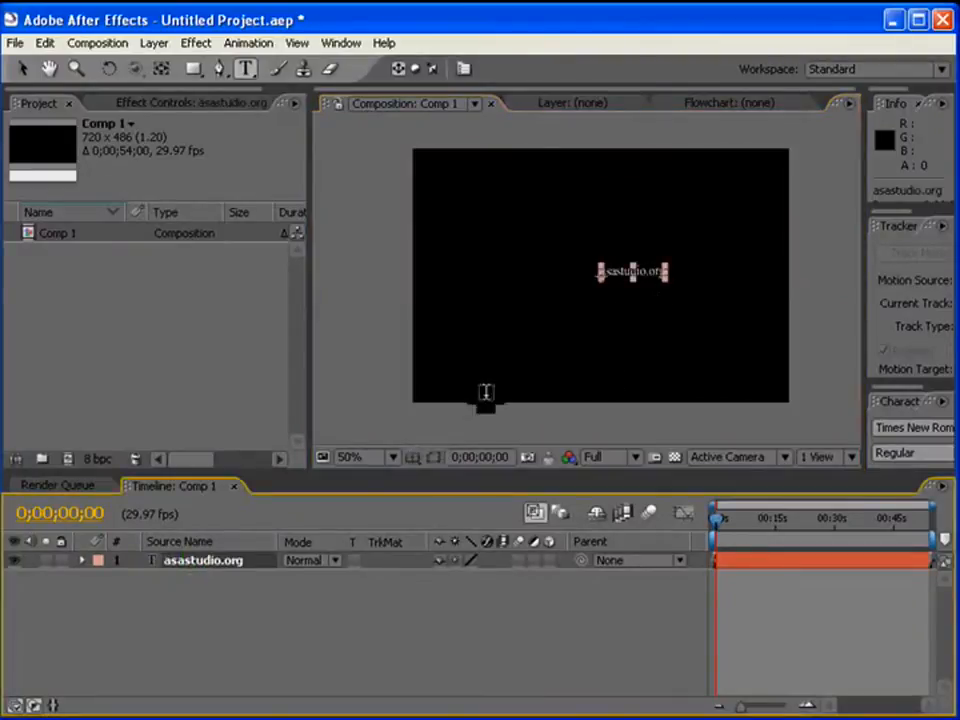
Scale up the asastudio.org text and reposition it around the middle of the composition frame.
click(22, 71)
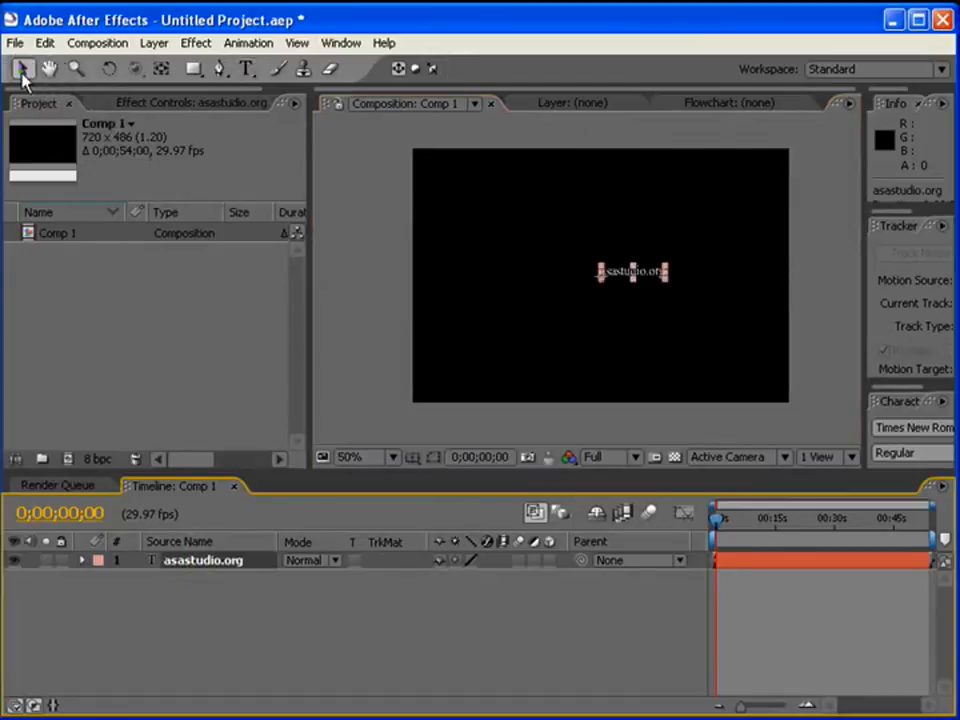
click(76, 69)
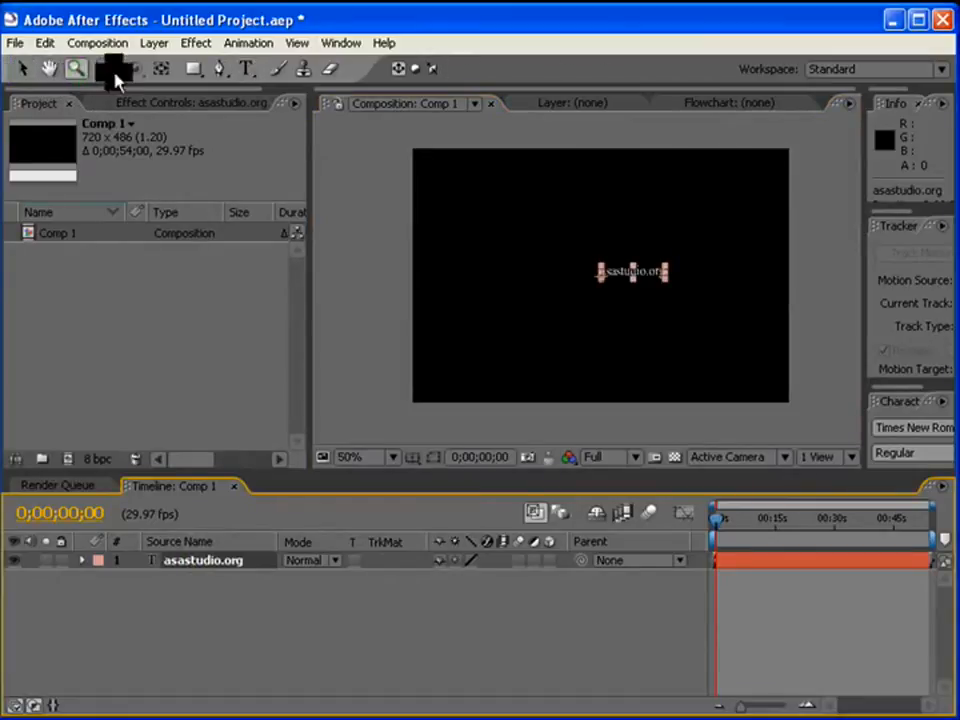
click(112, 71)
click(22, 72)
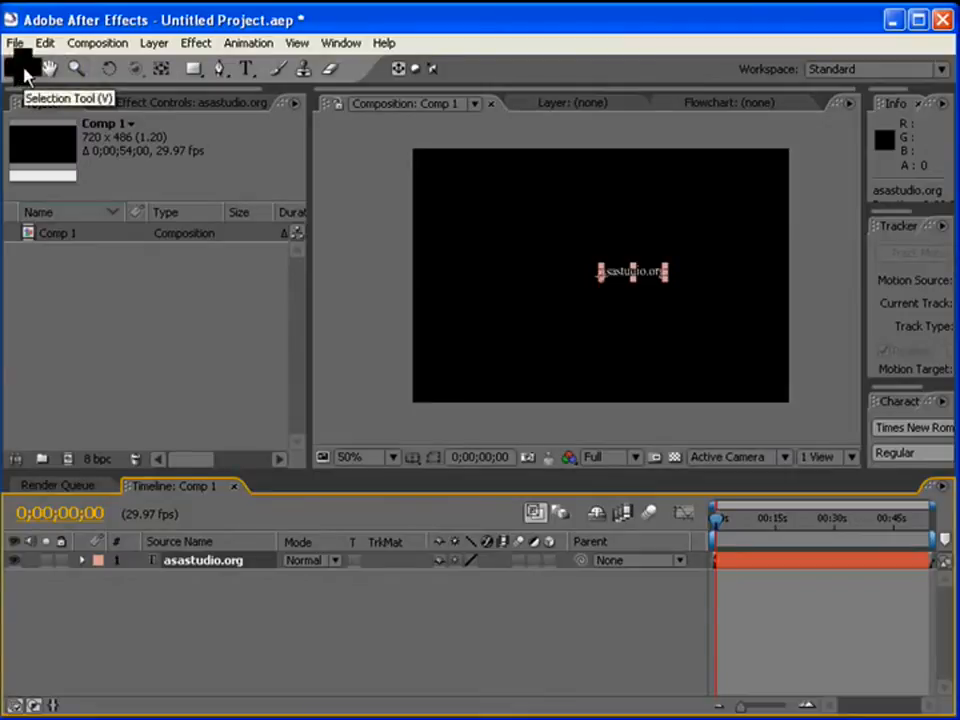
drag(668, 270, 756, 241)
drag(704, 267, 679, 272)
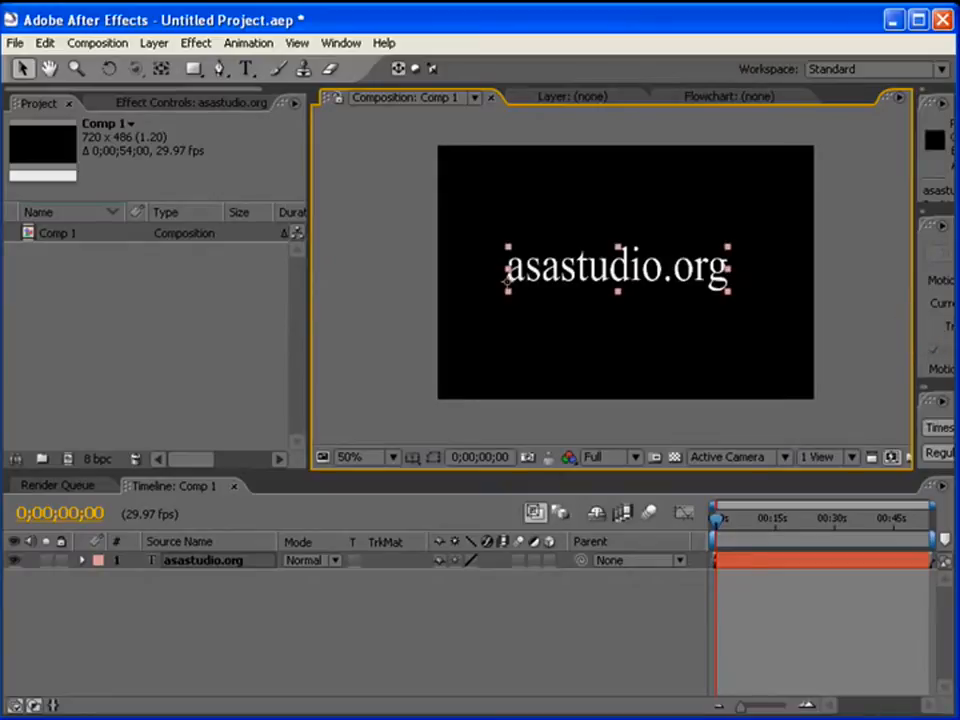
Apply the Foggy preset from the Text > Blurs animation presets to the asastudio.org layer and preview the animation from the start.
drag(958, 132, 828, 134)
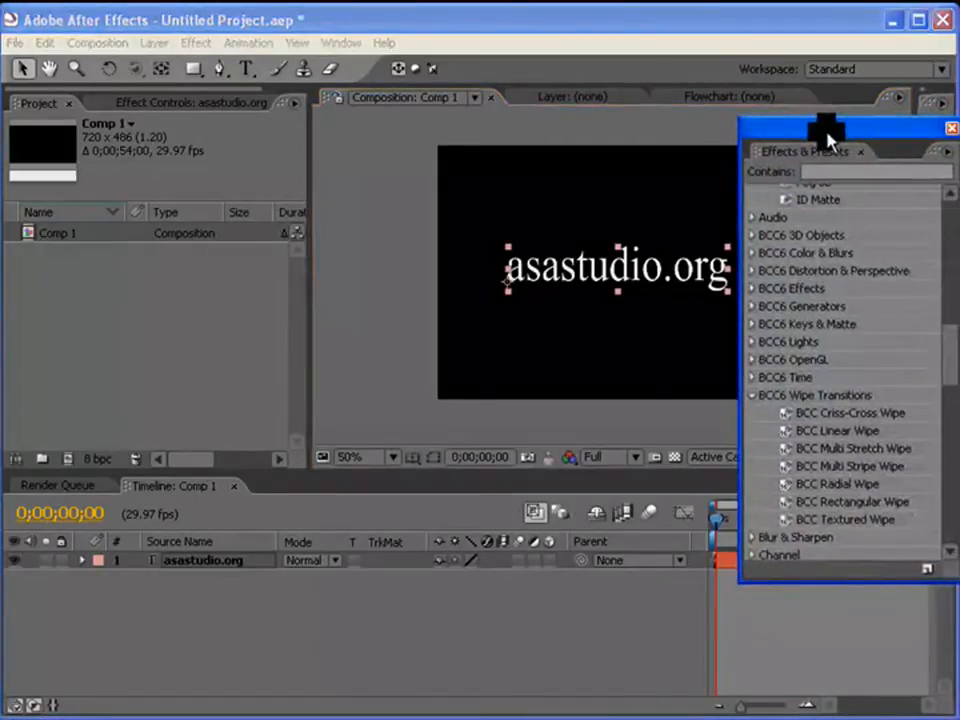
drag(953, 362, 953, 230)
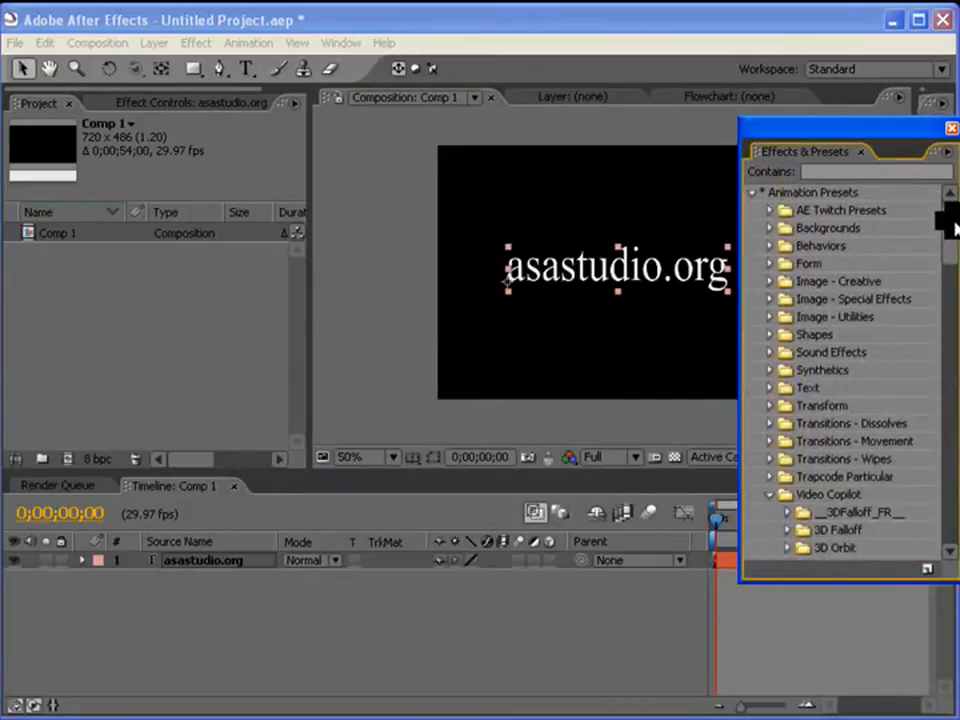
click(769, 388)
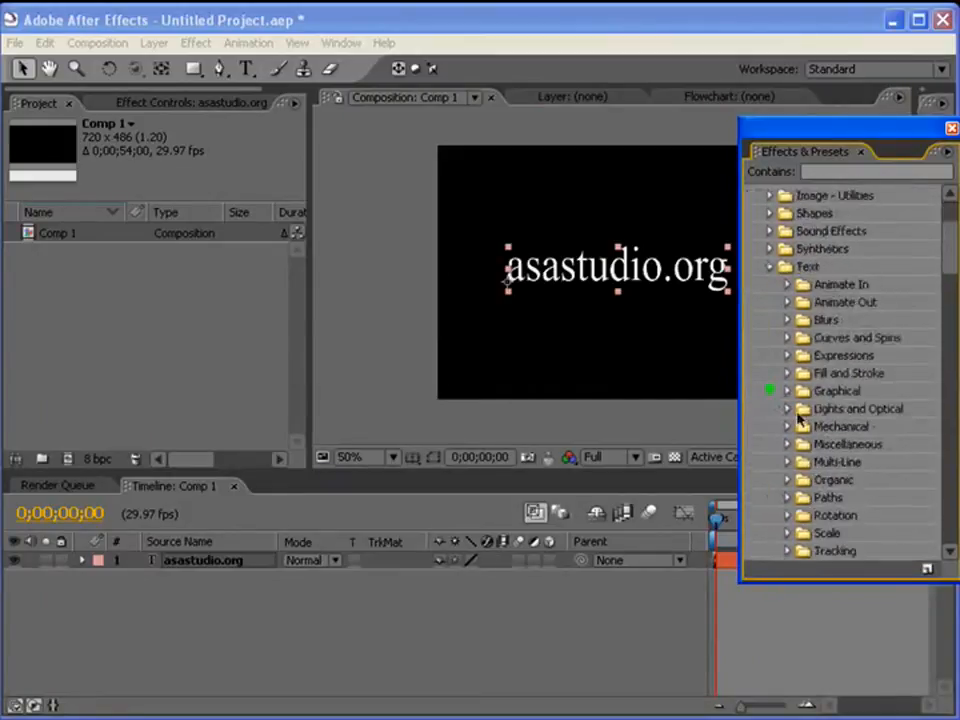
click(787, 320)
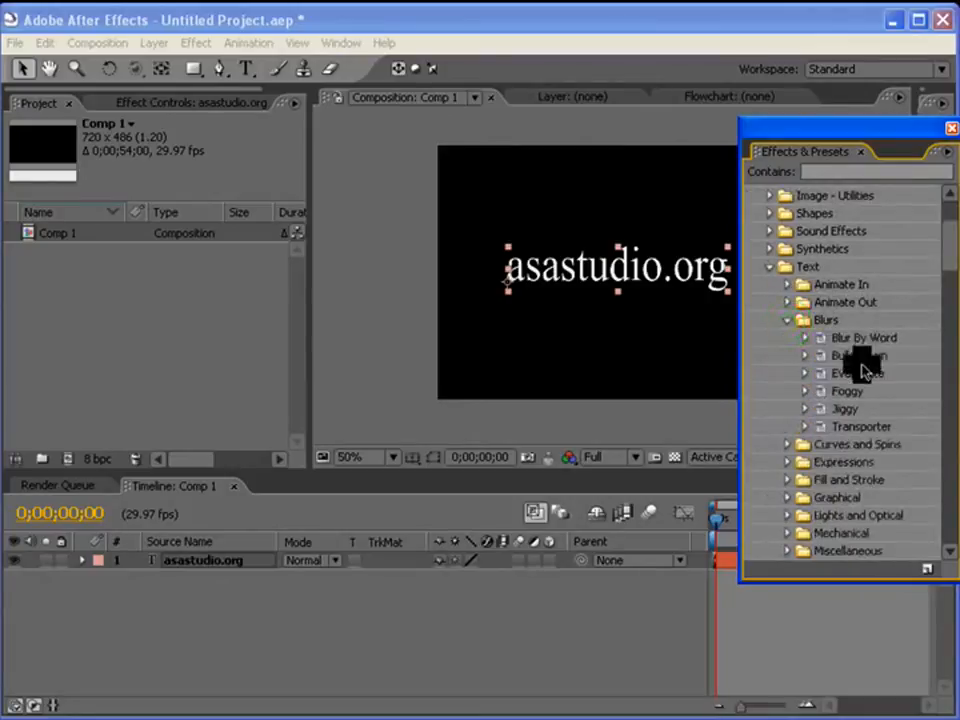
drag(845, 391, 198, 563)
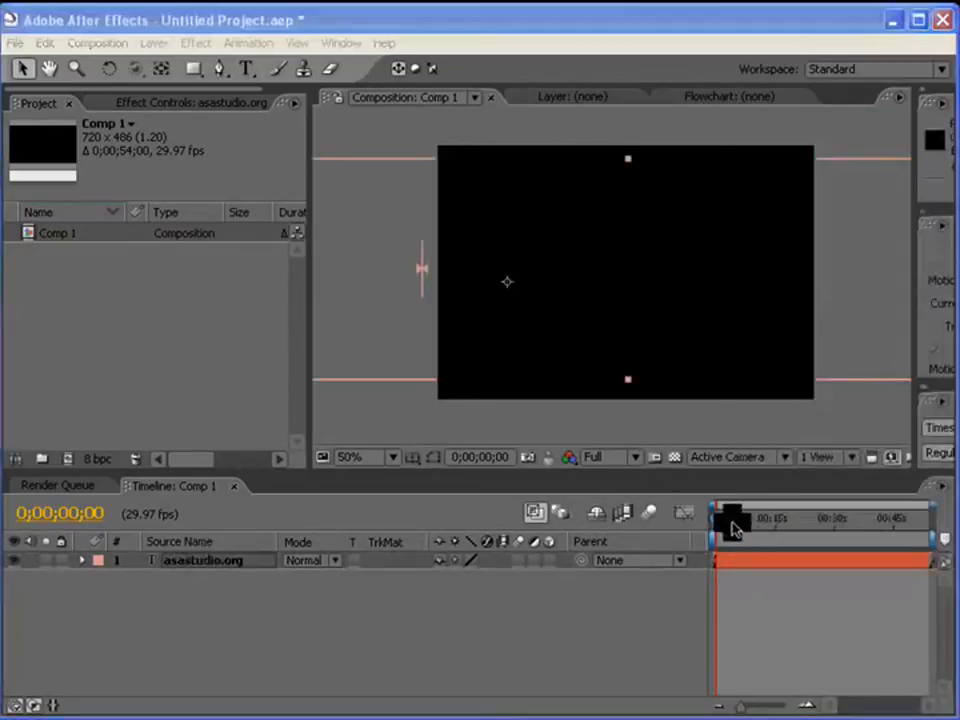
mouse_move(718, 522)
mouse_down()
mouse_move(731, 531)
mouse_move(705, 527)
mouse_up()
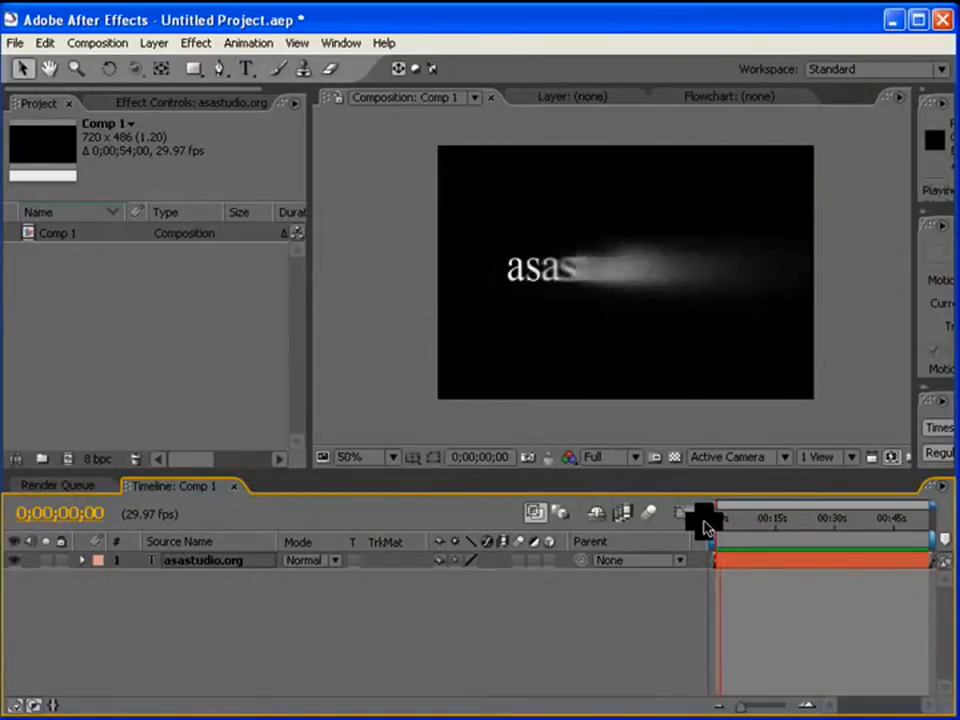
key(space)
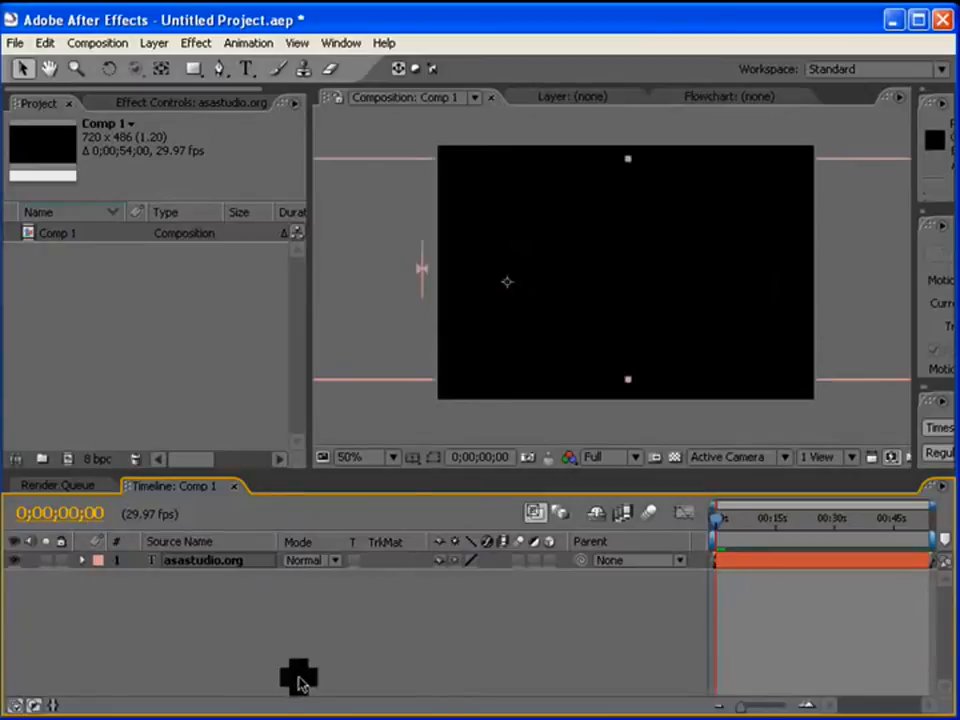
Add a dark blue 720 × 486 solid layer named "bg" to Comp 1.
click(165, 565)
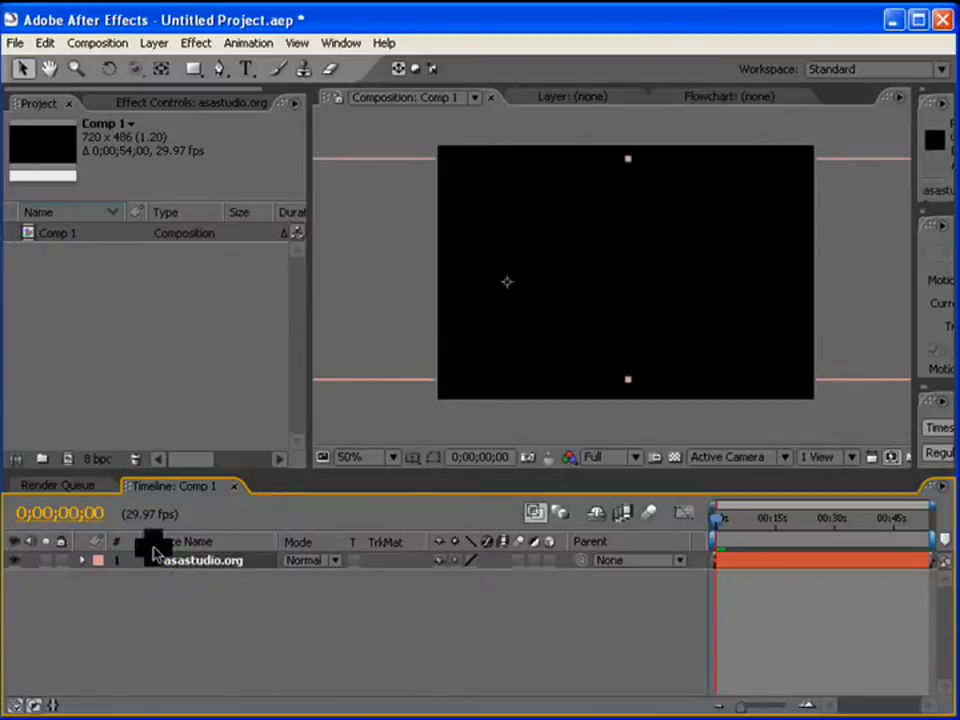
click(153, 43)
mouse_move(162, 64)
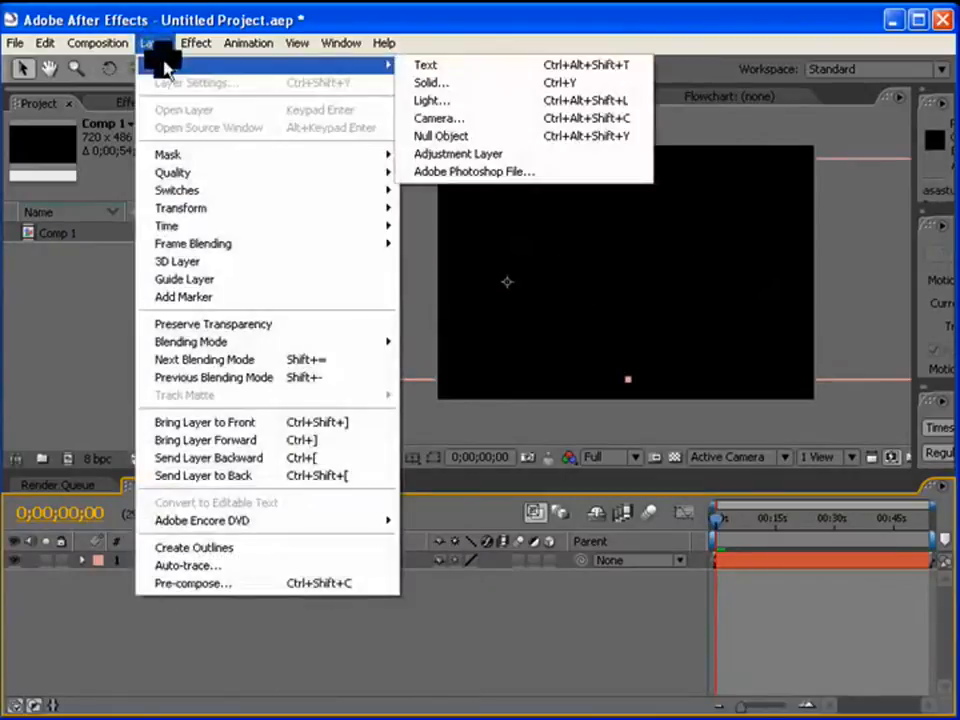
click(459, 82)
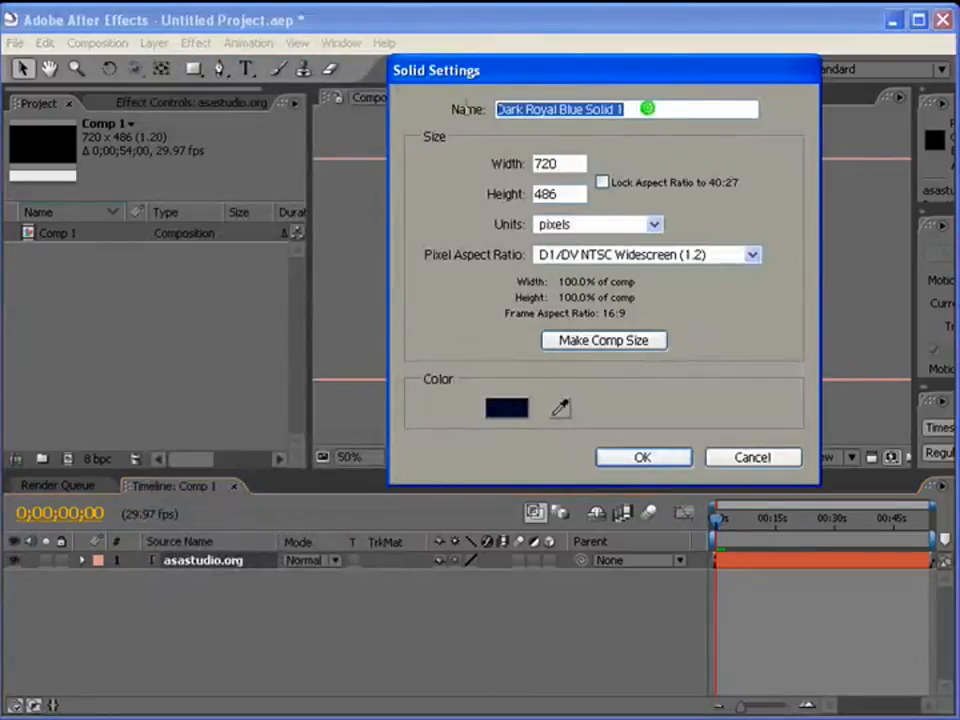
text(bg)
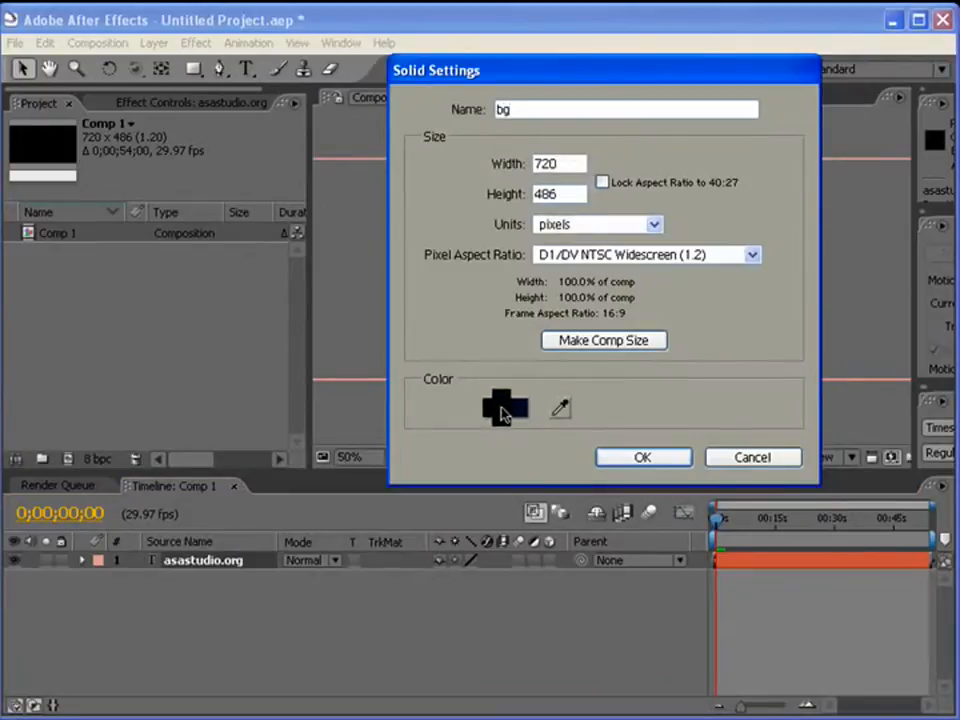
click(634, 458)
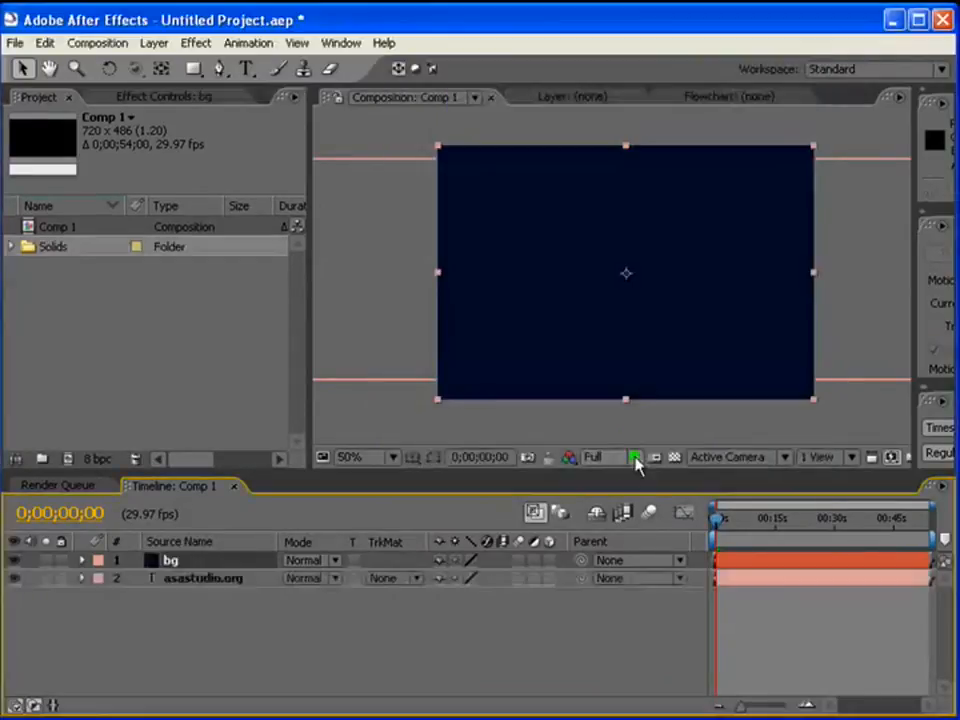
Move the bg layer below the asastudio.org text layer and set the current time to about 0;00;02;11.
drag(168, 565, 185, 567)
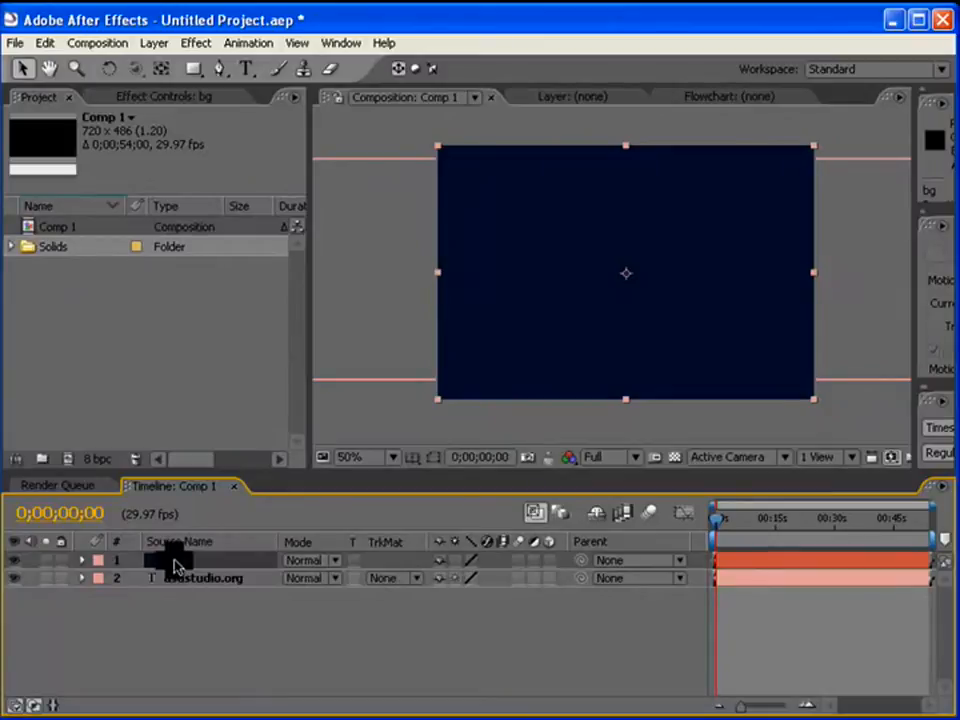
drag(173, 566, 175, 600)
mouse_move(716, 519)
mouse_down()
mouse_move(734, 521)
mouse_move(726, 524)
mouse_up()
Apply the Generate > Ramp effect to the bg solid layer.
click(170, 582)
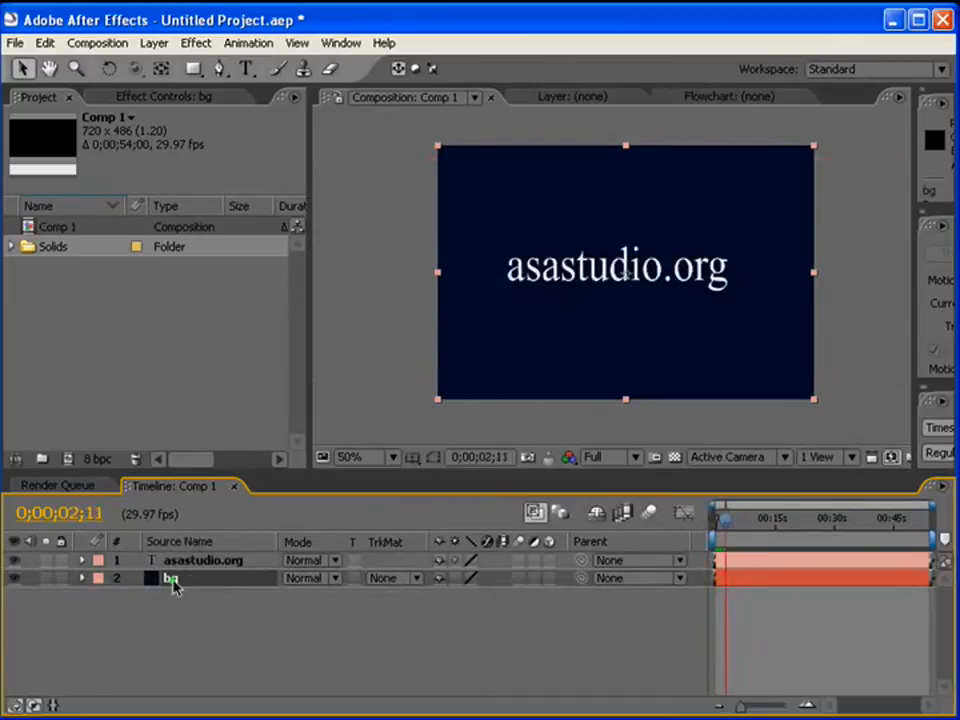
click(198, 44)
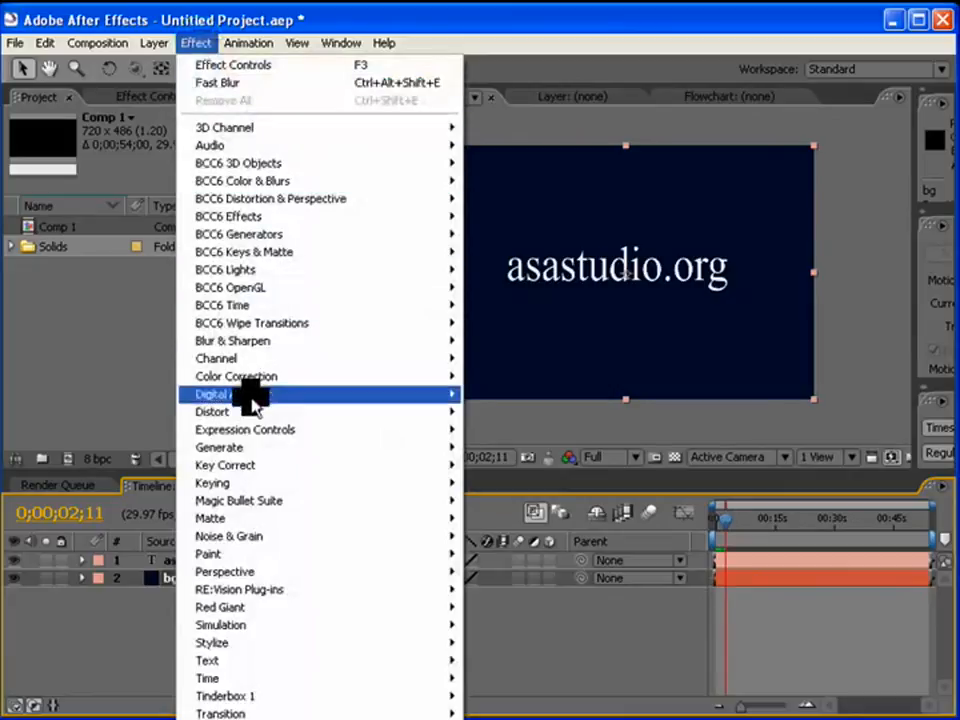
mouse_move(260, 450)
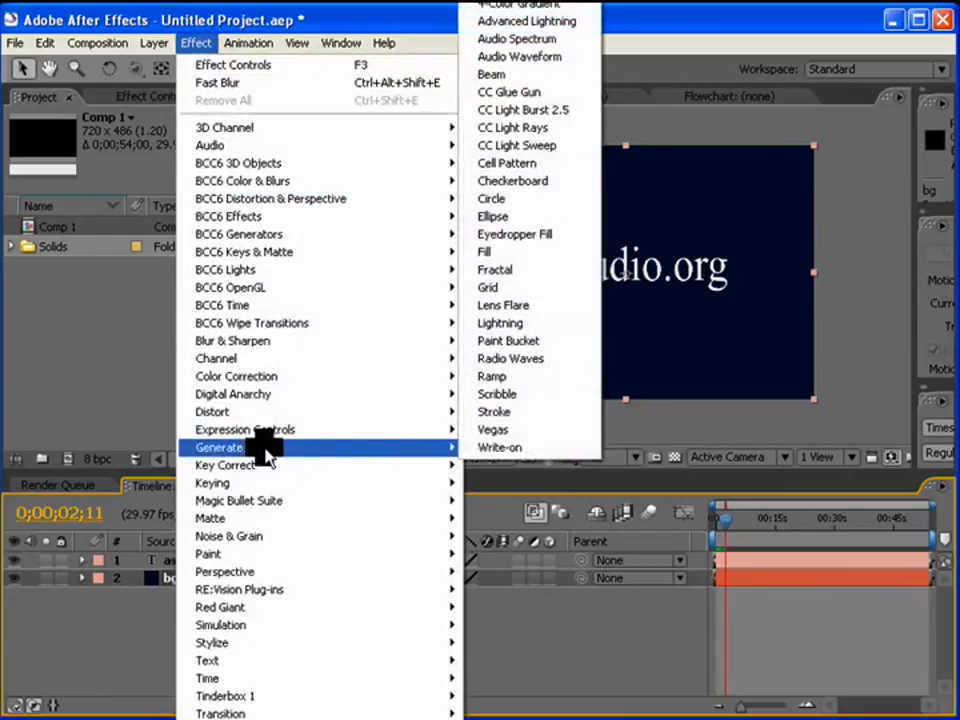
click(512, 378)
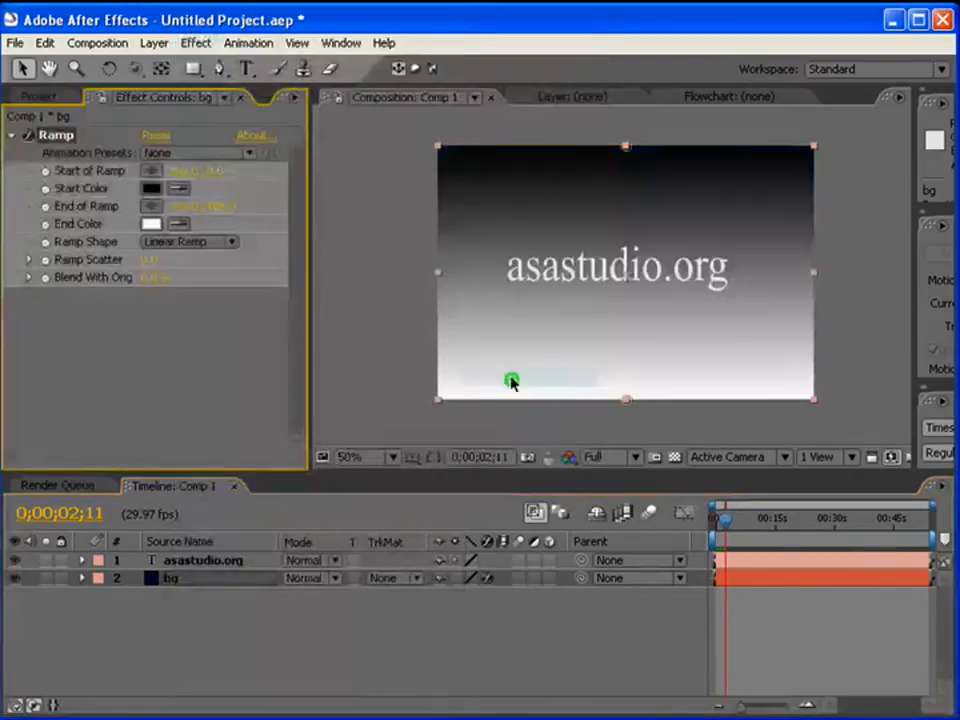
Set the Ramp effect's end color to a very dark brown.
click(153, 225)
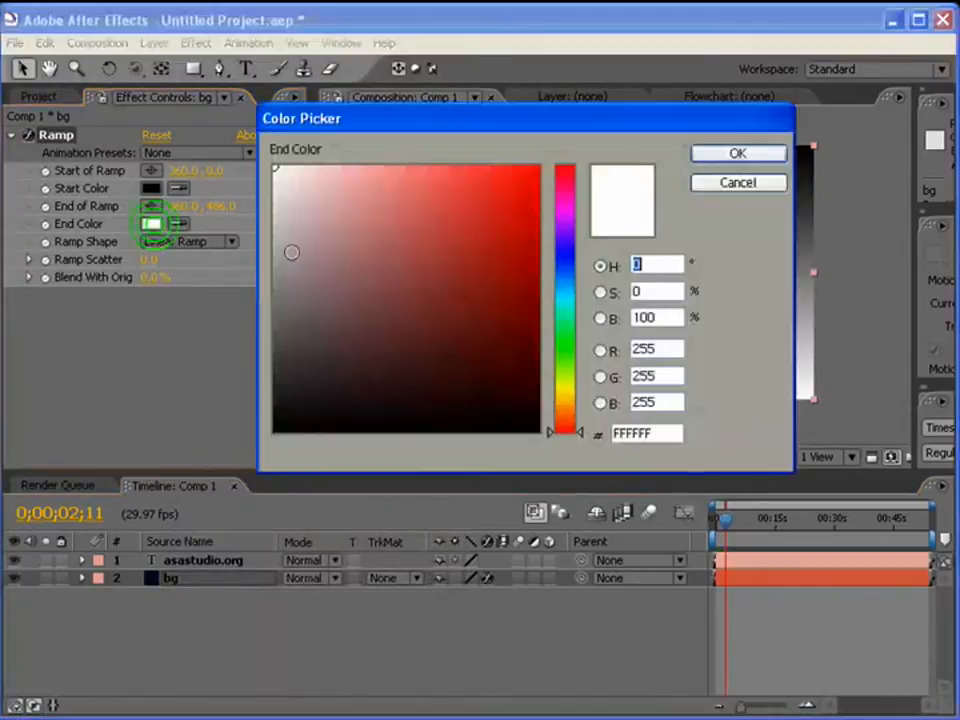
click(570, 306)
drag(573, 310, 568, 403)
drag(521, 341, 536, 384)
click(765, 155)
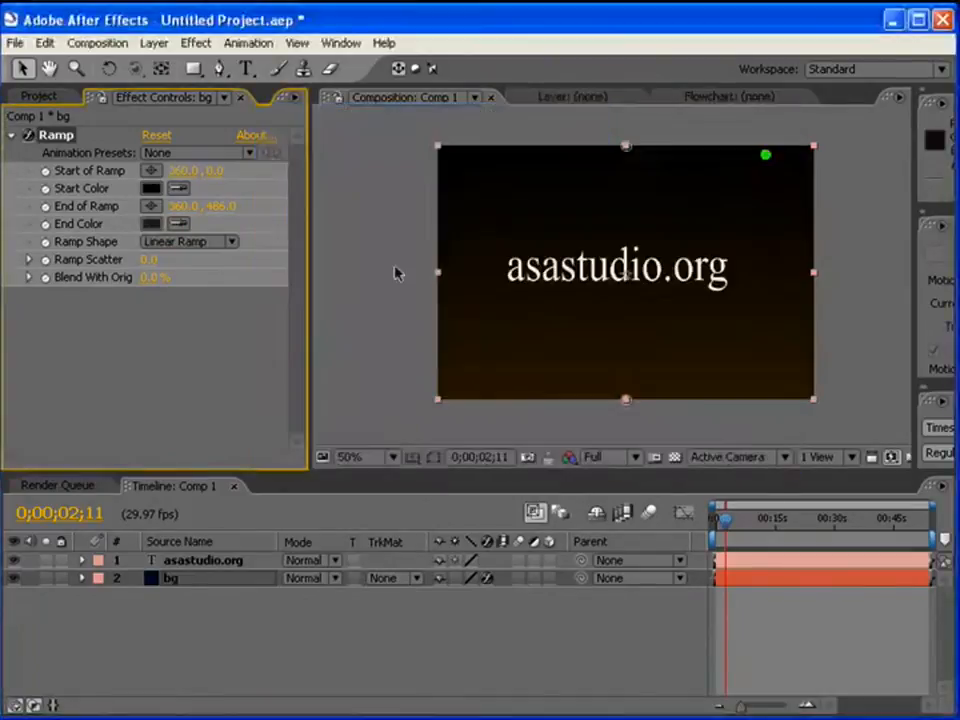
Set the Ramp effect's start color to a brownish orange.
click(154, 190)
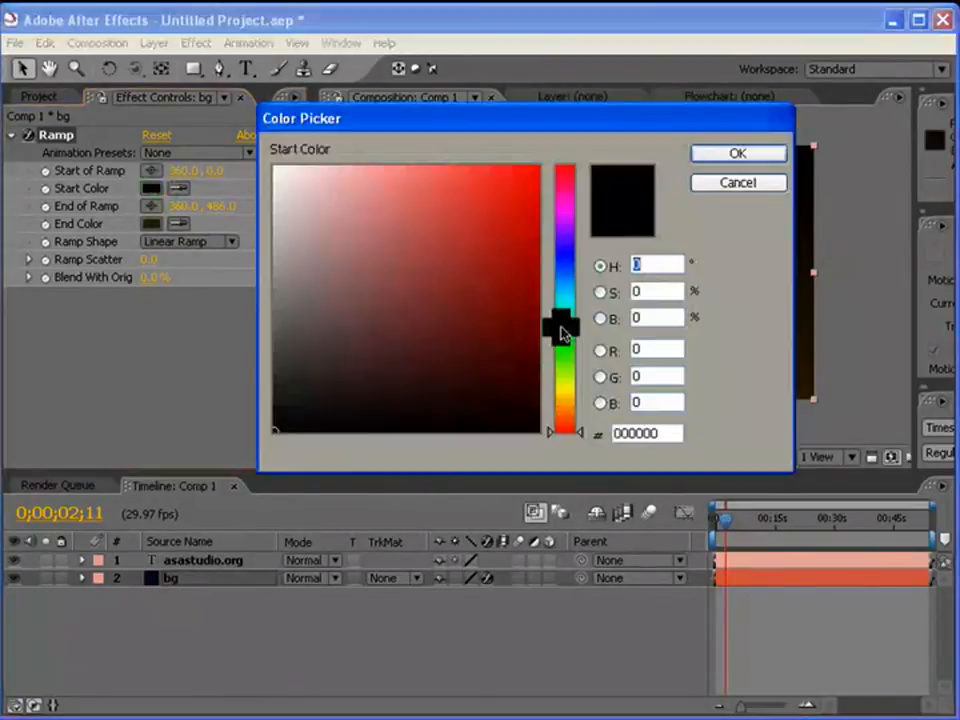
click(567, 400)
drag(567, 400, 568, 406)
drag(471, 354, 540, 291)
click(737, 155)
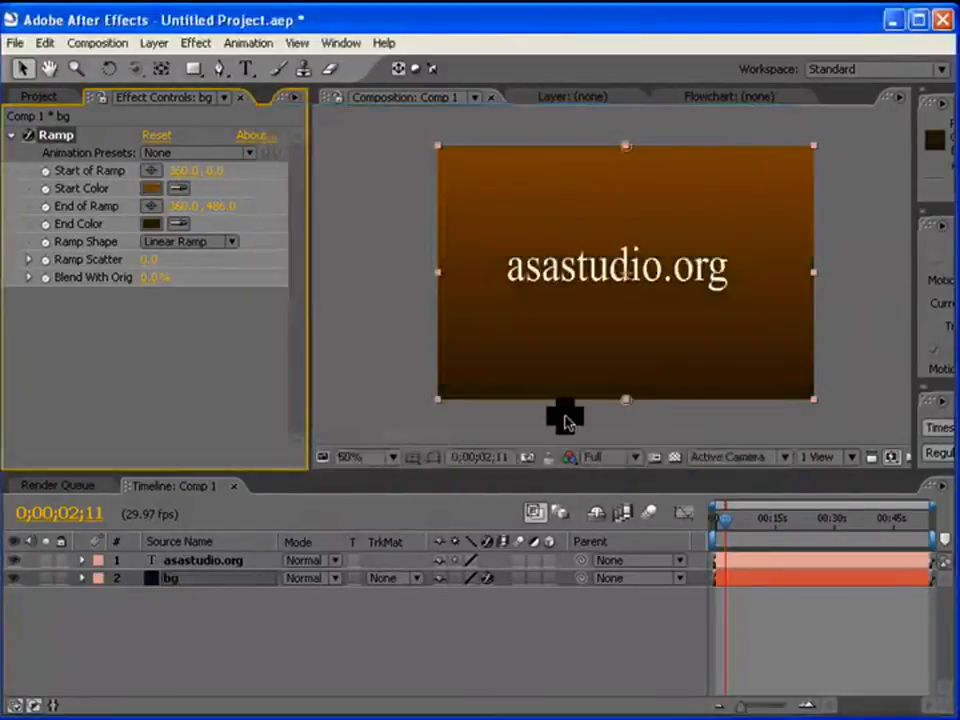
Move the ramp's start point above the frame and its end point up inside the lower part, and preview the composition from the start.
drag(632, 154, 624, 35)
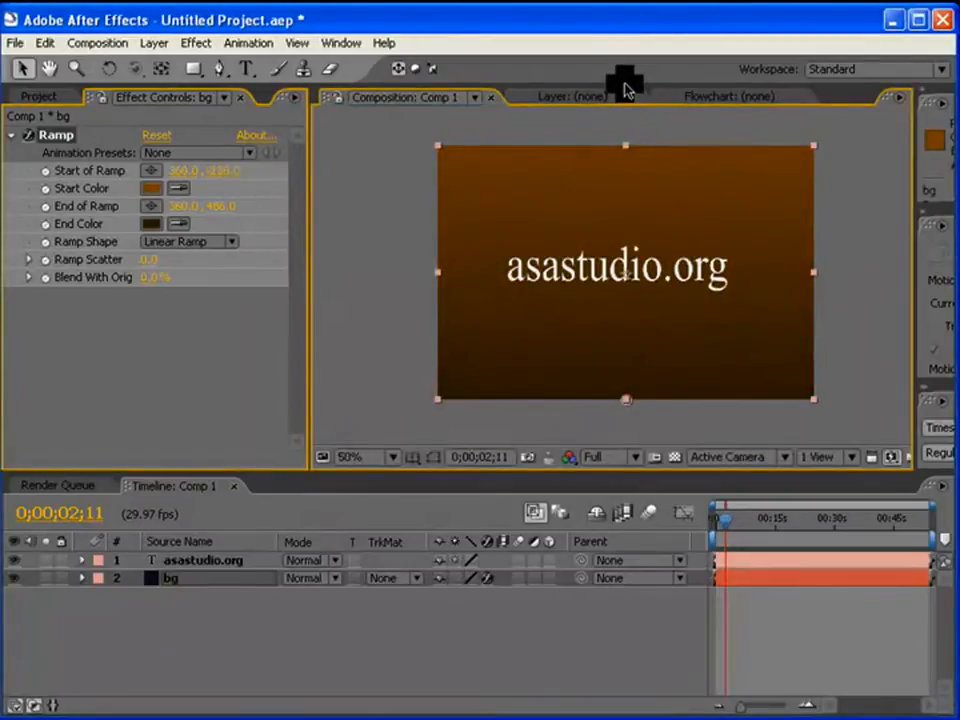
drag(626, 399, 626, 344)
drag(720, 514, 701, 536)
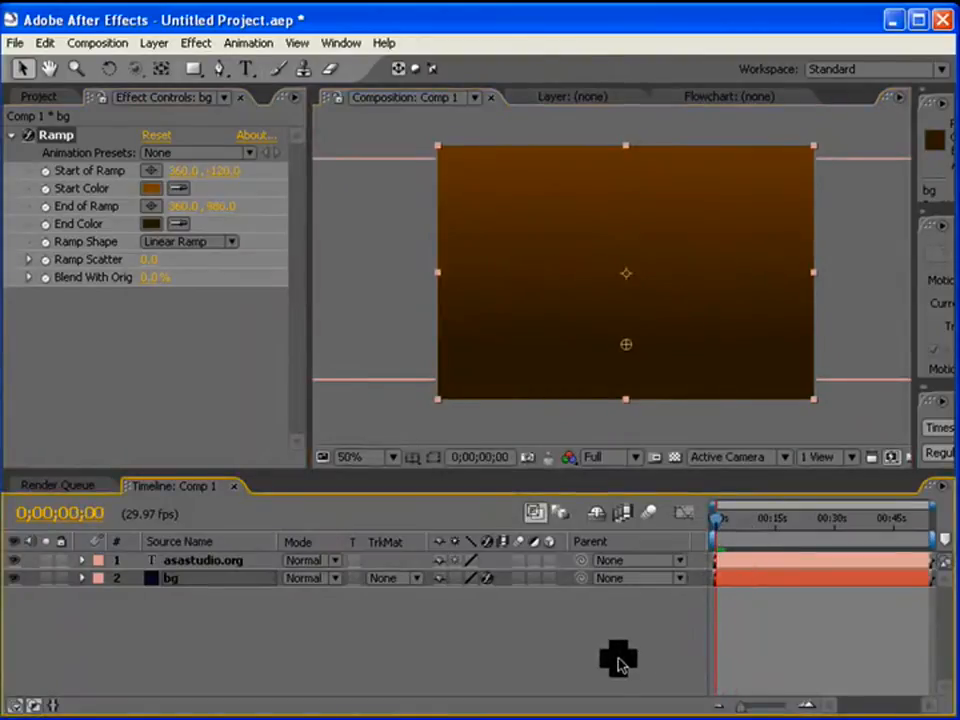
key(space)
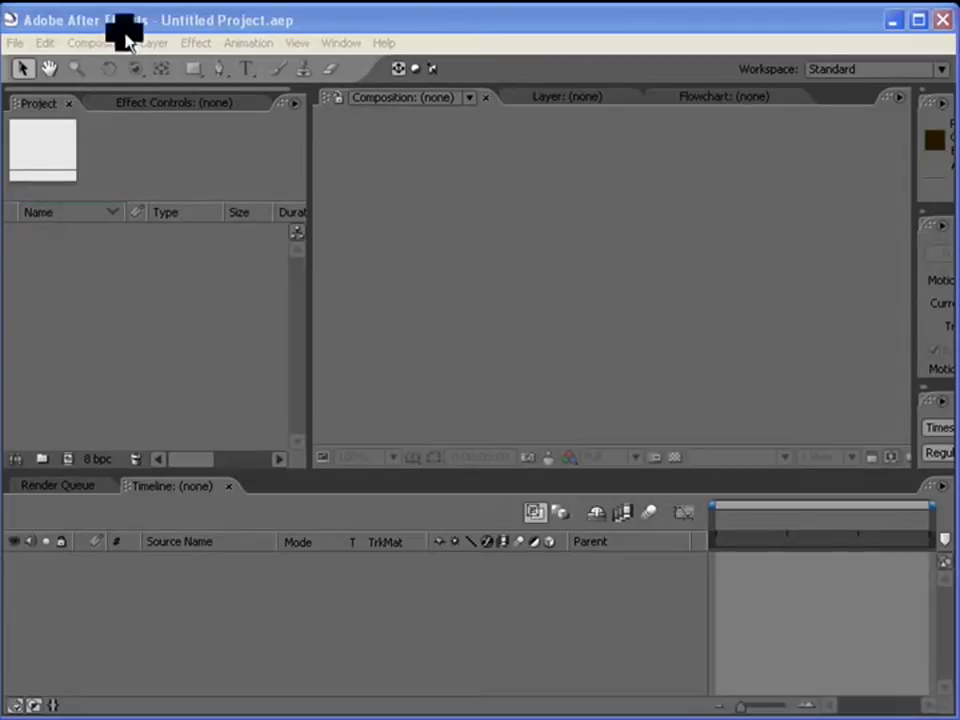
Create a new, empty After Effects project.
click(113, 268)
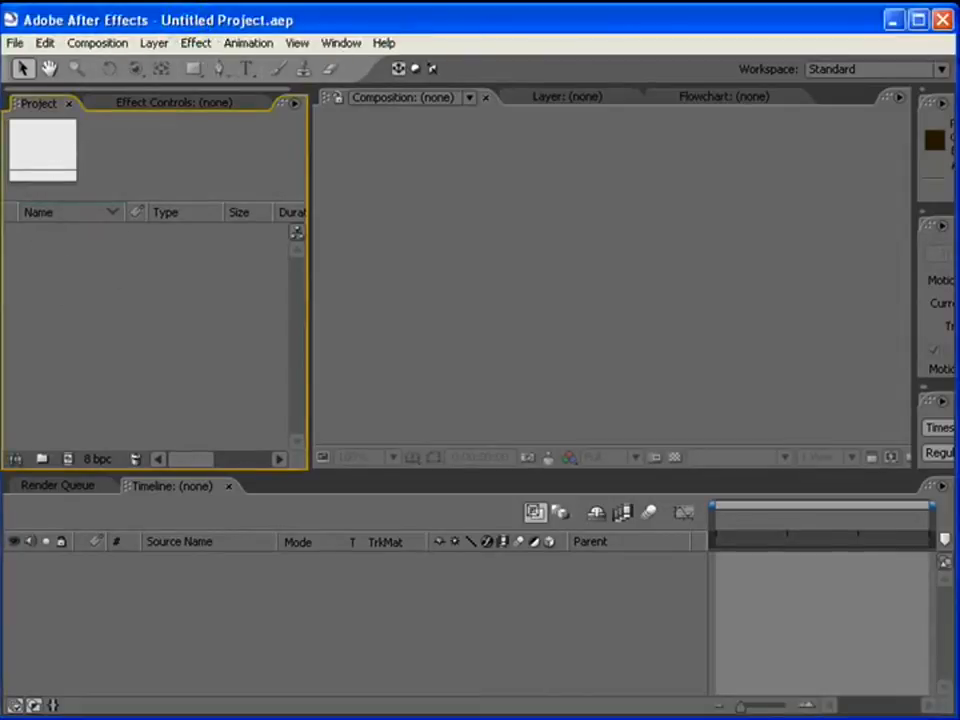
click(18, 45)
mouse_move(17, 66)
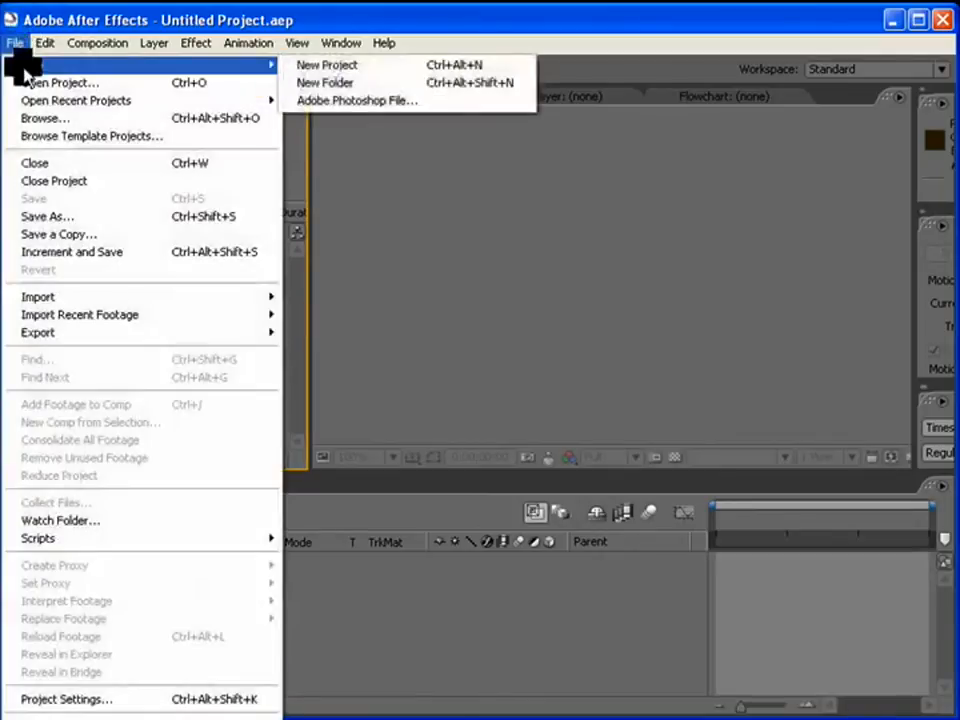
click(327, 70)
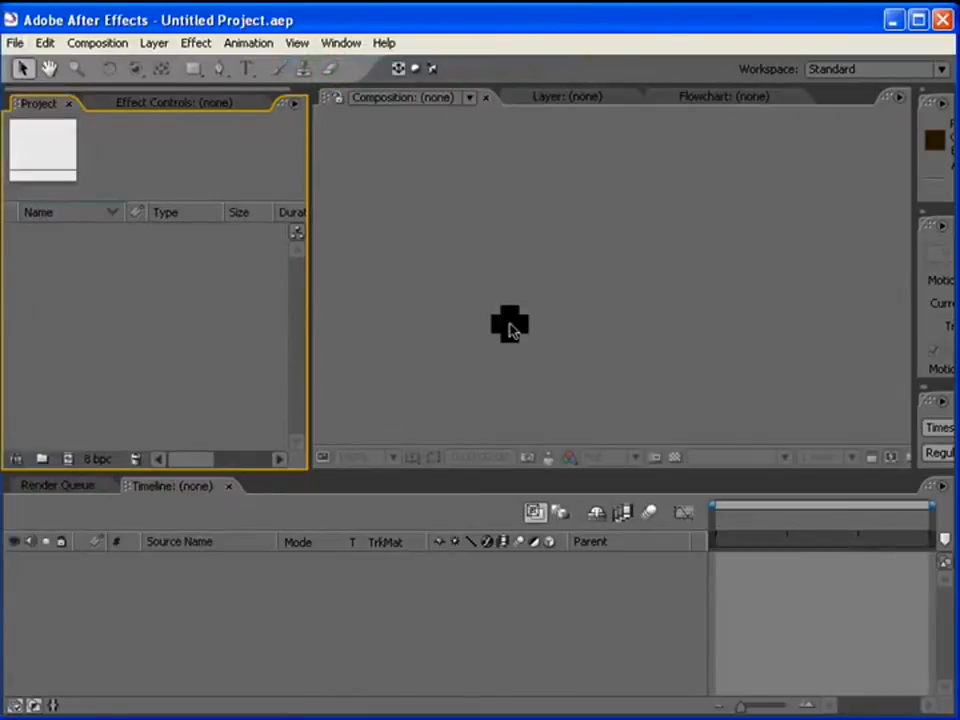
Start a new composition named "Latihan 01" with the NTSC D1 Widescreen preset.
click(98, 46)
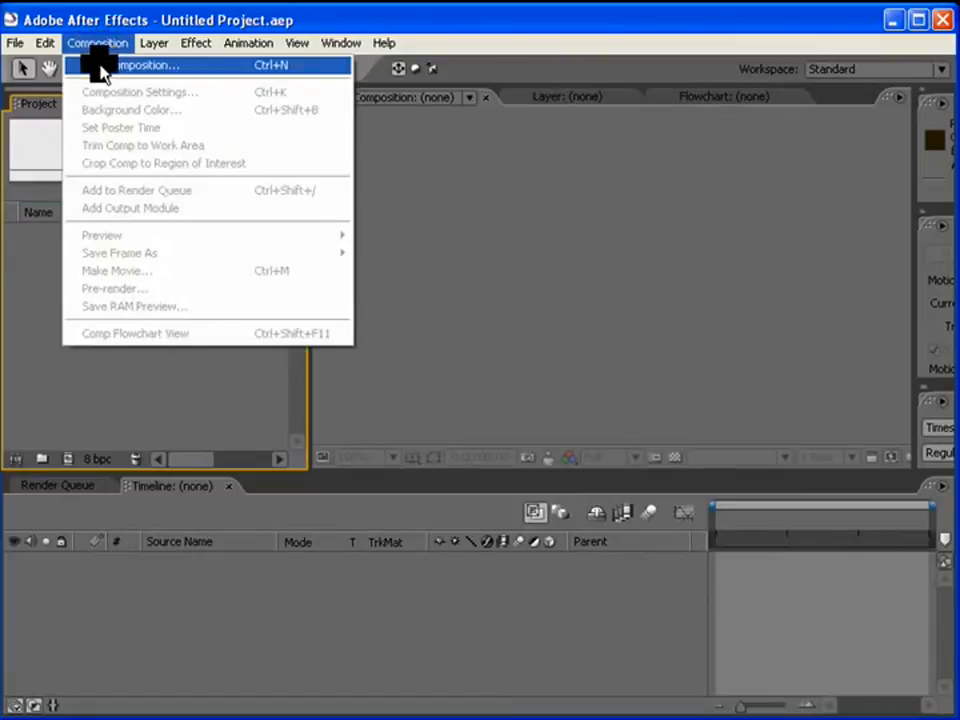
click(175, 68)
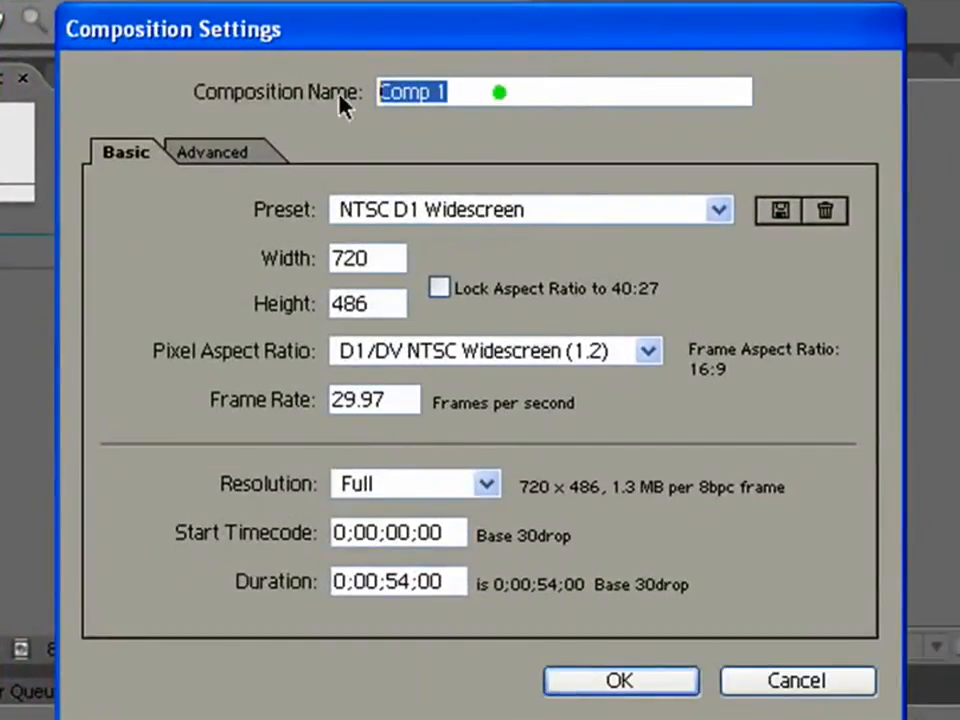
text(Latihan 01)
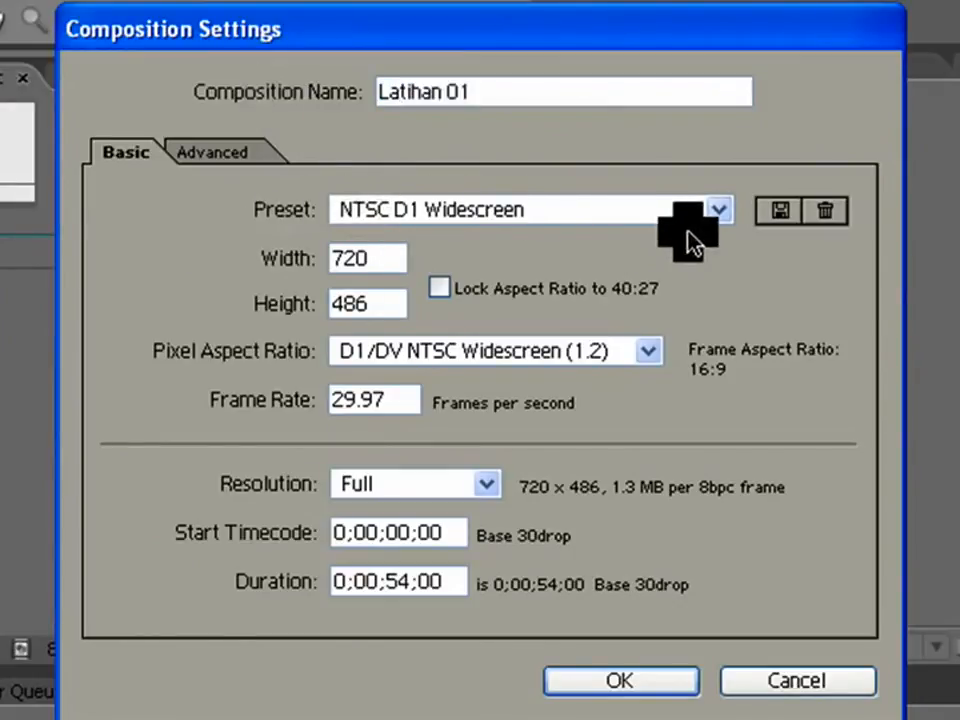
click(712, 210)
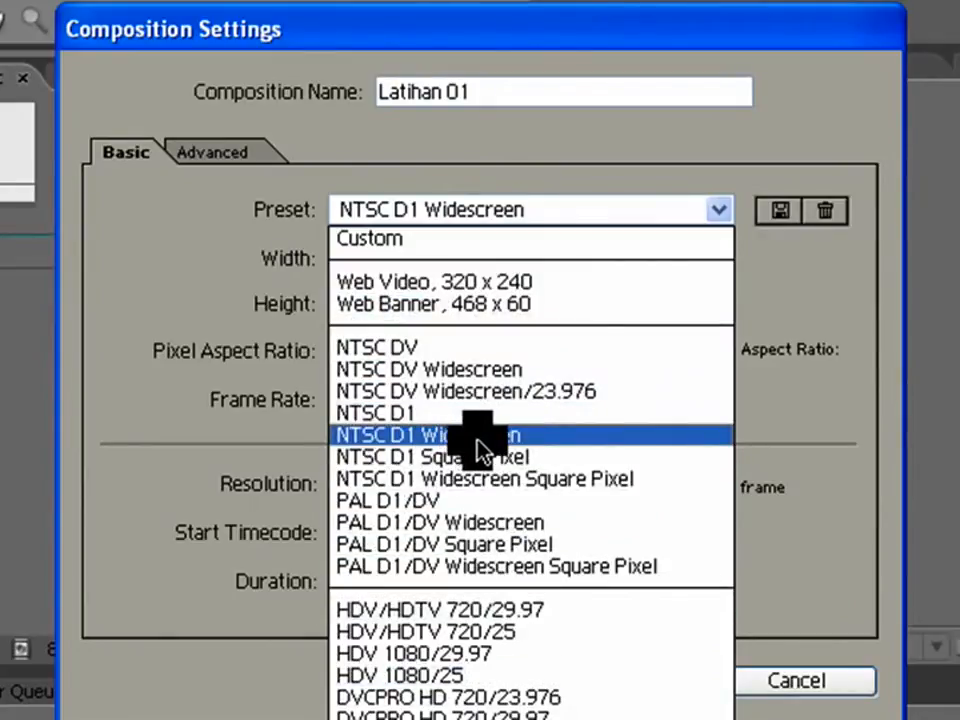
click(512, 440)
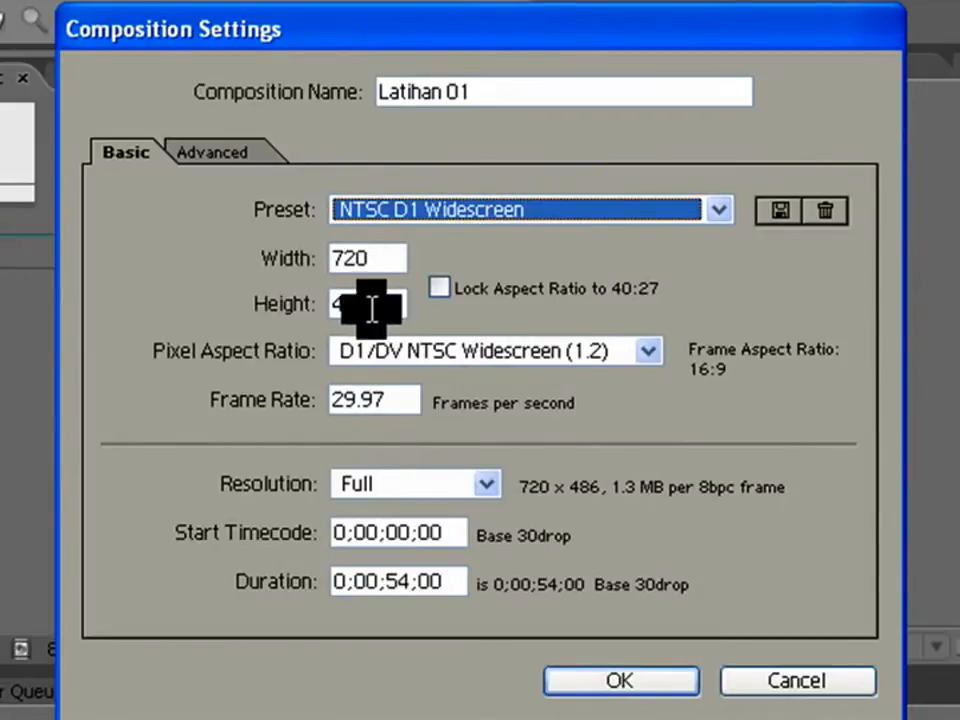
Set the Latihan 01 composition's frame size to 720 pixels wide and 380 pixels high.
click(385, 261)
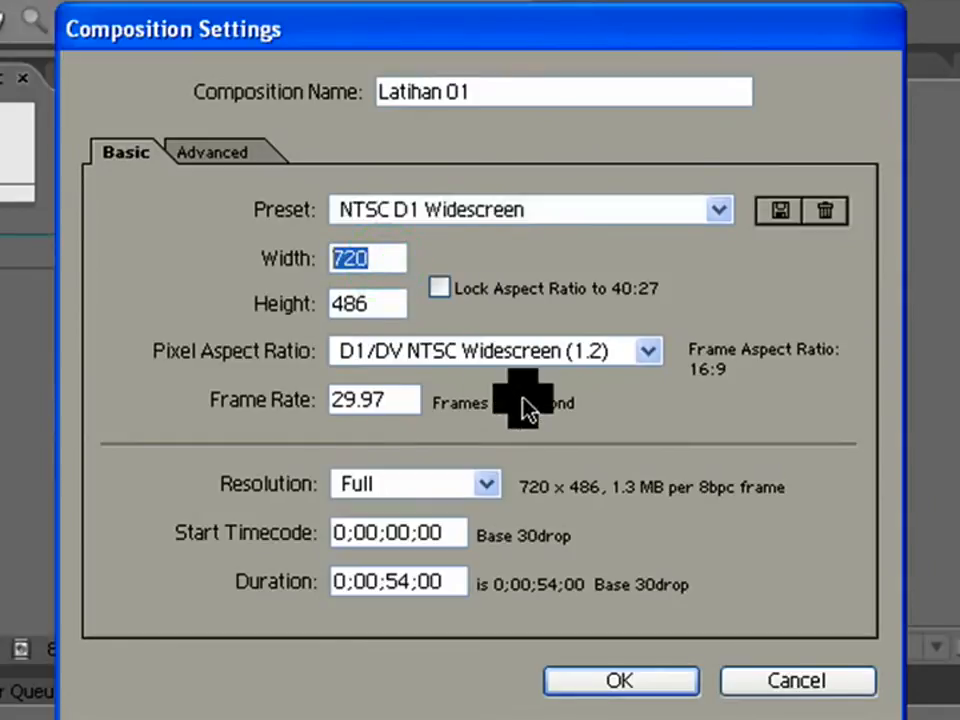
text(720)
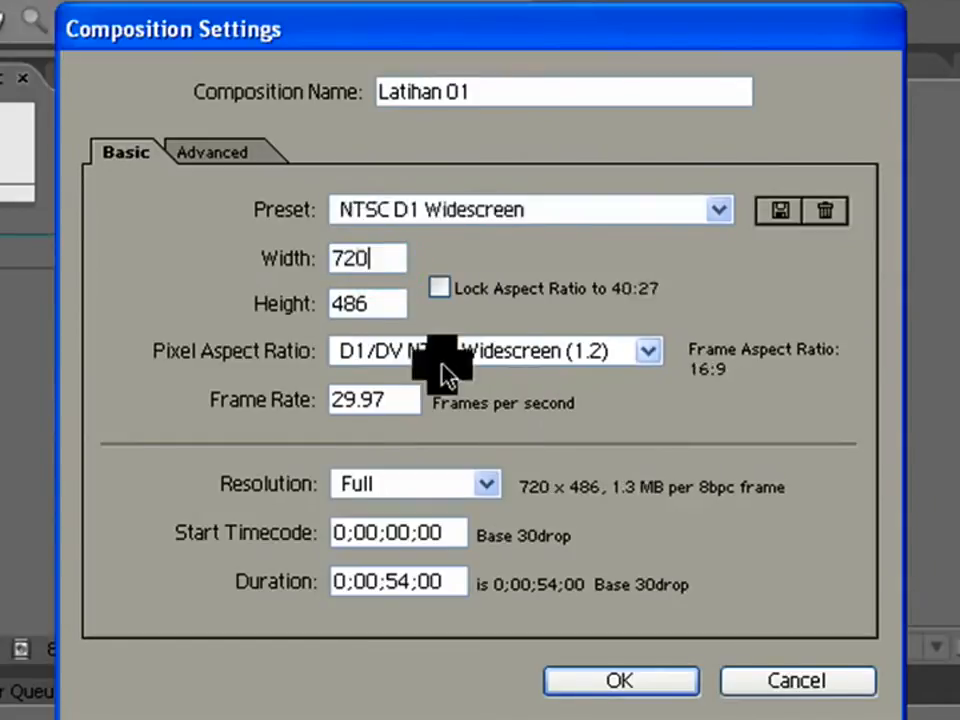
click(383, 309)
text(380)
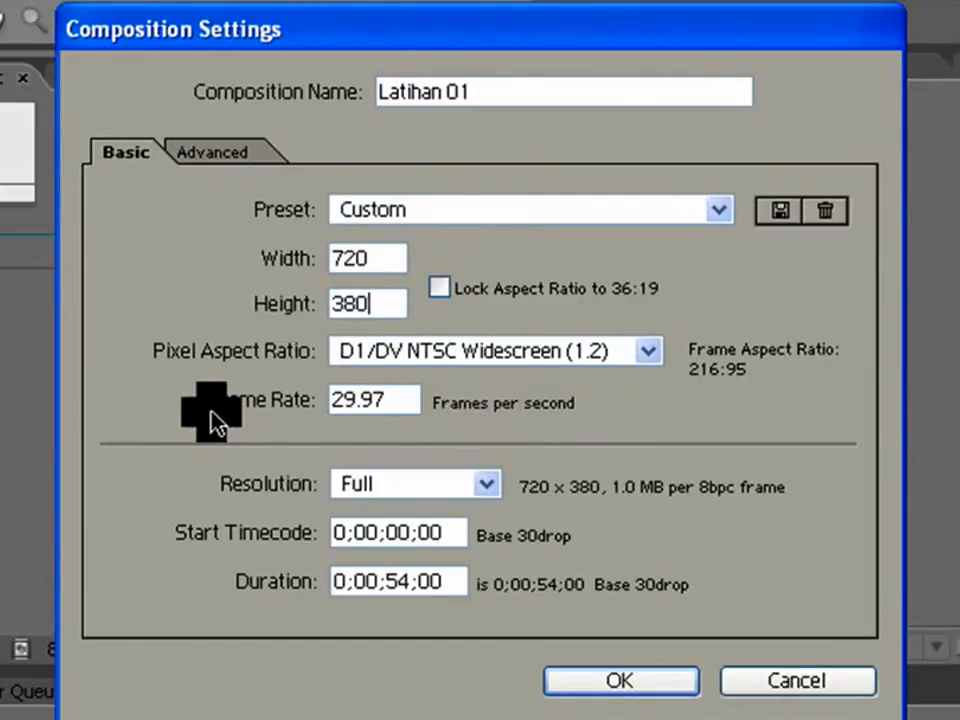
Set the Latihan 01 composition's frame rate to 25 frames per second and its resolution to Half.
click(368, 408)
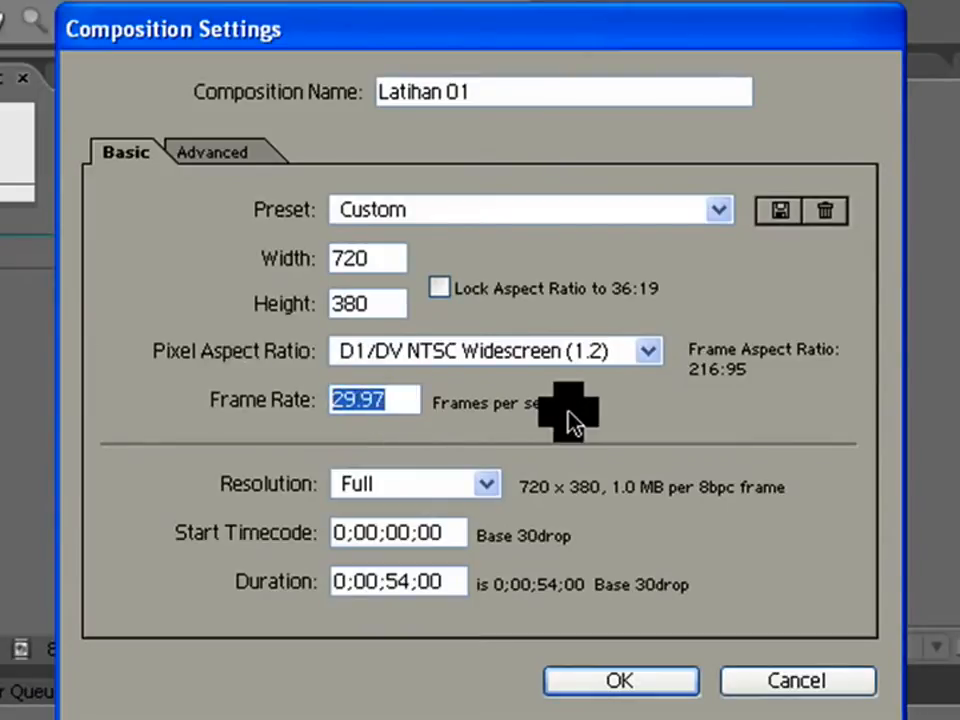
text(25)
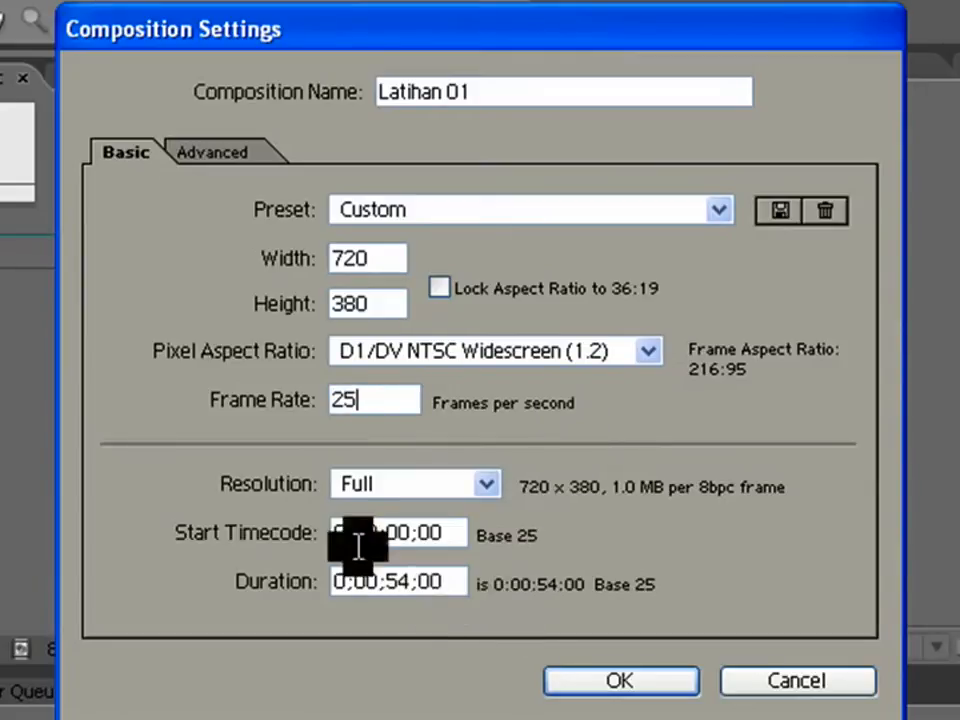
click(430, 484)
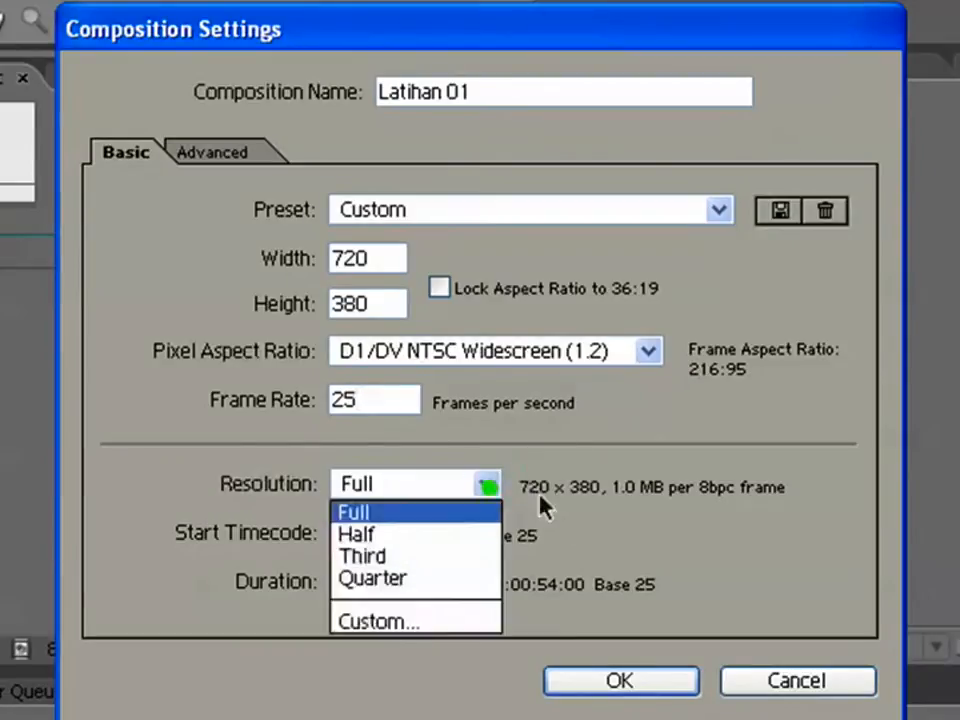
click(460, 538)
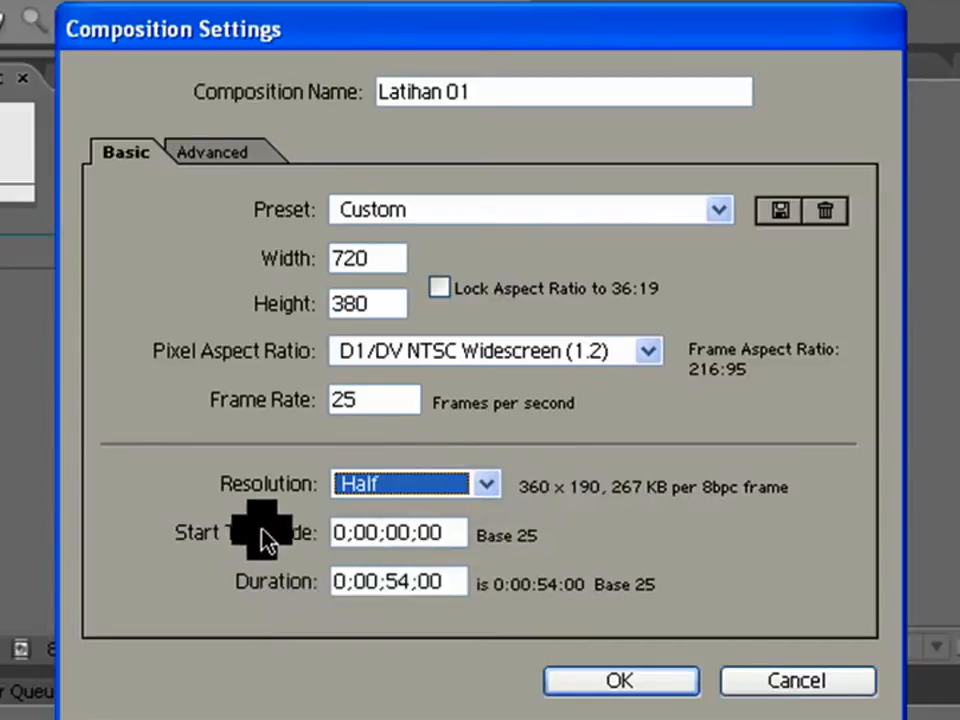
Set the composition's duration to 12 seconds and create it.
click(384, 582)
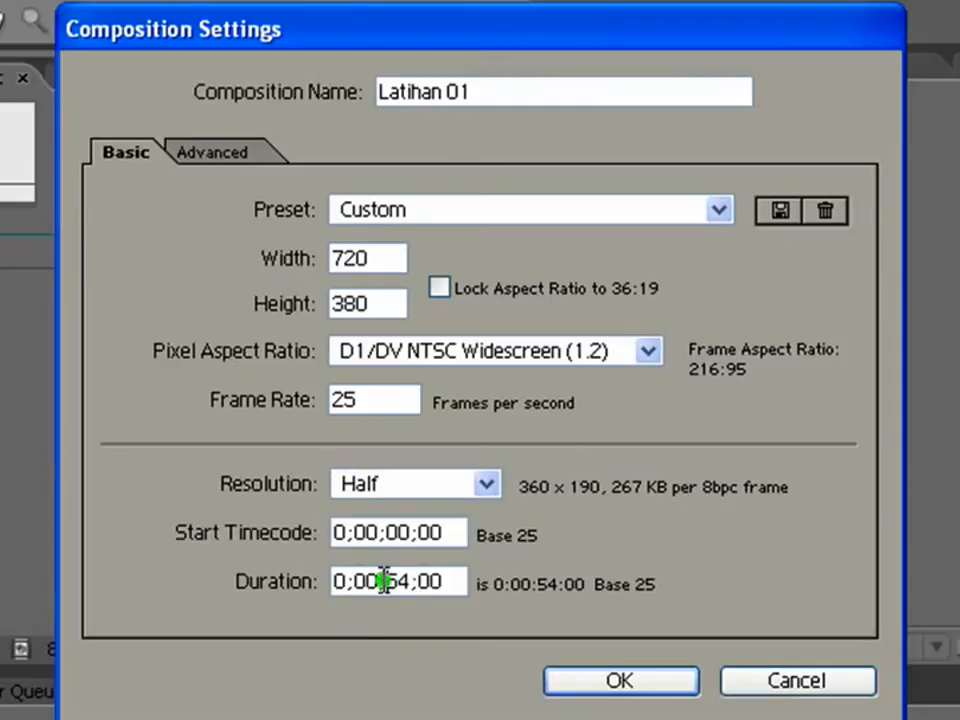
double_click(396, 582)
text(12)
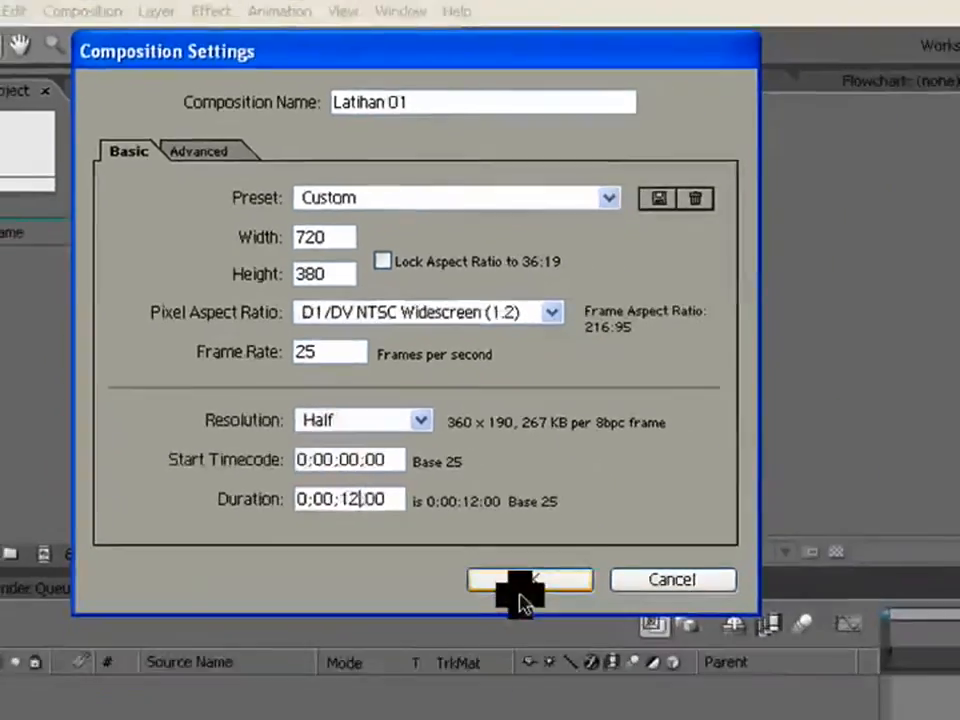
click(620, 680)
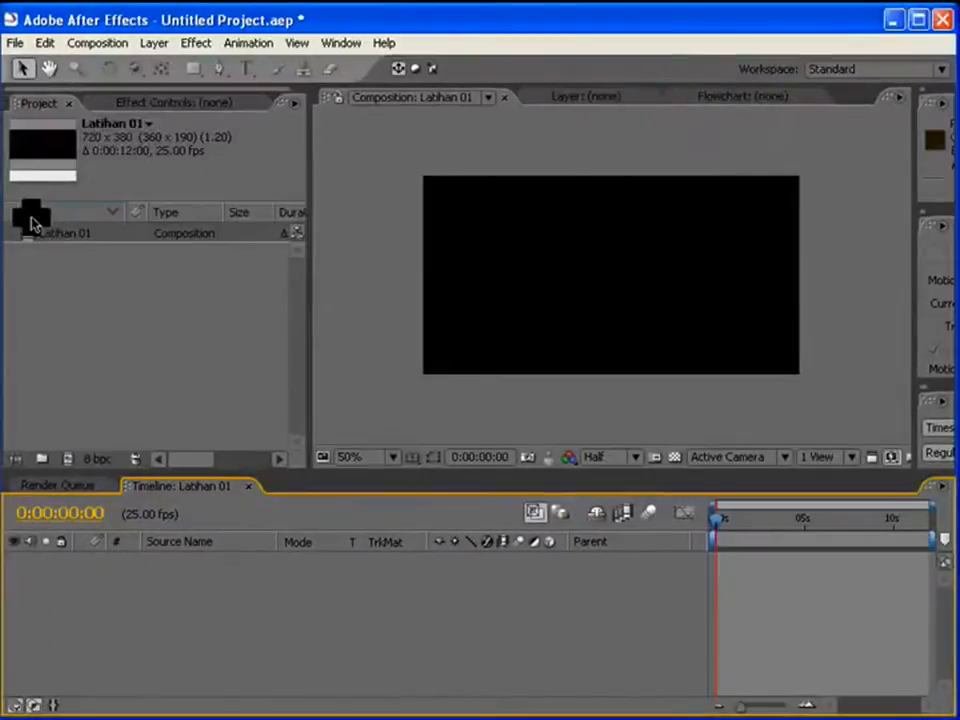
Duplicate the Latihan 01 composition in the project.
drag(44, 236, 58, 172)
click(44, 42)
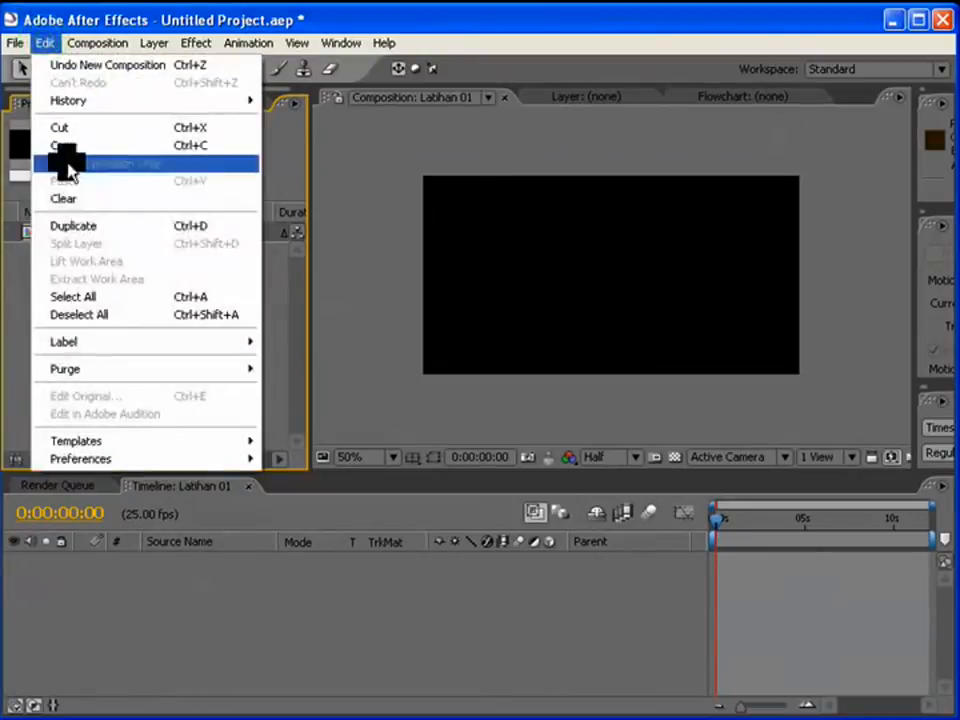
click(66, 228)
drag(54, 240, 236, 586)
click(73, 230)
click(60, 253)
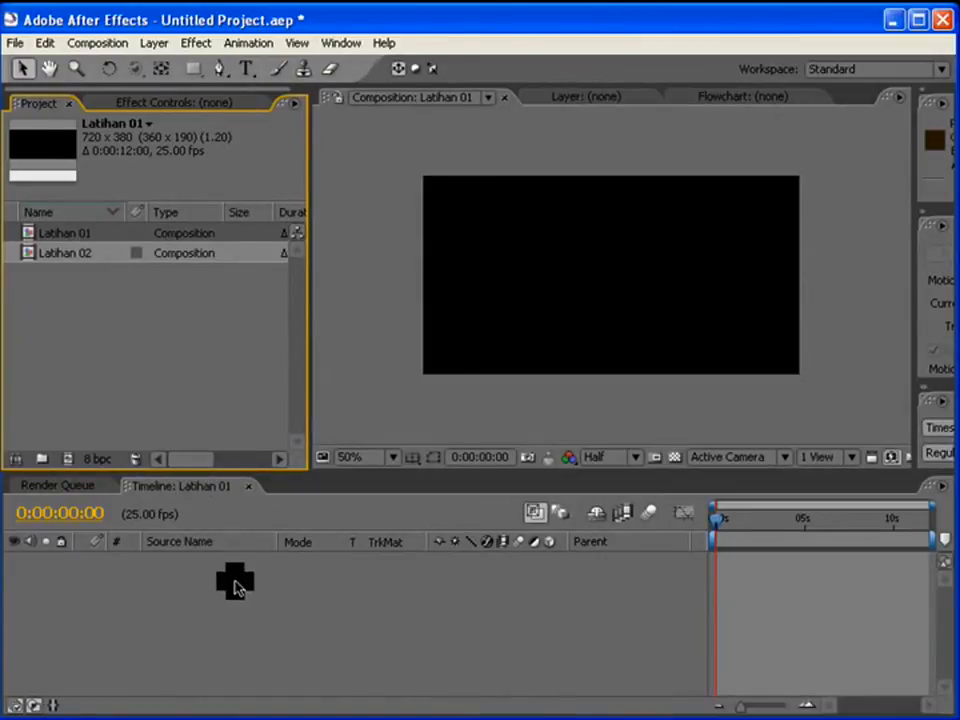
Add a new text layer reading "asastudio.org" to the Latihan 01 composition.
click(153, 43)
mouse_move(165, 66)
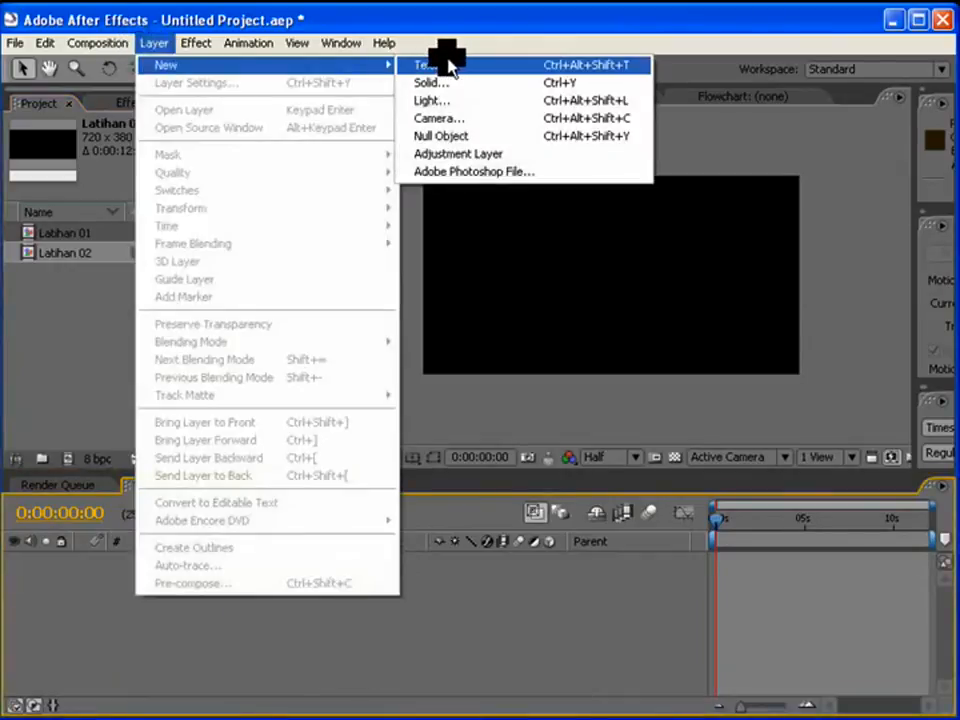
click(462, 66)
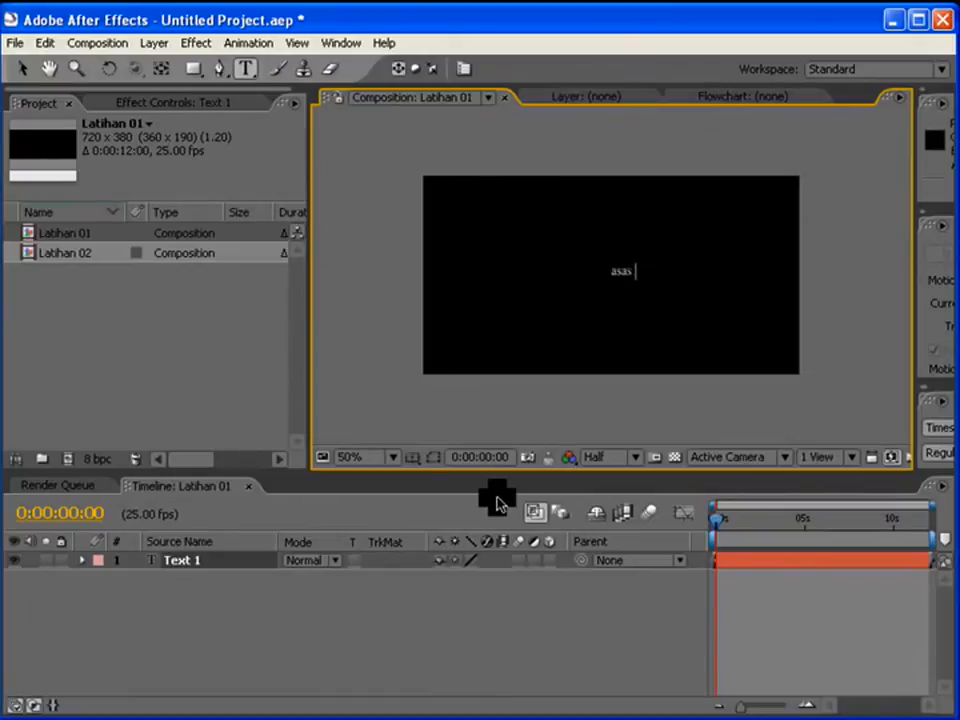
text(asastudio.org)
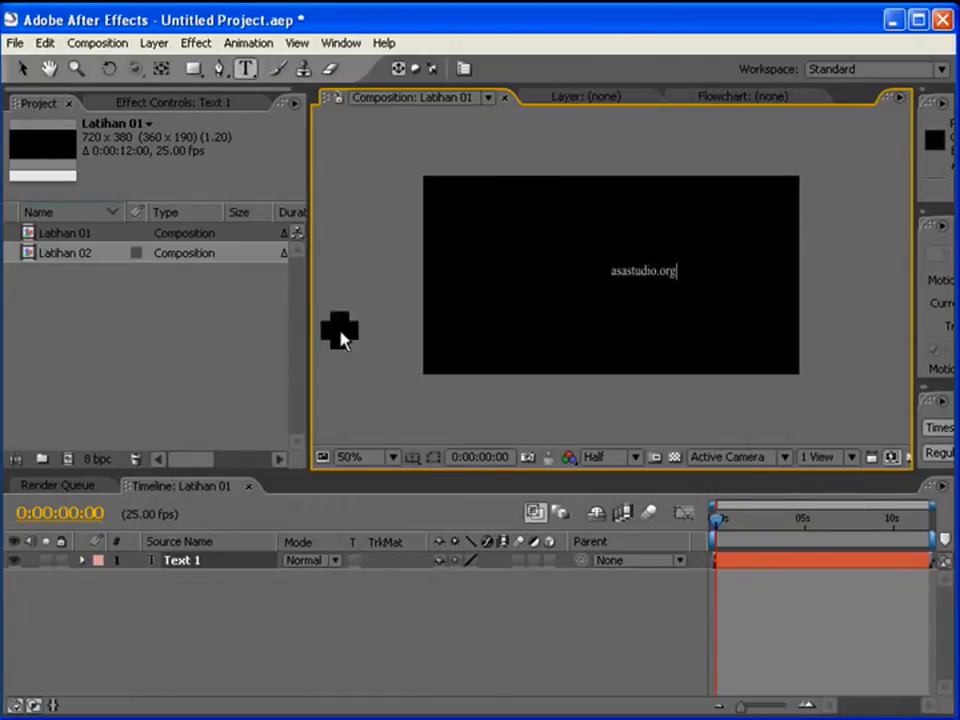
click(22, 70)
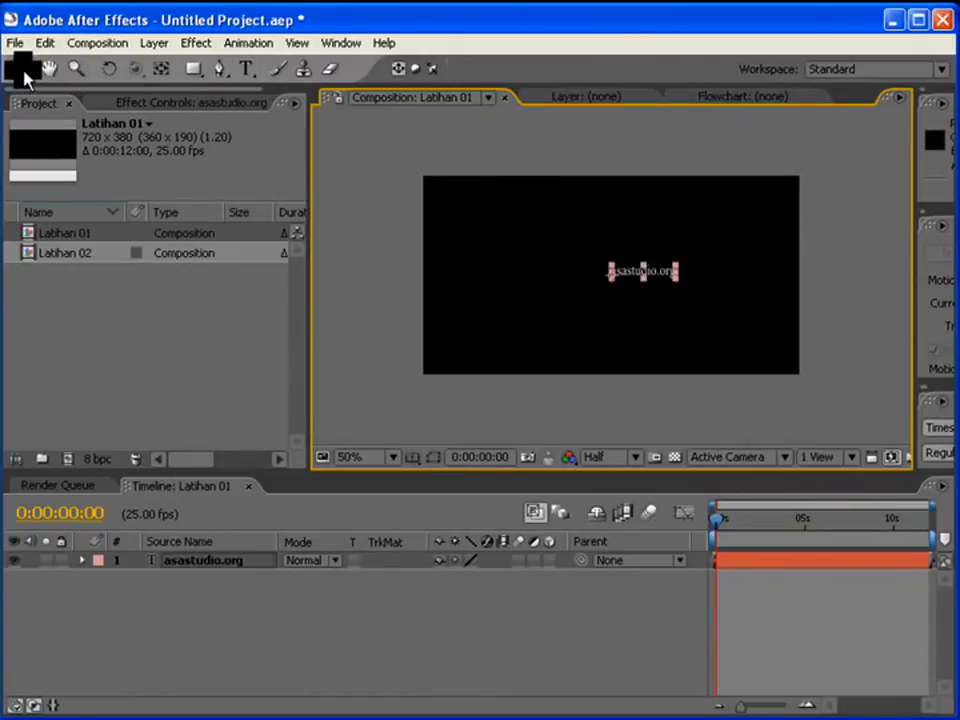
Enlarge the asastudio.org text and centre it in the frame with the help of the Title/Action Safe guides.
mouse_move(675, 266)
mouse_down()
mouse_move(806, 262)
mouse_move(661, 280)
mouse_move(660, 269)
mouse_move(672, 275)
mouse_up()
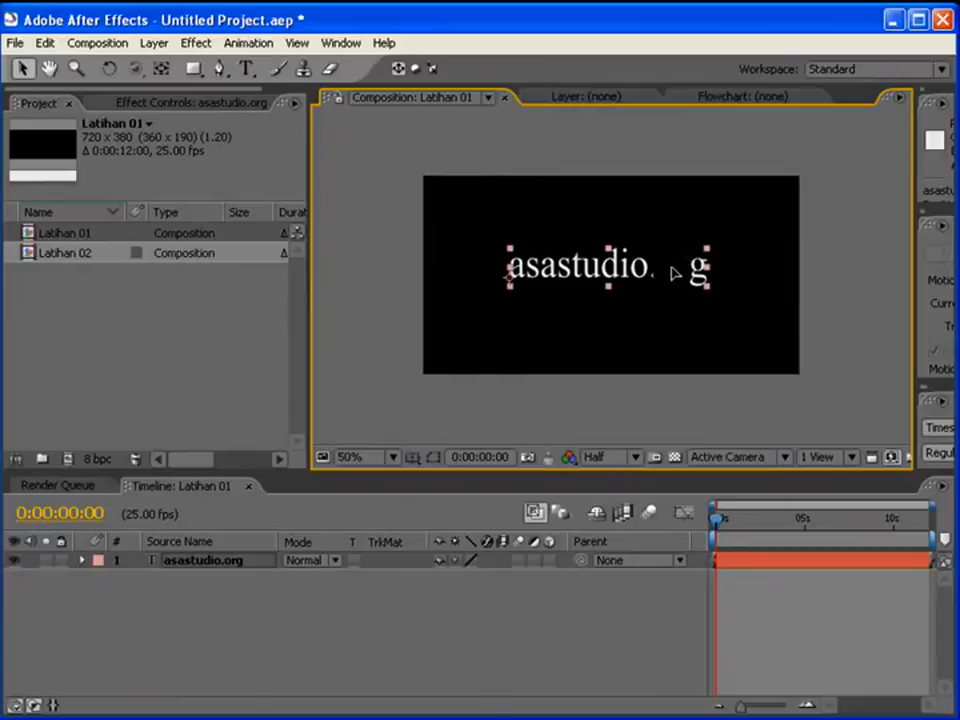
click(412, 457)
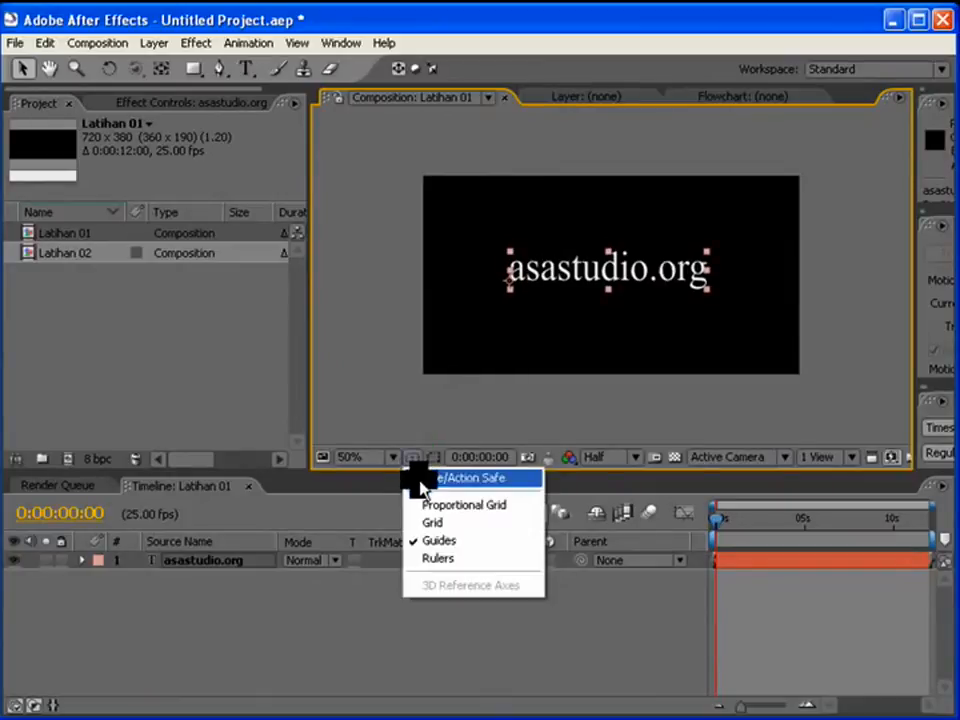
click(422, 479)
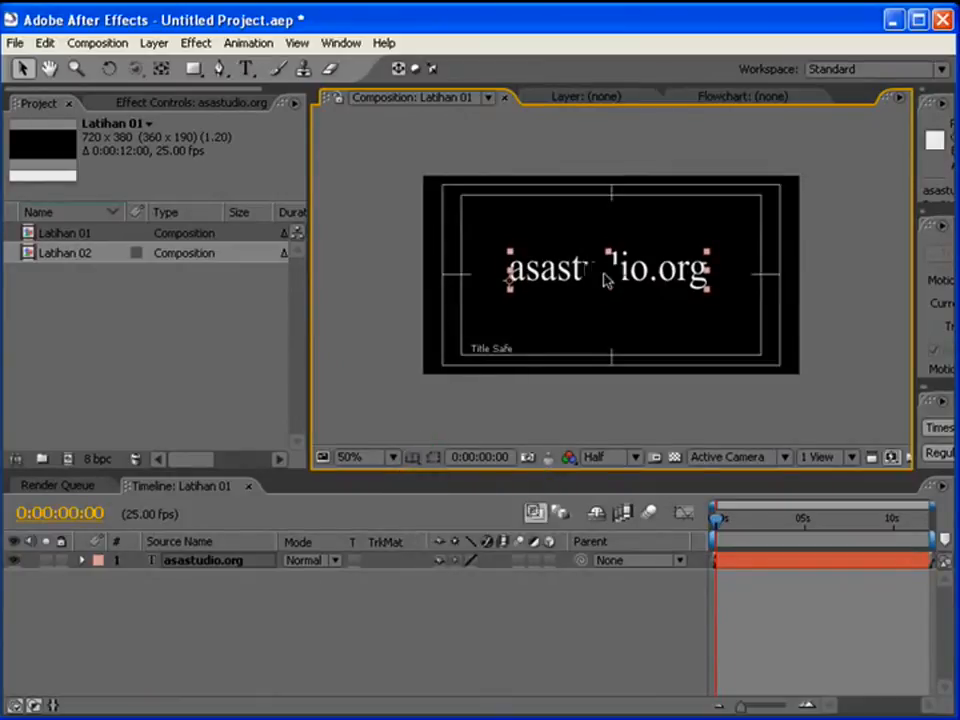
drag(658, 278, 661, 283)
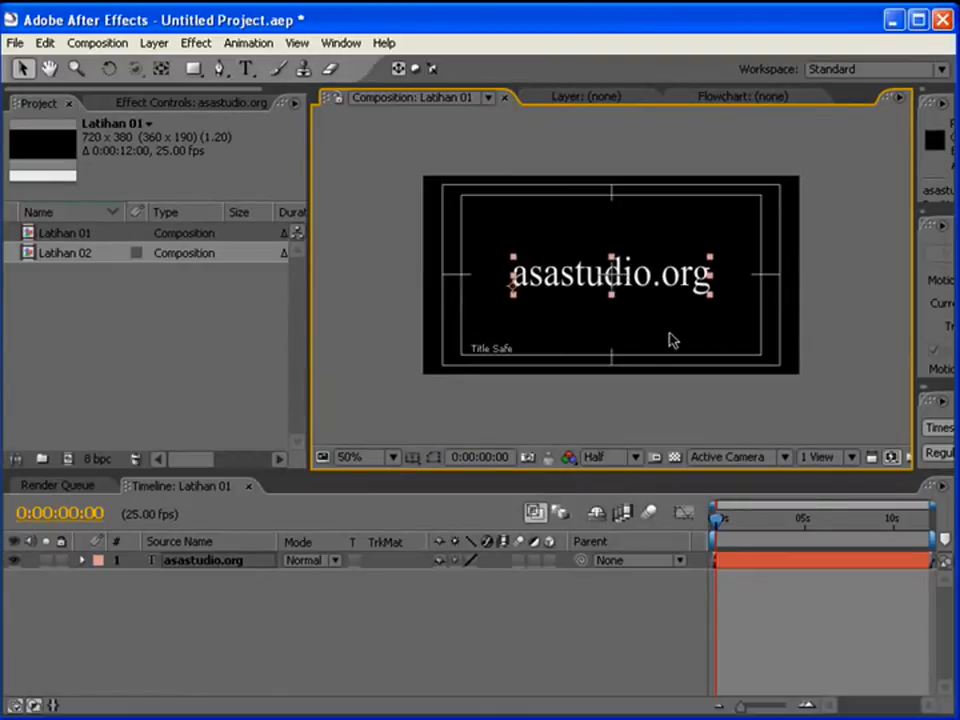
Add a new dark royal blue solid layer of 720 by 380 pixels to the Latihan 01 composition.
right_click(174, 597)
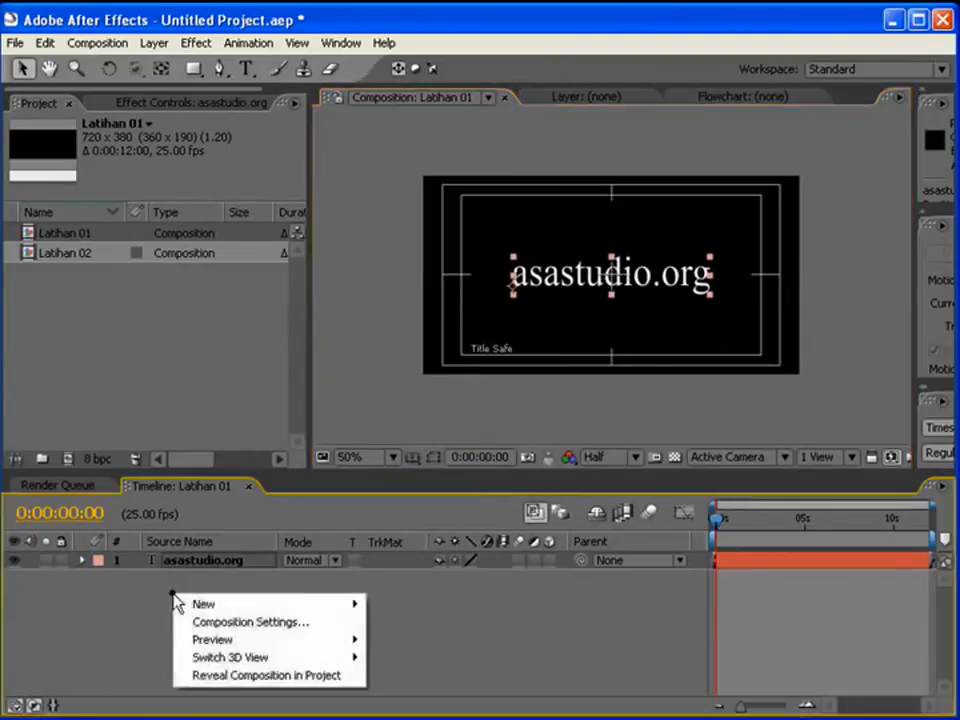
mouse_move(246, 606)
click(155, 43)
mouse_move(172, 62)
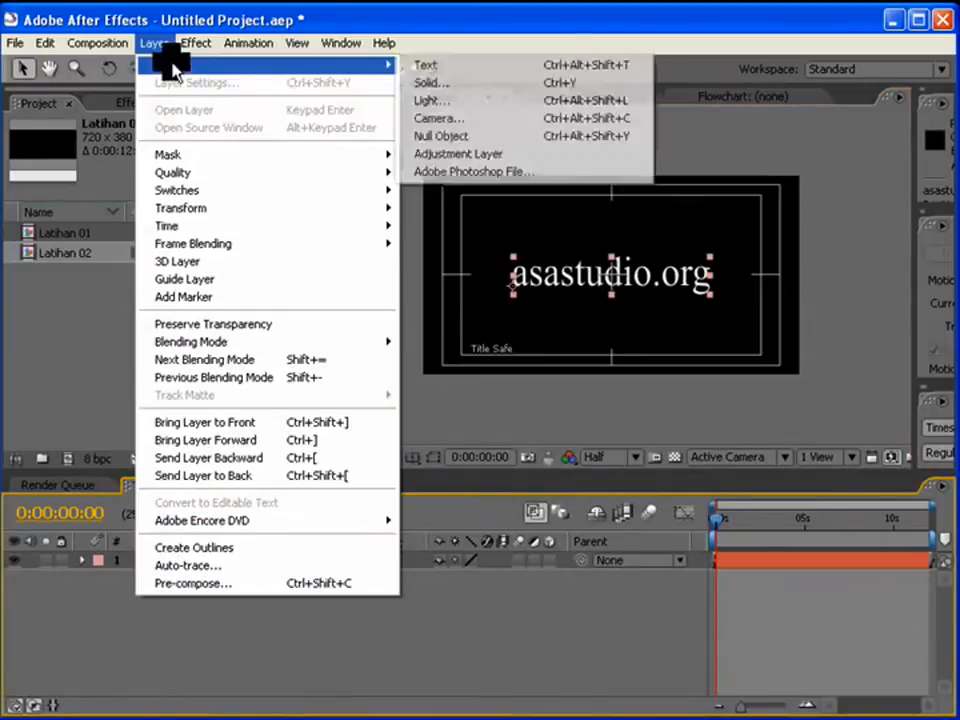
click(493, 81)
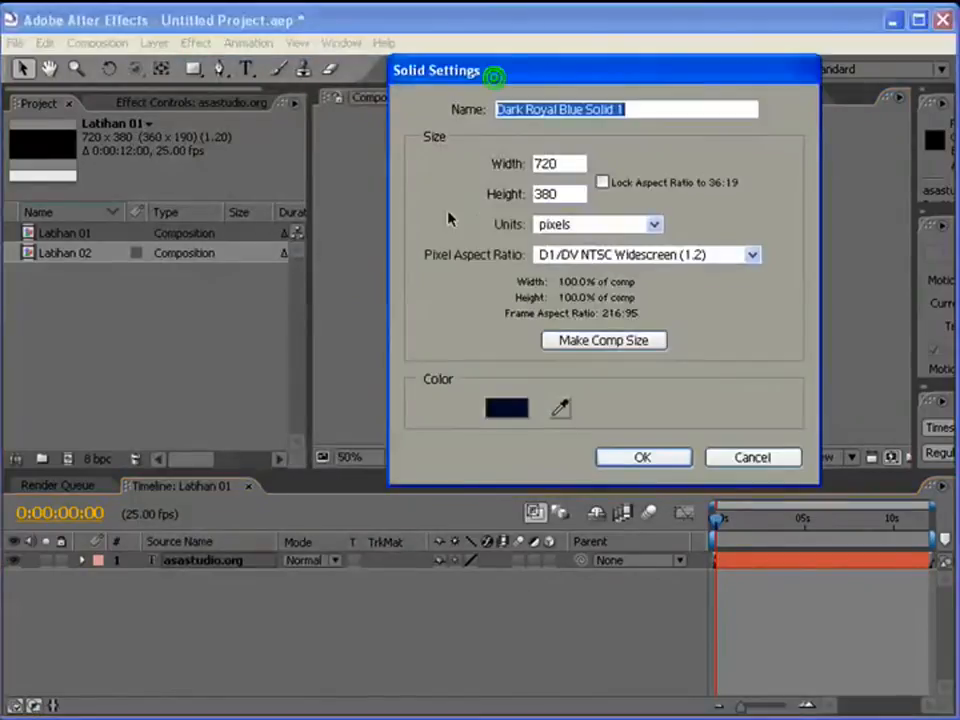
click(641, 452)
Apply the Generate Ramp effect to the solid and set its end color to a very dark olive brown.
click(196, 45)
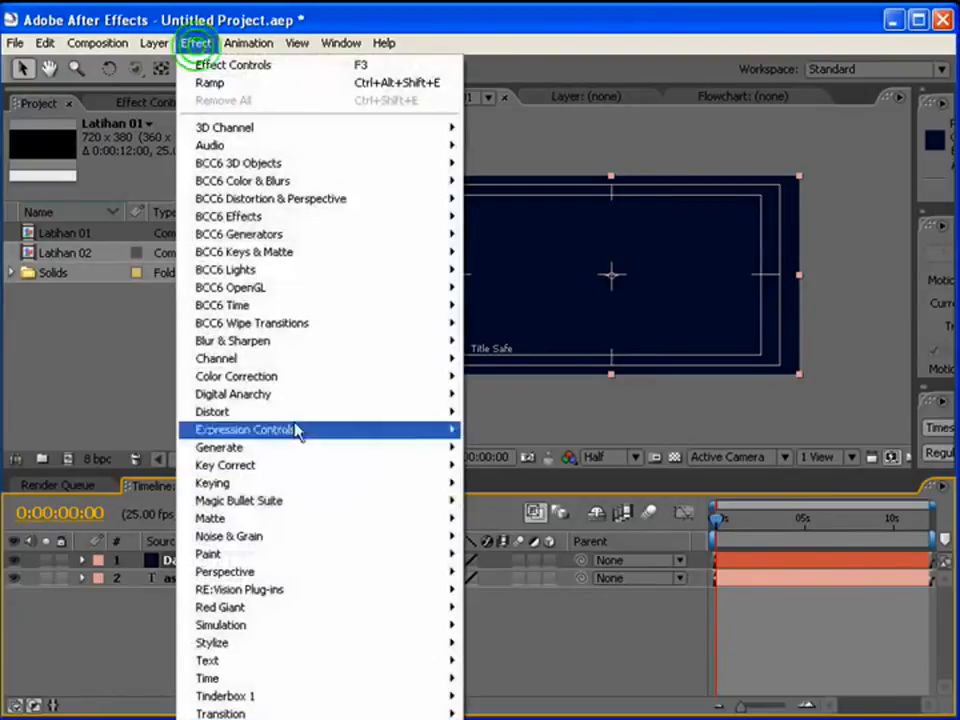
mouse_move(330, 447)
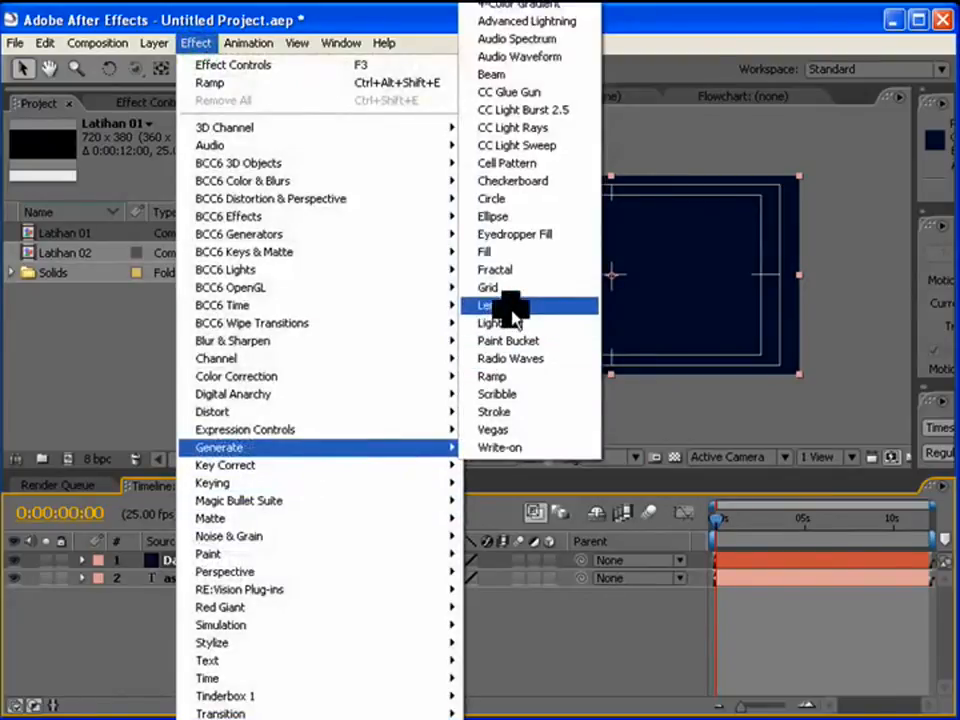
click(490, 377)
click(150, 231)
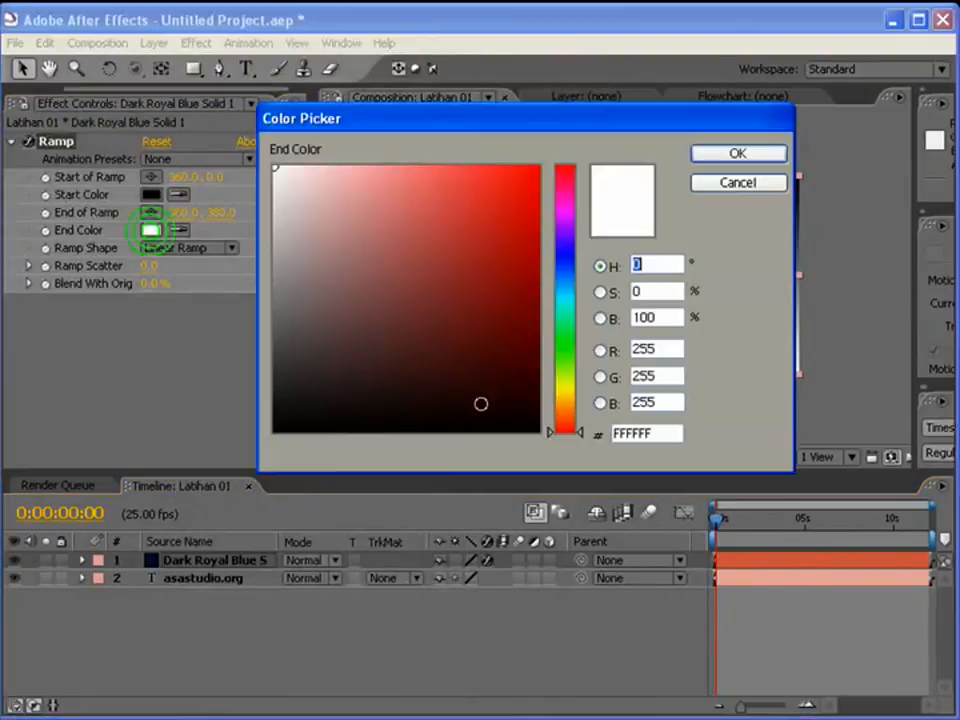
drag(568, 405, 544, 381)
click(540, 379)
click(748, 154)
Set the ramp's start color to a dark golden brown and move the solid below the asastudio.org text layer.
click(150, 194)
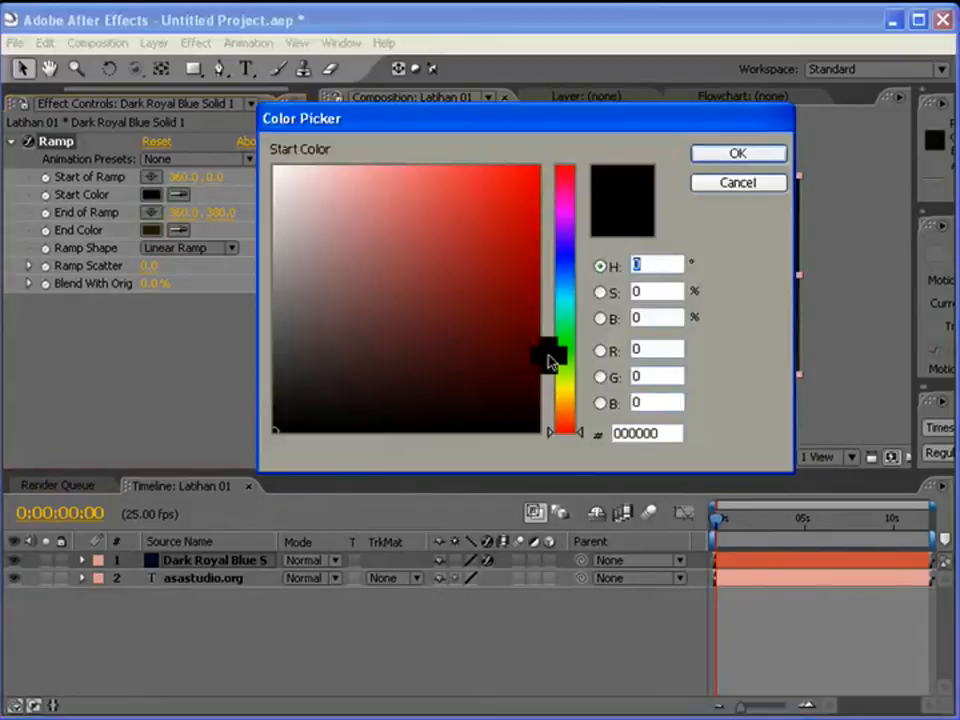
click(568, 396)
drag(570, 395, 540, 331)
click(727, 155)
drag(193, 563, 187, 592)
Apply the Inch Worm preset from the Text Expressions presets to the asastudio.org layer.
drag(957, 150, 863, 146)
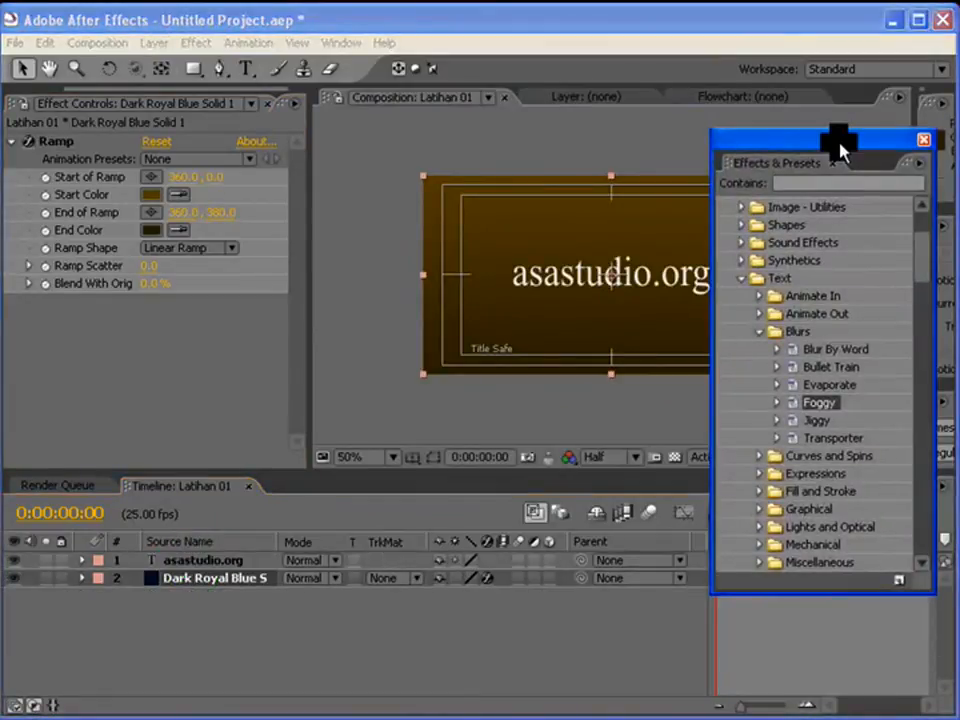
click(760, 475)
scroll(918, 262, down, 3)
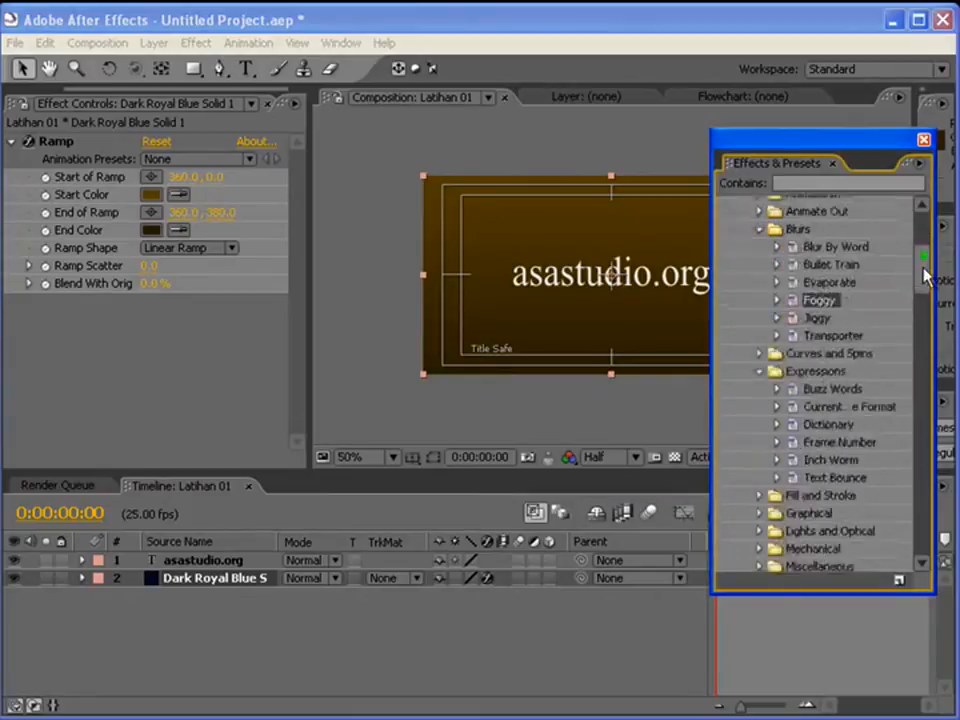
drag(830, 414, 197, 561)
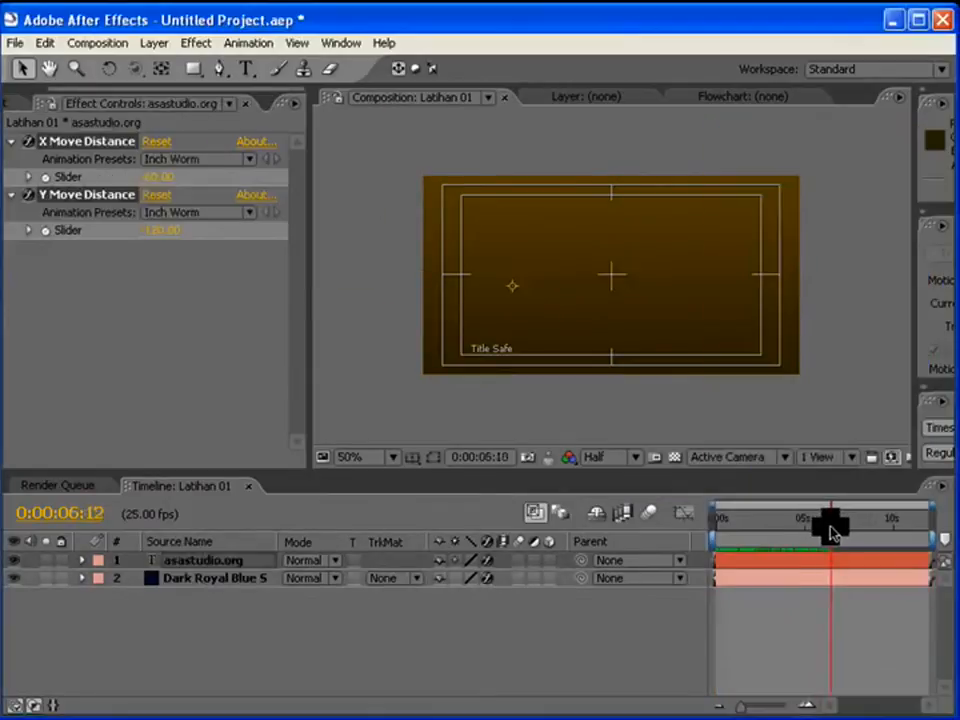
At time zero, move the text just past the frame's right edge and check the animation at 0:00:03:12.
drag(829, 527, 693, 528)
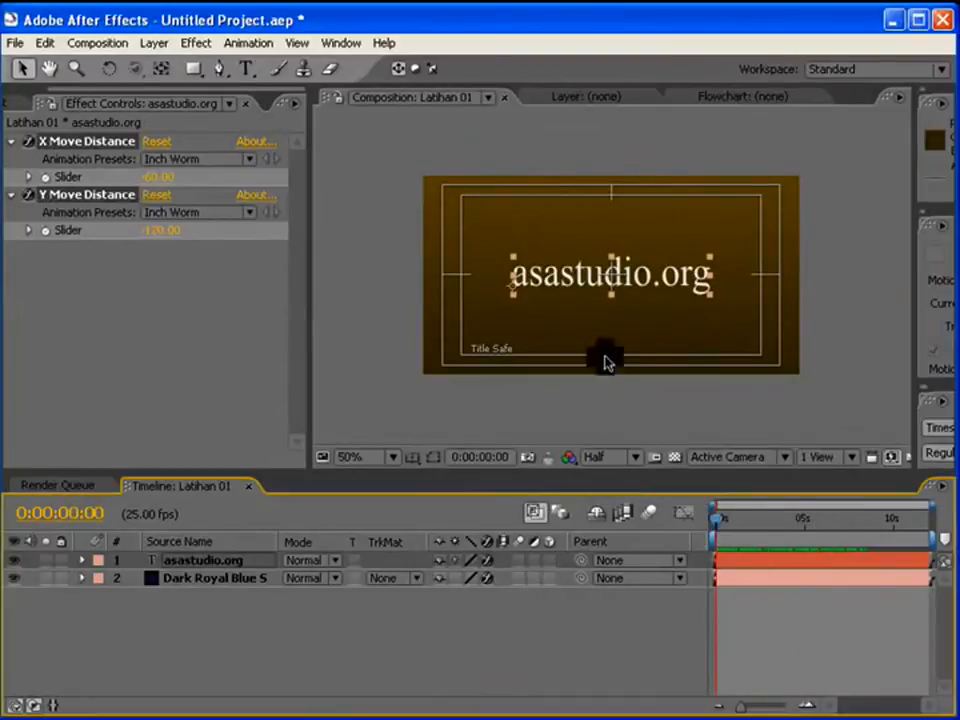
drag(637, 283, 935, 290)
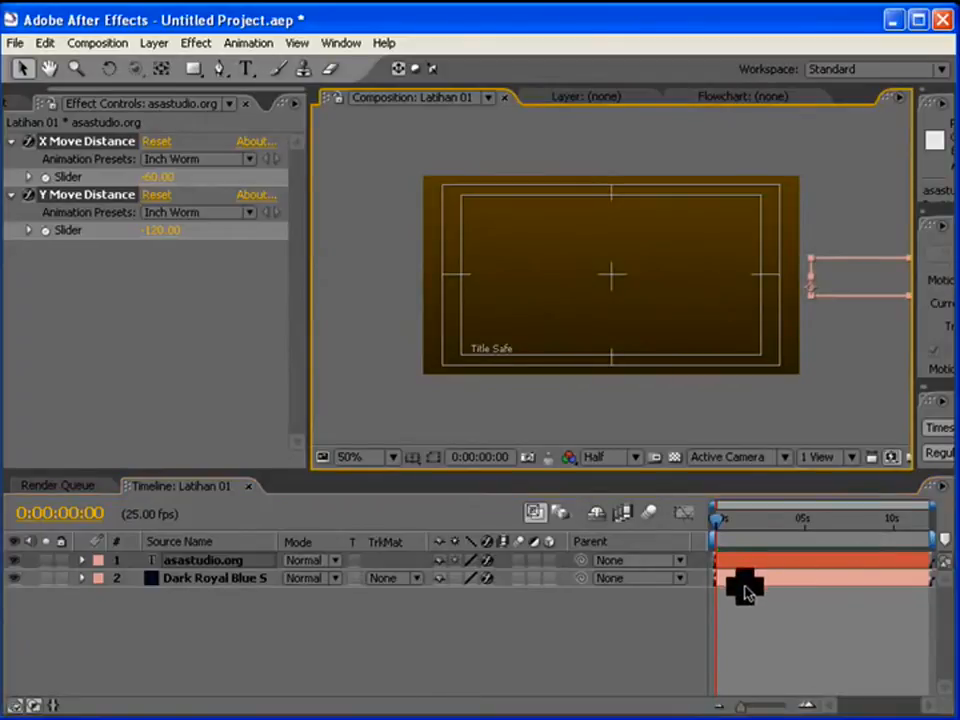
click(777, 519)
Duplicate the animated Latihan 01 composition and open the new copy in its own timeline.
click(18, 101)
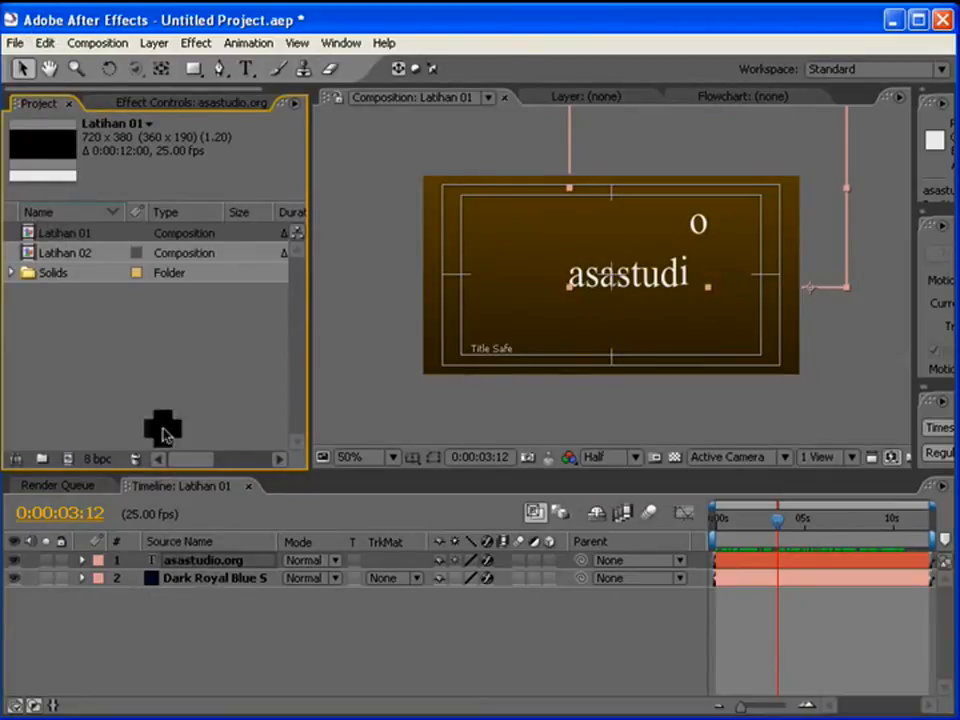
click(45, 43)
click(66, 224)
drag(64, 226, 55, 273)
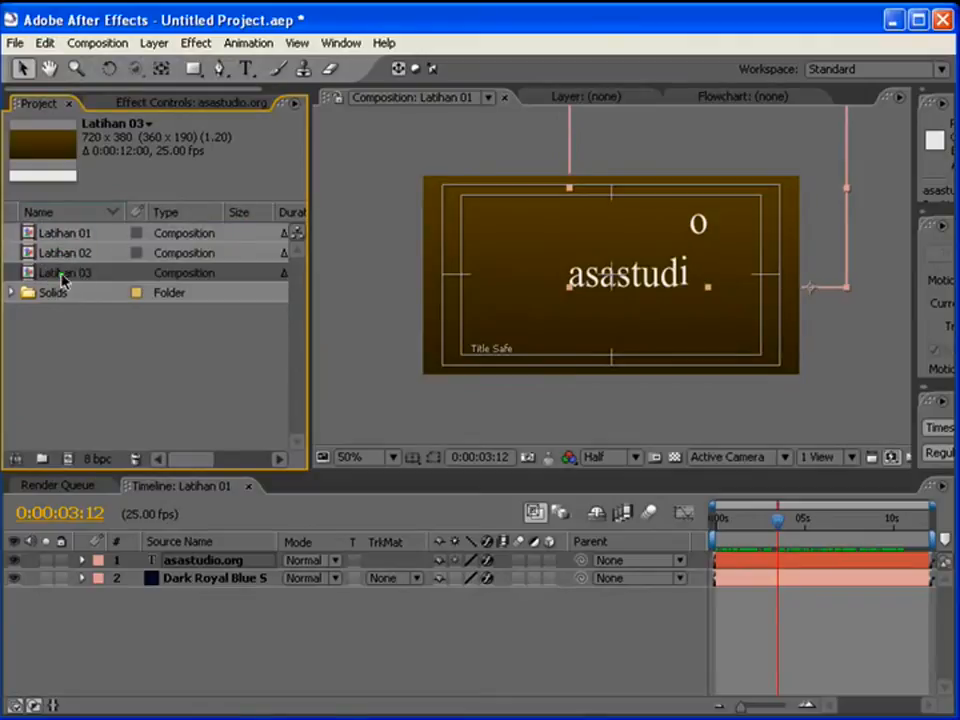
double_click(62, 274)
drag(348, 490, 338, 500)
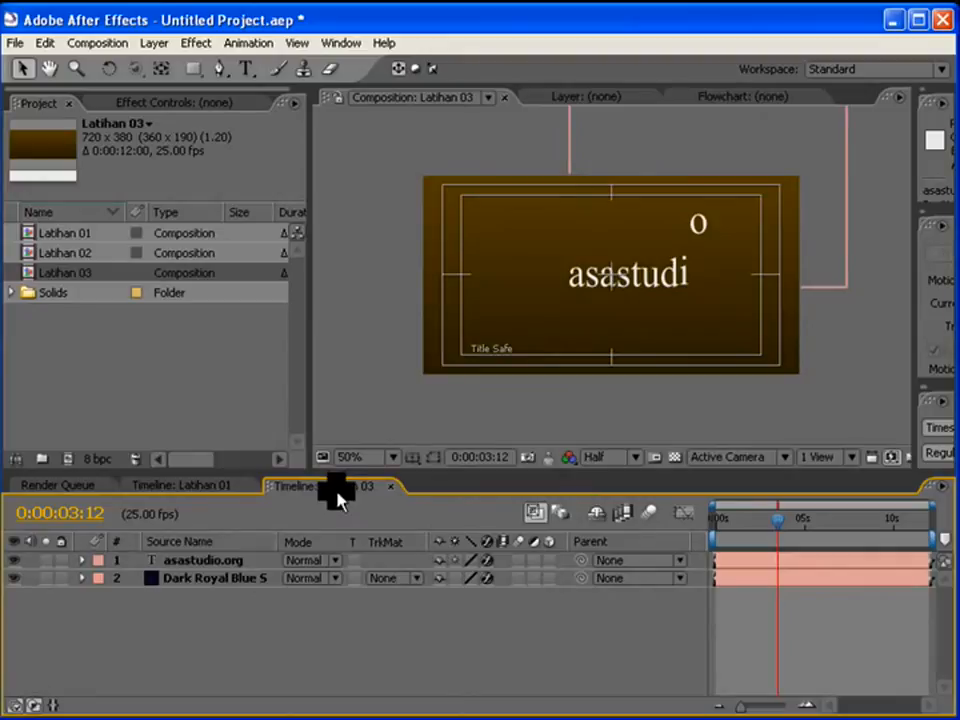
Replace the asastudio.org text in Latihan 03 with "Pusat Tutorial Gratis" and return the timeline to time zero.
click(201, 561)
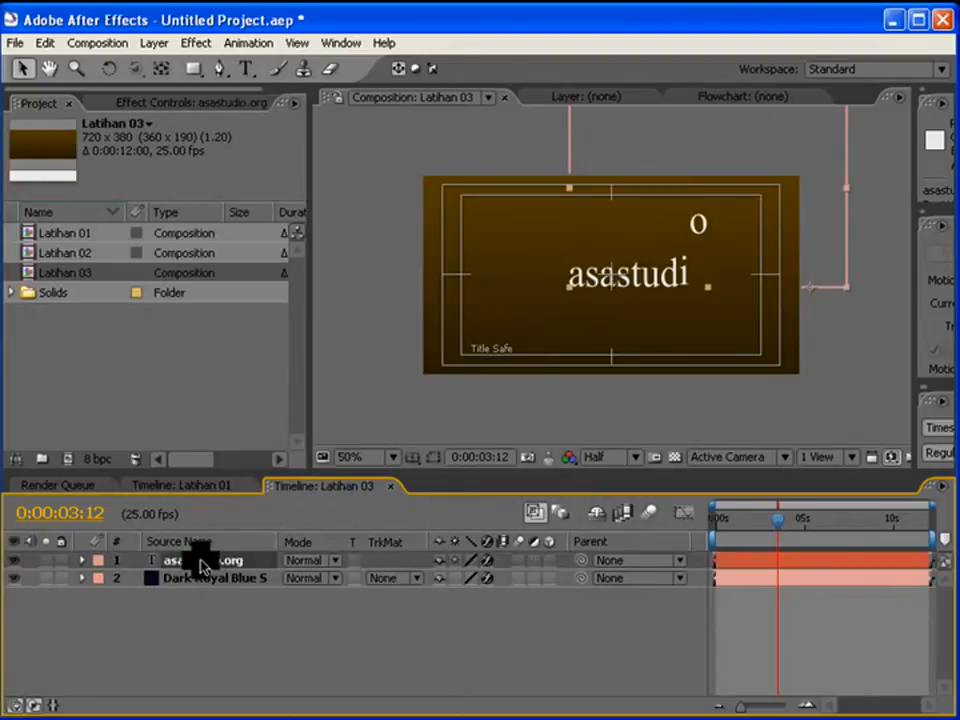
double_click(199, 561)
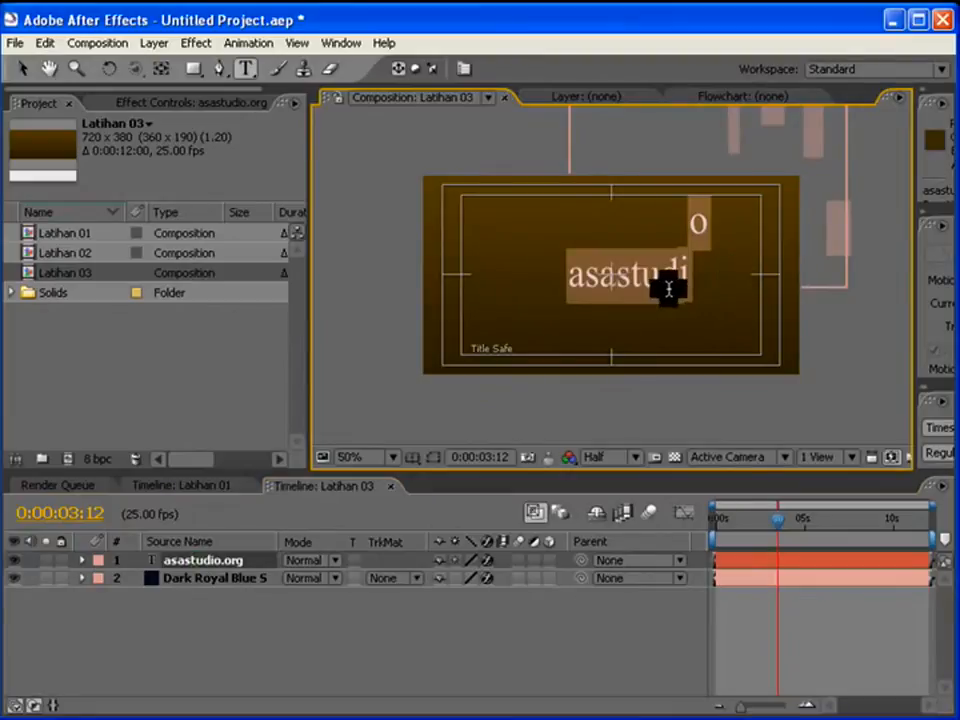
text(Pusatu)
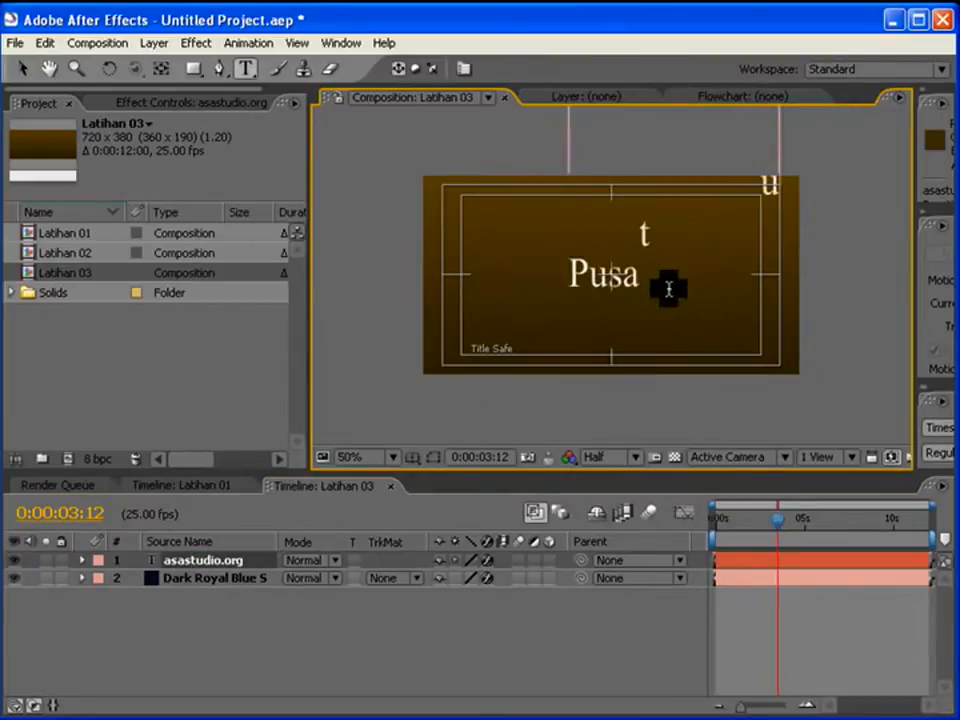
text(utorial Gratis)
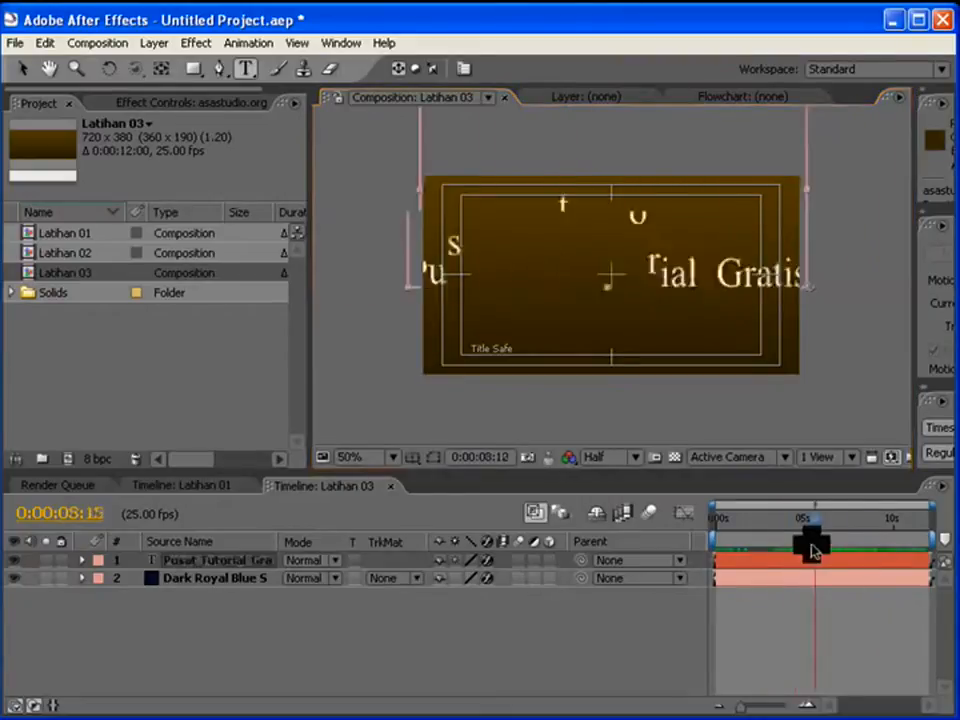
drag(808, 540, 698, 536)
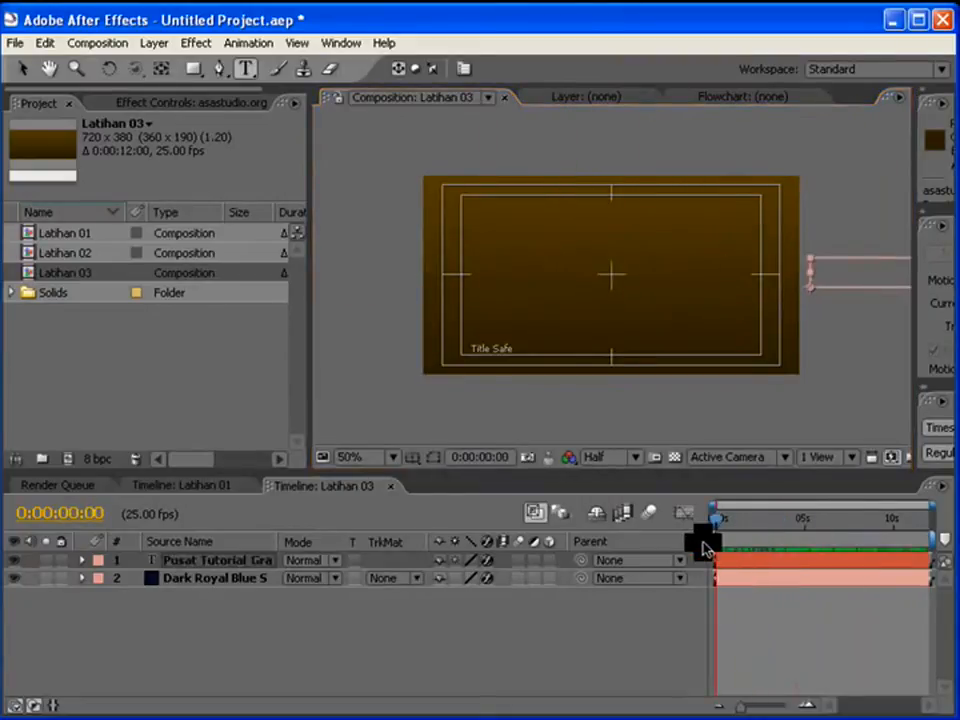
Open Latihan 02 and add Latihan 01 with Latihan 03 below it, starting Latihan 03 at 0:00:05:22.
click(53, 254)
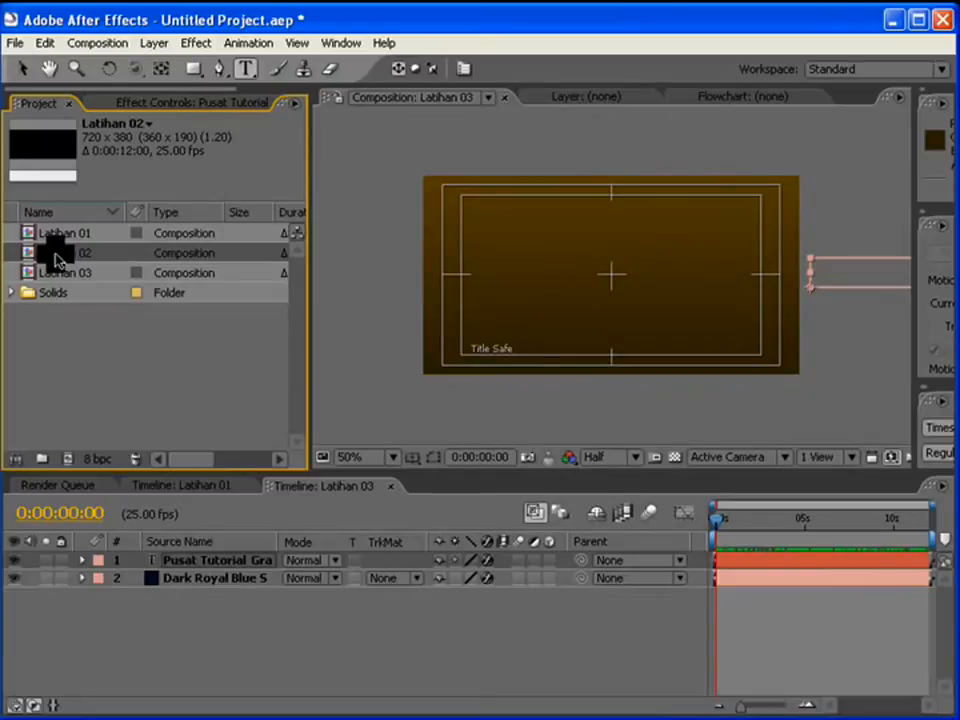
double_click(55, 256)
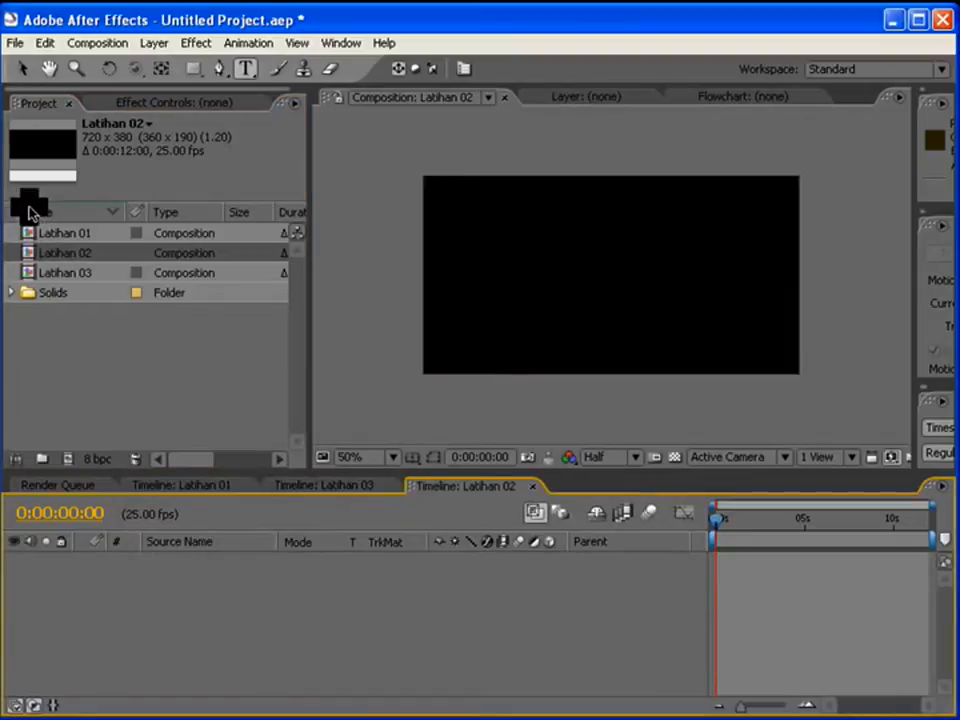
drag(35, 238, 208, 568)
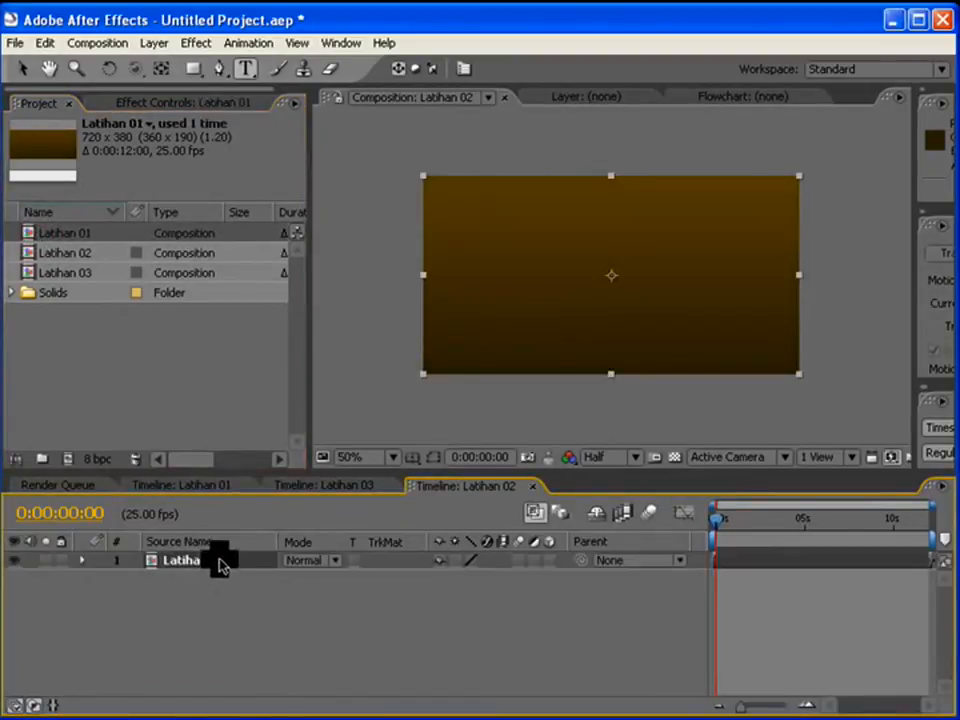
drag(30, 276, 626, 594)
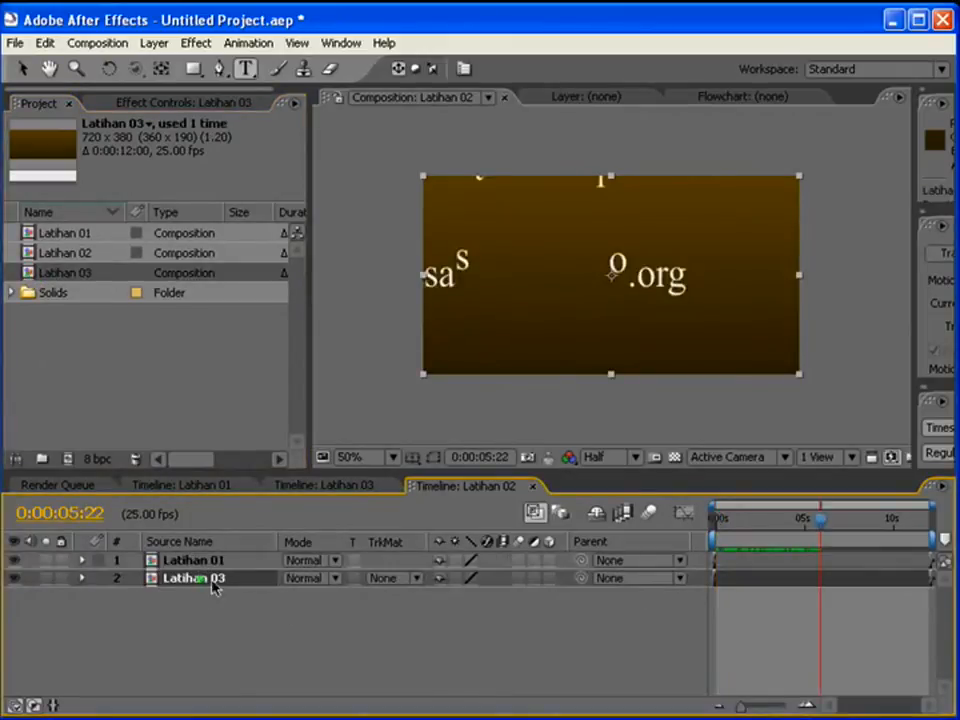
drag(728, 581, 838, 588)
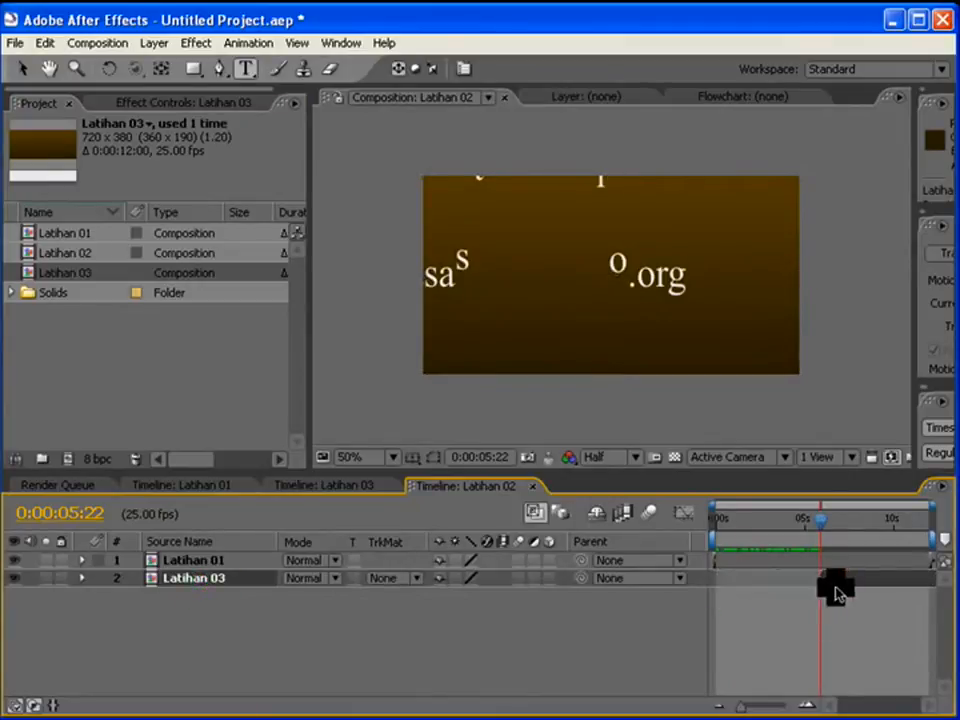
Set the Latihan 02 composition's duration to 0:00:30:00.
click(398, 561)
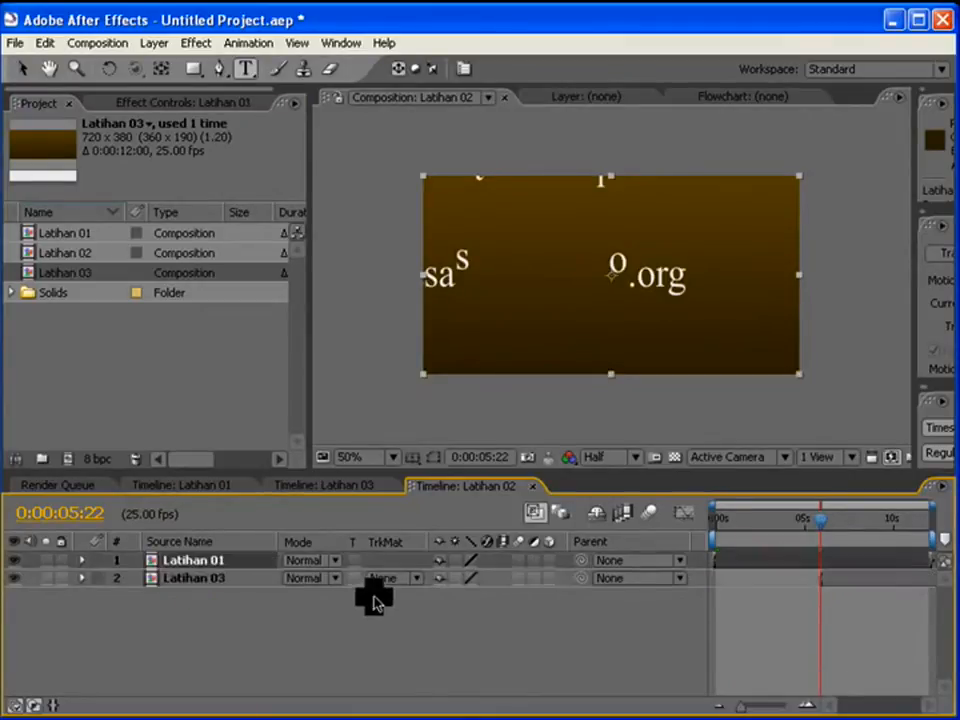
right_click(331, 615)
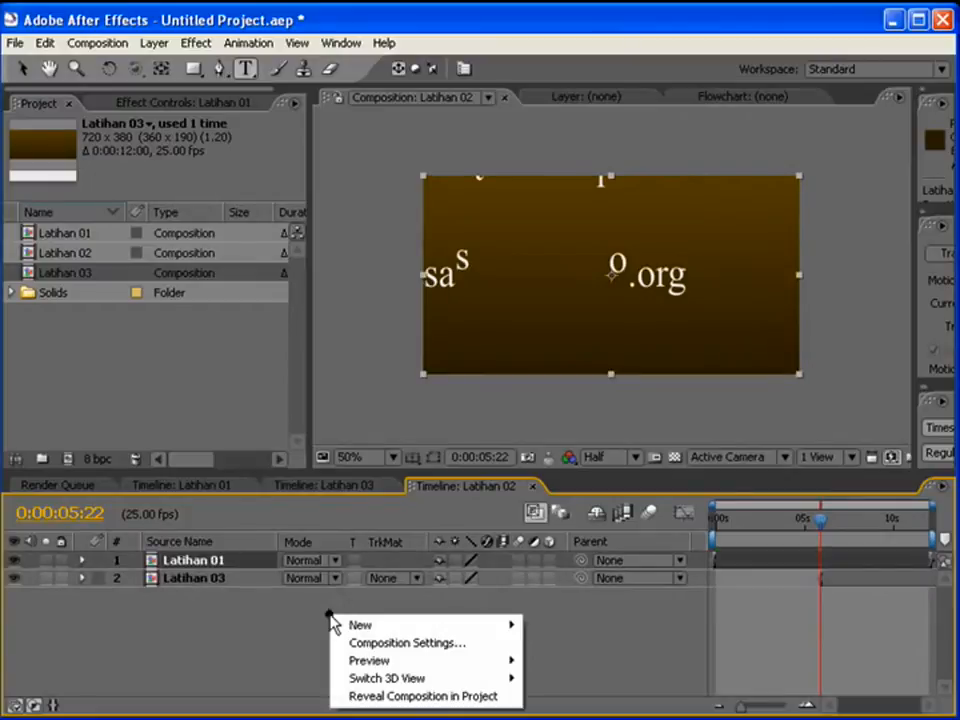
click(390, 643)
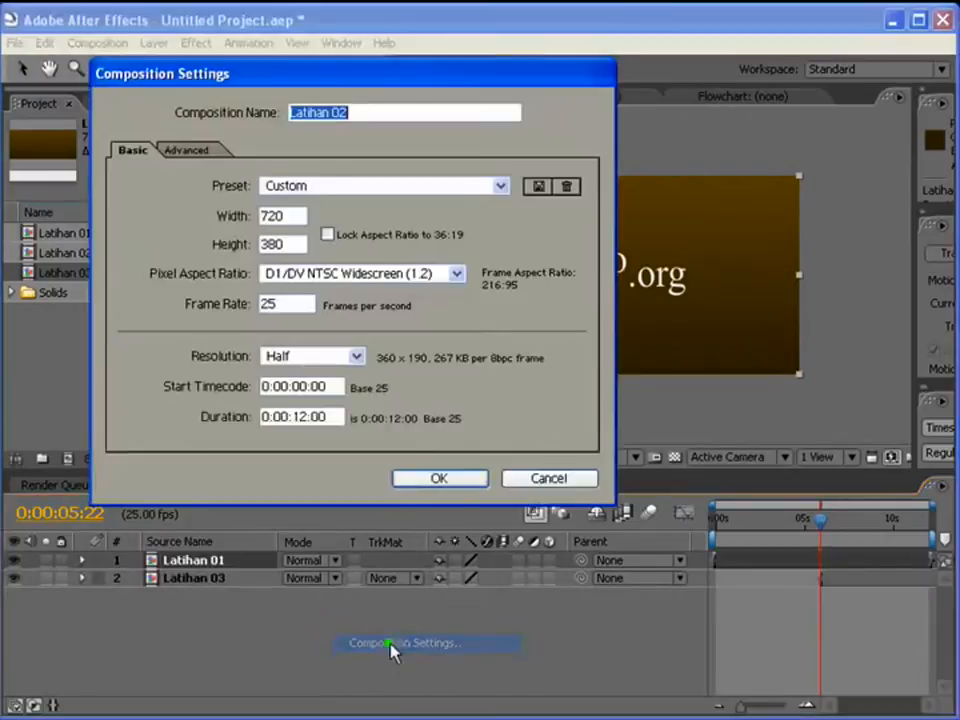
click(295, 416)
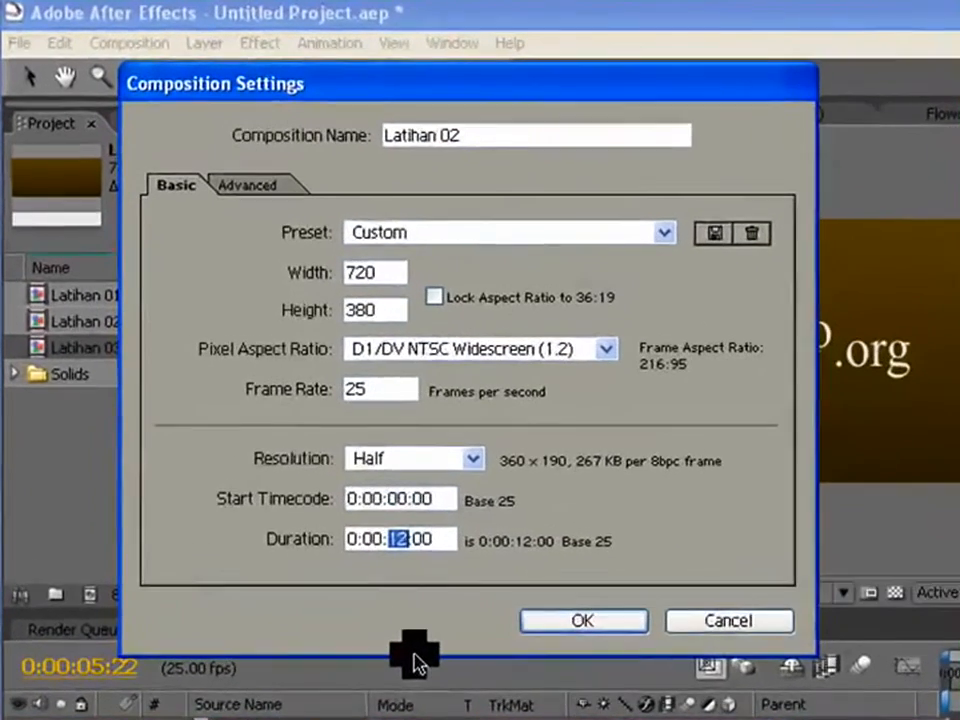
text(30)
key(Return)
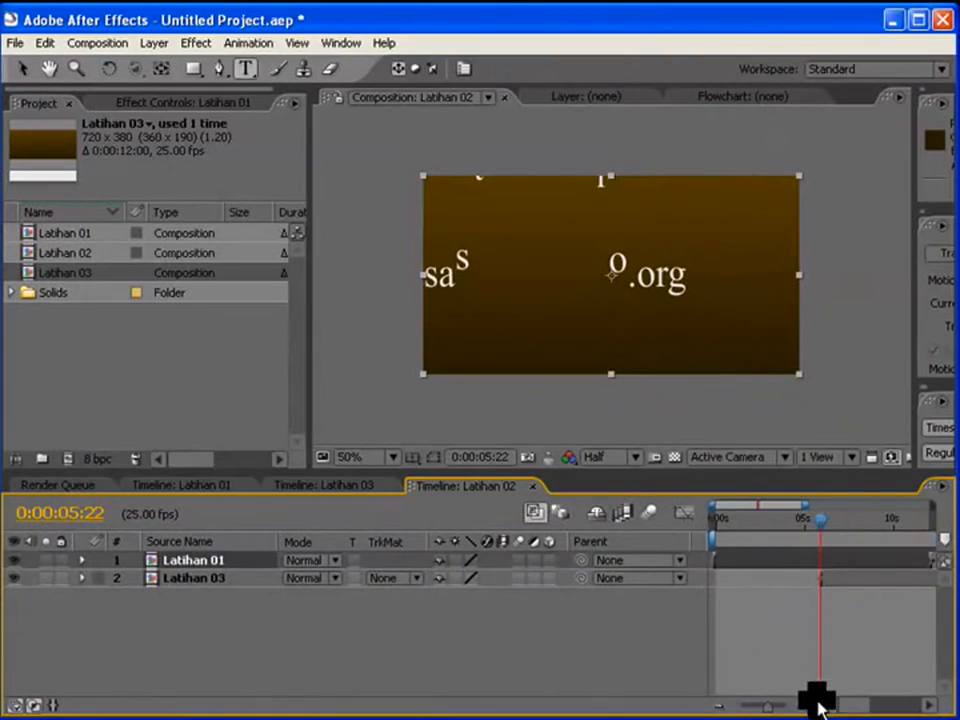
Shift the Latihan 03 layer to start at about 0:00:08:06 and set the Latihan 01 layer's blending mode to Screen.
drag(843, 707, 853, 707)
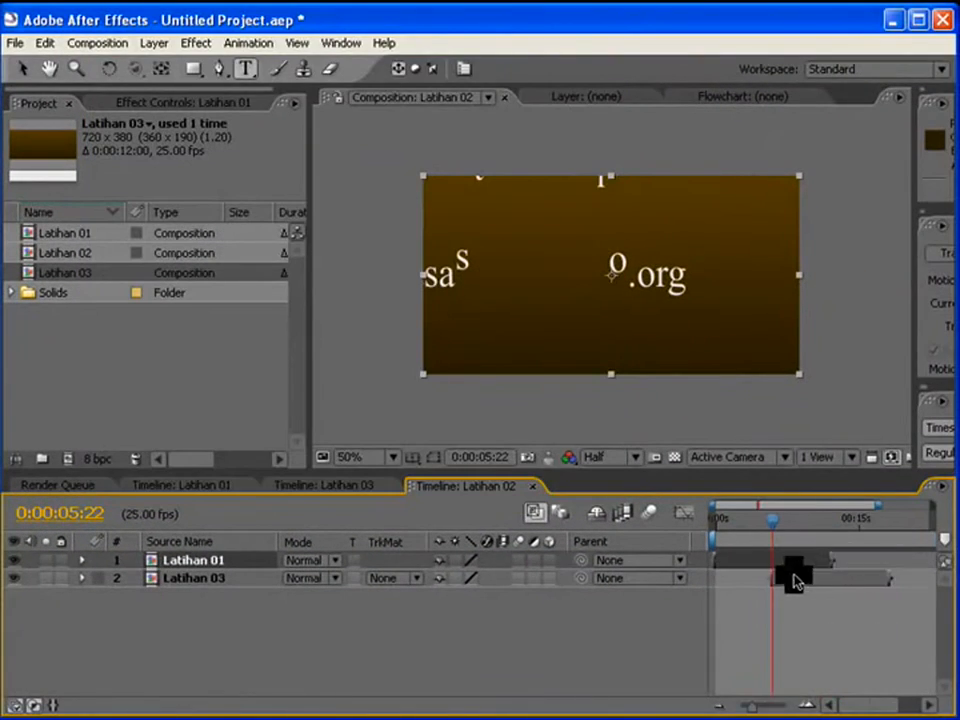
drag(791, 580, 811, 580)
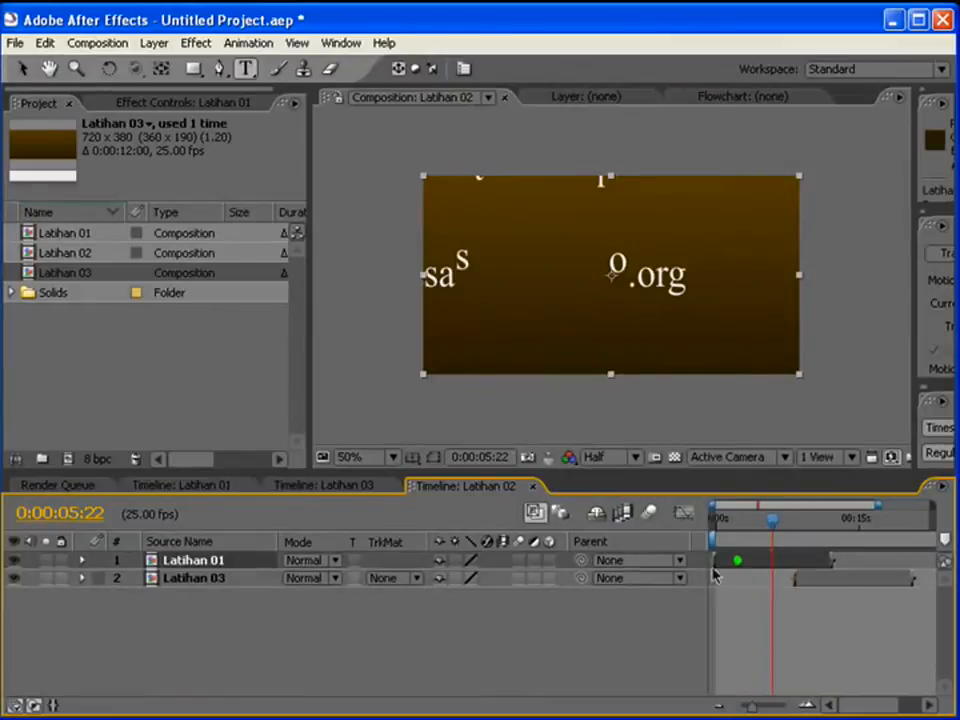
click(331, 561)
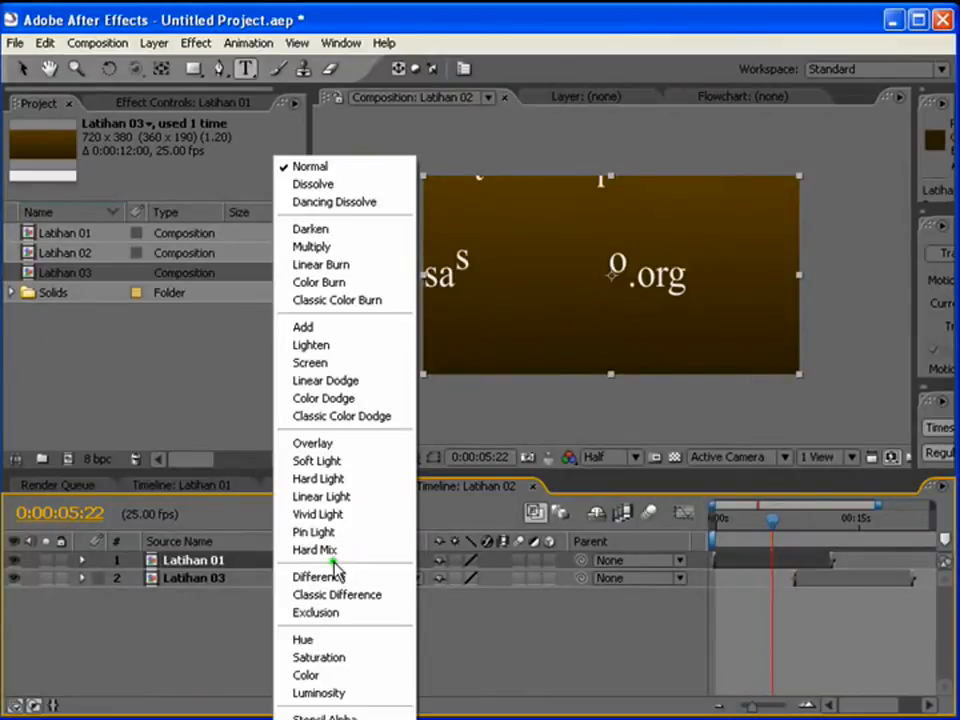
click(336, 363)
Fade in the Latihan 03 layer with opacity keyframes of 0% at 0:00:08:06 and 100% at about 0:00:09:11.
mouse_move(785, 527)
mouse_down()
mouse_move(816, 528)
mouse_move(795, 535)
mouse_up()
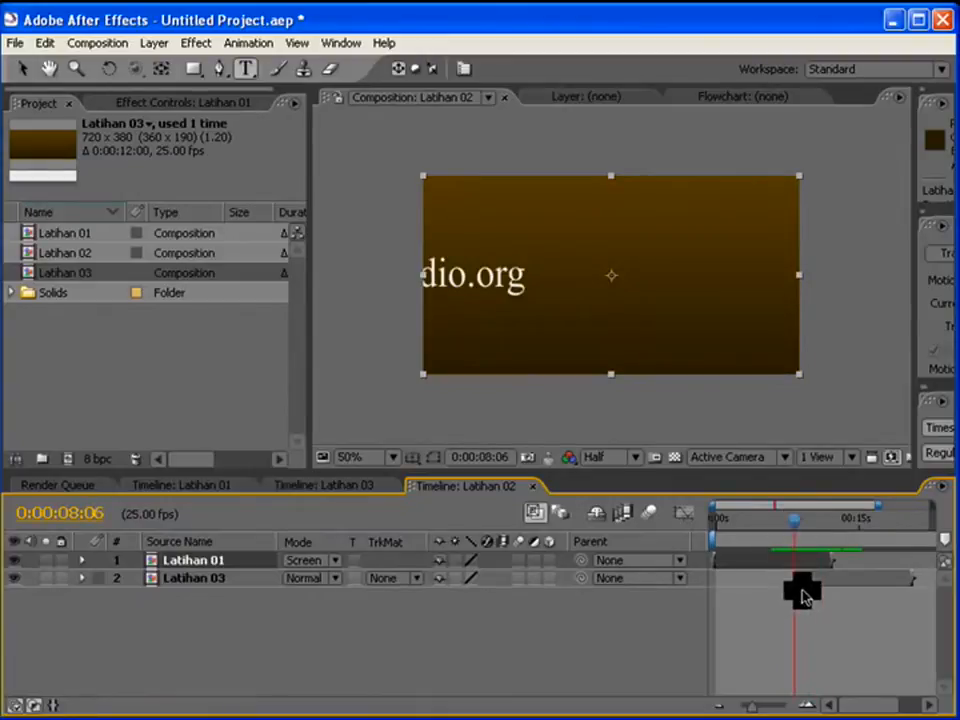
click(82, 578)
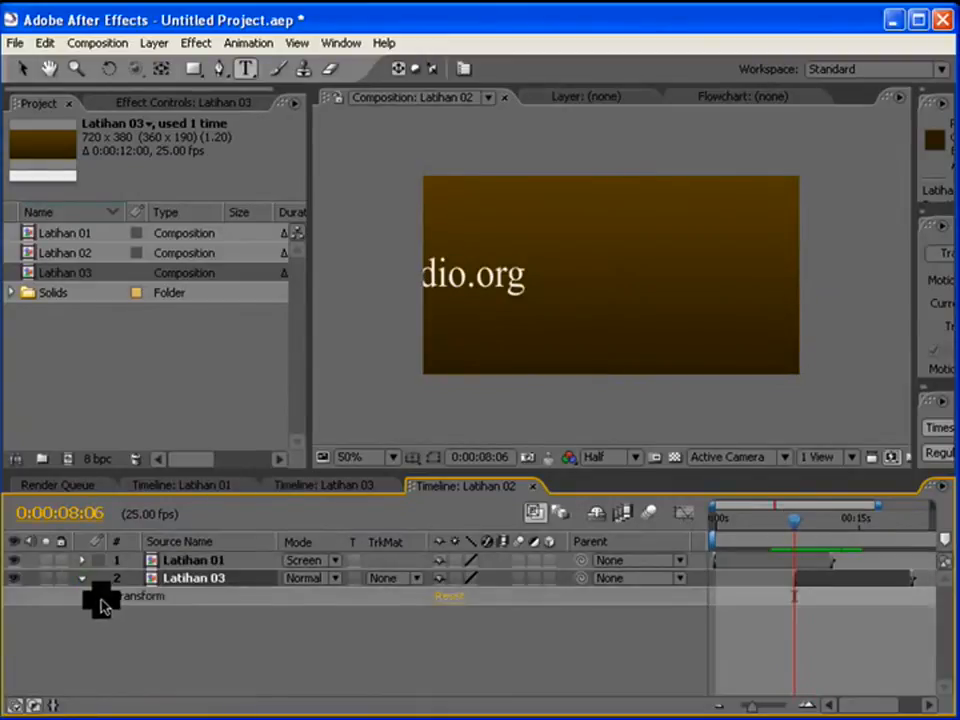
click(100, 597)
drag(241, 472, 251, 294)
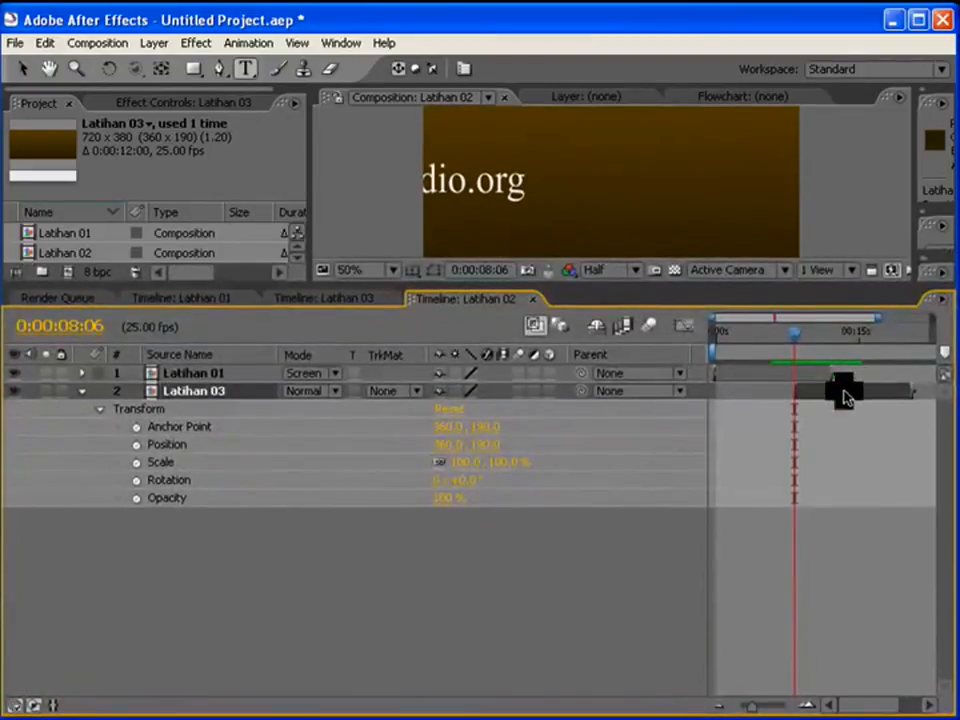
click(137, 498)
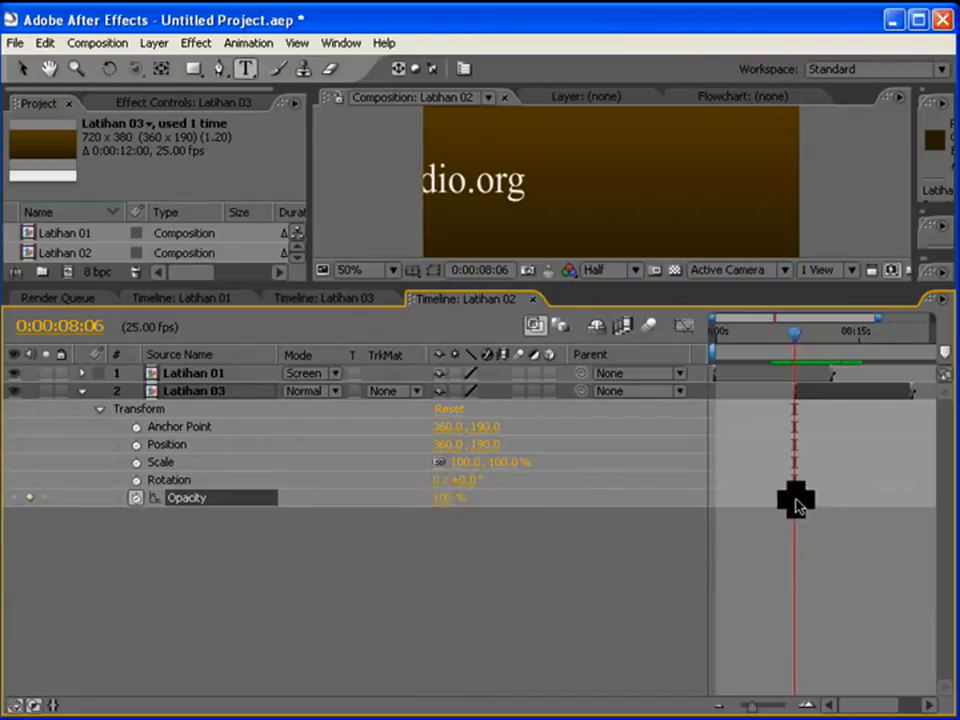
drag(795, 501, 808, 506)
click(450, 498)
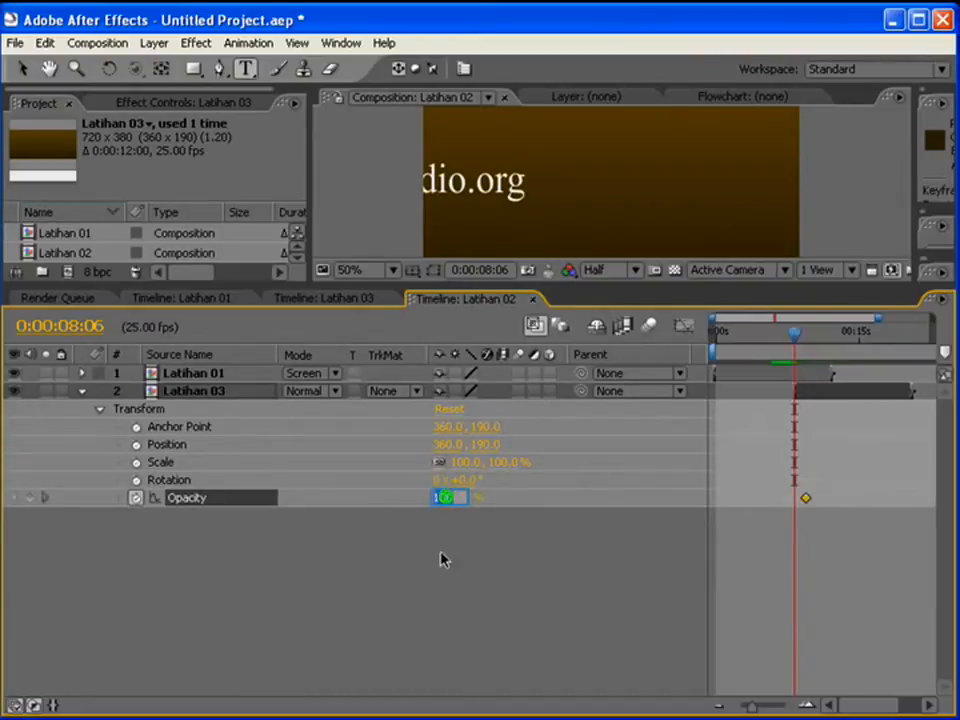
text(0)
key(Return)
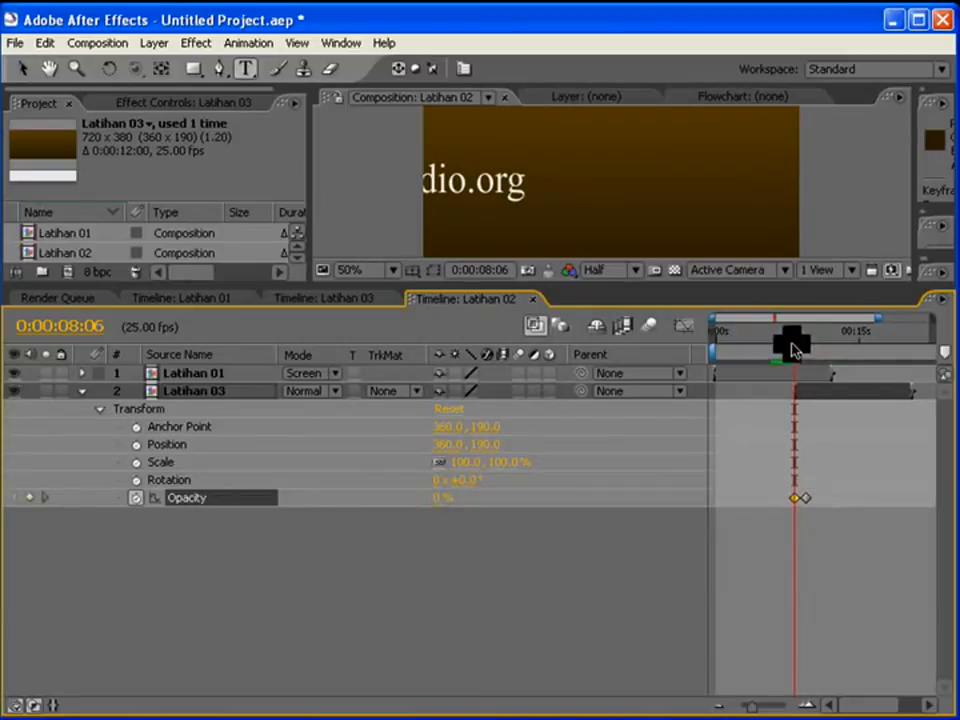
drag(797, 343, 804, 339)
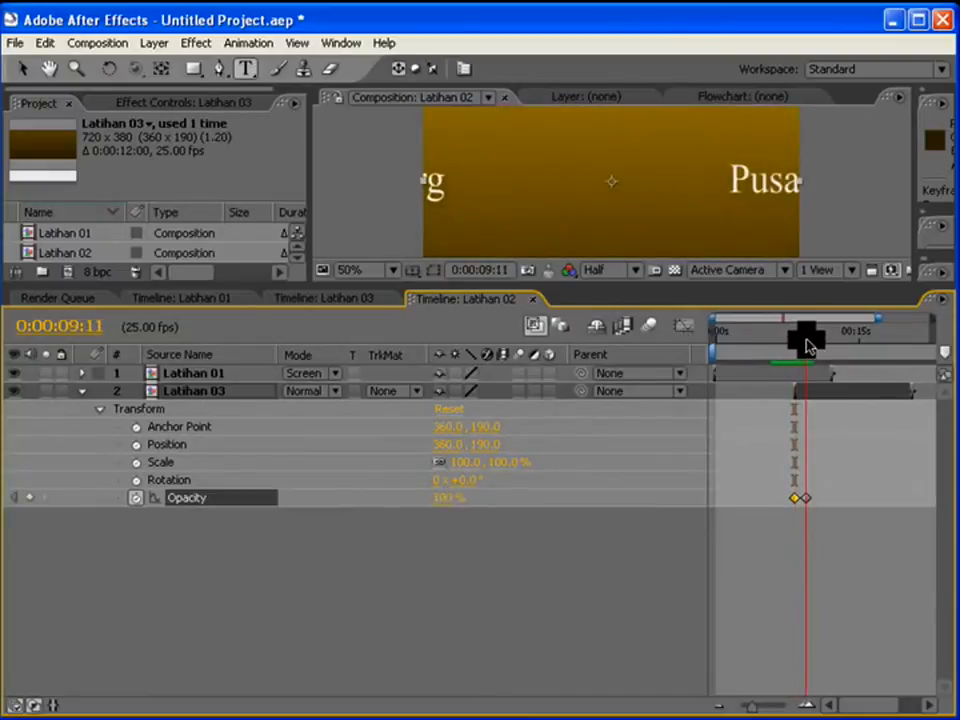
Fade out the Latihan 01 layer with opacity keyframes of 100% at 0:00:10:21 and 0% at 0:00:11:21.
drag(785, 298, 789, 396)
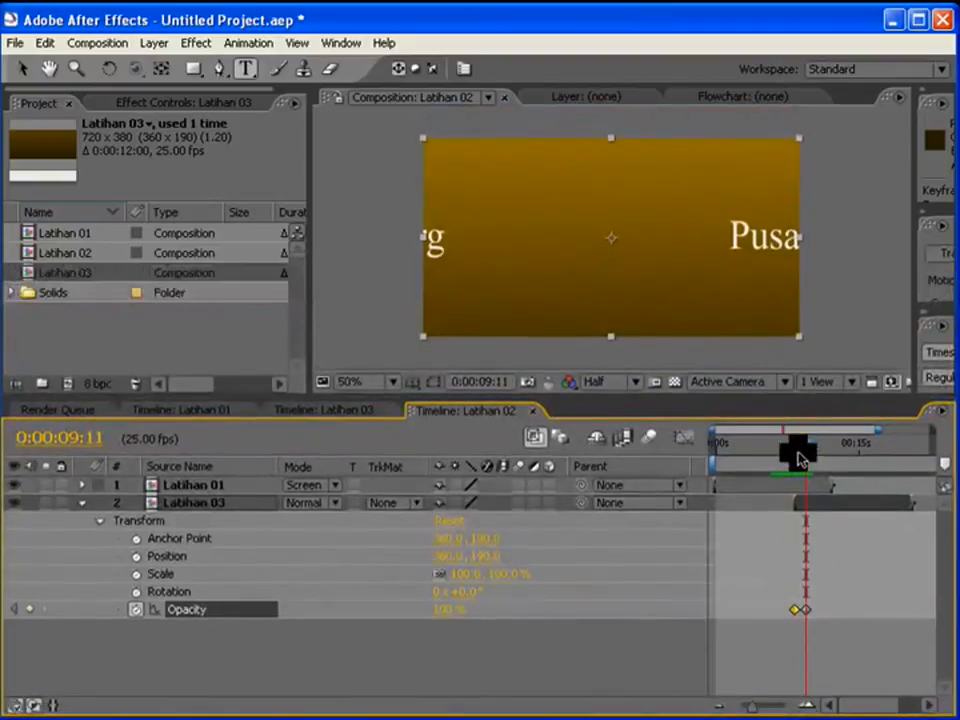
mouse_move(808, 447)
mouse_down()
mouse_move(793, 439)
mouse_move(816, 441)
mouse_up()
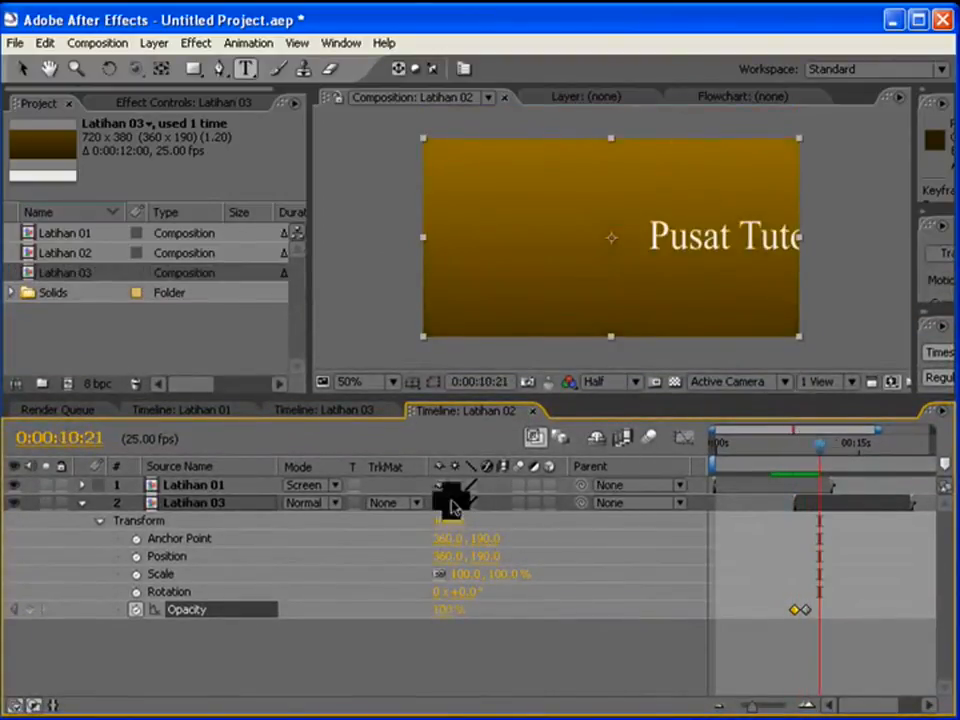
click(231, 484)
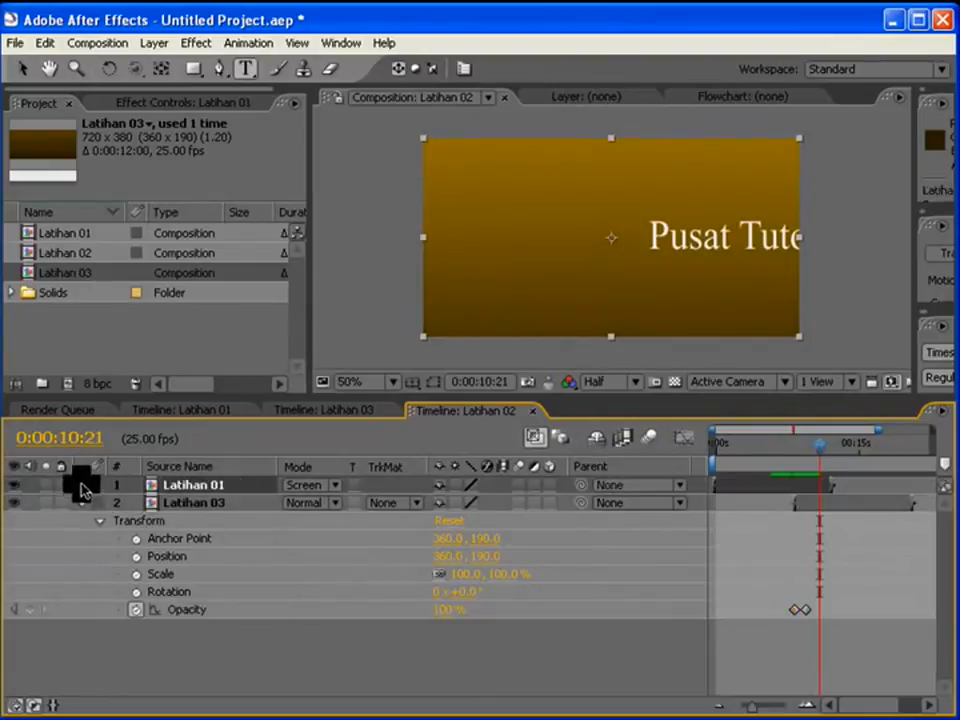
click(83, 485)
click(99, 503)
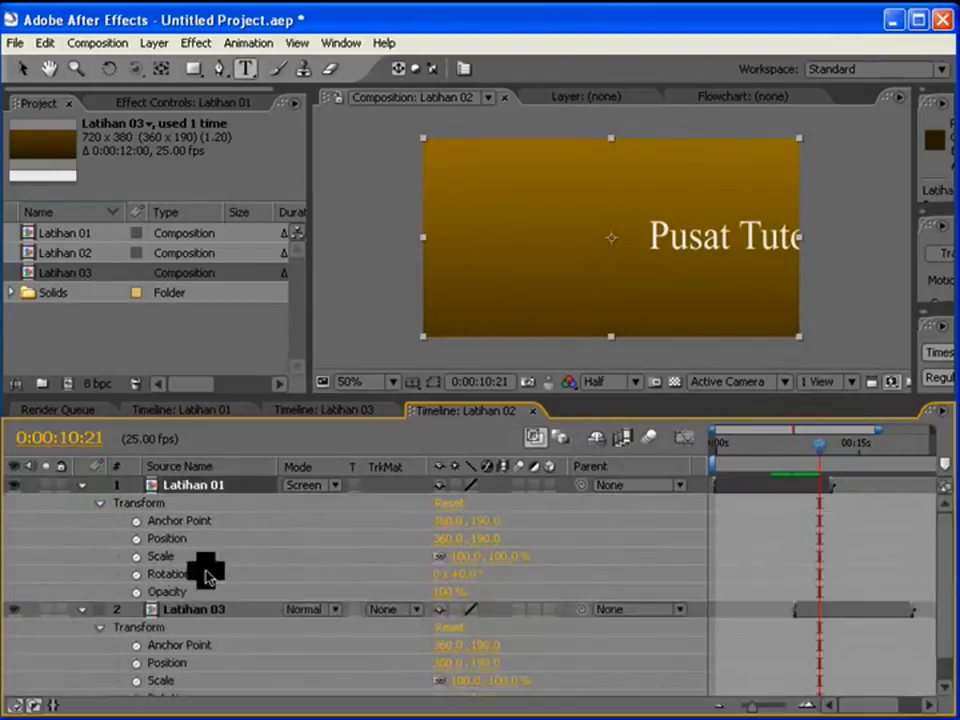
click(136, 591)
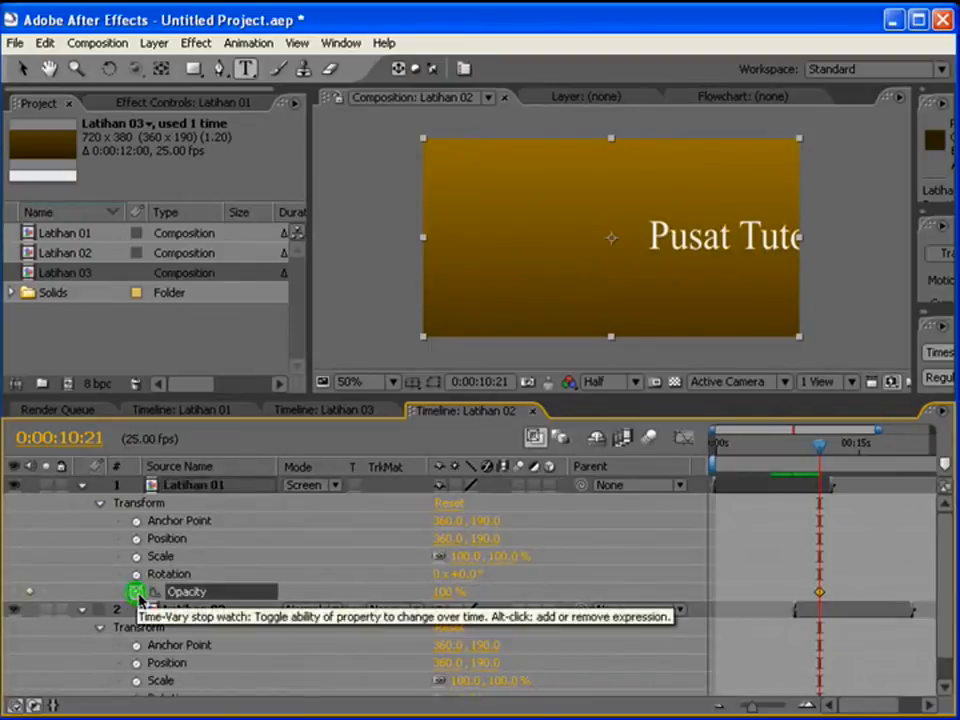
drag(824, 455, 834, 455)
click(443, 593)
text(0)
key(Return)
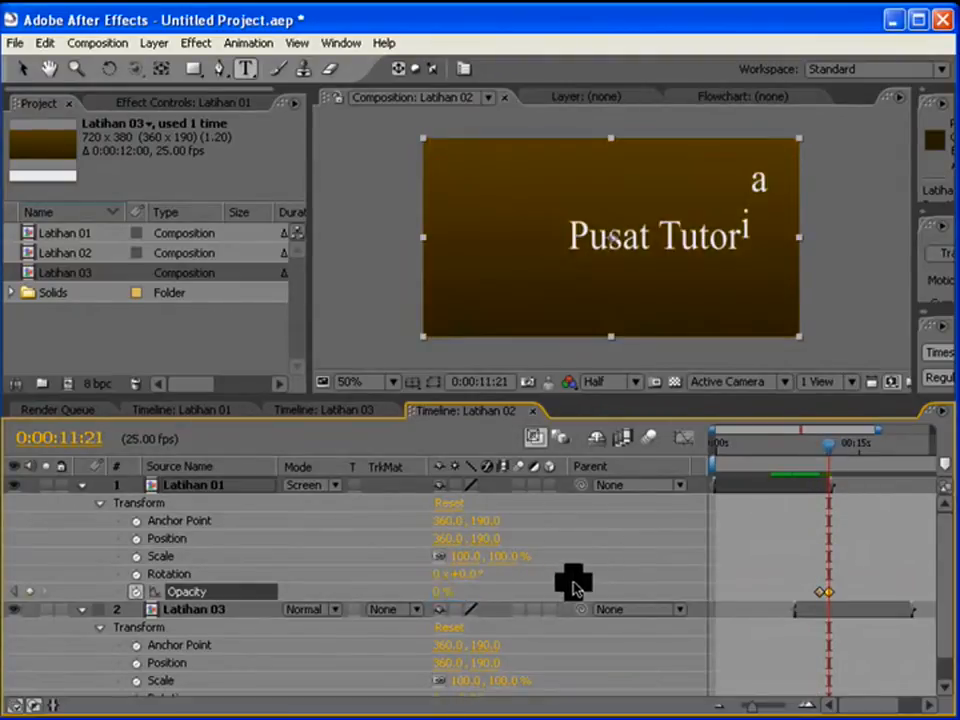
Float the Time Controls and run a RAM preview of Latihan 02 from time zero.
drag(828, 454, 716, 460)
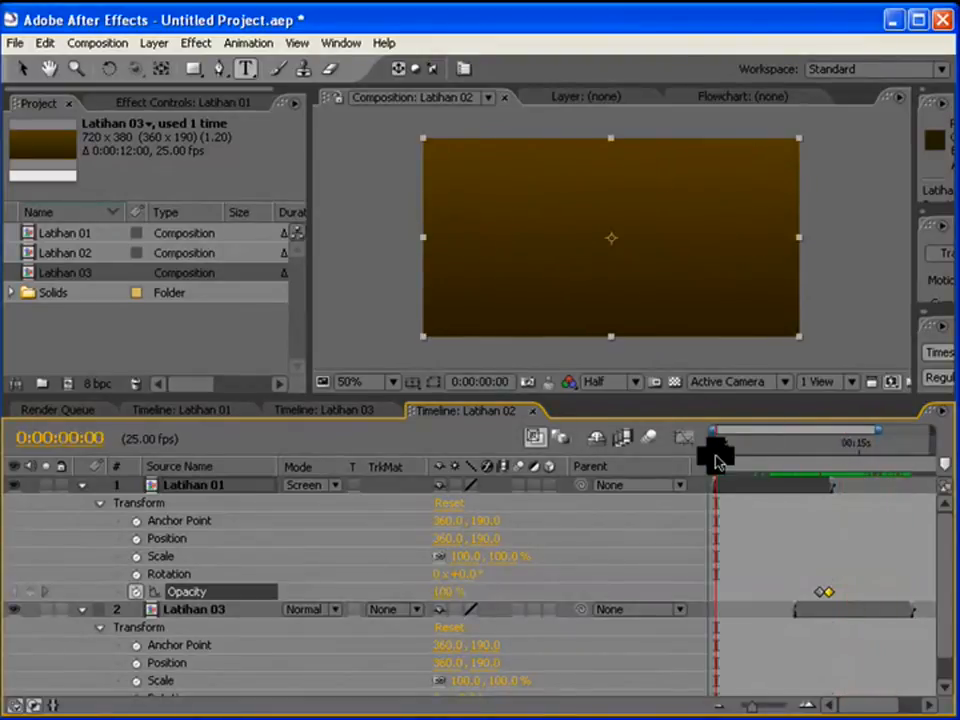
drag(959, 92, 656, 124)
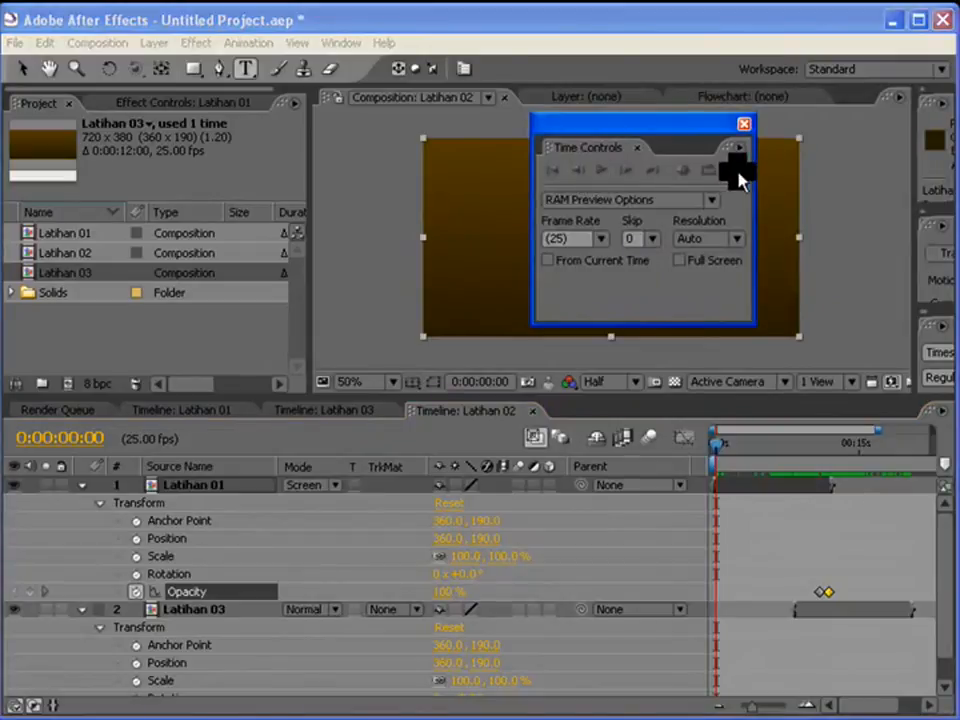
drag(736, 172, 943, 167)
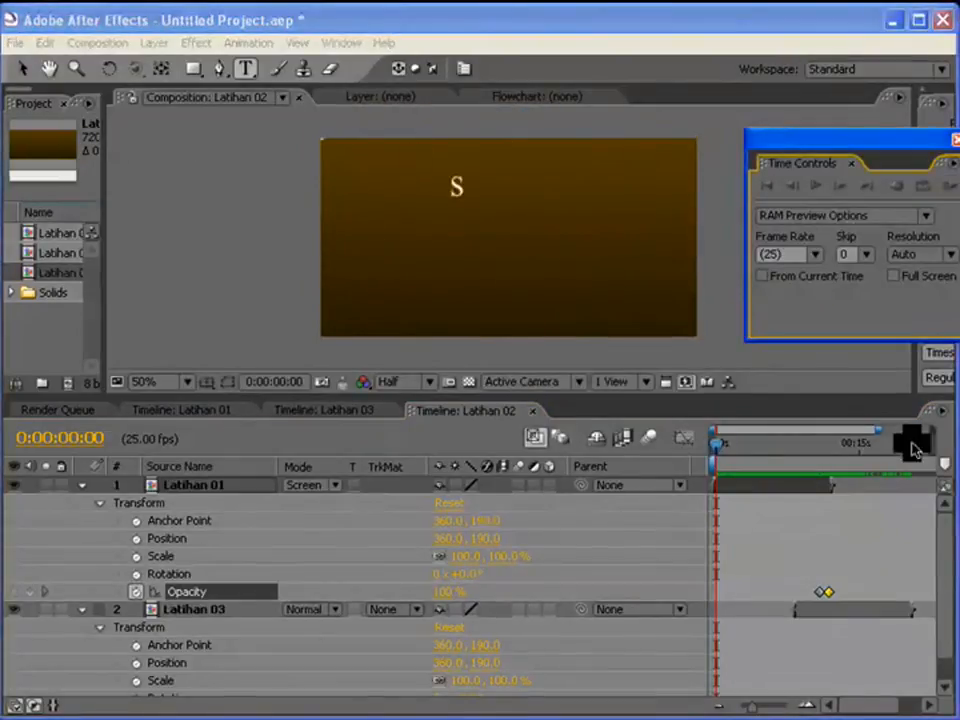
key(KP_0)
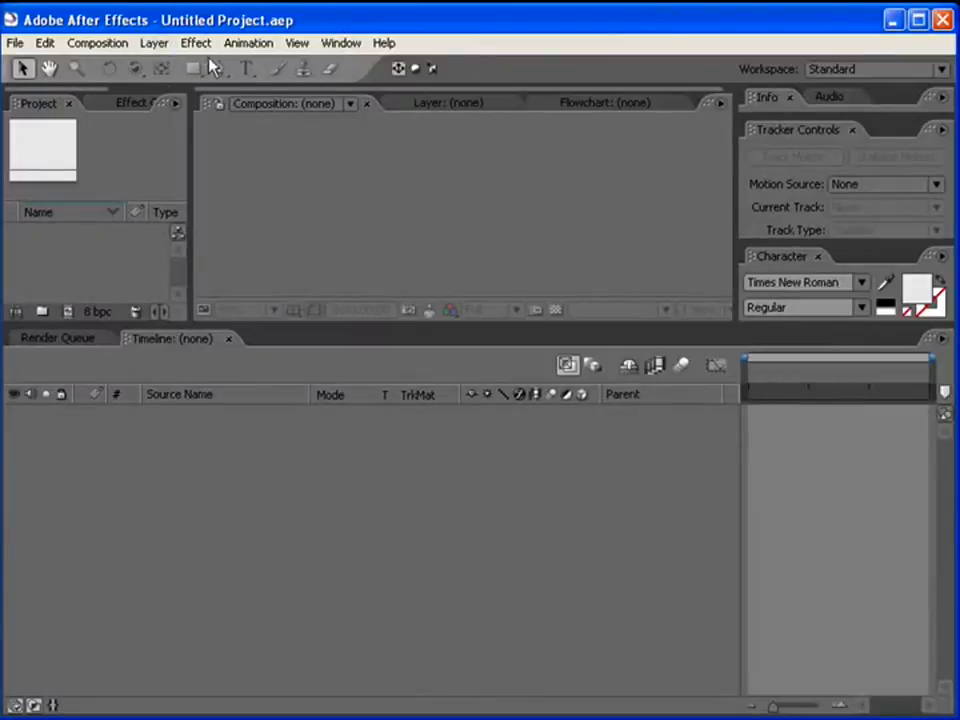
Create a composition named Teks with the NTSC D1 Widescreen preset and a duration of 0;00;06;00.
click(86, 46)
click(98, 66)
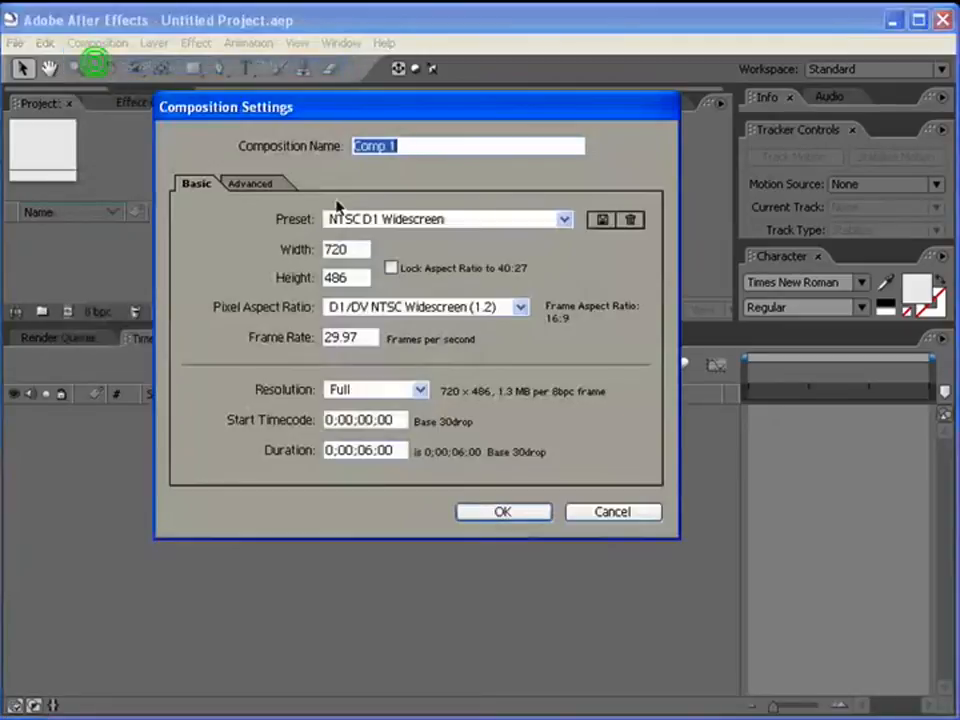
text(Teks)
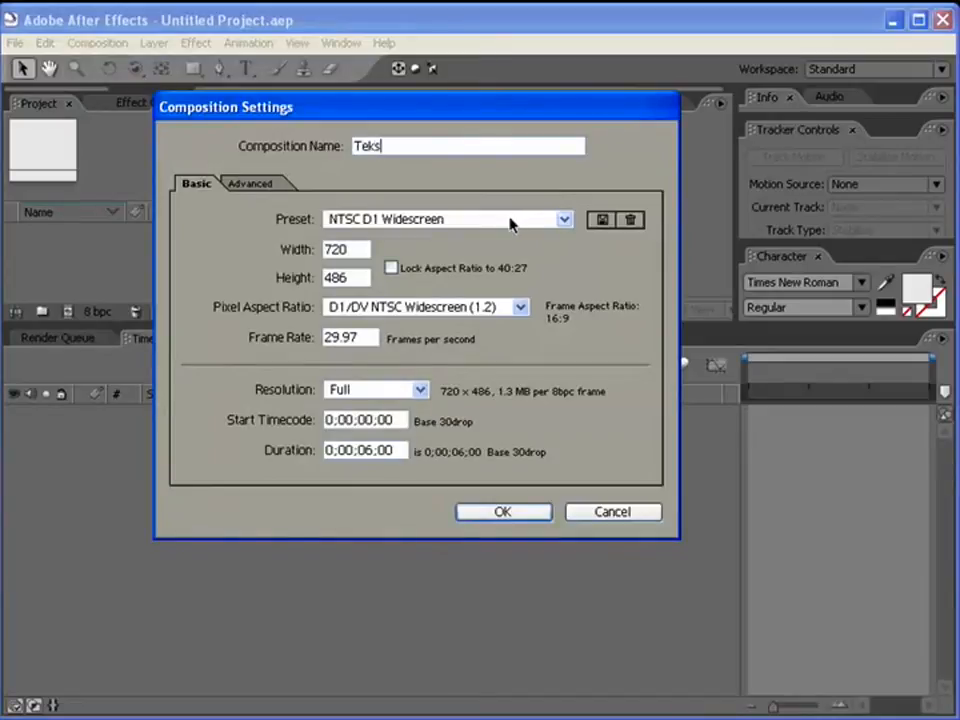
click(510, 222)
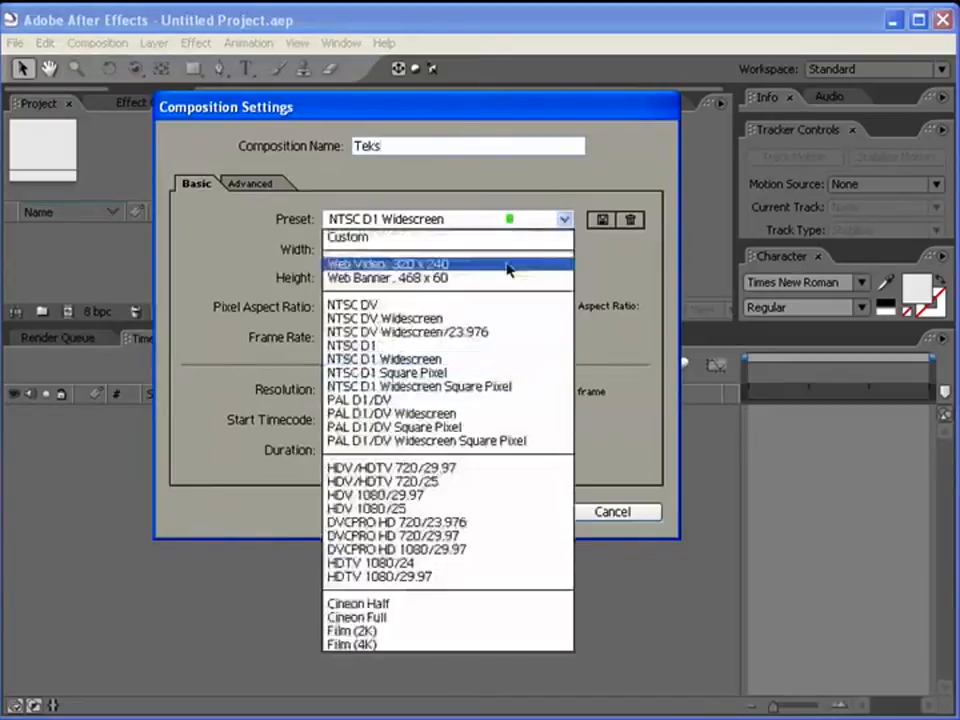
click(472, 360)
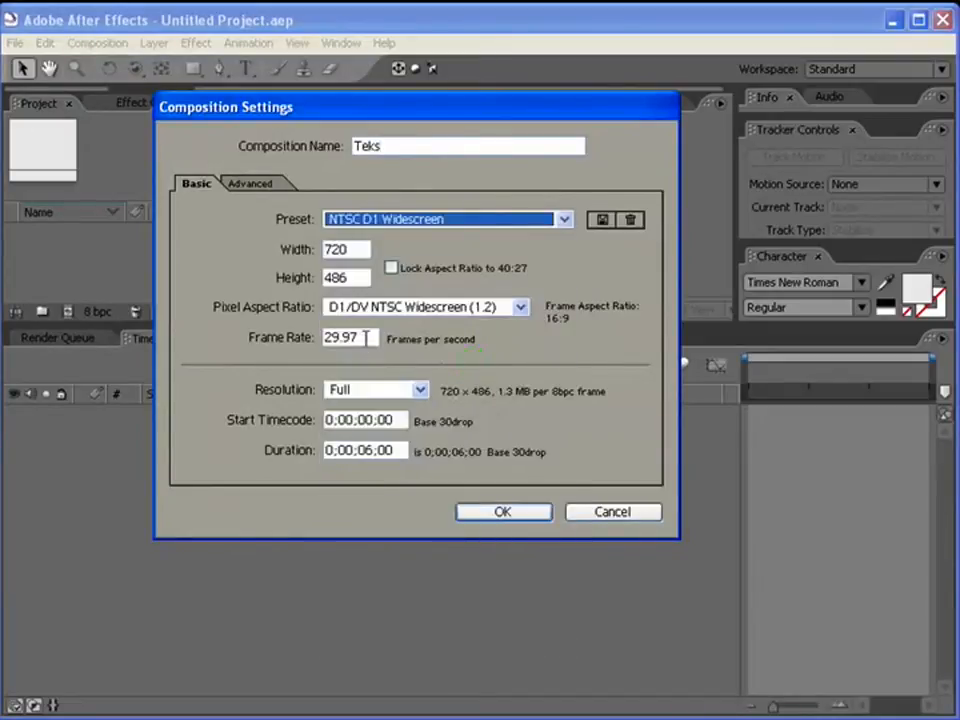
click(500, 512)
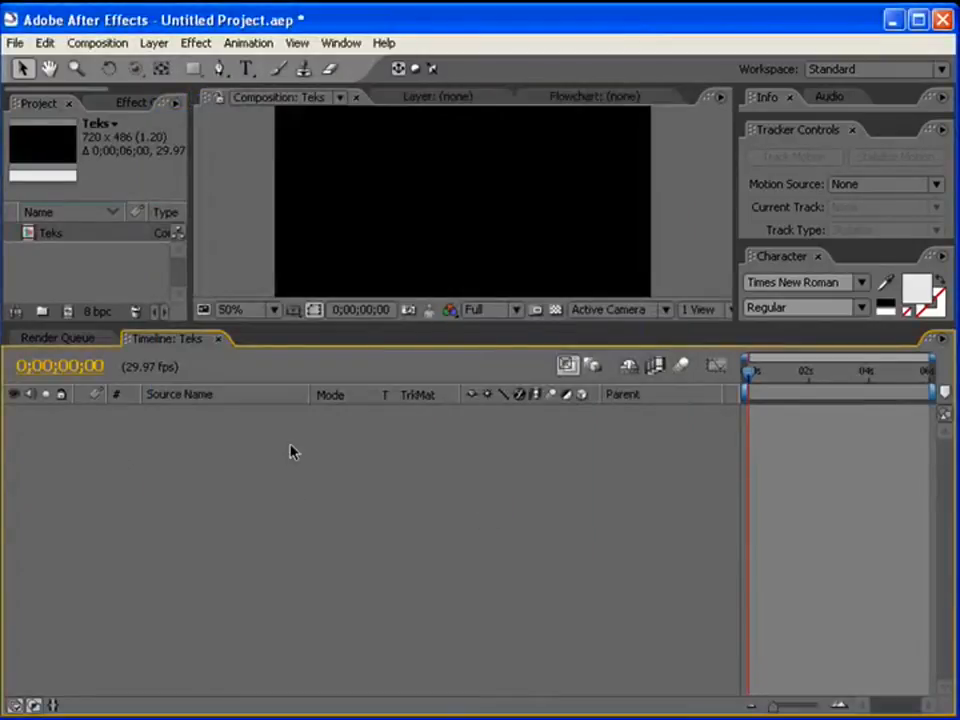
Add a text layer reading "asastudio.org" to the Teks composition.
click(154, 43)
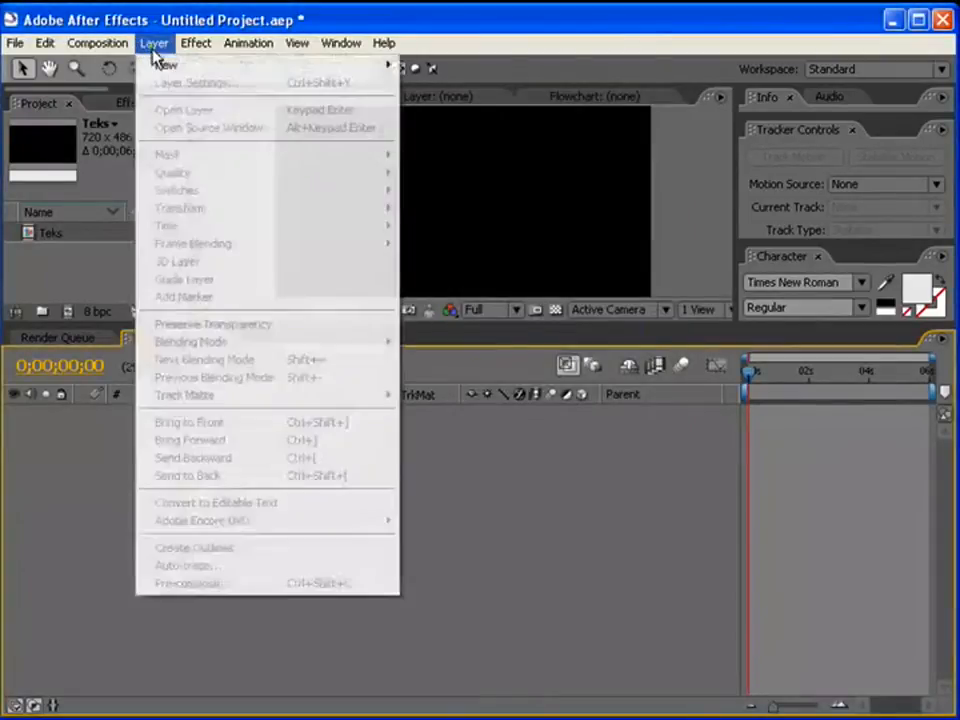
mouse_move(166, 65)
click(426, 66)
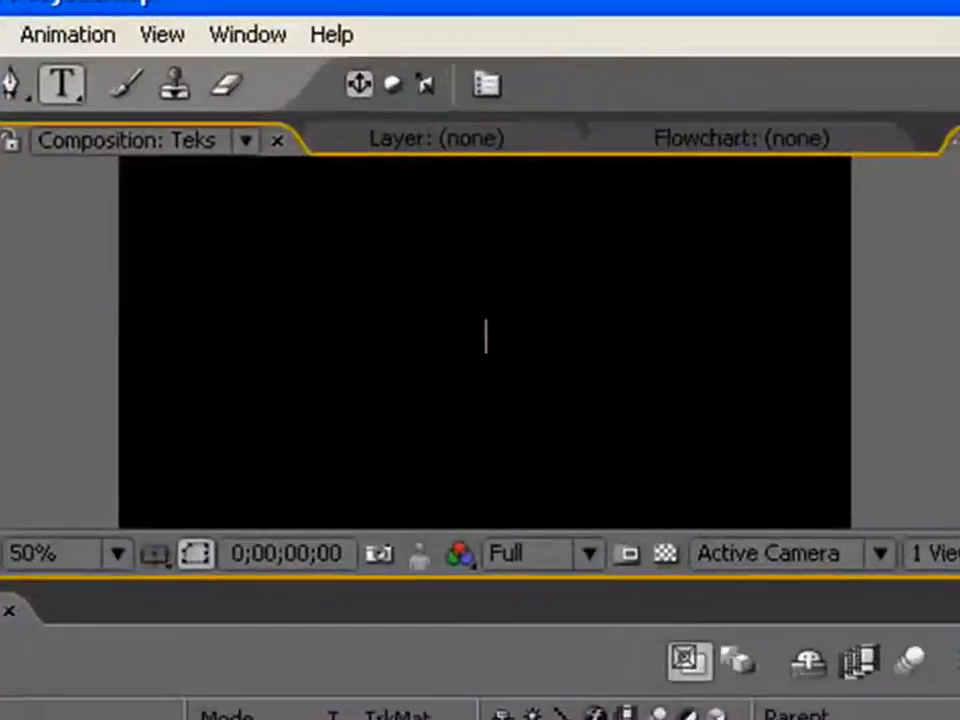
text(asast)
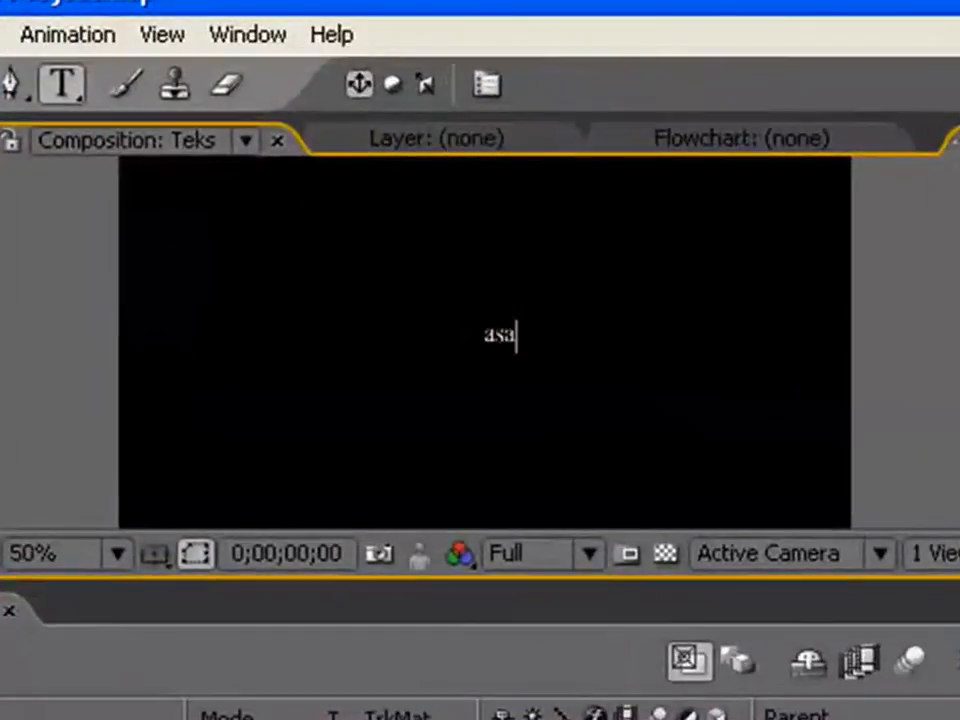
text(udio.org)
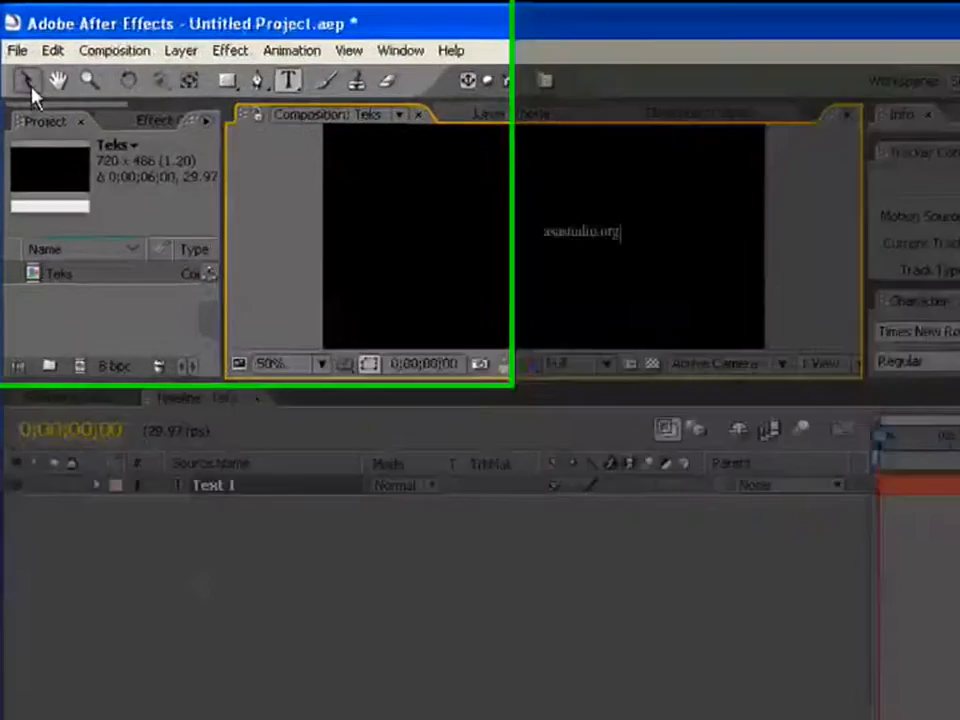
click(22, 68)
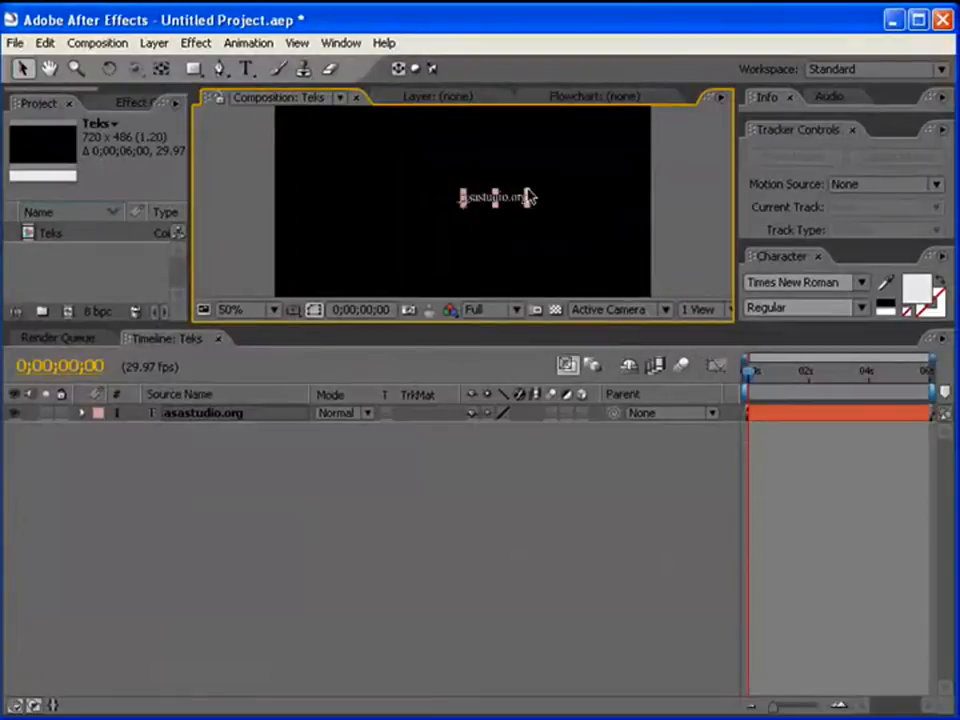
Transform the asastudio.org text to position 13.0, 270.0, a scale of about 445.4 by 329.3%, and a rotation of -28°.
drag(528, 197, 720, 180)
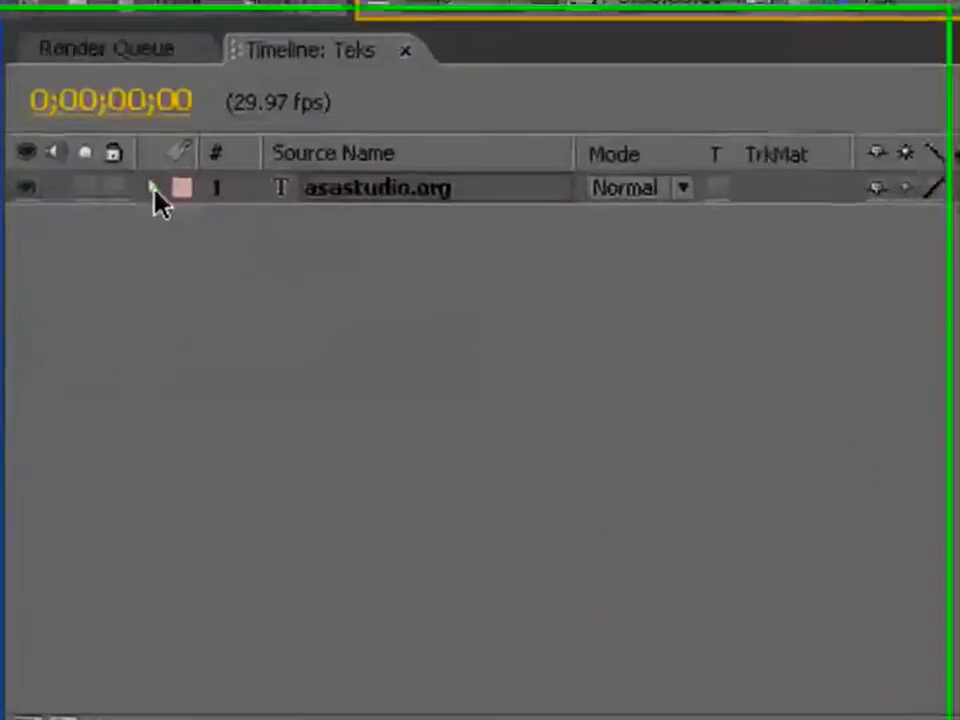
click(82, 413)
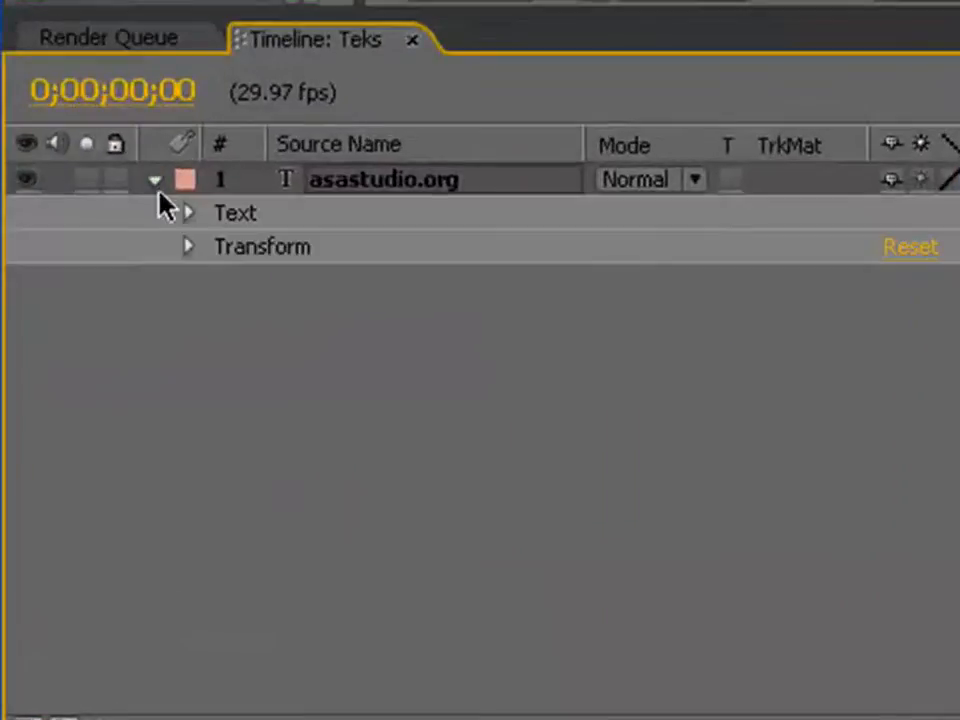
click(188, 246)
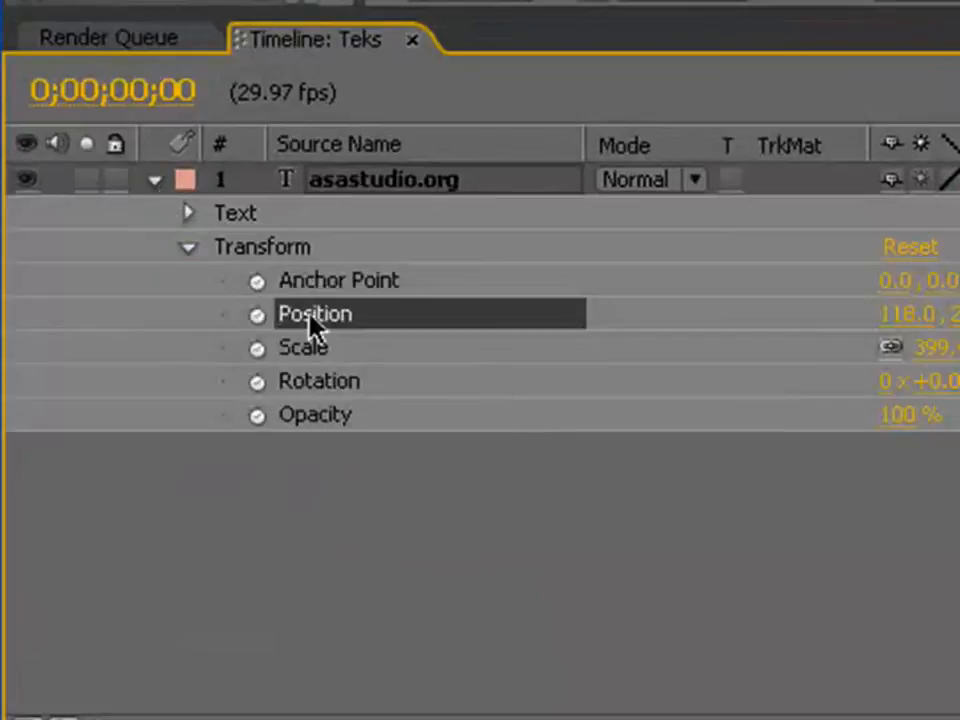
drag(638, 315, 288, 317)
drag(297, 488, 396, 490)
drag(509, 485, 608, 527)
drag(546, 508, 584, 502)
drag(490, 520, 654, 531)
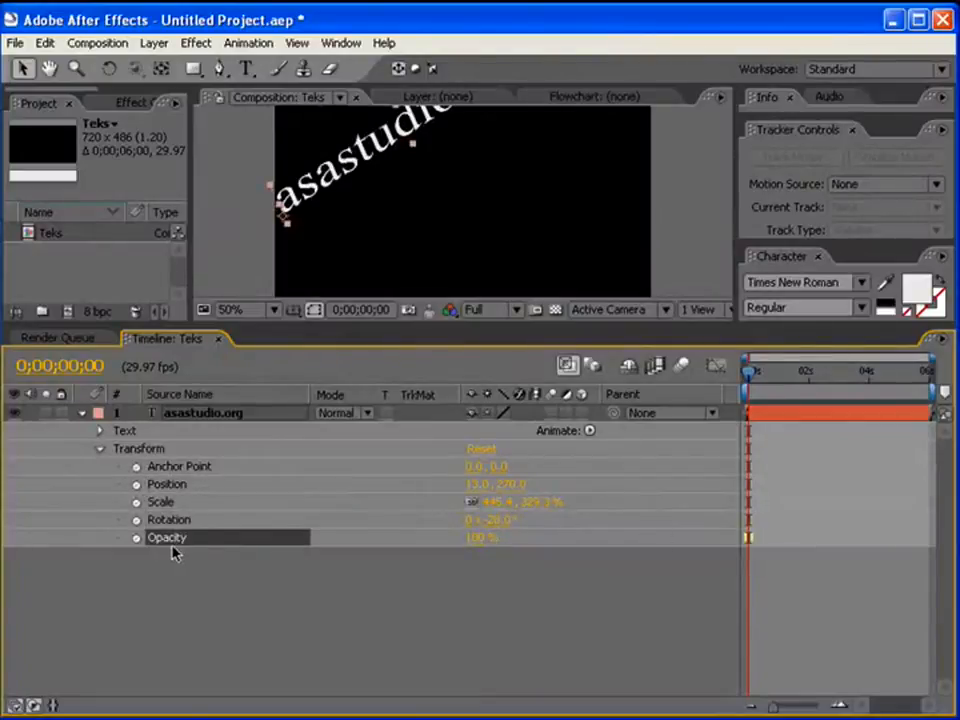
Keyframe the text's position from 13.0, 270.0 at time zero to 414.0, 270.0 at about two seconds, and scrub through the motion.
click(137, 486)
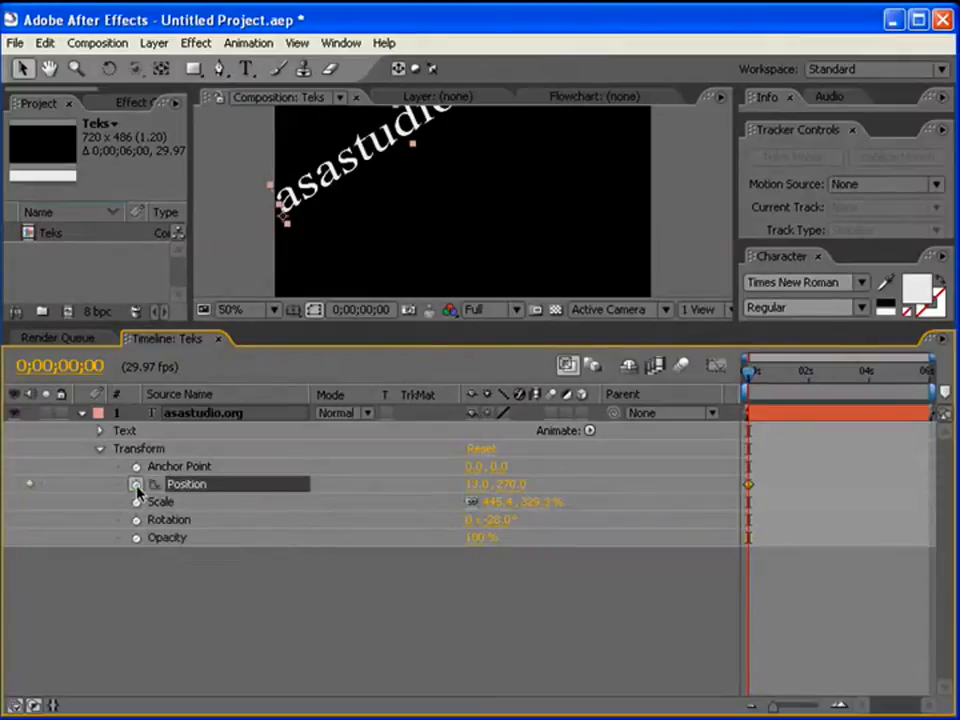
click(752, 378)
drag(752, 378, 815, 380)
drag(481, 484, 883, 472)
drag(820, 374, 677, 390)
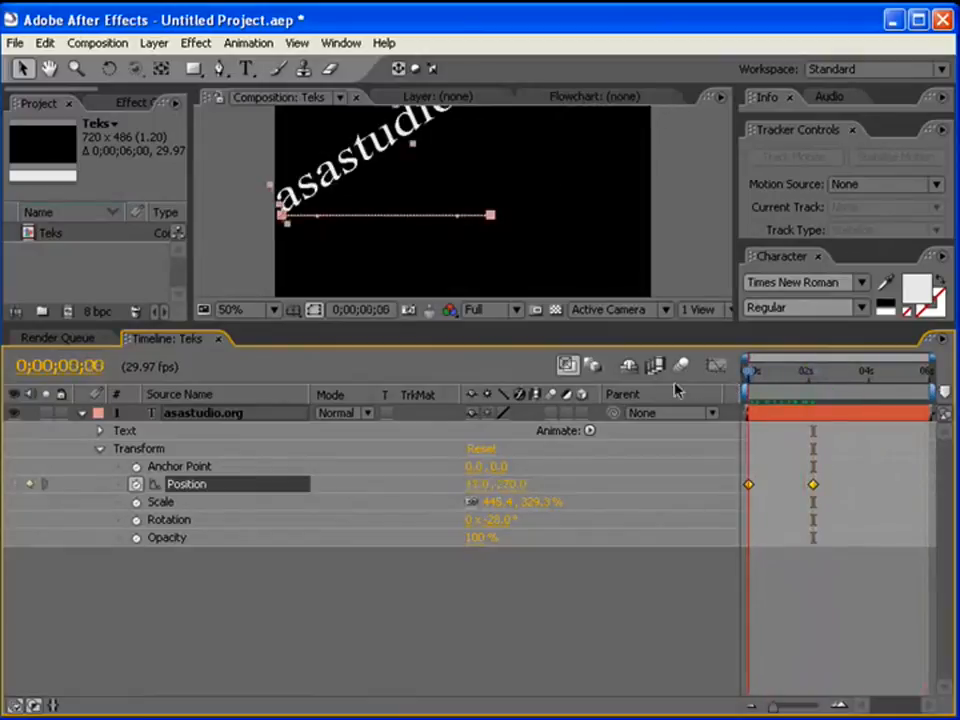
Keyframe the text's rotation from -28° at time zero to about level at 0;00;02;07, and return to the start.
click(137, 520)
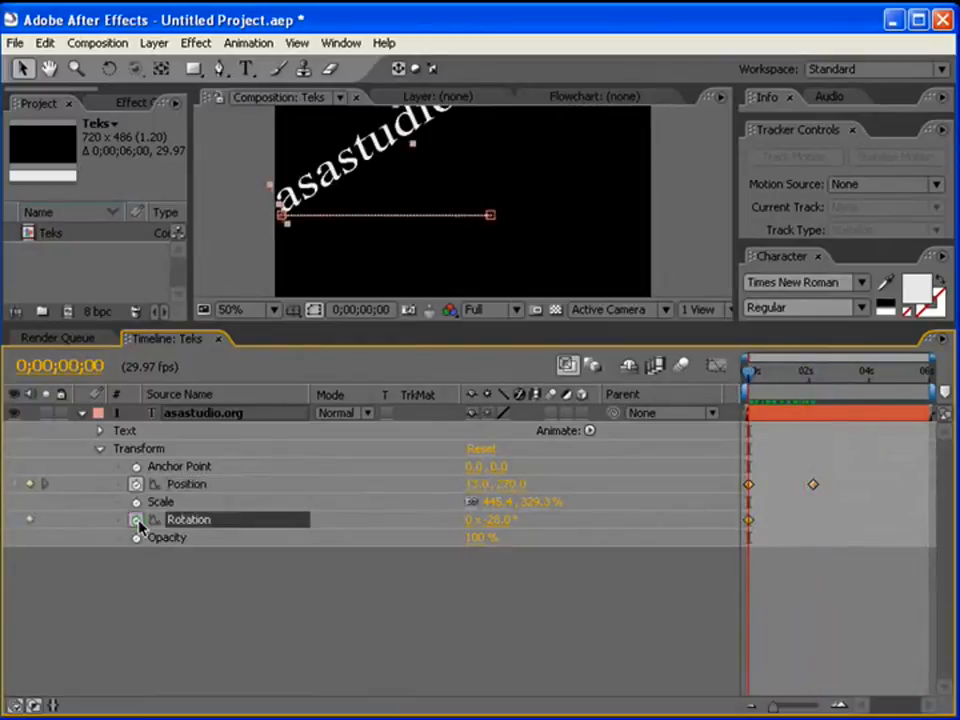
drag(752, 381, 815, 386)
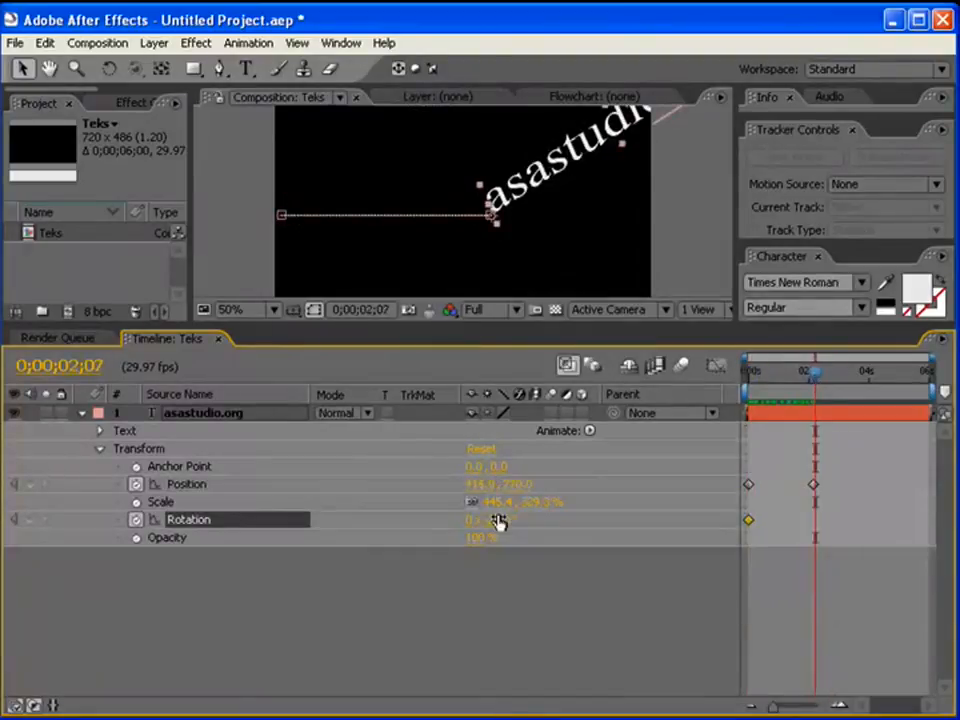
drag(497, 527, 528, 519)
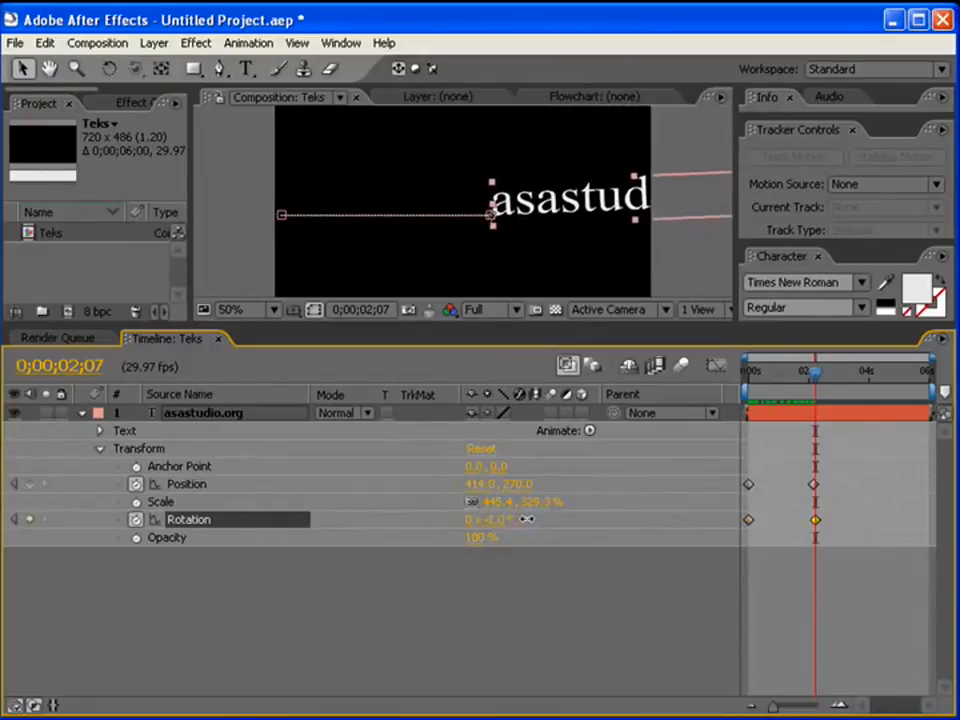
drag(815, 381, 748, 380)
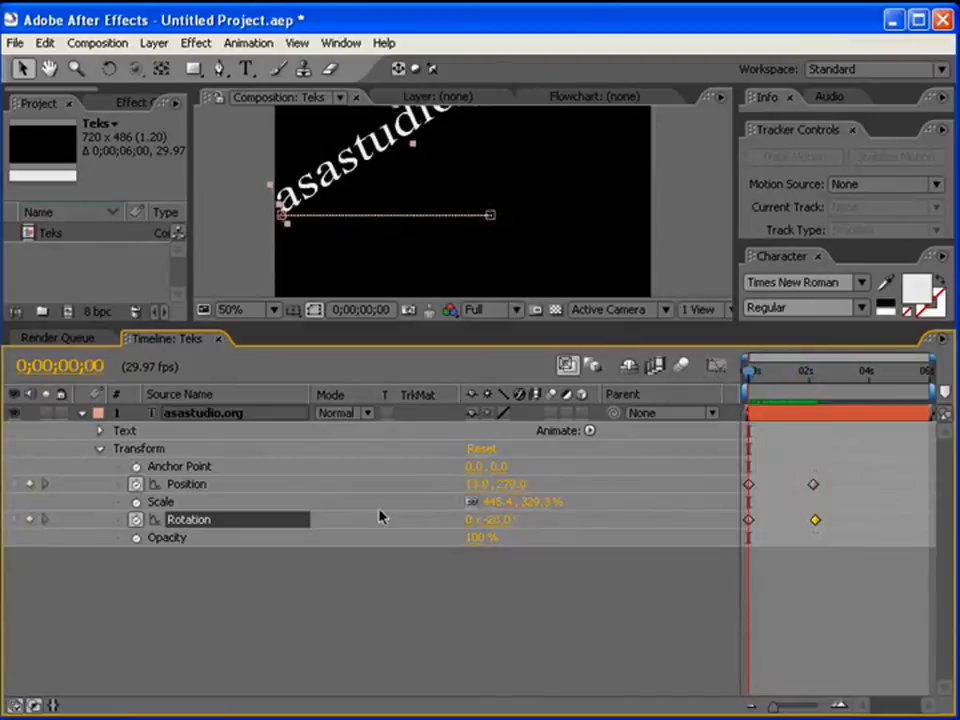
Add an RGB Fill Color animator to the asastudio.org text.
click(99, 431)
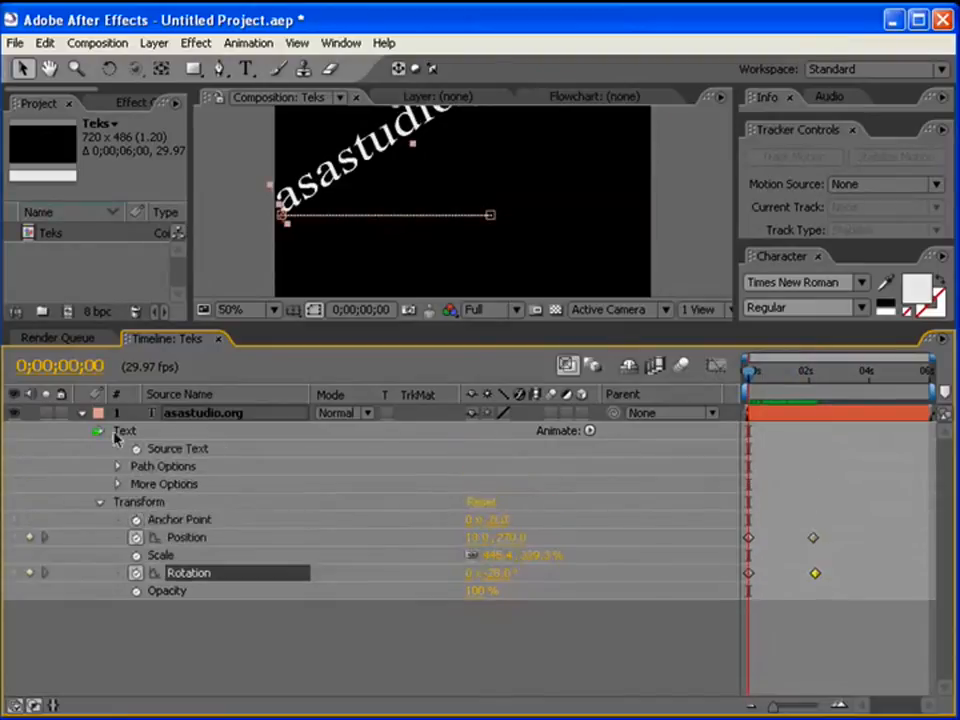
click(590, 432)
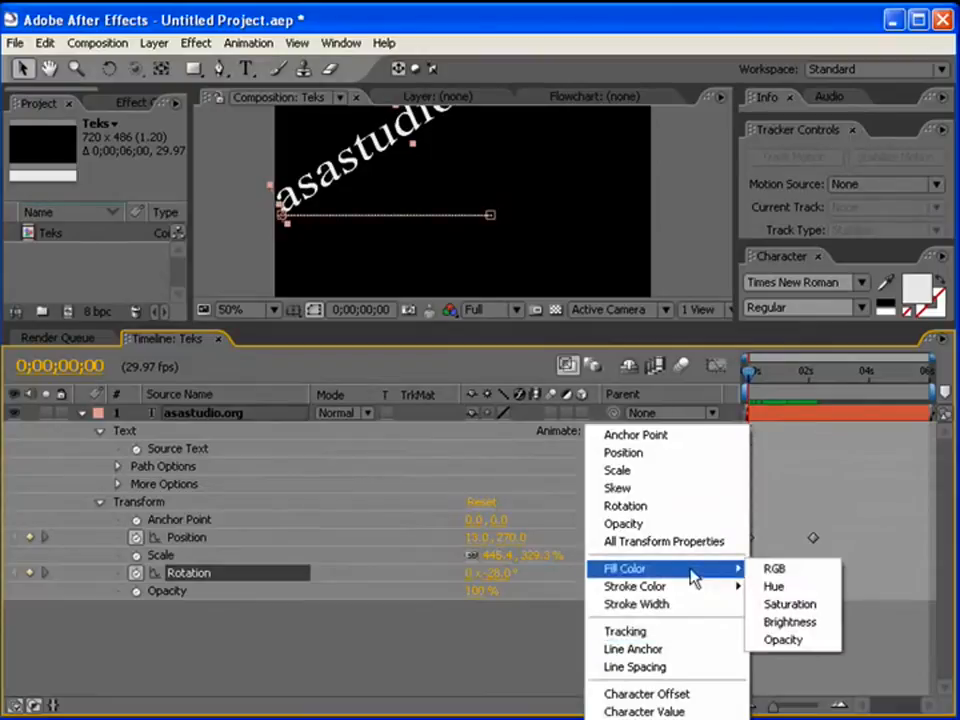
mouse_move(694, 589)
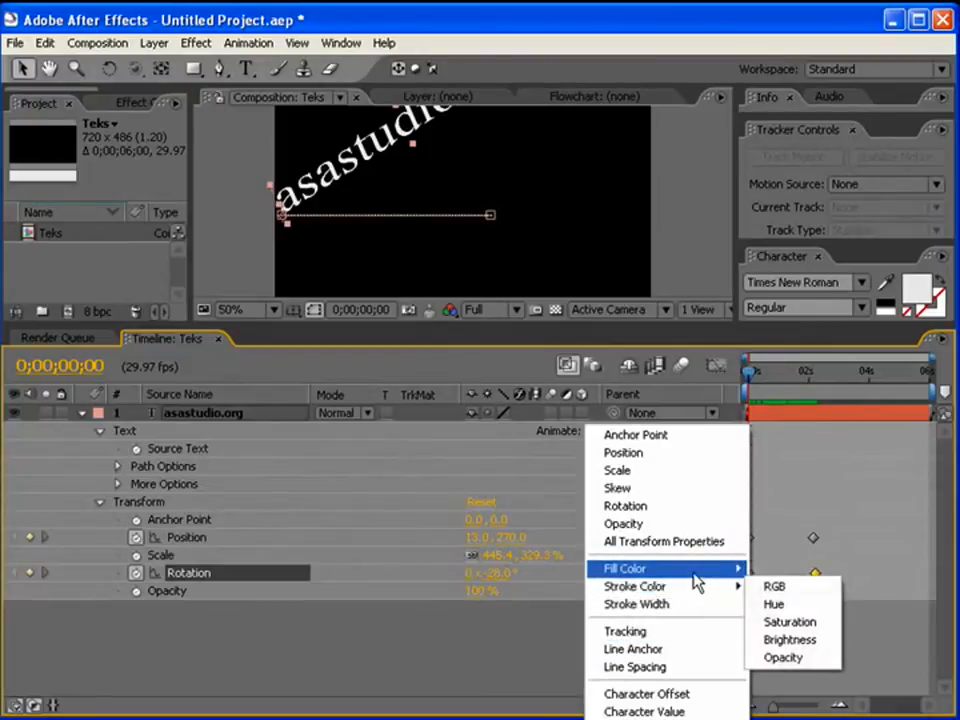
click(776, 569)
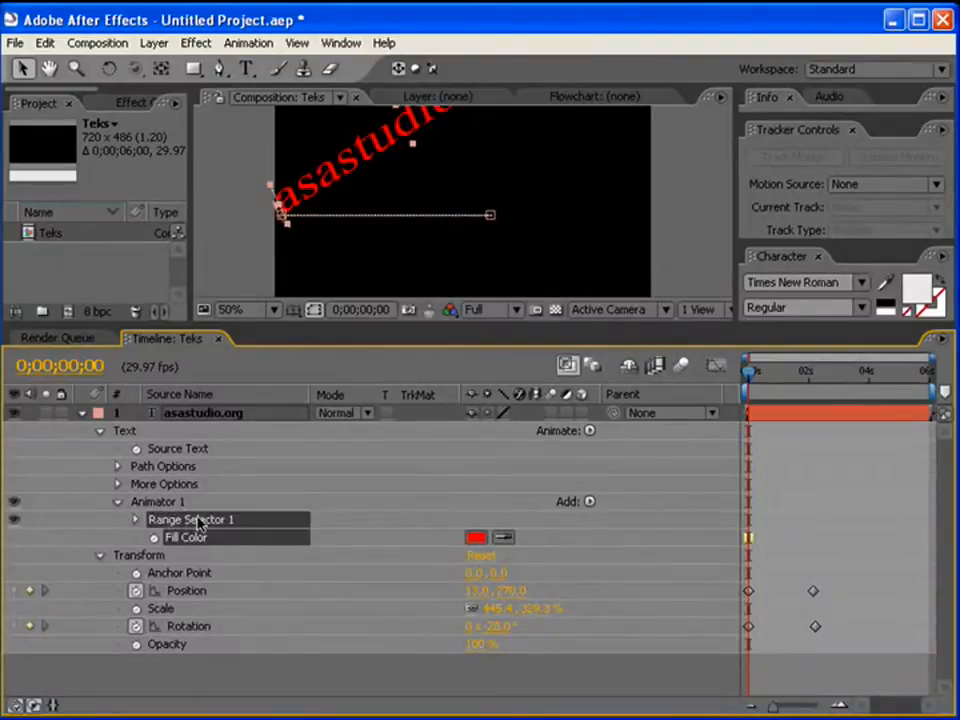
Keyframe the range selector's Start from 0% at 0;00;01;10 to 100% at 0;00;03;16, and return to the start.
click(137, 520)
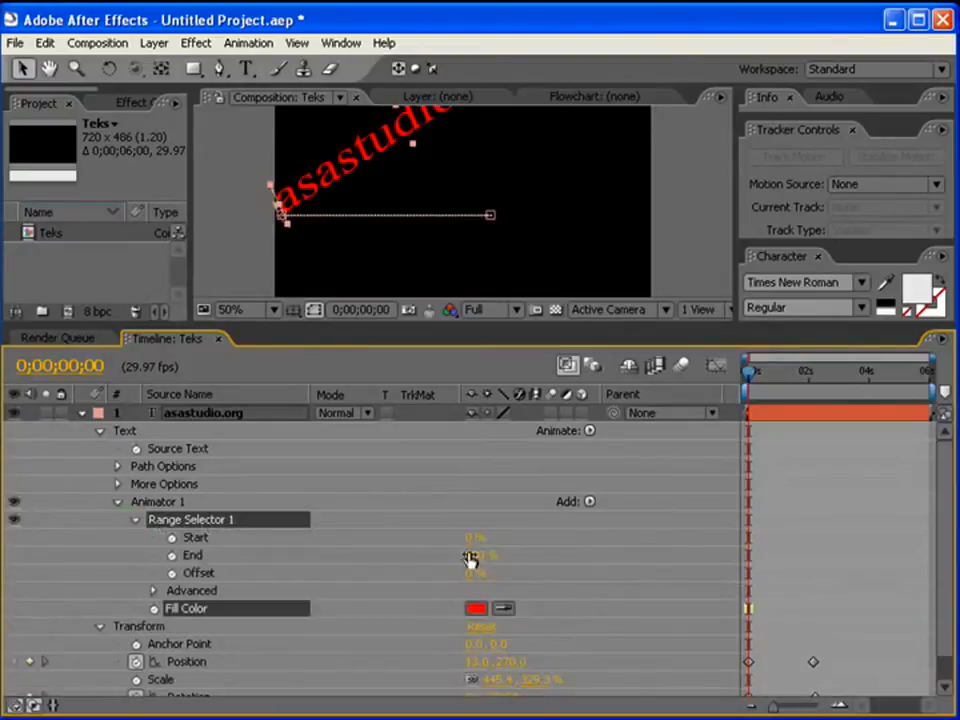
drag(466, 545, 417, 540)
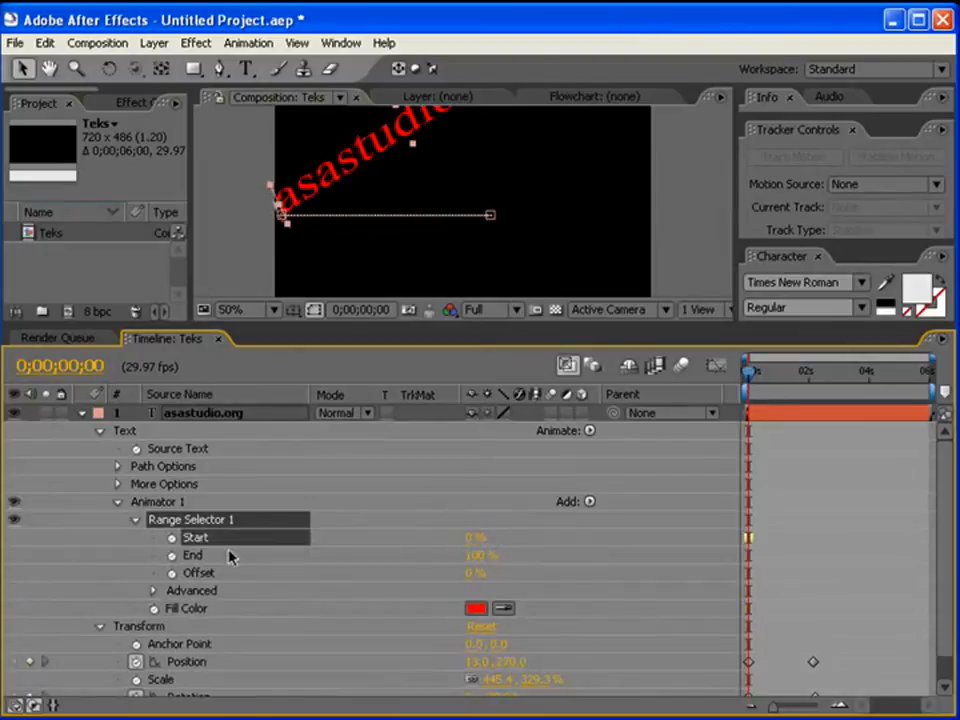
key(space)
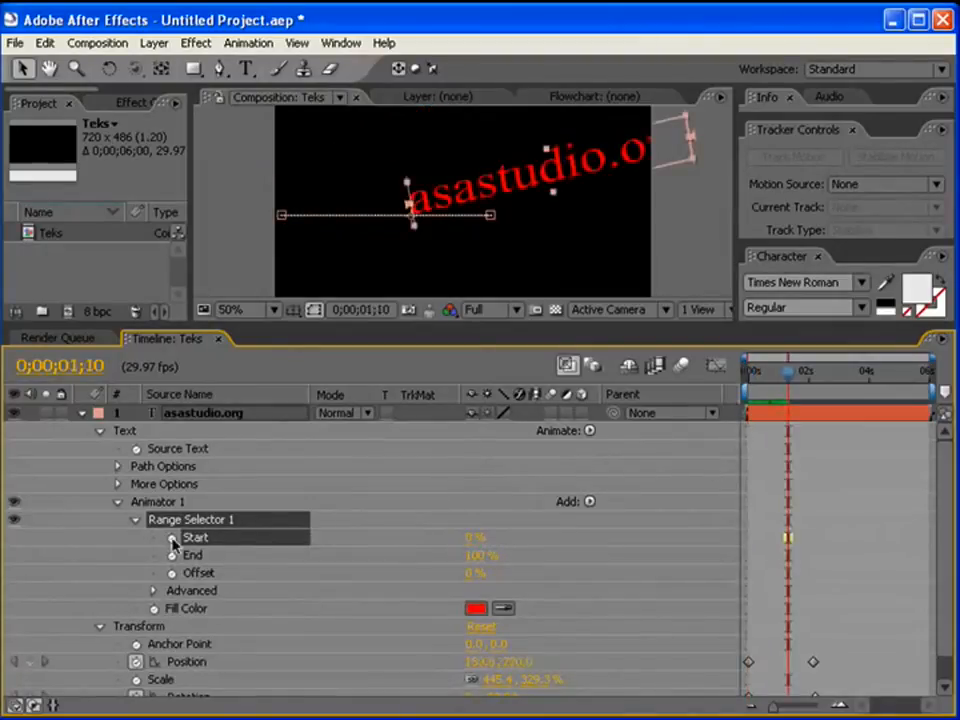
click(172, 541)
drag(846, 372, 855, 372)
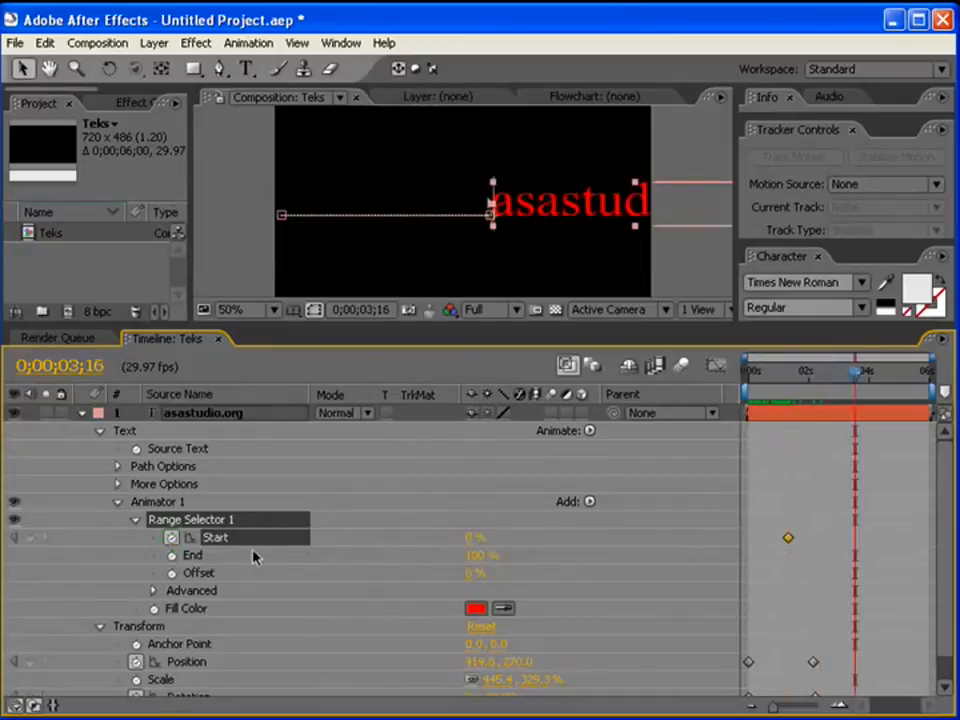
drag(471, 541, 648, 540)
drag(797, 376, 858, 376)
key(Home)
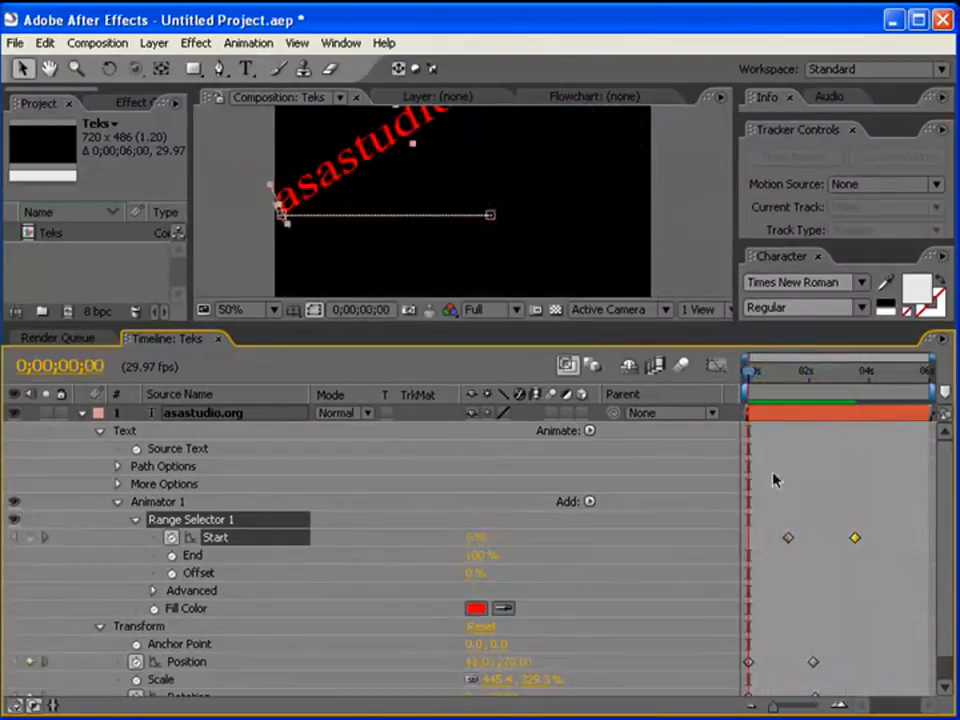
Keyframe the animator's fill color from red at time zero to cyan 02FFE4 at 0;00;00;25.
click(155, 609)
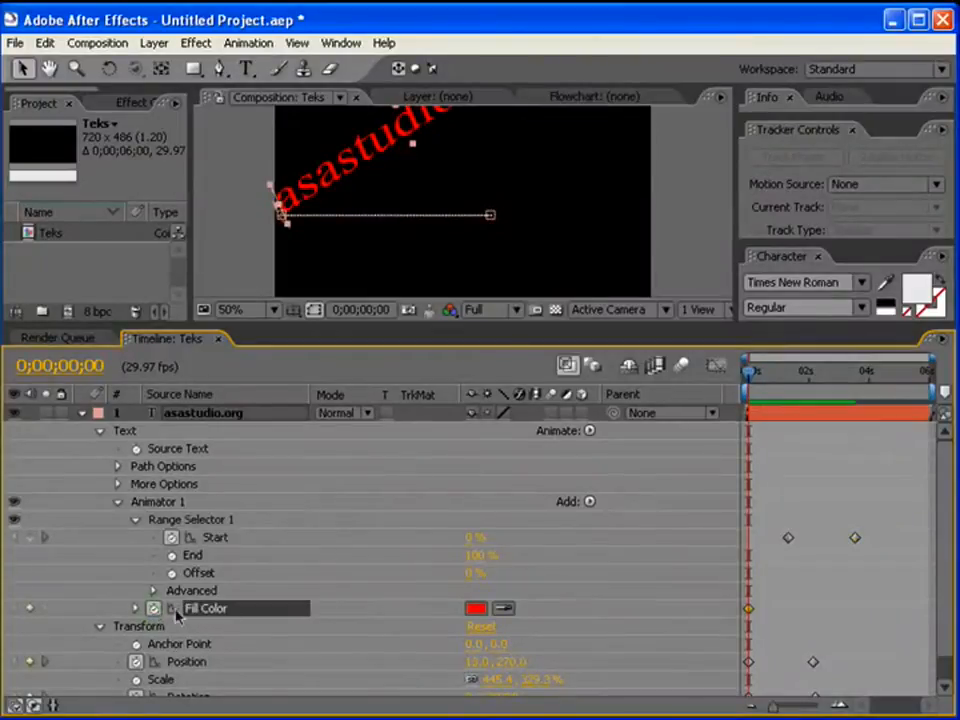
drag(752, 378, 777, 380)
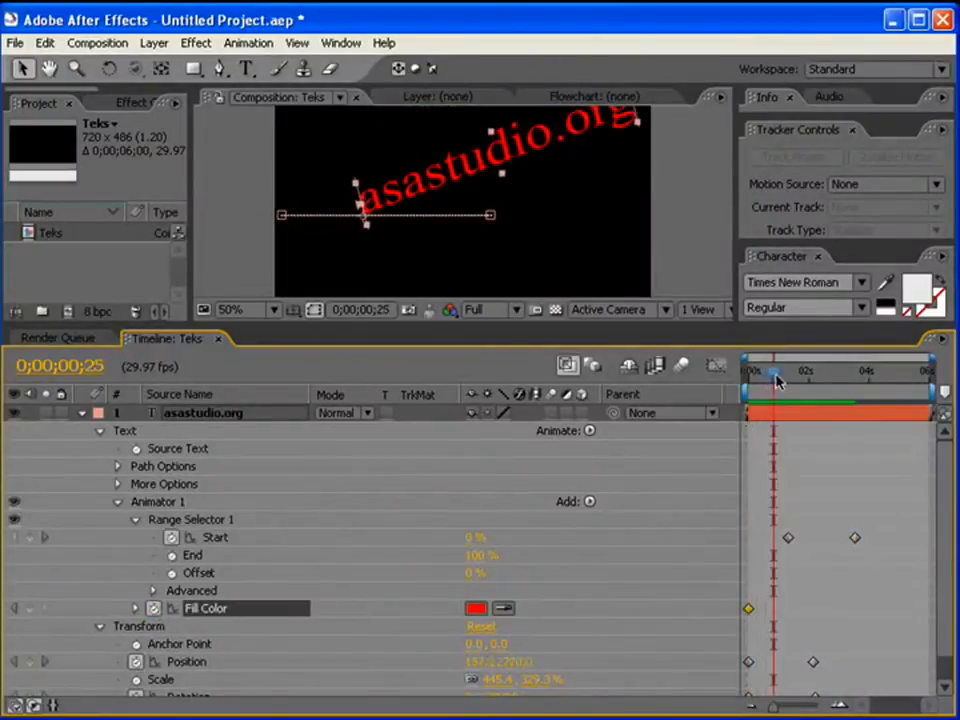
click(475, 608)
drag(555, 317, 566, 281)
click(524, 186)
drag(524, 186, 538, 166)
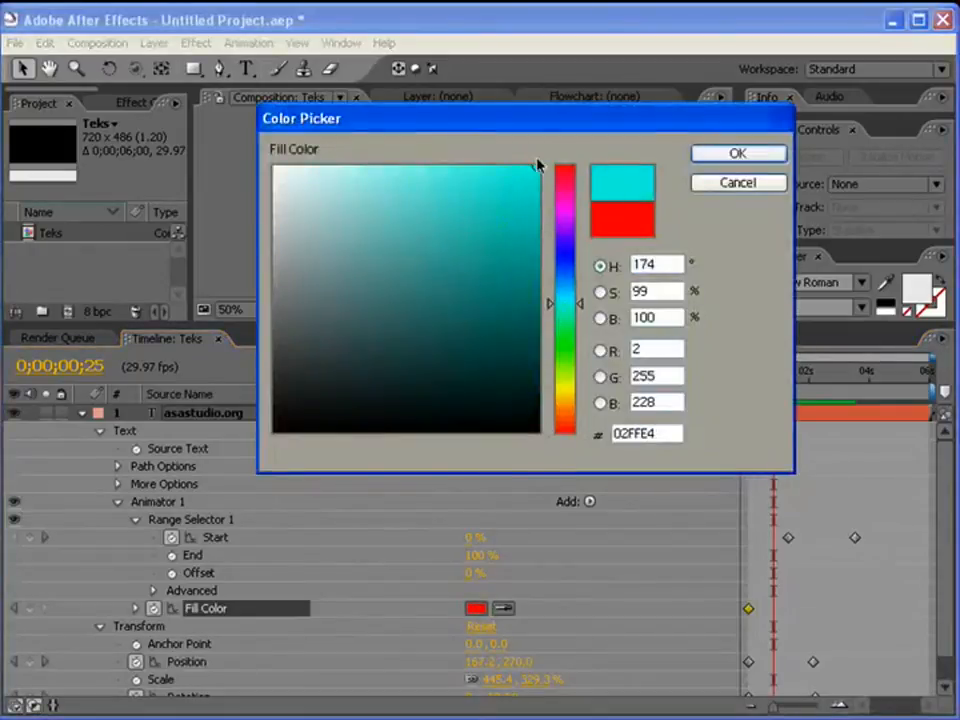
click(735, 154)
Add an orange FFA302 fill color keyframe at 0;00;01;27 and return to the start of the composition.
key(space)
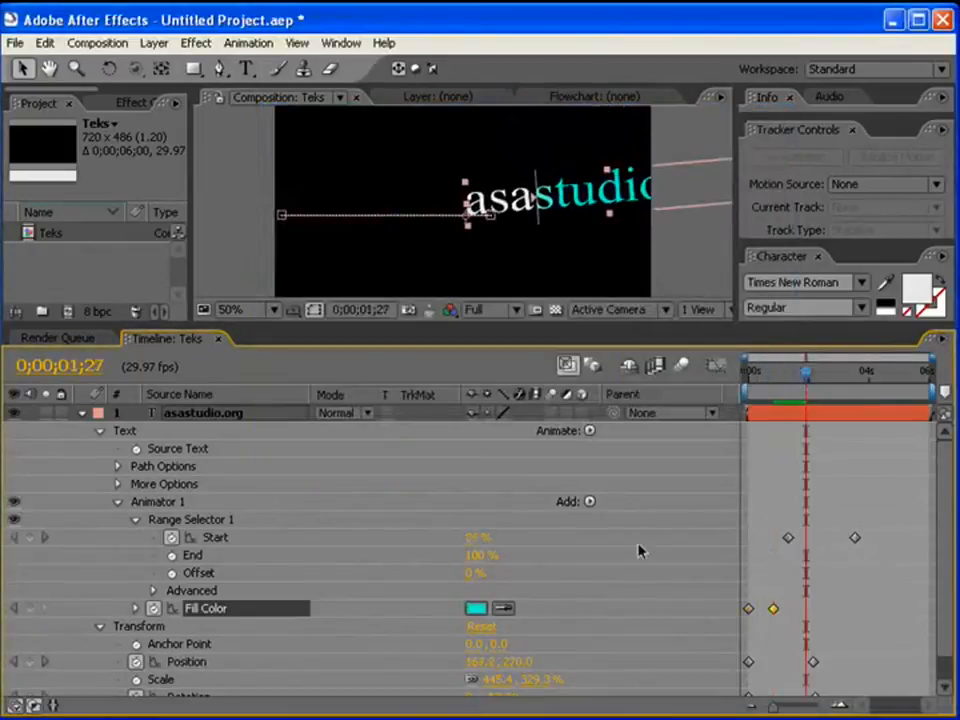
click(476, 609)
drag(564, 403, 570, 408)
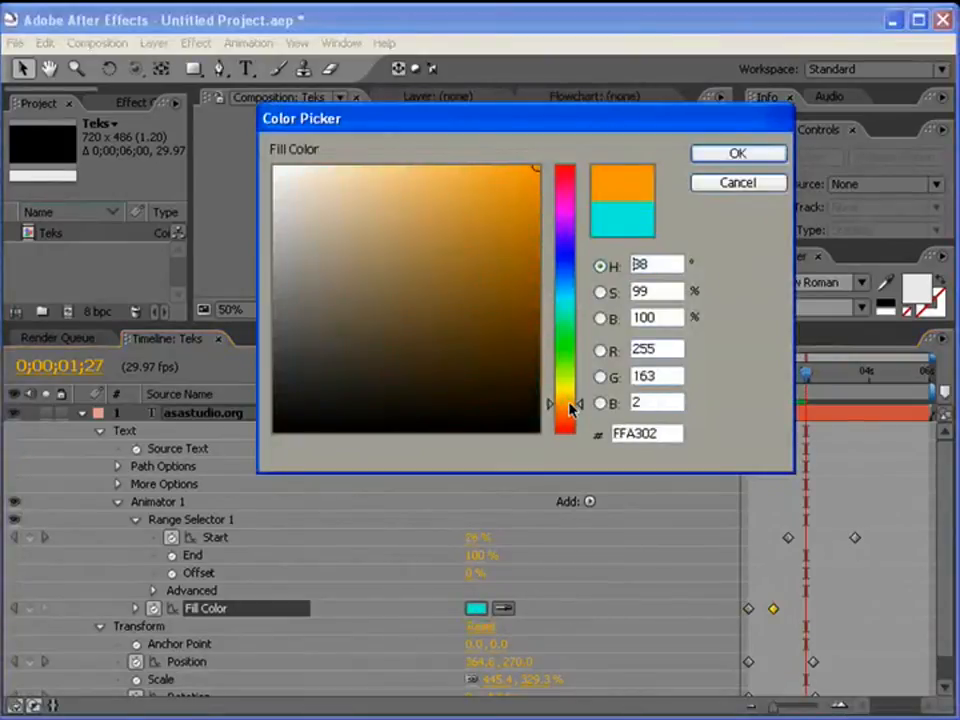
click(730, 155)
key(Home)
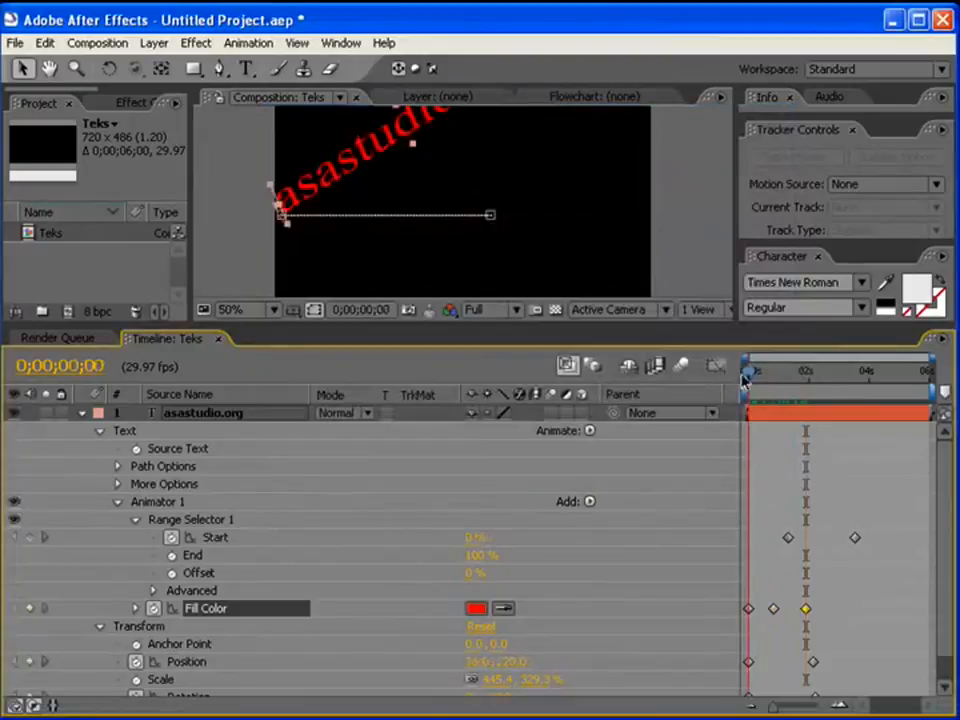
Preview the text color animation up to 0;00;02;19 and bring up the Text animation presets in Effects & Presets.
drag(743, 378, 835, 378)
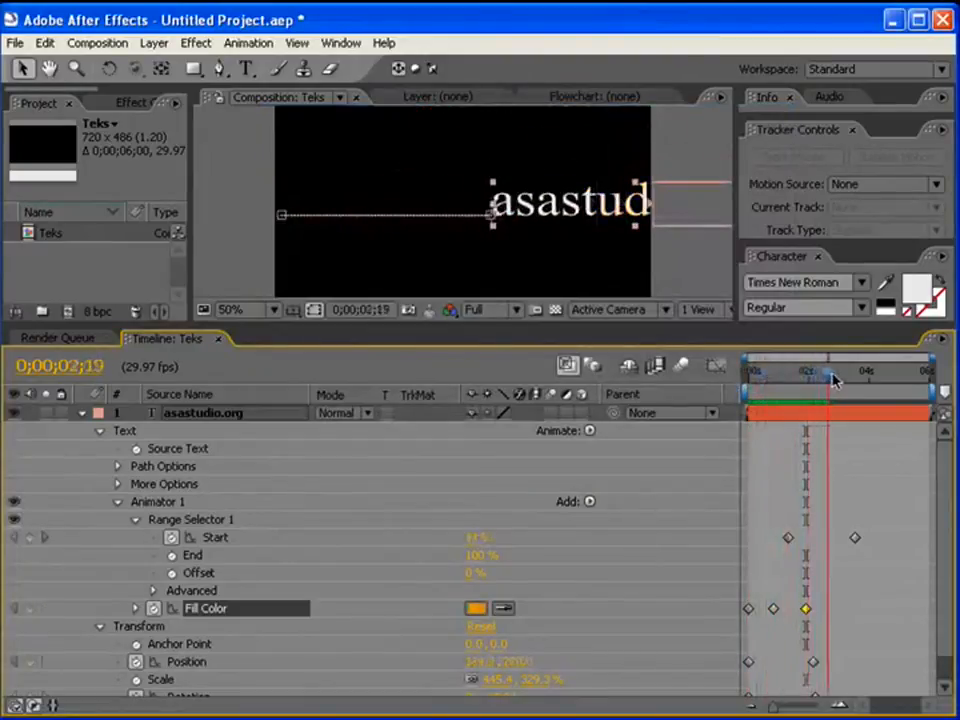
drag(958, 128, 840, 99)
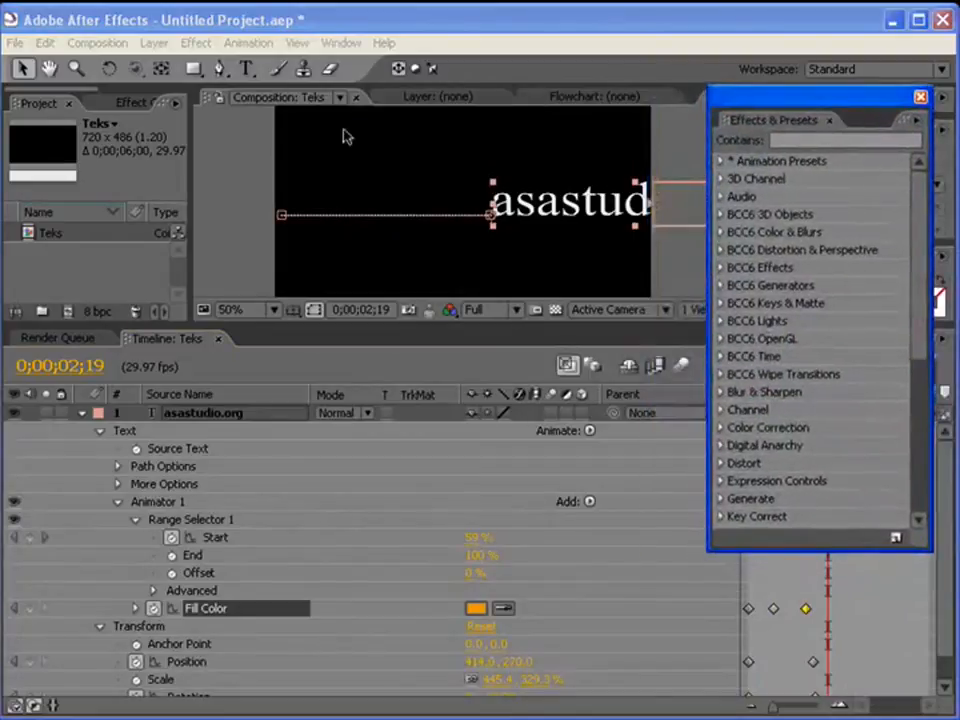
click(338, 44)
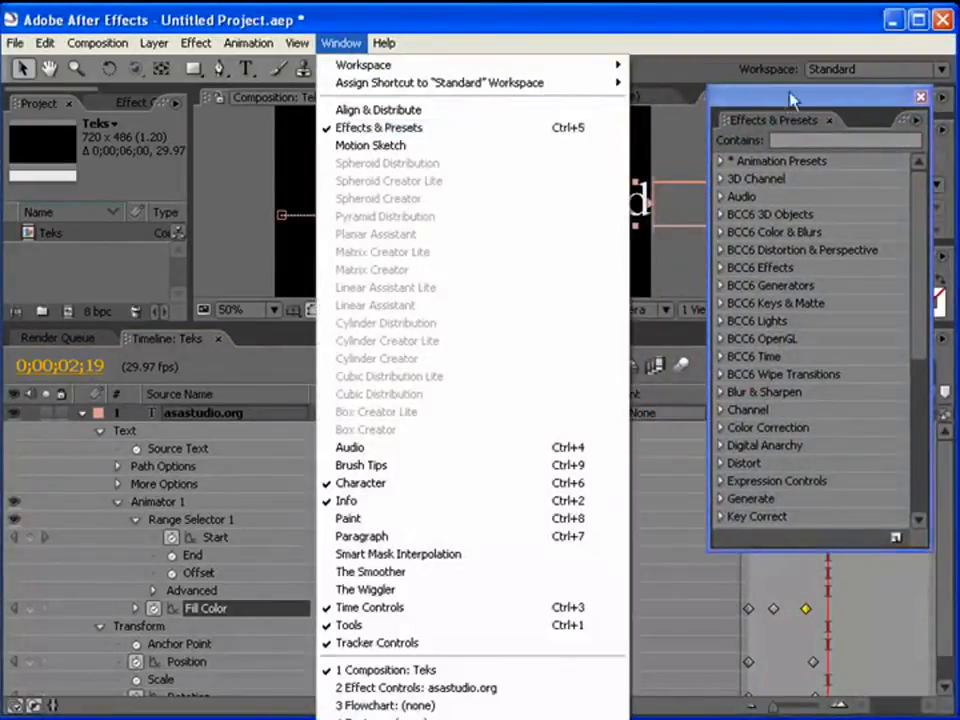
click(349, 128)
click(706, 144)
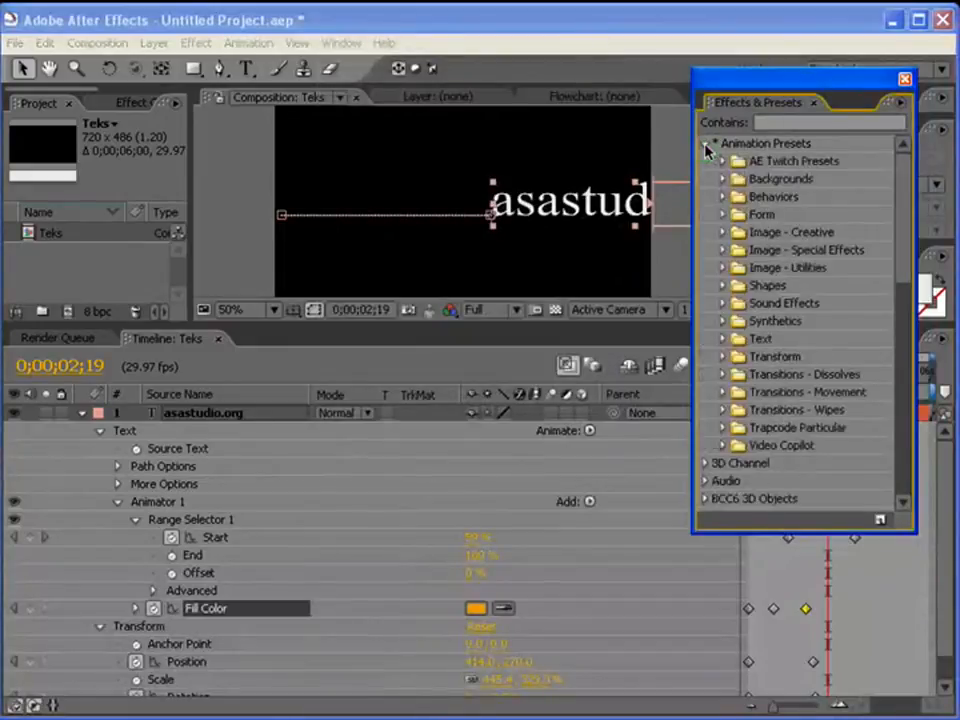
click(722, 339)
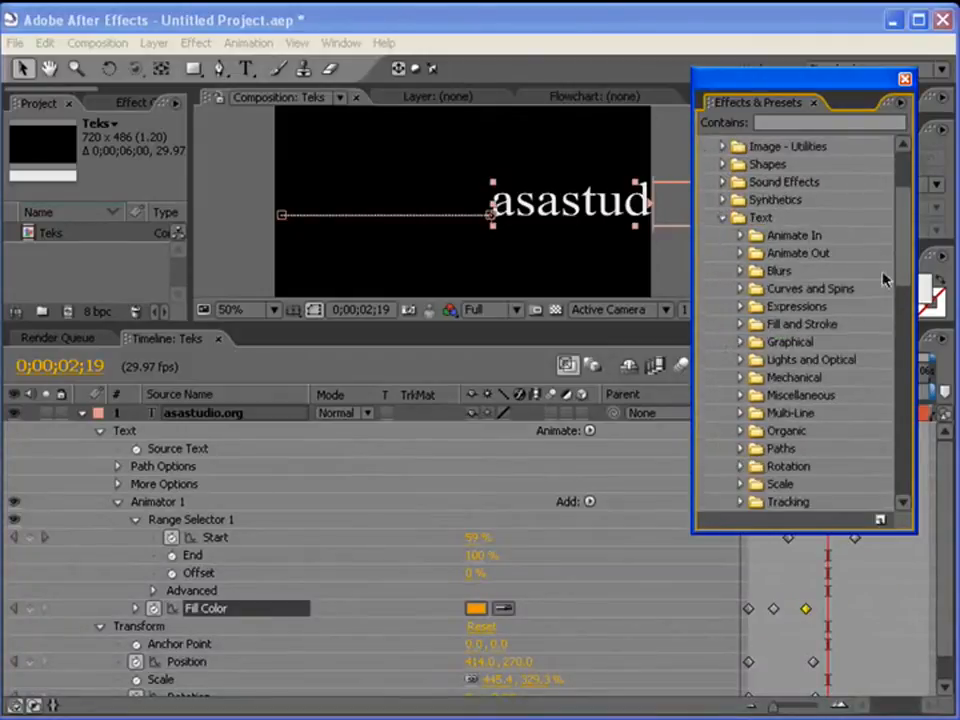
Apply the Flying Formation preset from the Organic text presets to the asastudio.org layer at 0;00;02;19.
drag(903, 270, 907, 288)
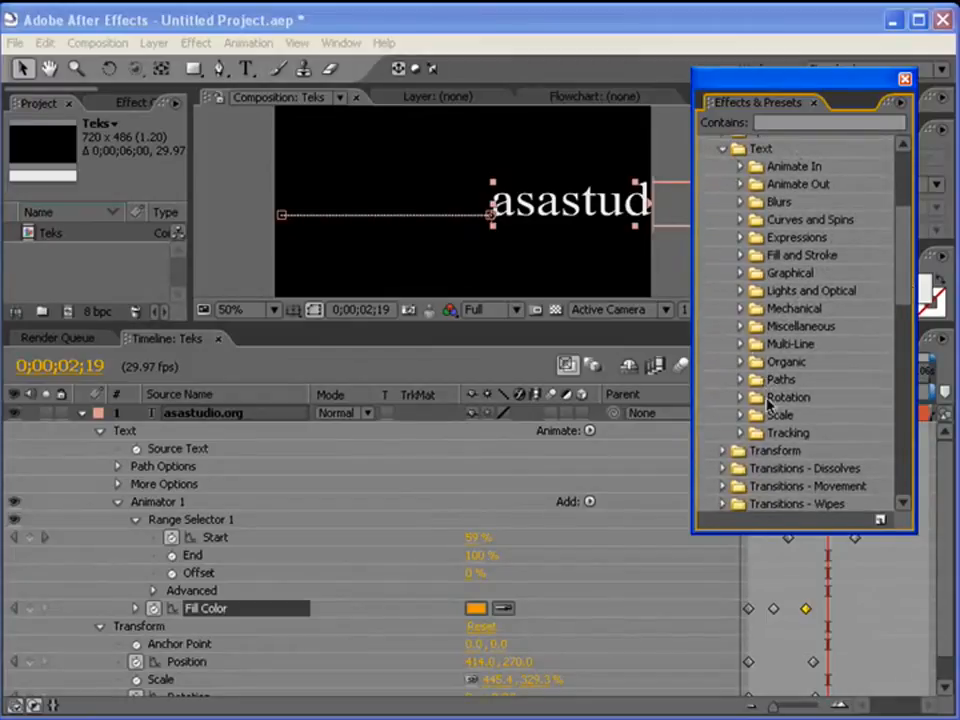
click(742, 363)
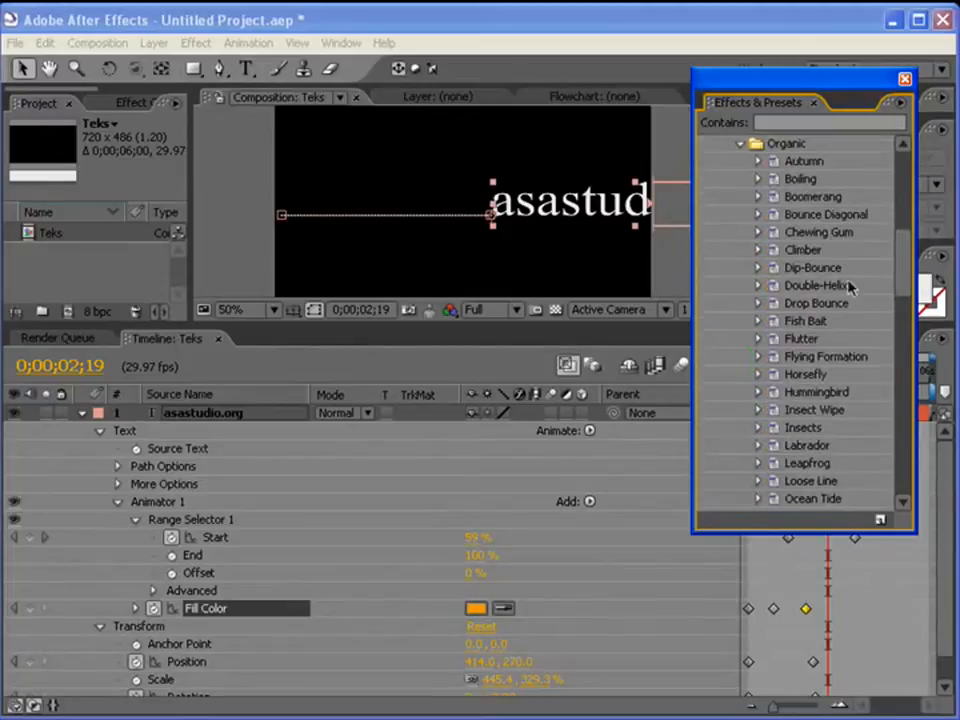
click(803, 161)
mouse_move(900, 266)
mouse_down()
mouse_move(897, 322)
mouse_move(899, 238)
mouse_move(902, 313)
mouse_move(903, 263)
mouse_move(902, 274)
mouse_up()
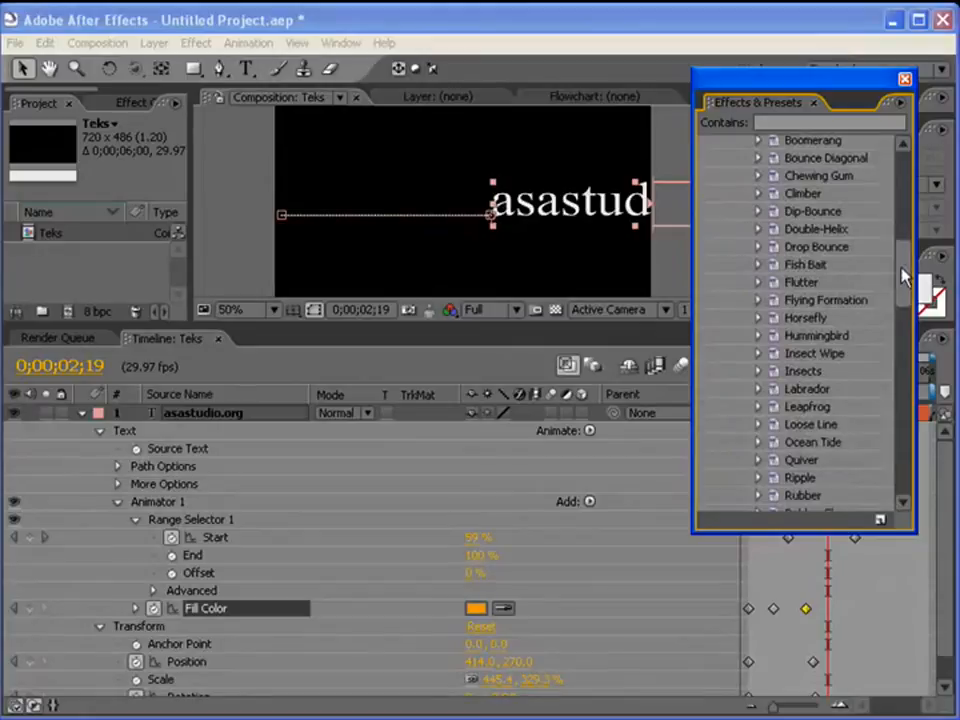
click(802, 302)
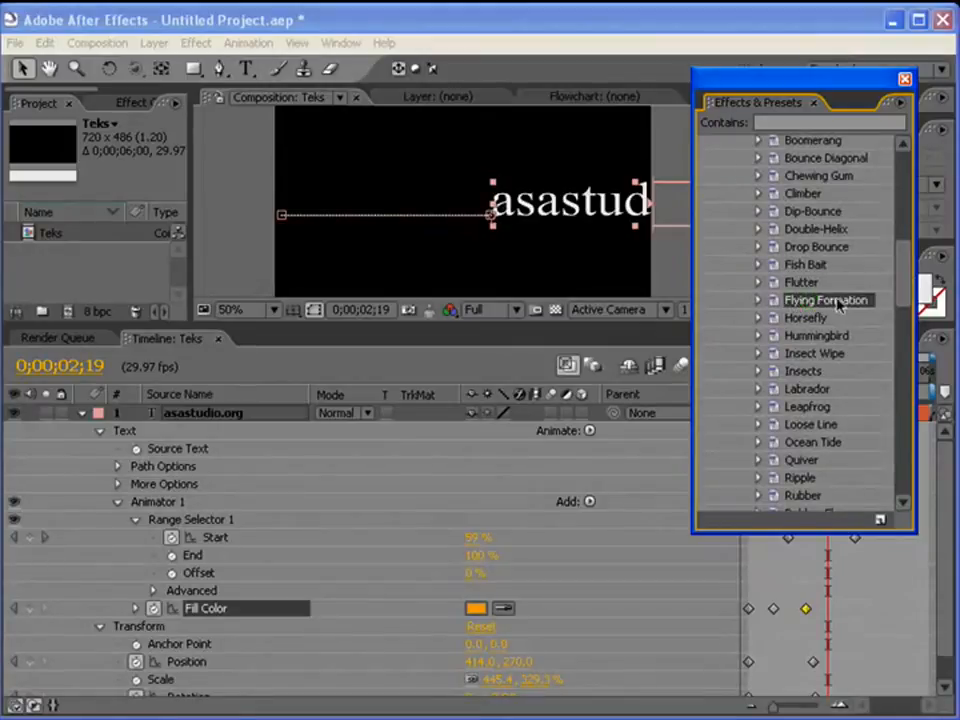
drag(773, 318, 243, 419)
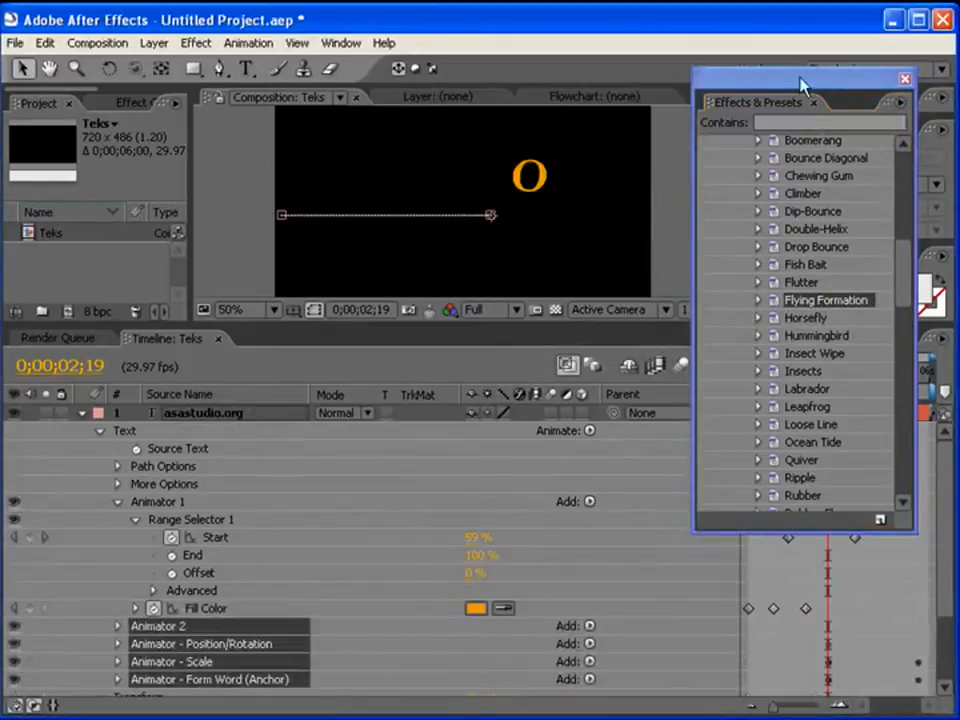
Preview the flying letters and delete the Flying Formation animators from the asastudio.org layer.
click(905, 79)
drag(828, 375, 927, 376)
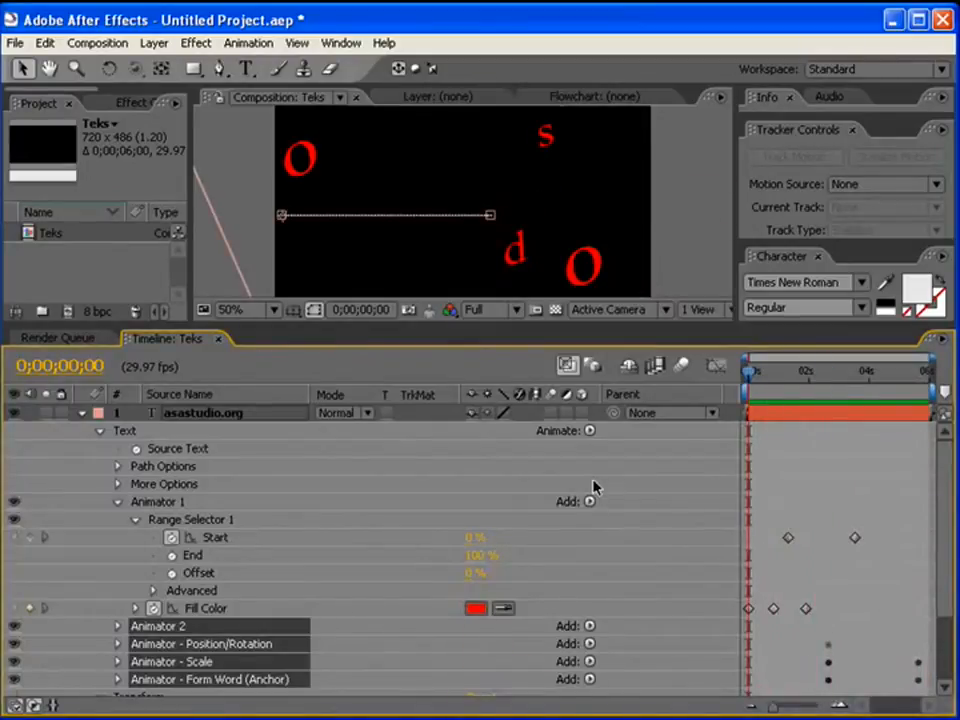
key(Delete)
Apply the Transporter preset from the Blurs text presets to asastudio.org at 0;00;02;19 and preview it through 0;00;05;29.
drag(959, 160, 824, 108)
drag(940, 290, 948, 236)
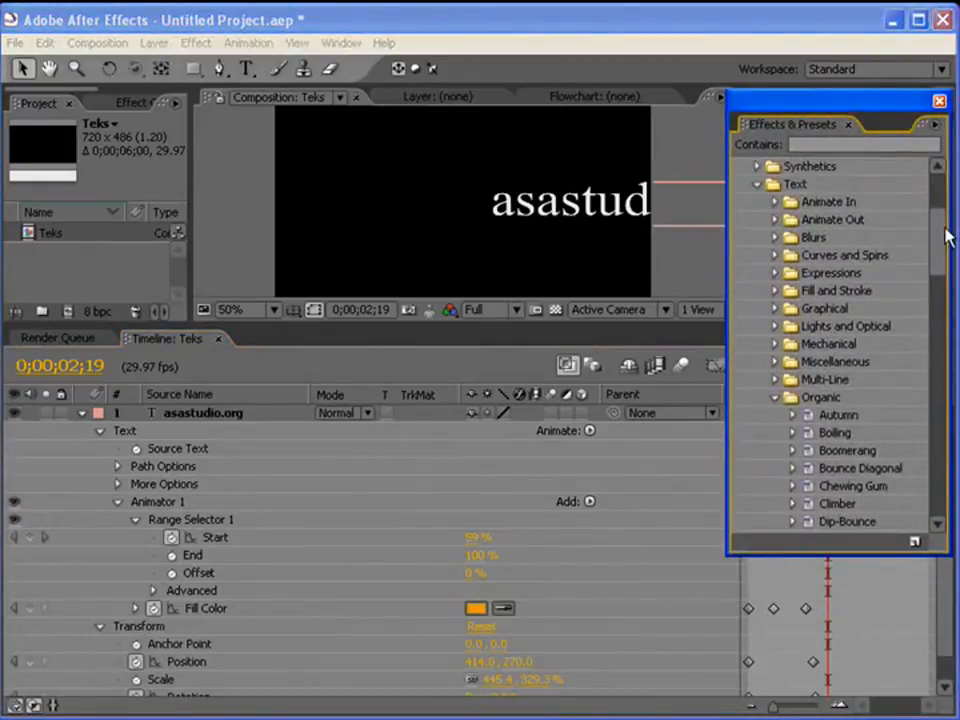
click(775, 240)
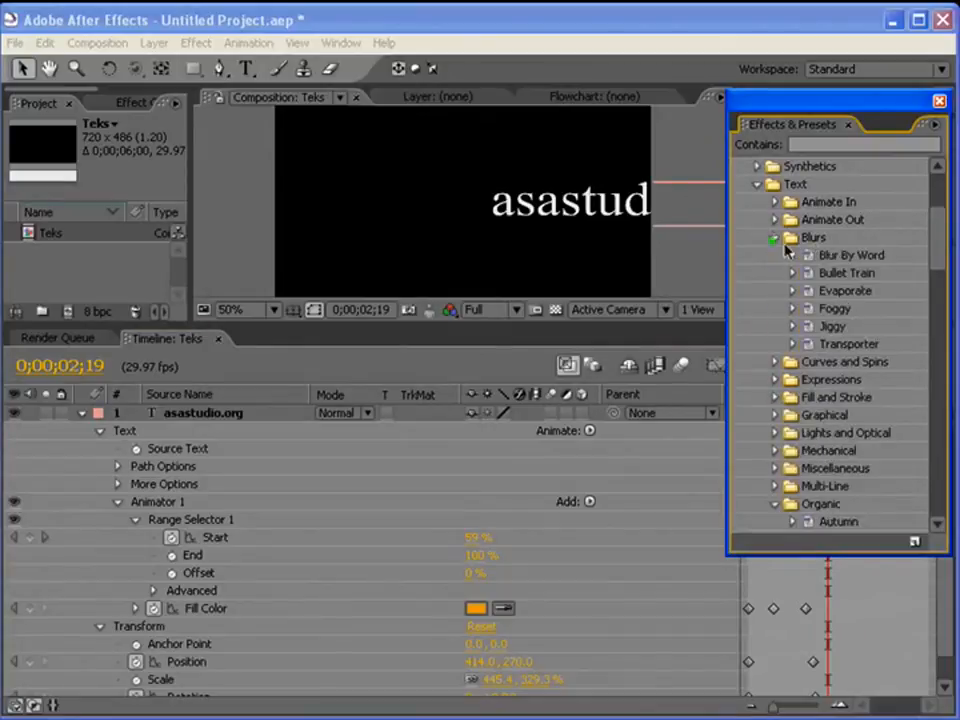
click(856, 259)
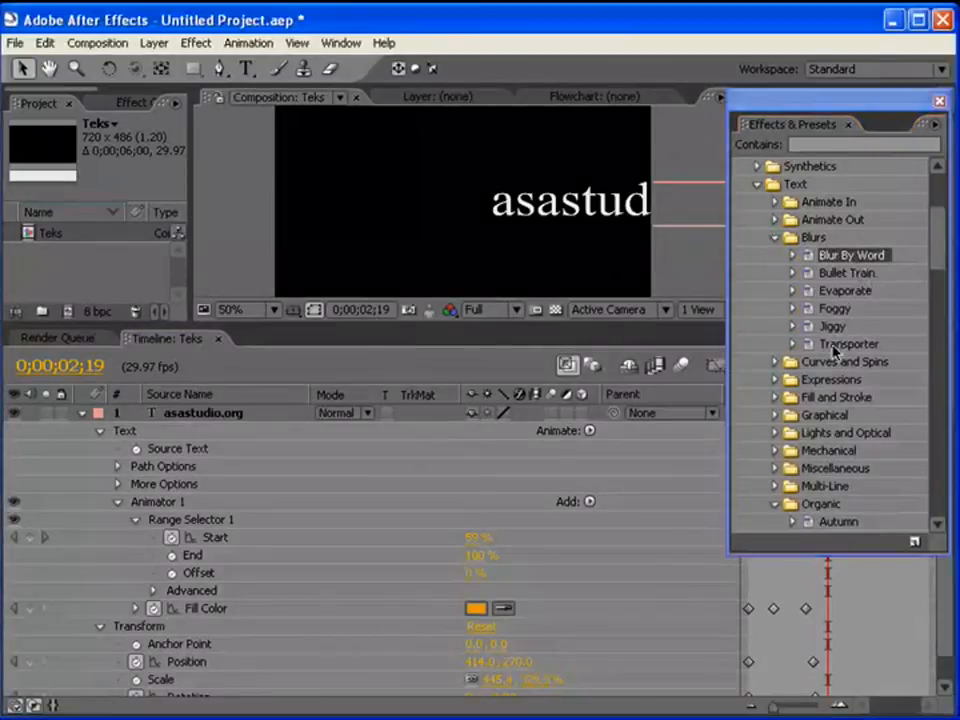
click(836, 346)
drag(851, 347, 276, 418)
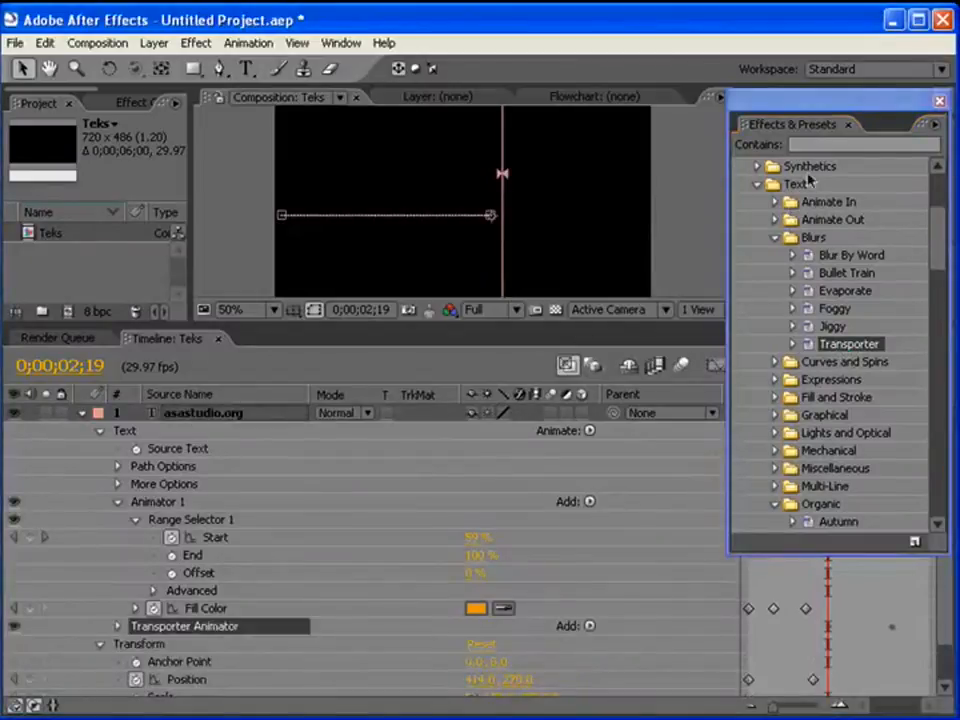
drag(814, 105, 958, 132)
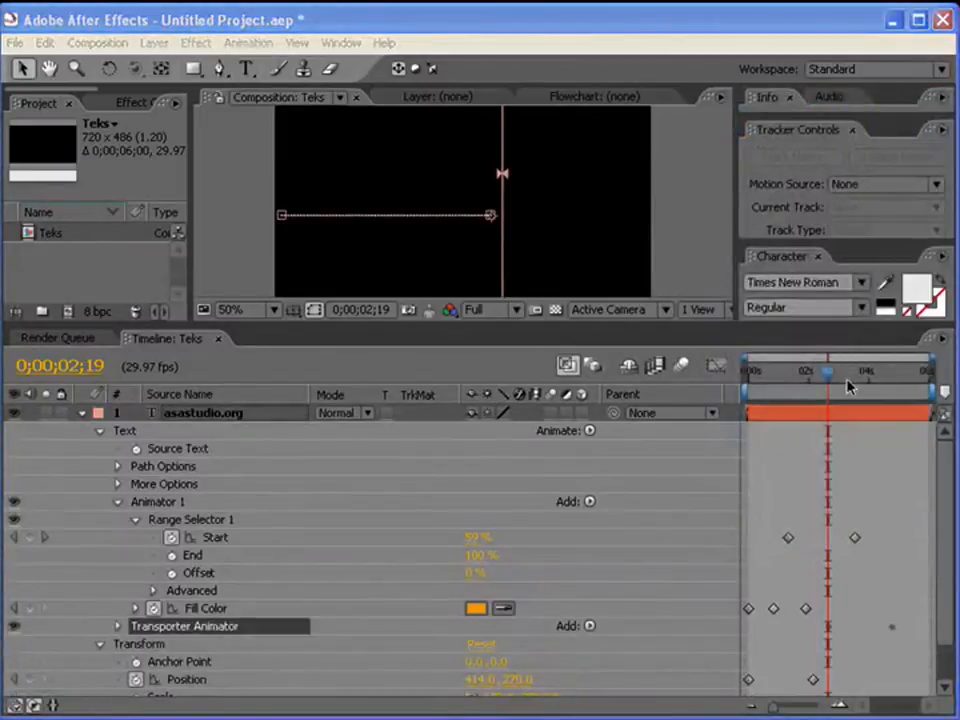
mouse_move(829, 377)
mouse_down()
mouse_move(745, 379)
mouse_move(883, 380)
mouse_move(727, 383)
mouse_move(927, 382)
mouse_move(839, 382)
mouse_up()
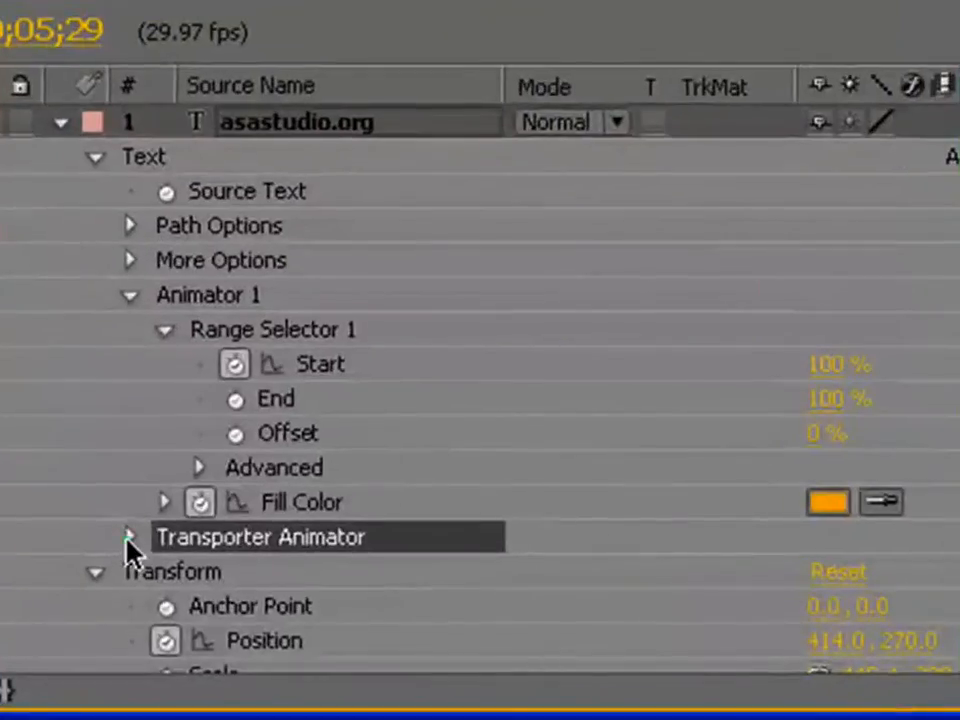
Copy the last Offset keyframe of the Transporter Animator's range selector to 0;00;01;26 and preview the transition.
click(117, 627)
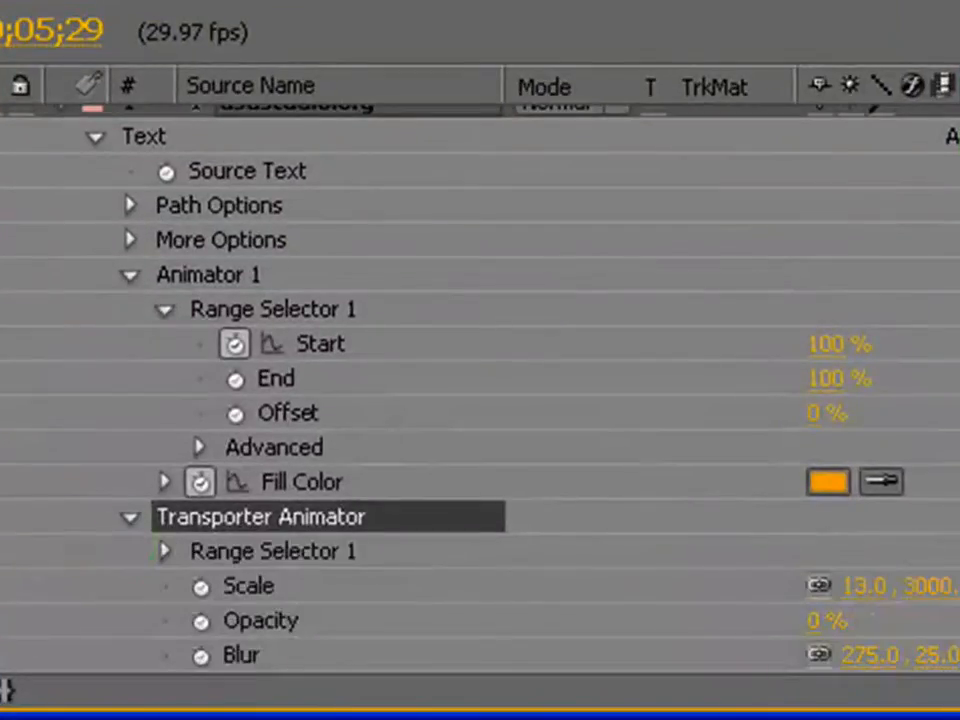
scroll(480, 400, down, 3)
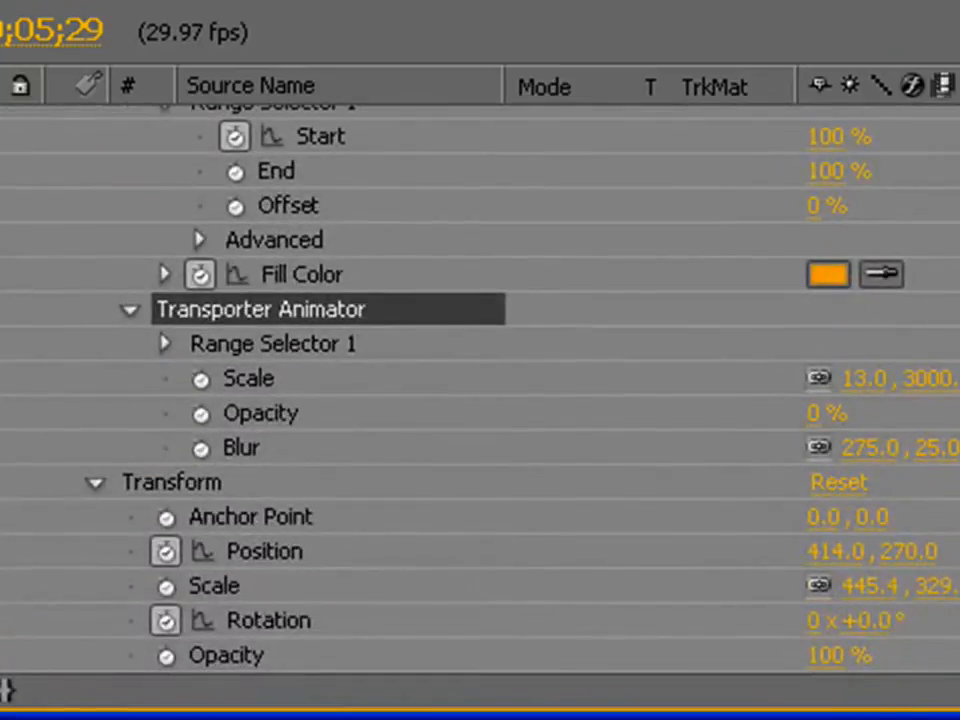
click(164, 343)
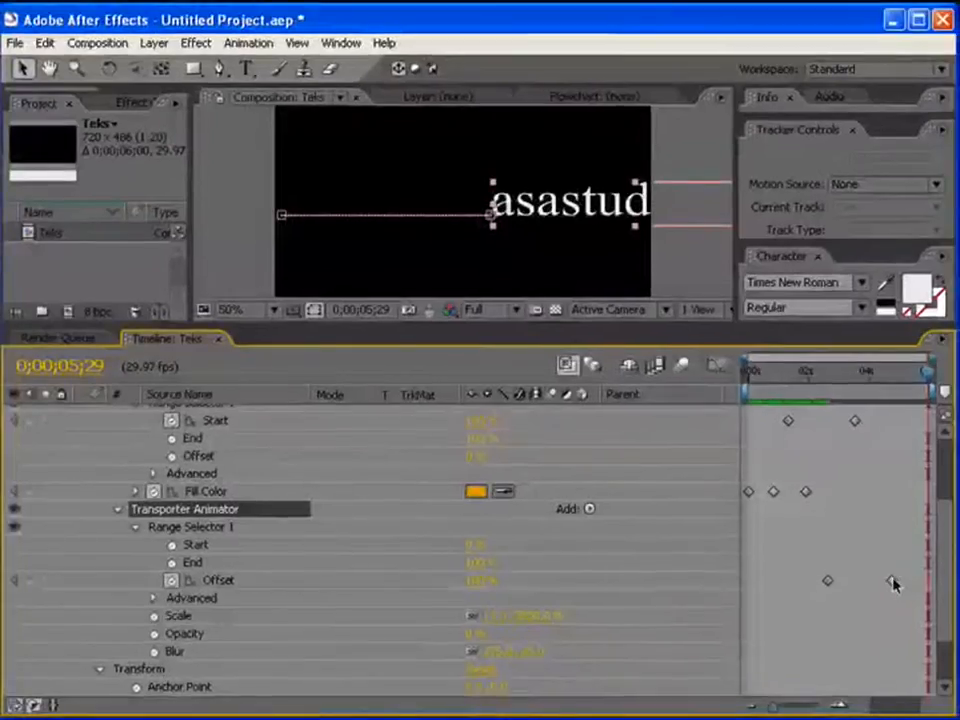
click(893, 581)
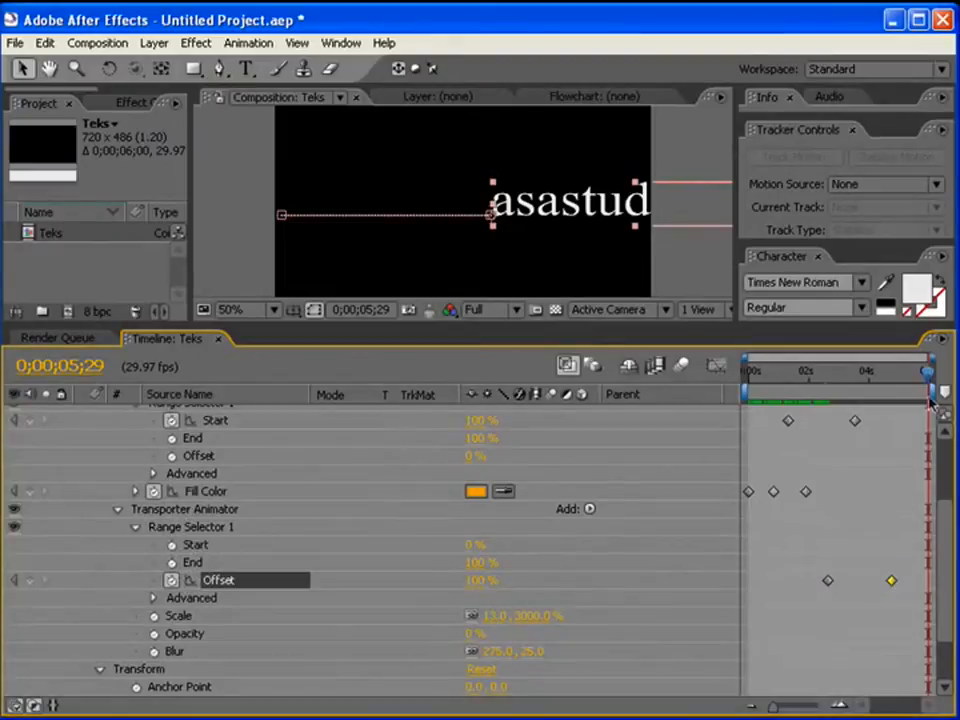
click(763, 383)
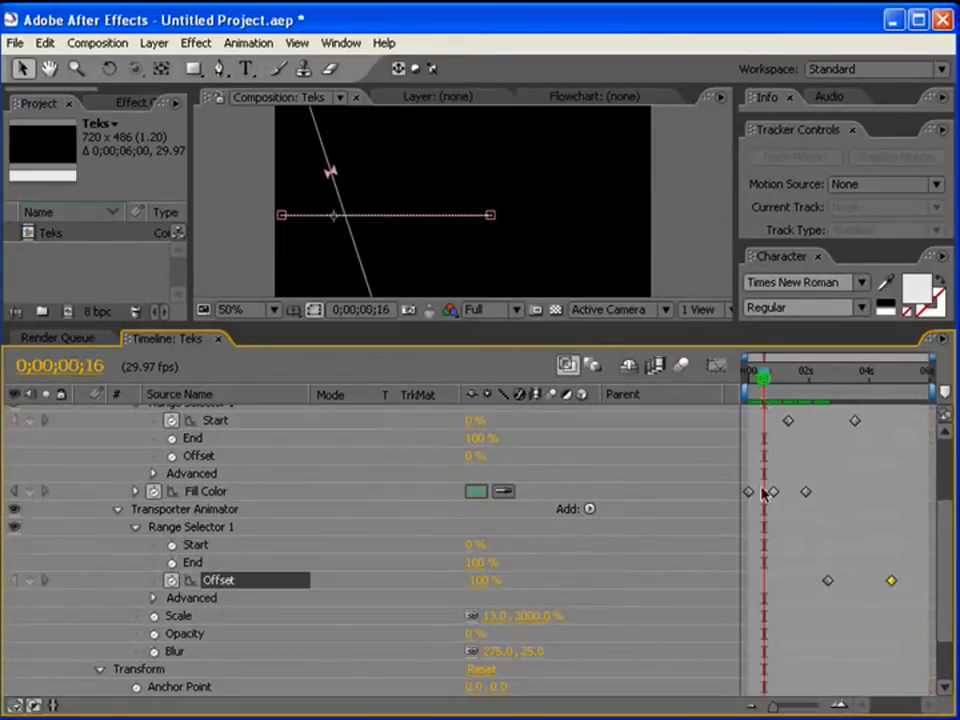
drag(756, 381, 807, 379)
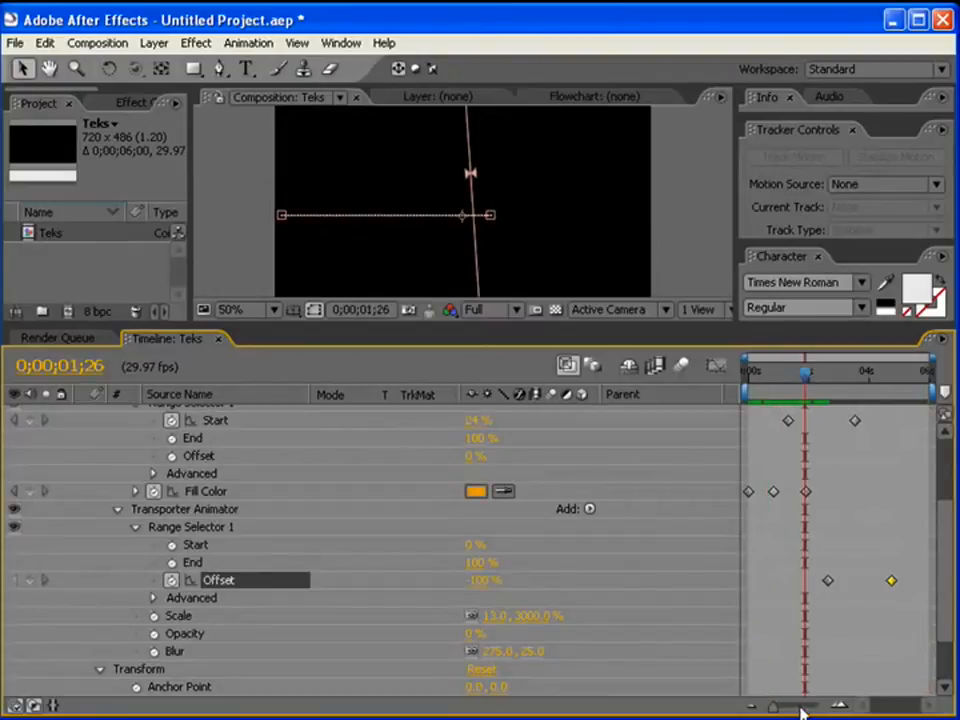
key(ctrl+v)
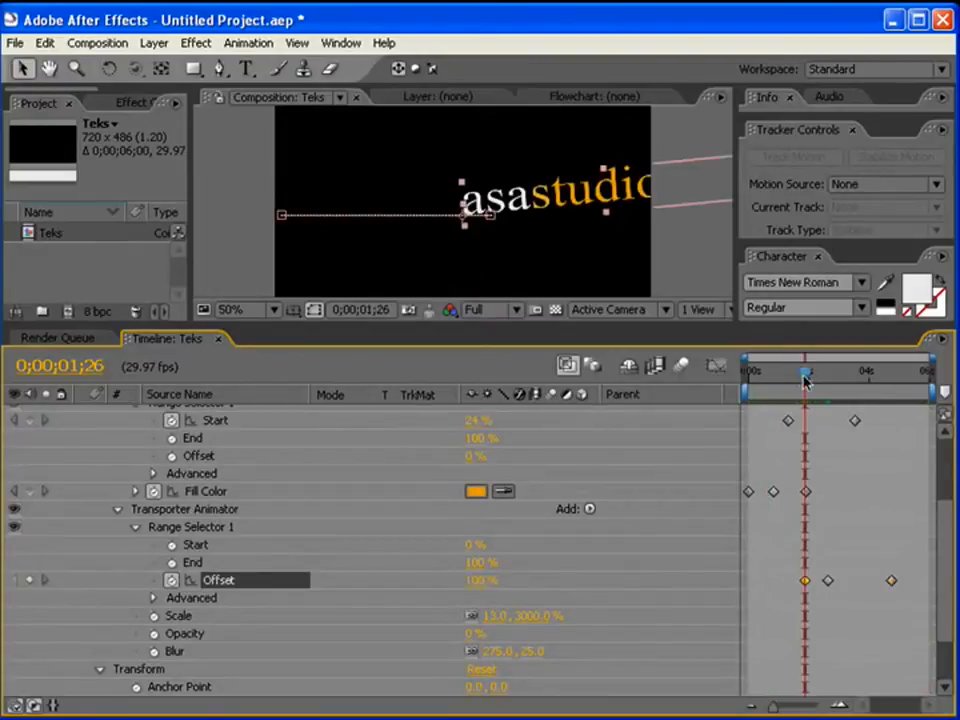
mouse_move(806, 381)
mouse_down()
mouse_move(748, 382)
mouse_move(928, 385)
mouse_move(789, 385)
mouse_move(815, 380)
mouse_up()
click(891, 580)
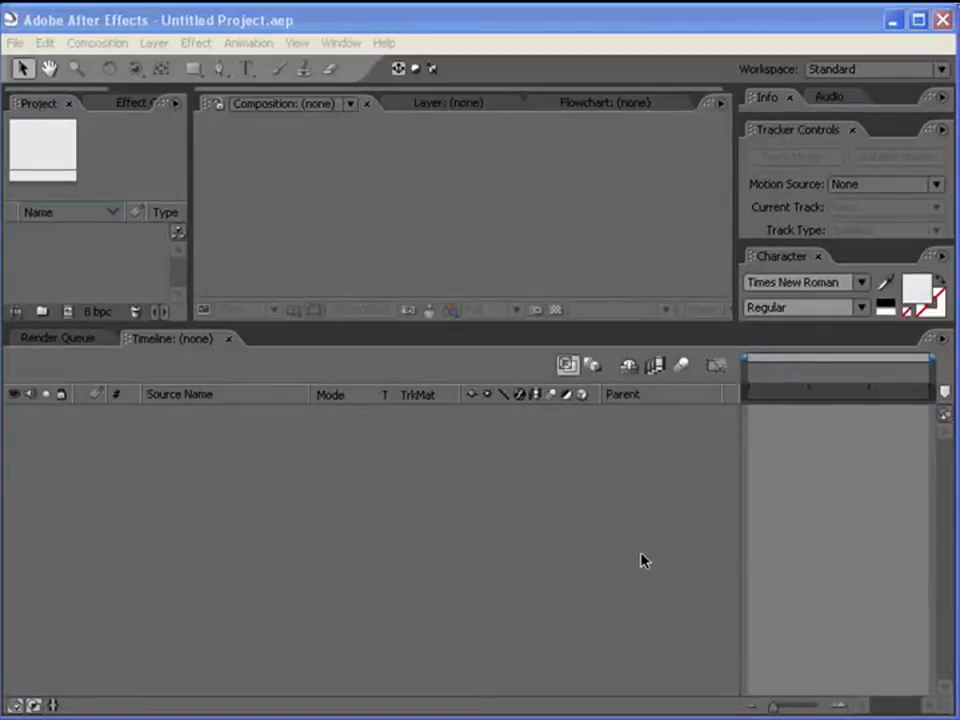
Create a new composition named Shape & Solid.
click(90, 46)
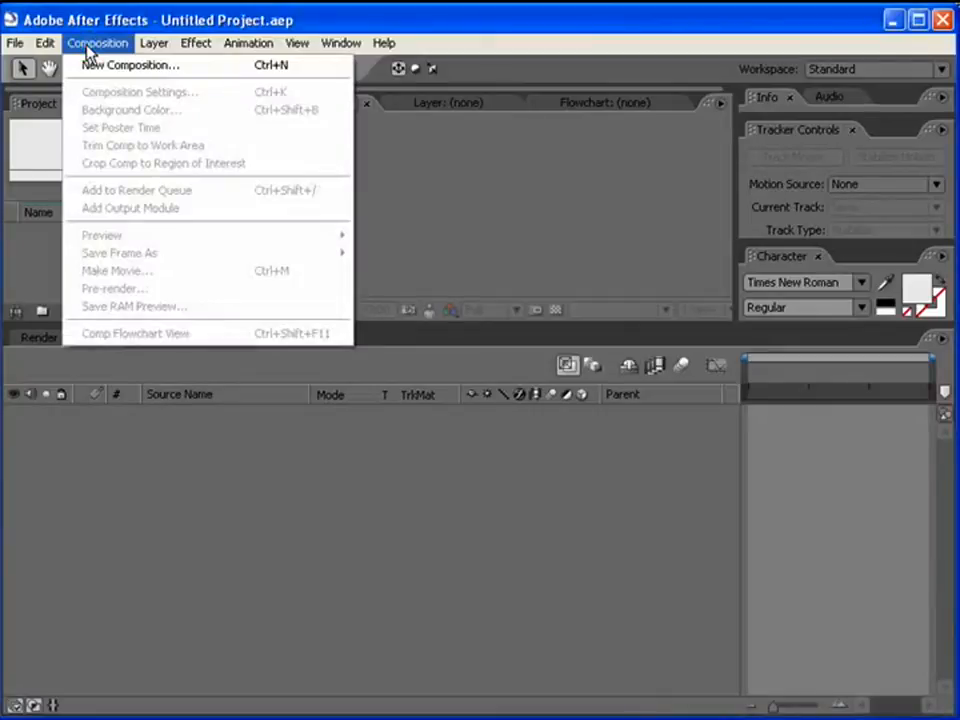
click(97, 66)
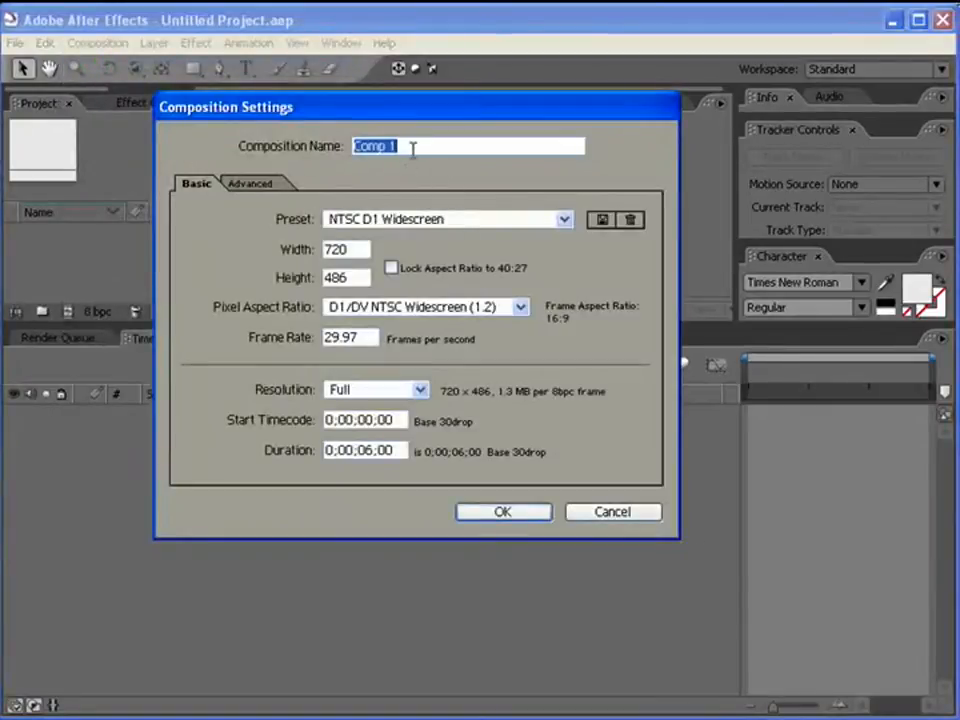
text(Shape & Solid)
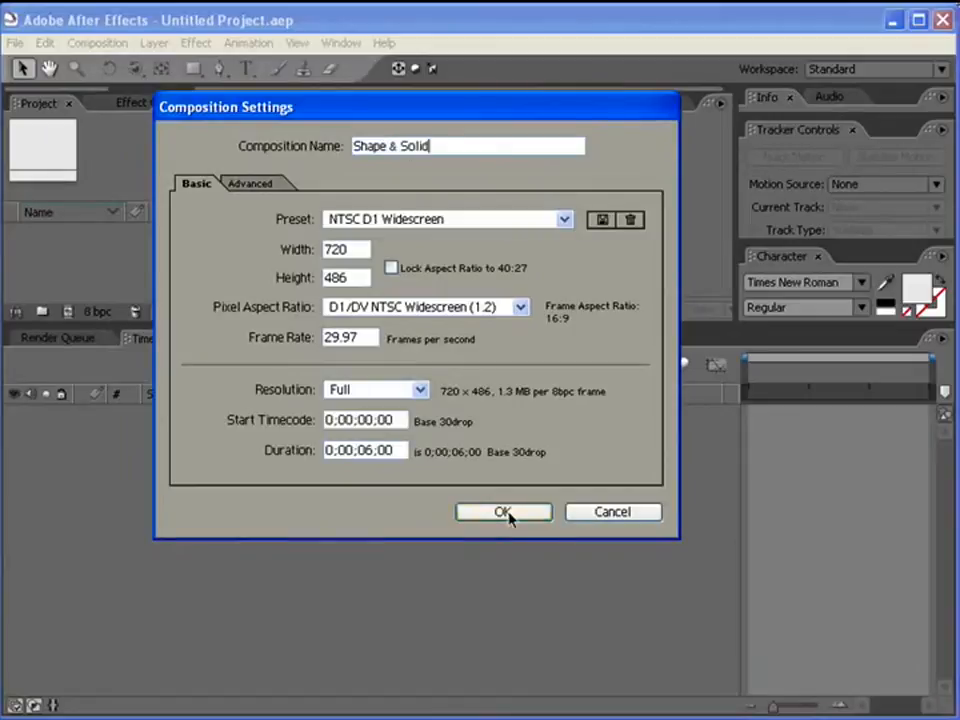
click(504, 512)
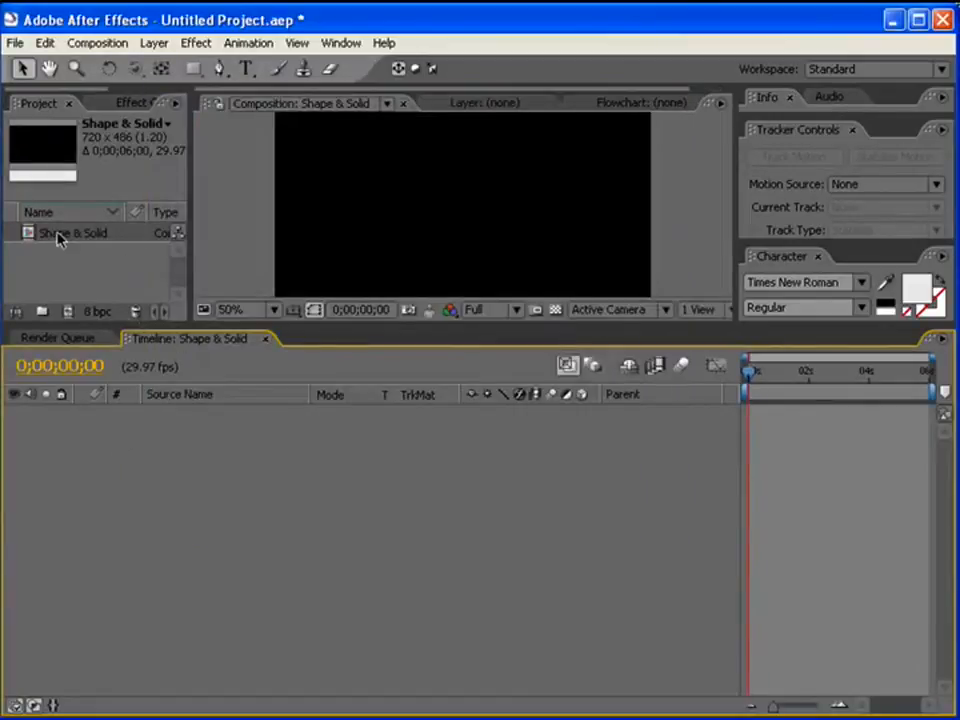
Add a solid layer filled with bright blue 27CAFF to the Shape & Solid composition.
click(153, 46)
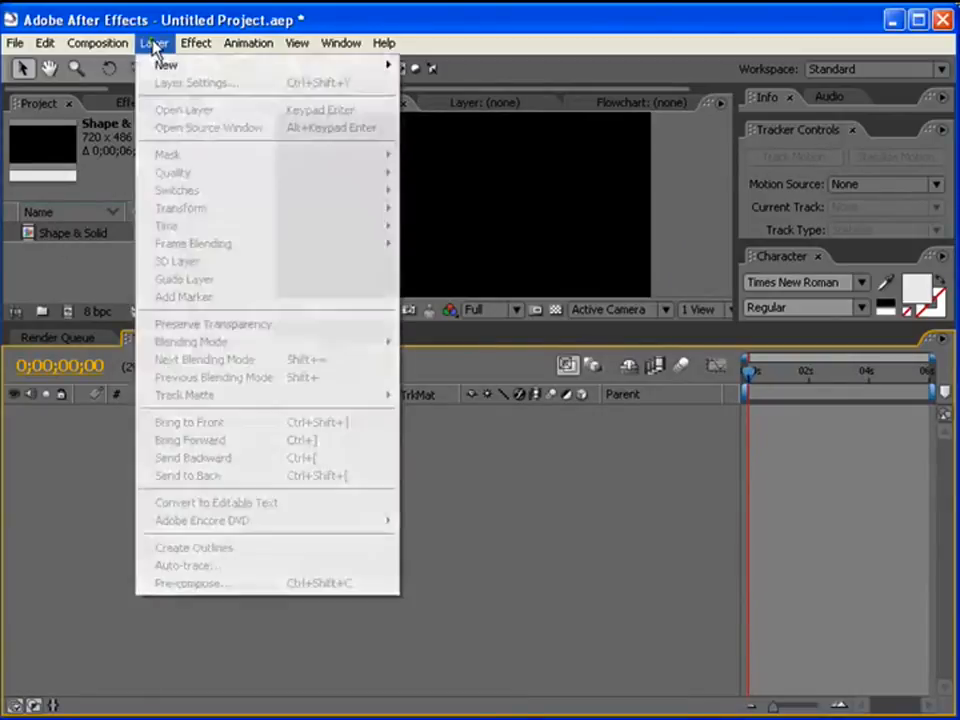
mouse_move(170, 65)
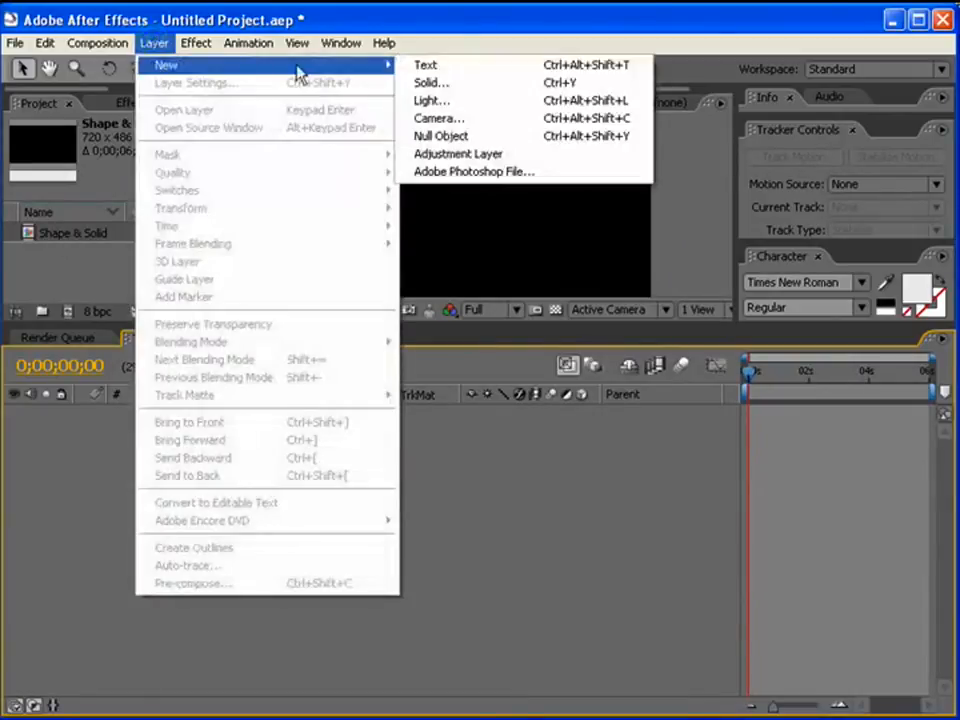
click(460, 84)
click(508, 408)
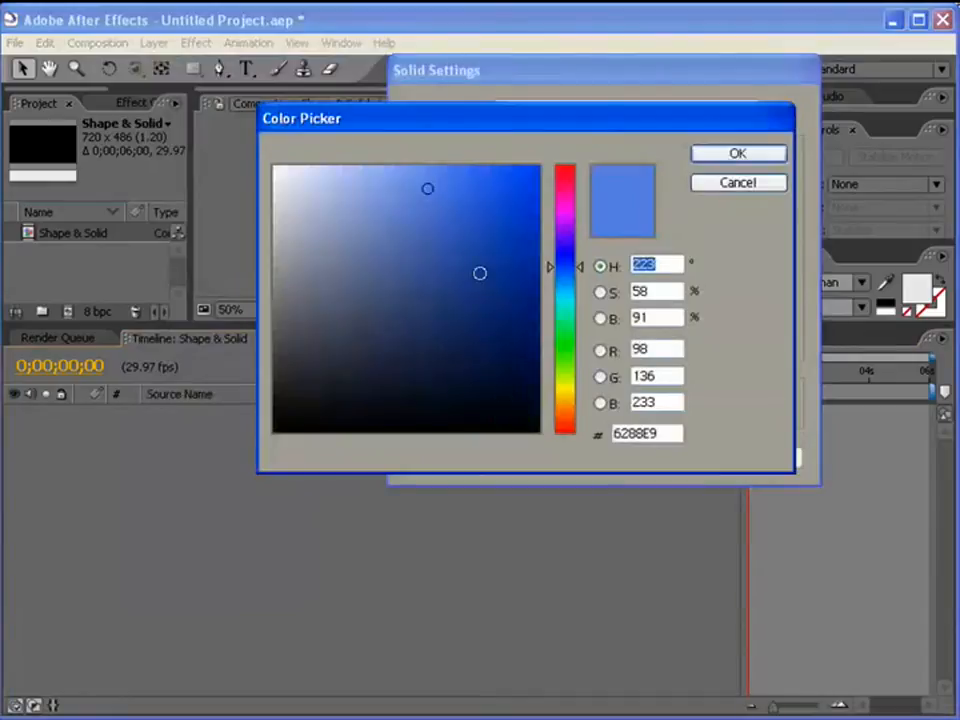
drag(576, 260, 574, 288)
drag(480, 178, 498, 162)
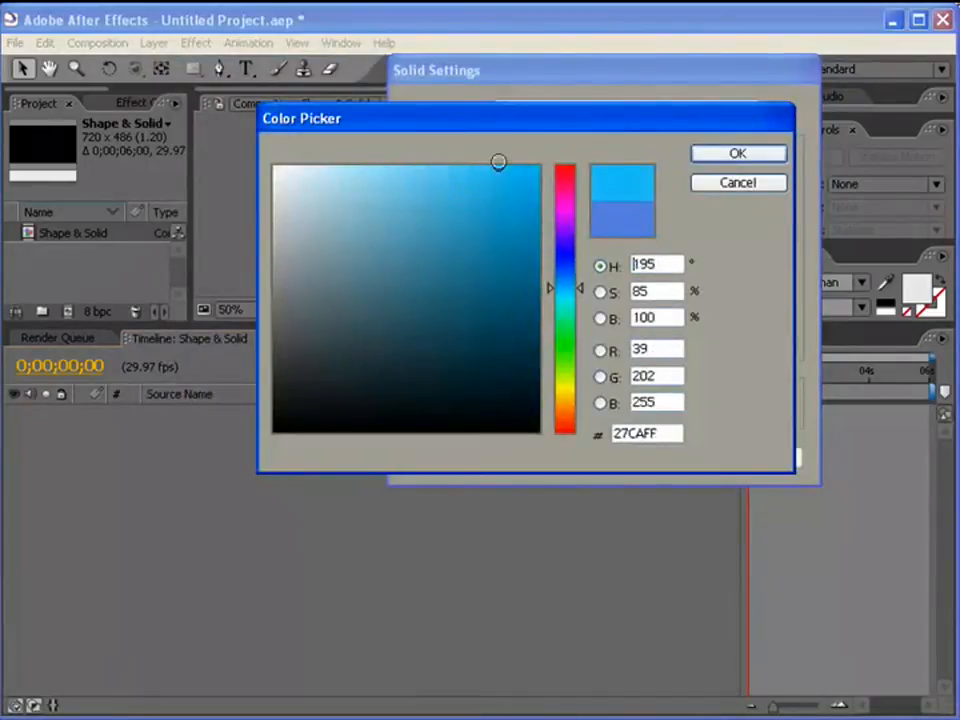
key(Return)
click(634, 456)
Enlarge the composition viewer's height and duplicate the blue solid layer.
drag(419, 323, 426, 406)
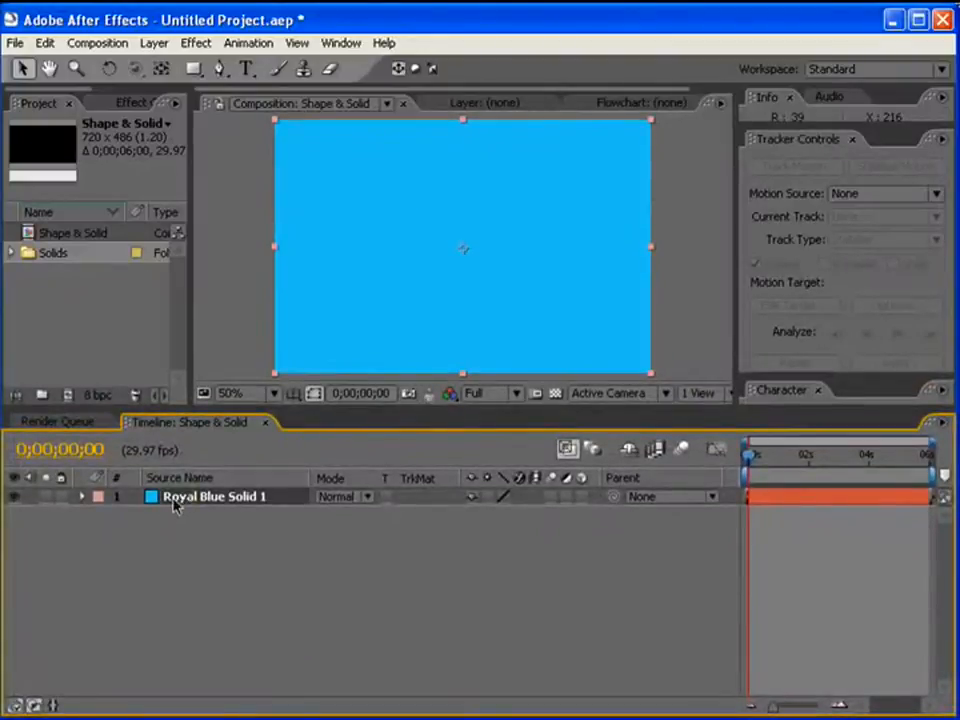
click(45, 43)
click(77, 225)
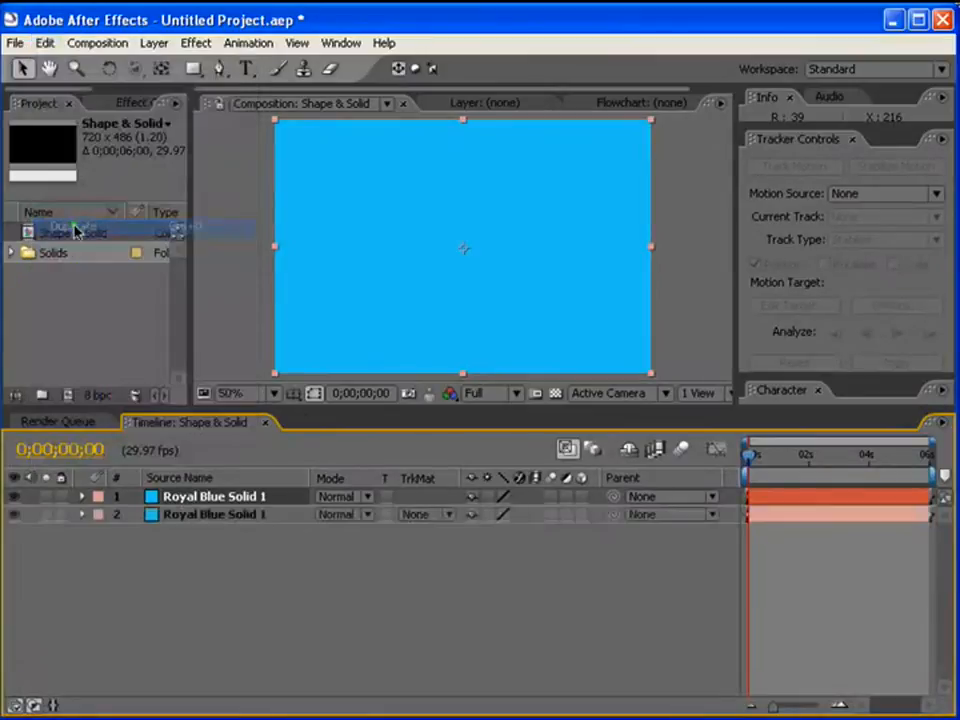
Recolor the upper solid layer orange-yellow through its solid settings, creating a new solid for that layer only.
click(189, 514)
click(189, 502)
click(186, 516)
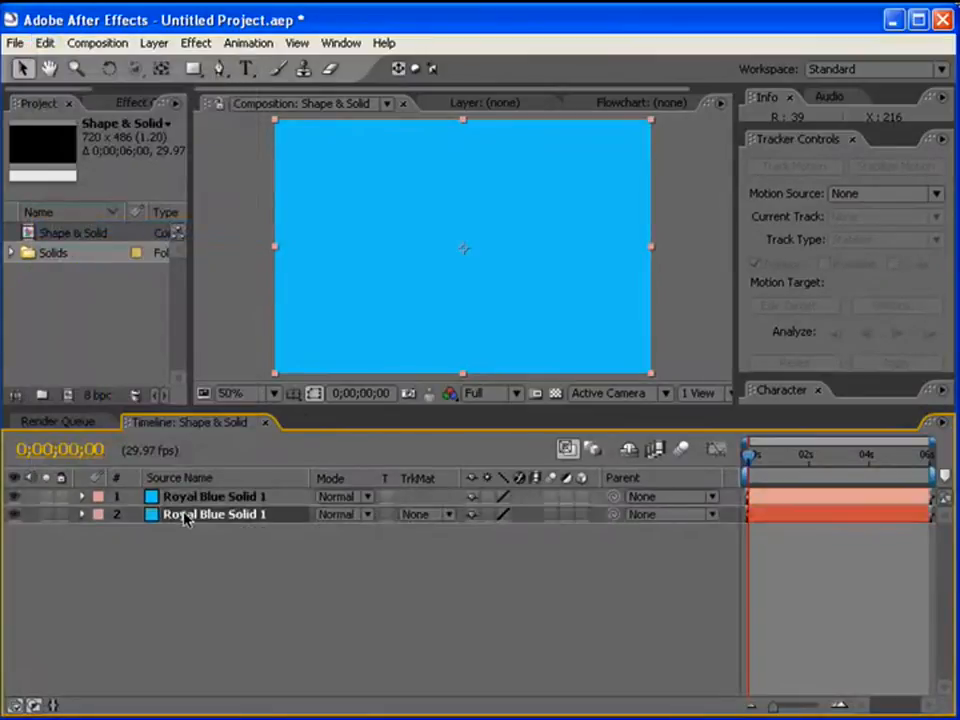
click(184, 500)
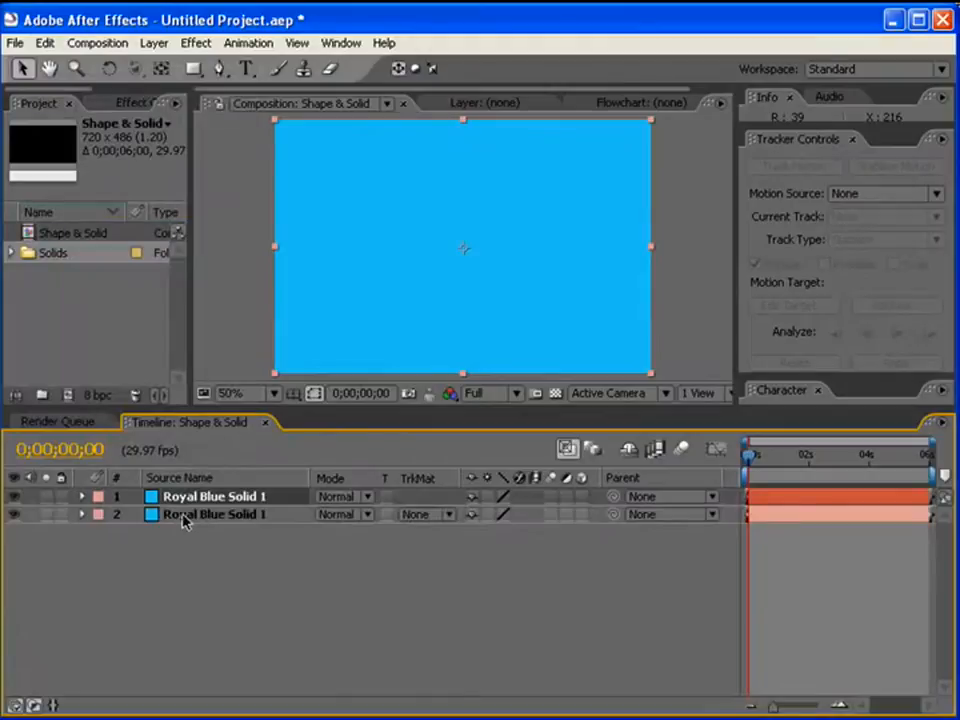
click(154, 44)
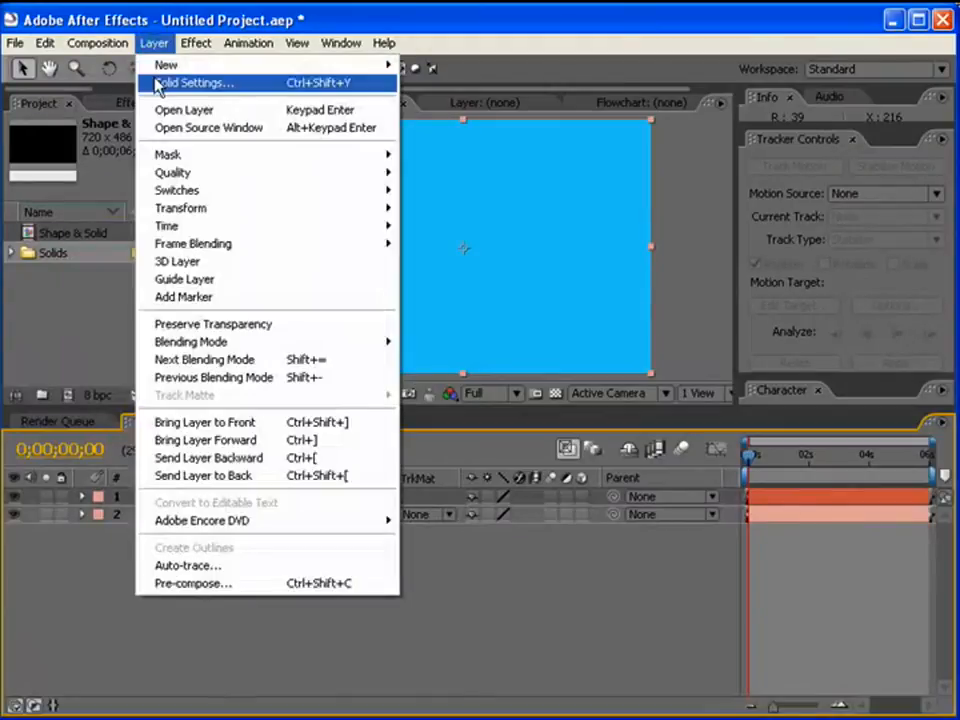
click(158, 84)
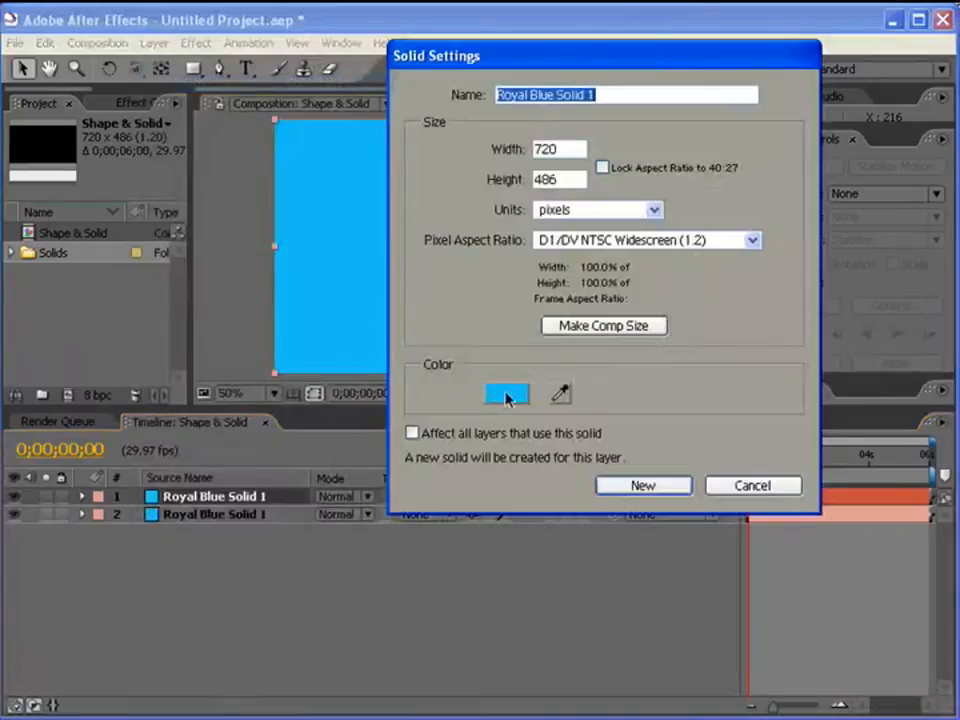
click(507, 393)
click(576, 404)
drag(577, 408, 579, 399)
click(538, 166)
click(707, 154)
click(641, 485)
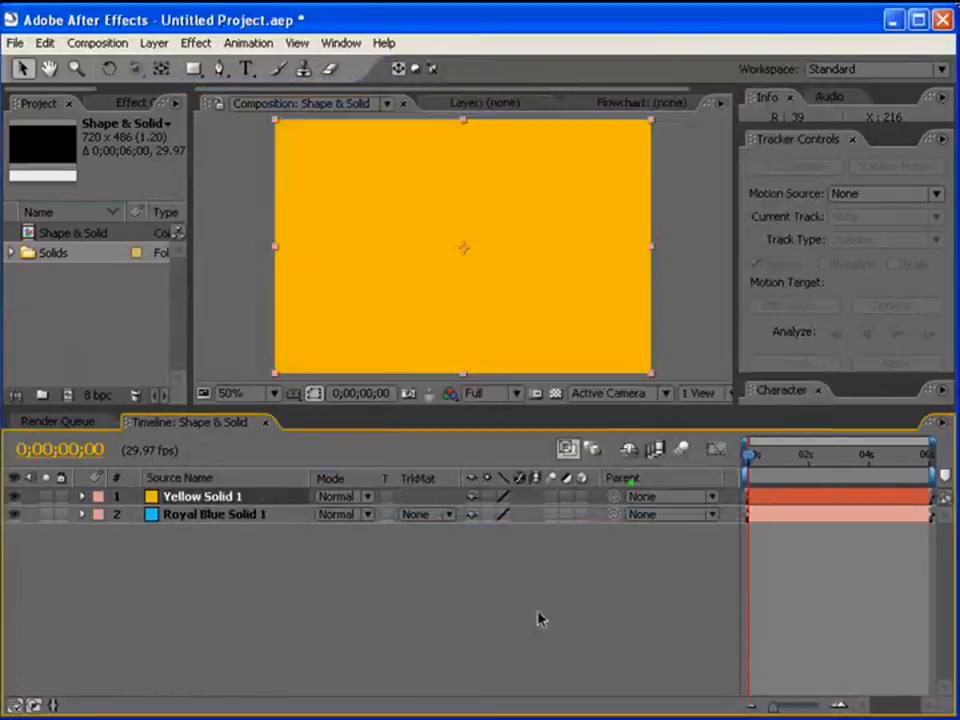
Apply the Noise effect to the yellow solid with a noise amount of 44% and widen the effect settings area.
click(195, 43)
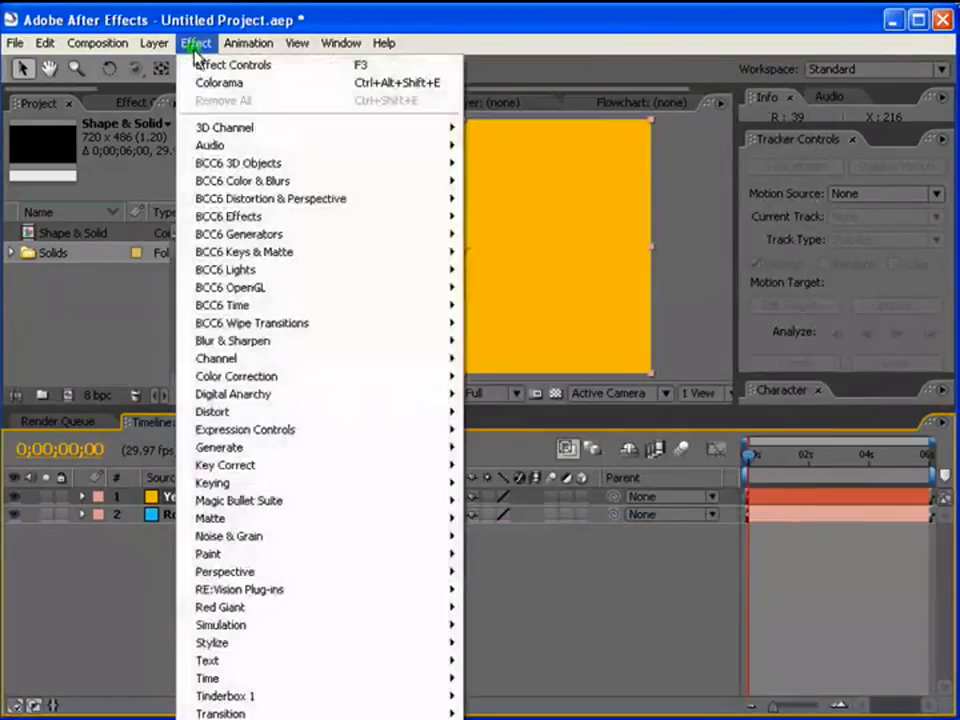
mouse_move(236, 537)
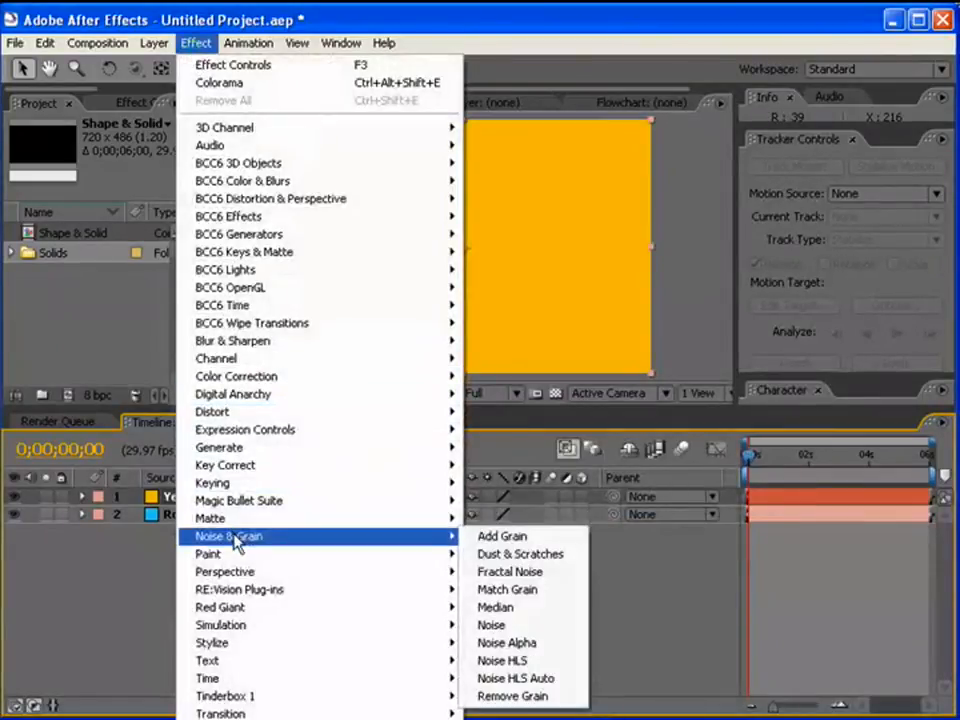
click(491, 625)
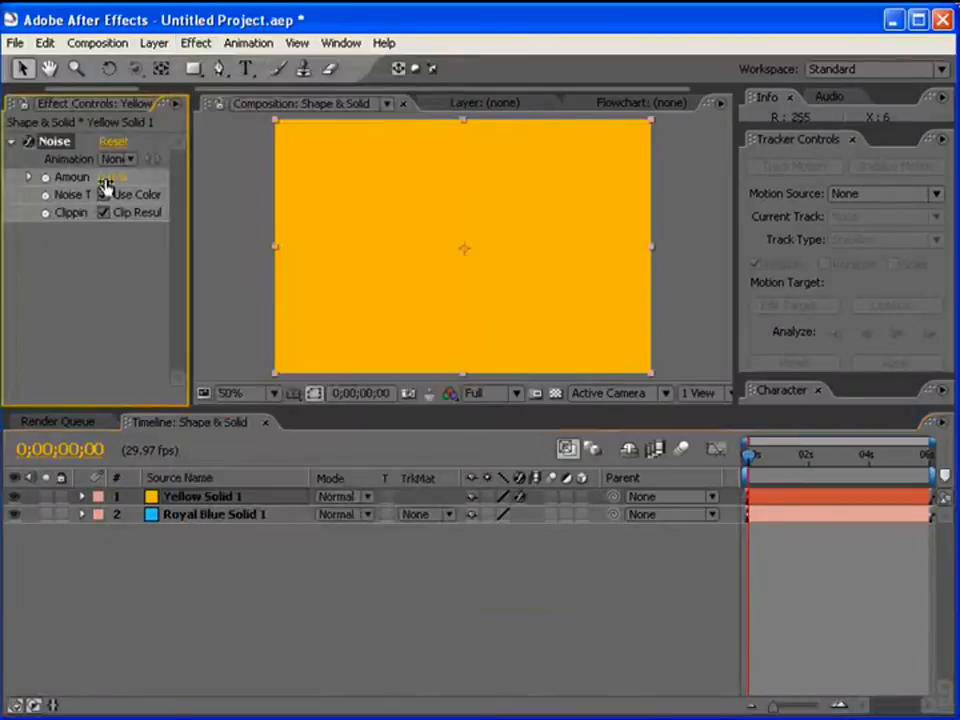
drag(105, 176, 152, 177)
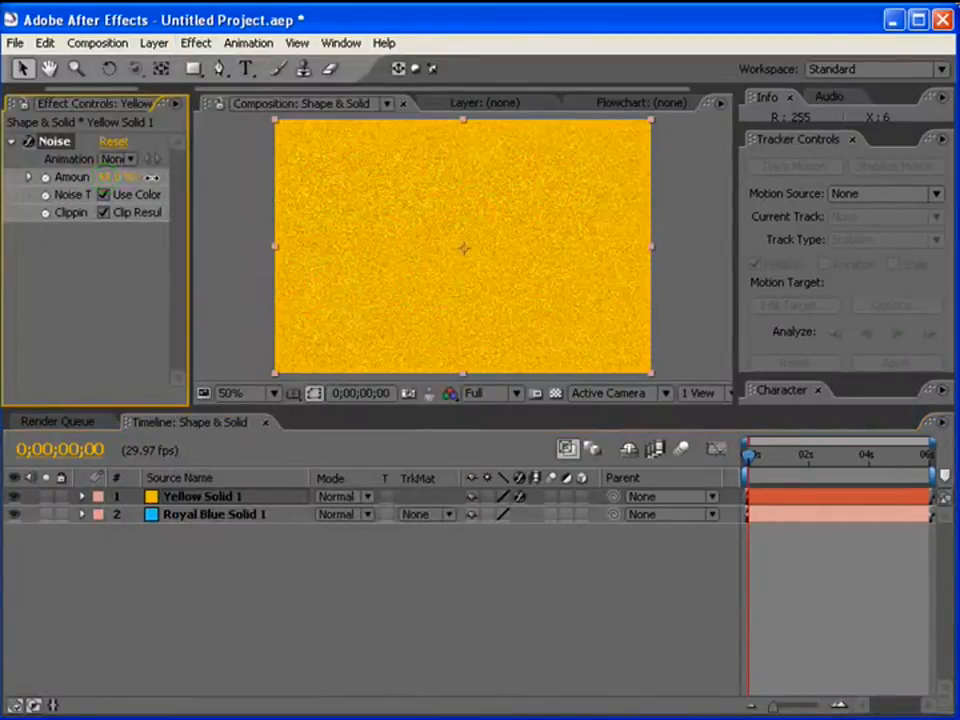
drag(190, 300, 250, 300)
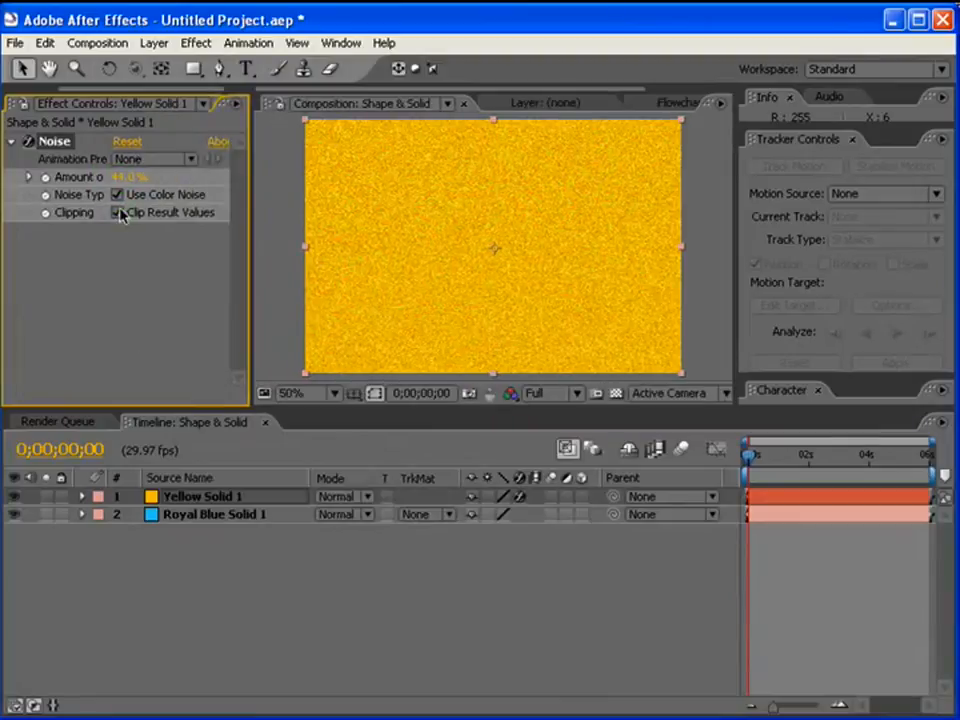
Turn off Use Color Noise and briefly test the Noise effect with Clip Result Values disabled before re-enabling it.
click(117, 196)
click(117, 213)
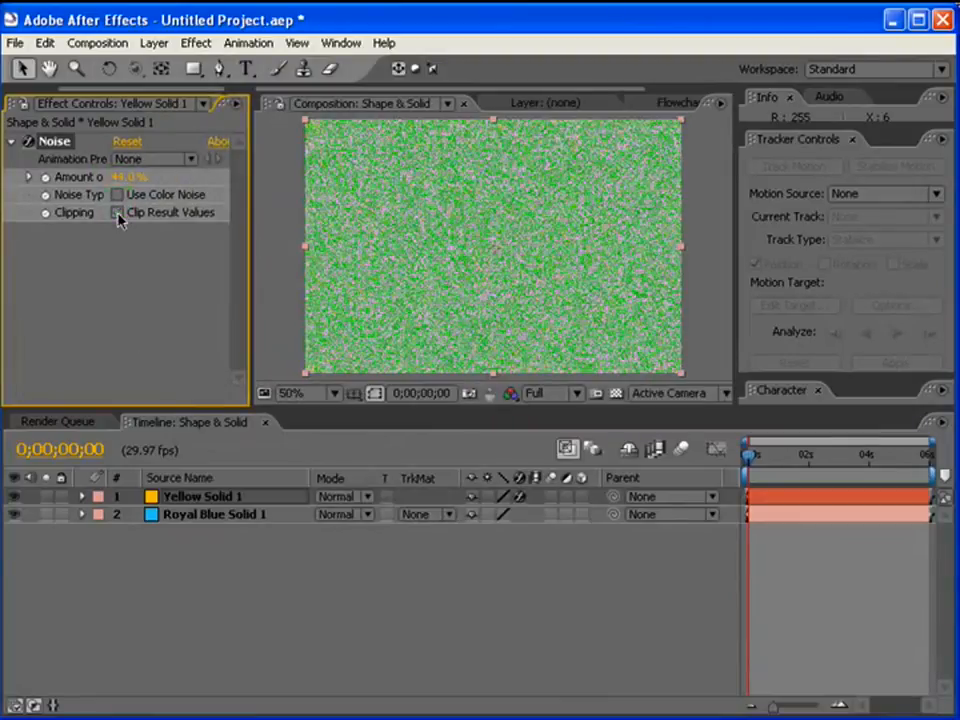
click(117, 213)
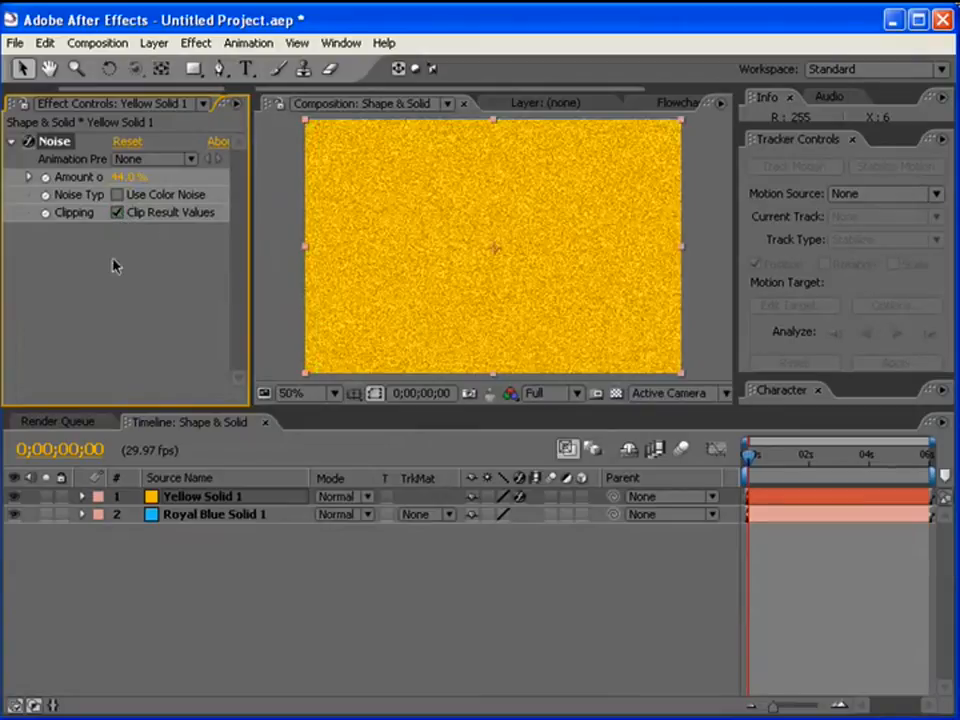
Apply the Ripple distortion effect to the yellow solid with a radius of 28.
click(205, 46)
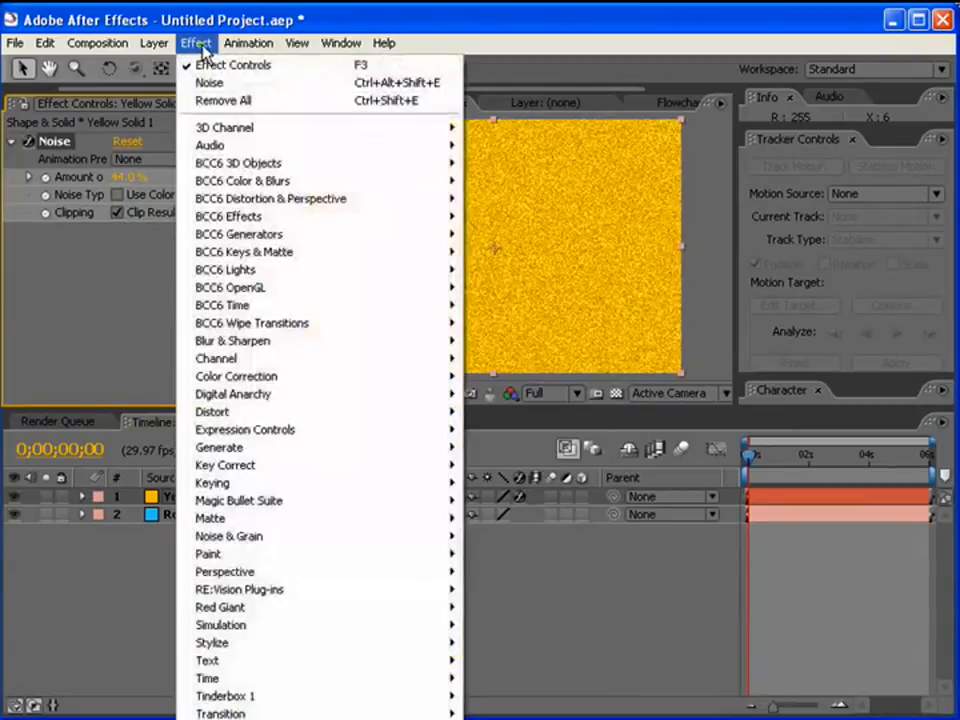
mouse_move(303, 412)
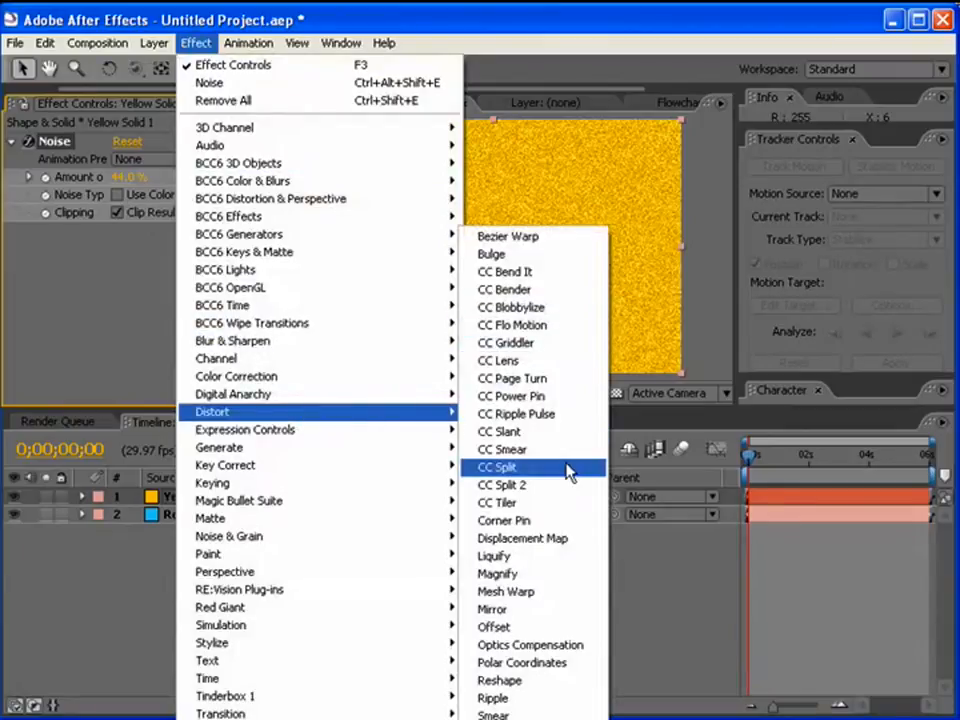
click(548, 699)
drag(117, 248, 160, 248)
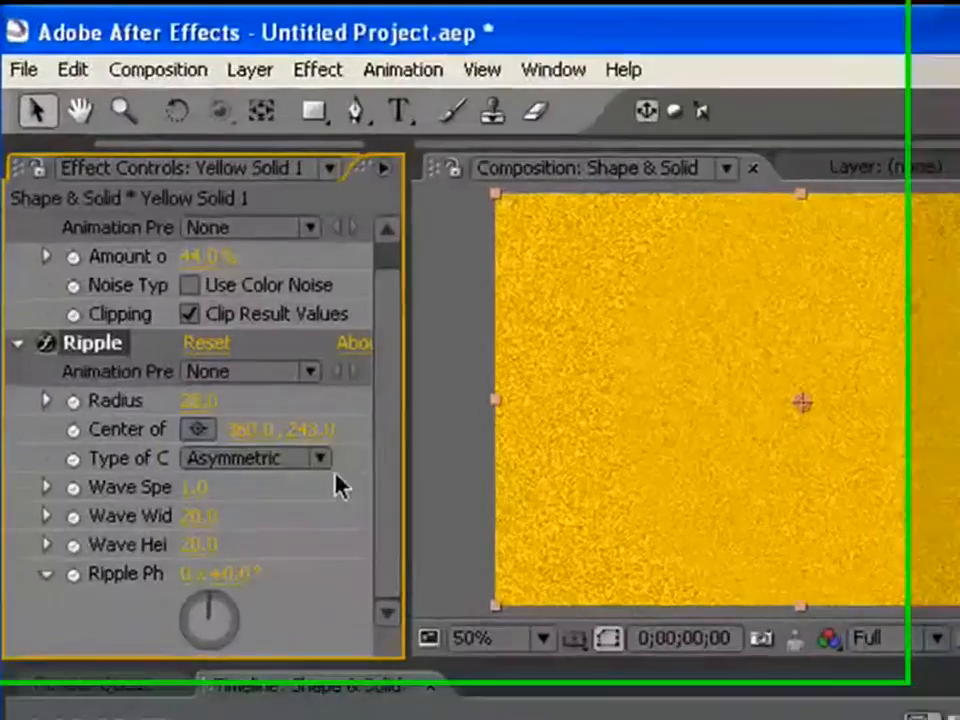
Set the ripple's wave speed to 6.9, width to 23.7, height to 111 and phase to 51°, with Symmetric conversion.
drag(194, 487, 287, 487)
drag(197, 515, 270, 516)
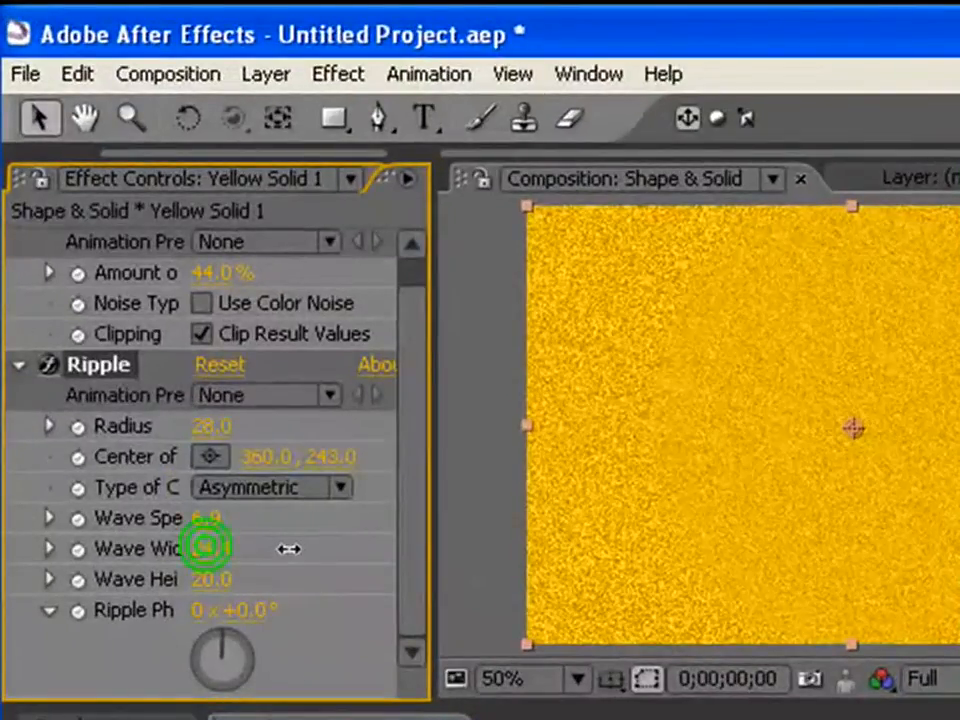
click(270, 487)
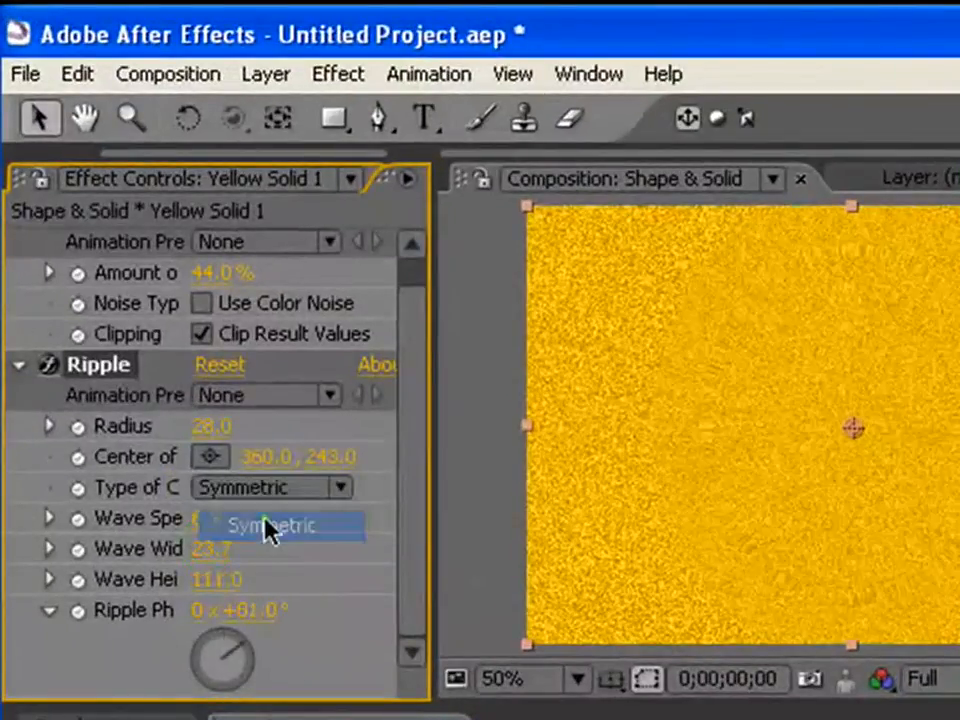
click(268, 527)
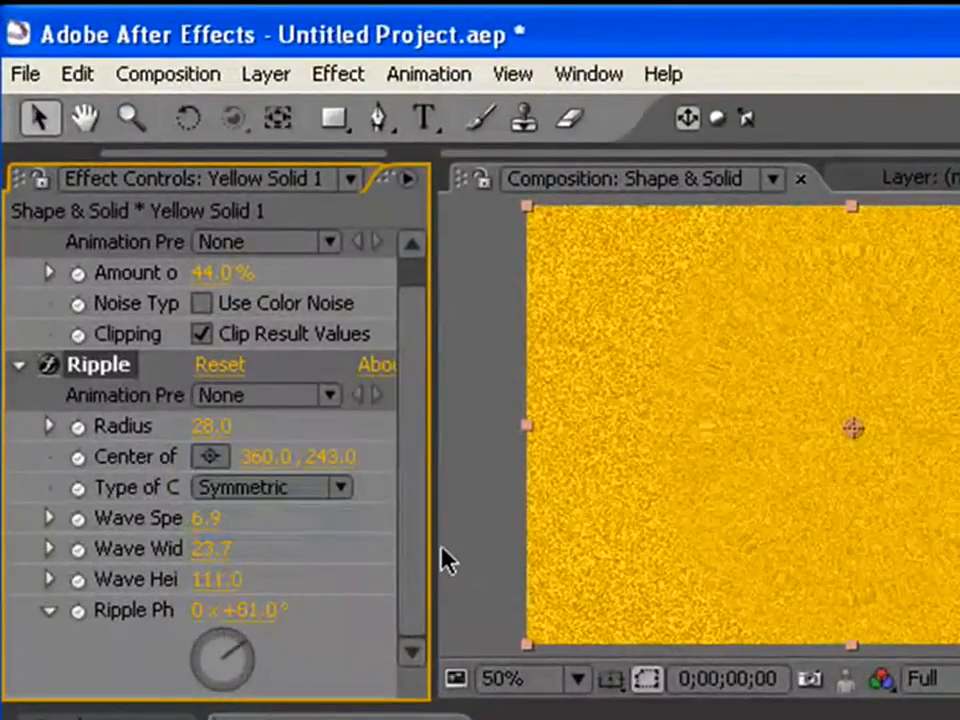
Apply CC Tiler to the yellow solid with 40% scale, center at 372, 137 and 59% blend with original.
click(346, 76)
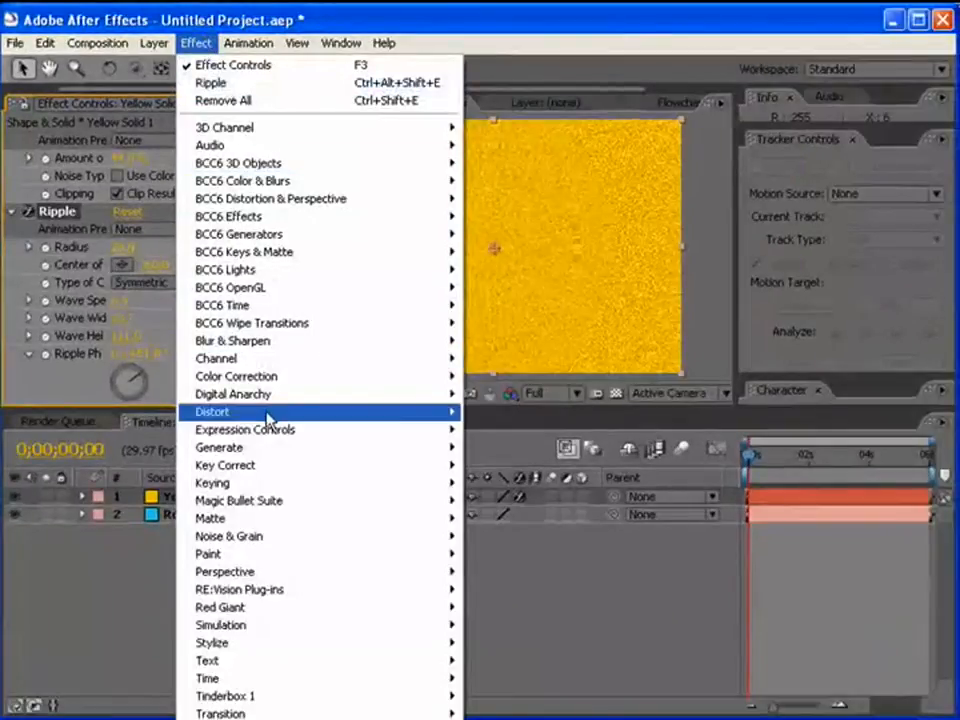
mouse_move(268, 414)
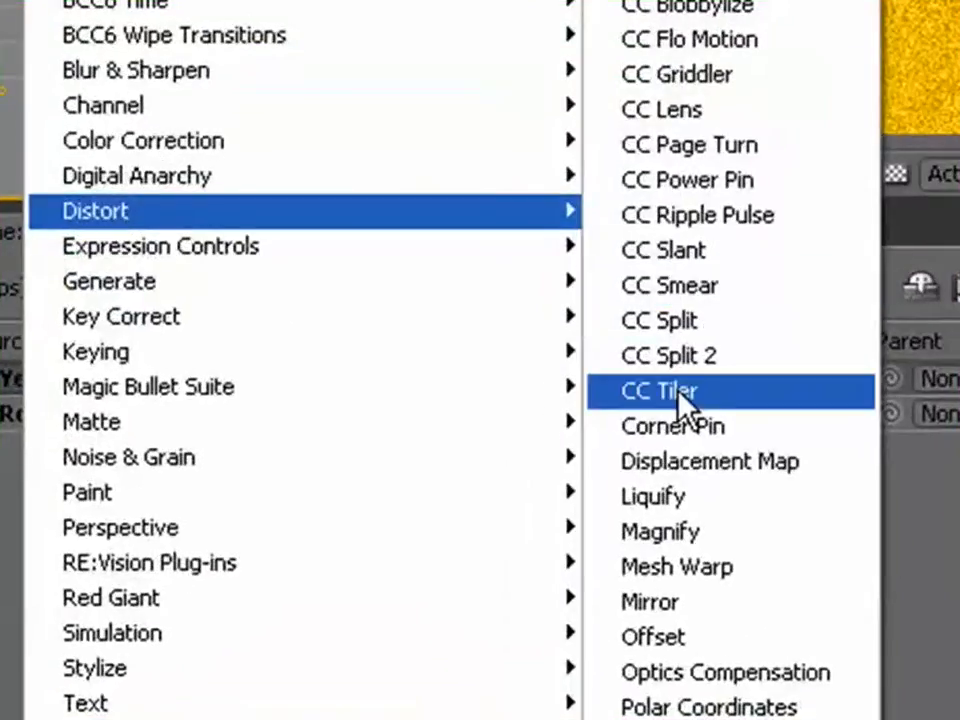
click(505, 503)
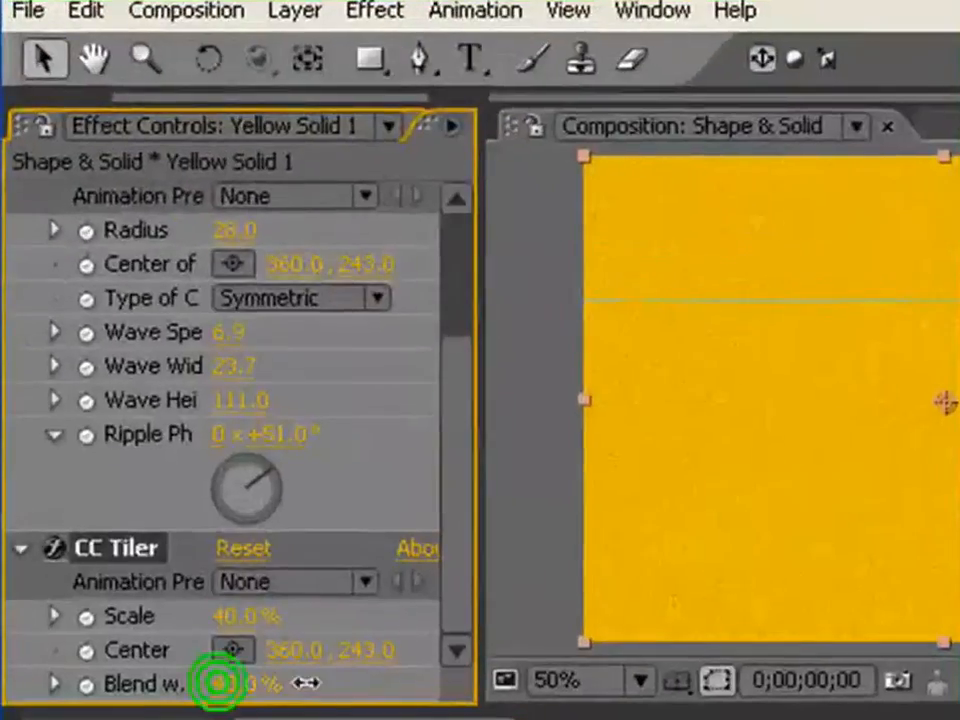
drag(112, 393, 214, 393)
mouse_move(412, 681)
mouse_down()
mouse_move(375, 681)
mouse_move(430, 681)
mouse_up()
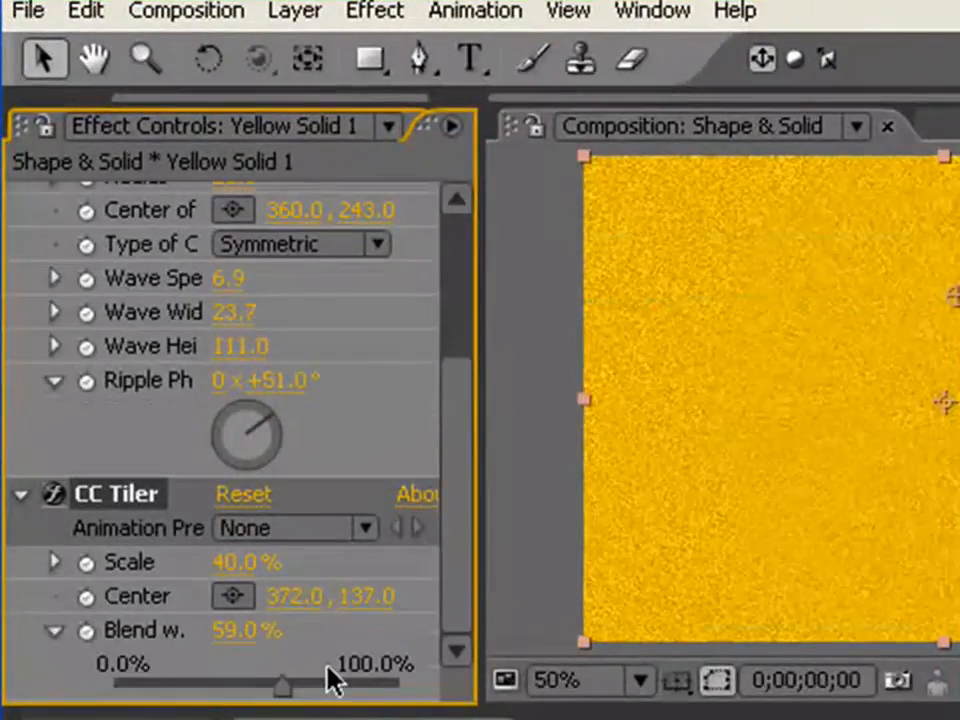
Apply the CC Vector Blur effect to the yellow solid with the Constant Length type and an amount of 23.
click(374, 10)
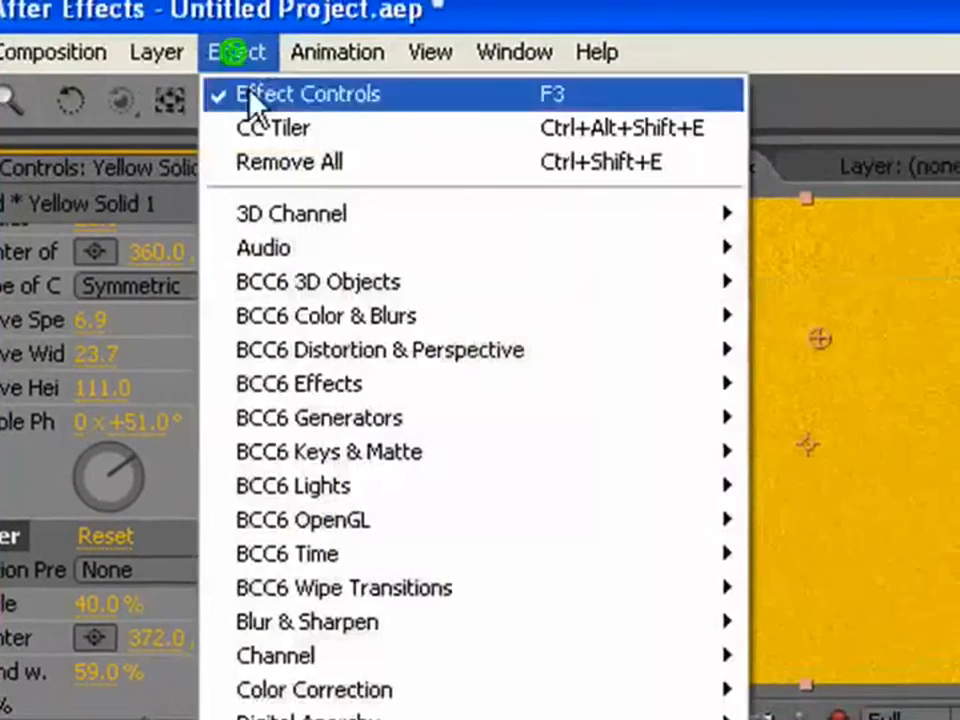
mouse_move(650, 621)
click(944, 714)
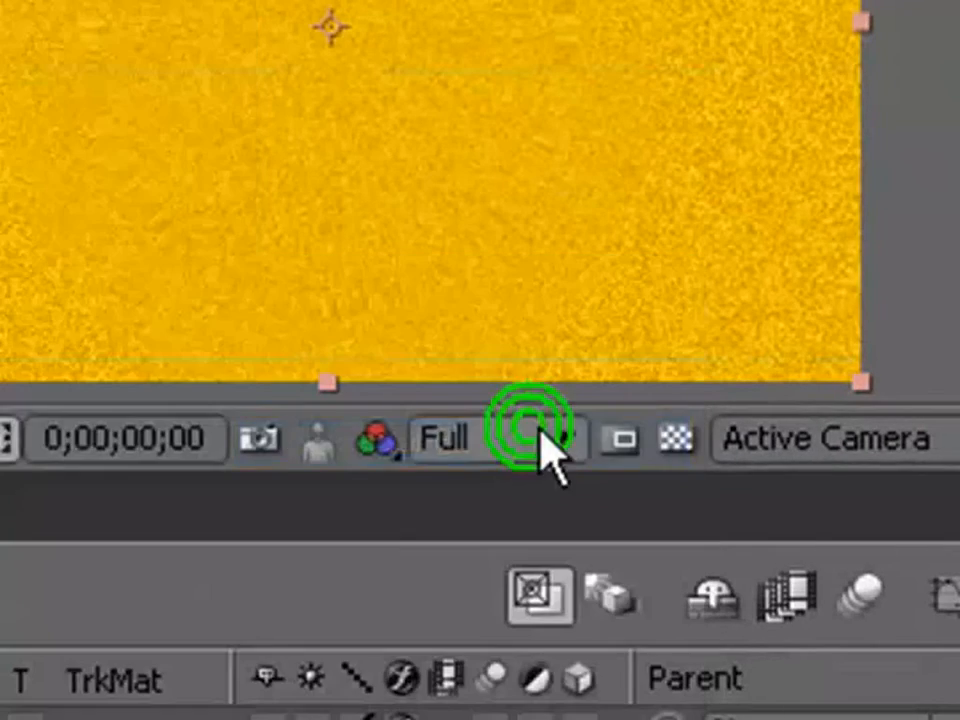
click(157, 309)
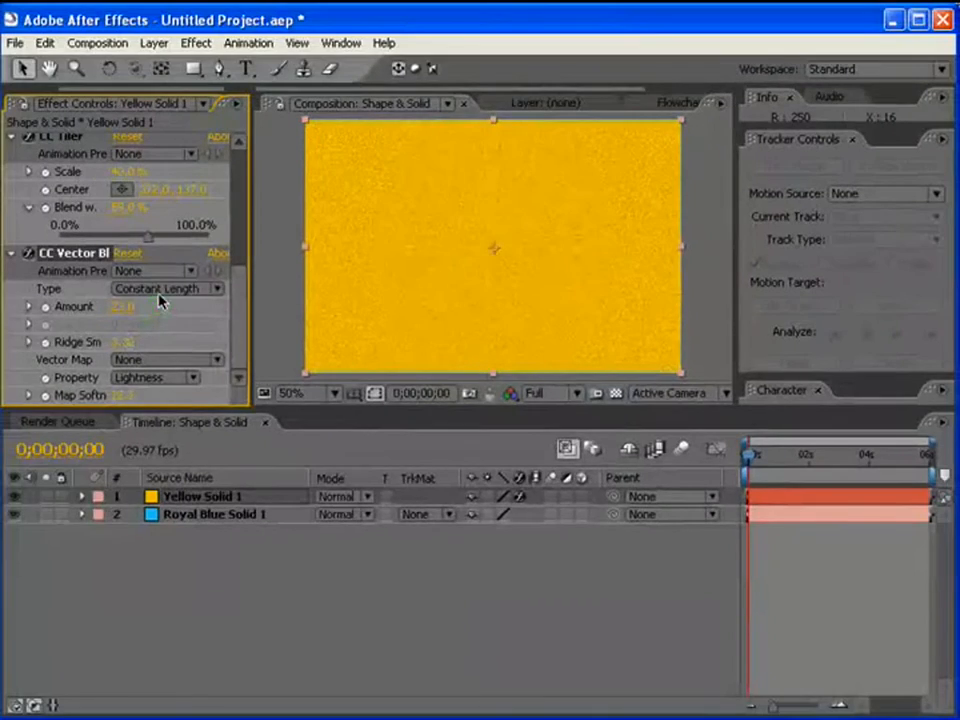
Try Perpendicular and other CC Vector Blur types, return to Constant Length and set the amount to 92.
click(158, 290)
click(165, 307)
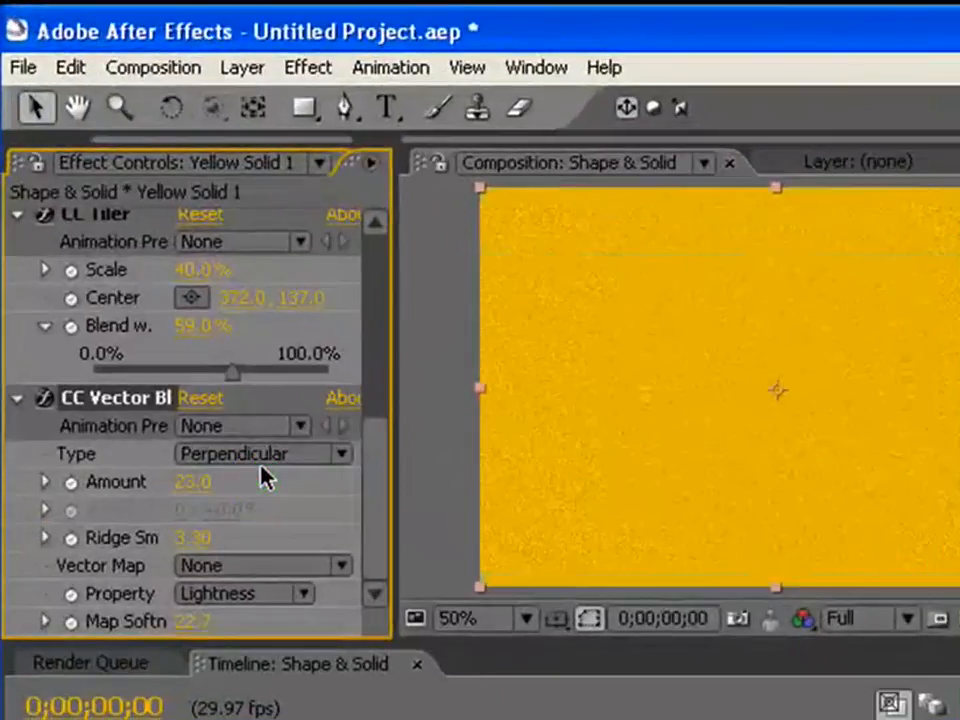
click(263, 458)
click(258, 487)
click(262, 456)
click(262, 397)
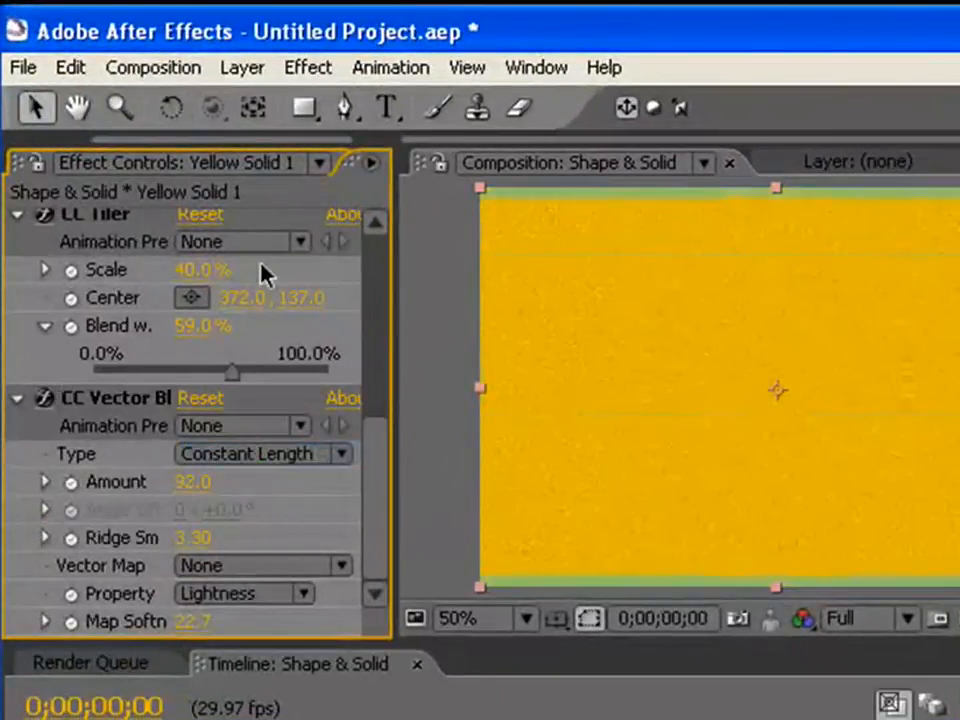
Apply CC Light Rays to the yellow solid with an intensity of about 678 and its center at 88, 79.5.
click(318, 70)
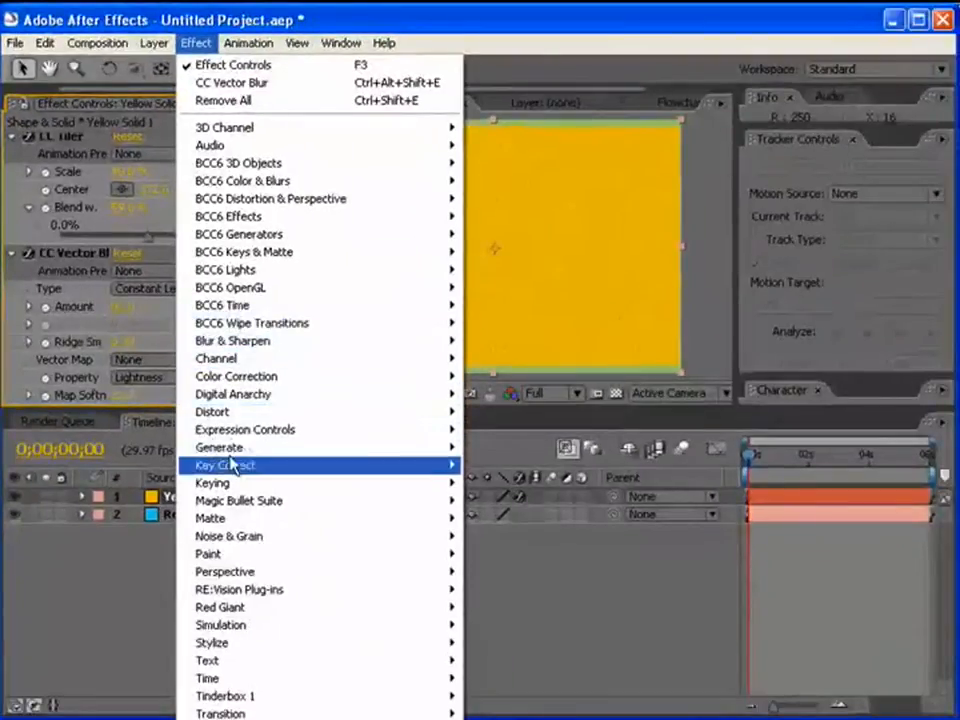
mouse_move(225, 447)
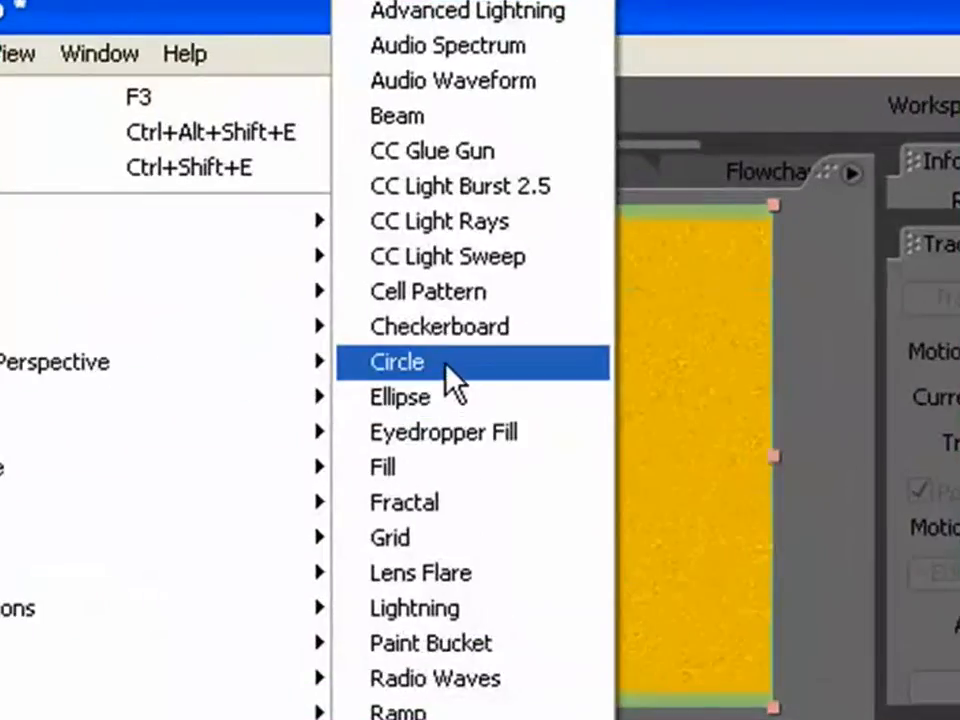
click(492, 230)
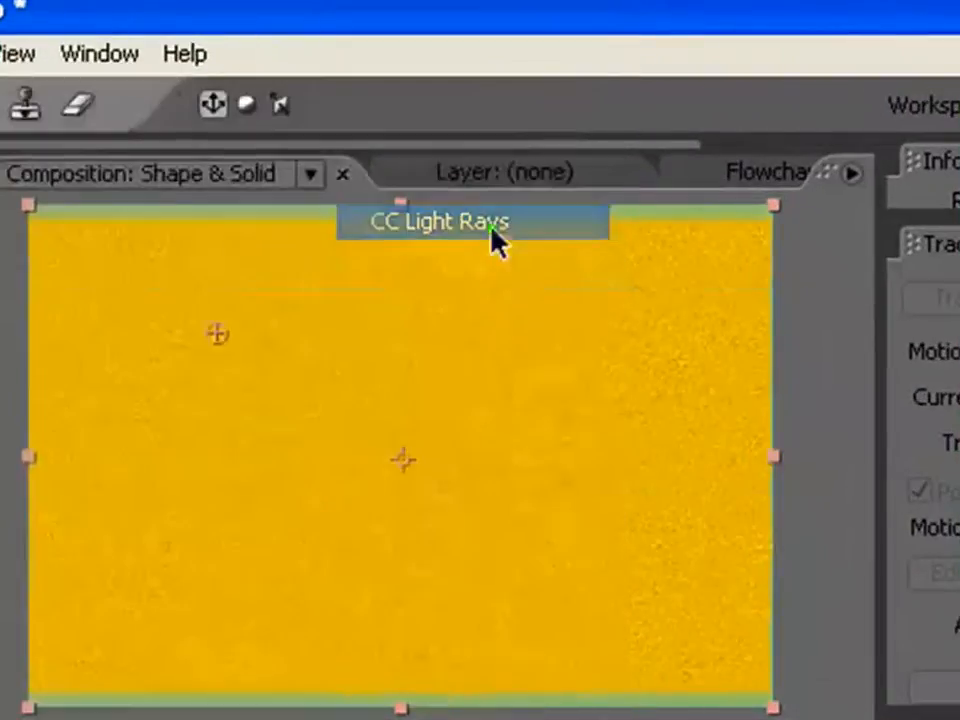
drag(216, 334, 111, 289)
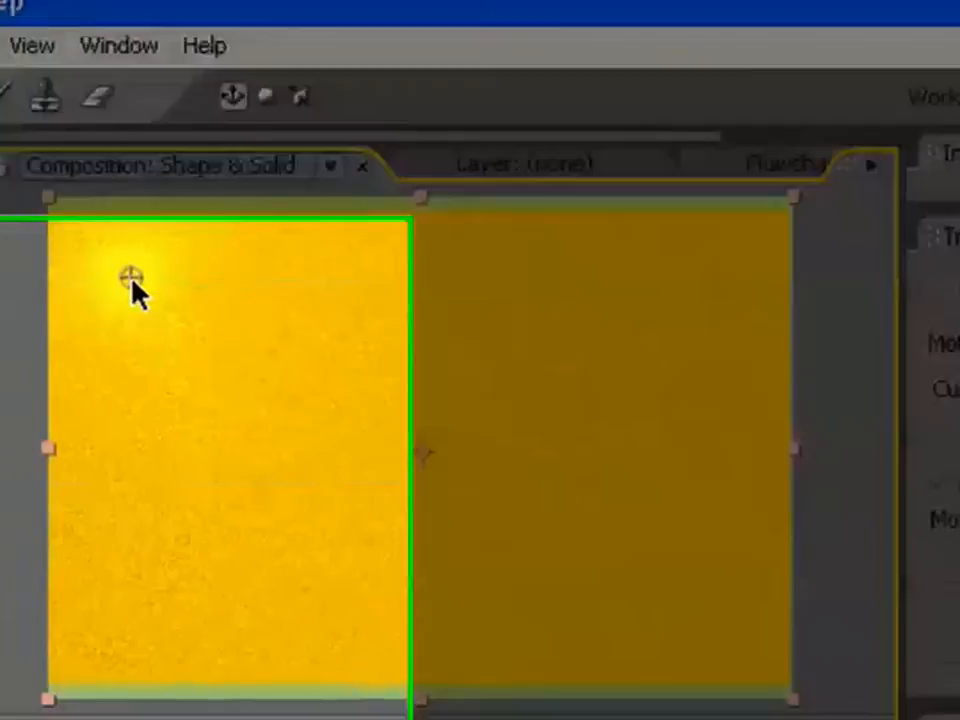
drag(403, 242, 959, 244)
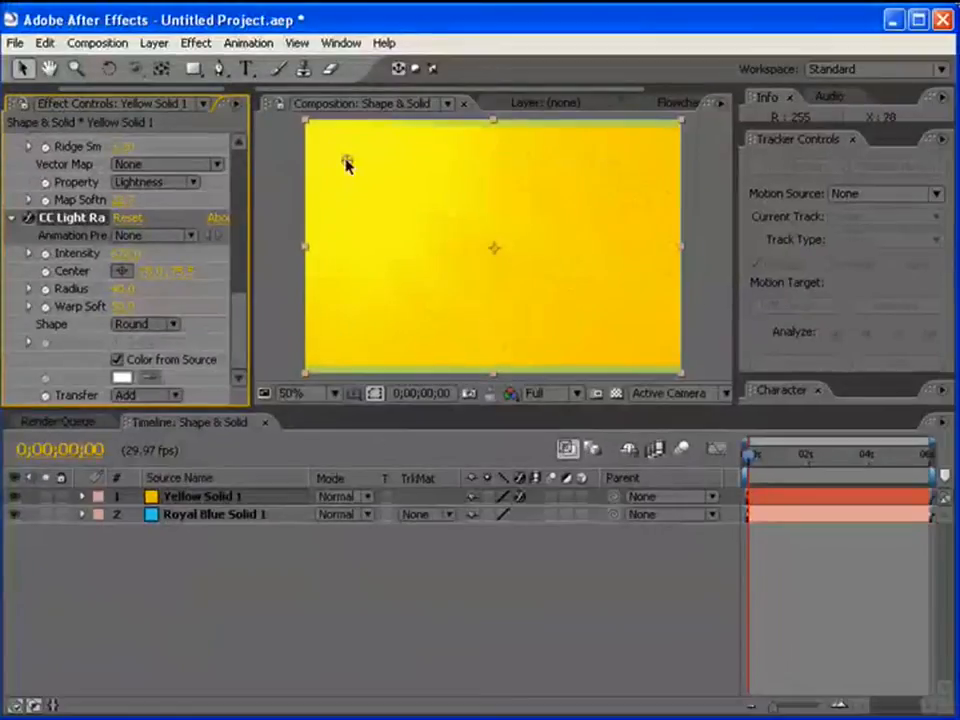
click(346, 165)
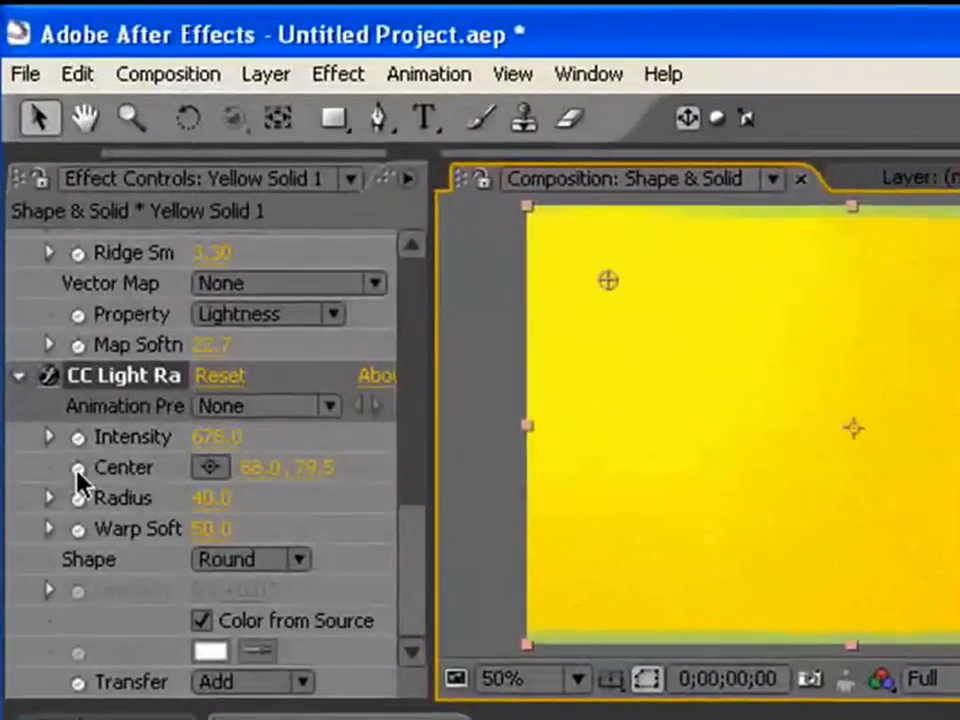
Animate the CC Light Rays center with keyframes from the first frame to about 208, 171.5 at 0;00;05;29, and return to the start.
click(45, 274)
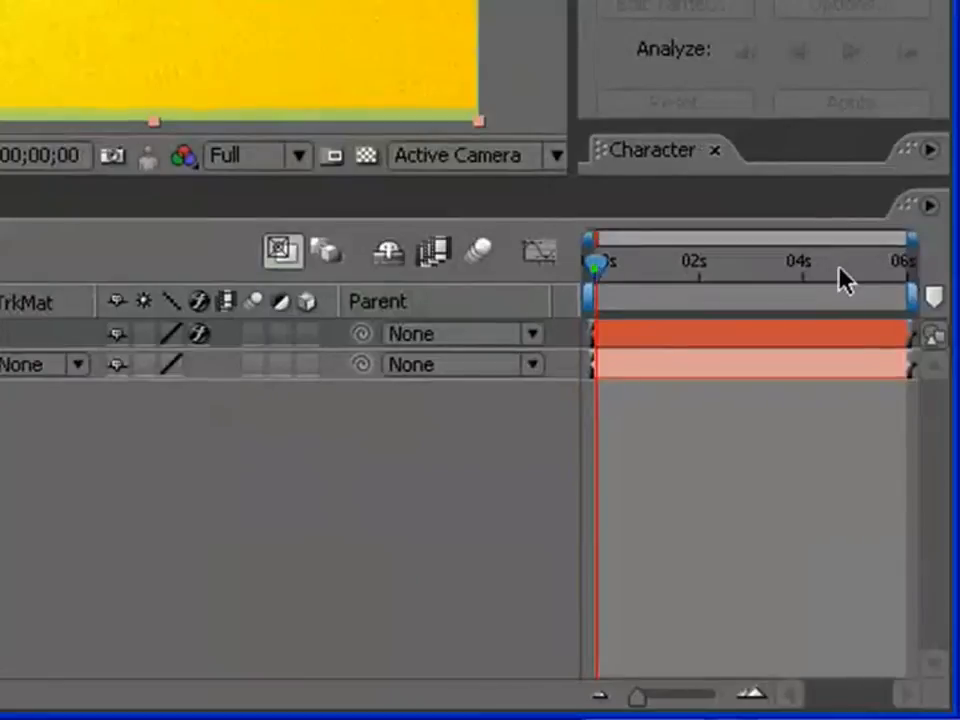
drag(843, 280, 912, 262)
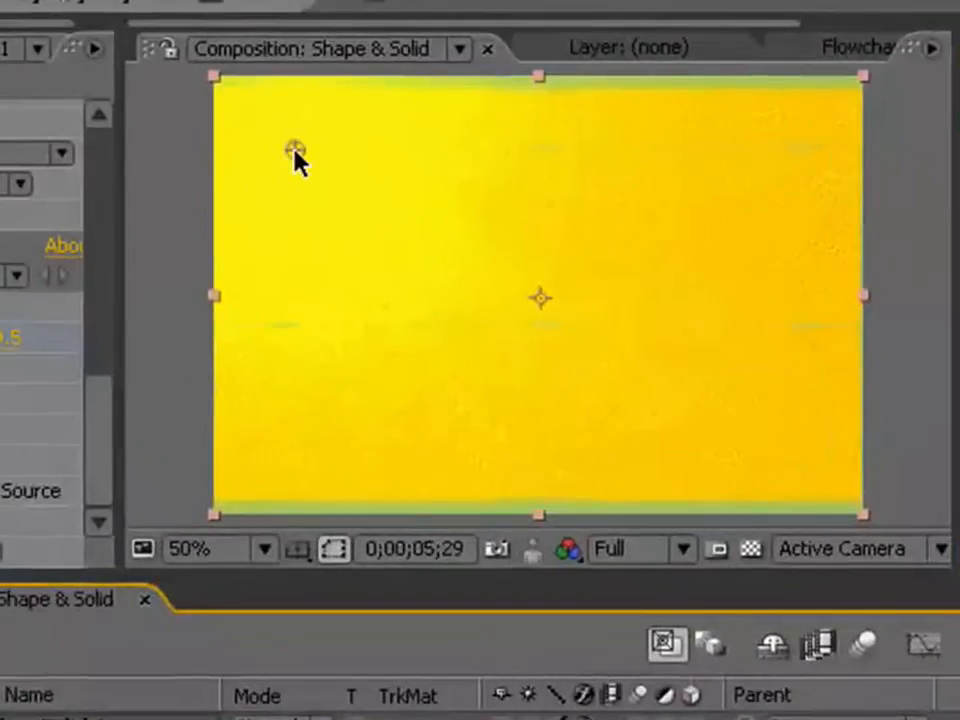
drag(296, 156, 414, 210)
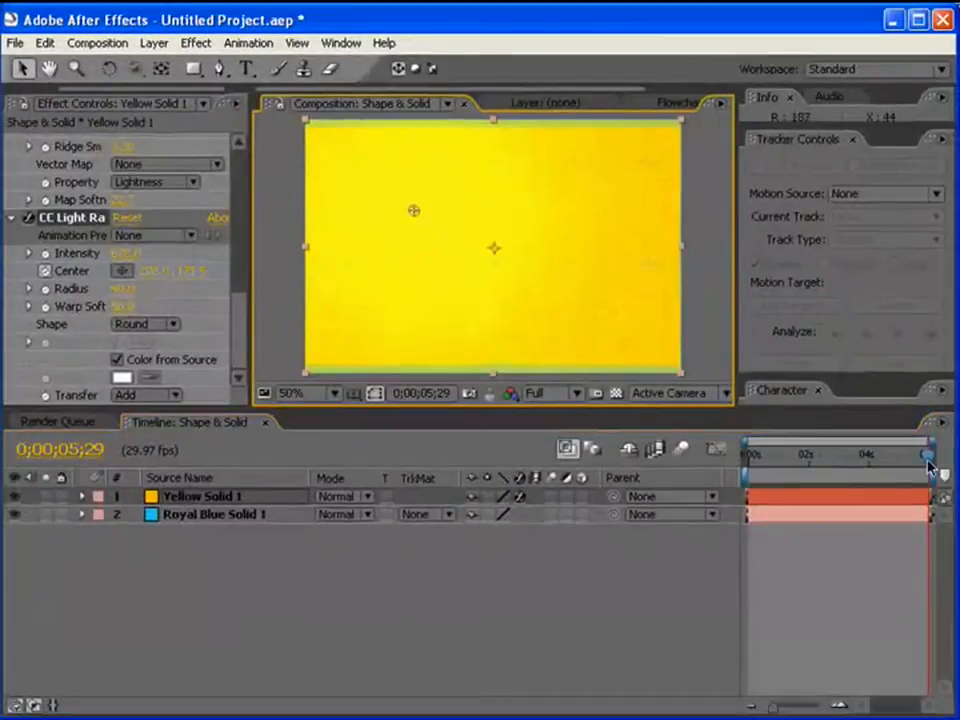
drag(928, 462, 750, 462)
Try Overlay, Soft Light and Linear Burn blending on the yellow solid, and set its mode to Multiply.
click(166, 497)
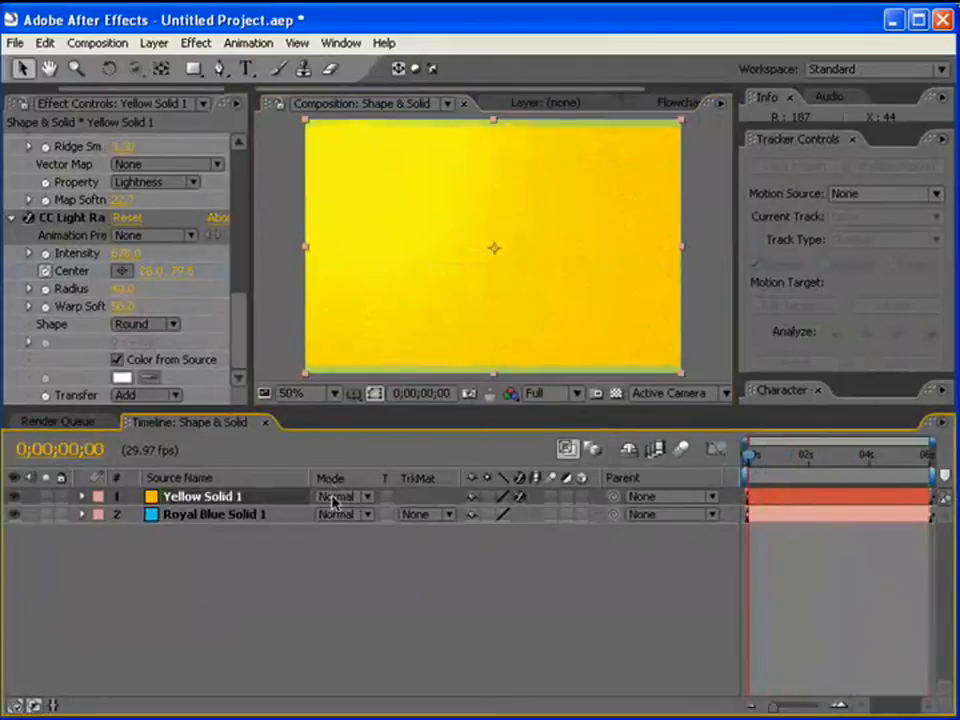
click(369, 500)
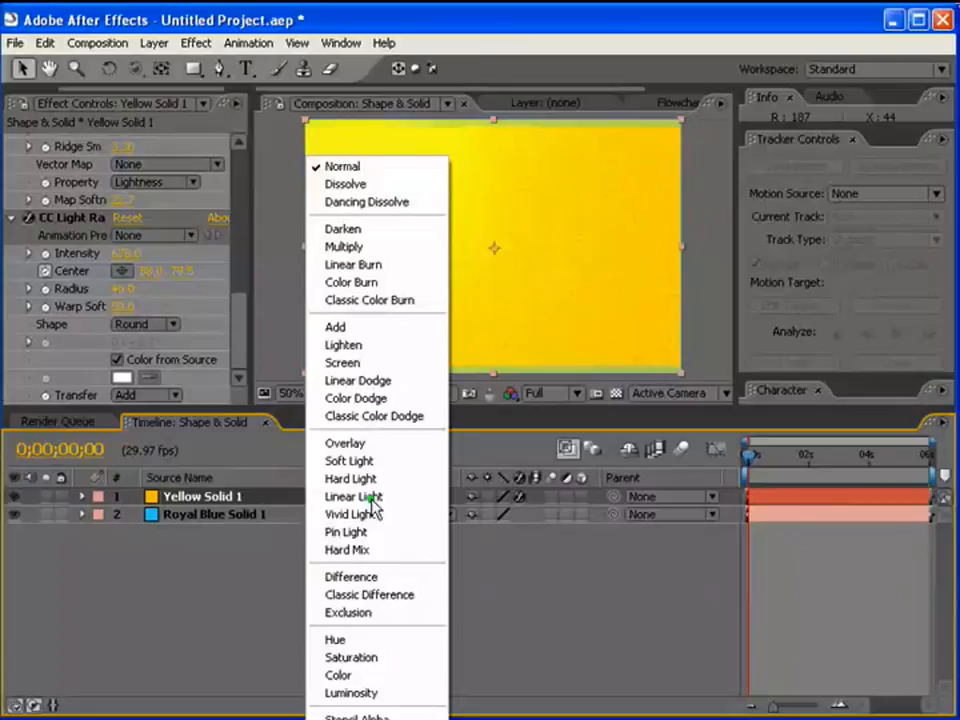
click(355, 445)
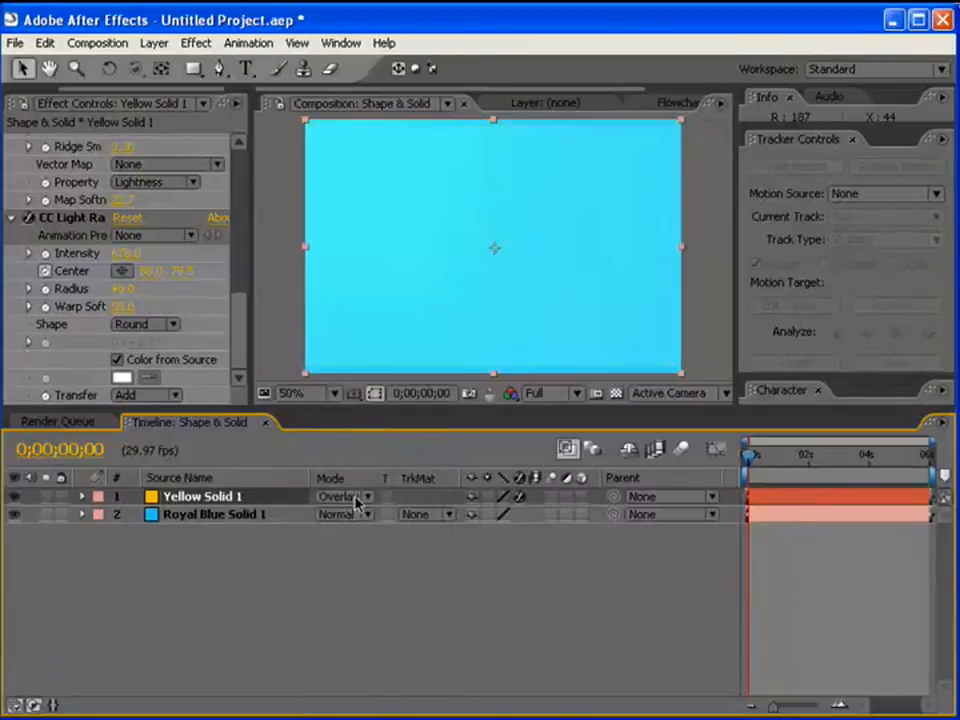
click(355, 500)
click(355, 459)
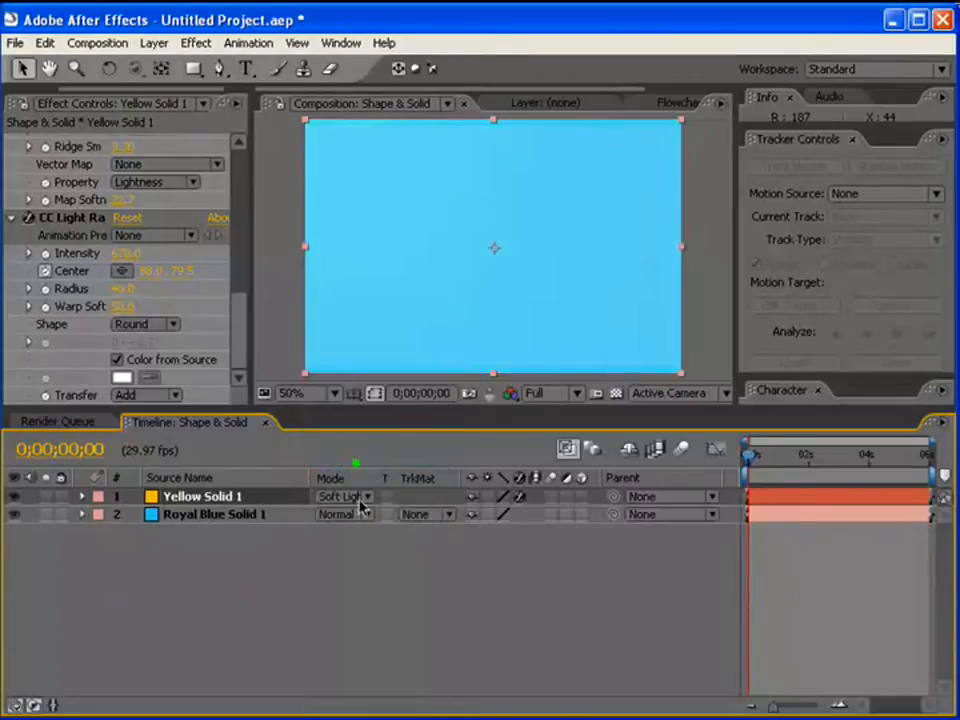
click(362, 497)
click(370, 495)
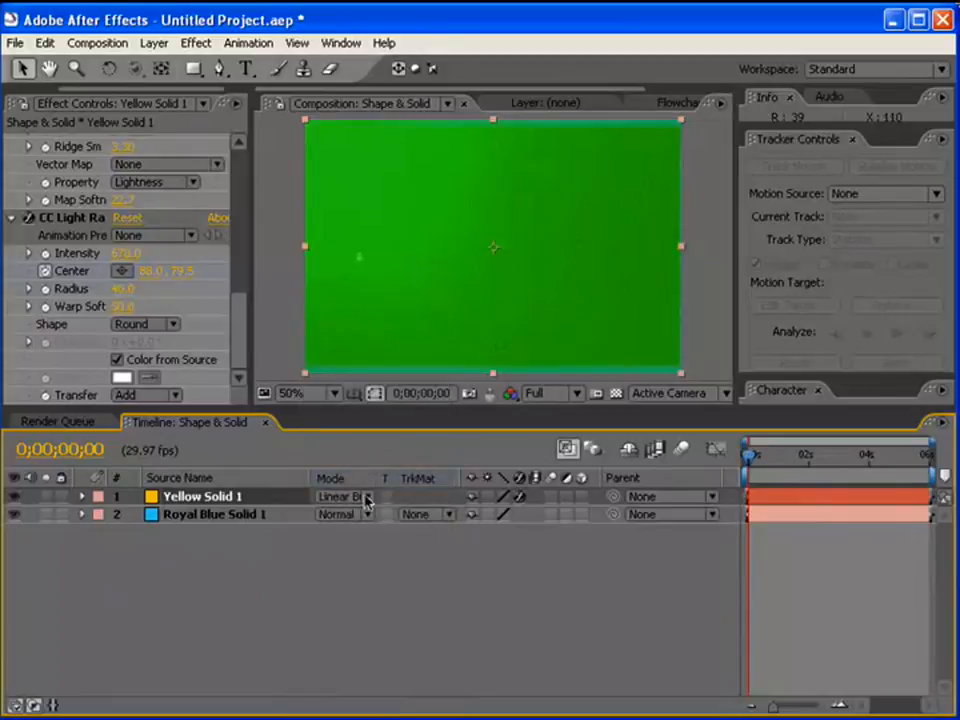
click(367, 499)
click(345, 246)
Start importing a file into the project, open the Images Collection folder and show its contents as thumbnails.
scroll(50, 196, up, 10)
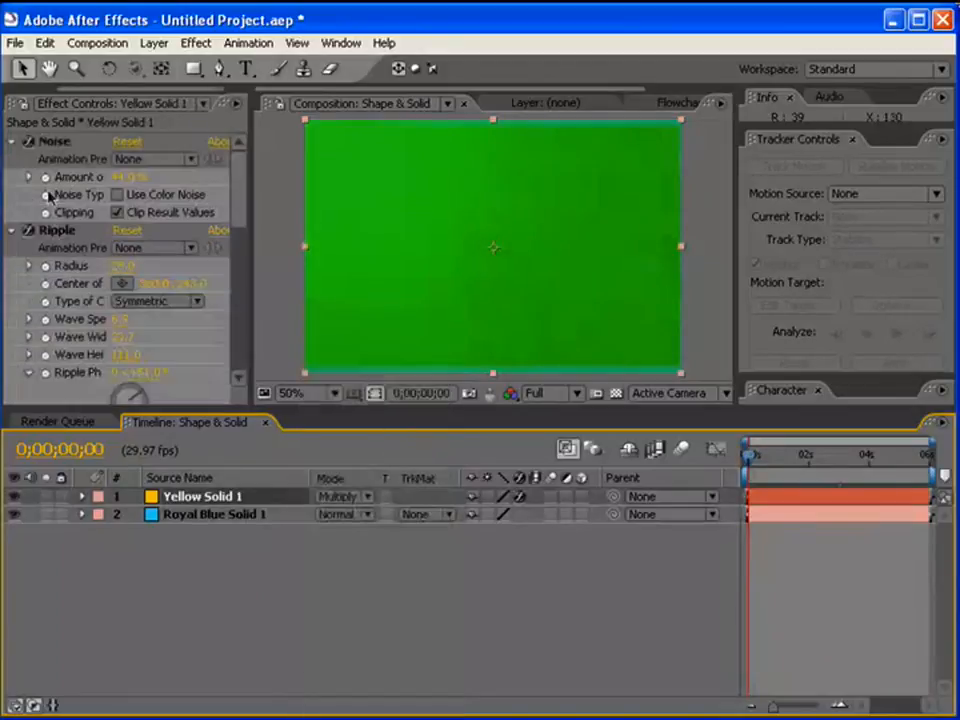
drag(130, 89, 46, 92)
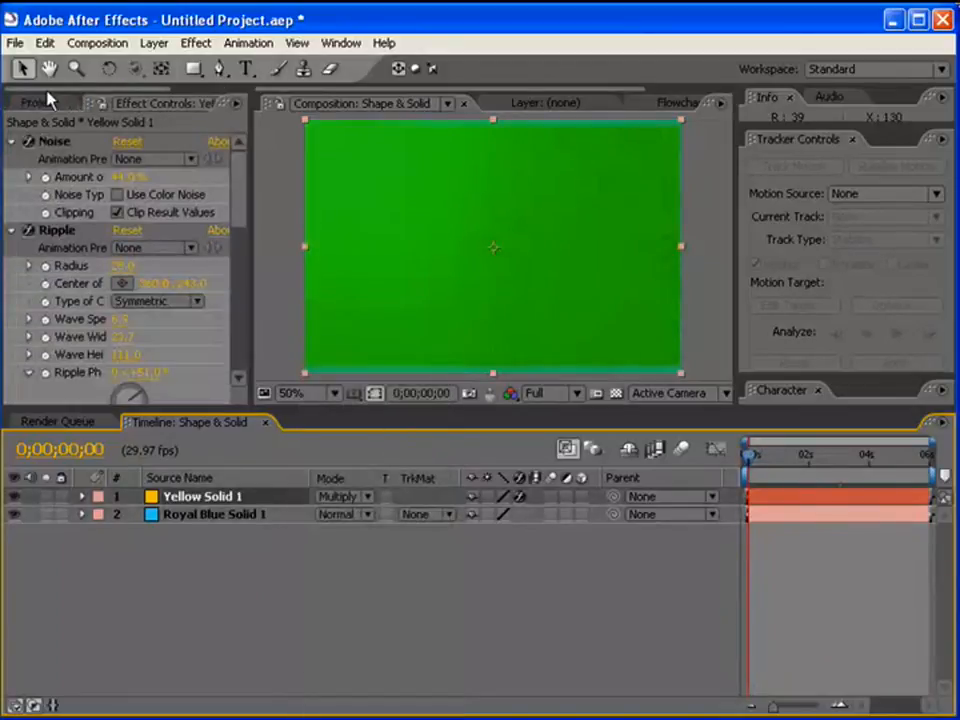
click(37, 104)
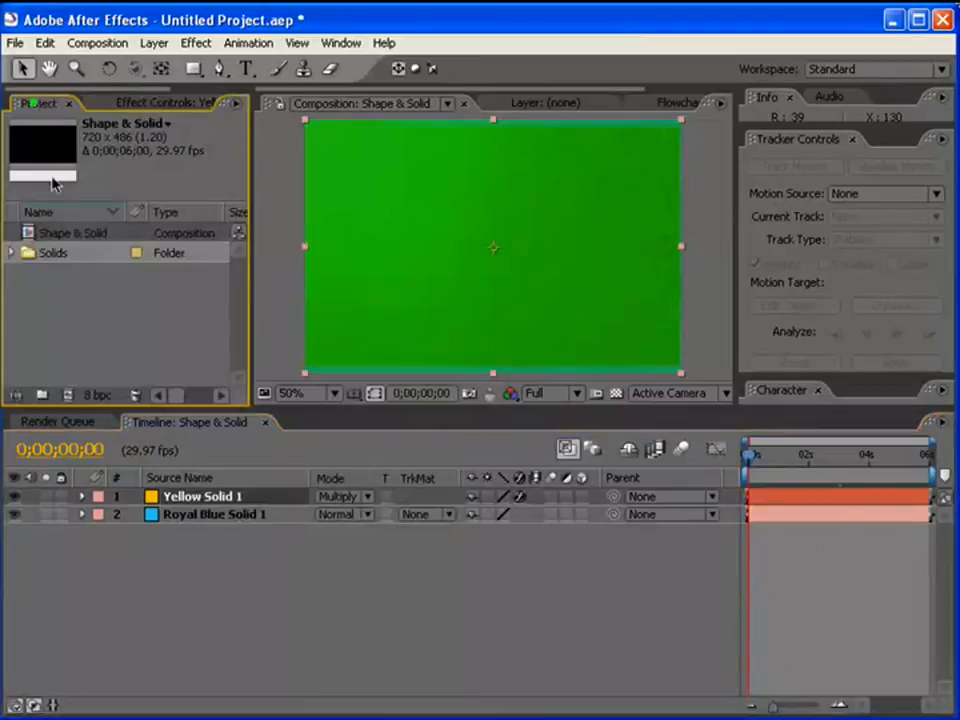
right_click(42, 282)
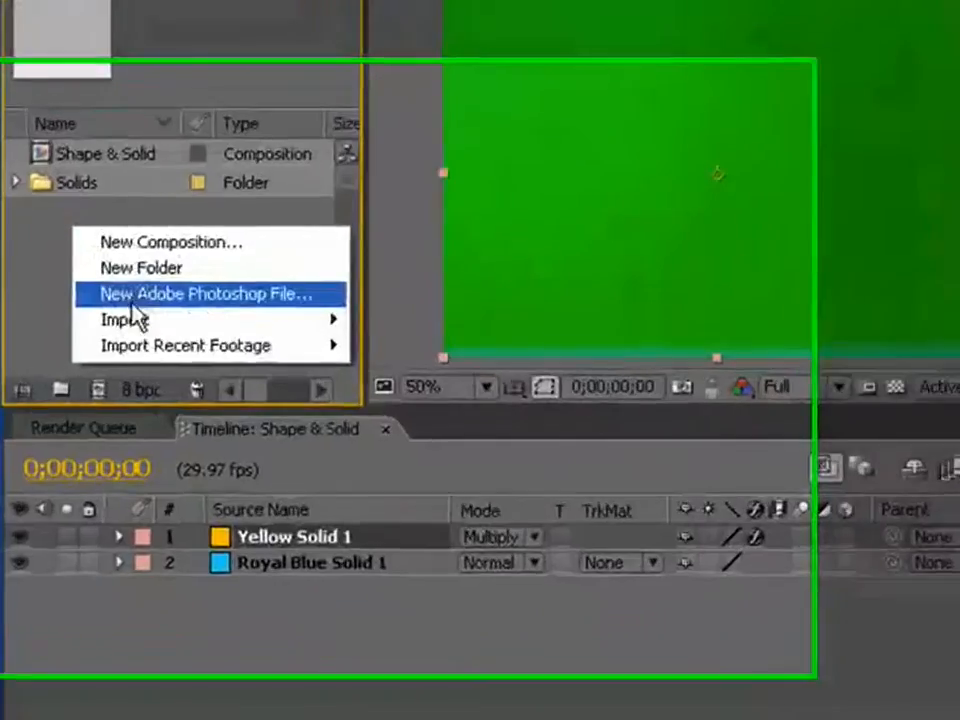
mouse_move(131, 319)
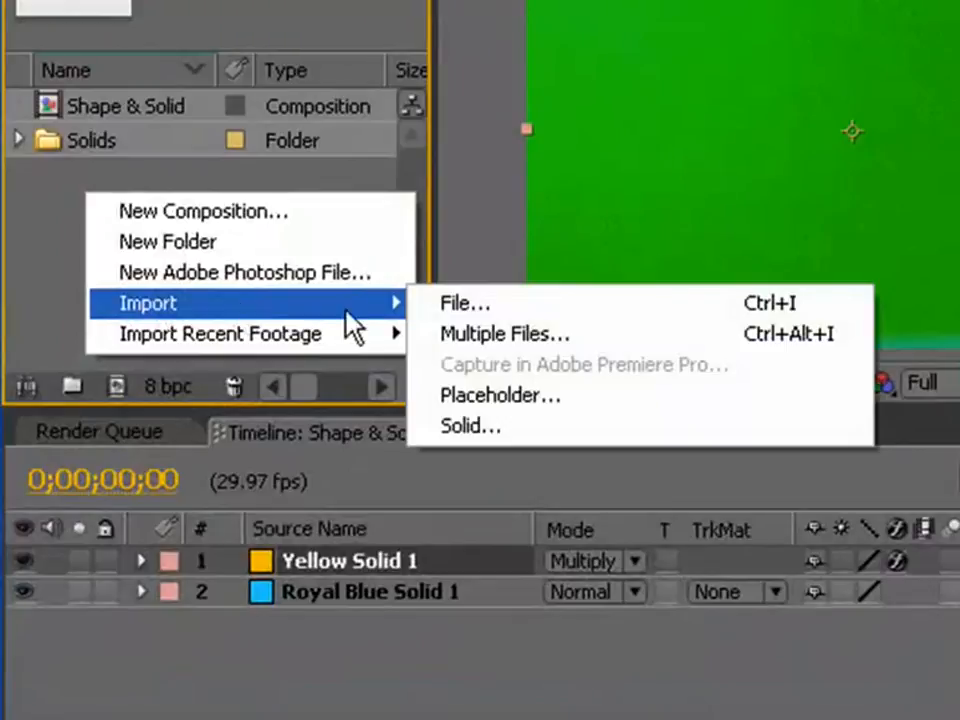
click(484, 304)
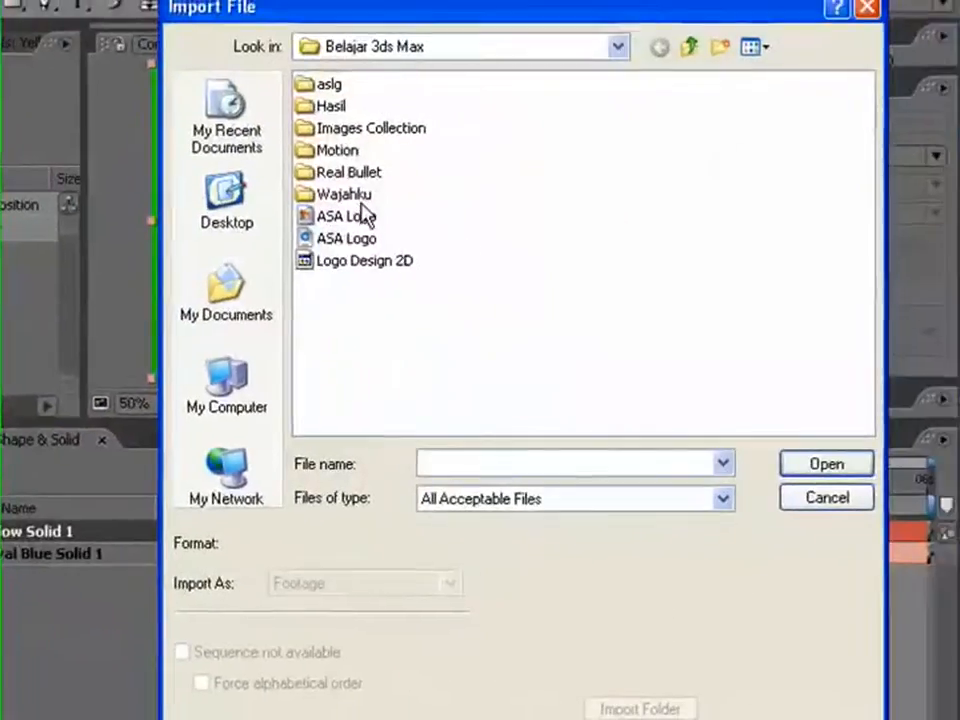
double_click(350, 129)
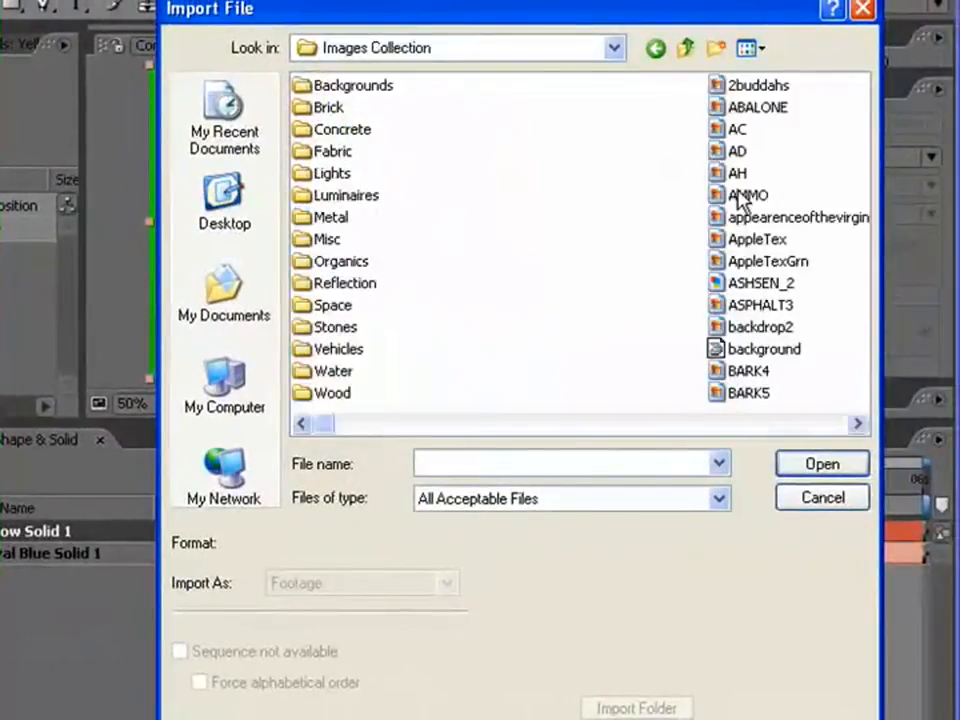
click(761, 48)
click(795, 75)
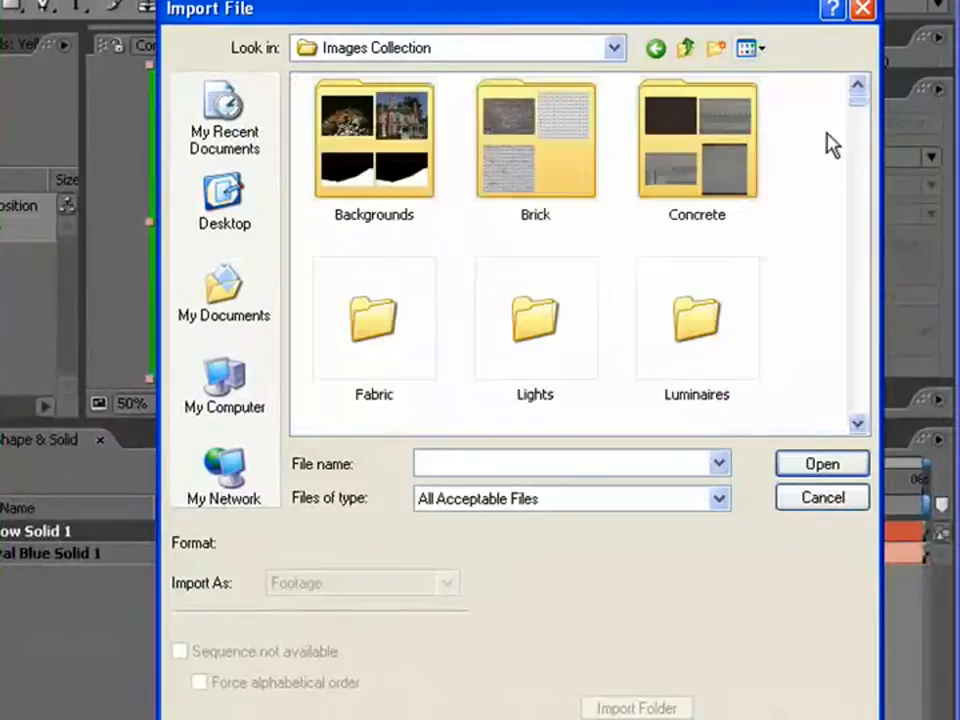
Import the red AppleTex image into the project.
click(862, 112)
drag(864, 123, 866, 129)
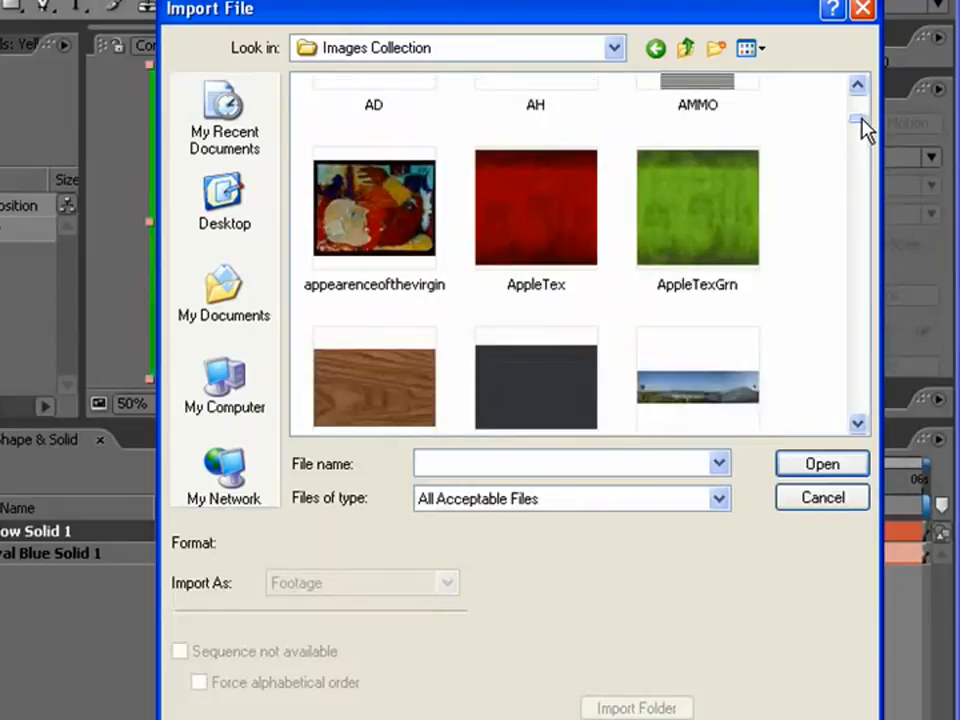
click(525, 208)
click(821, 463)
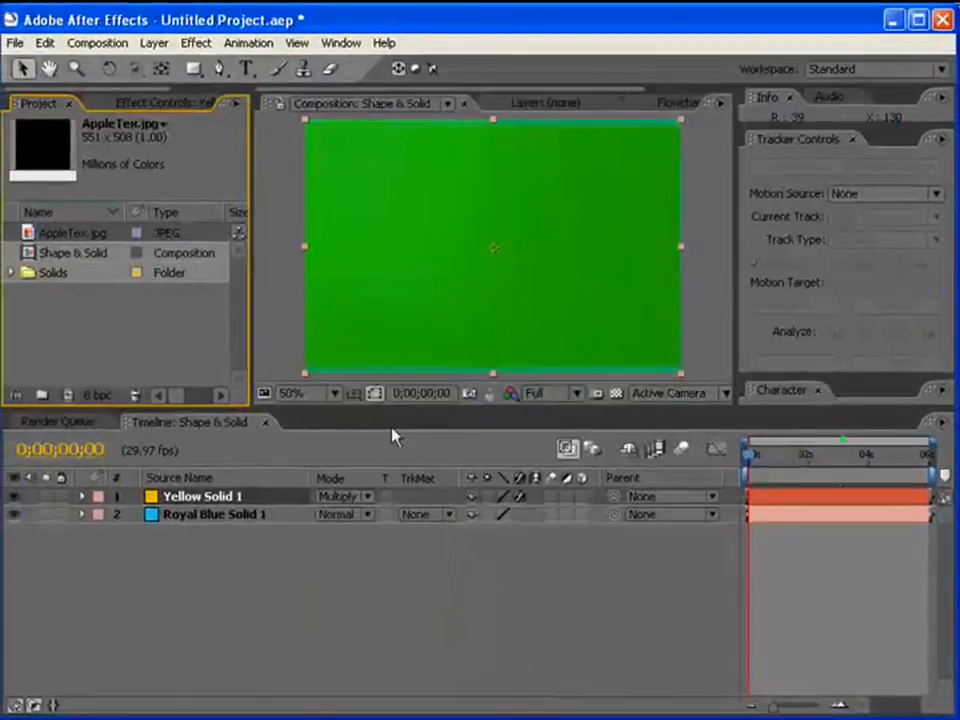
Add AppleTex.jpg above the yellow solid in the composition and widen it to cover the whole frame.
drag(30, 234, 88, 380)
drag(88, 465, 97, 512)
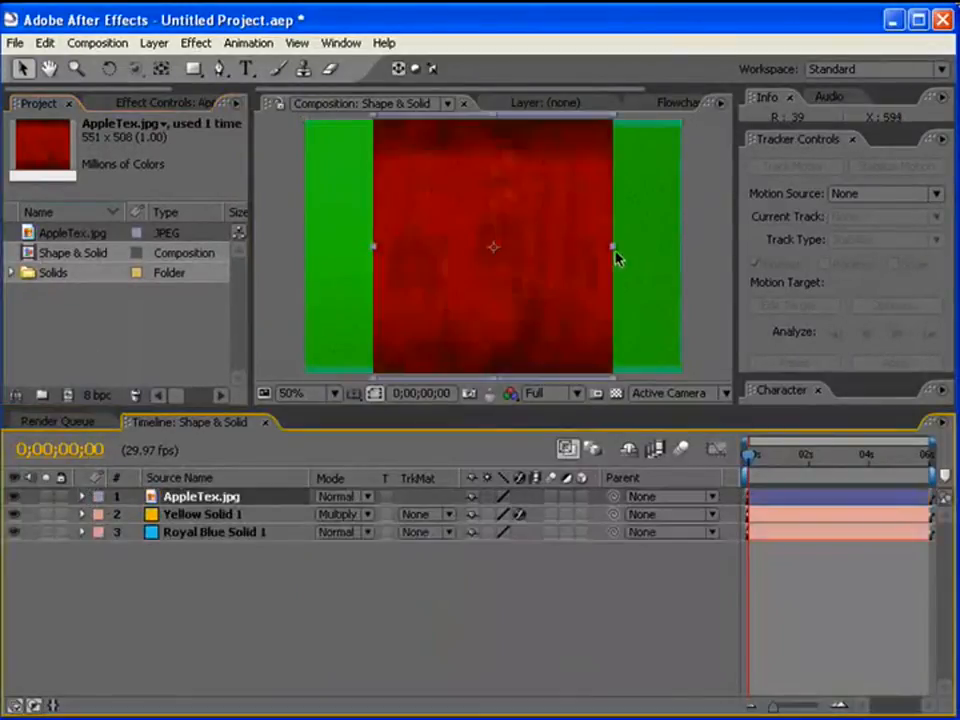
drag(617, 253, 823, 257)
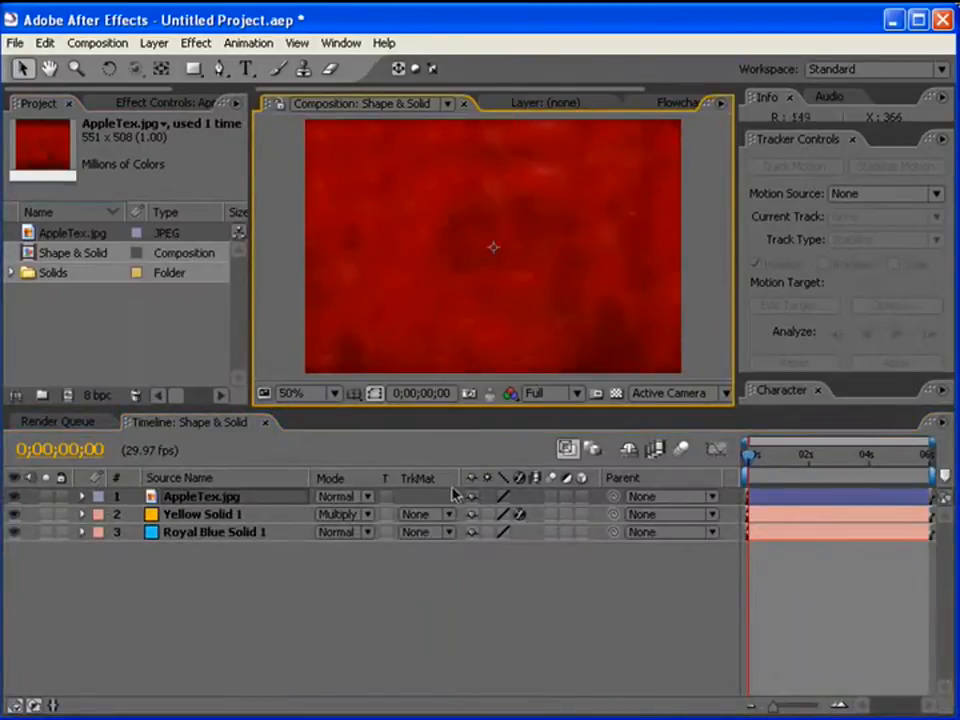
Set the AppleTex layer's blending mode to Darken and move it below the Royal Blue solid.
click(367, 496)
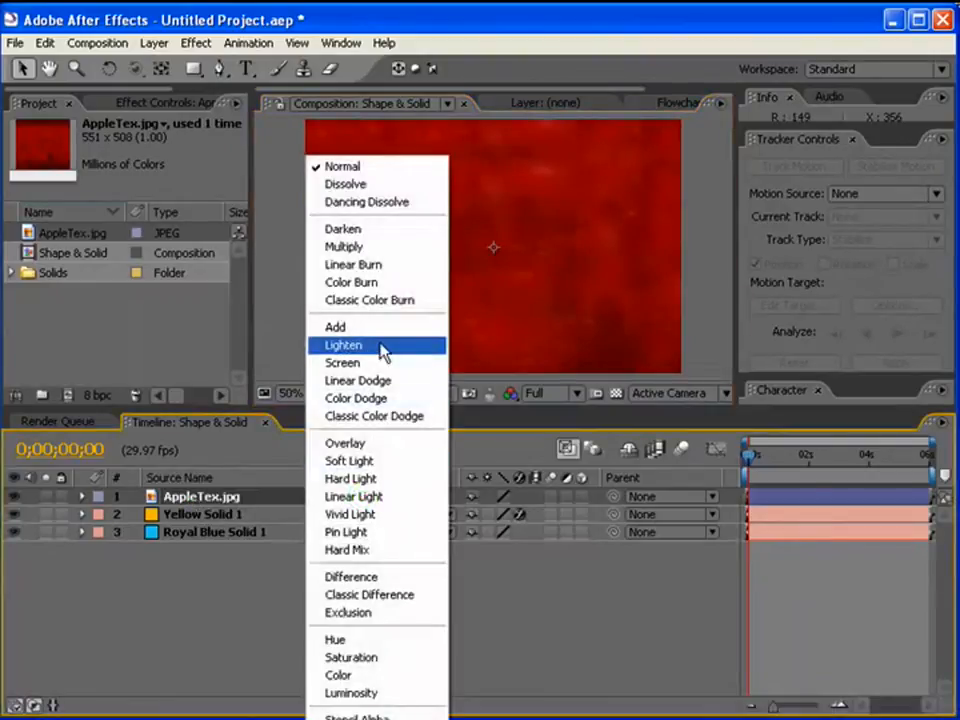
click(381, 232)
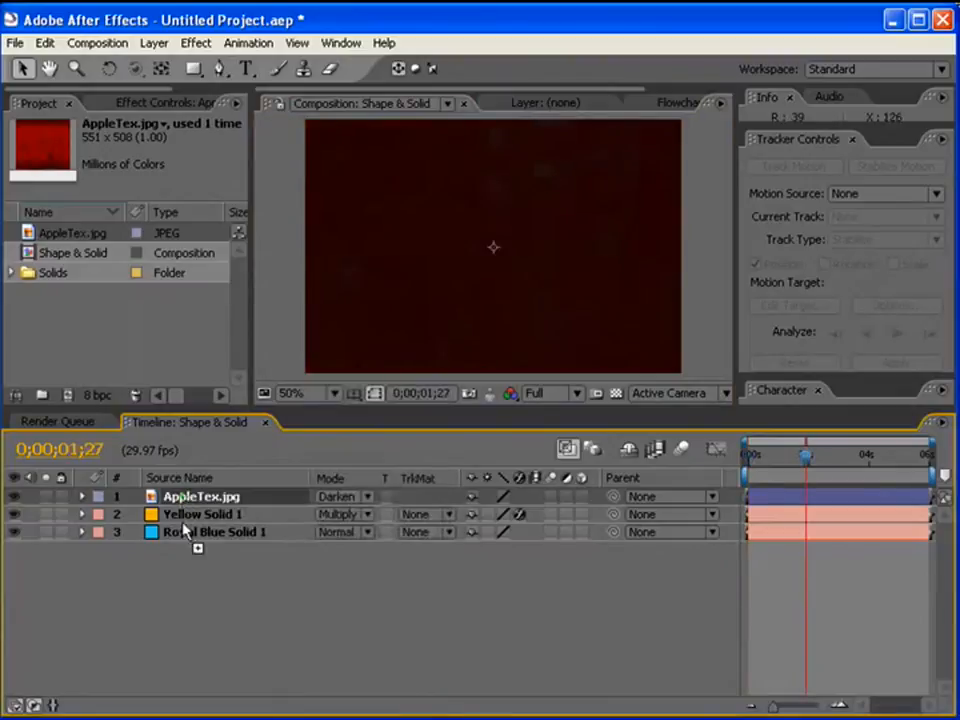
drag(183, 532, 176, 568)
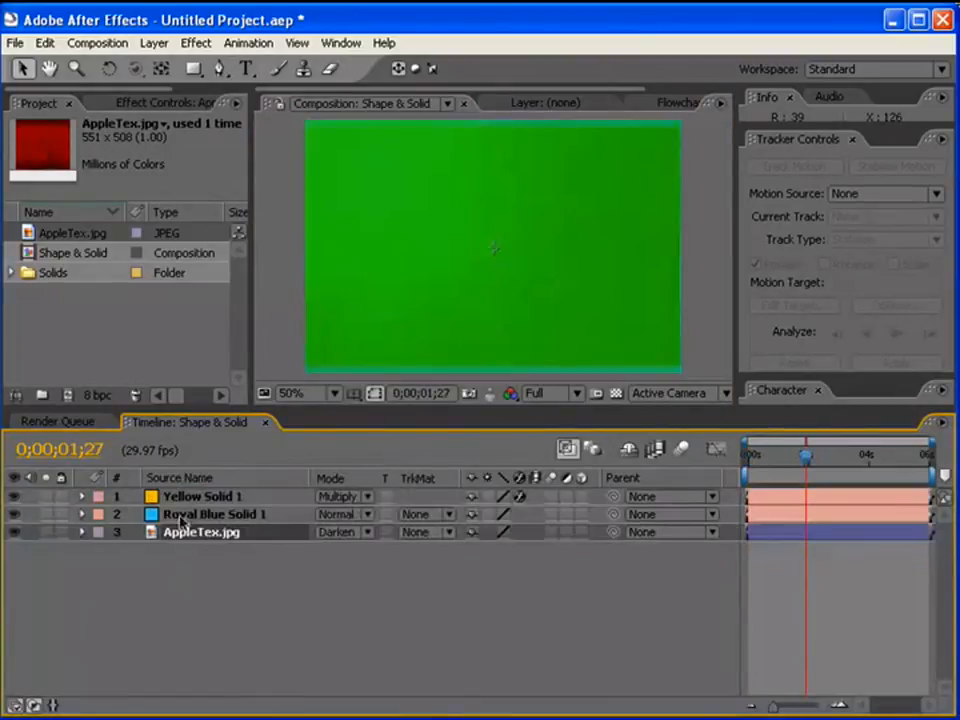
Set the Royal Blue solid's blending mode to Lighten and check the composition at 0;00;02;11.
click(181, 516)
click(340, 514)
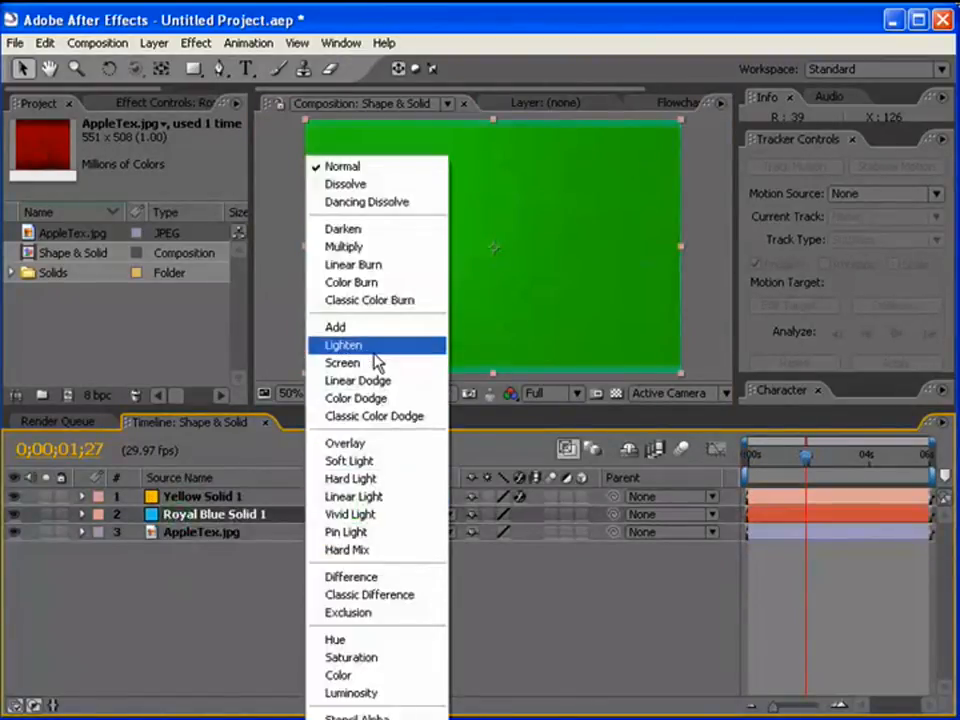
click(374, 350)
mouse_move(812, 465)
mouse_down()
mouse_move(896, 459)
mouse_move(743, 458)
mouse_move(818, 456)
mouse_up()
Preview the composition with the AppleTex layer in Normal mode, and set that layer's blending mode to Add.
click(338, 532)
click(280, 124)
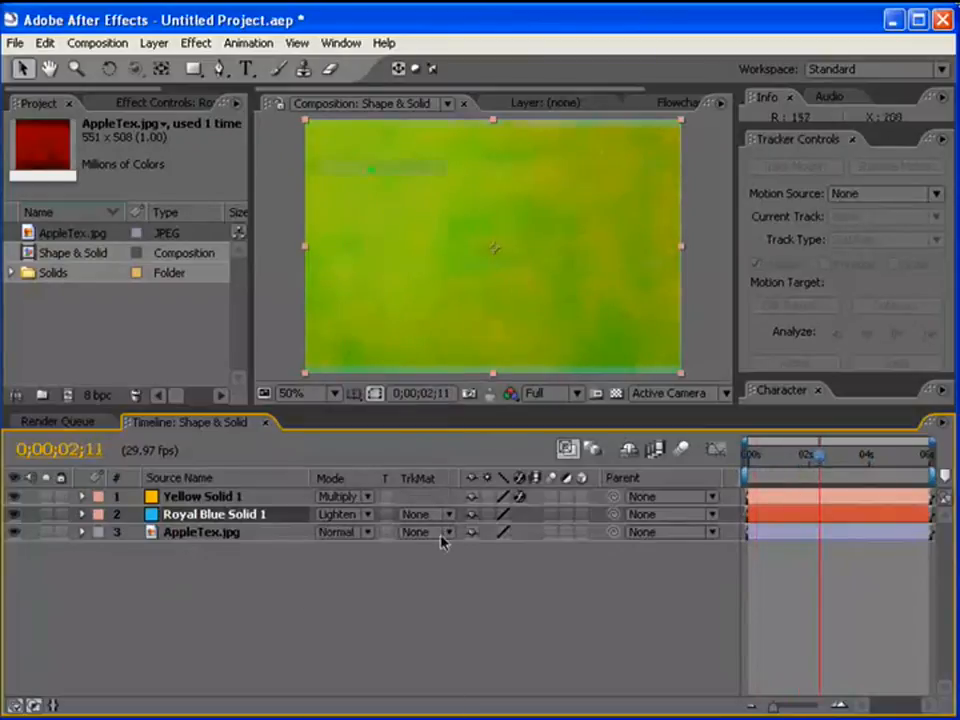
click(588, 621)
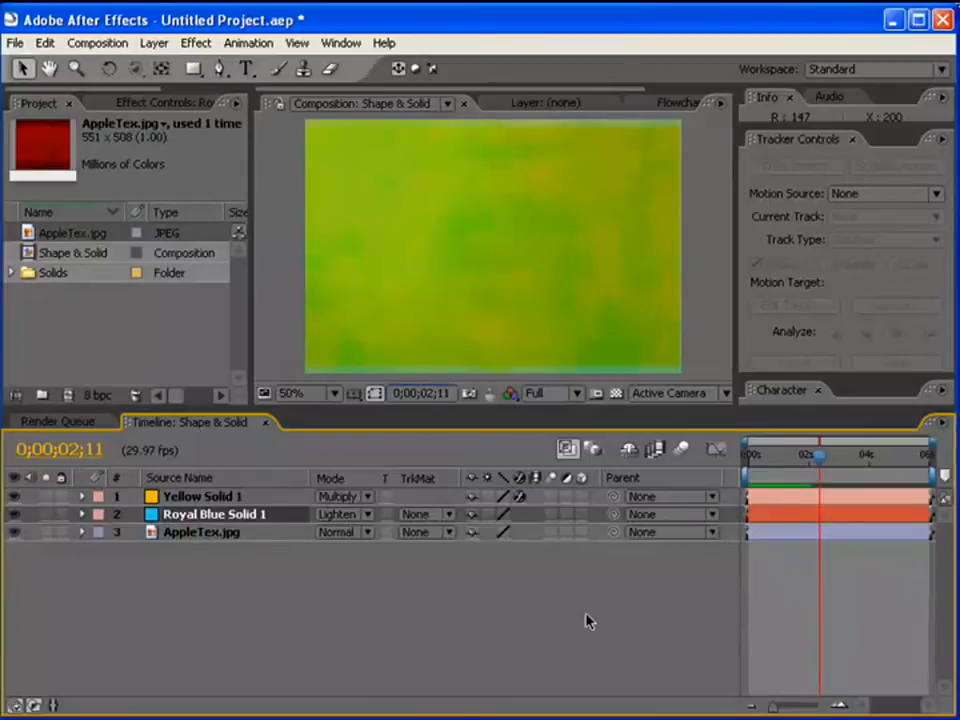
click(333, 534)
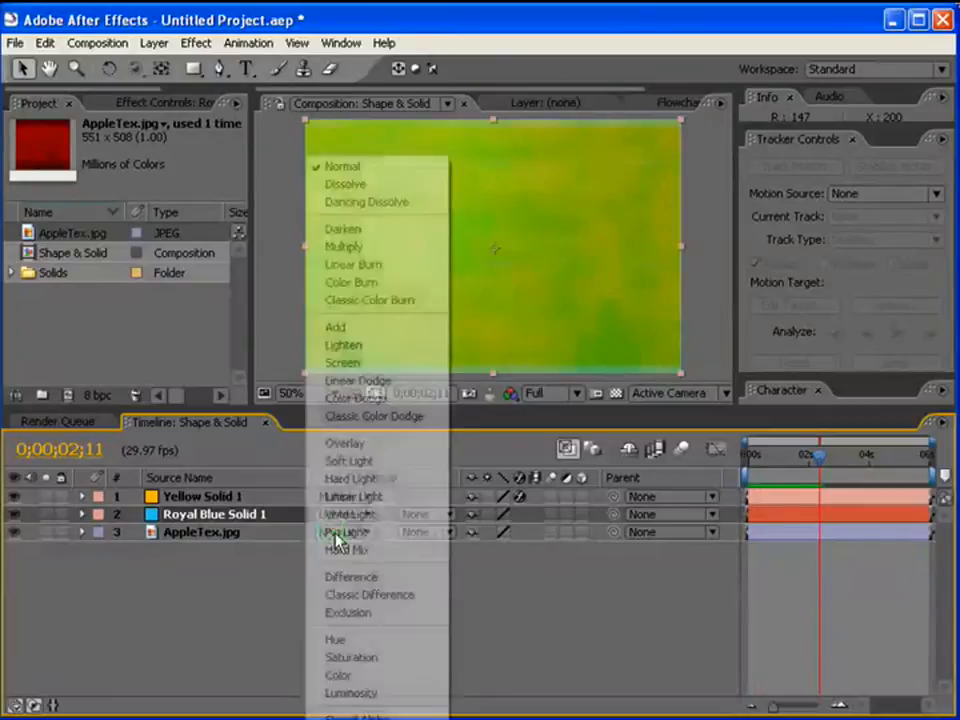
click(378, 329)
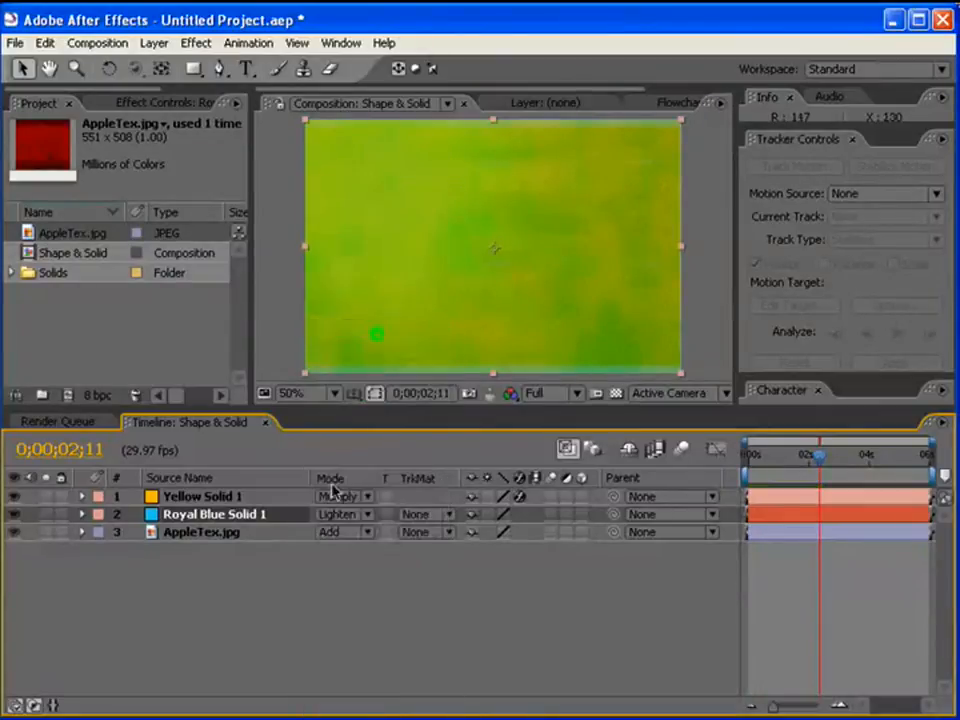
Create a new composition-sized yellow solid layer, 720 x 486 pixels, named Yellow Solid 2.
right_click(180, 585)
mouse_move(214, 593)
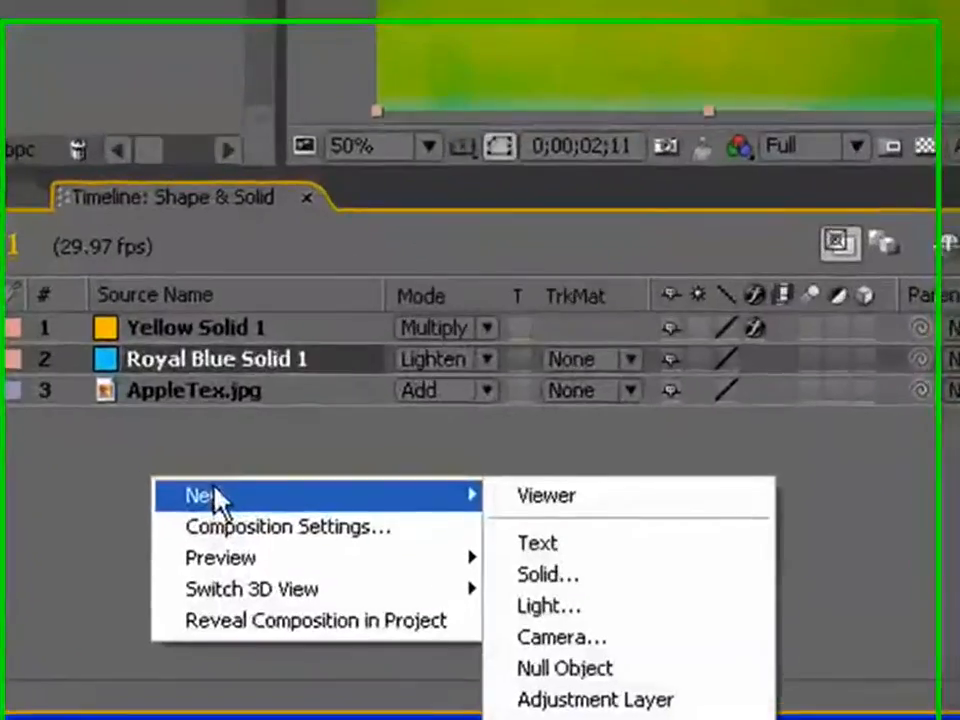
right_click(3, 458)
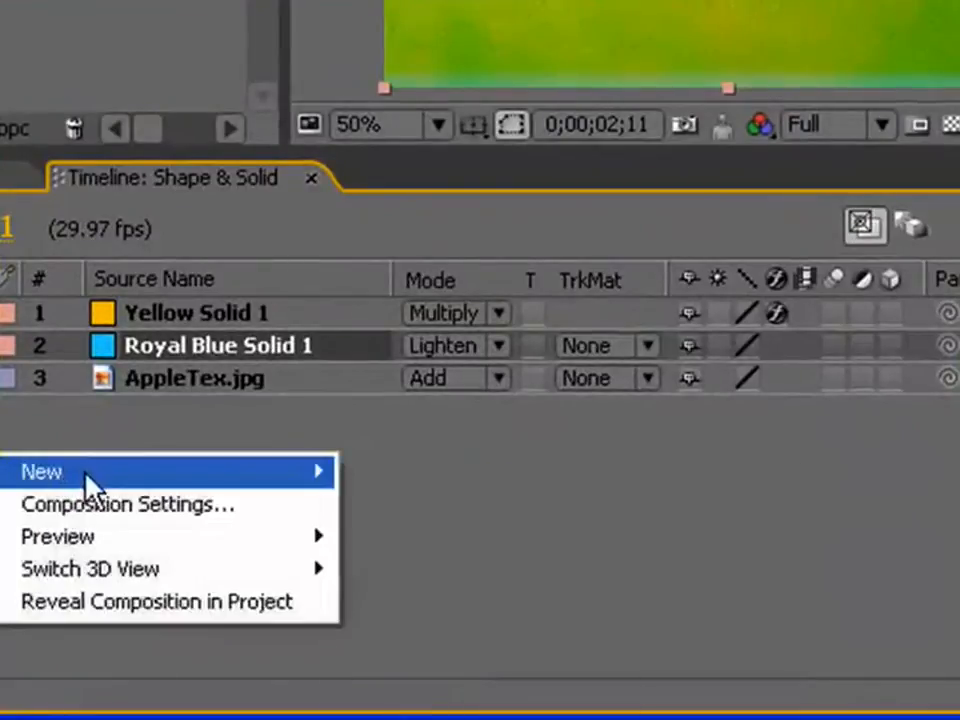
mouse_move(86, 482)
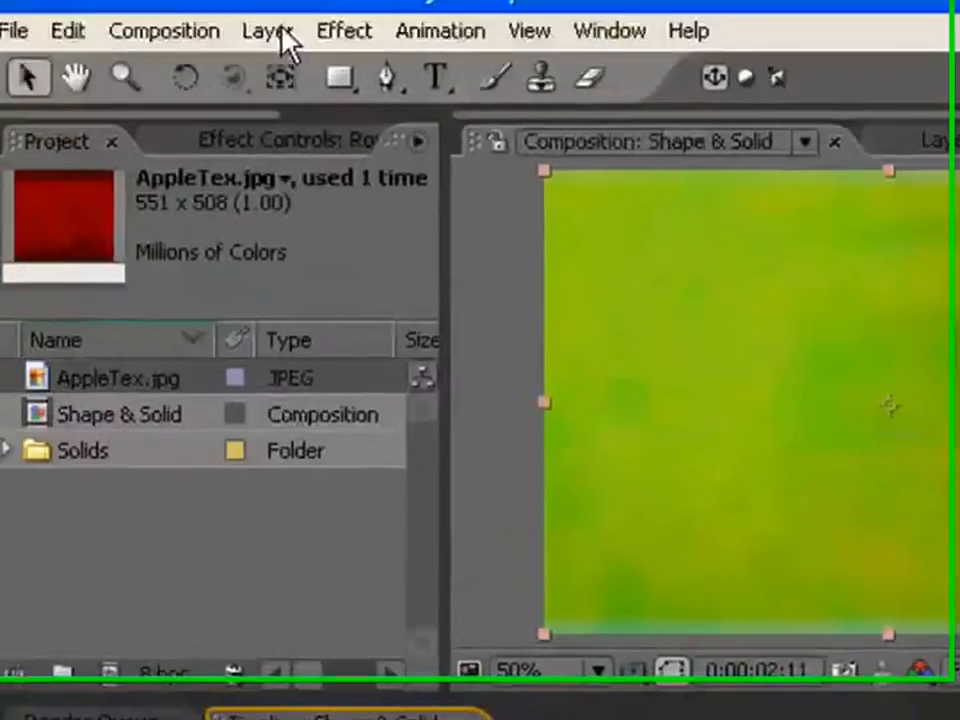
click(279, 32)
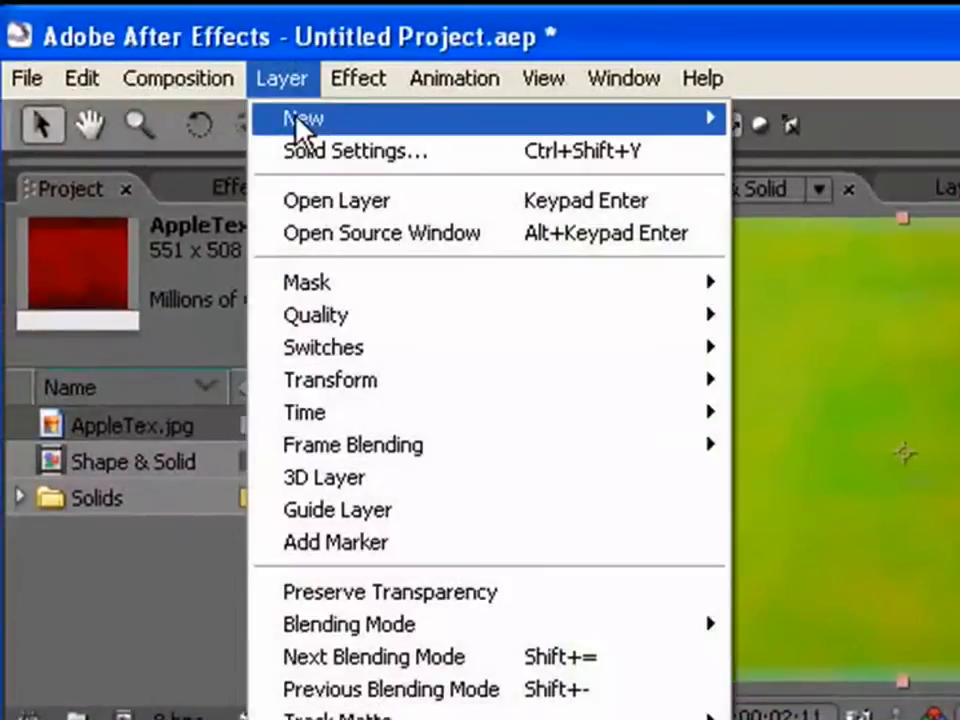
mouse_move(300, 129)
click(740, 145)
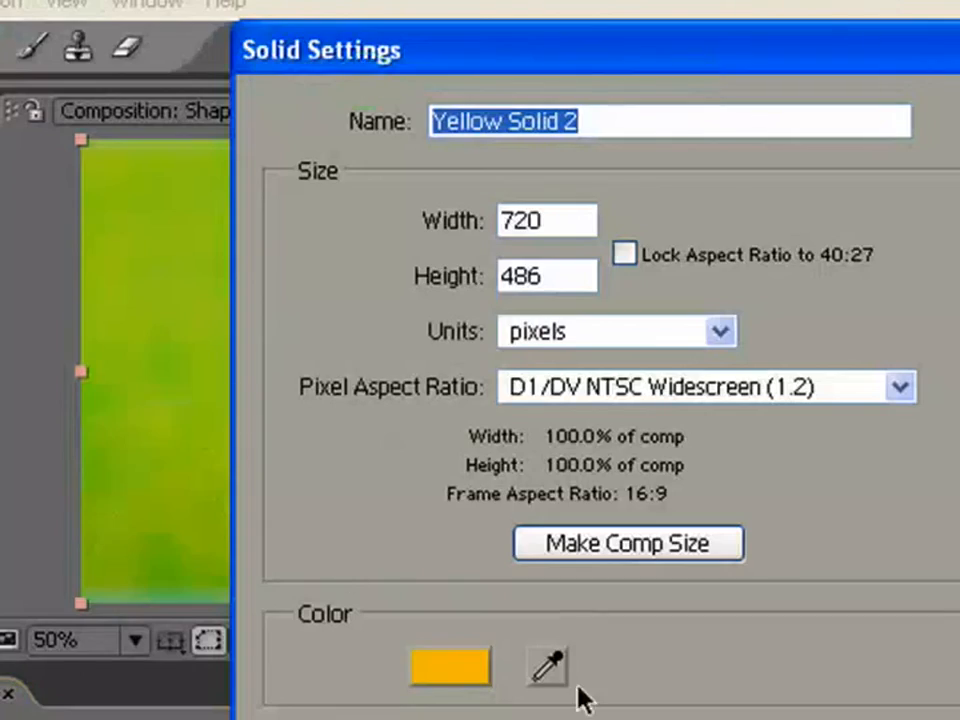
click(676, 640)
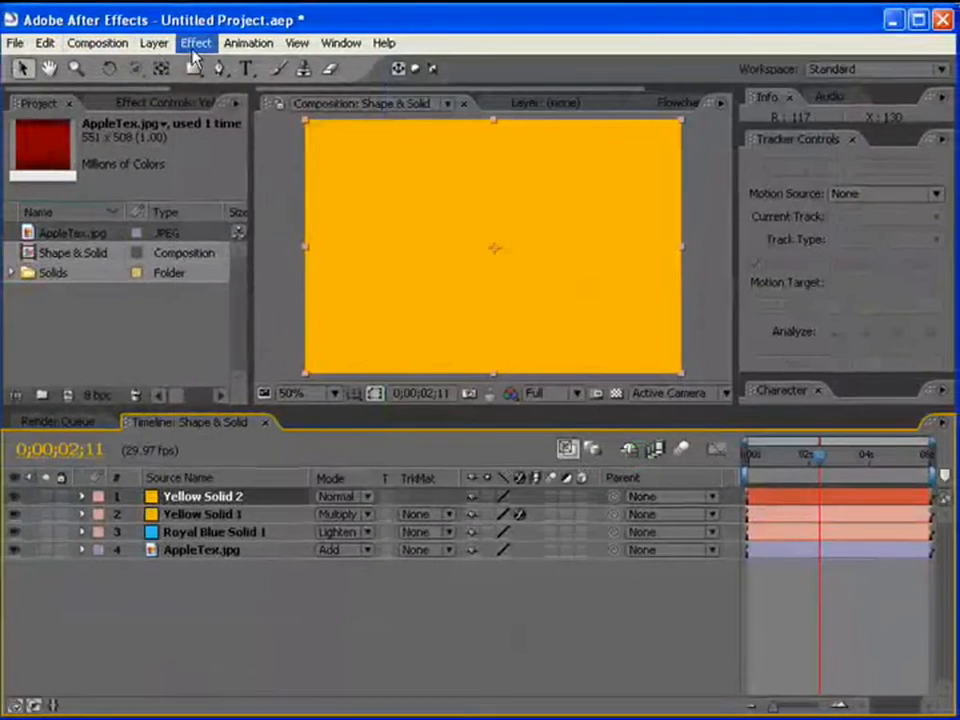
Apply a Ramp effect to Yellow Solid 2 and set its start color to dark gold, 9A6D00.
click(196, 43)
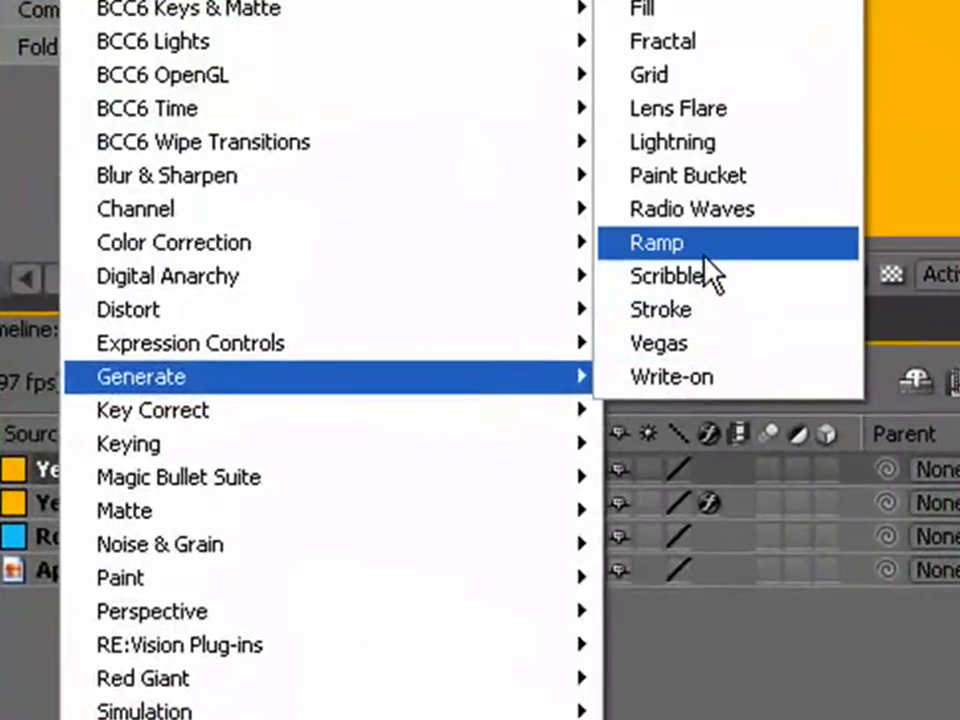
click(500, 378)
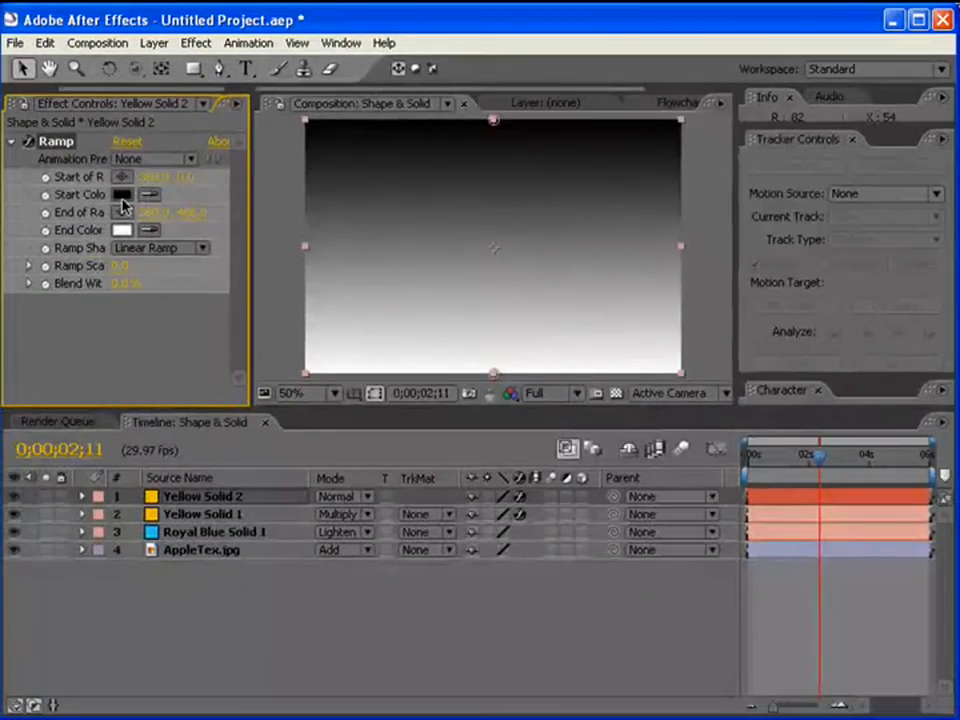
click(121, 195)
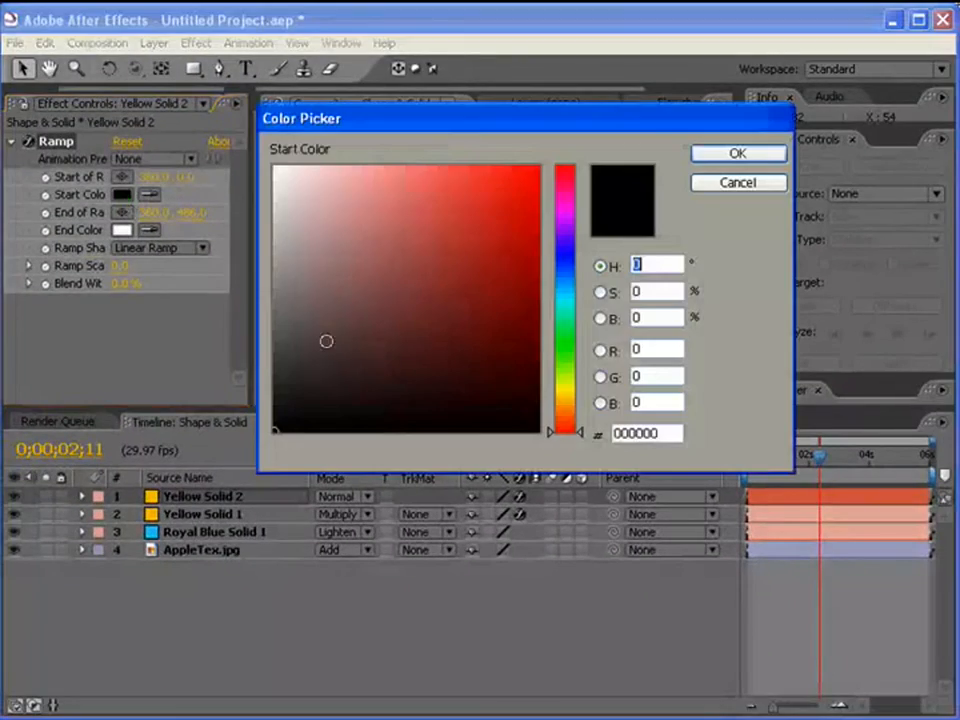
drag(578, 405, 578, 401)
mouse_move(521, 317)
mouse_down()
mouse_move(545, 249)
mouse_move(540, 270)
mouse_up()
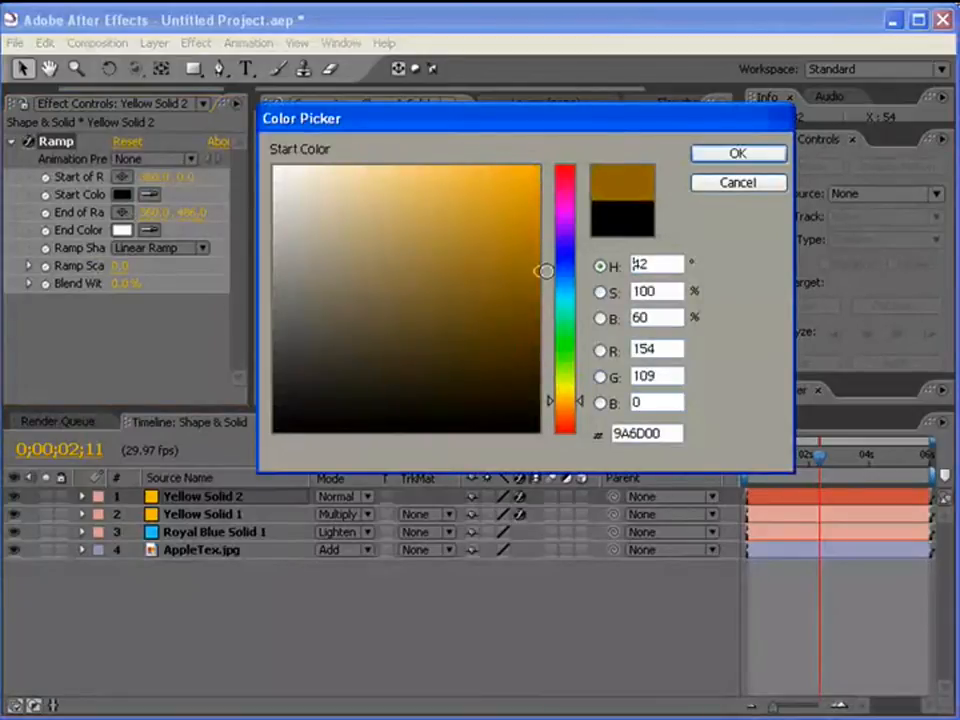
click(737, 153)
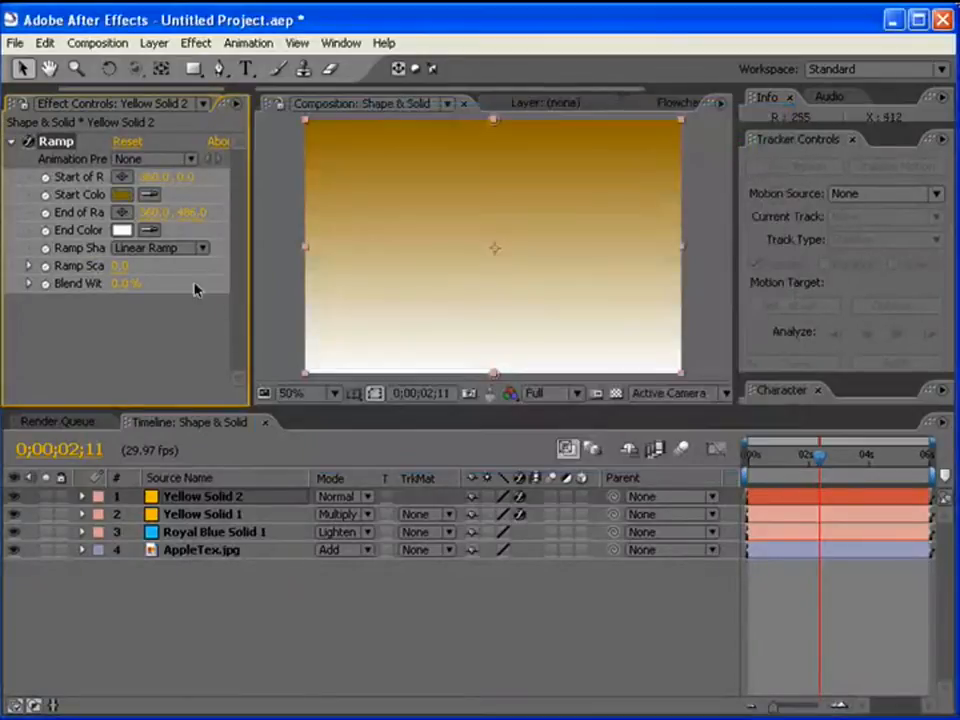
Set the Ramp effect's end color on Yellow Solid 2 to a very dark reddish brown.
click(122, 230)
drag(522, 333, 540, 397)
click(735, 156)
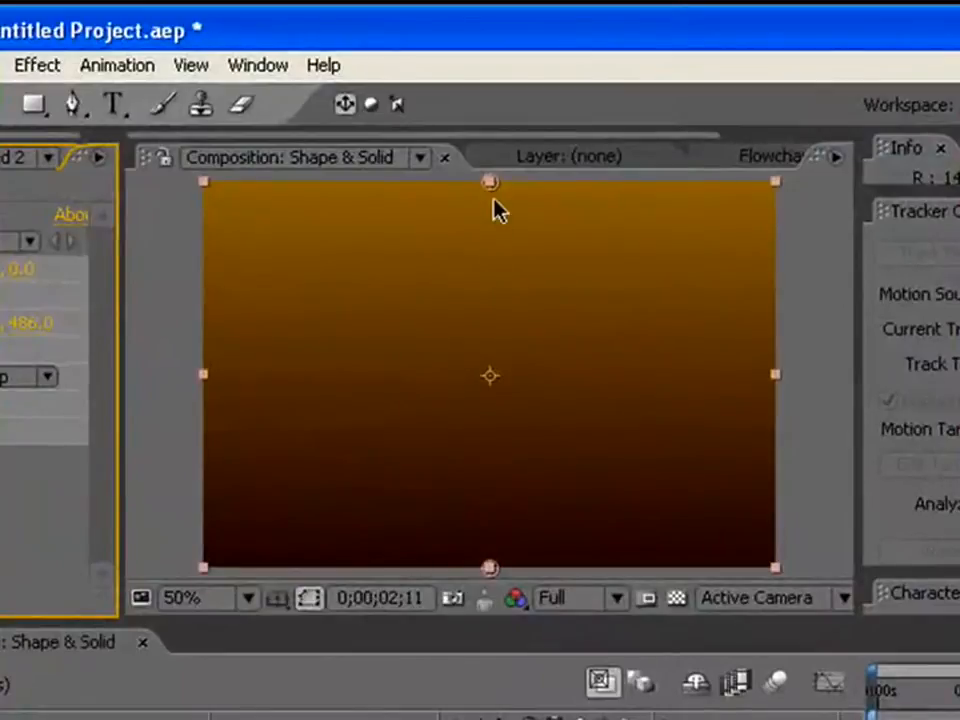
Angle the ramp on Yellow Solid 2 by placing its start at -204, 528 and its end at 642, 72.
drag(491, 193, 510, 178)
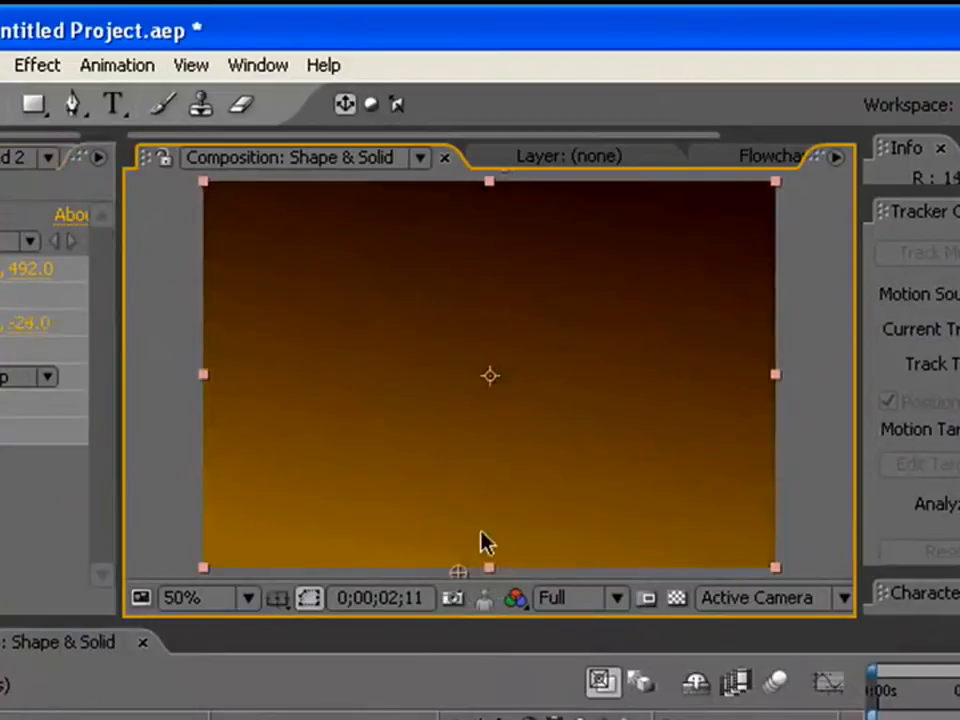
drag(458, 572, 236, 540)
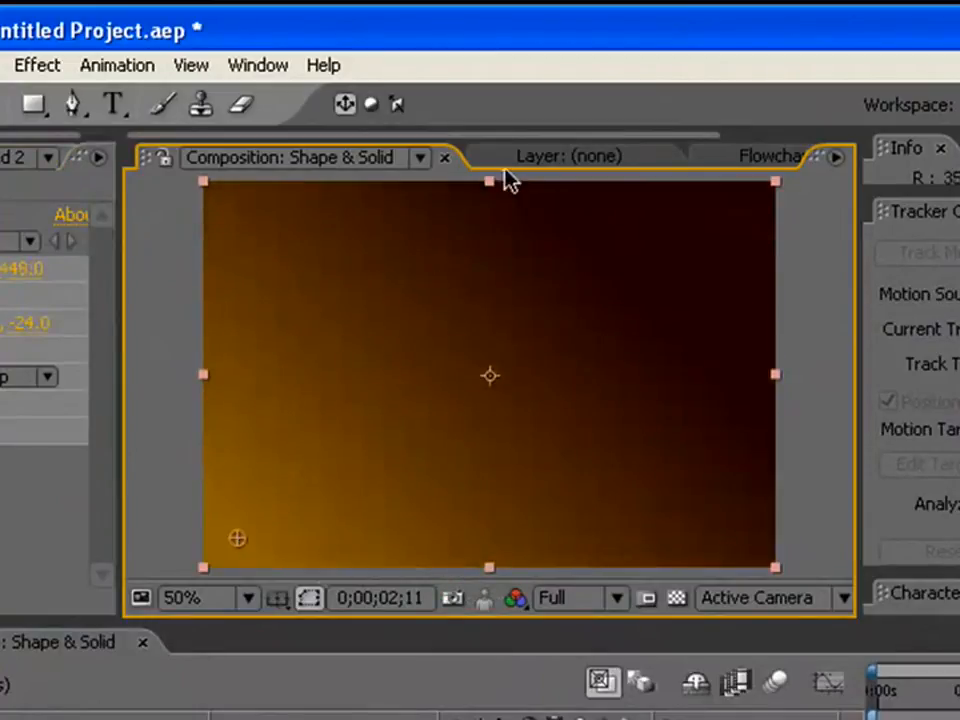
drag(506, 182, 711, 247)
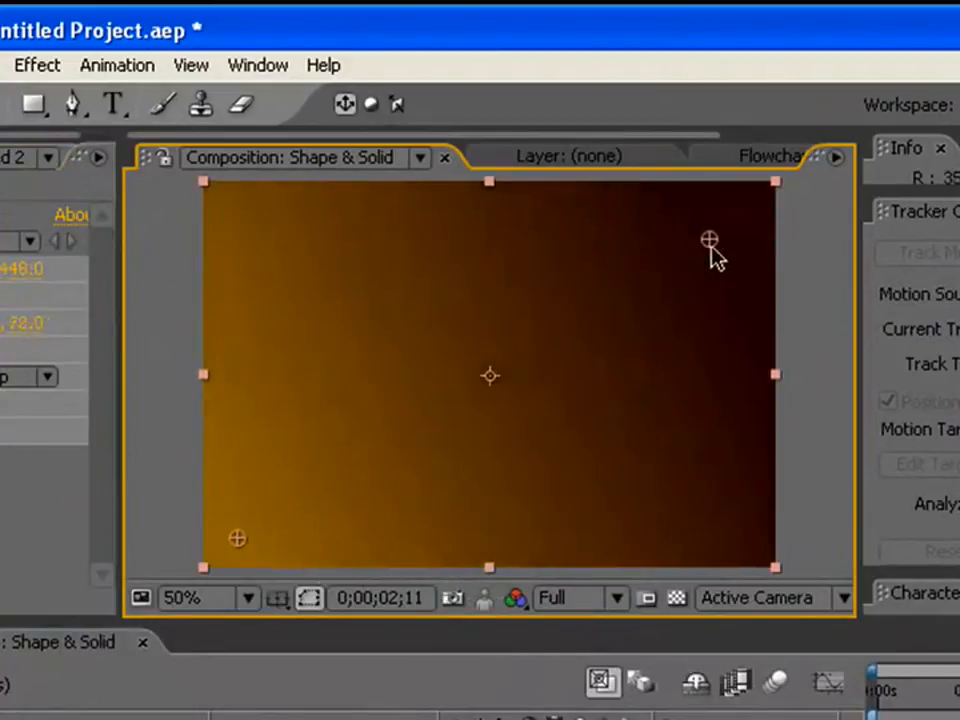
drag(237, 538, 80, 597)
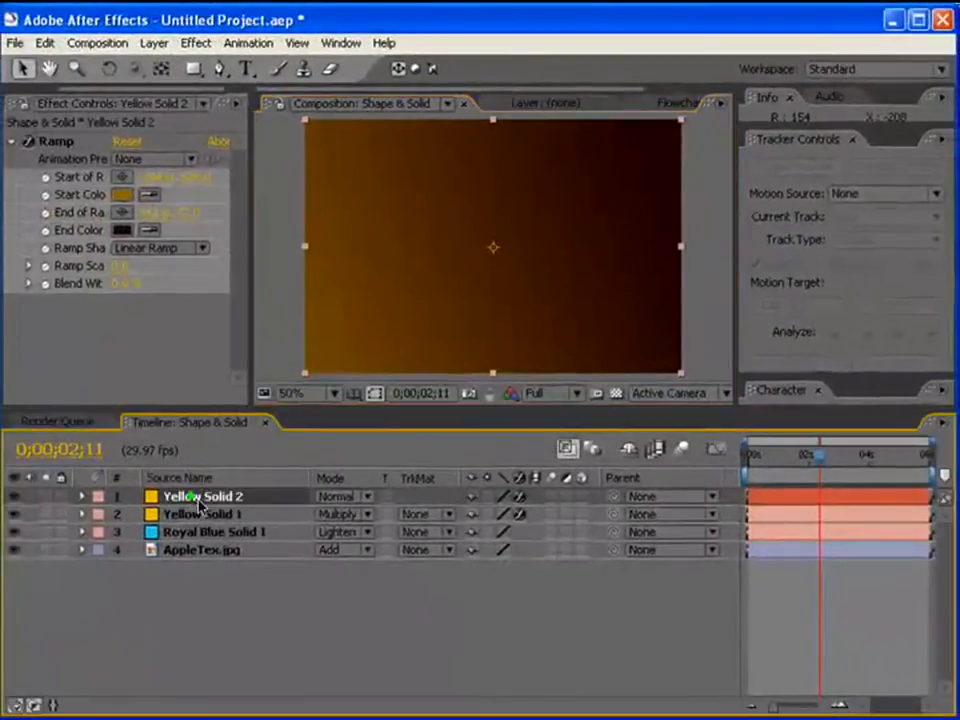
Place Yellow Solid 2 beneath all other layers, duplicate it and move the duplicate to the top of the layer stack.
drag(199, 497, 199, 589)
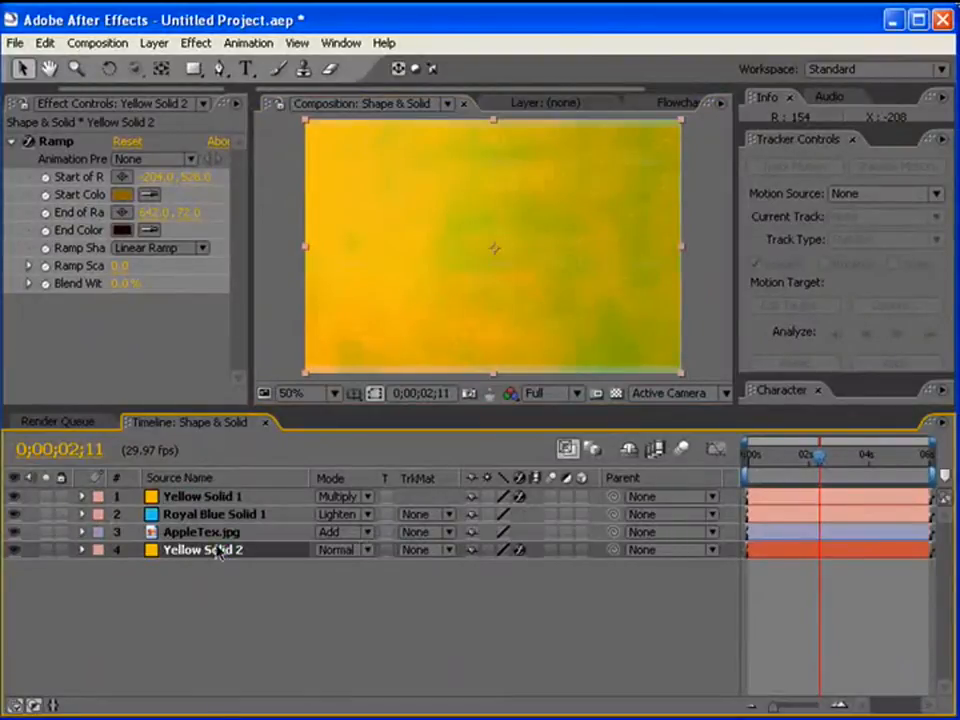
click(45, 43)
click(100, 226)
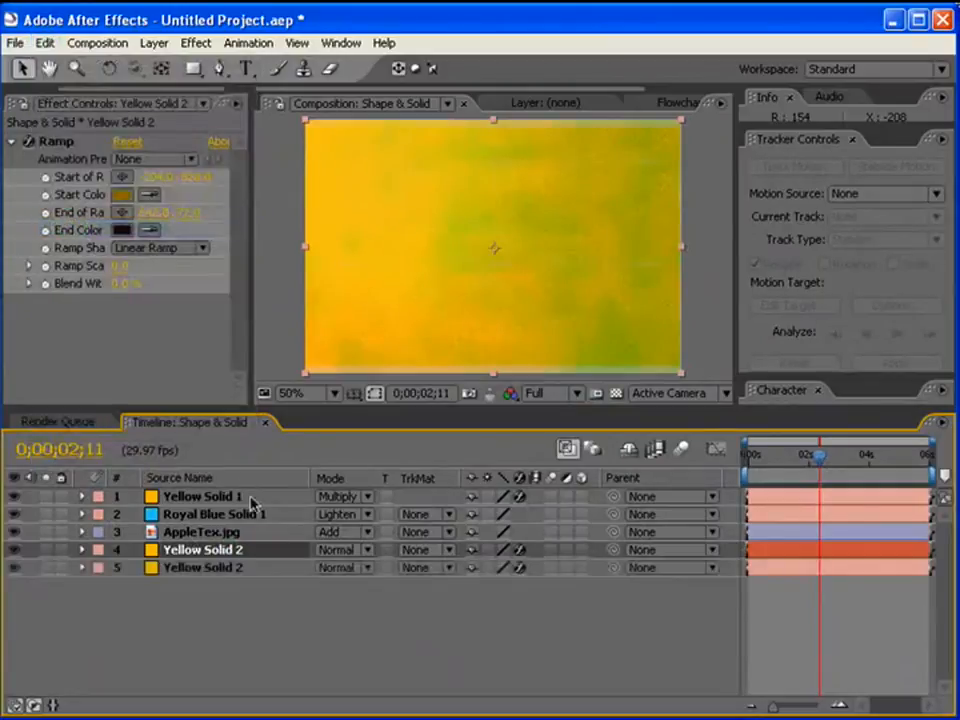
drag(198, 560, 212, 495)
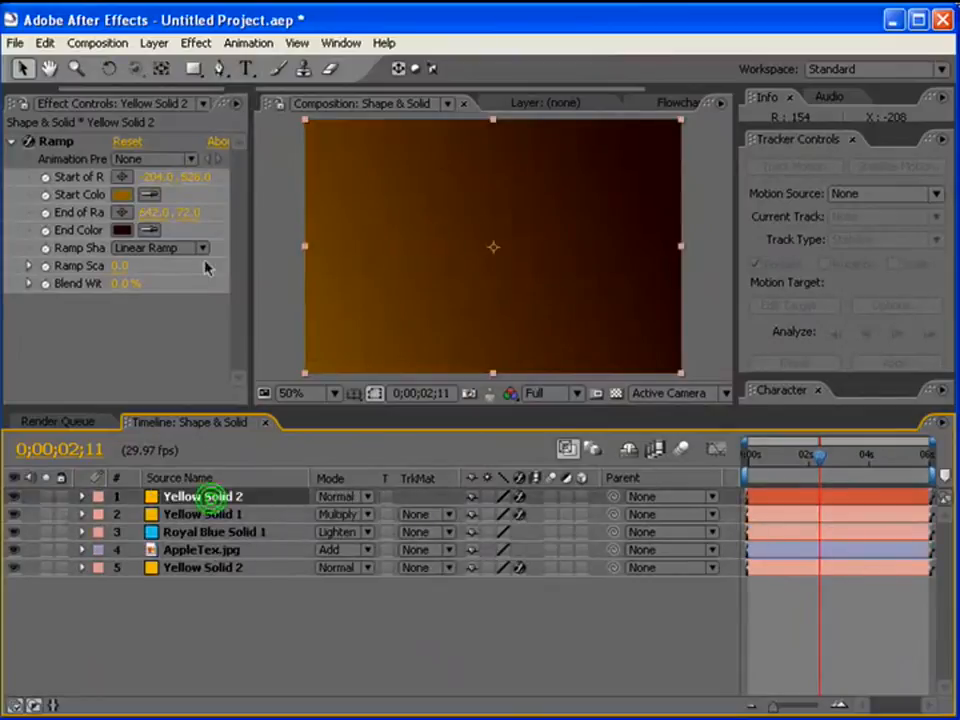
Add a full-frame elliptical mask to the topmost Yellow Solid 2 layer and set the mask mode to Subtract.
click(193, 72)
drag(197, 78, 238, 92)
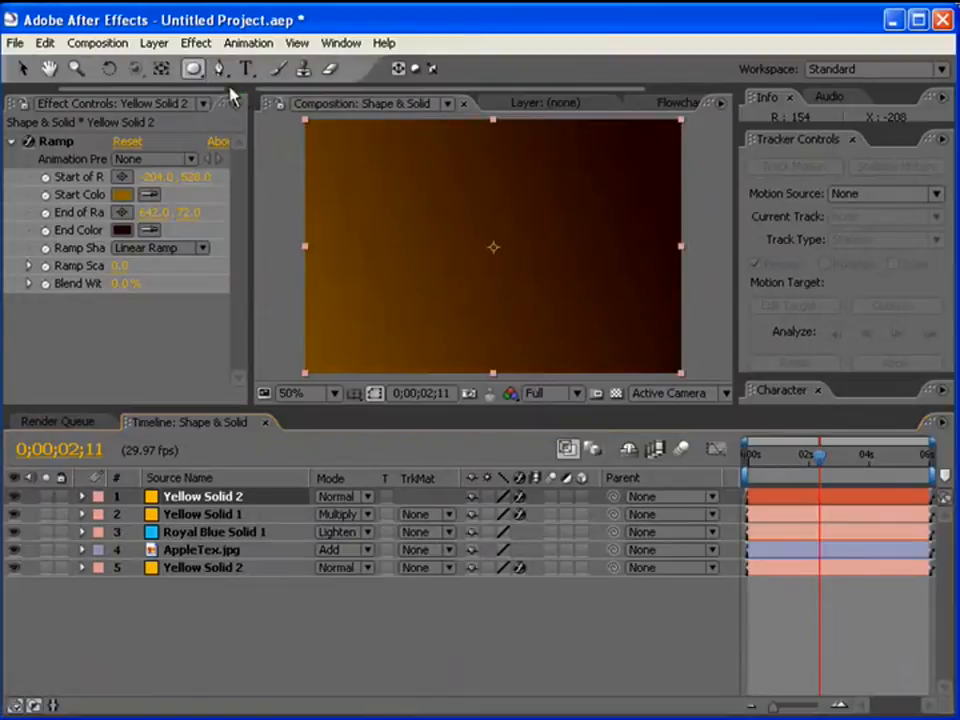
double_click(193, 72)
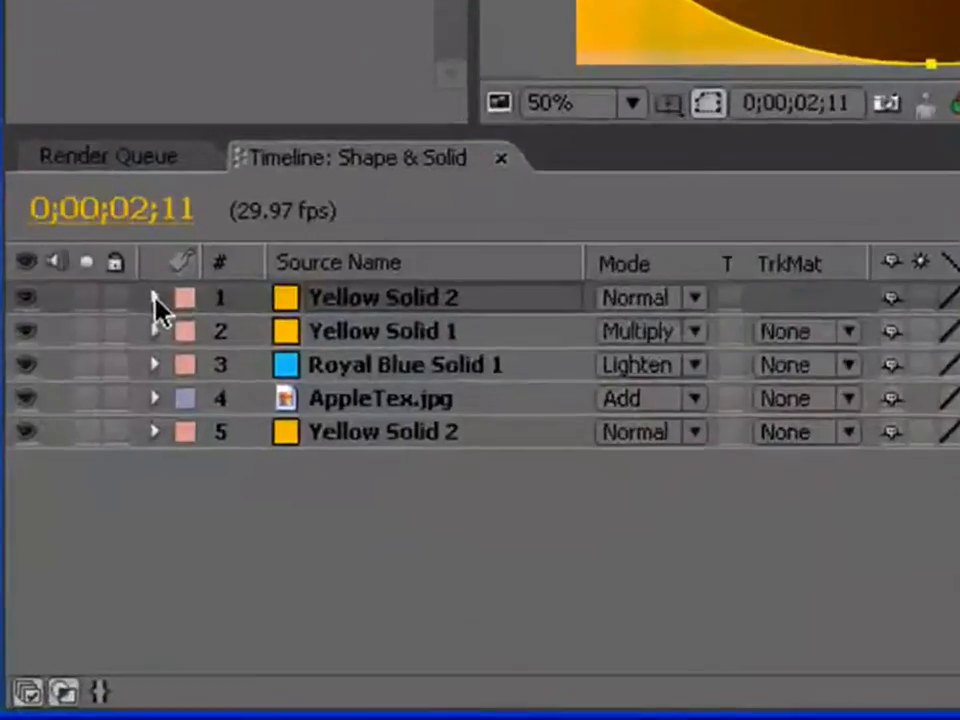
click(155, 301)
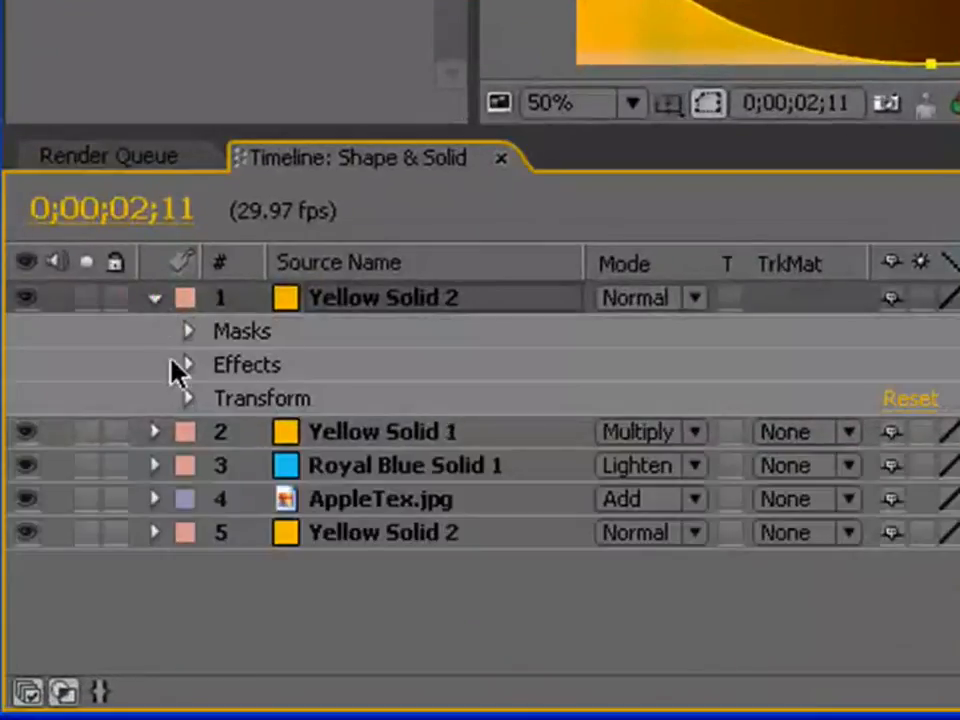
click(189, 332)
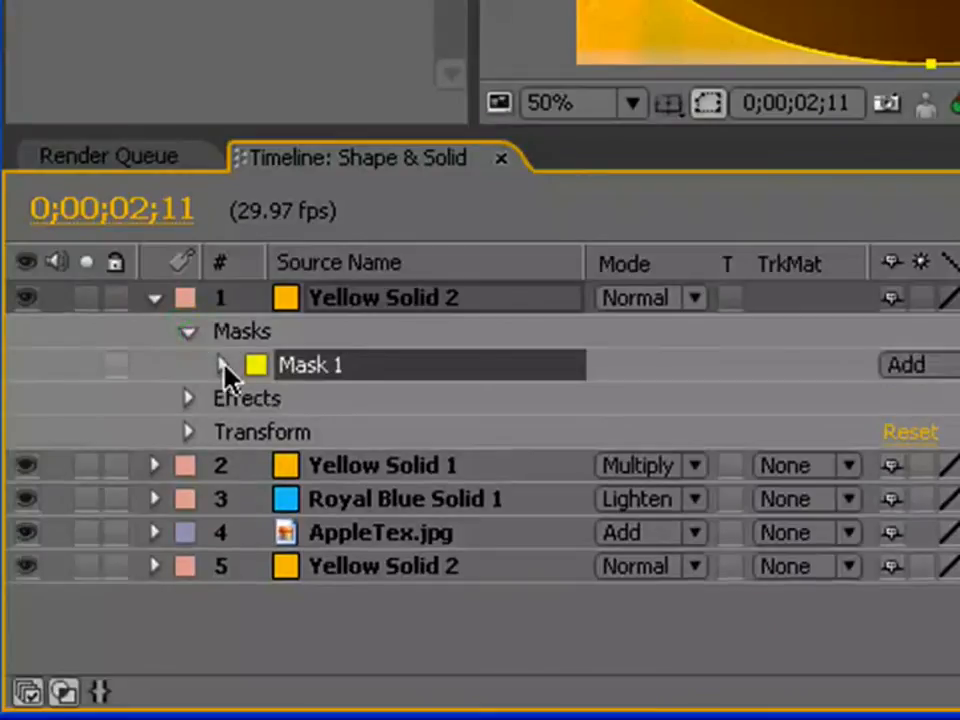
click(222, 365)
click(952, 366)
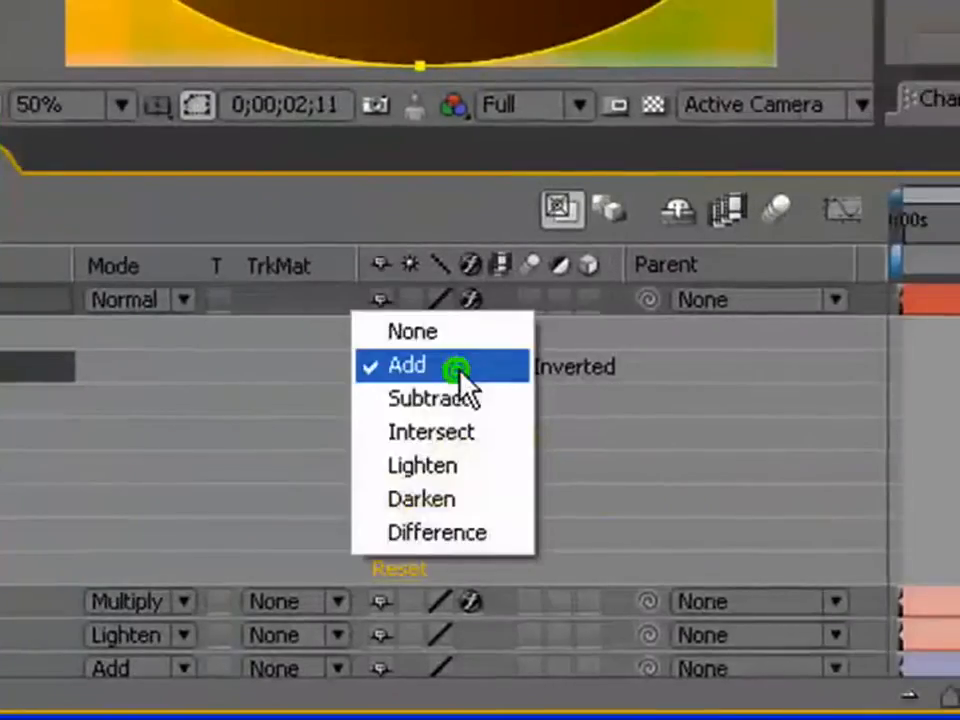
click(956, 397)
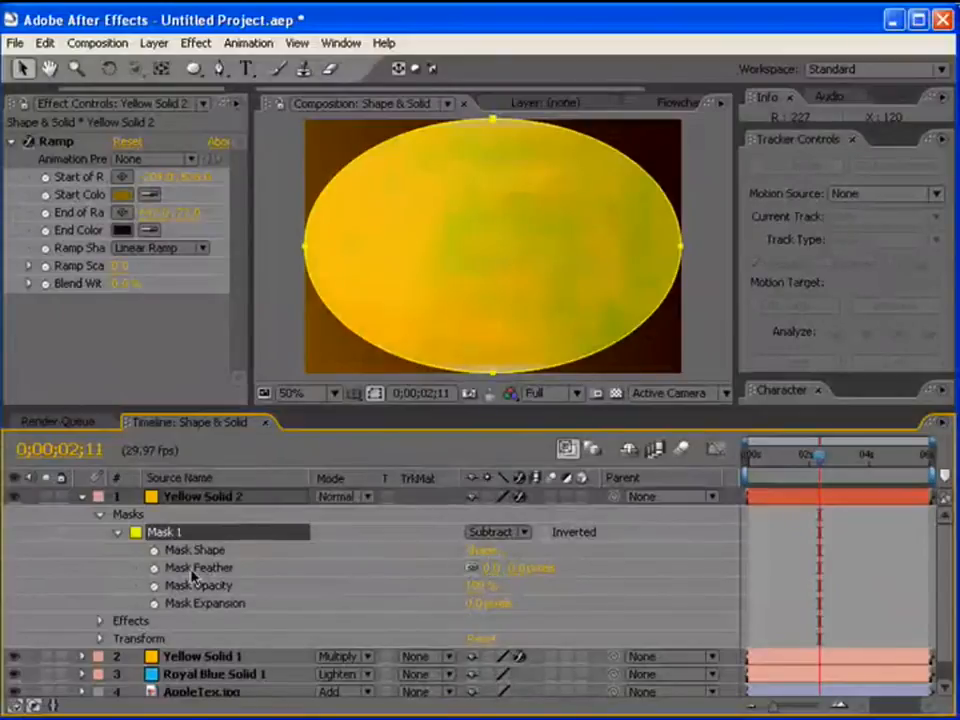
Feather the elliptical mask on the topmost Yellow Solid 2 layer by about 250 pixels and contract its expansion to about -83 pixels.
drag(487, 569, 508, 569)
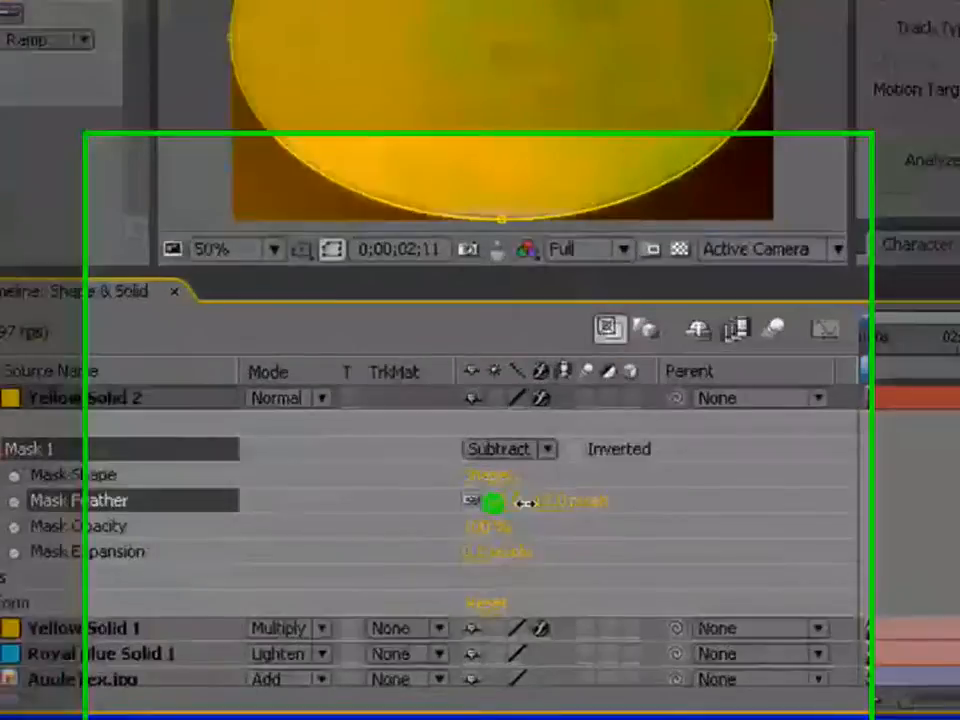
drag(523, 502, 860, 508)
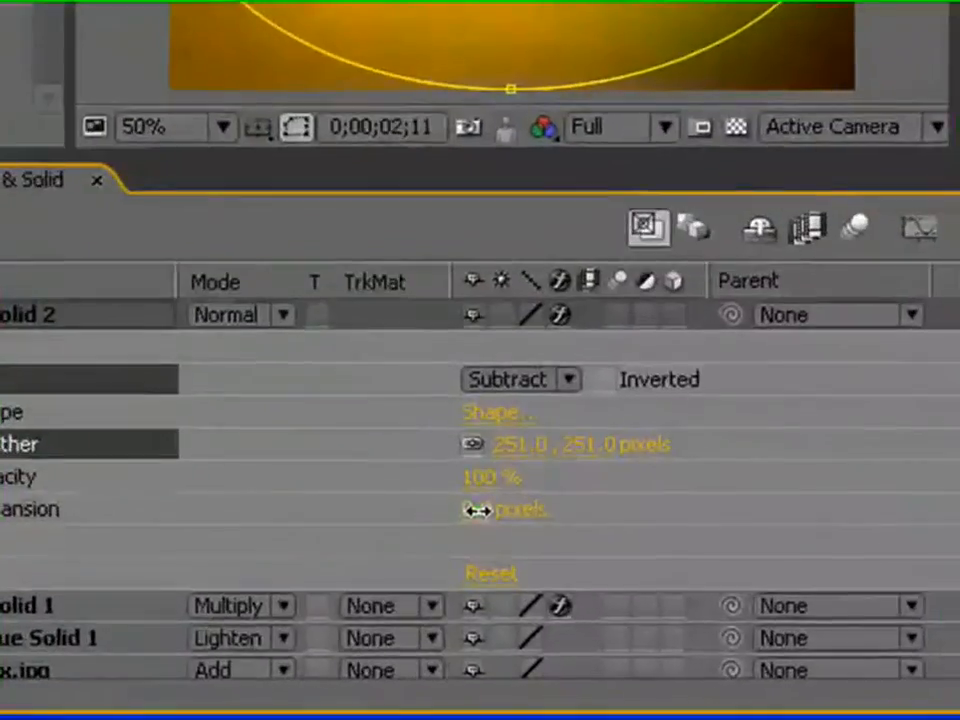
drag(474, 604, 436, 604)
drag(408, 510, 318, 510)
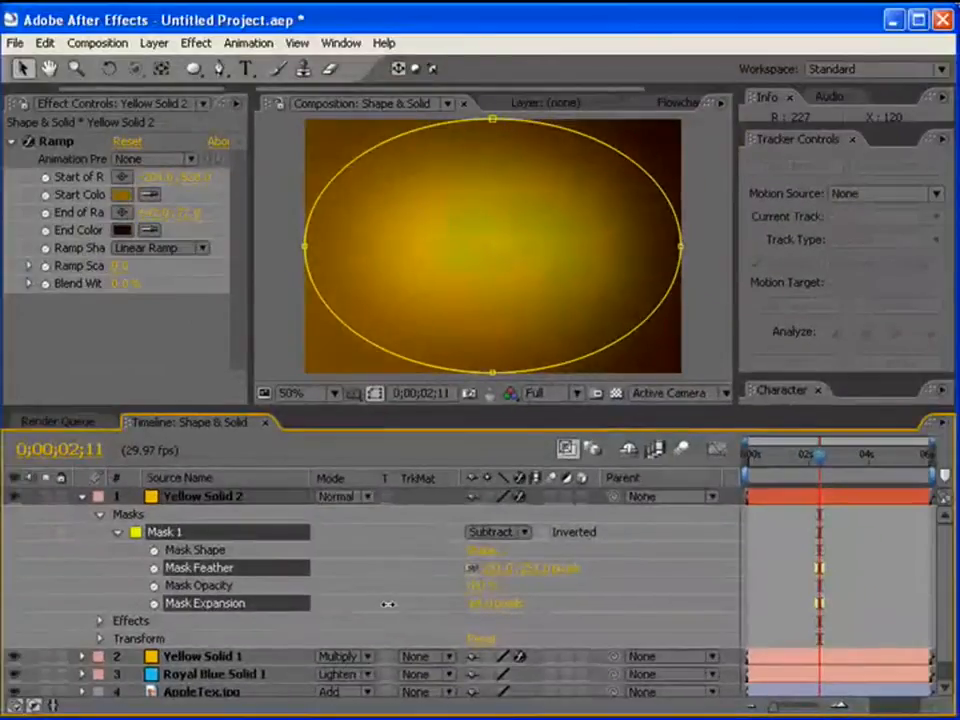
Collapse the topmost Yellow Solid 2 layer's properties and return to the composition's start at 0;00;00;00.
click(407, 568)
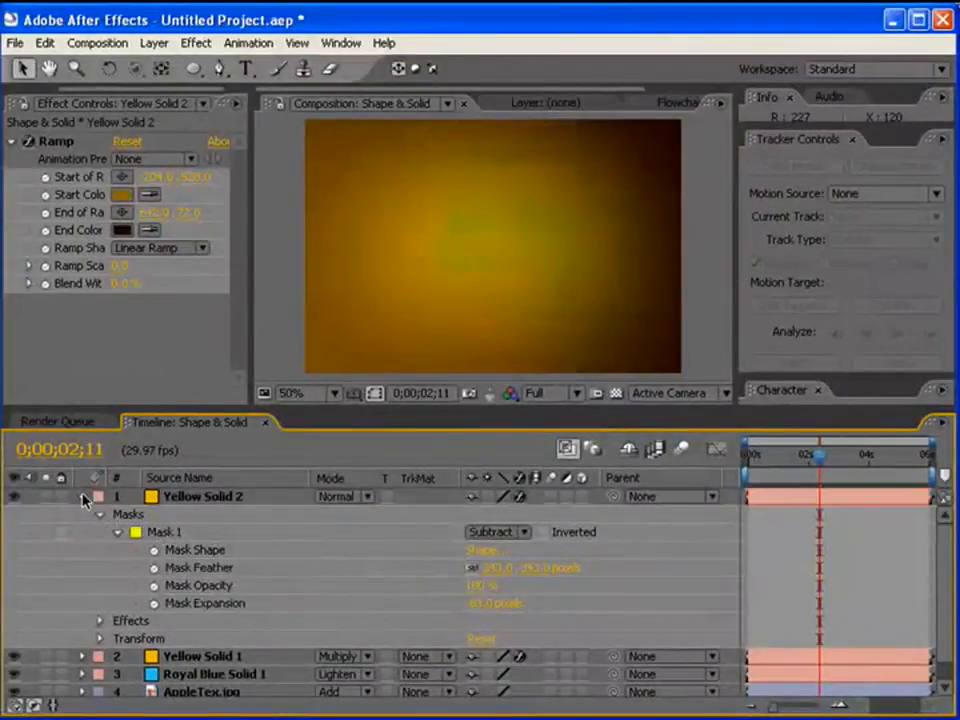
click(82, 497)
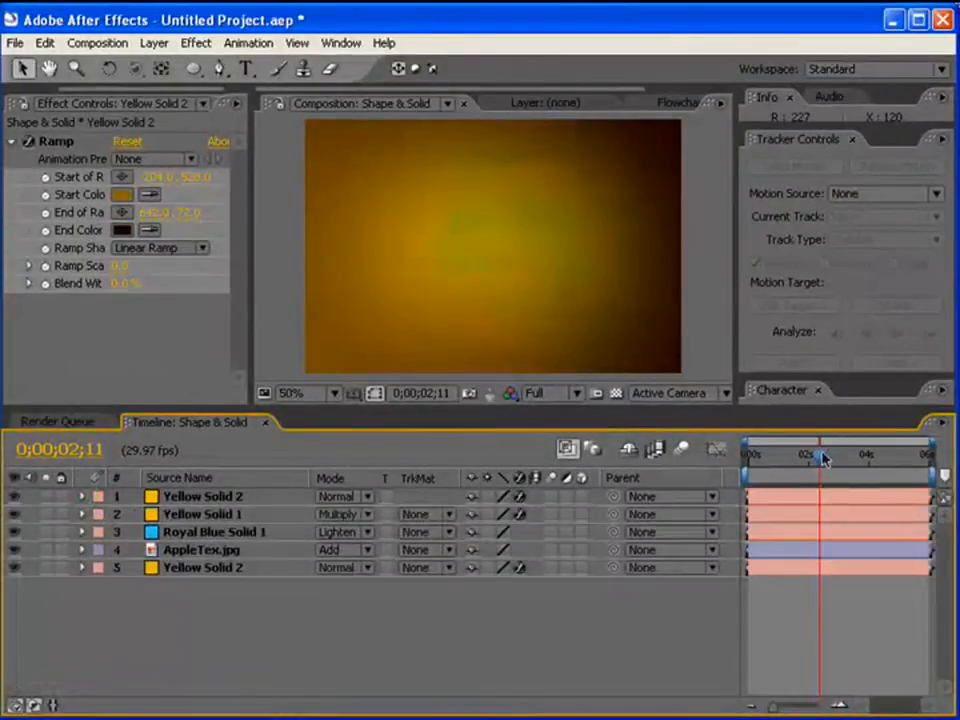
drag(820, 455, 728, 477)
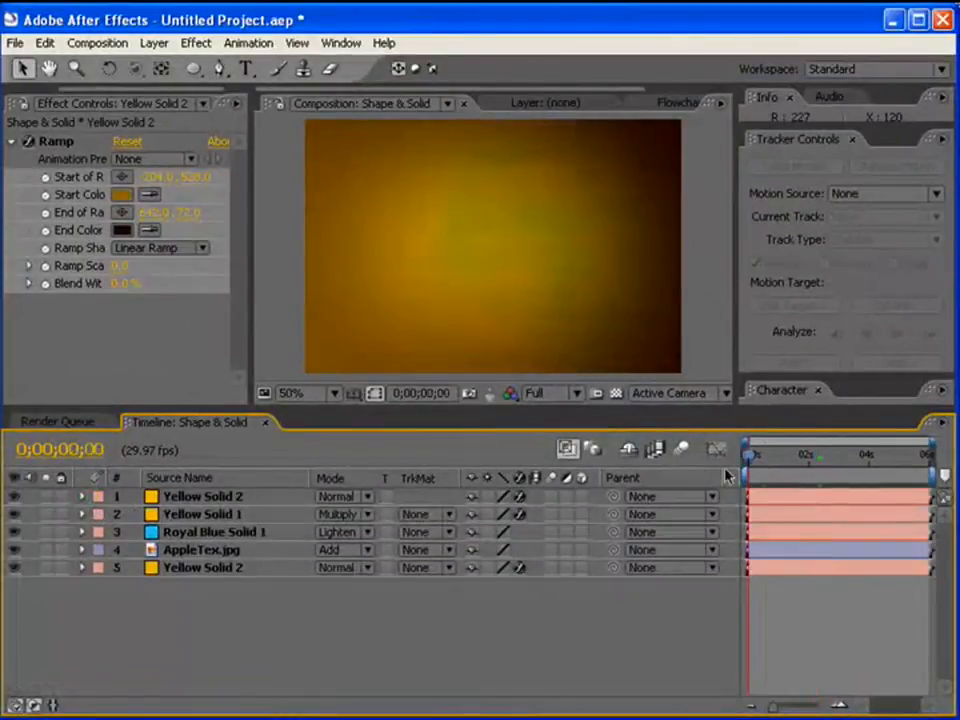
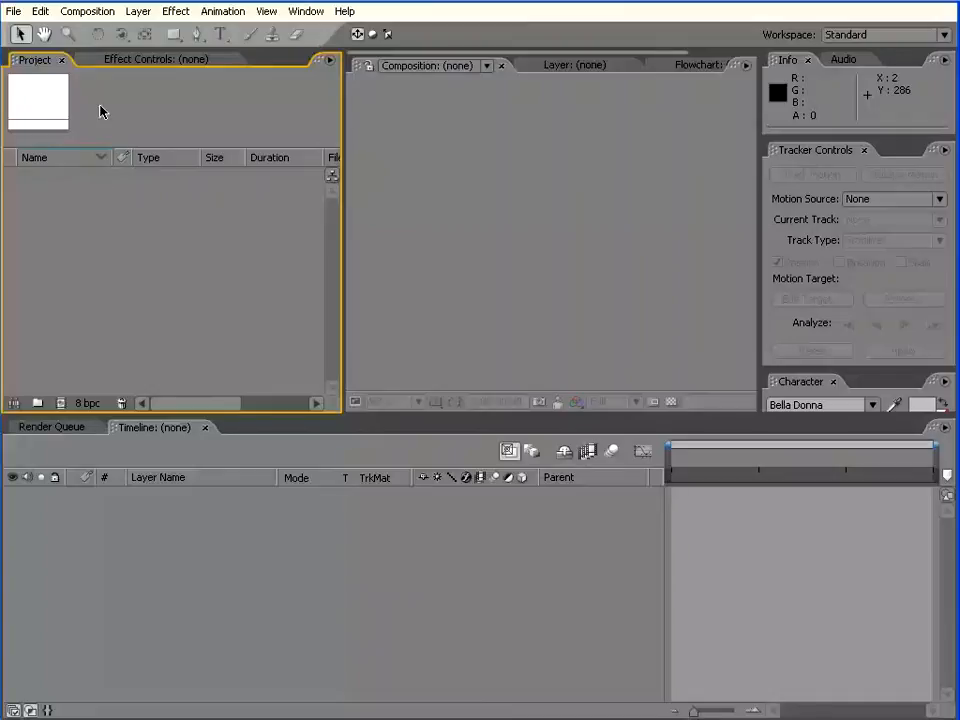
In the empty project, create a composition named Light with the NTSC DV Widescreen/23.976 preset and Full resolution.
right_click(78, 202)
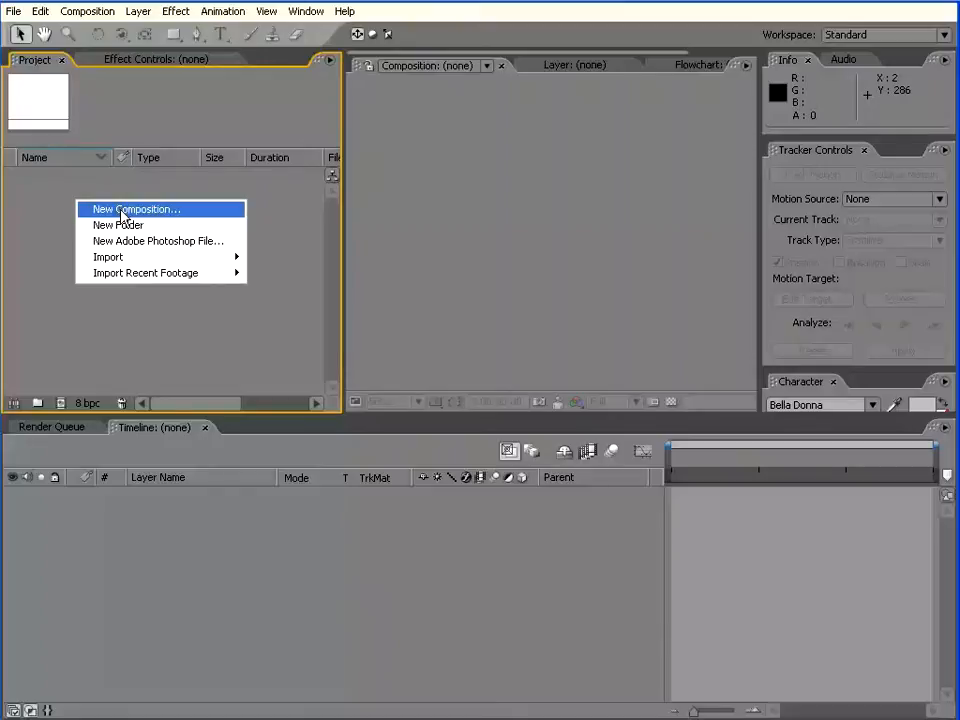
click(121, 214)
drag(429, 144, 360, 130)
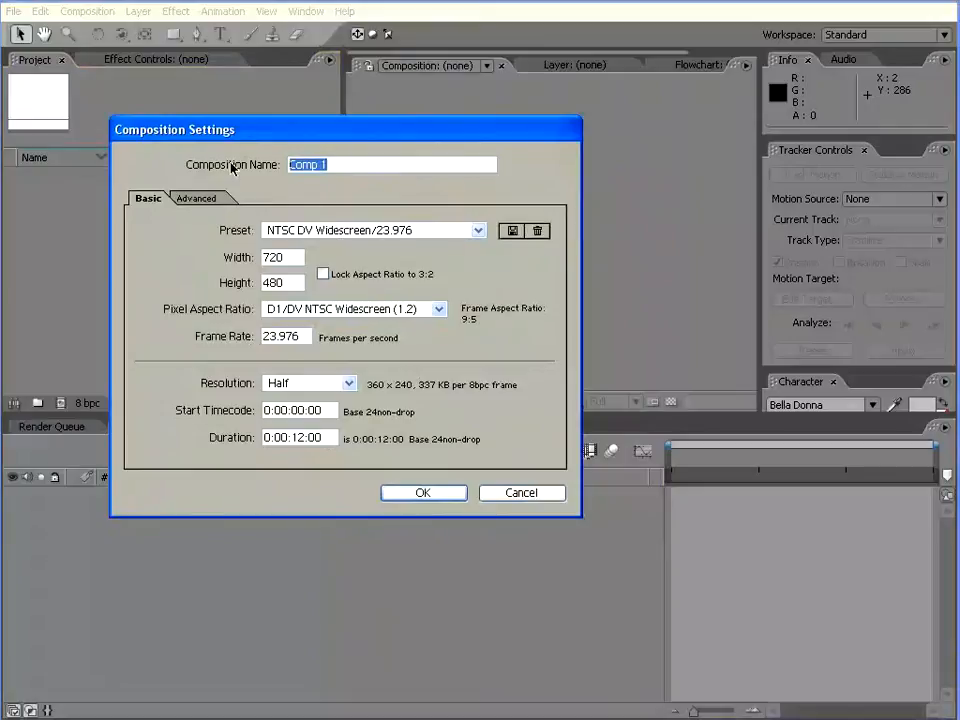
text(Light)
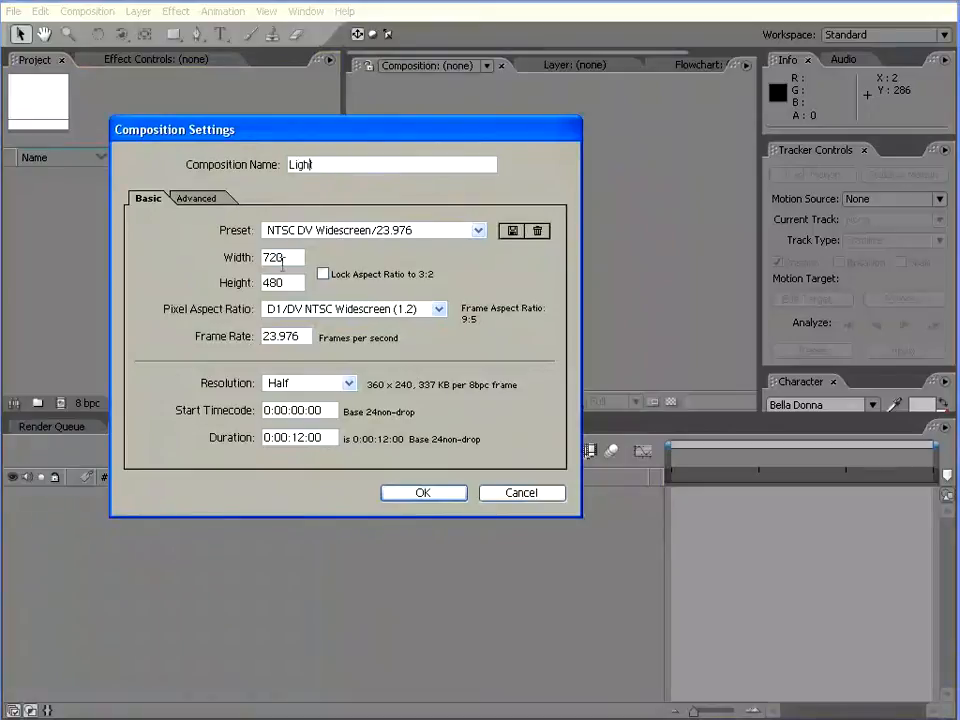
click(478, 231)
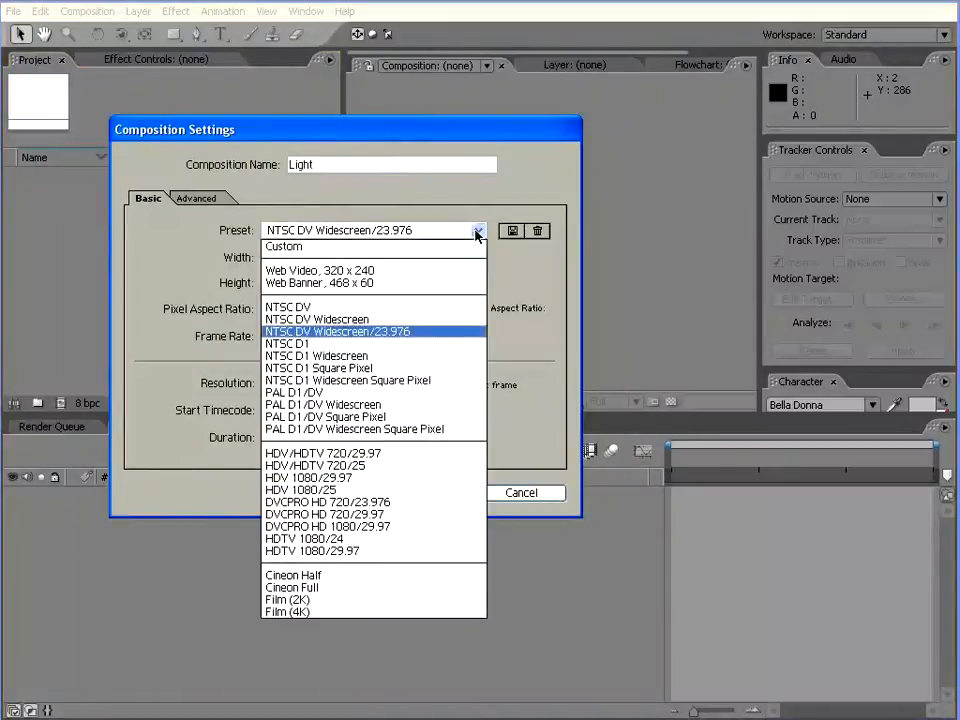
click(422, 332)
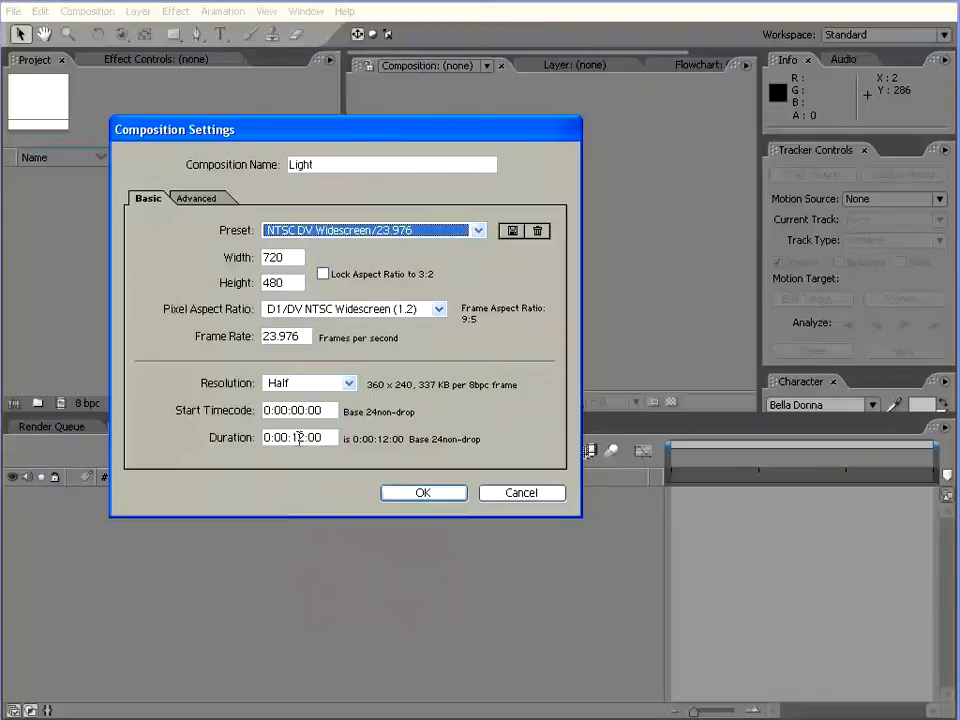
click(349, 385)
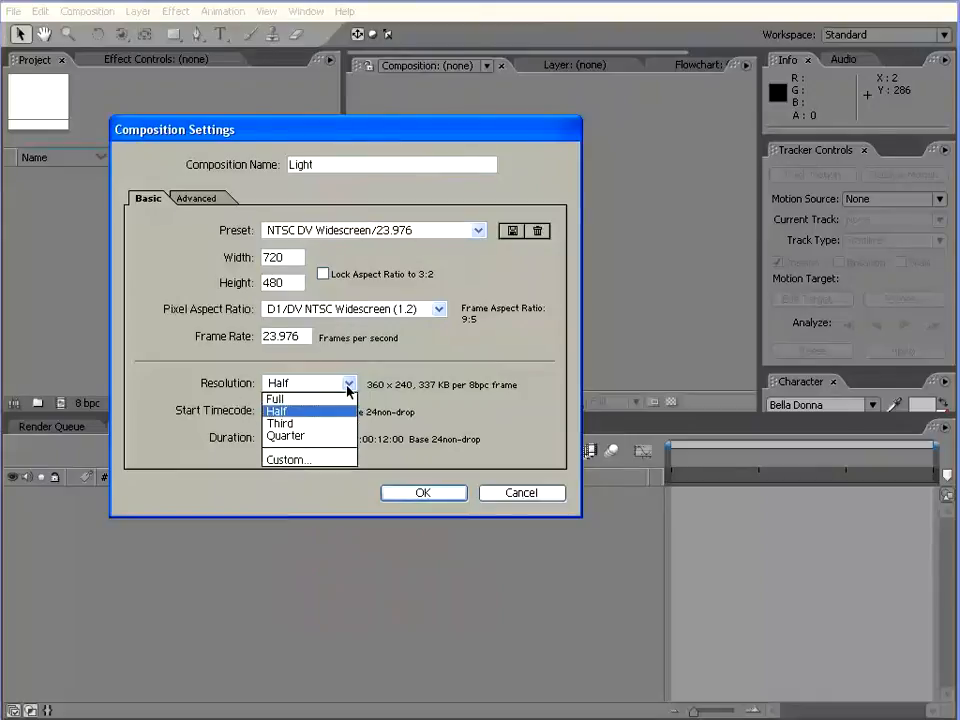
click(345, 401)
click(430, 493)
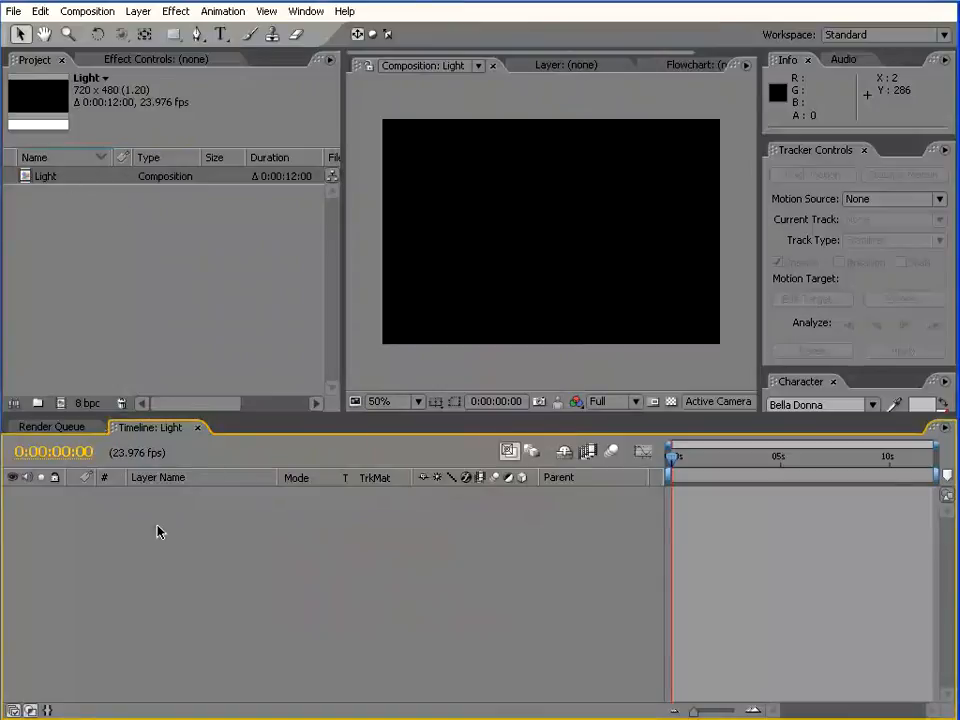
Add a text layer reading asastudio.org to the Light composition and center it horizontally in the frame.
right_click(100, 514)
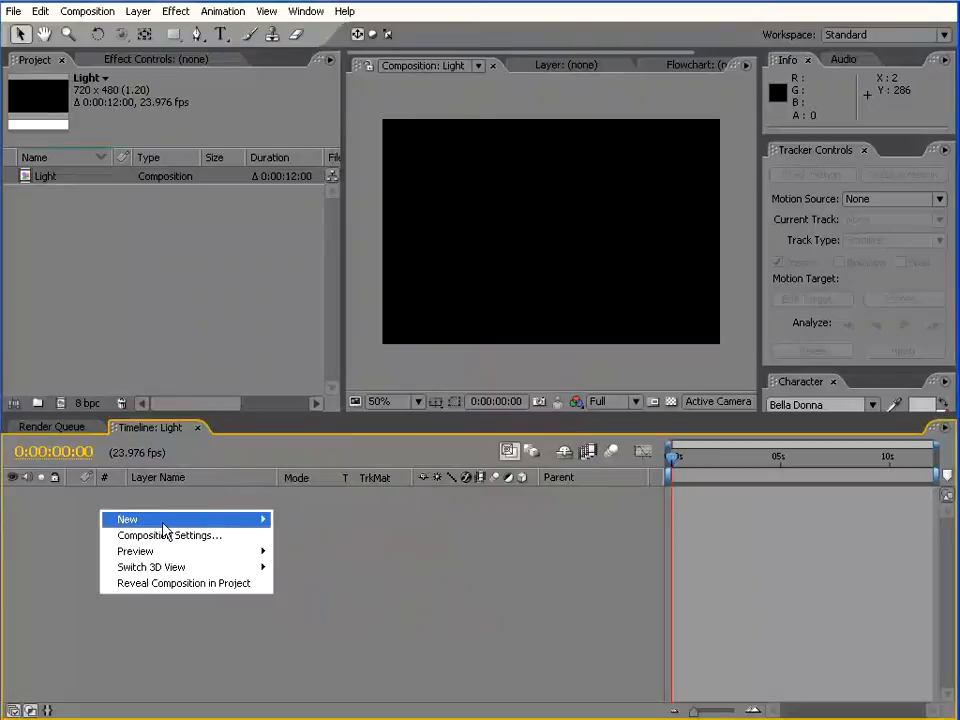
mouse_move(180, 522)
click(352, 545)
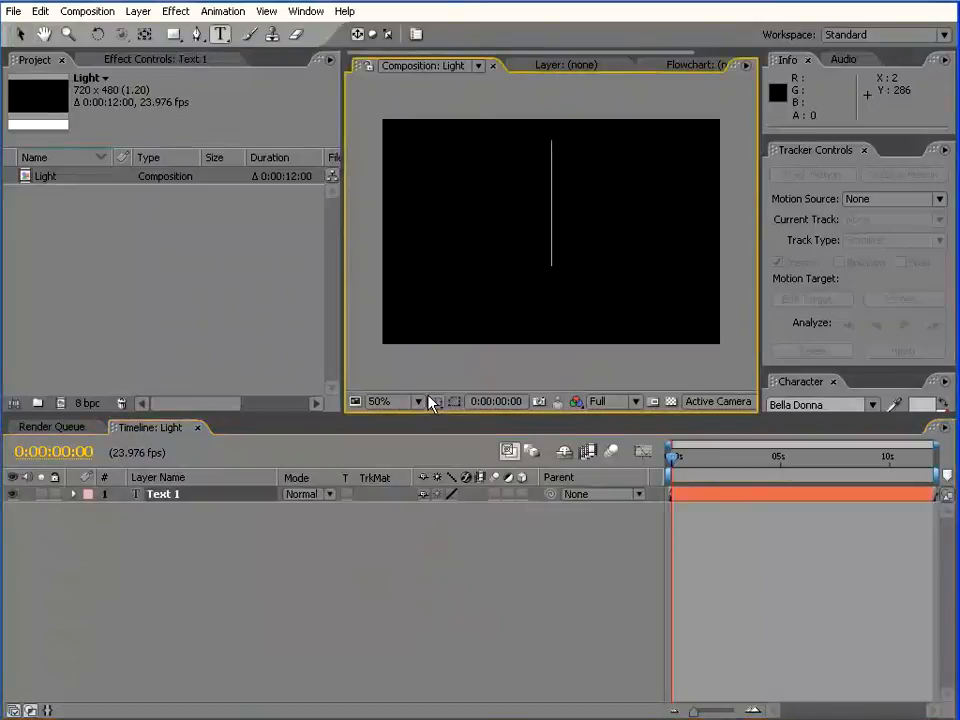
text(asast)
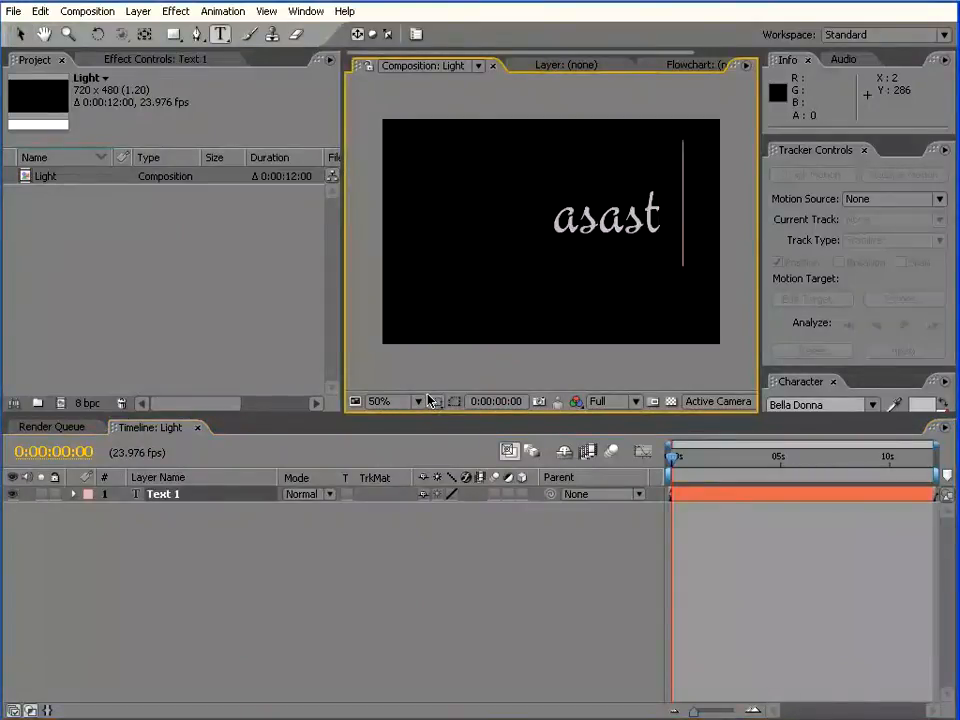
text(udio)
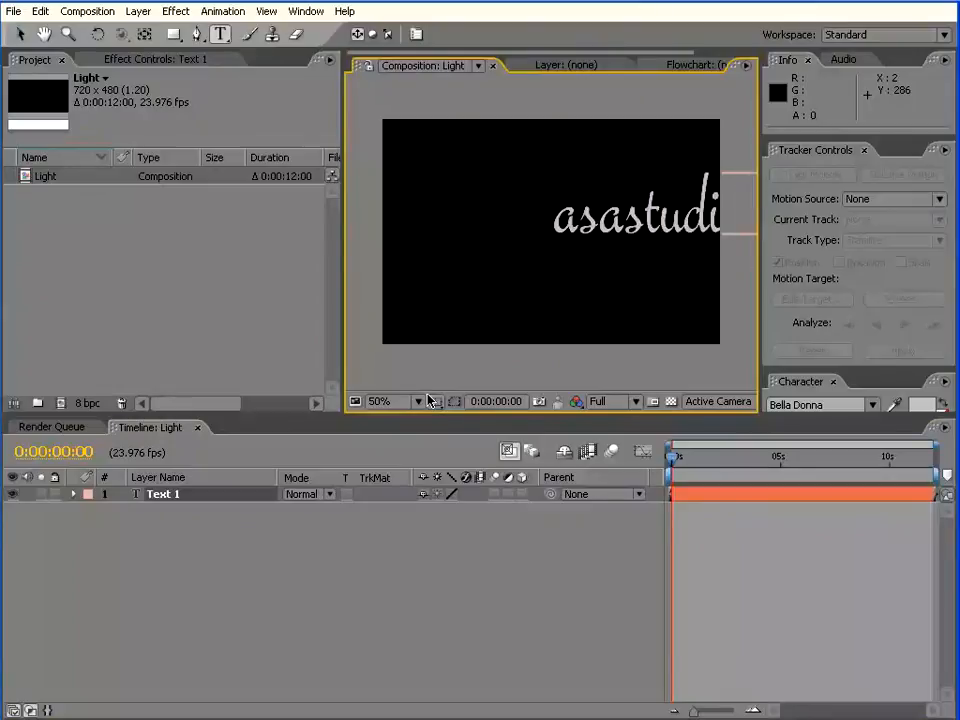
drag(610, 370, 482, 374)
click(297, 597)
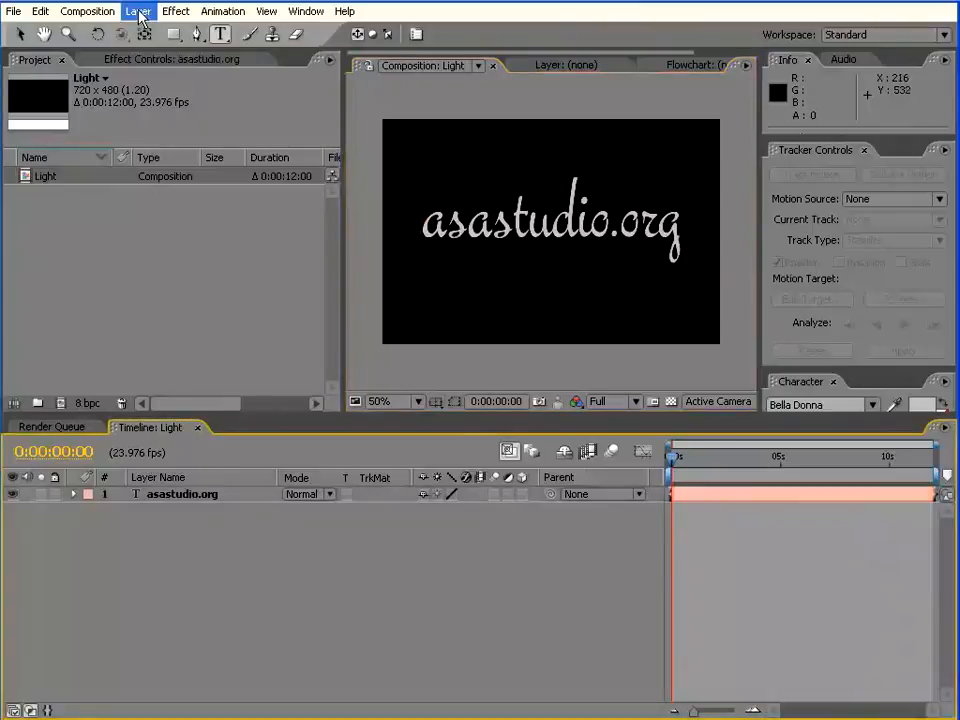
Create a Parallel light named Light 1 with 100% intensity in the Light composition.
click(138, 12)
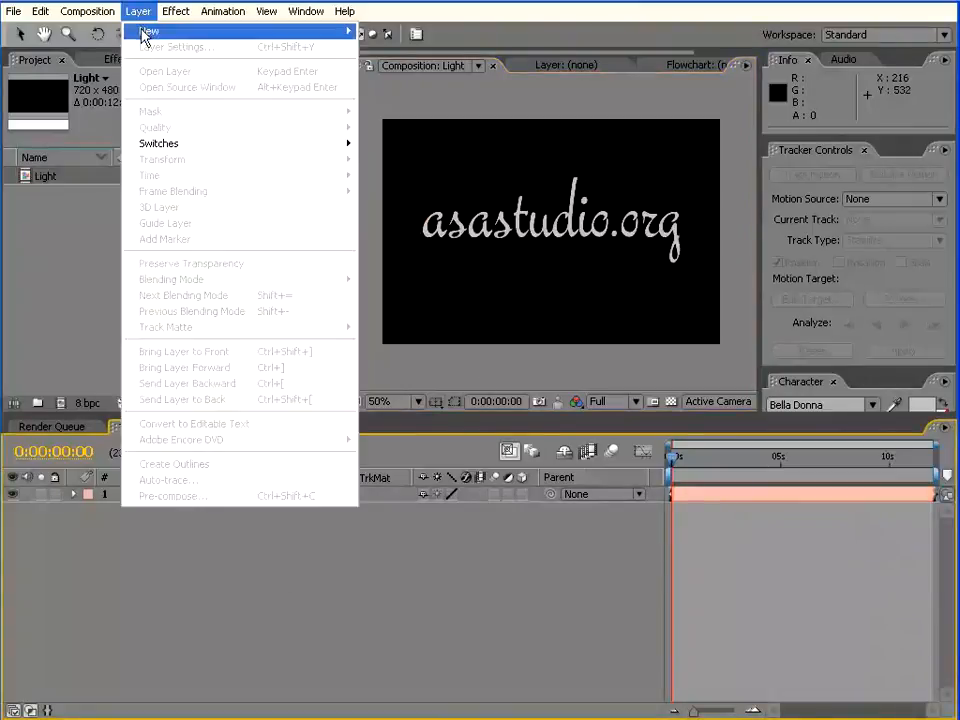
mouse_move(350, 42)
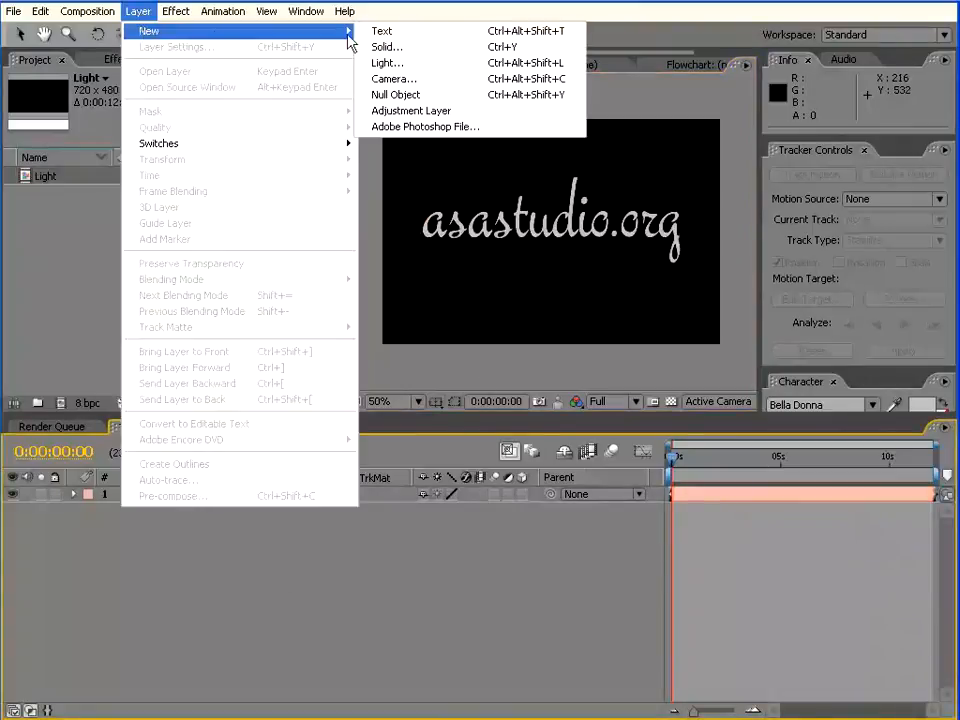
click(426, 66)
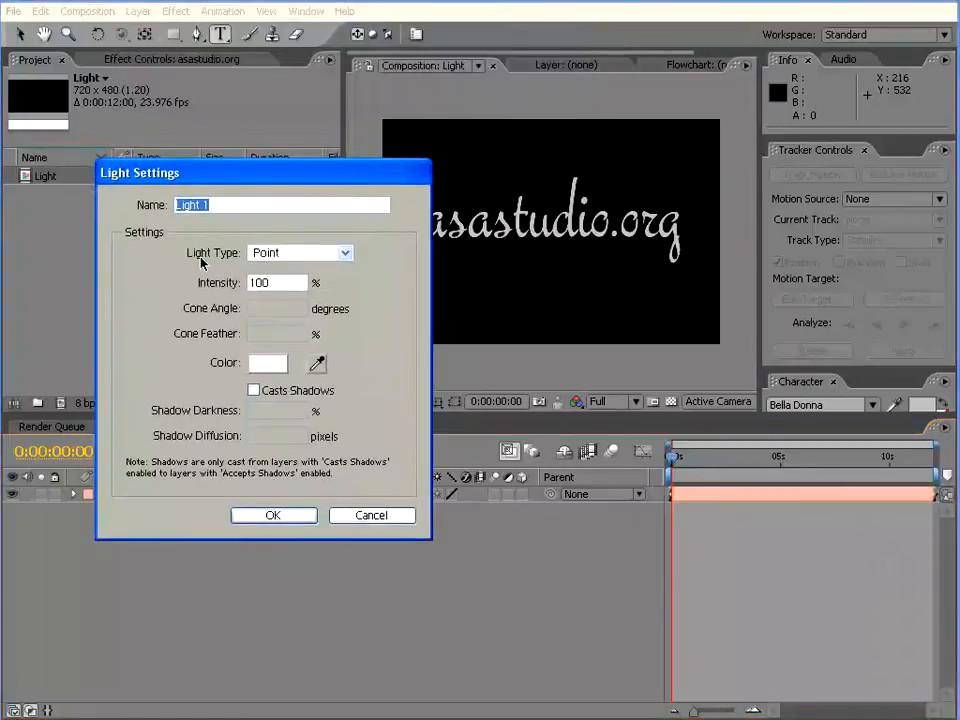
click(345, 254)
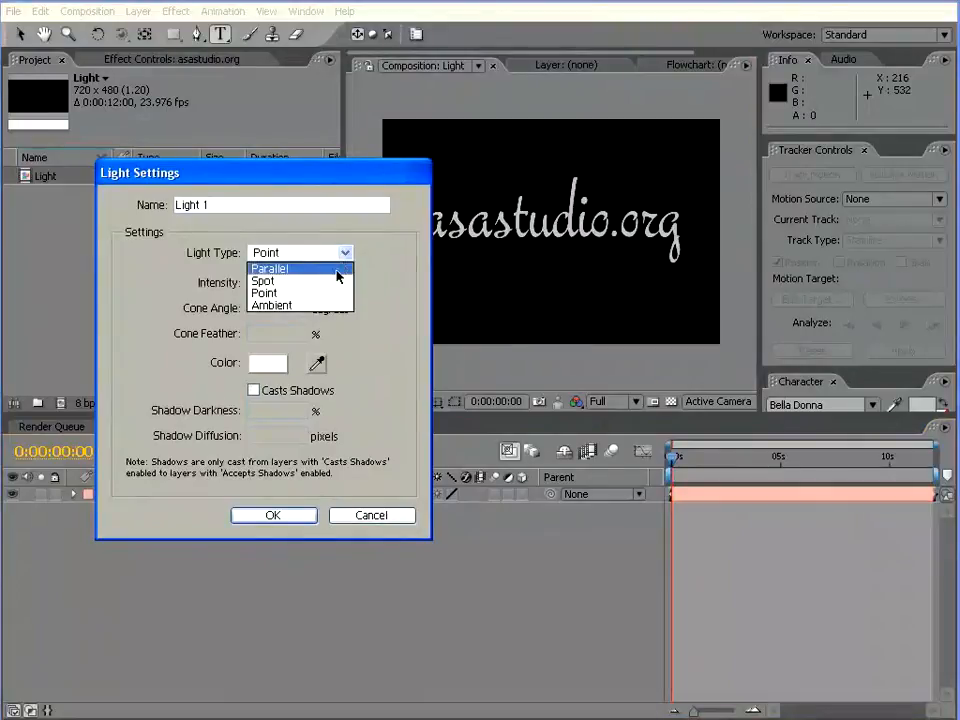
click(338, 270)
click(270, 517)
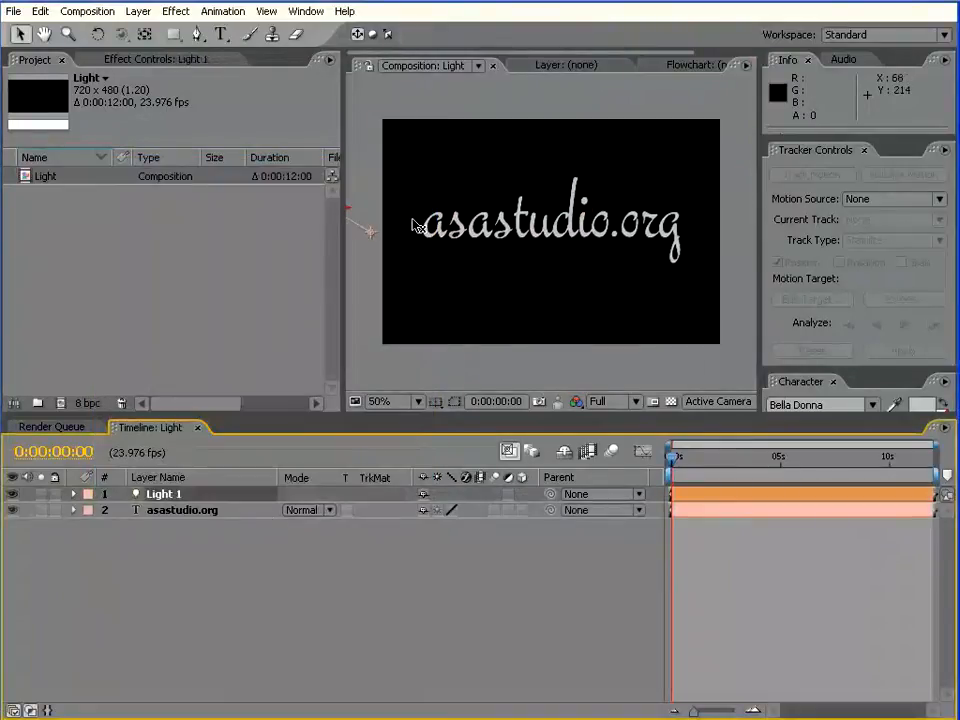
Move Light 1 over the asastudio.org text and raise its intensity to about 162%.
drag(757, 231, 539, 234)
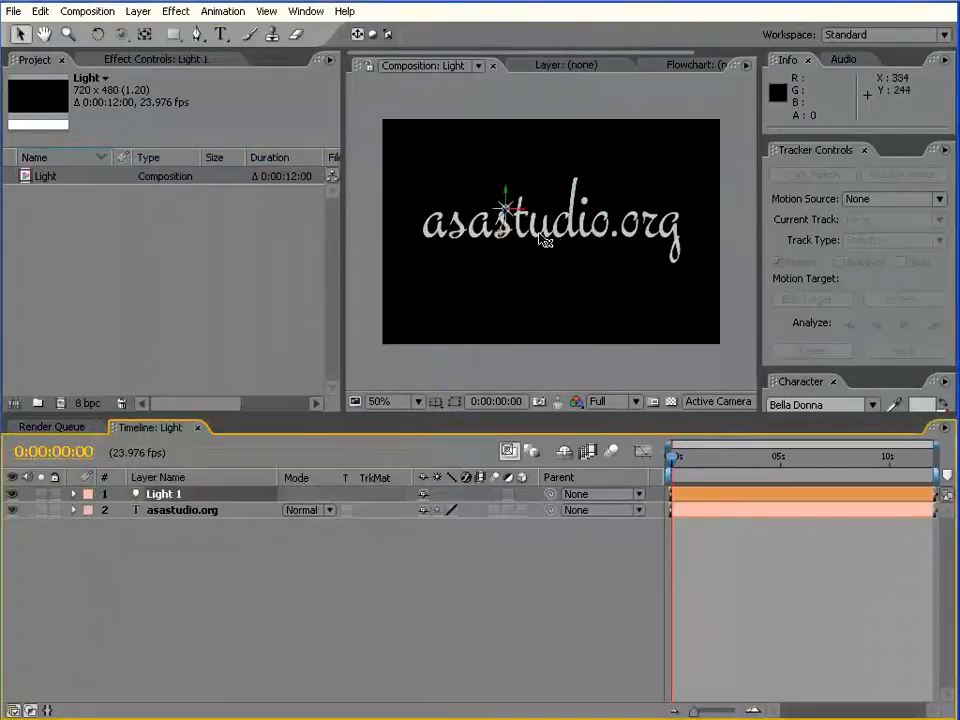
click(73, 494)
click(88, 527)
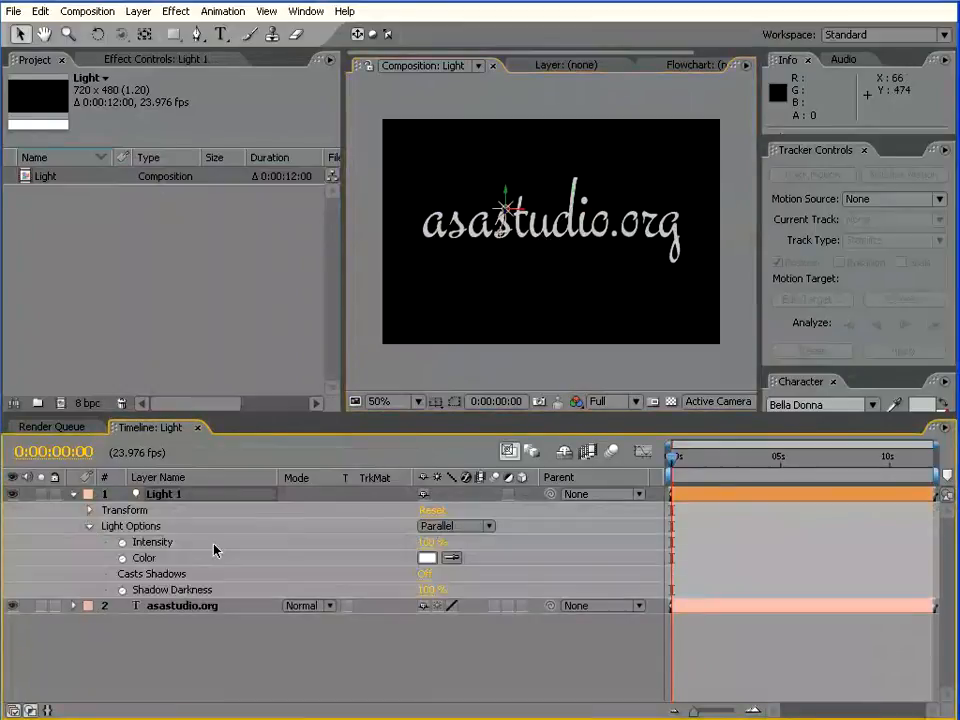
click(153, 542)
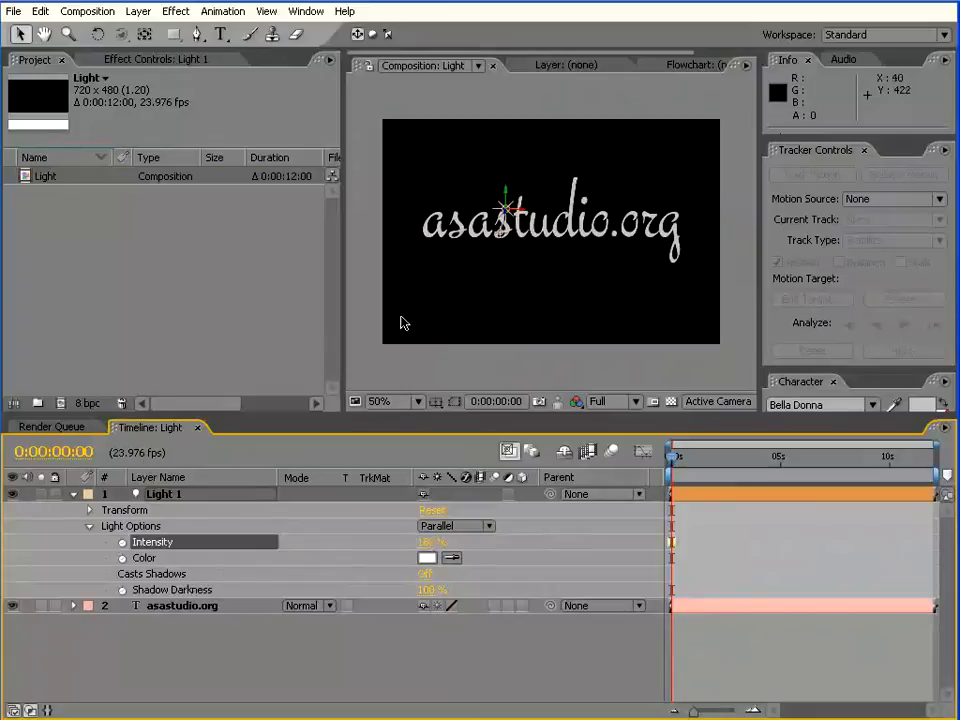
click(139, 495)
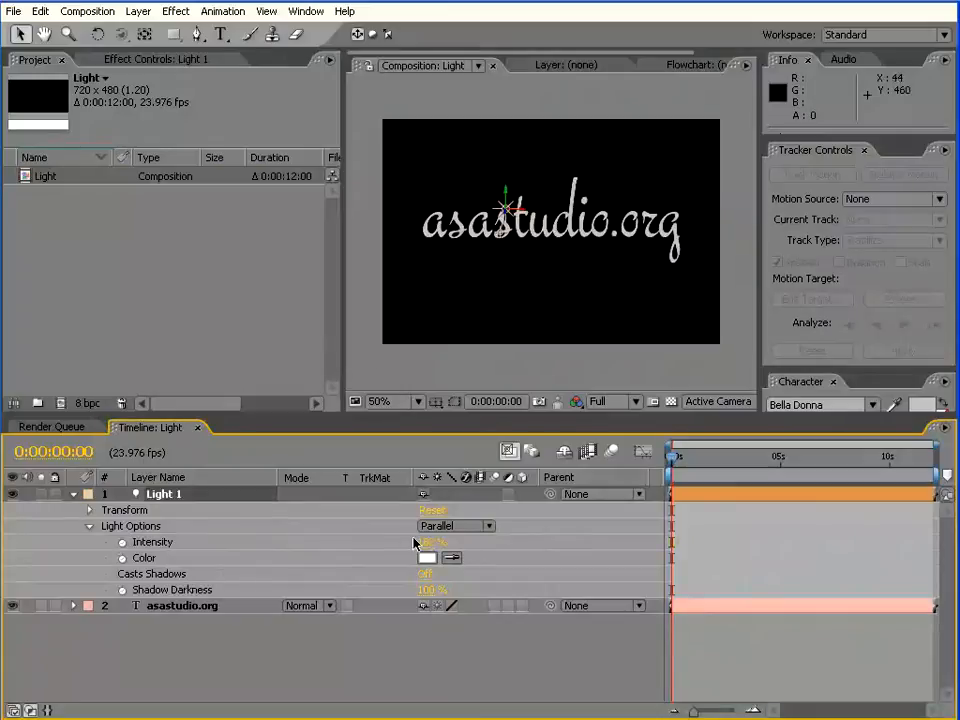
Change Light 1 to a Spot light that casts shadows and place it outside the frame's left edge, widening the composition view.
click(475, 530)
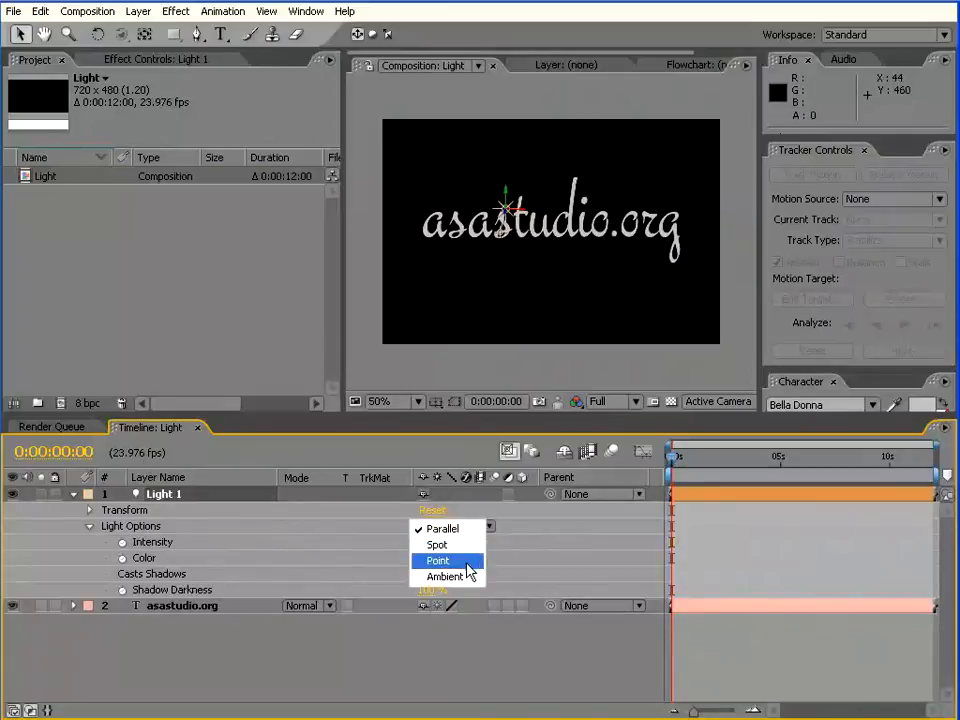
click(470, 548)
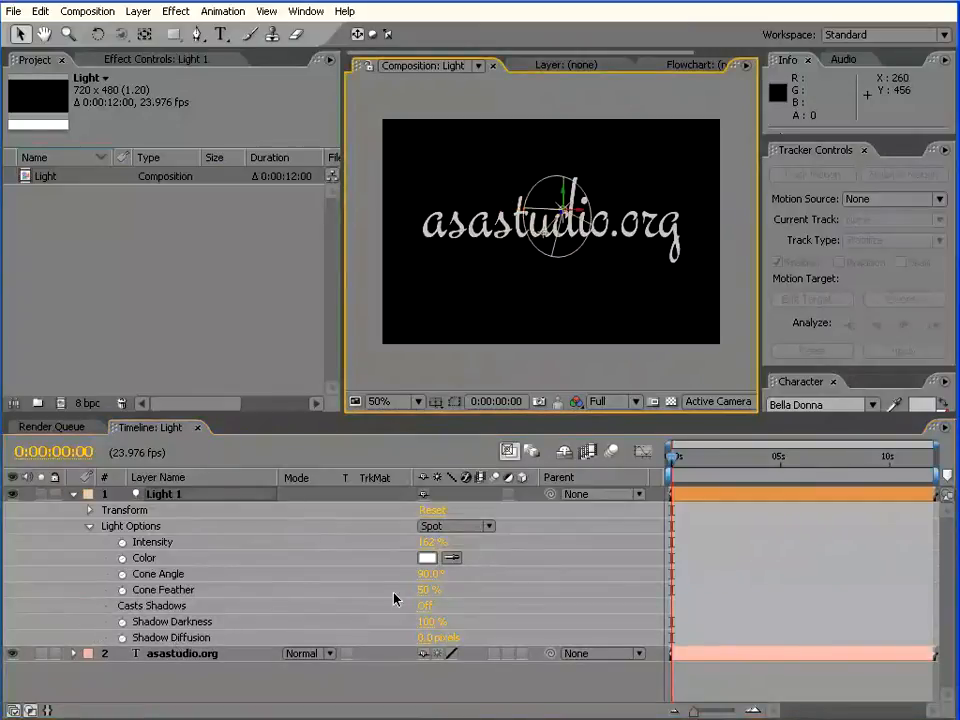
click(425, 605)
drag(585, 216, 546, 253)
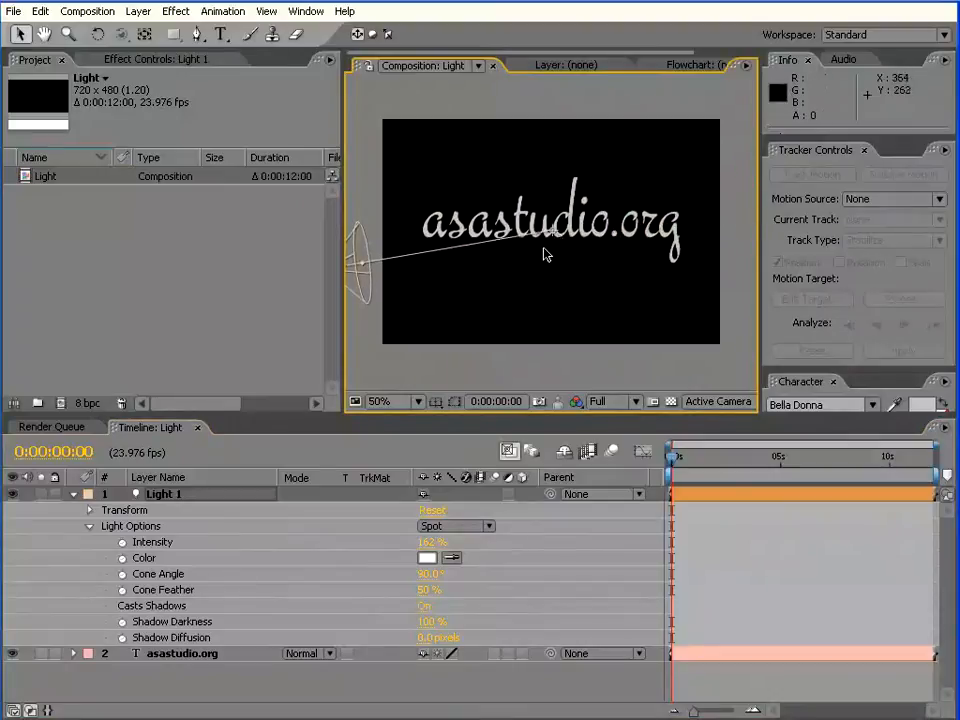
drag(342, 240, 240, 338)
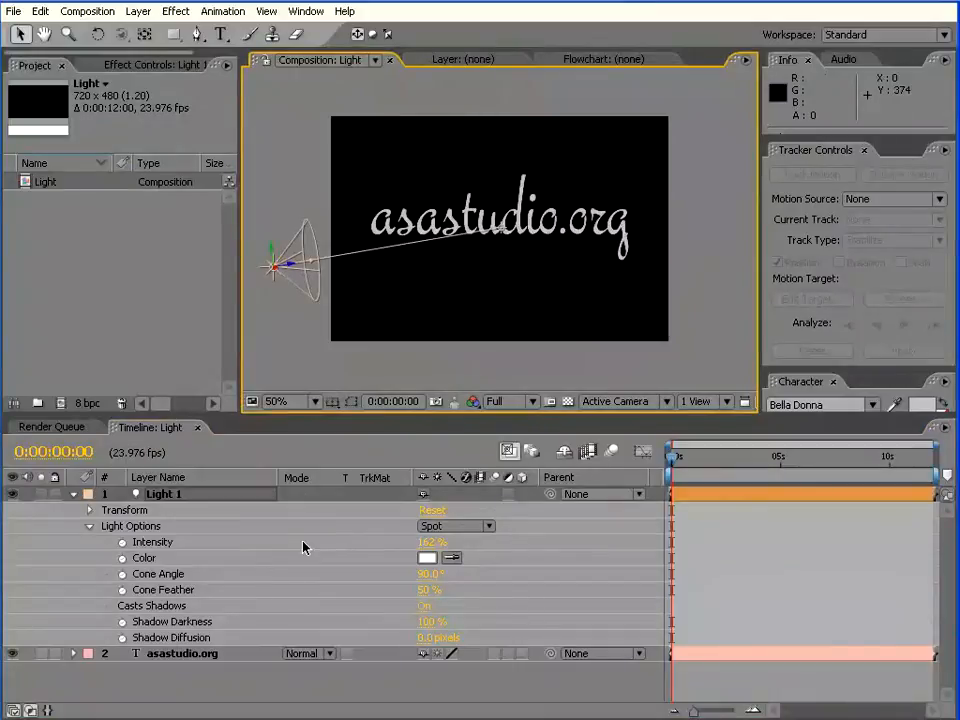
Make the asastudio.org text a 3D layer, toggling its 3D state off and on to compare the lighting.
click(183, 654)
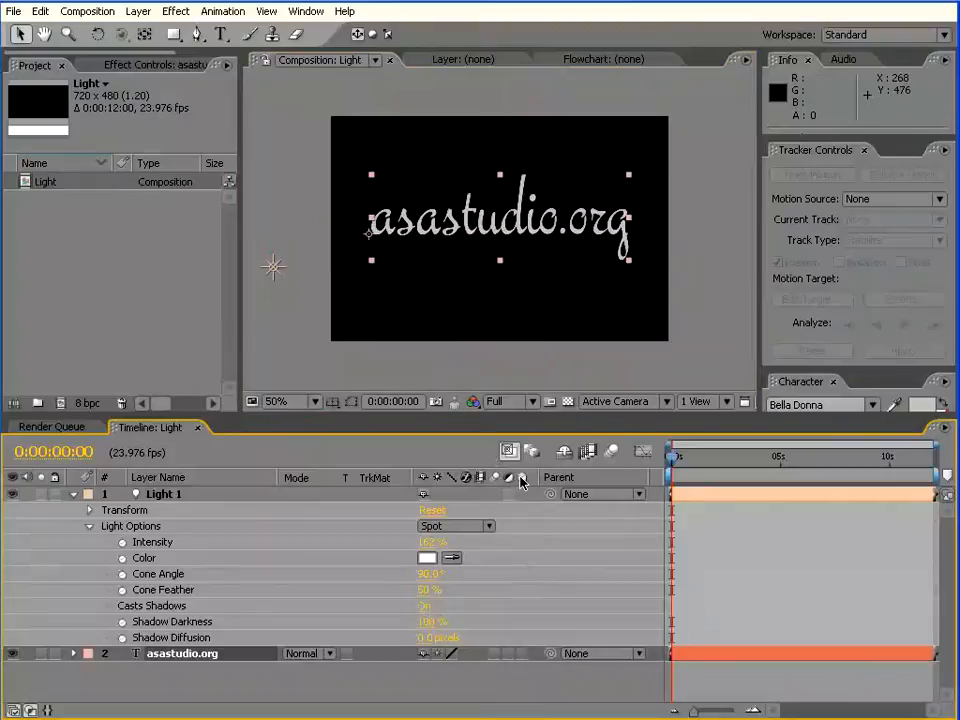
click(523, 653)
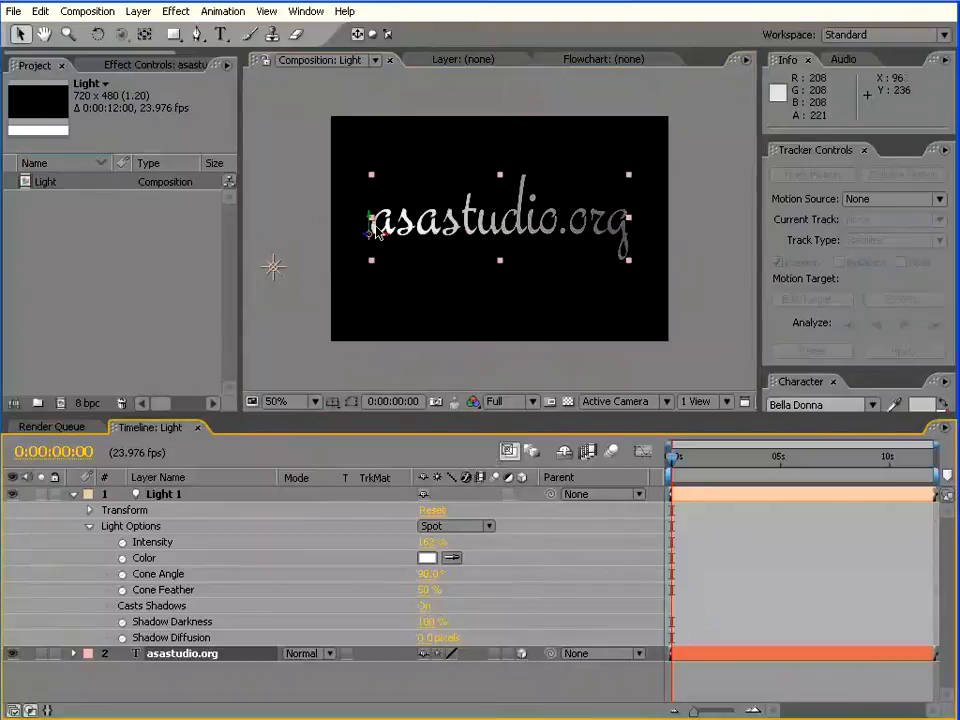
click(523, 653)
click(523, 653)
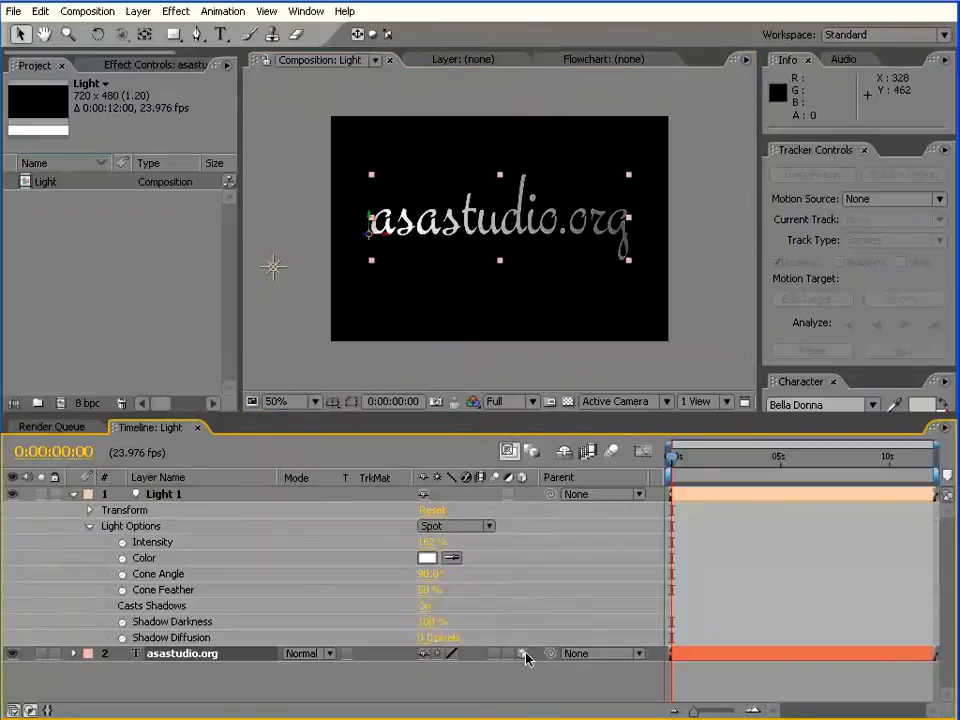
click(524, 654)
click(524, 654)
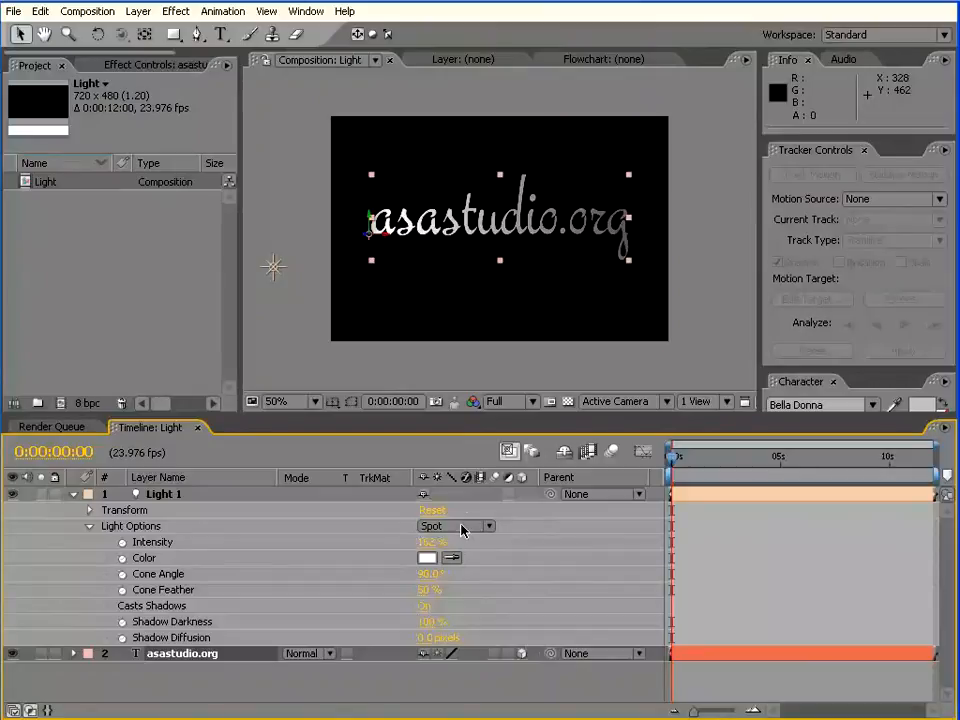
Set Light 1's color to a light cyan and lower its intensity to about 108%.
click(428, 560)
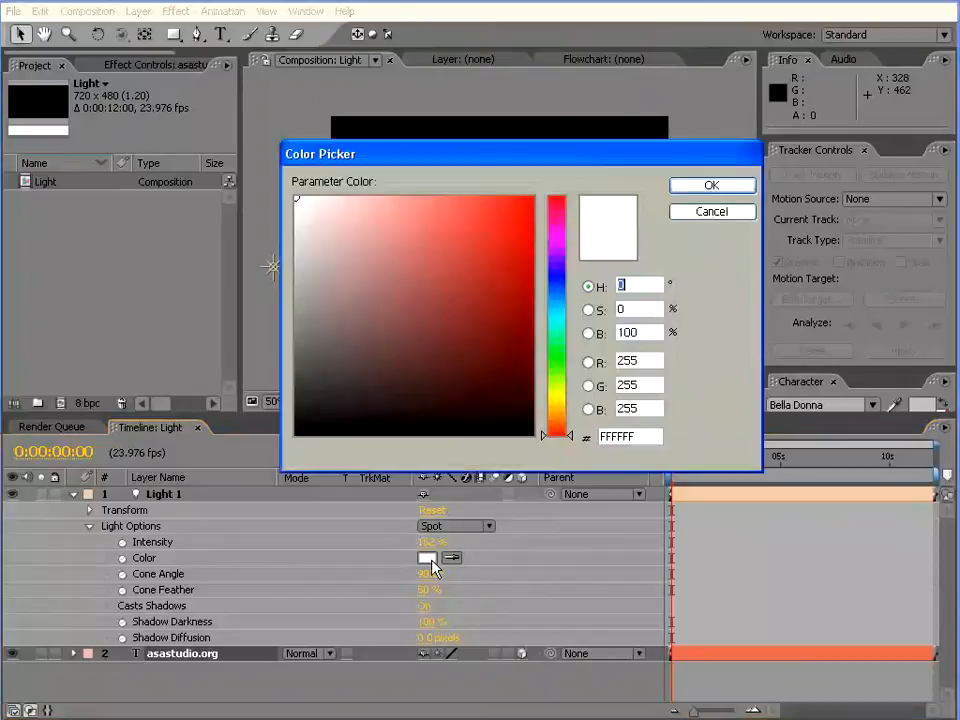
click(557, 270)
drag(557, 270, 557, 312)
drag(540, 200, 447, 160)
click(698, 187)
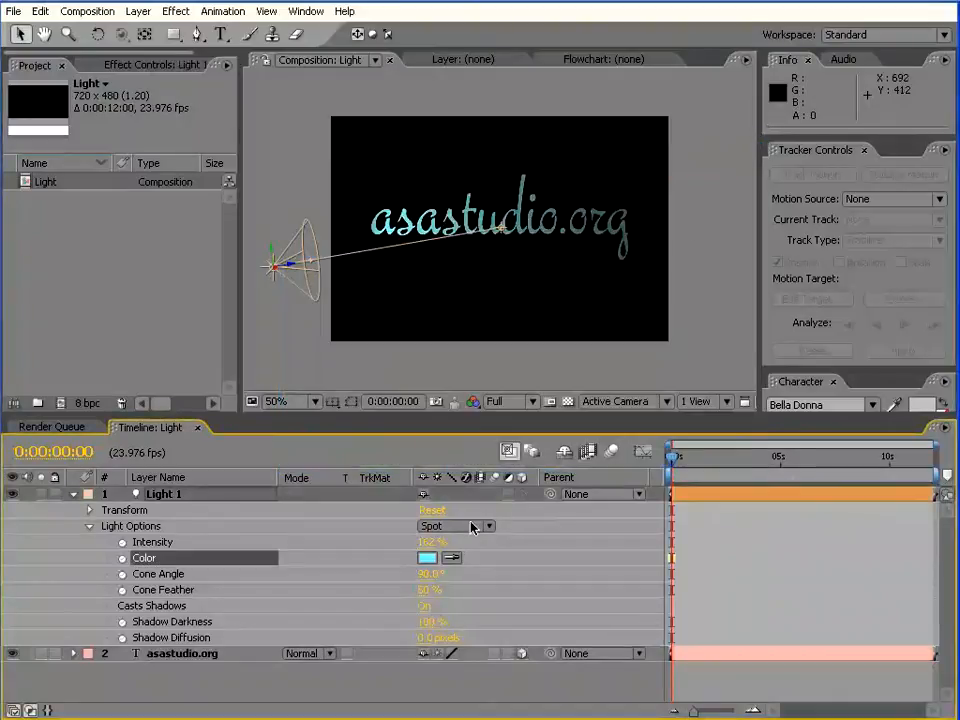
drag(430, 542, 363, 539)
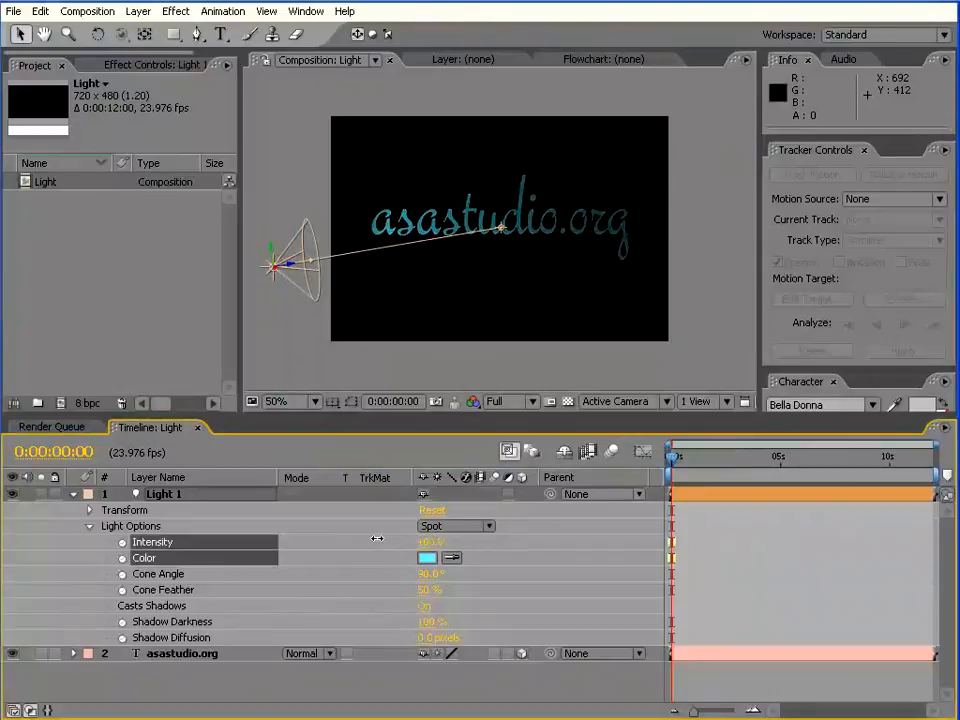
Set Light 1's cone feather to about 72% and its shadow diffusion to about 103 pixels.
drag(431, 590, 583, 581)
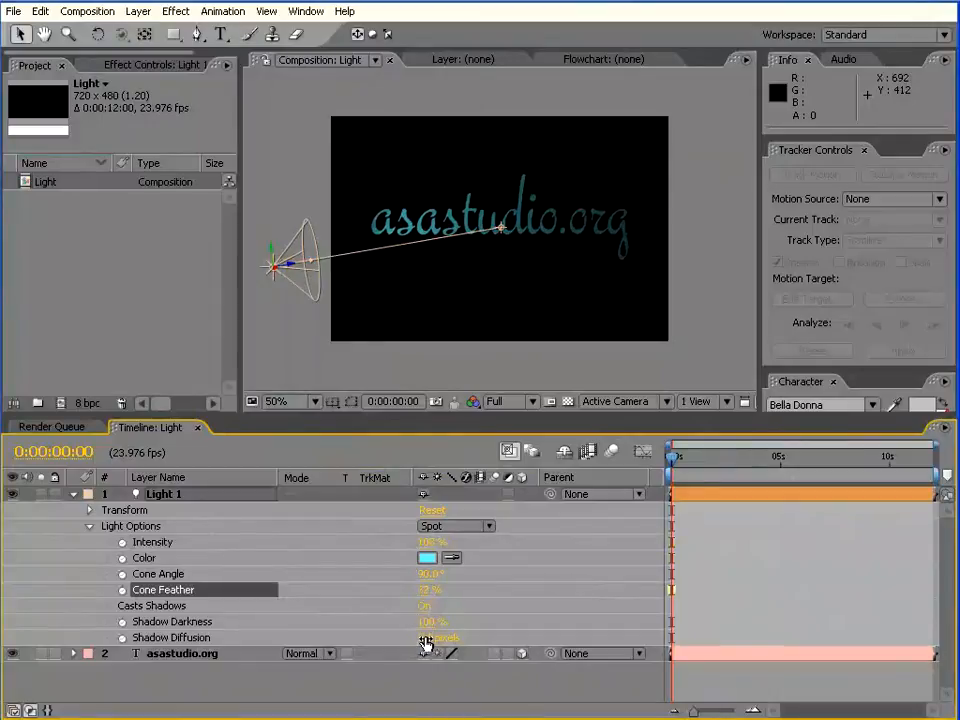
drag(424, 637, 444, 637)
mouse_move(519, 637)
mouse_down()
mouse_move(563, 637)
mouse_move(420, 637)
mouse_move(448, 635)
mouse_up()
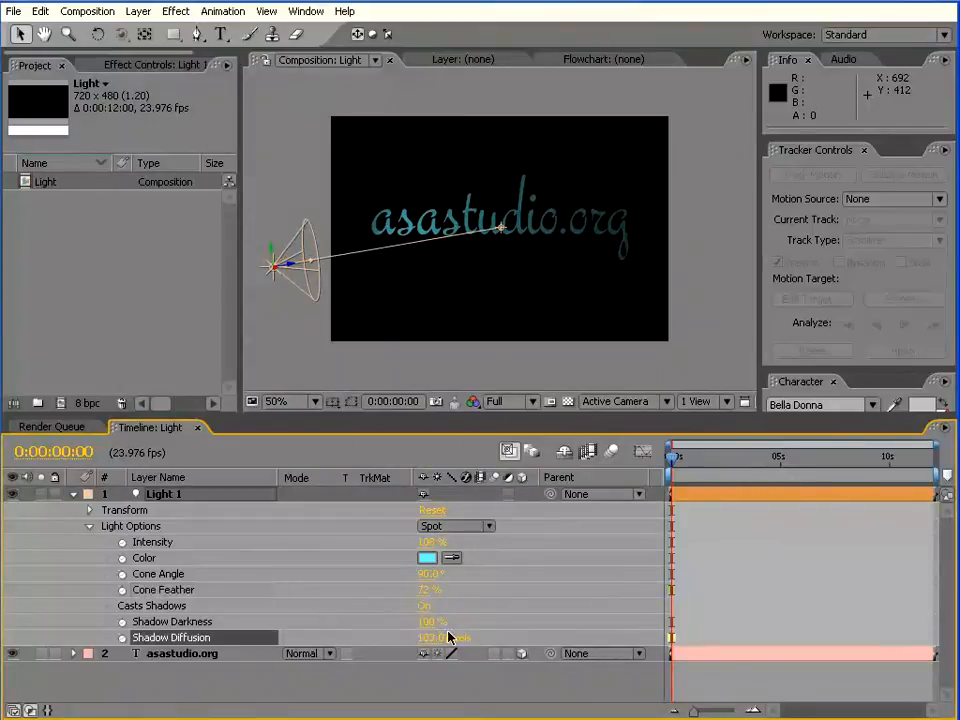
Create a composition-sized white solid, 720 by 480 pixels, named White Solid 1.
right_click(155, 683)
click(138, 11)
mouse_move(148, 33)
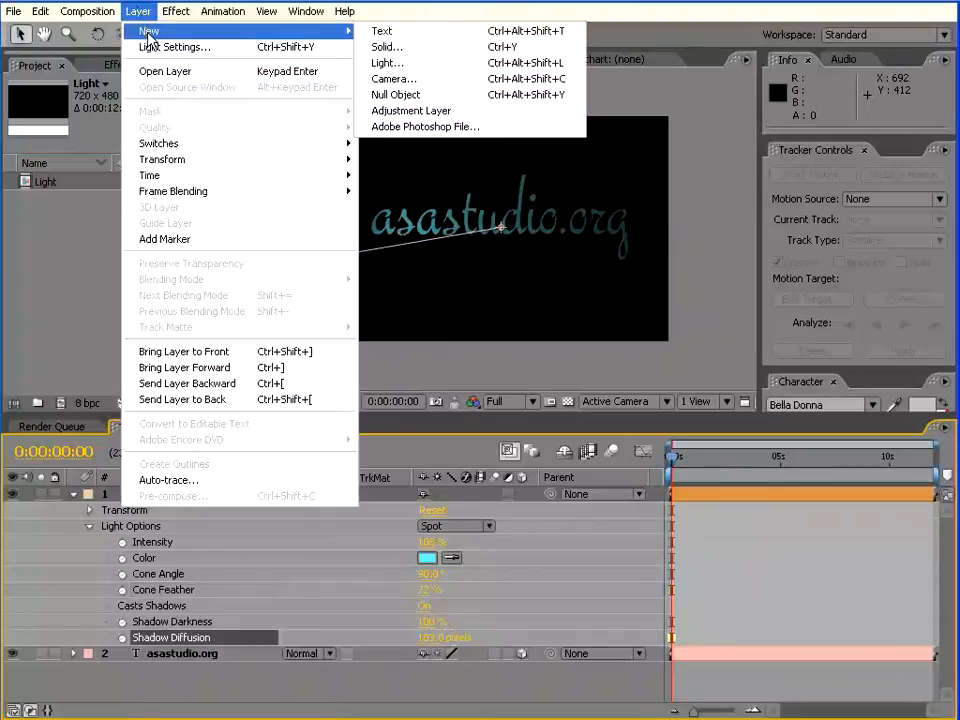
click(388, 47)
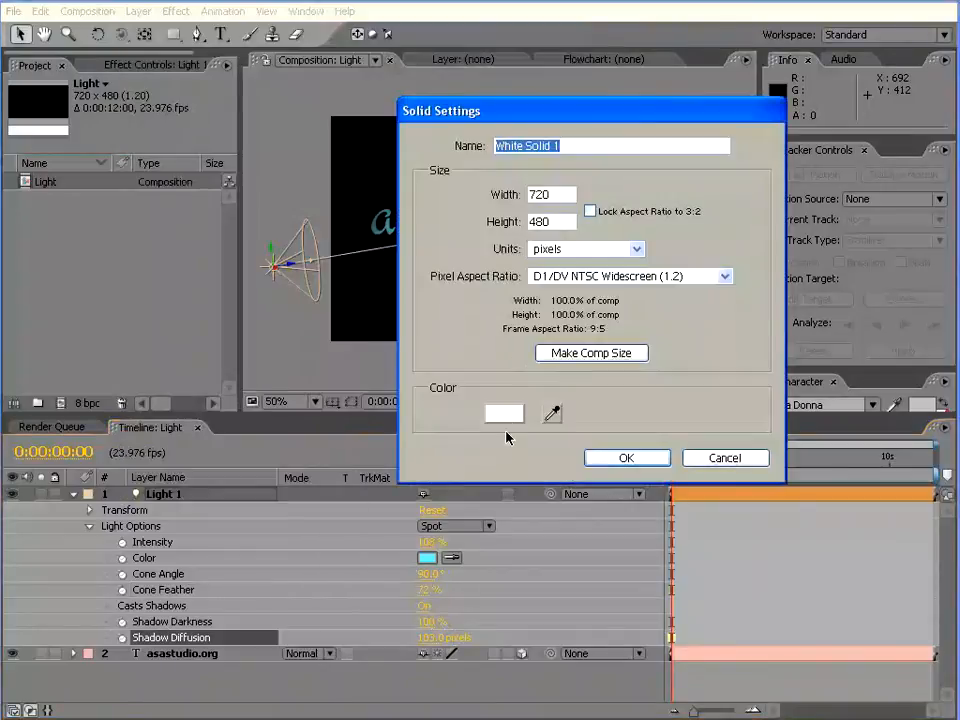
click(615, 456)
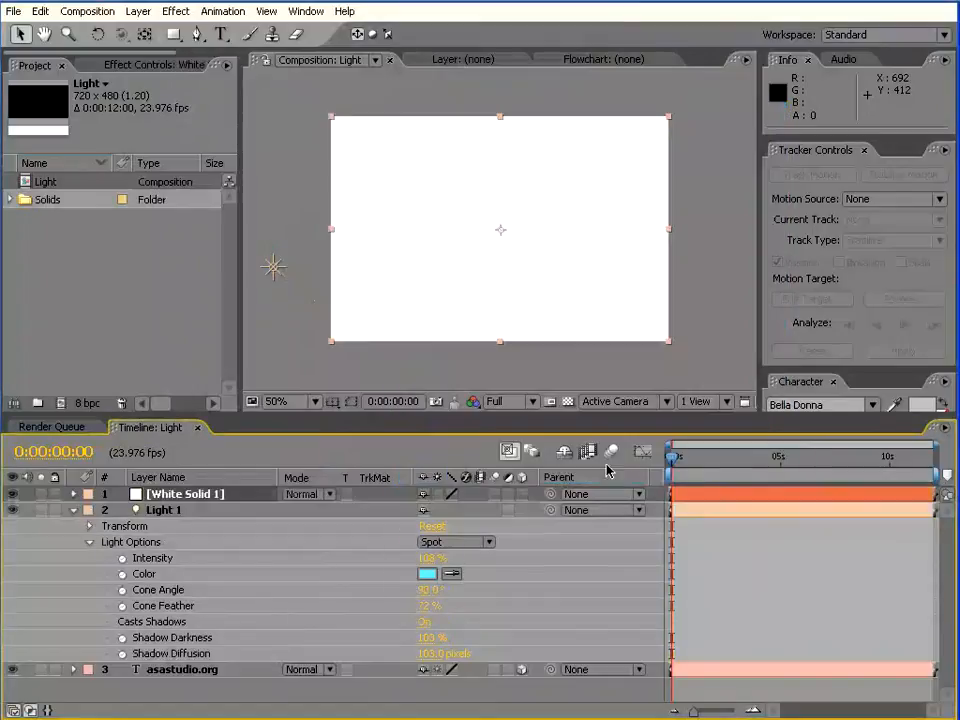
Move White Solid 1 beneath the asastudio.org text layer and make it a 3D layer.
drag(190, 498, 180, 688)
click(167, 639)
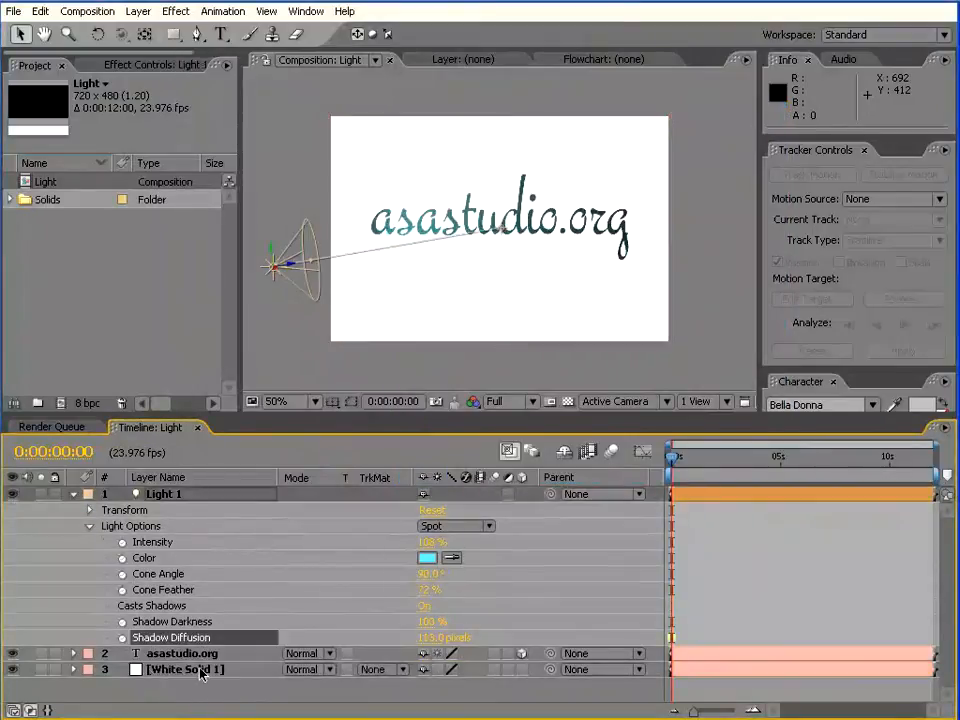
click(522, 669)
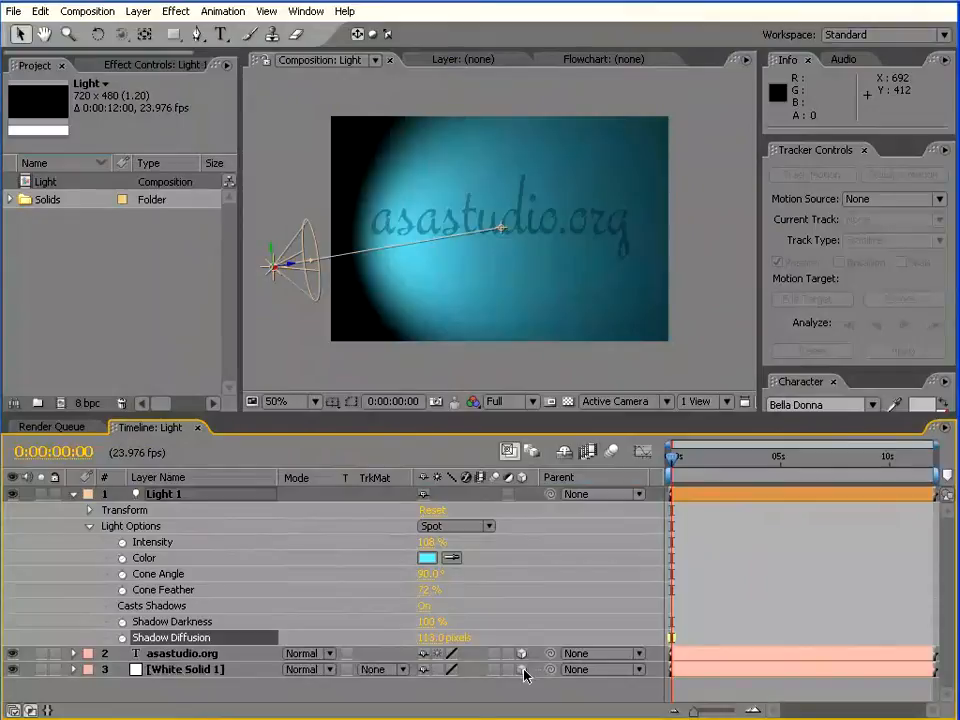
Scale White Solid 1 beyond the frame edges and re-aim the spot light, at about 74% intensity, toward the left part of the text.
drag(432, 542, 483, 538)
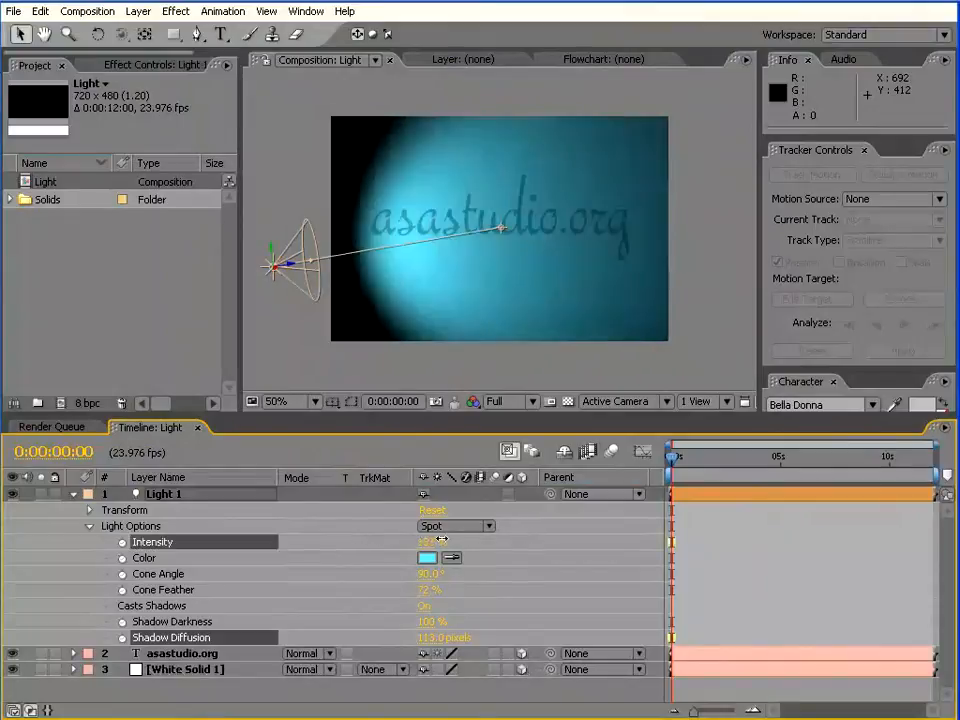
click(505, 235)
drag(505, 235, 480, 436)
drag(621, 153, 720, 99)
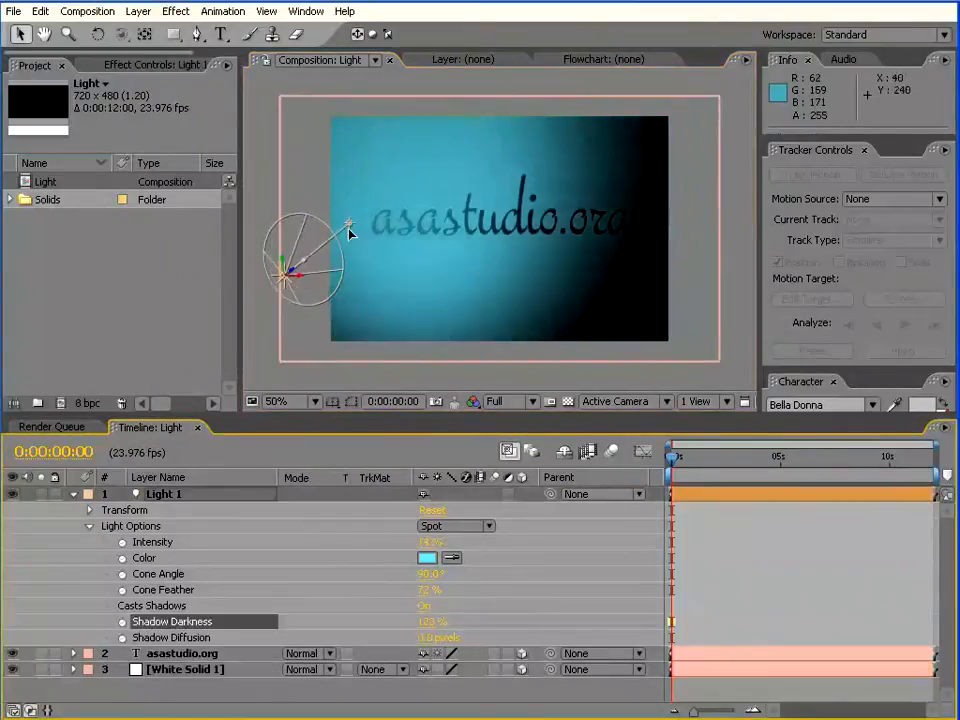
drag(350, 233, 424, 242)
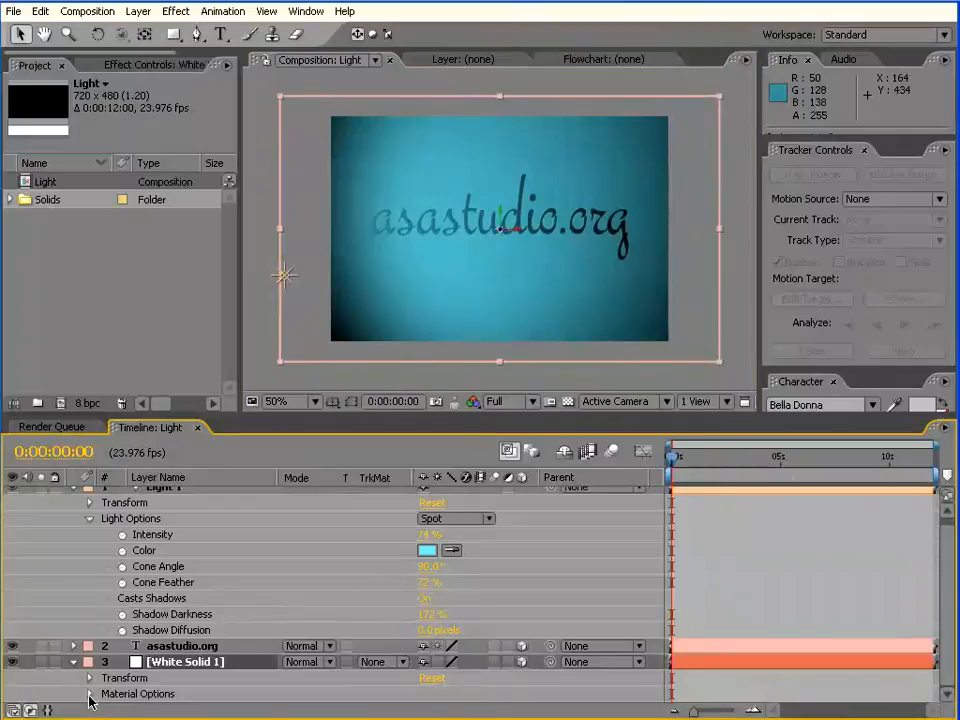
Turn on Casts Shadows for White Solid 1 and set light transmission to 89%, diffuse to 51% and specular to about 35%.
scroll(478, 640, down, 3)
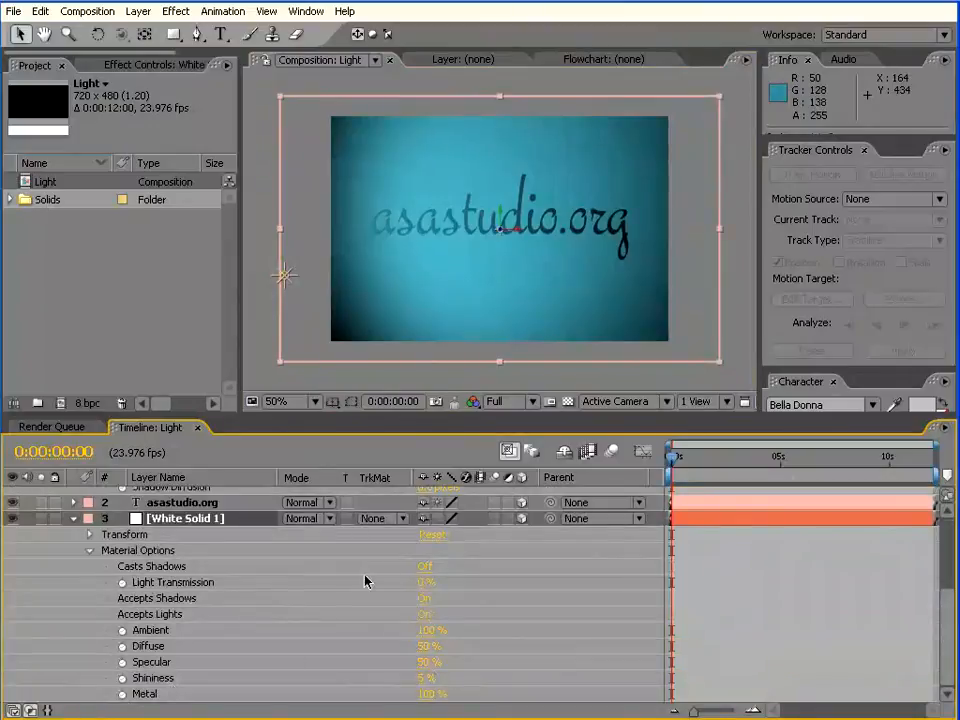
click(422, 570)
mouse_move(388, 248)
mouse_down()
mouse_move(150, 265)
mouse_move(418, 250)
mouse_move(397, 249)
mouse_up()
drag(423, 582, 440, 582)
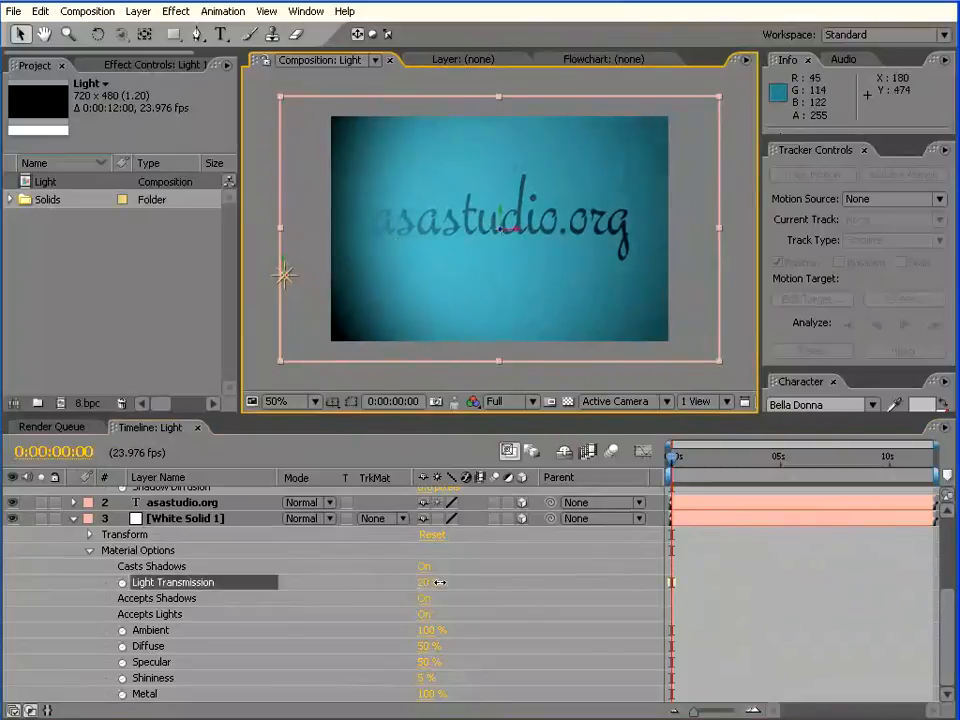
drag(622, 579, 305, 579)
drag(456, 580, 230, 581)
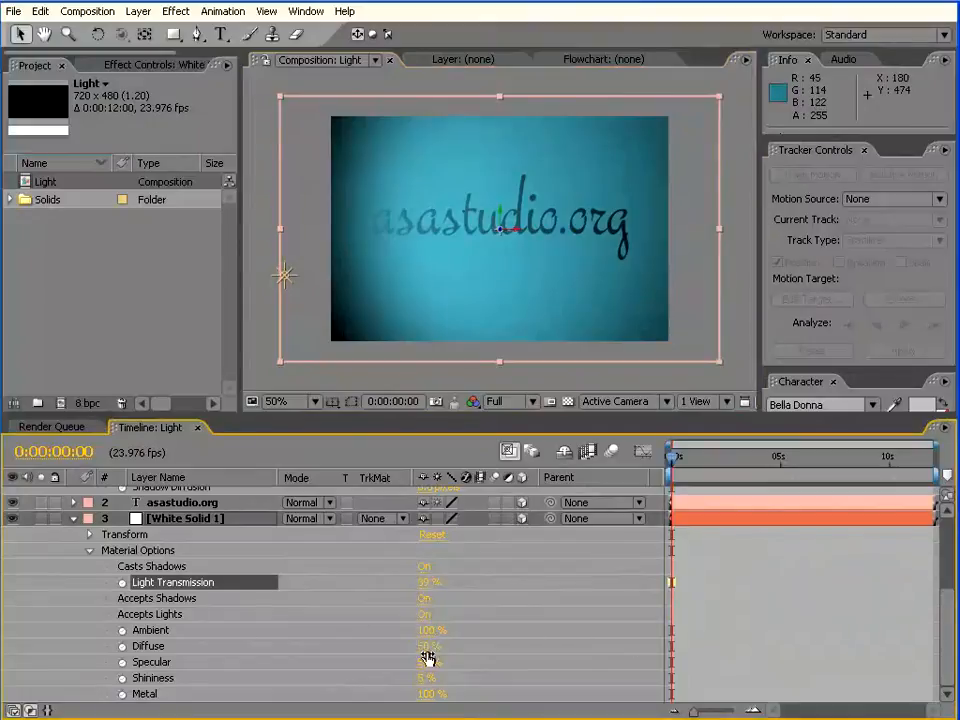
drag(430, 666, 384, 663)
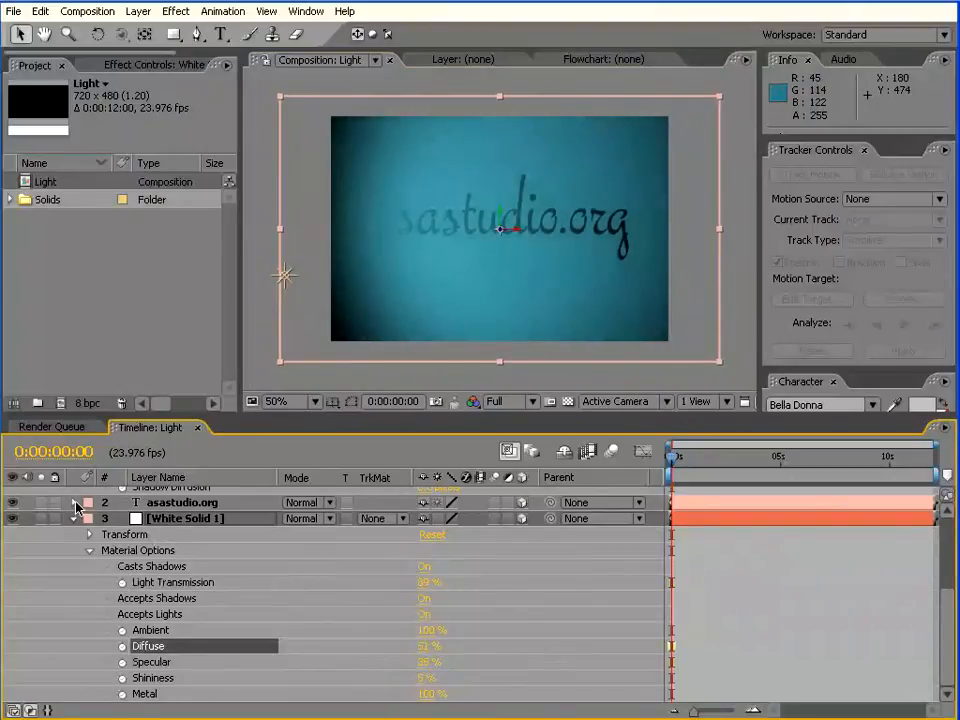
Turn on Casts Shadows in the asastudio.org text layer's material options and collapse White Solid 1's properties.
click(76, 503)
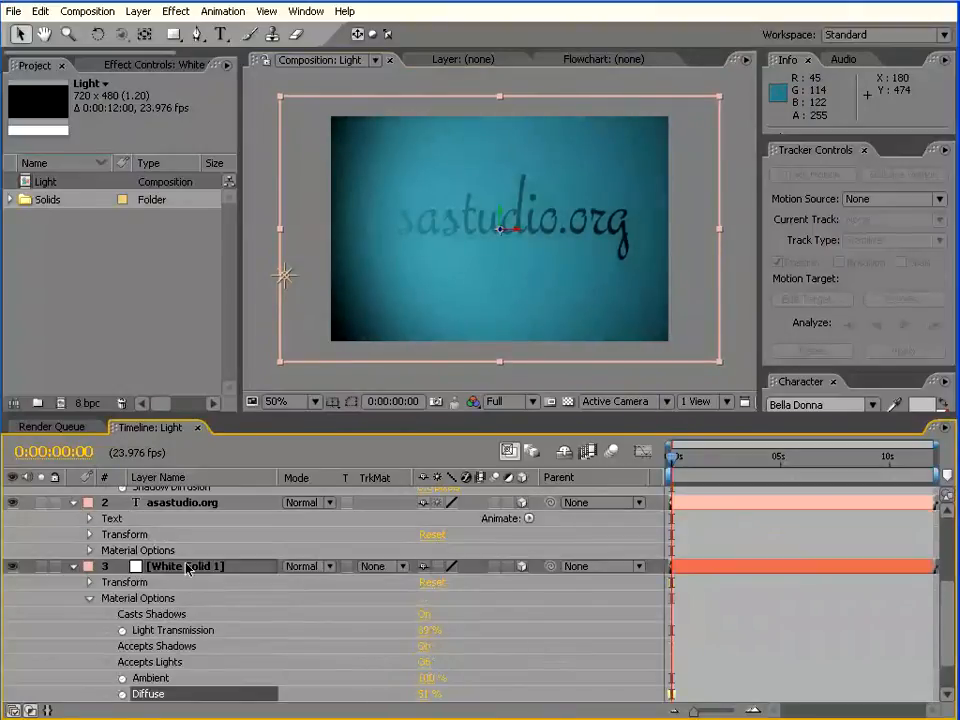
click(89, 550)
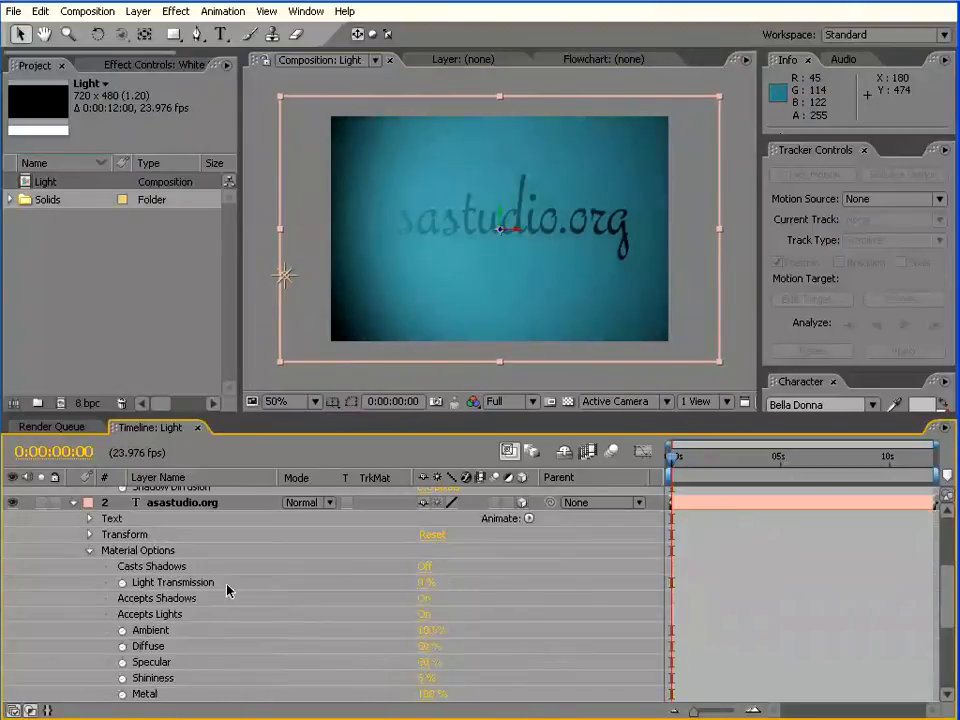
click(423, 568)
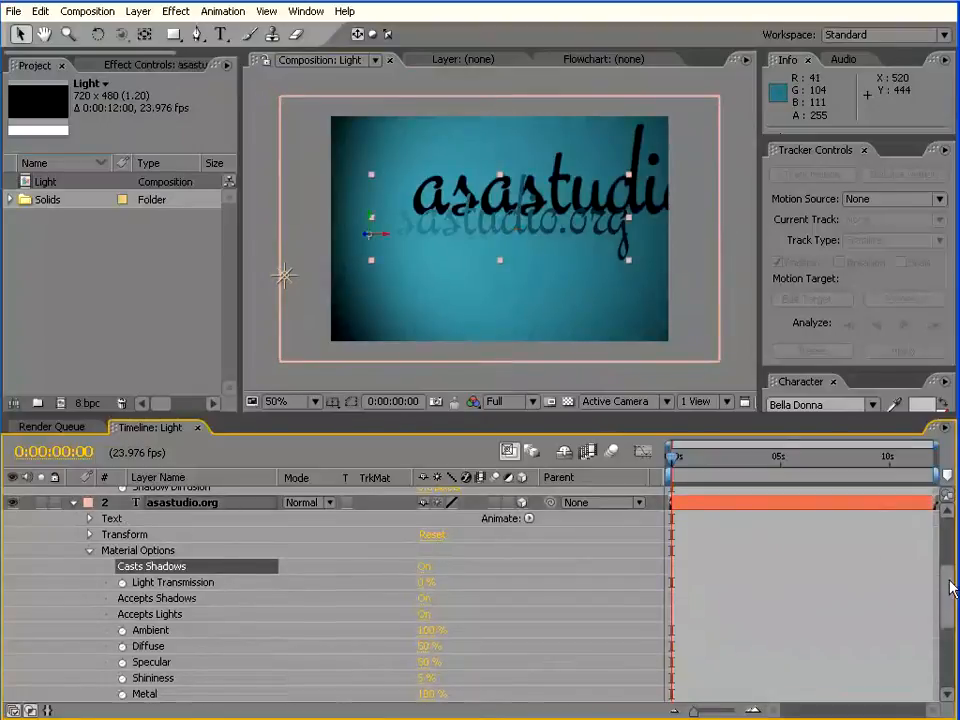
drag(952, 588, 946, 621)
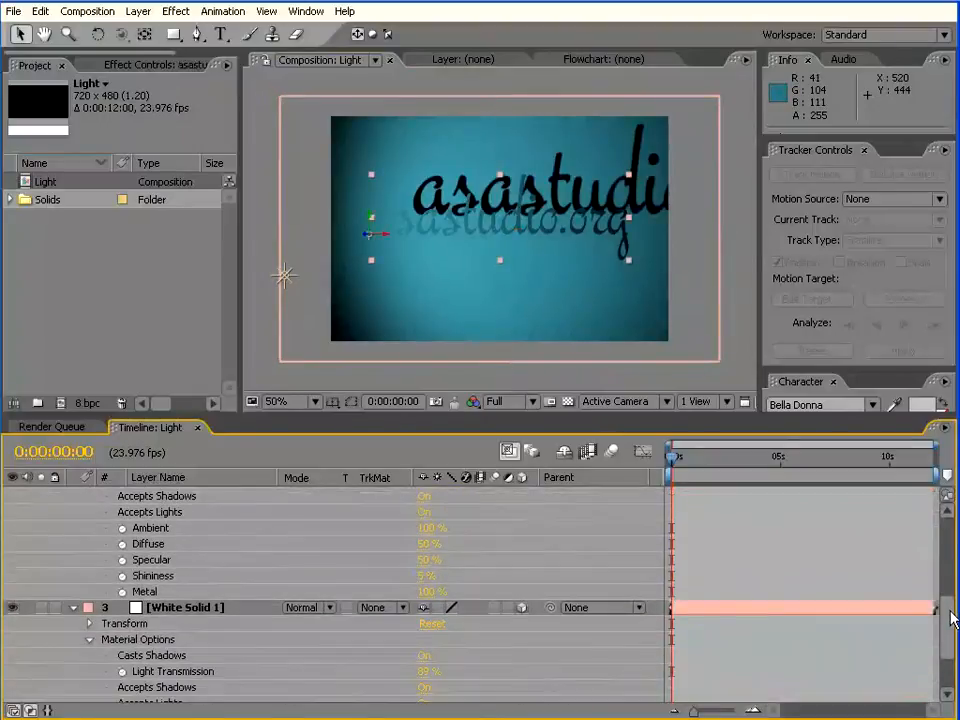
click(74, 608)
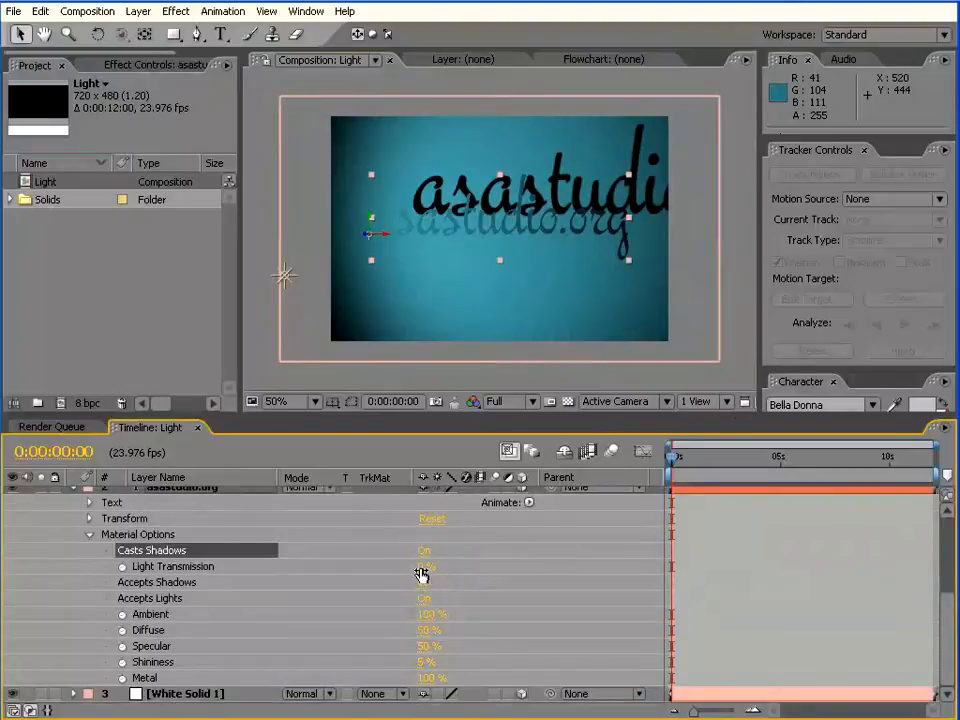
Set the text's light transmission to 100%, ambient to 17%, diffuse to 86%, specular to 81%, shininess to 29% and metal to 70%.
drag(424, 567, 436, 567)
mouse_move(511, 567)
mouse_down()
mouse_move(529, 568)
mouse_move(497, 576)
mouse_up()
drag(432, 573, 570, 561)
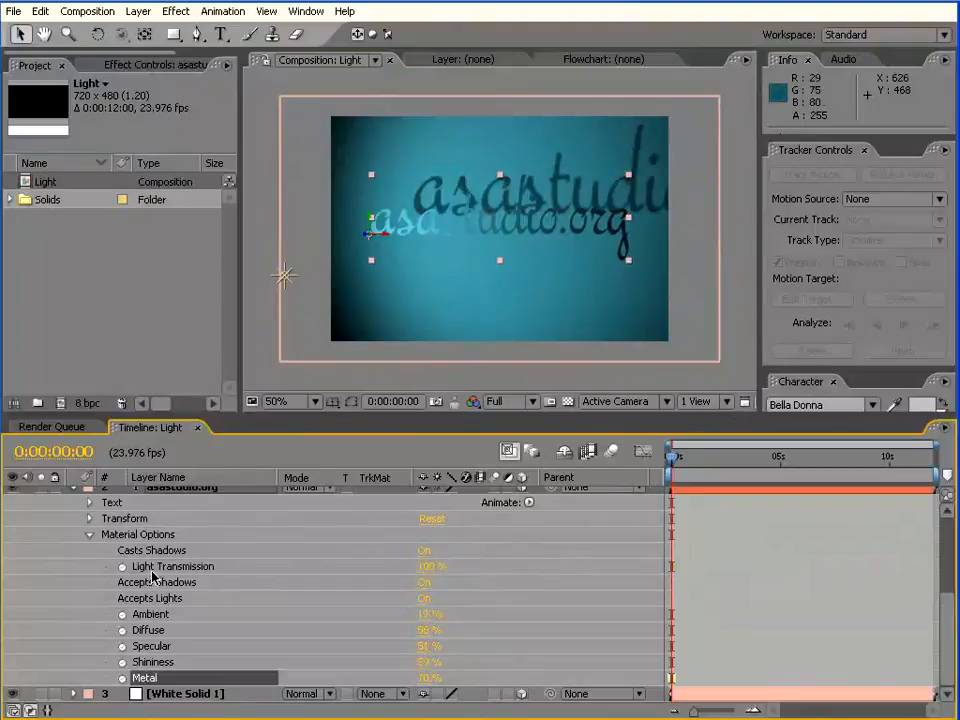
drag(429, 567, 514, 567)
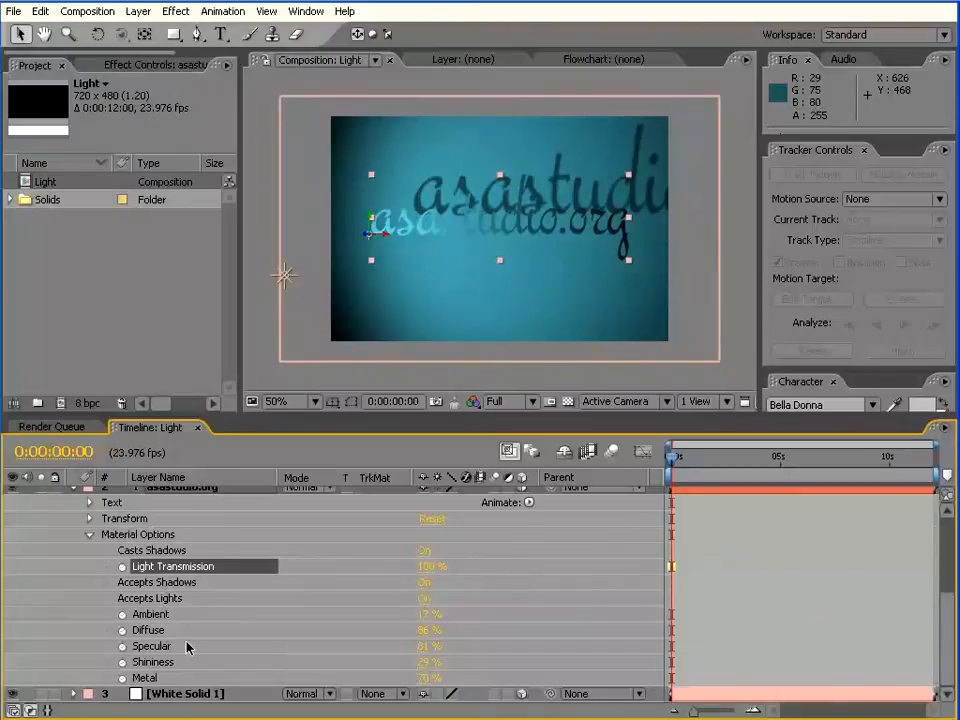
Change Light 1 to a Point light and move it in front of the middle of the asastudio.org text.
scroll(951, 545, up, 5)
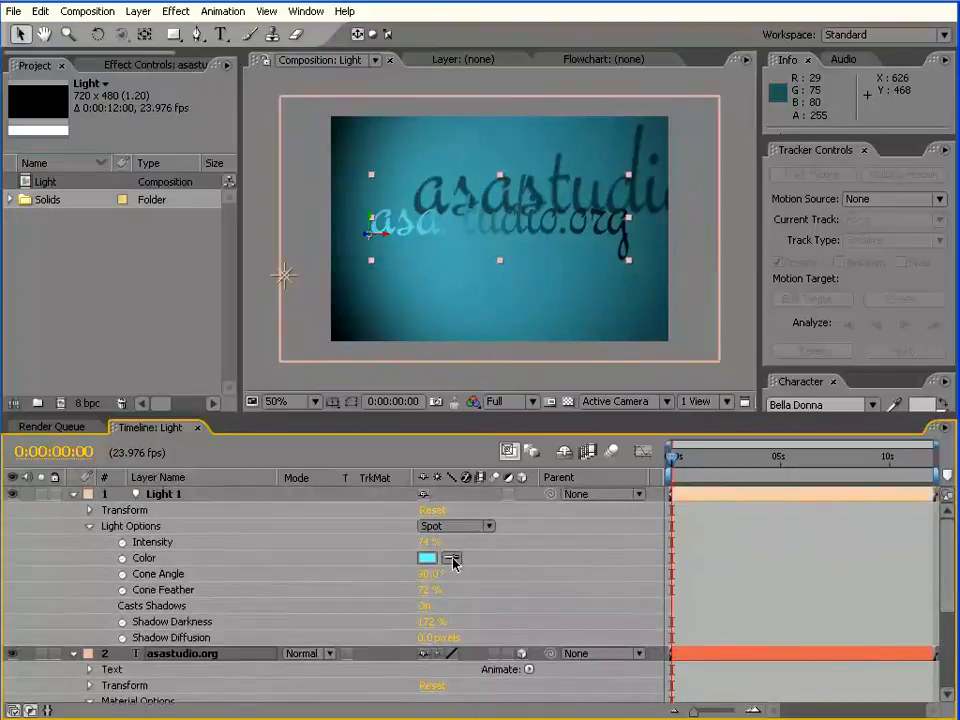
click(465, 528)
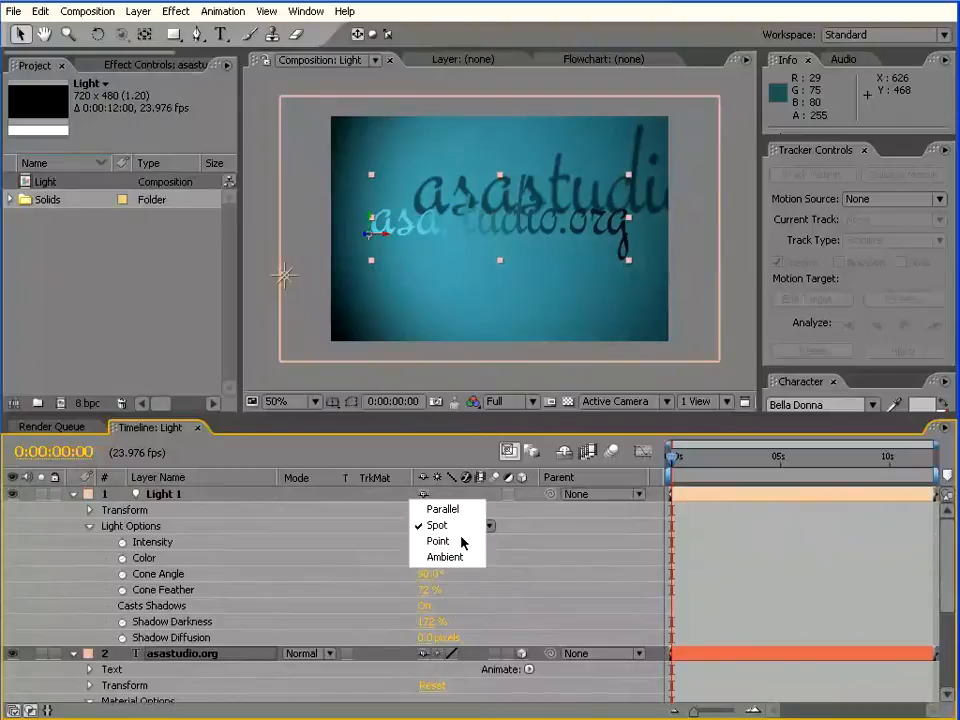
click(461, 542)
drag(332, 268, 373, 241)
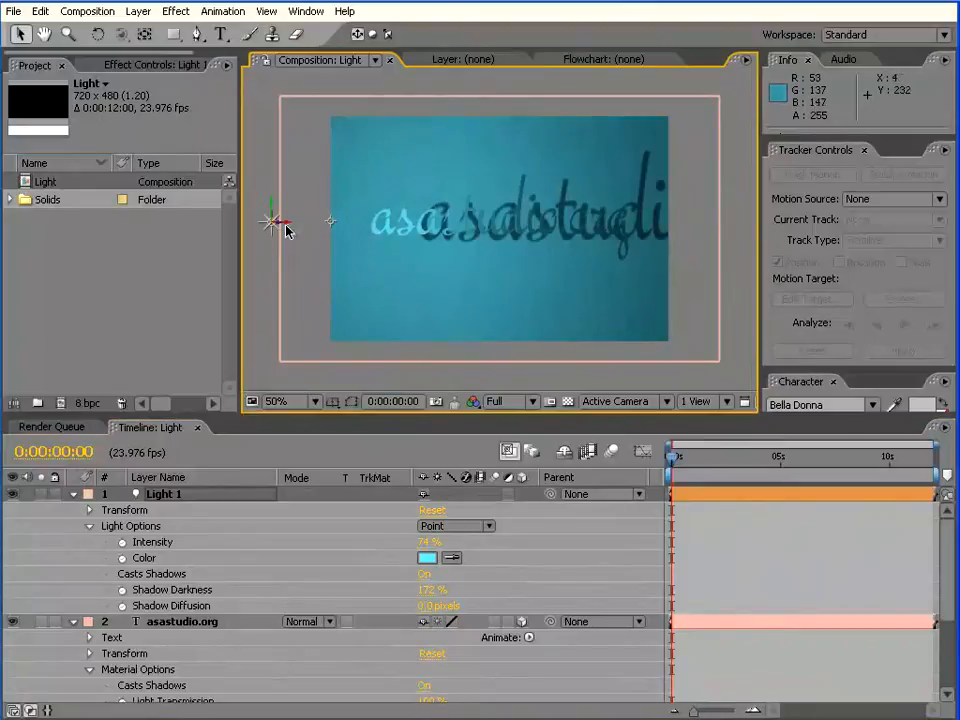
drag(288, 228, 488, 220)
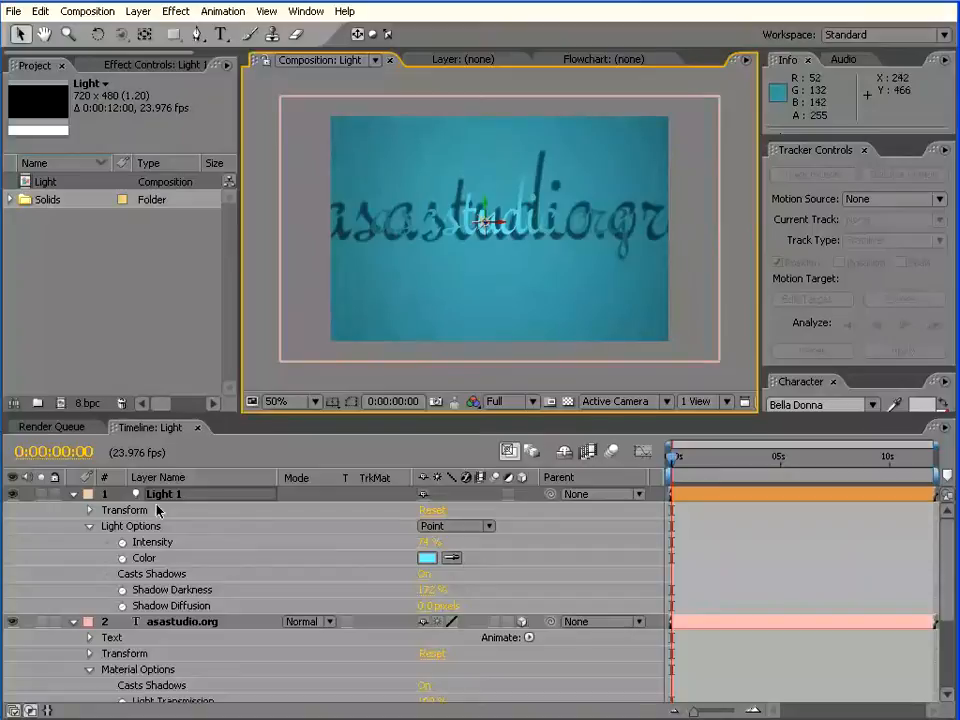
Collapse the Light 1 and asastudio.org layers and add a new null object to the composition.
click(74, 494)
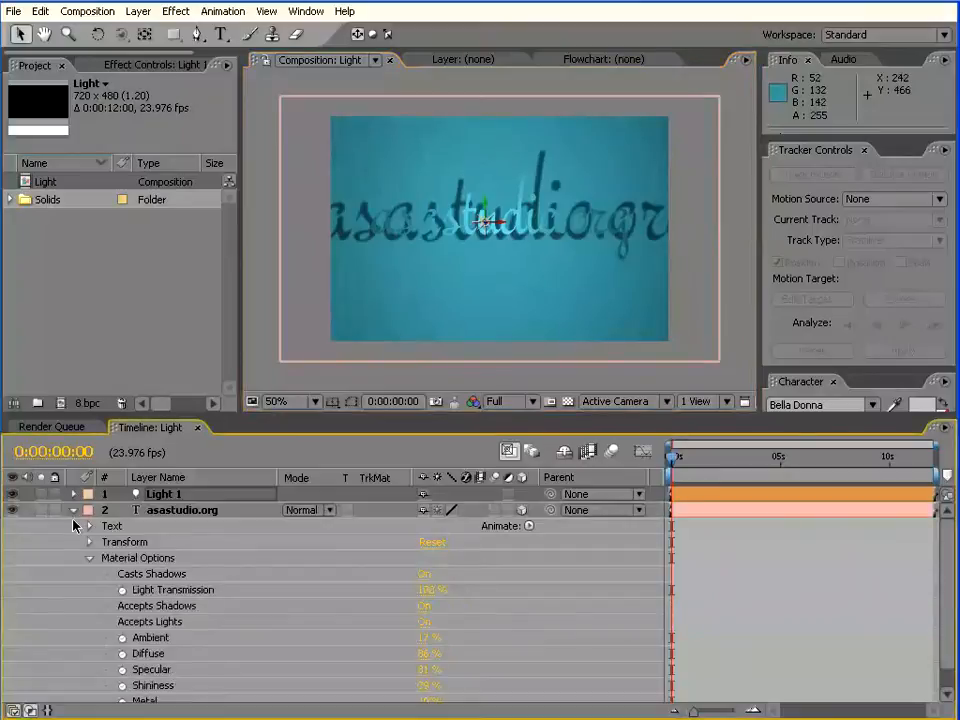
click(74, 510)
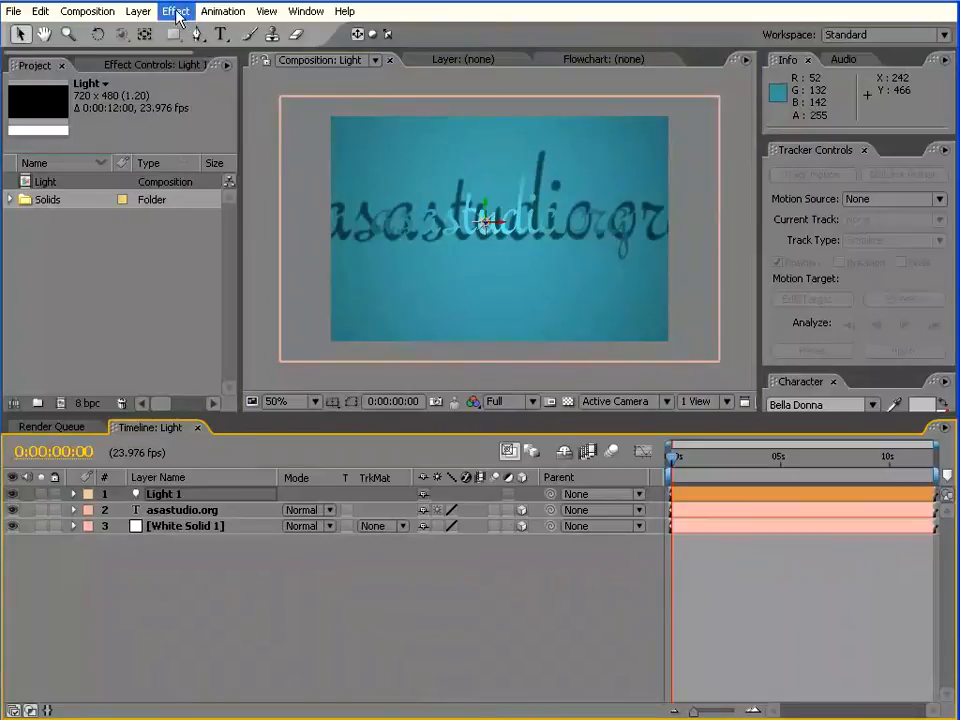
click(137, 11)
mouse_move(125, 31)
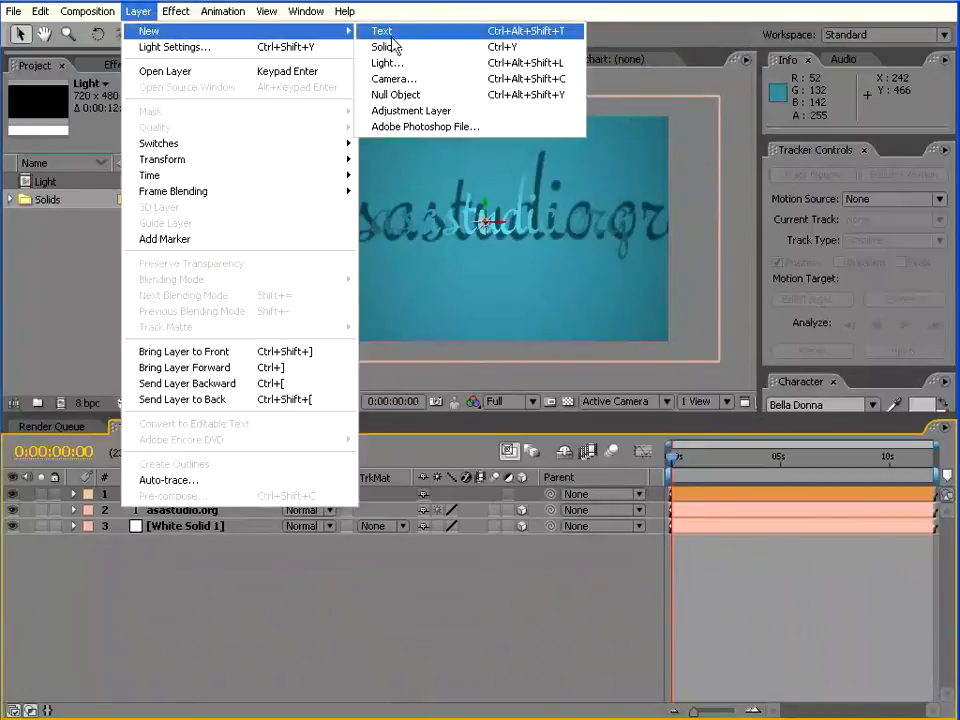
click(410, 98)
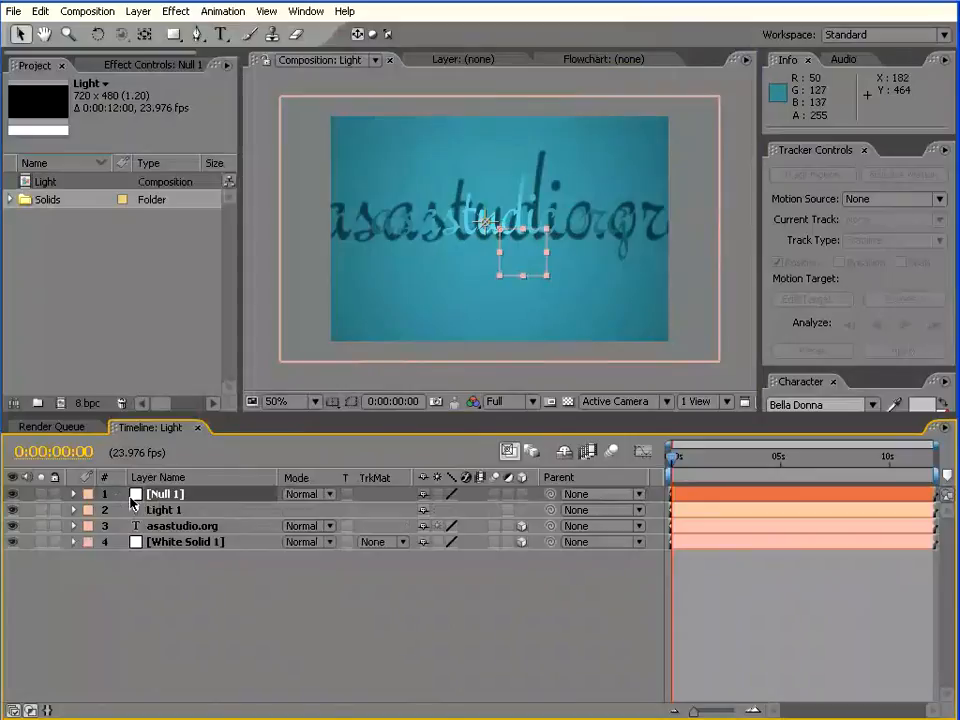
Add the expression wiggle(1,200) to the null object's Position and scrub the timeline near its start.
click(74, 494)
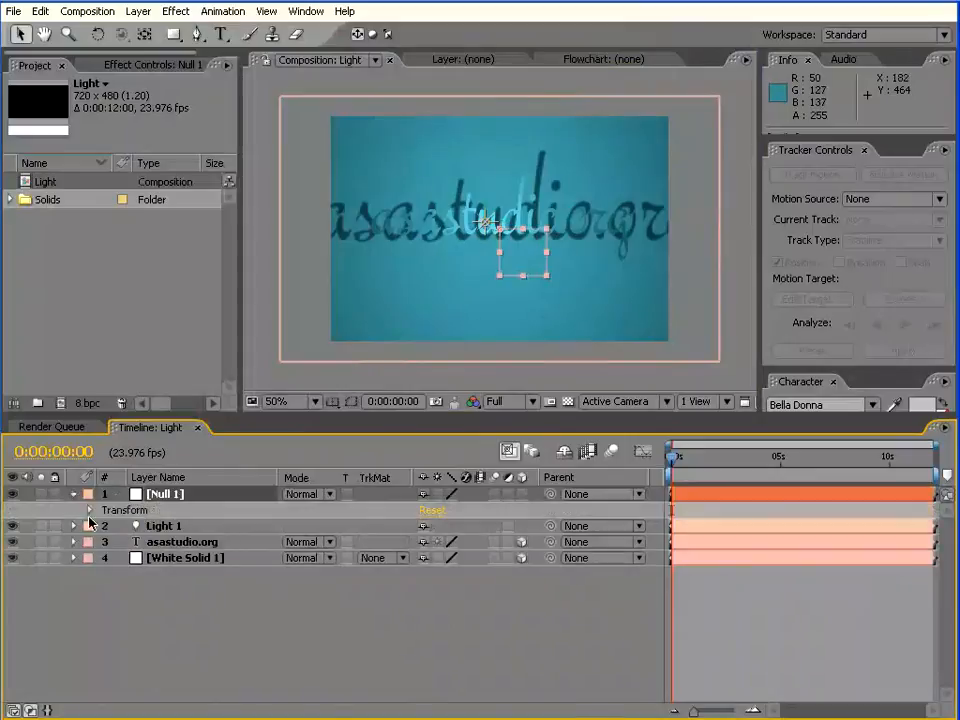
click(89, 510)
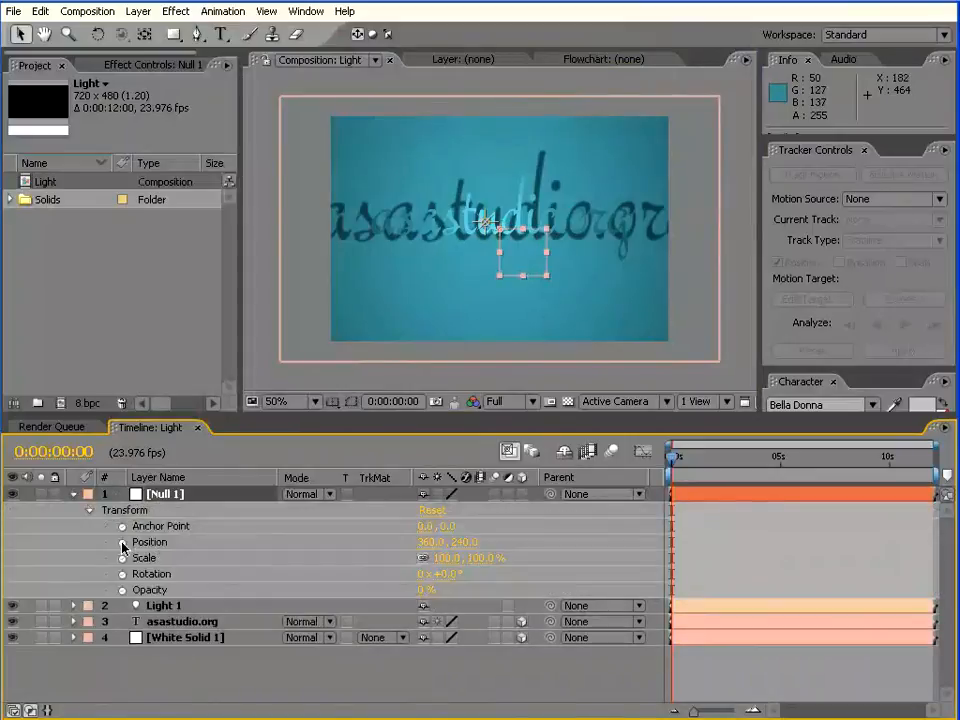
click(150, 542)
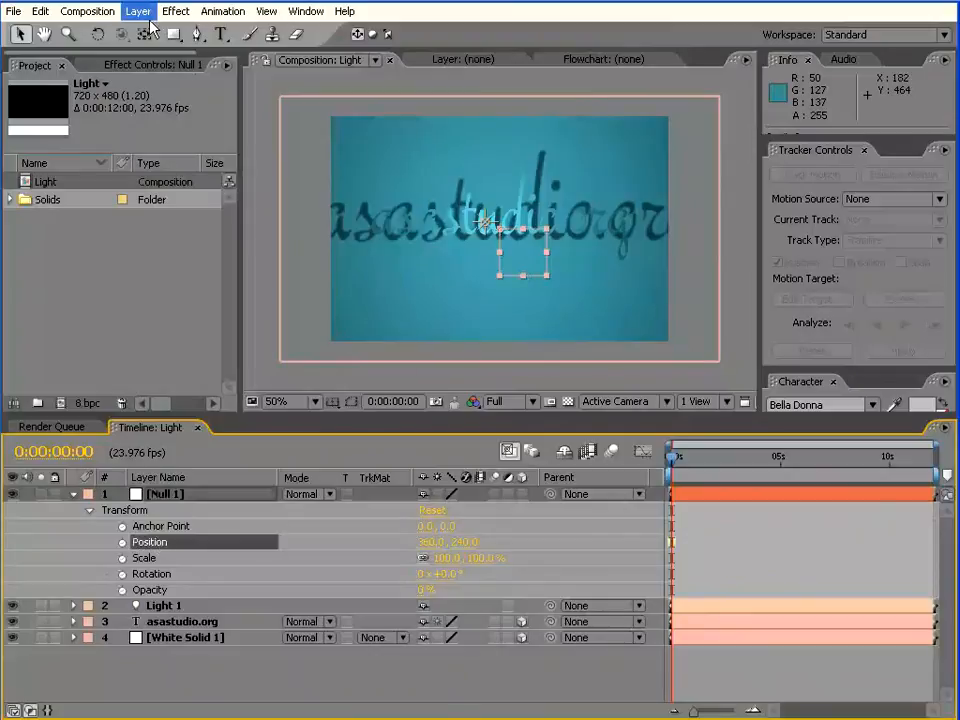
click(222, 11)
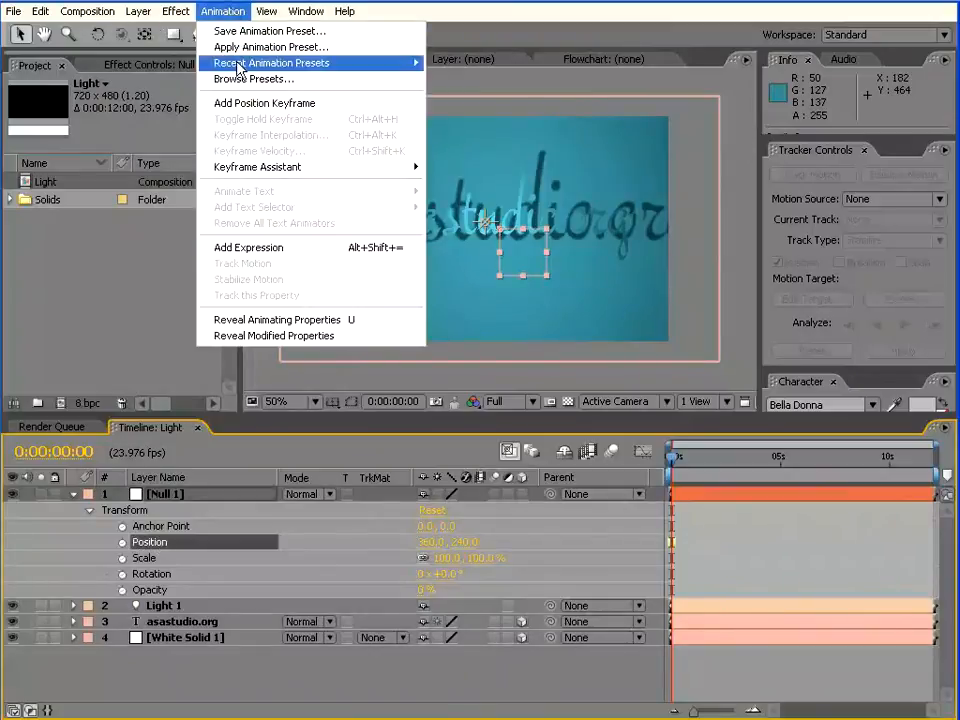
click(252, 248)
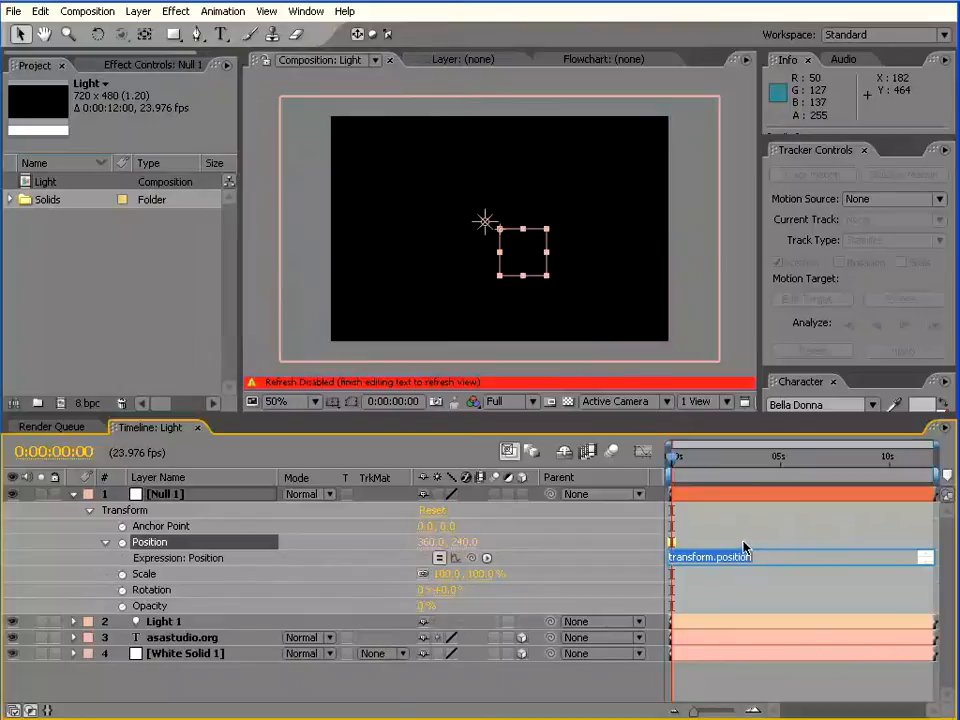
text(wiggle(1,200)
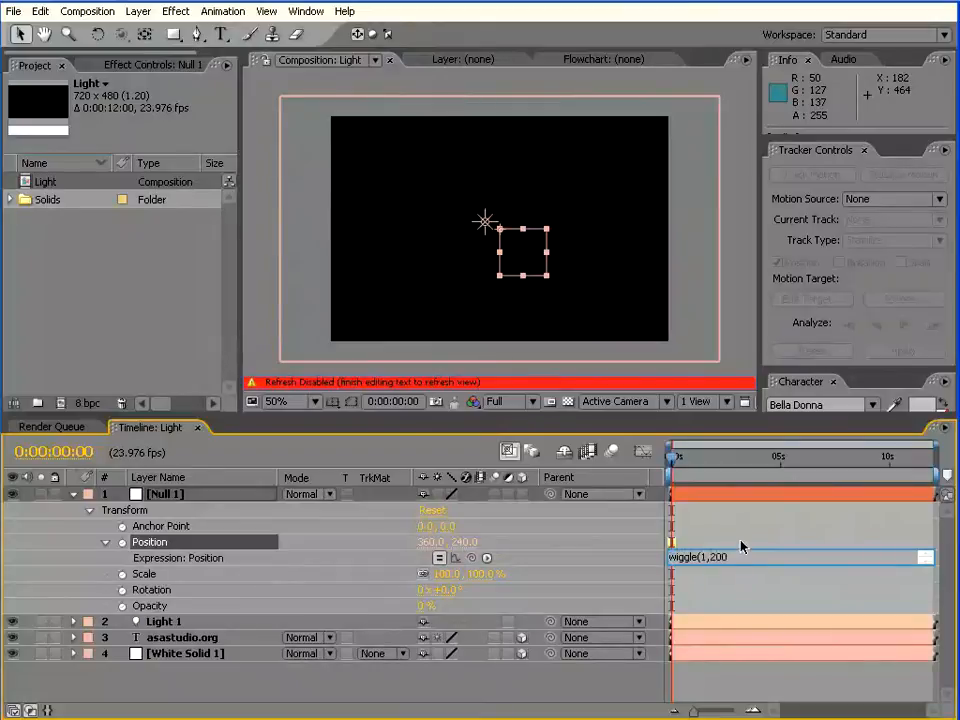
click(675, 456)
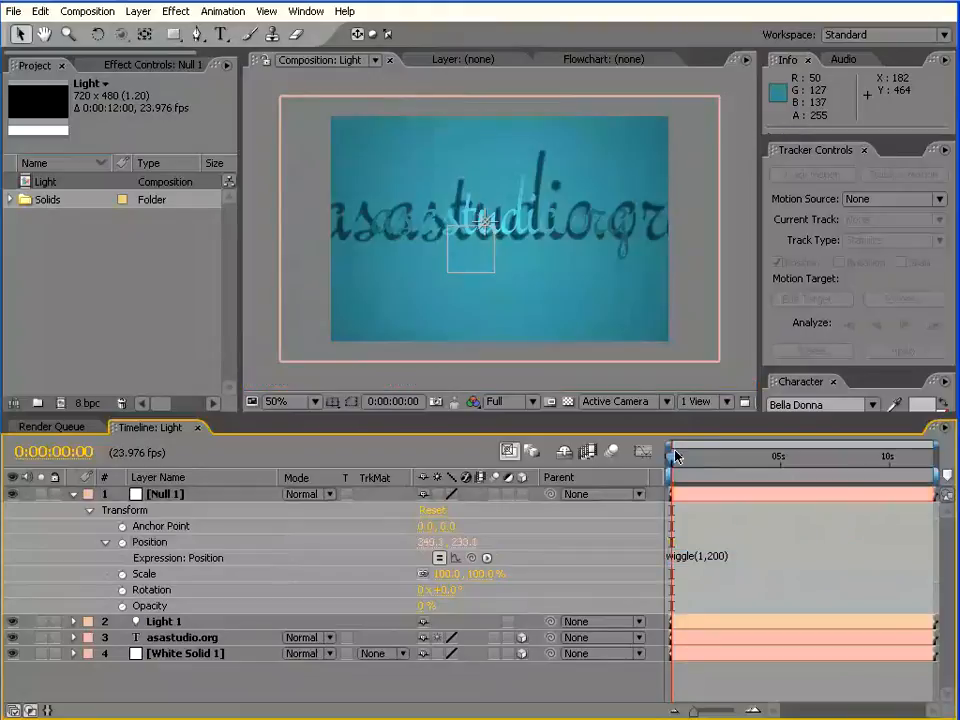
mouse_move(675, 462)
mouse_down()
mouse_move(797, 465)
mouse_move(648, 461)
mouse_move(784, 459)
mouse_move(660, 460)
mouse_up()
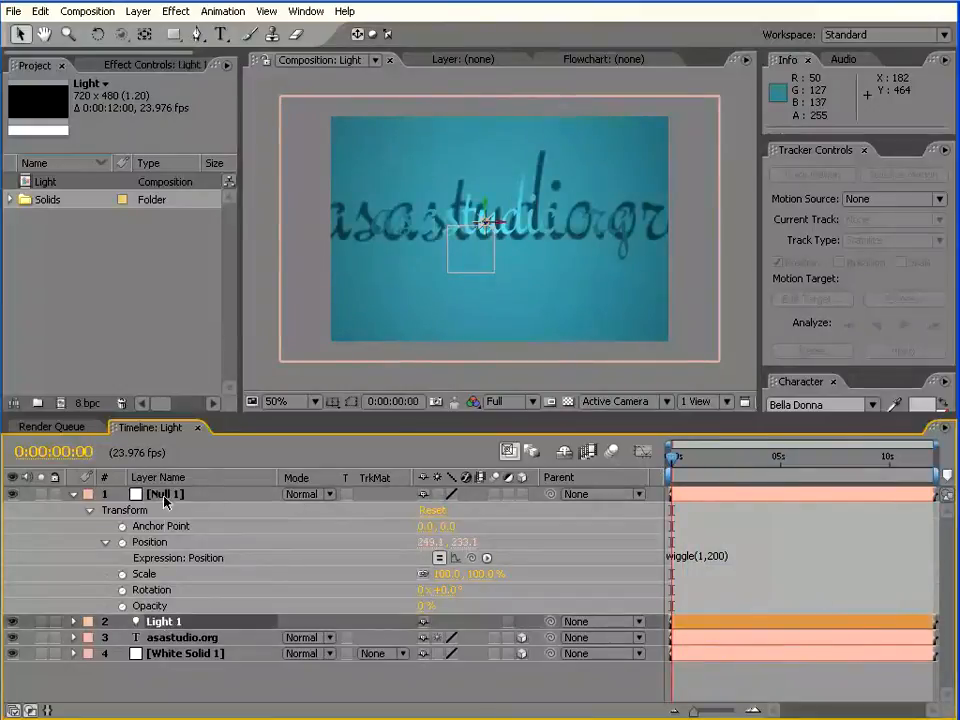
Parent Light 1 to Null 1.
click(167, 620)
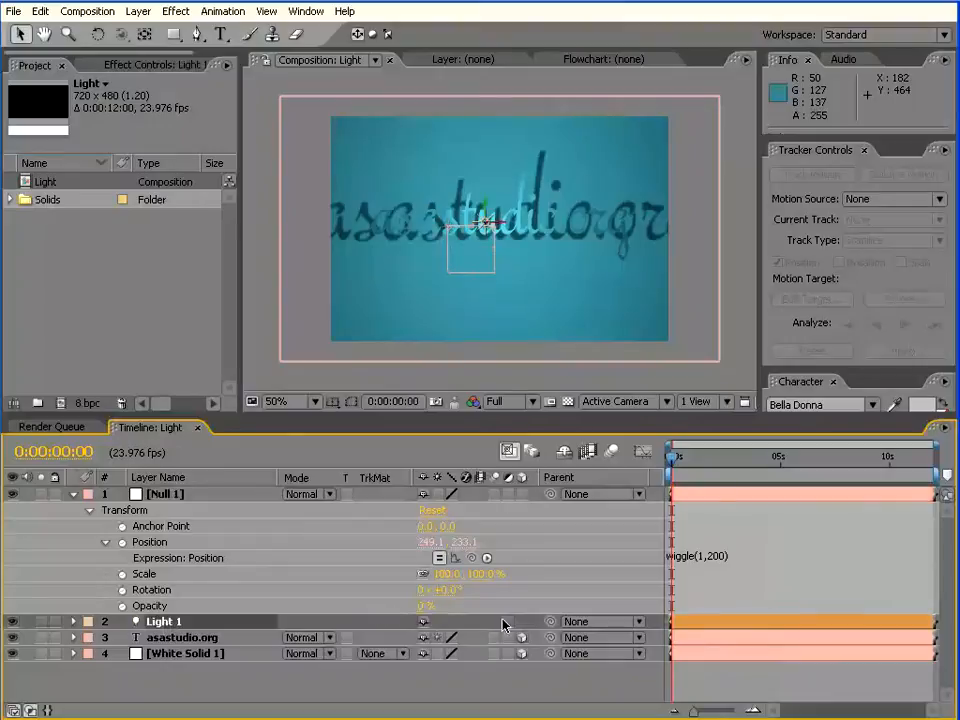
drag(549, 625, 172, 498)
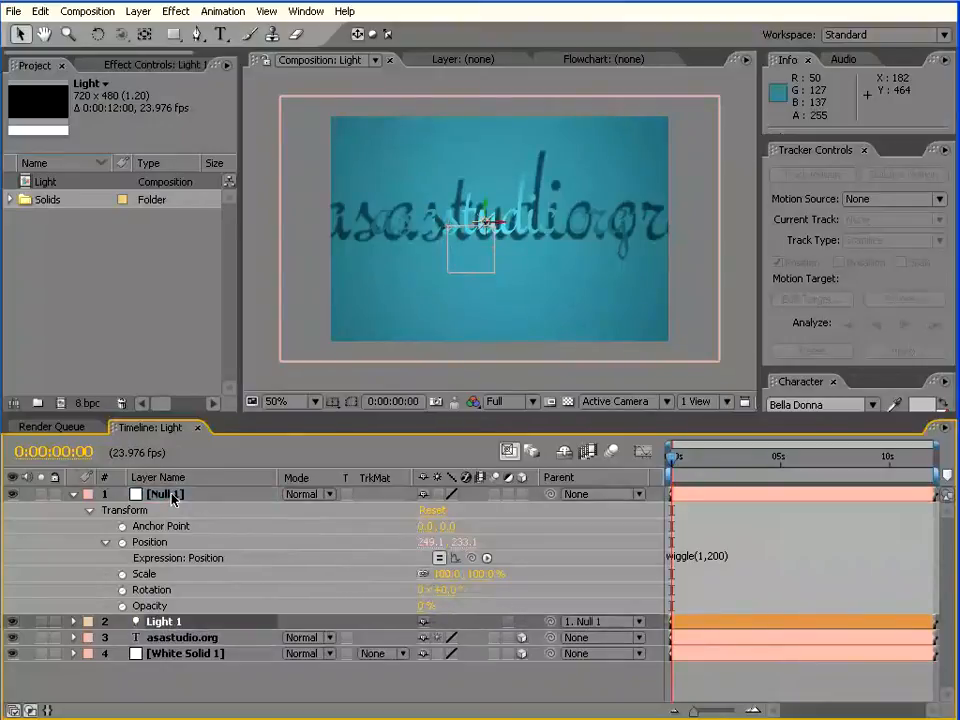
Create a new comp-sized white solid layer, 720 × 480 pixels, above the null layer.
drag(674, 462, 784, 463)
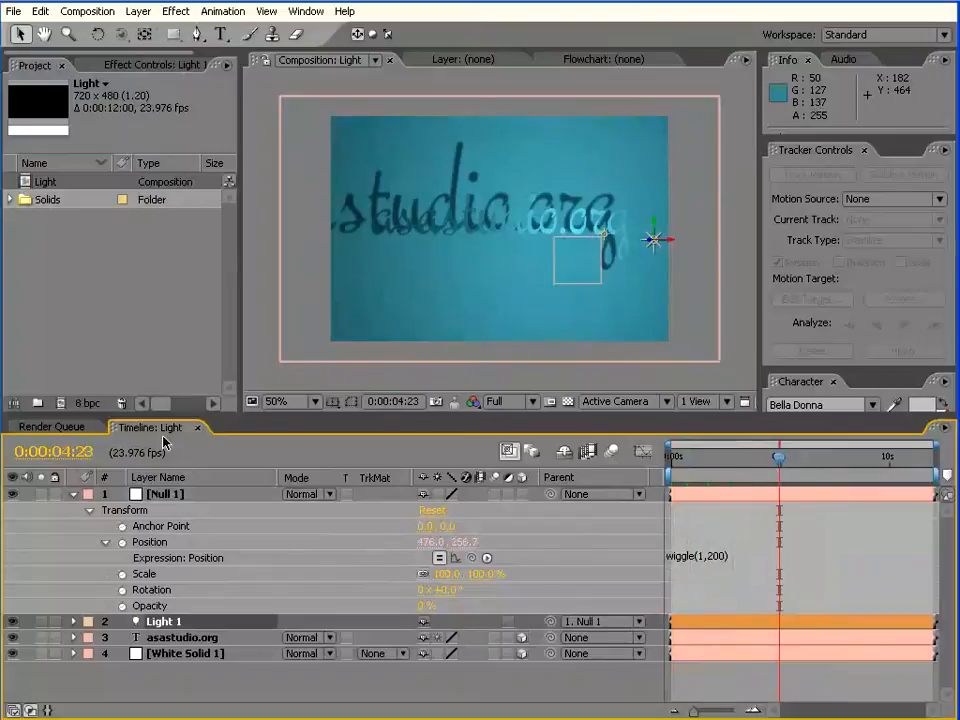
click(137, 11)
mouse_move(150, 31)
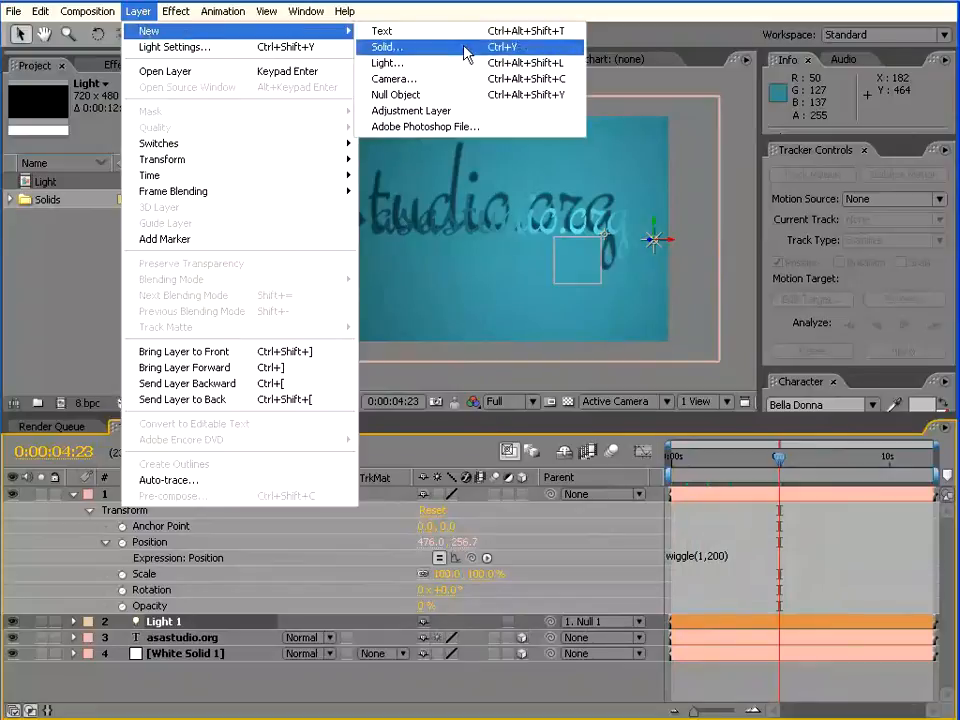
click(467, 48)
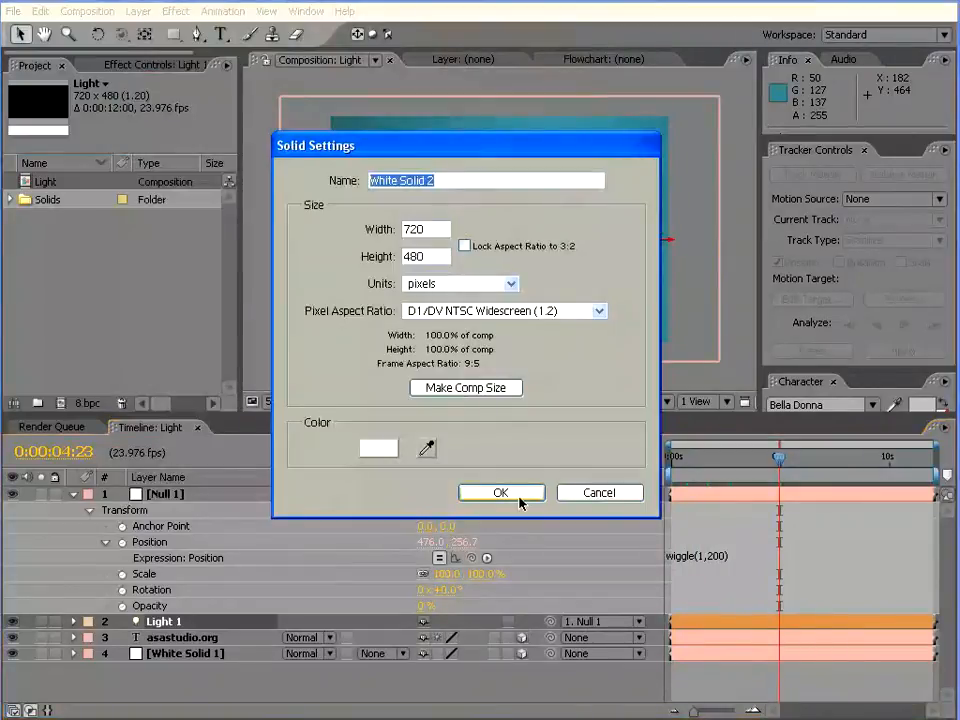
click(500, 492)
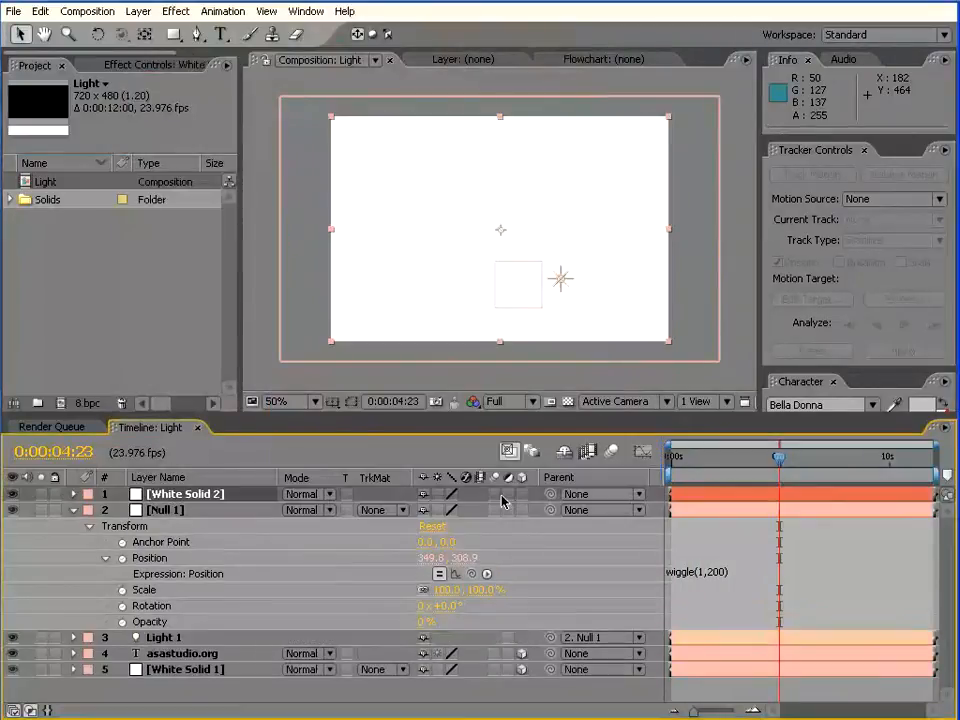
Apply Trapcode Particular to the new white solid and preview the particles at 0:00:01:09.
click(186, 14)
mouse_move(383, 651)
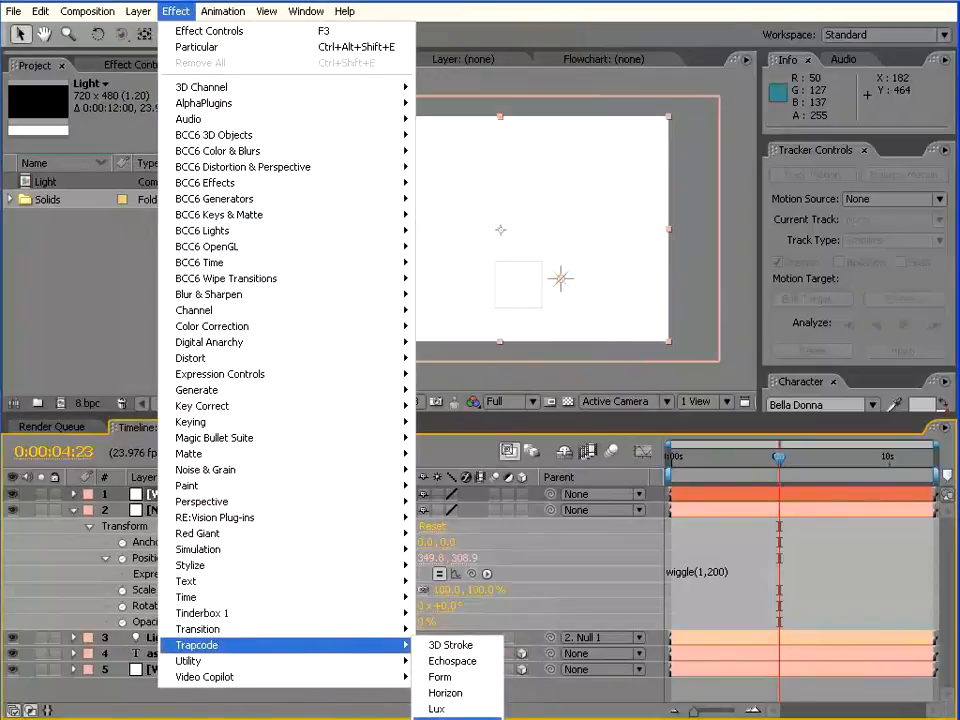
click(455, 717)
drag(680, 460, 705, 463)
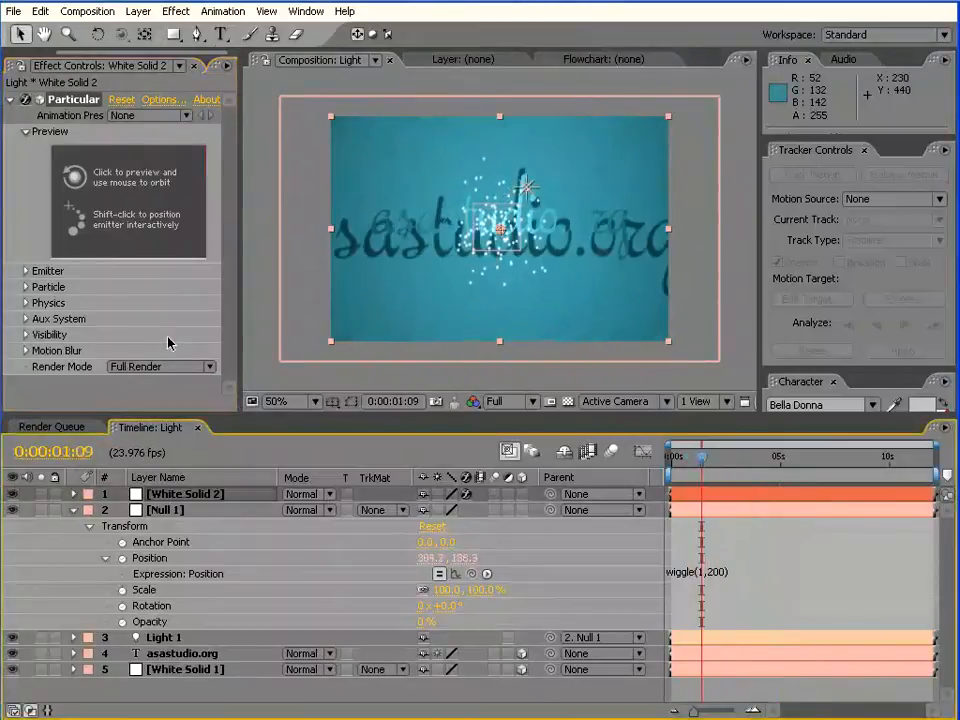
Set Particular's emitter type to Light and dismiss the notice about light naming.
click(27, 271)
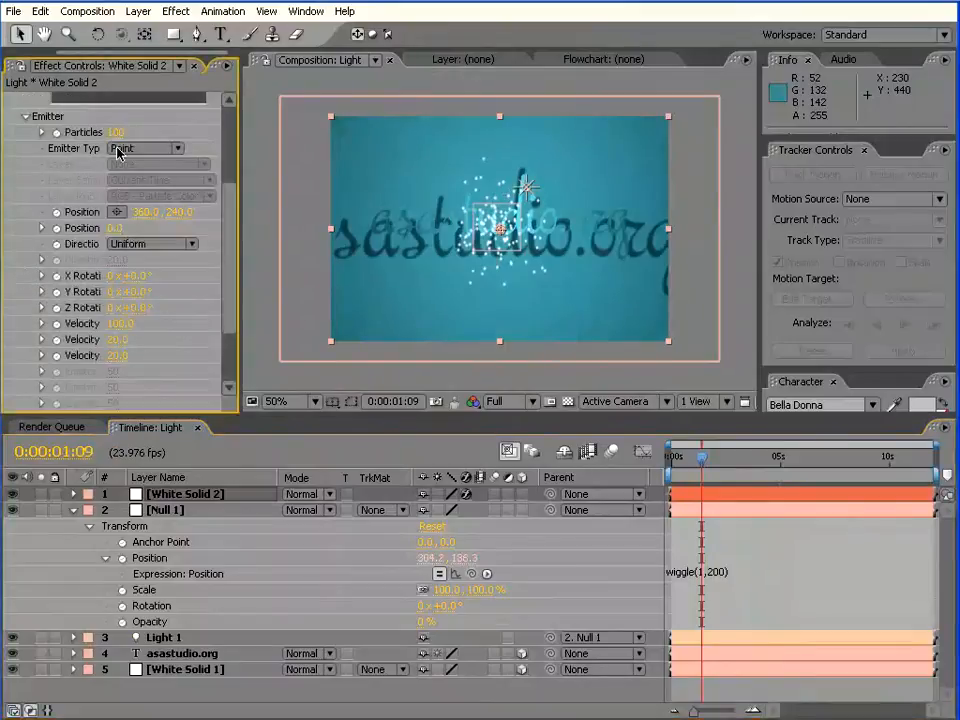
click(178, 149)
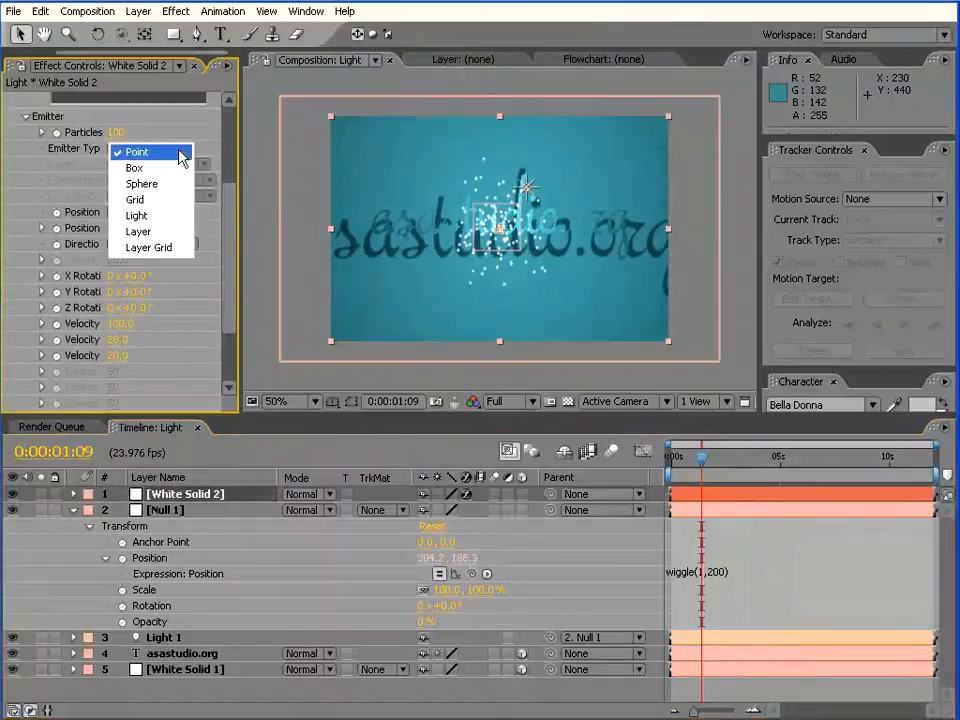
click(176, 216)
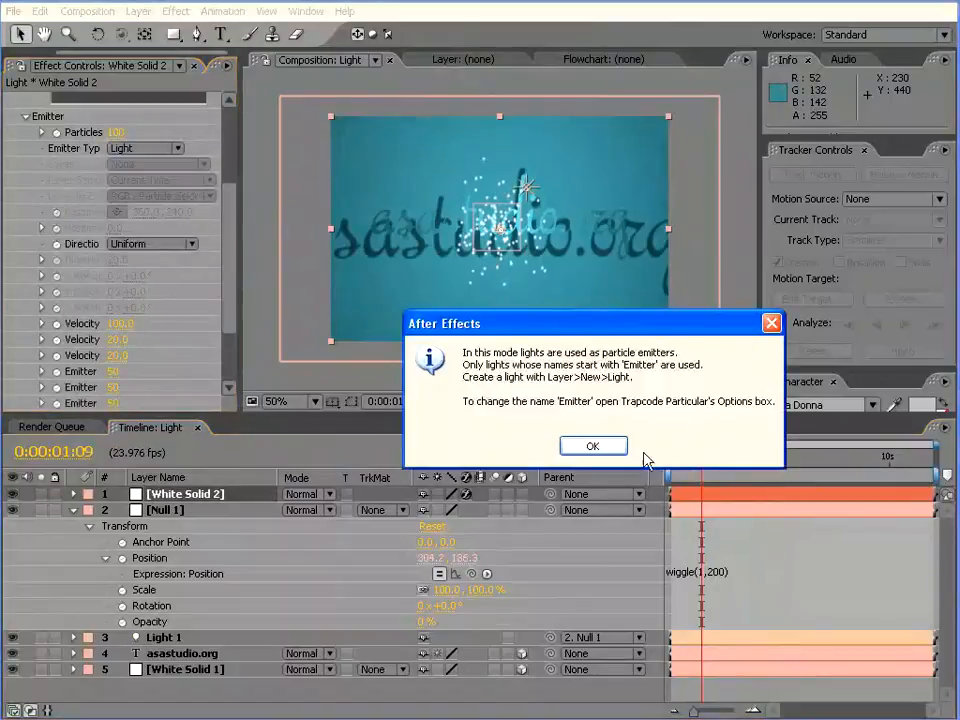
drag(578, 323, 387, 321)
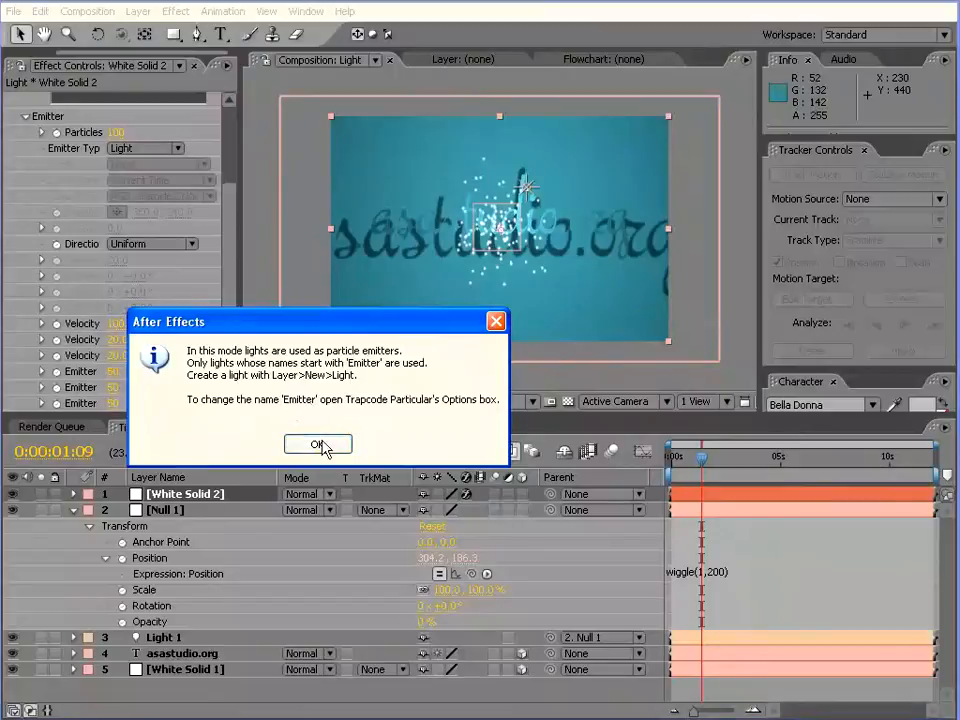
click(316, 443)
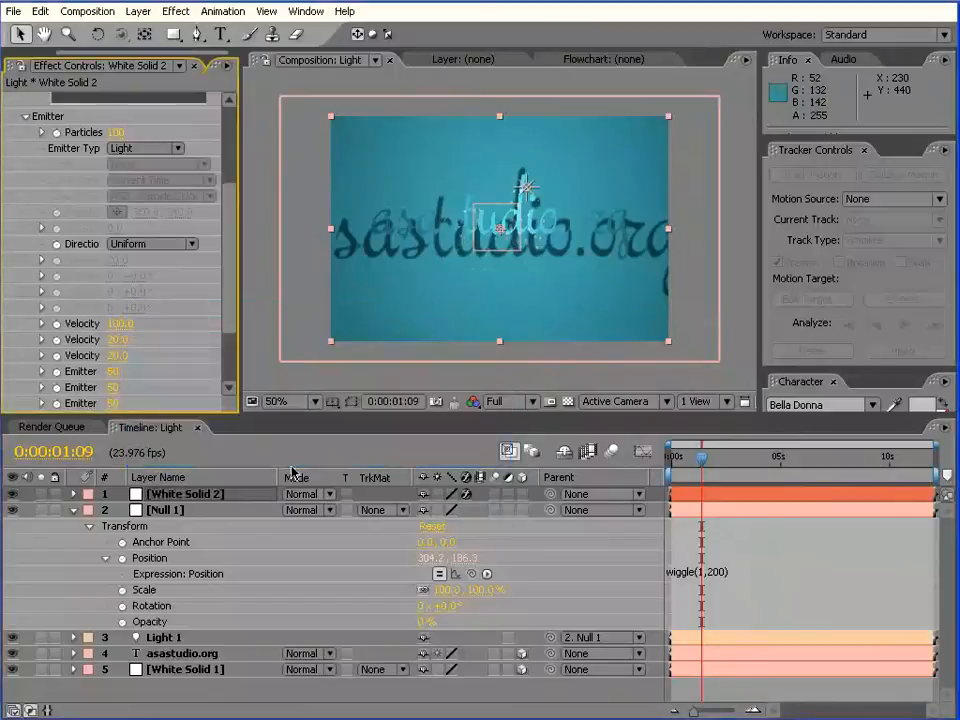
Rename the Light 1 layer as Emitter.
click(165, 641)
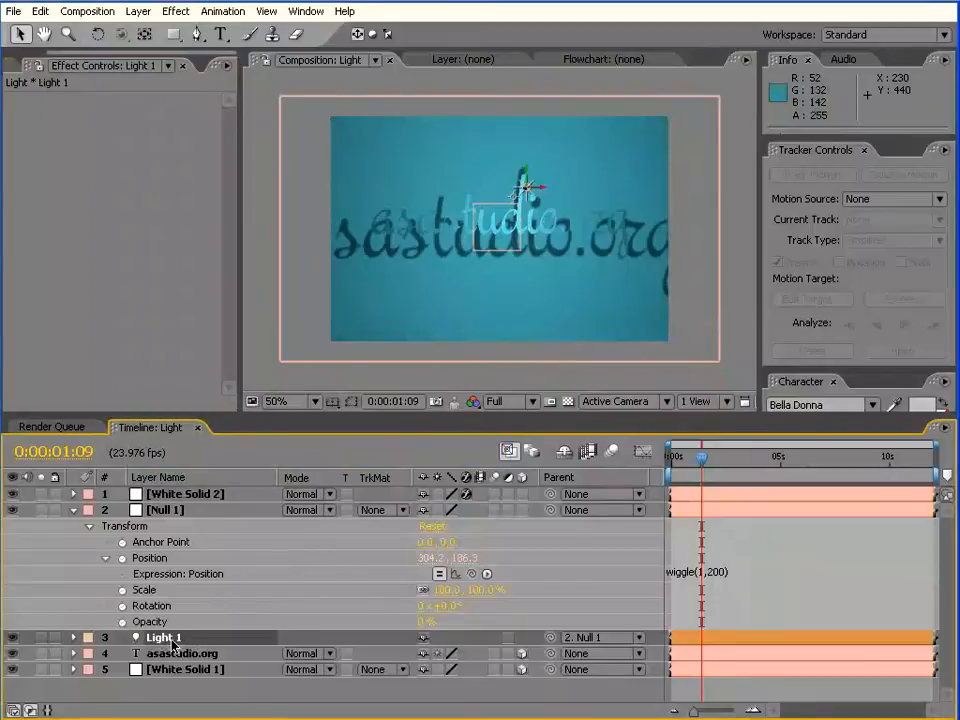
key(Return)
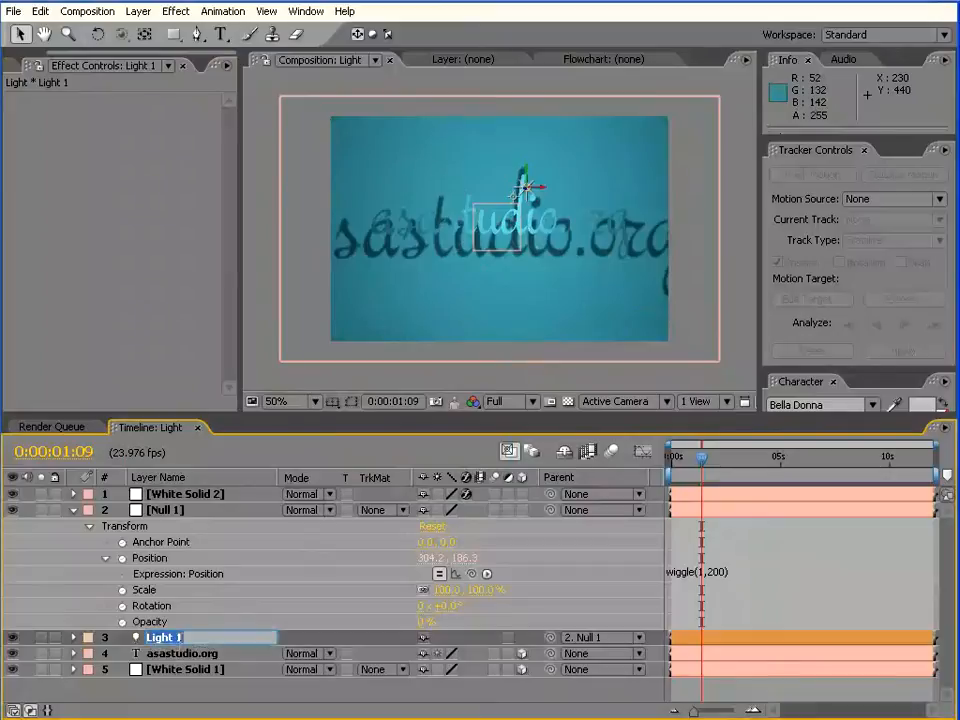
text(Emitter)
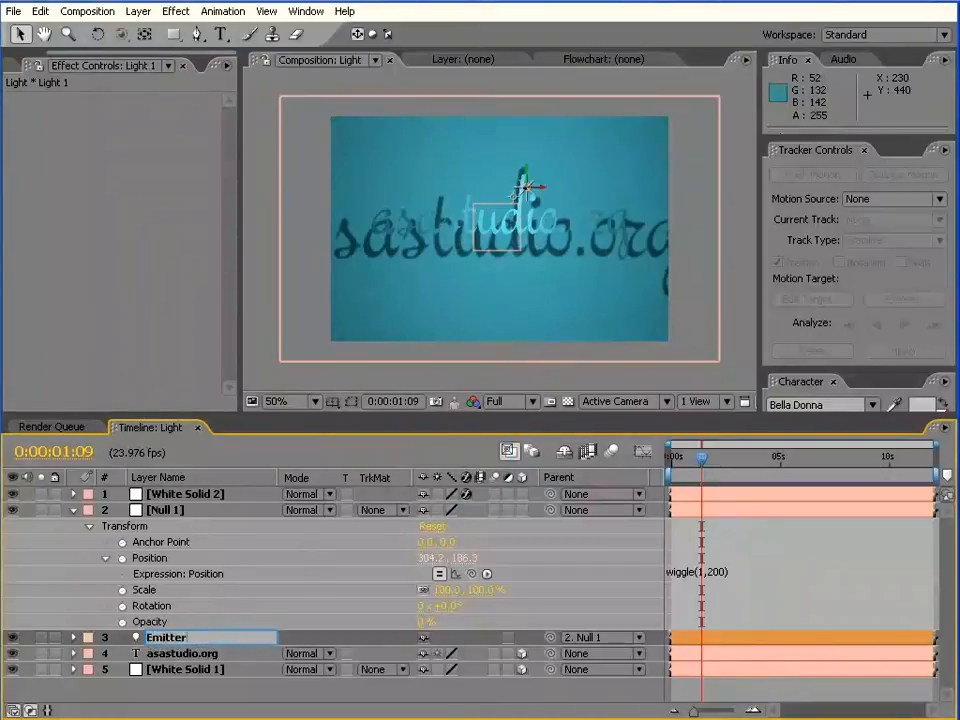
click(200, 622)
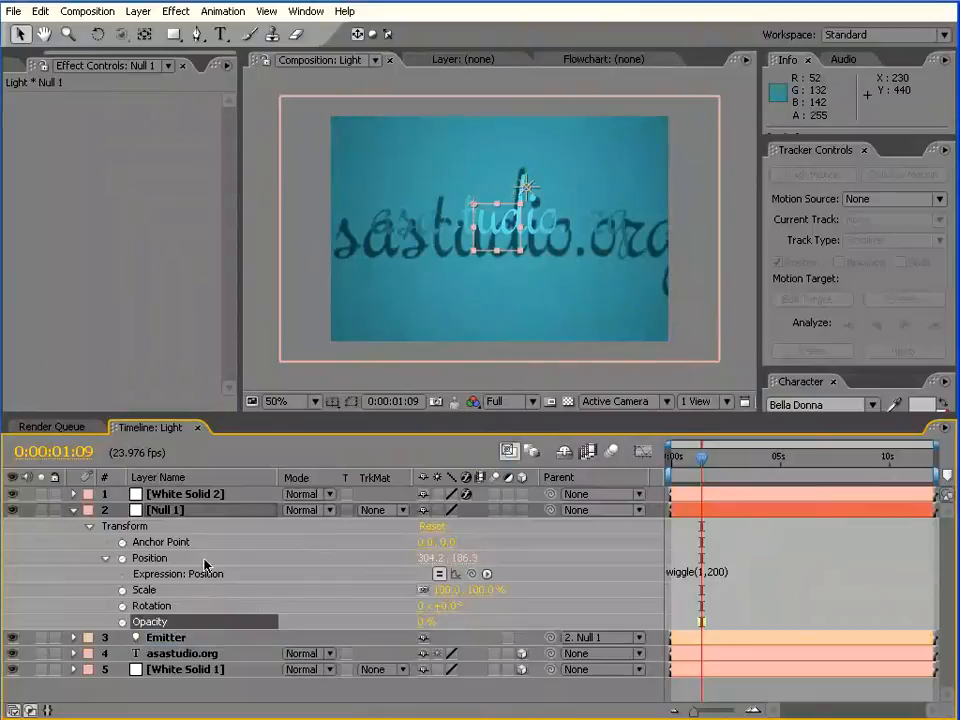
Refresh Particular on White Solid 2 by switching the emitter type to Sphere and back to Light, and preview at 0:00:03:03.
click(176, 500)
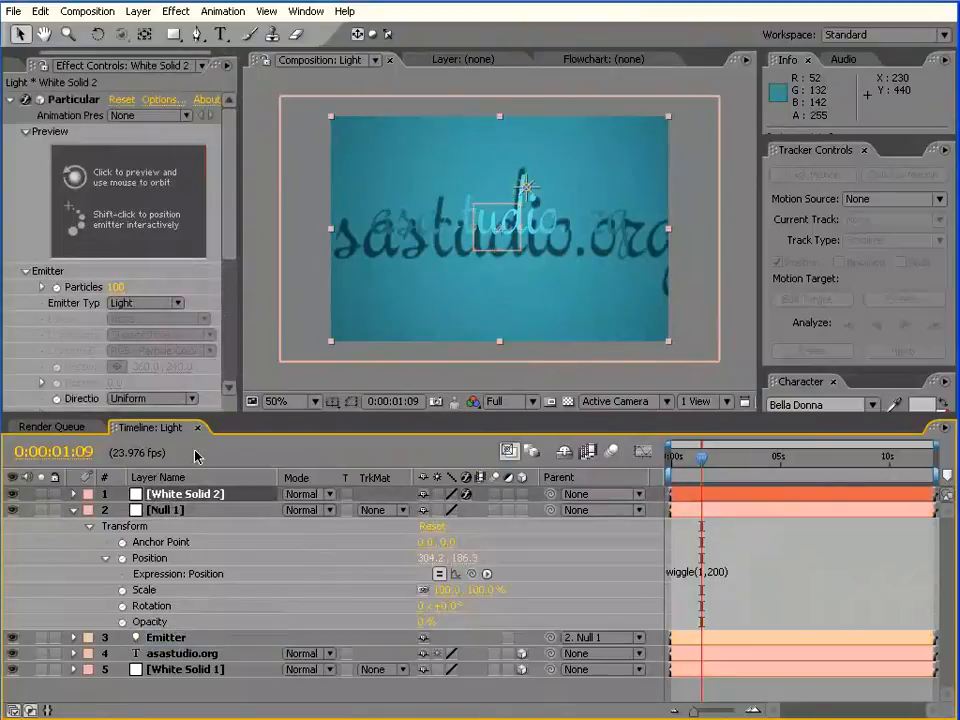
click(175, 303)
click(178, 272)
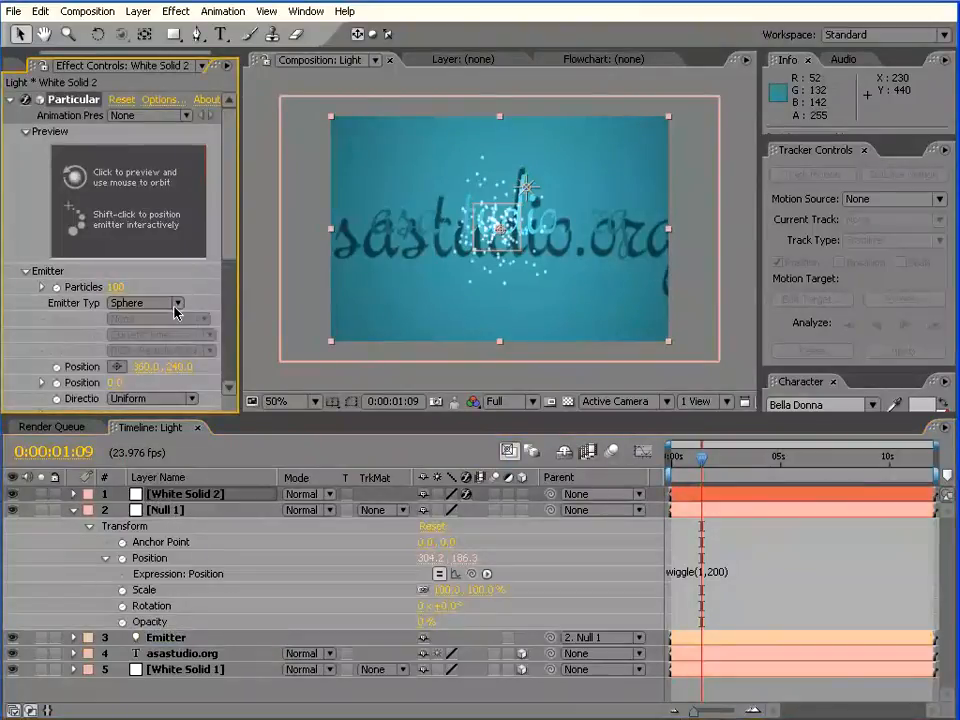
click(176, 302)
click(165, 336)
drag(702, 457, 740, 457)
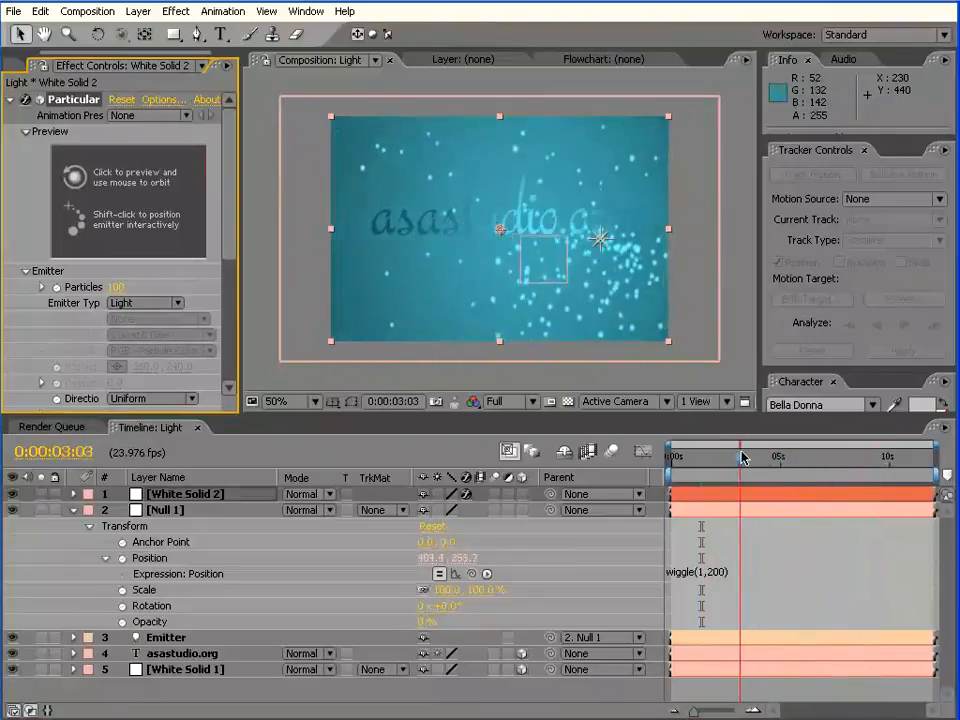
Reduce Particular's emitter size to 0 in X, 0 in Y and 3 in Z.
drag(231, 242, 233, 328)
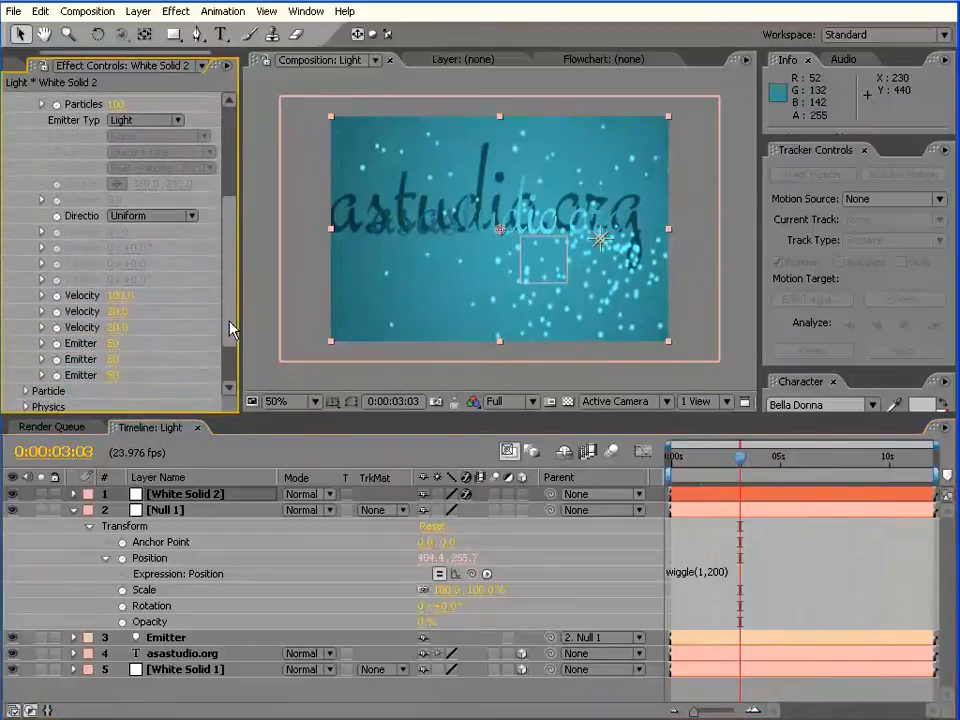
drag(115, 359, 37, 358)
drag(111, 343, 5, 343)
drag(115, 376, 12, 366)
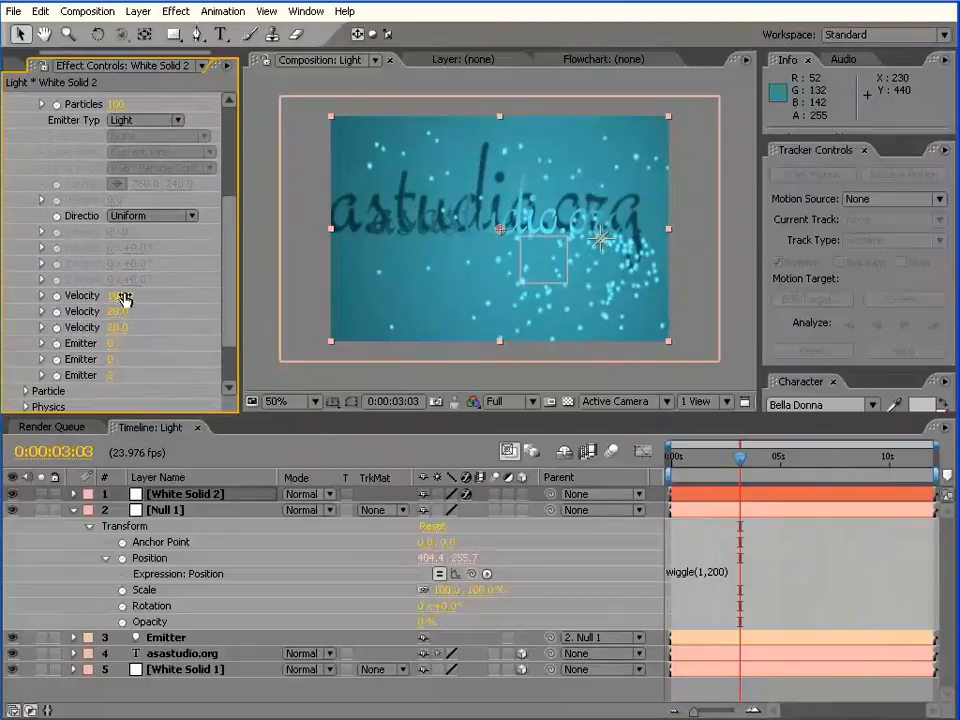
Lower the particle velocity to 20 and strongly increase the particles per second, checking the trail at 0:00:04:00.
drag(104, 293, 133, 311)
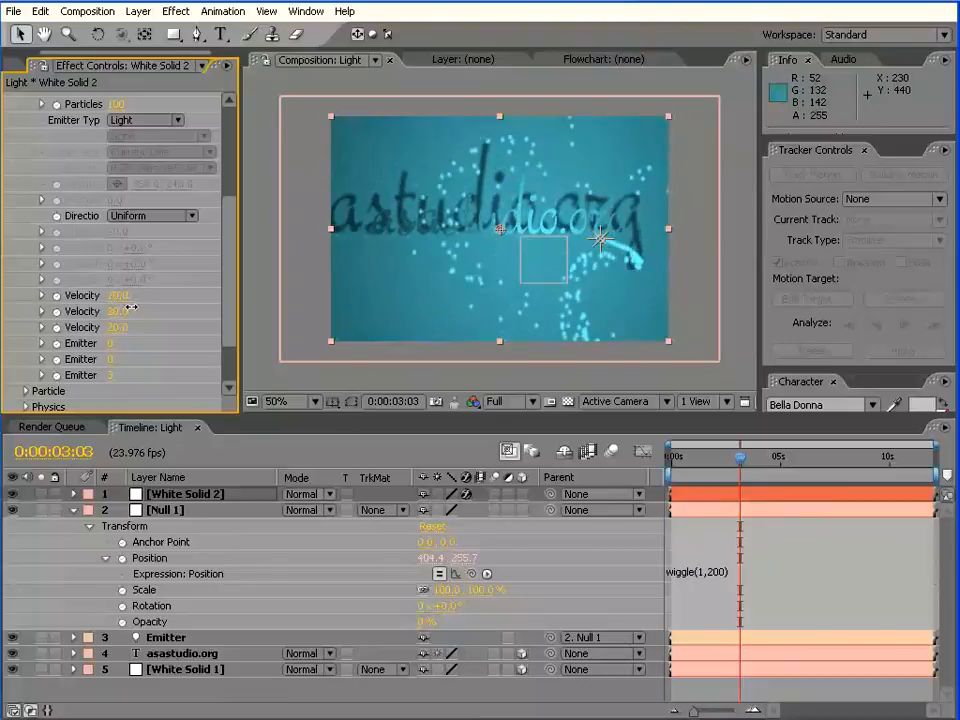
mouse_move(743, 460)
mouse_down()
mouse_move(810, 460)
mouse_move(757, 461)
mouse_up()
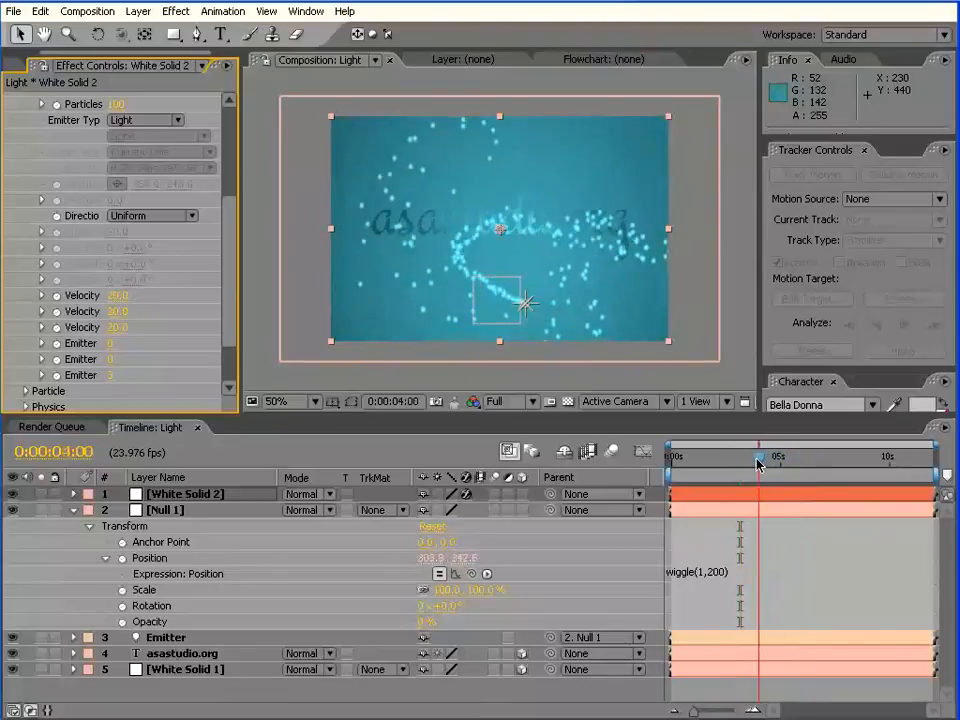
drag(118, 103, 611, 82)
scroll(235, 254, down, 2)
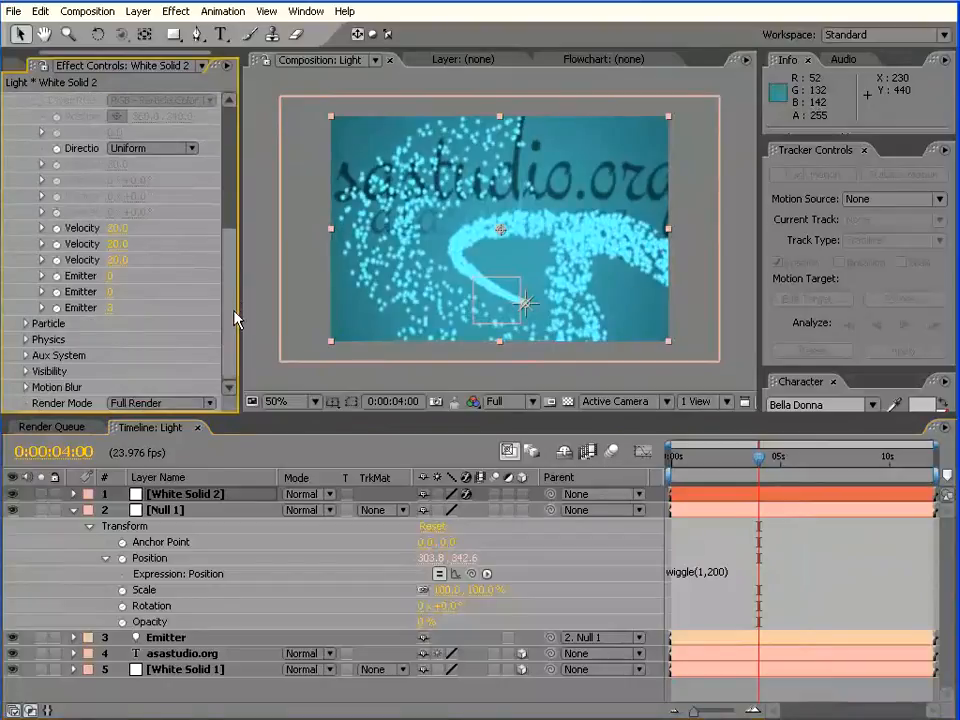
Set the particle life to 1.8 seconds and the size random to 11%.
click(26, 324)
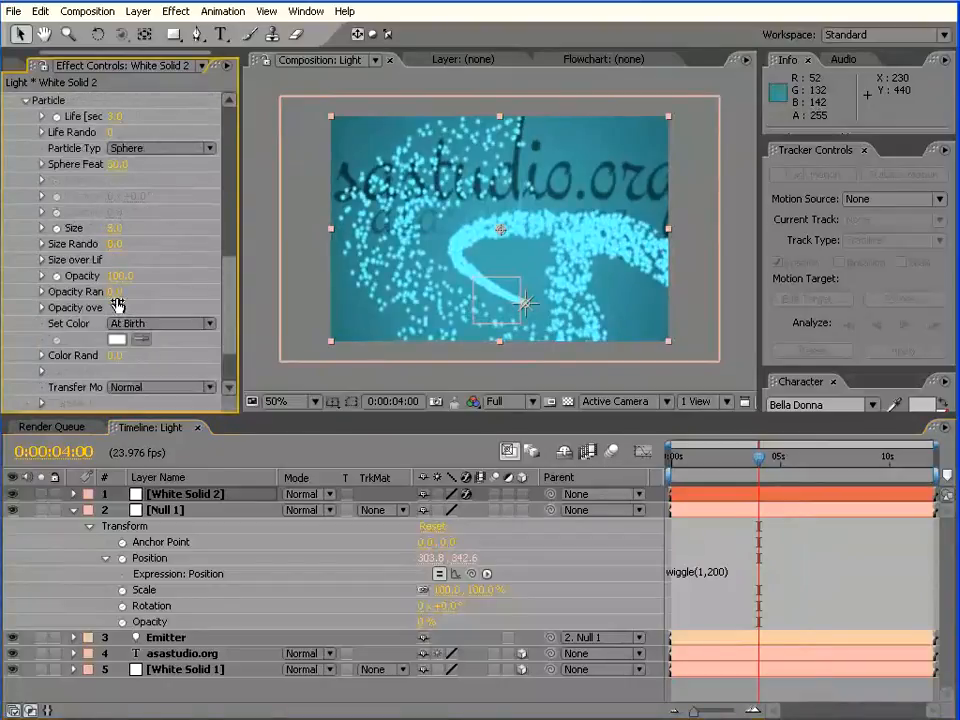
drag(107, 116, 101, 116)
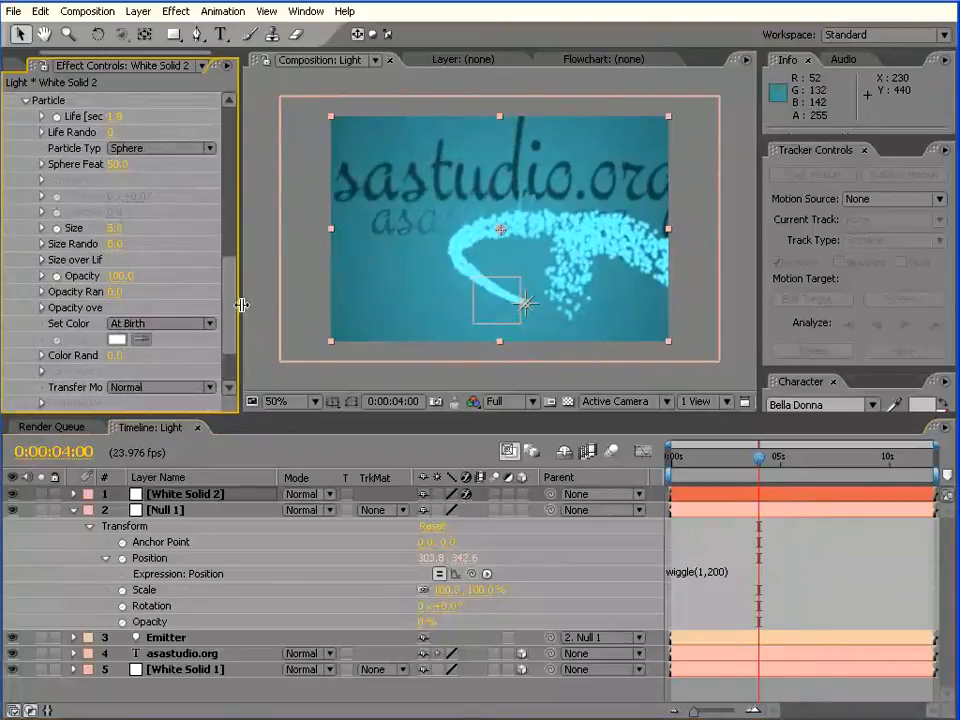
click(42, 228)
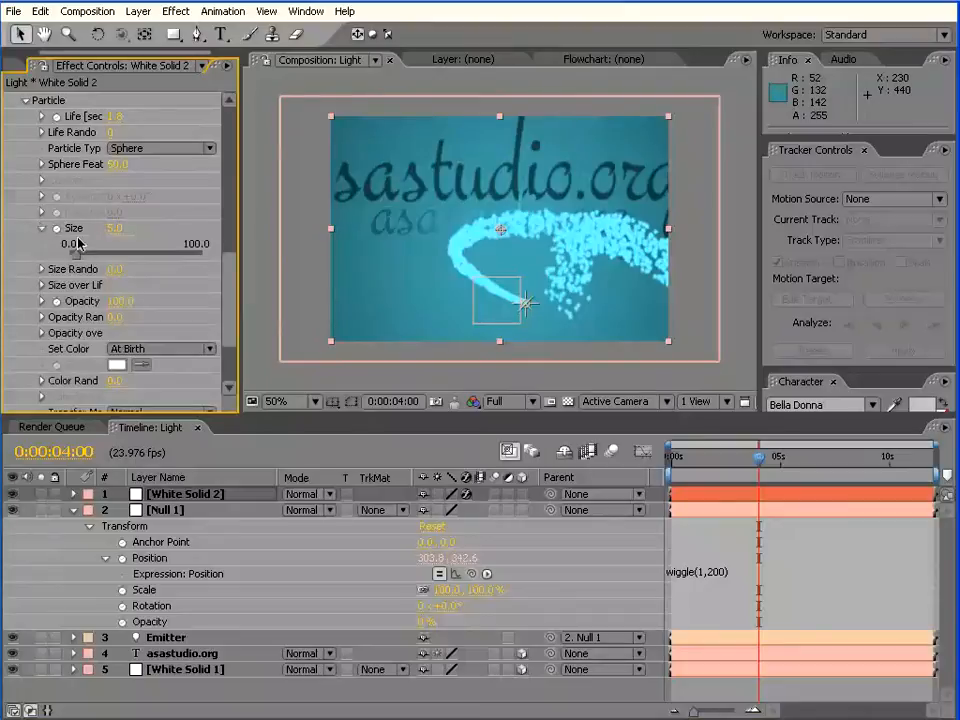
click(42, 270)
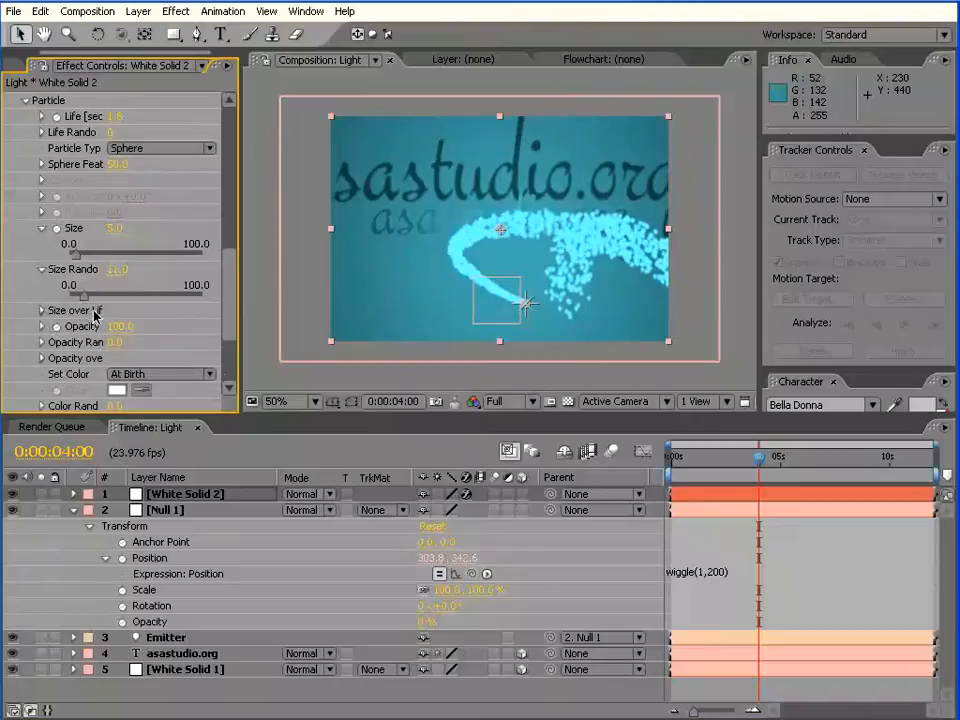
Draw a descending Opacity over Life curve so particles fade from full opacity at birth, and preview at 0:00:07:14.
click(42, 327)
scroll(229, 315, down, 3)
click(42, 274)
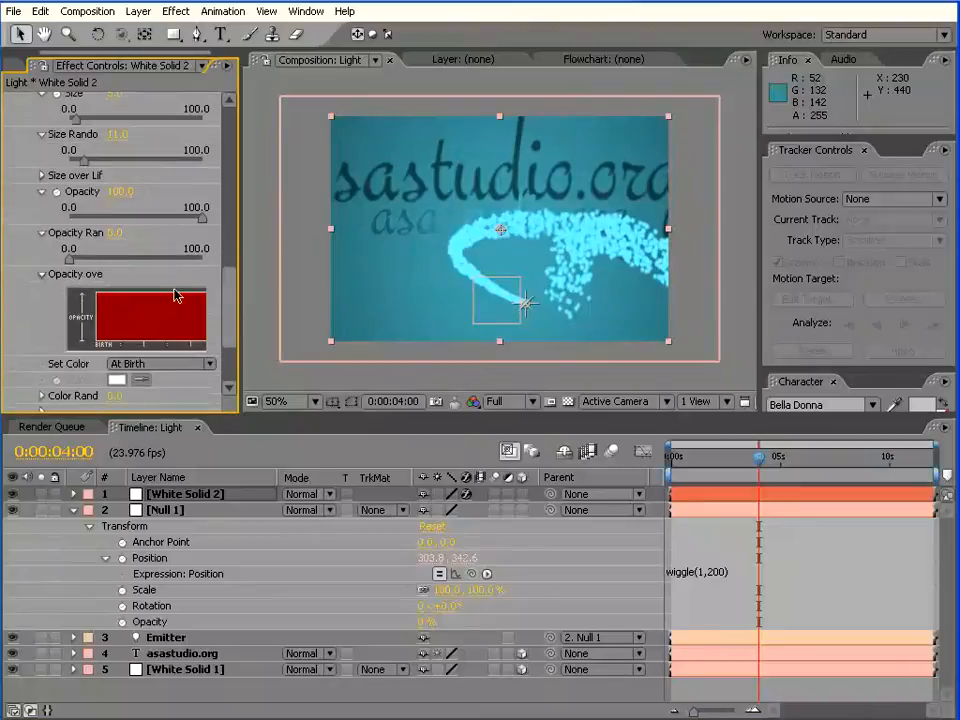
drag(240, 326, 289, 298)
click(302, 305)
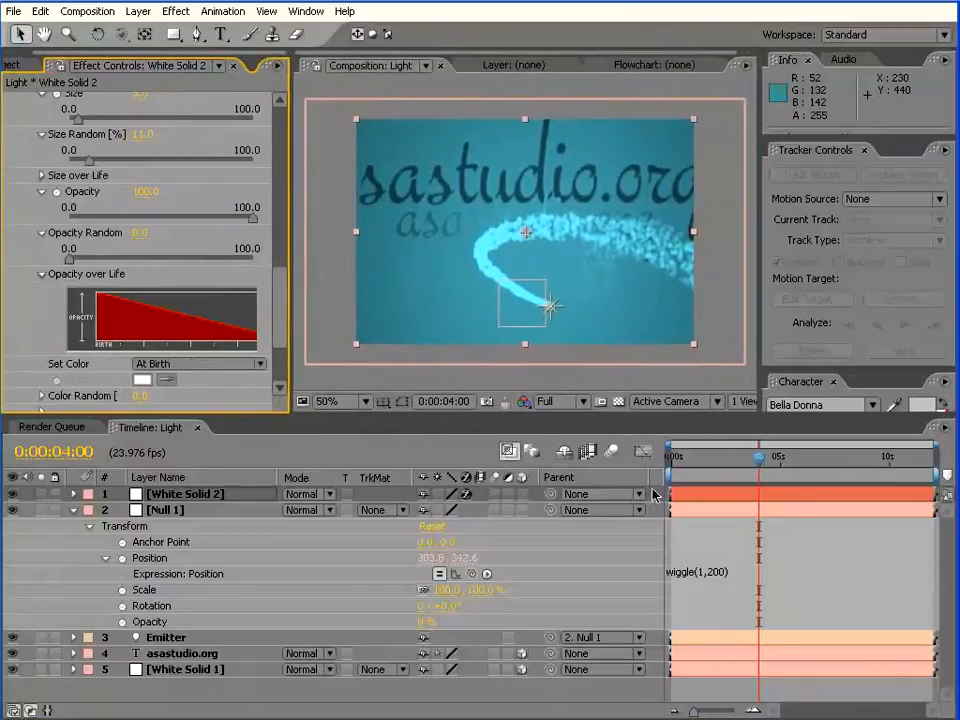
drag(759, 463, 833, 465)
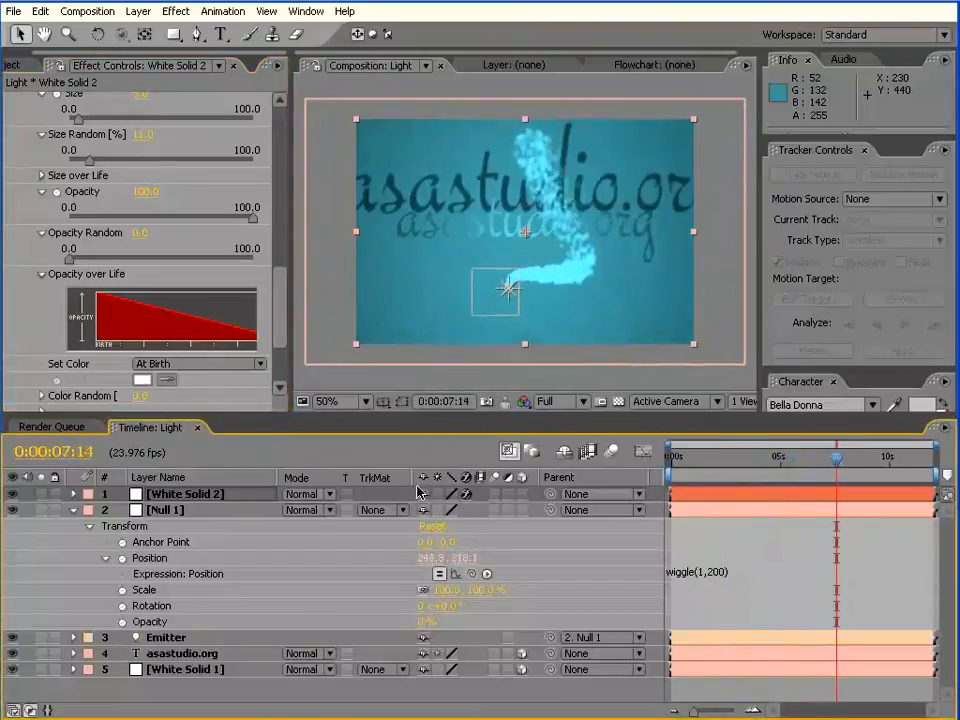
Change the White Solid 2 layer's blending mode to Add and preview the trail at 0:00:04:21.
click(331, 494)
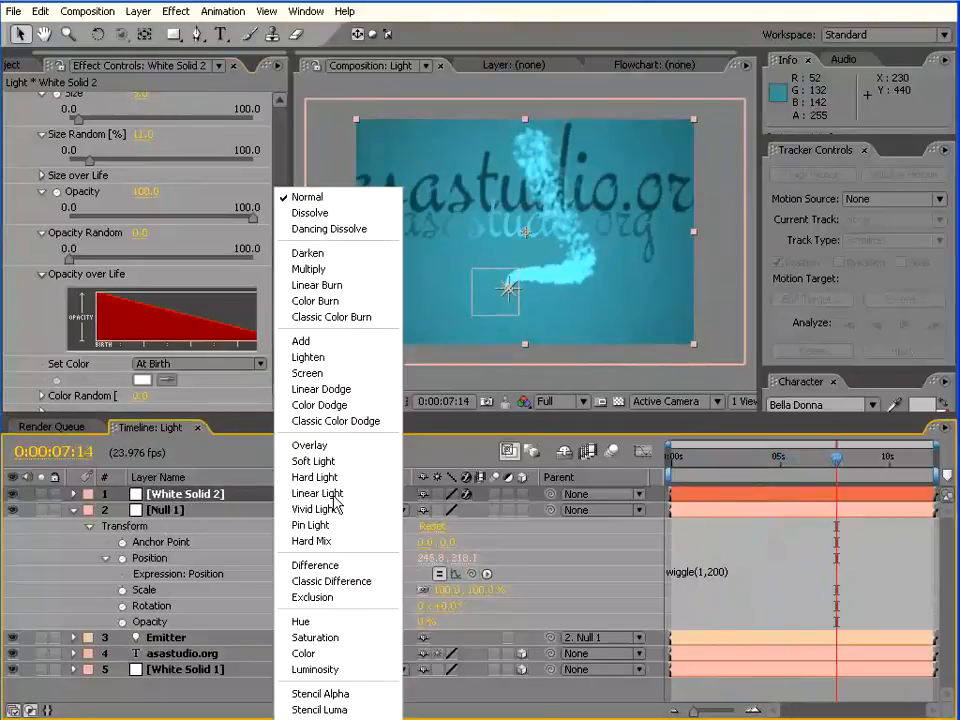
click(332, 341)
drag(836, 457, 778, 461)
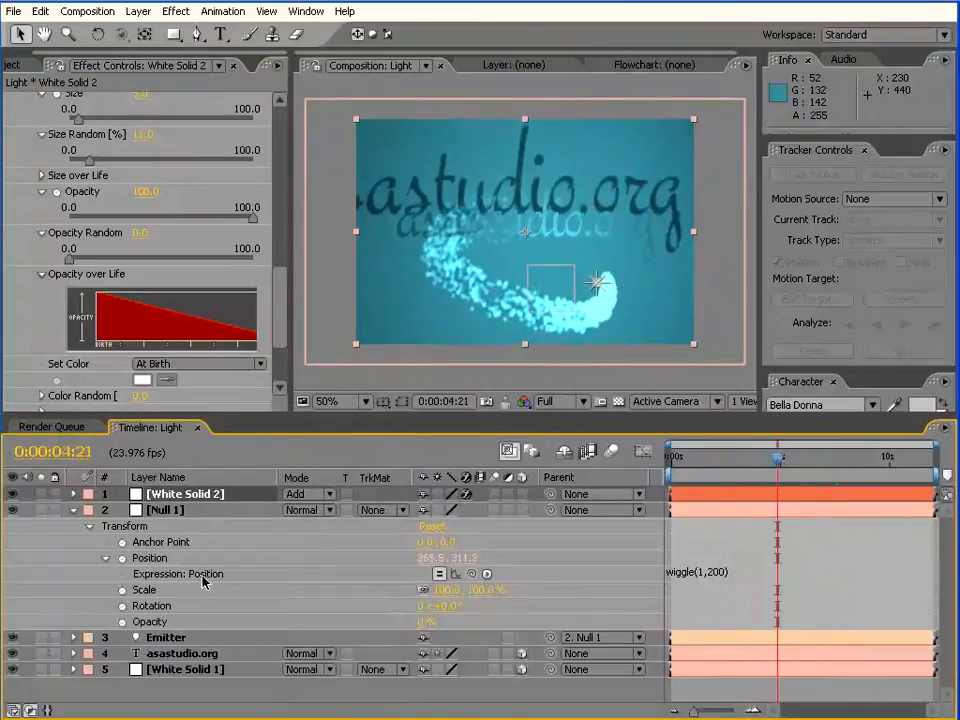
Set the White Solid 2 particle effect's Aux System to emit From Main Particles.
drag(281, 315, 281, 378)
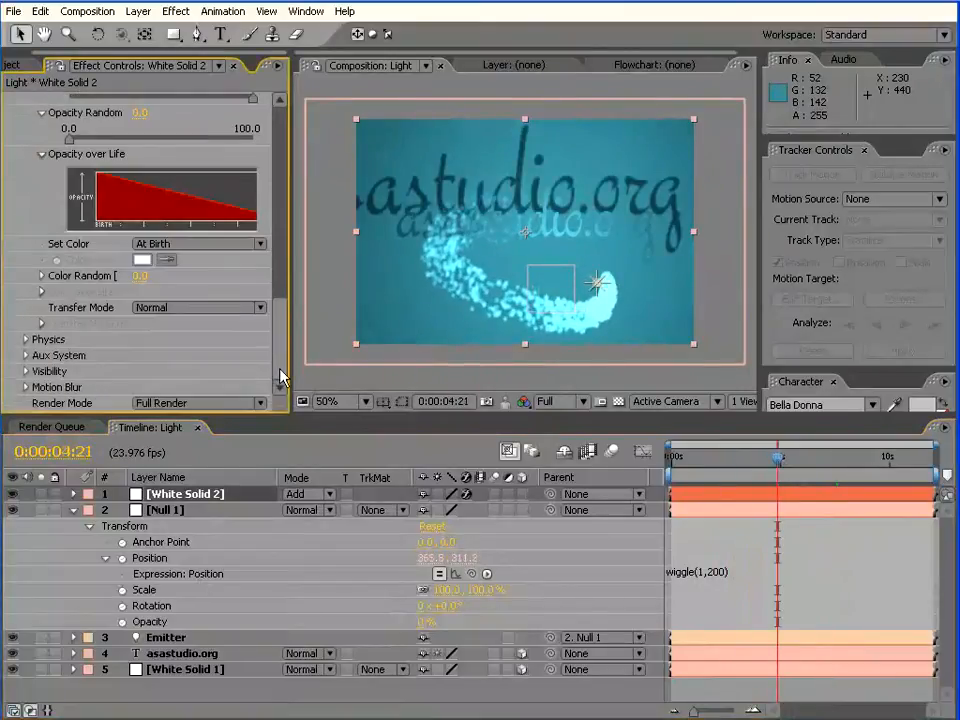
click(27, 371)
click(27, 195)
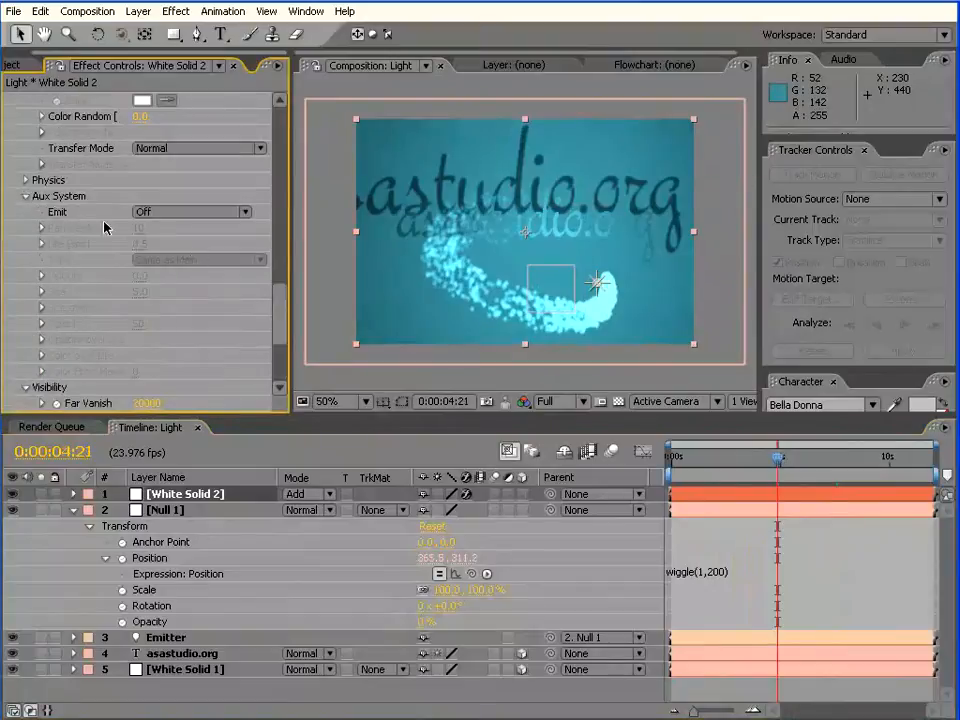
click(183, 213)
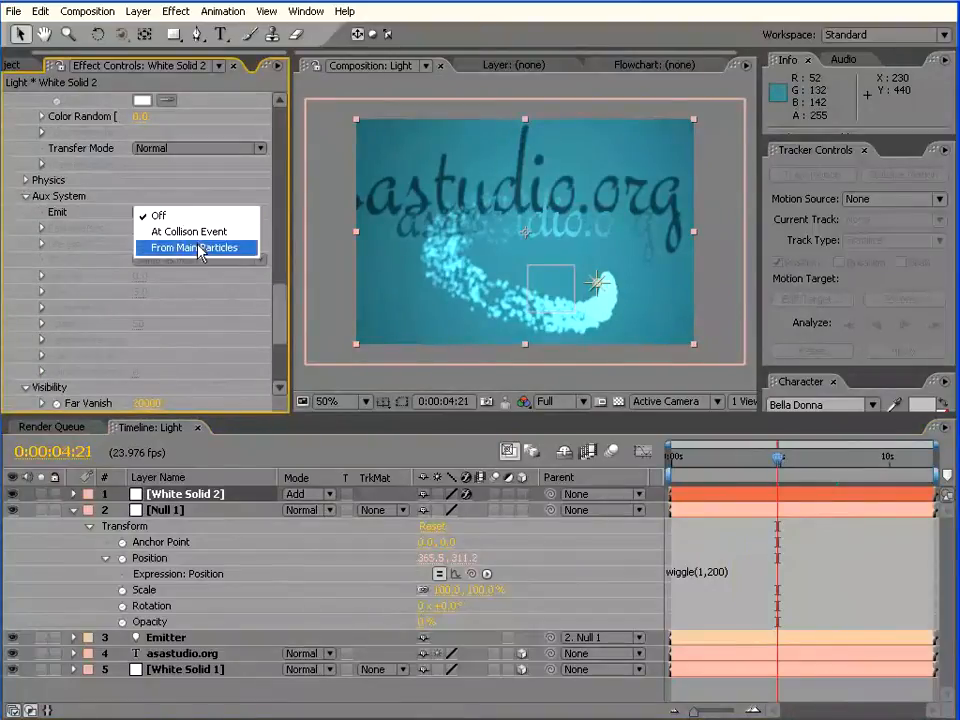
click(197, 247)
At 0:00:02:09, set the aux particles' velocity to 23 and their size to 4.
click(723, 459)
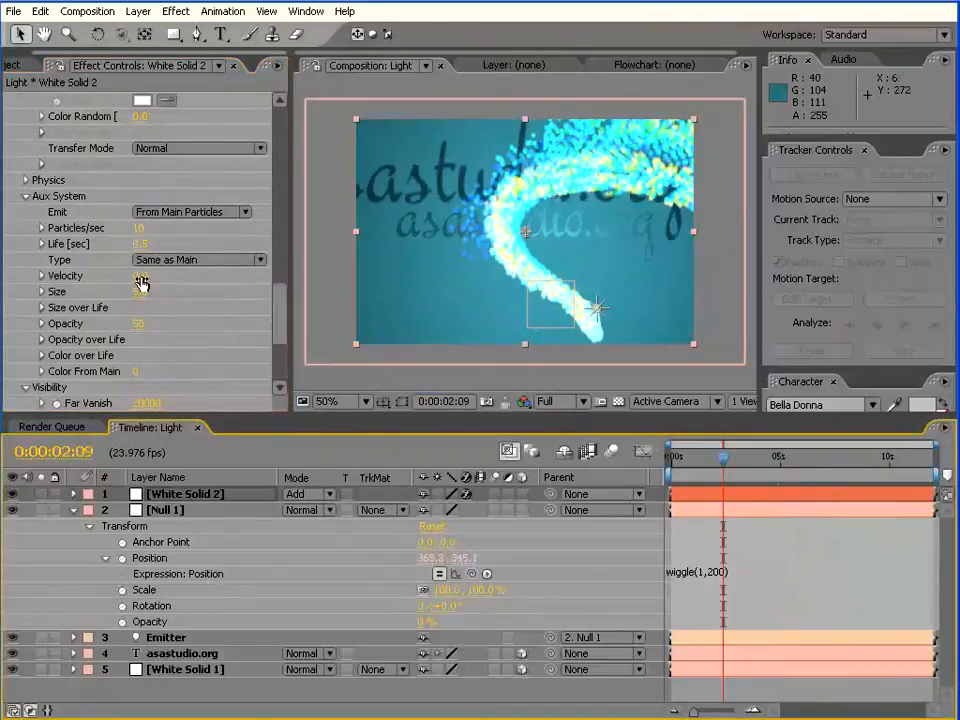
drag(147, 275, 171, 274)
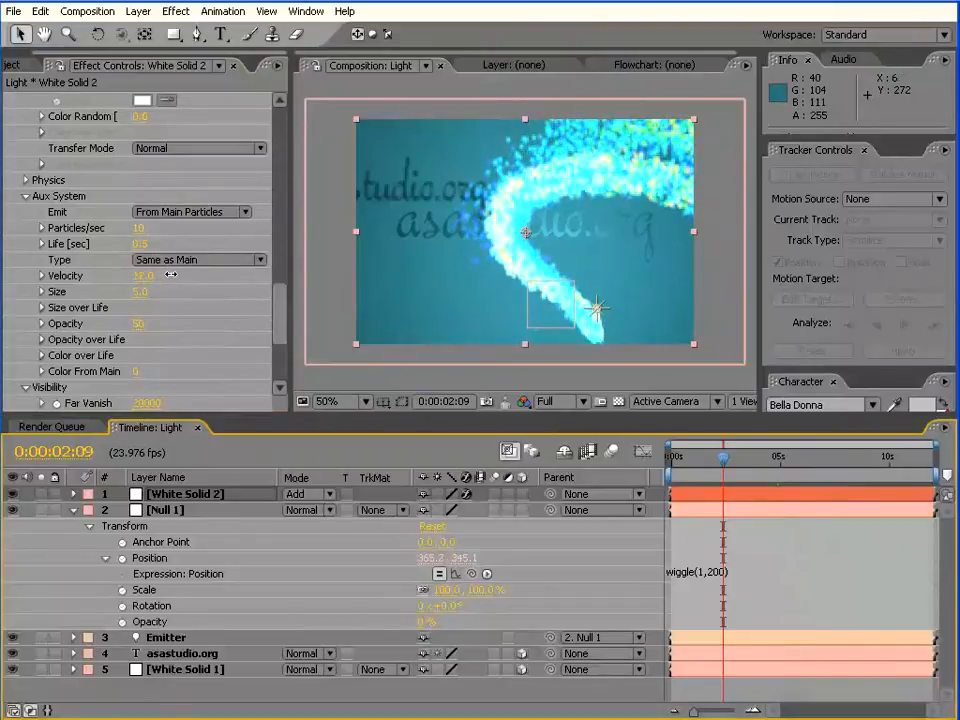
drag(171, 274, 124, 284)
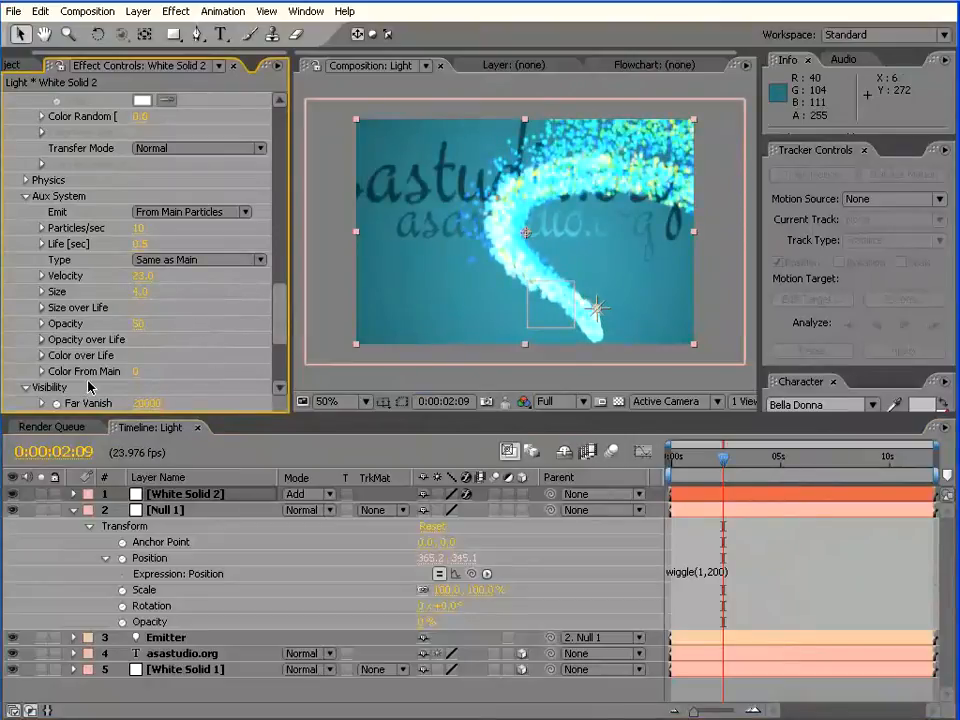
Give the aux particles a descending Opacity over Life curve, fading from full at birth to zero at death.
click(42, 339)
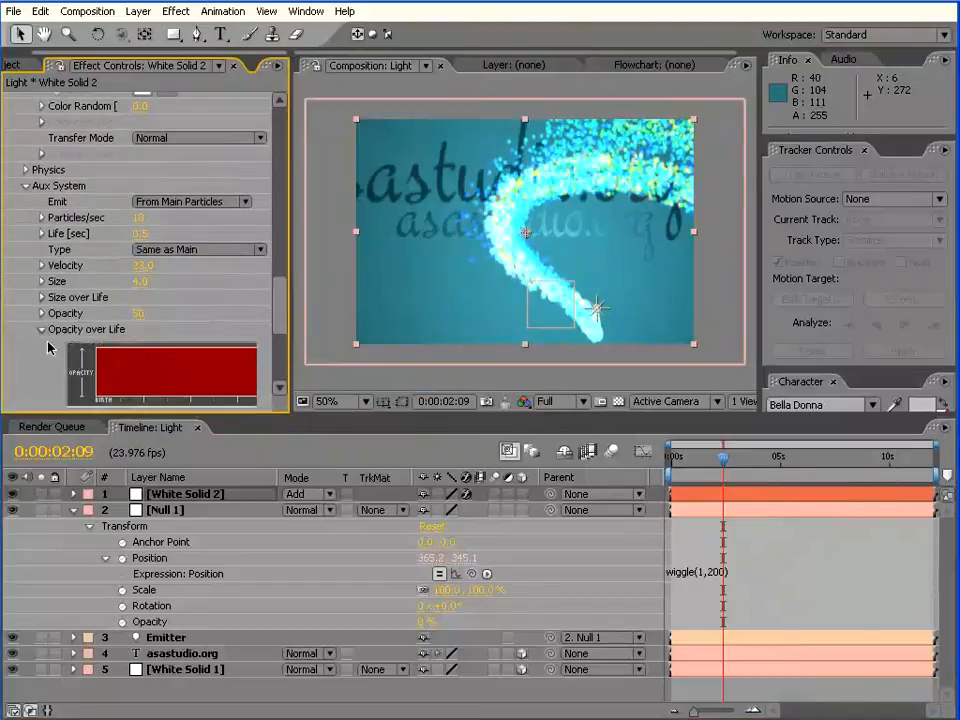
drag(291, 367, 381, 367)
click(305, 362)
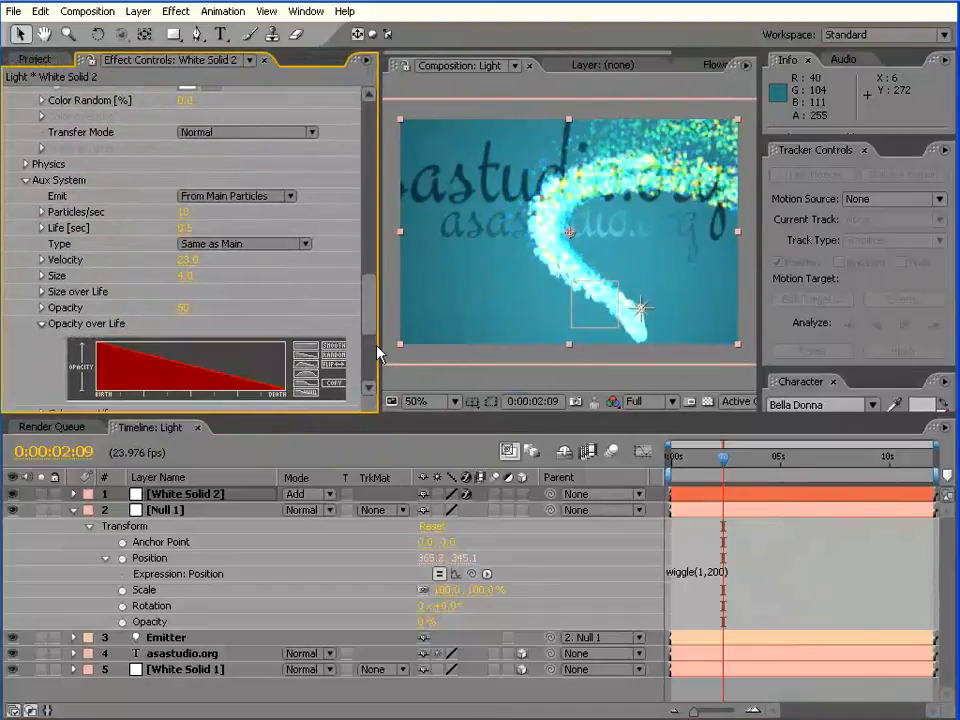
scroll(372, 350, down, 5)
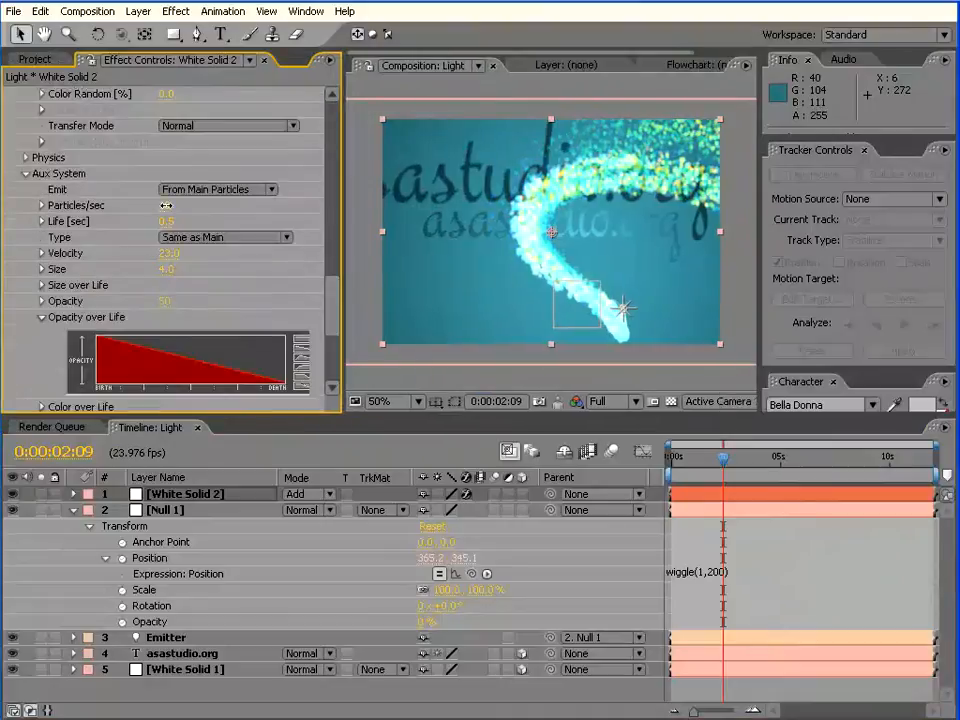
Set the aux particles to 3 per second with velocity 0 and a higher Color From Main, checking at 0:00:04:02.
drag(167, 205, 122, 205)
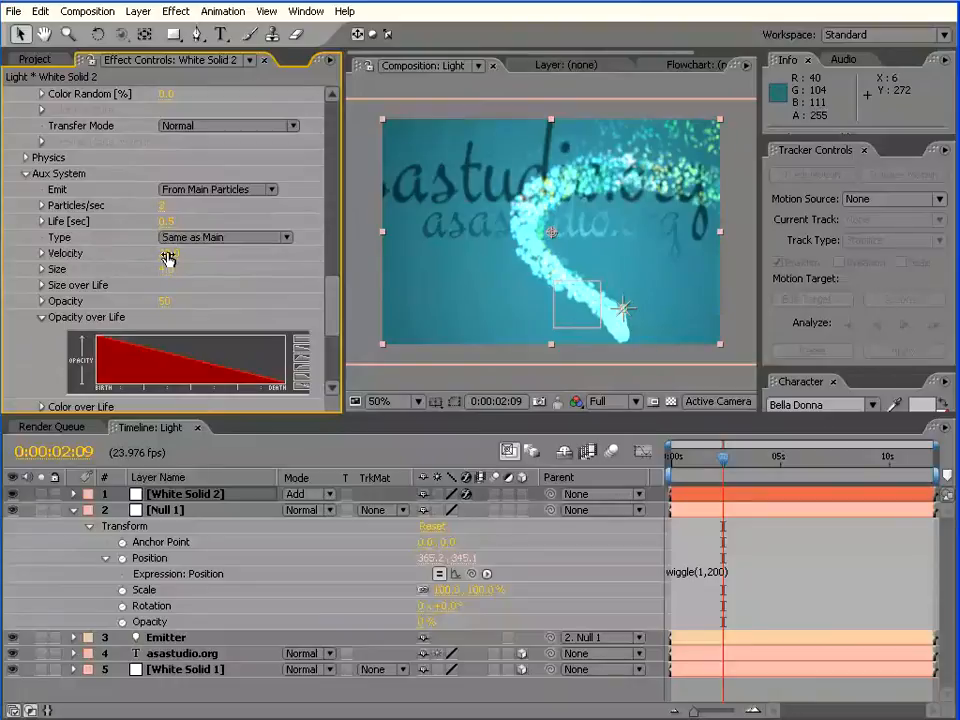
drag(159, 253, 125, 253)
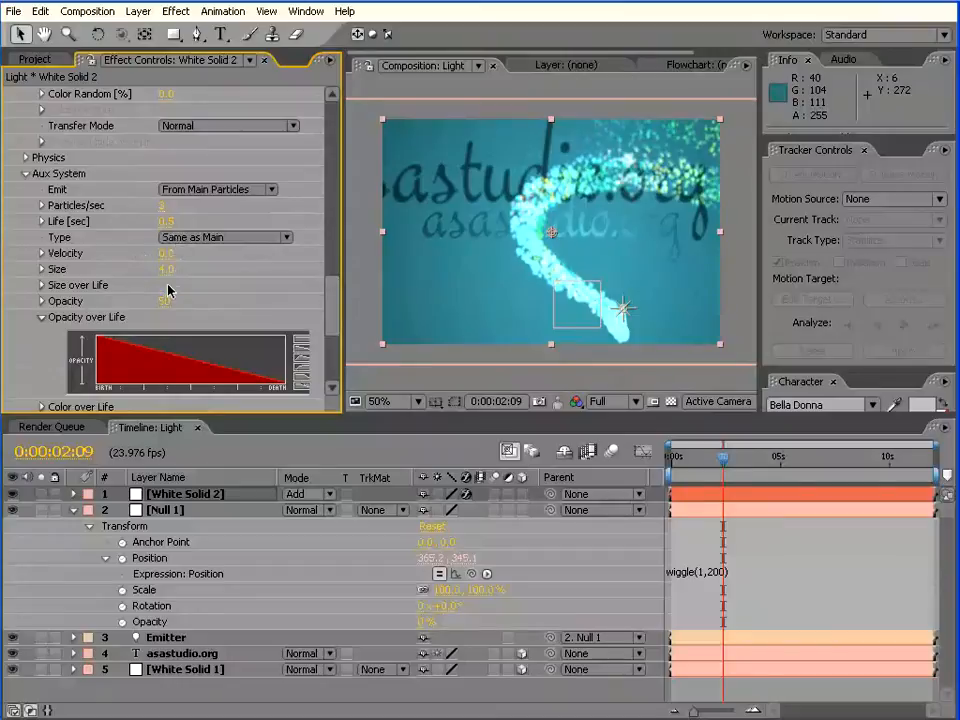
scroll(163, 298, down, 5)
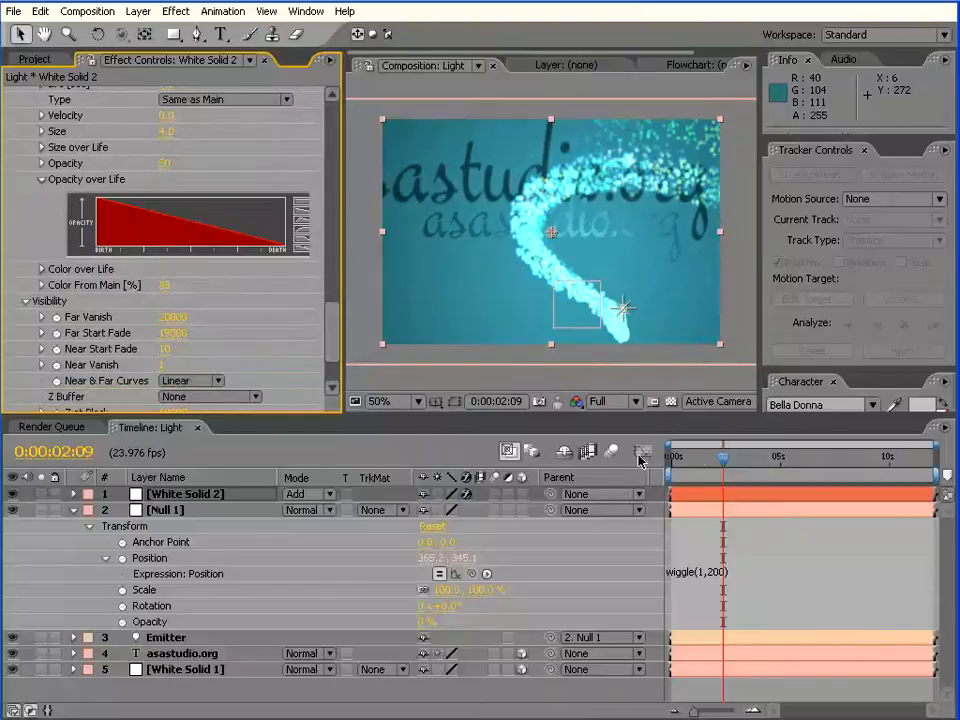
drag(724, 464, 762, 465)
Try an aux particle velocity of about 405, check it at 0:00:06:16, and return it to 0.
scroll(338, 316, up, 3)
drag(337, 307, 338, 305)
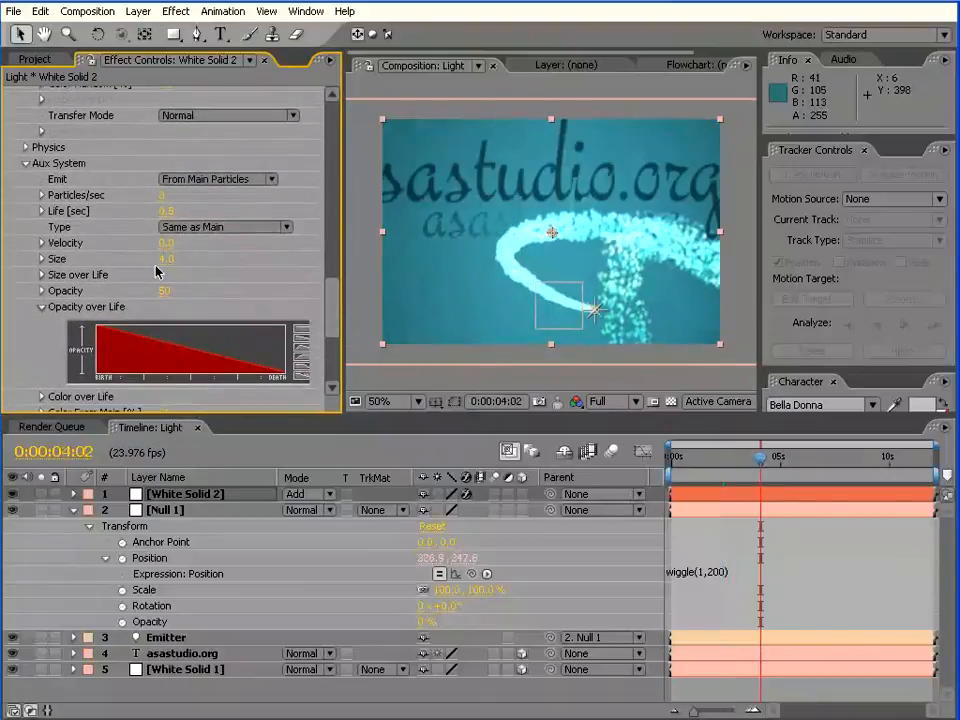
drag(172, 242, 645, 245)
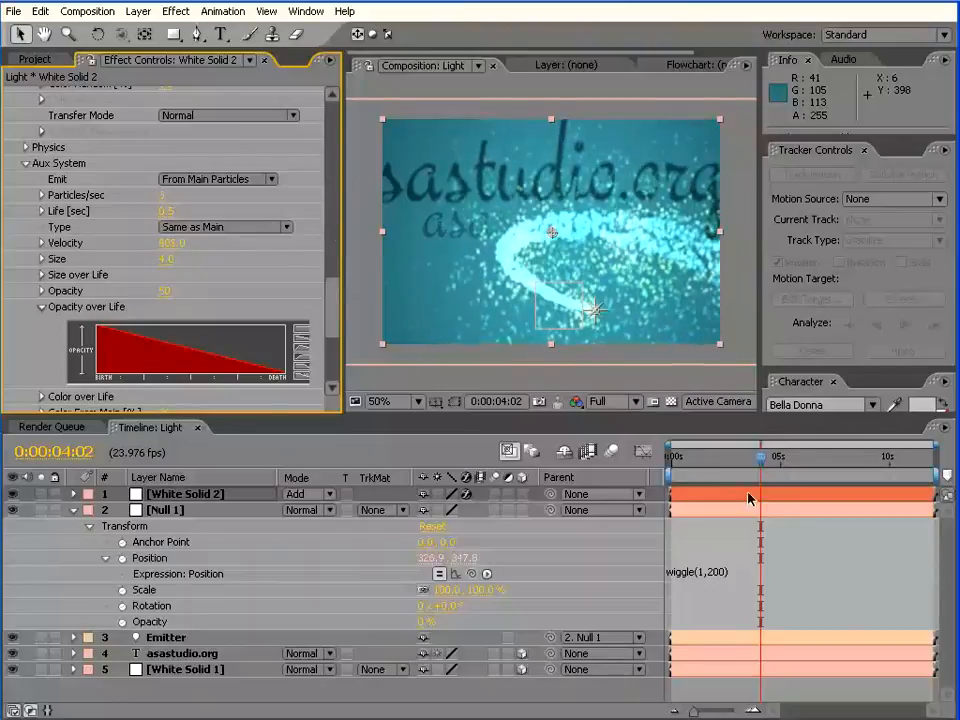
drag(766, 462, 820, 462)
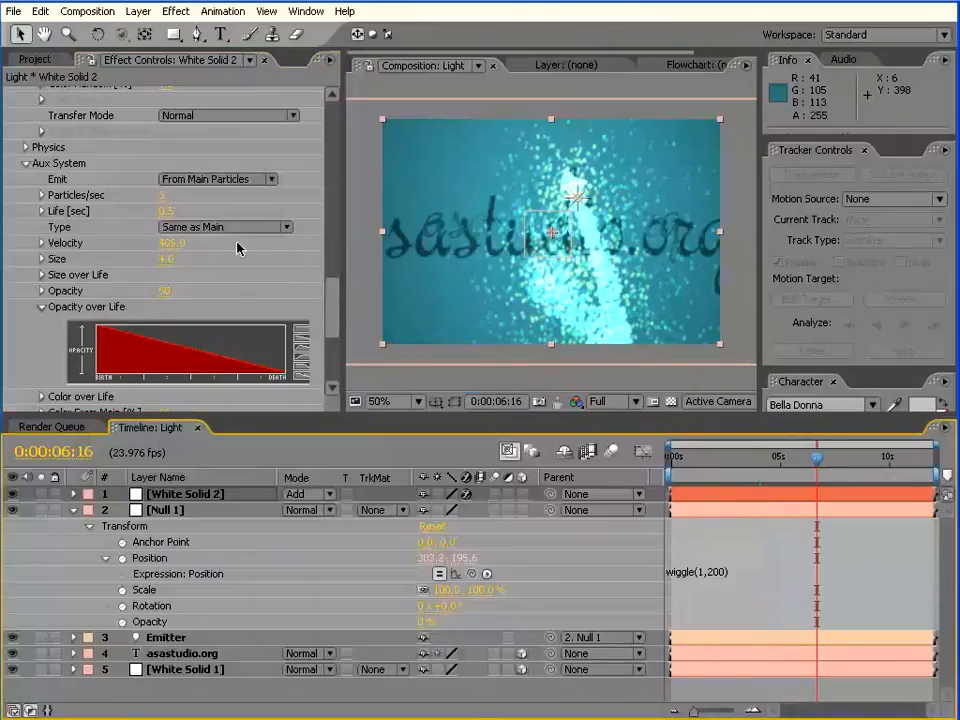
drag(173, 245, 3, 242)
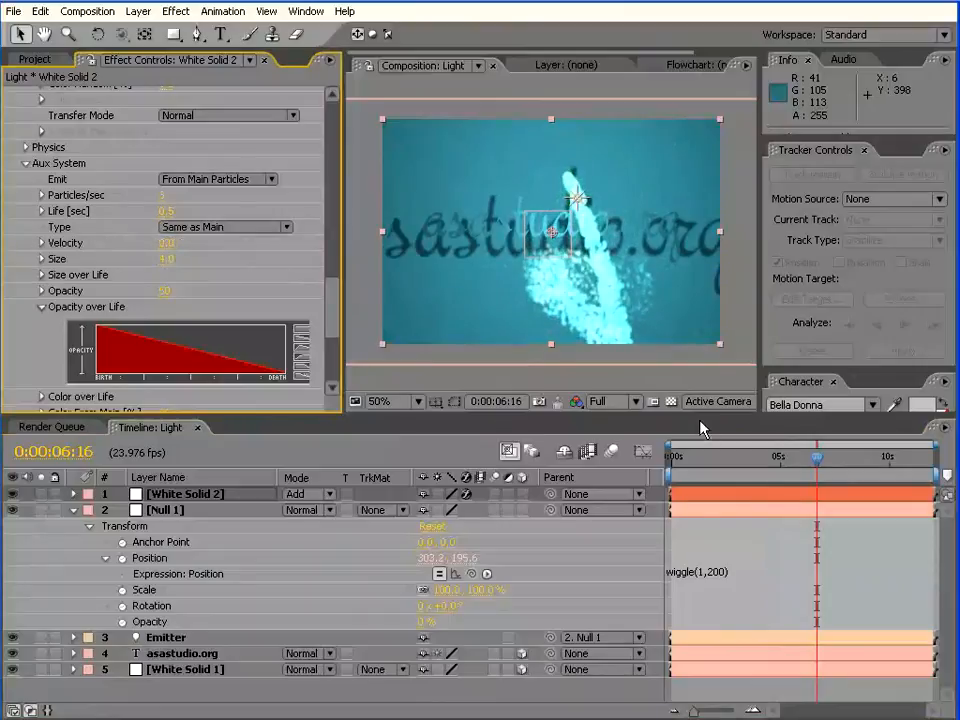
Shorten the aux particles' life to 0.1 seconds and preview the trail from 0:00:02:10 to 0:00:10:03.
drag(780, 457, 725, 462)
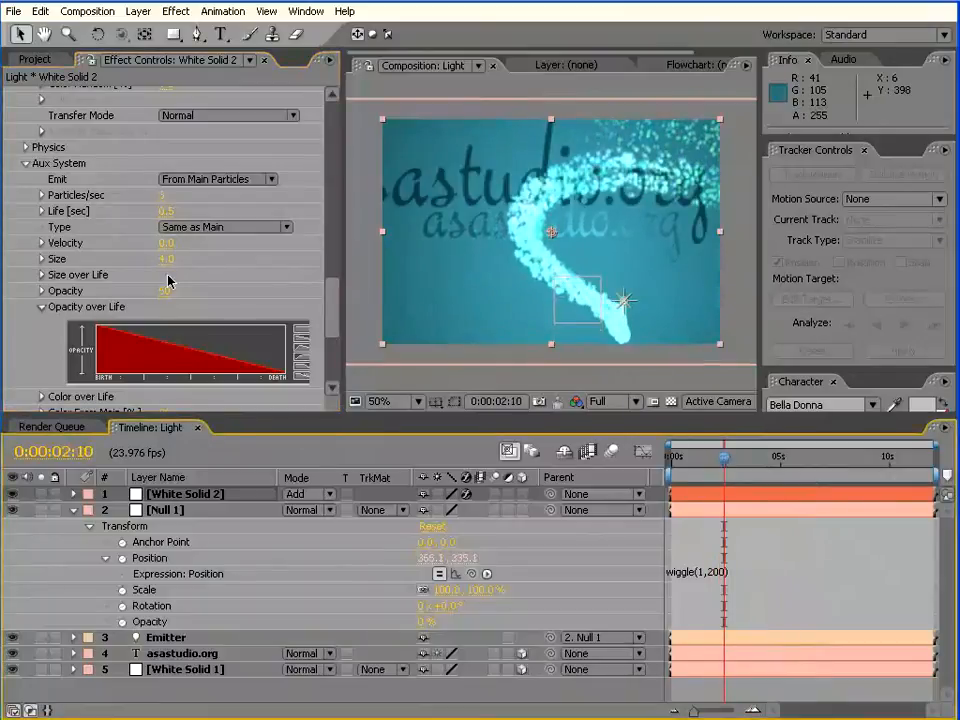
click(162, 212)
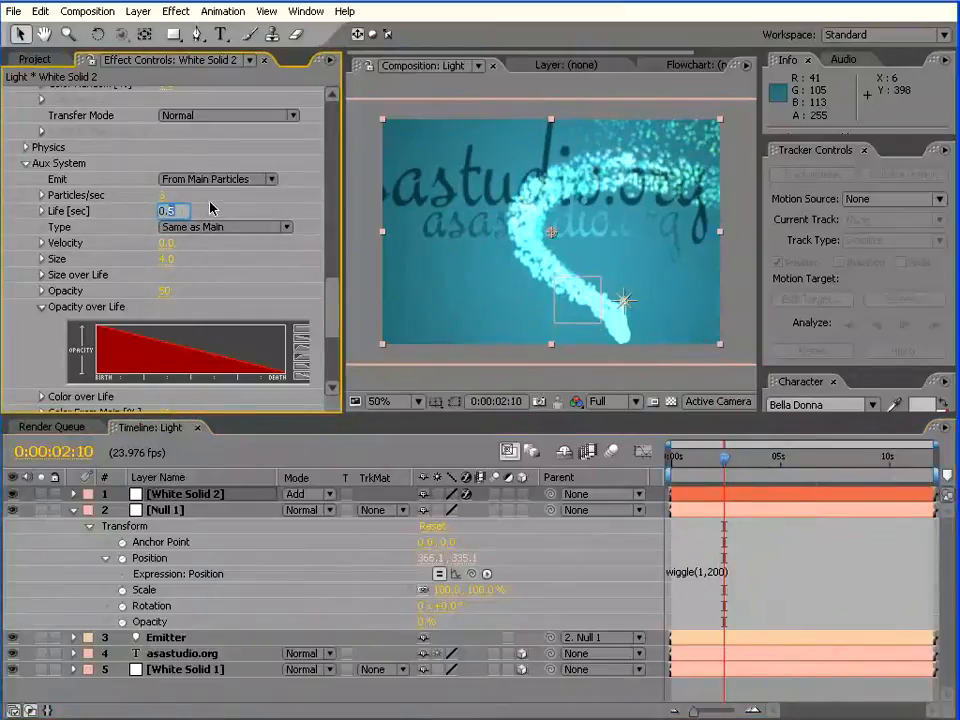
key(Return)
drag(720, 462, 896, 461)
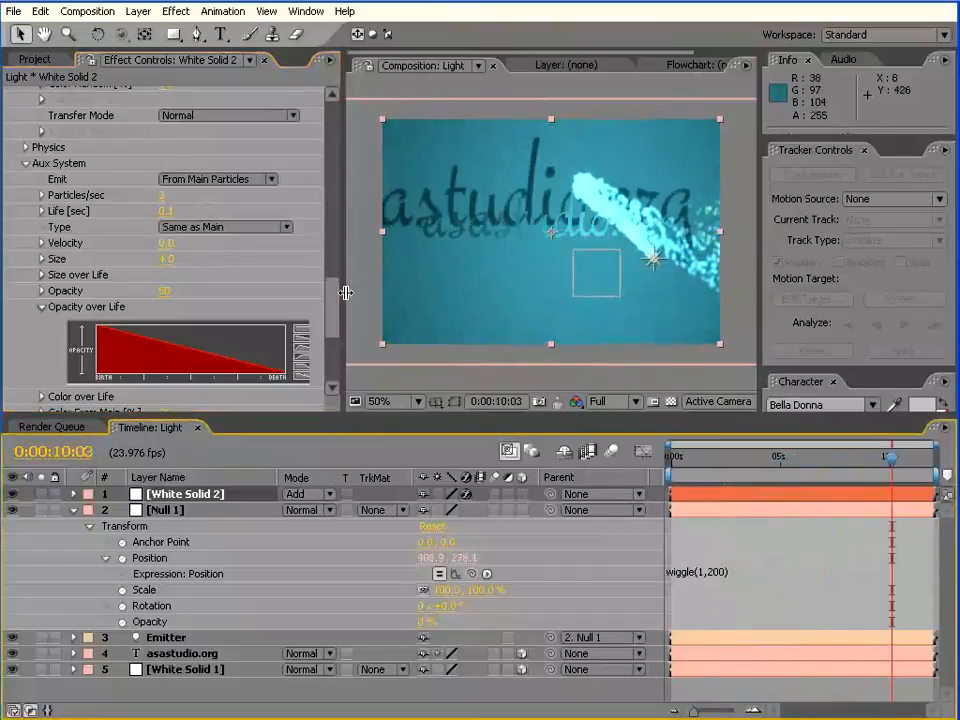
Try the Smokelet and Cloudlet types for the aux particles, checking them at 0:00:06:02 and 0:00:03:13.
click(284, 228)
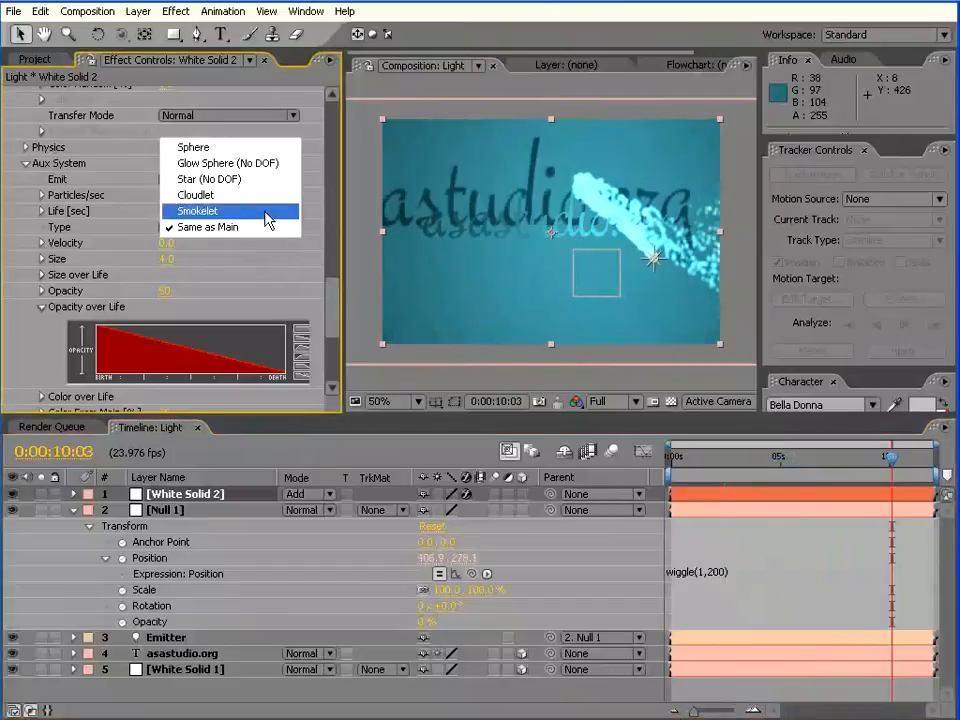
click(268, 212)
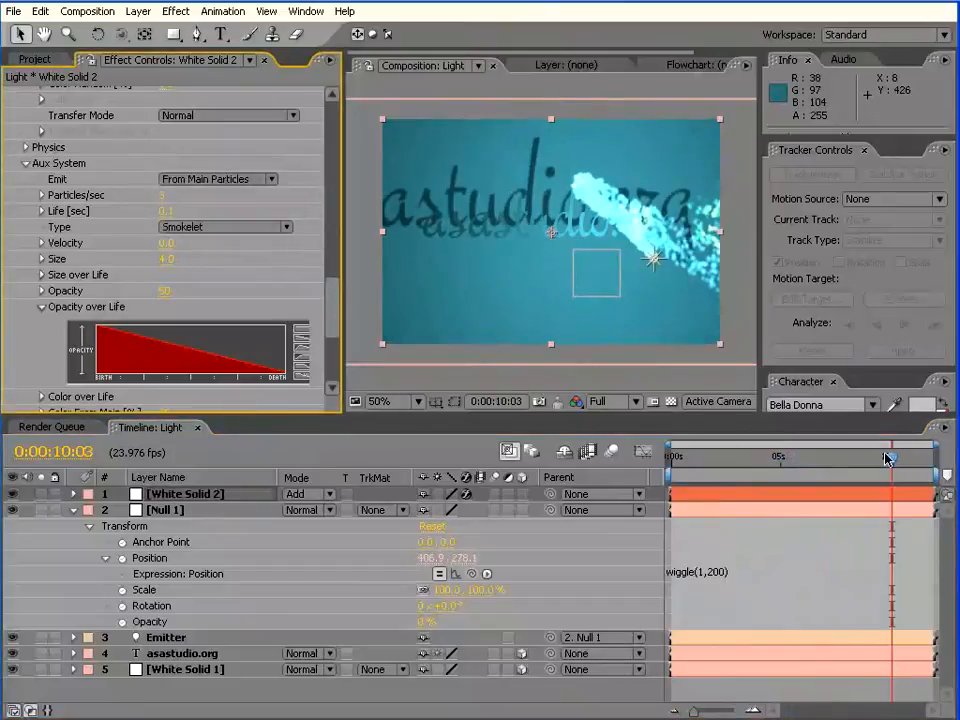
drag(888, 458, 806, 462)
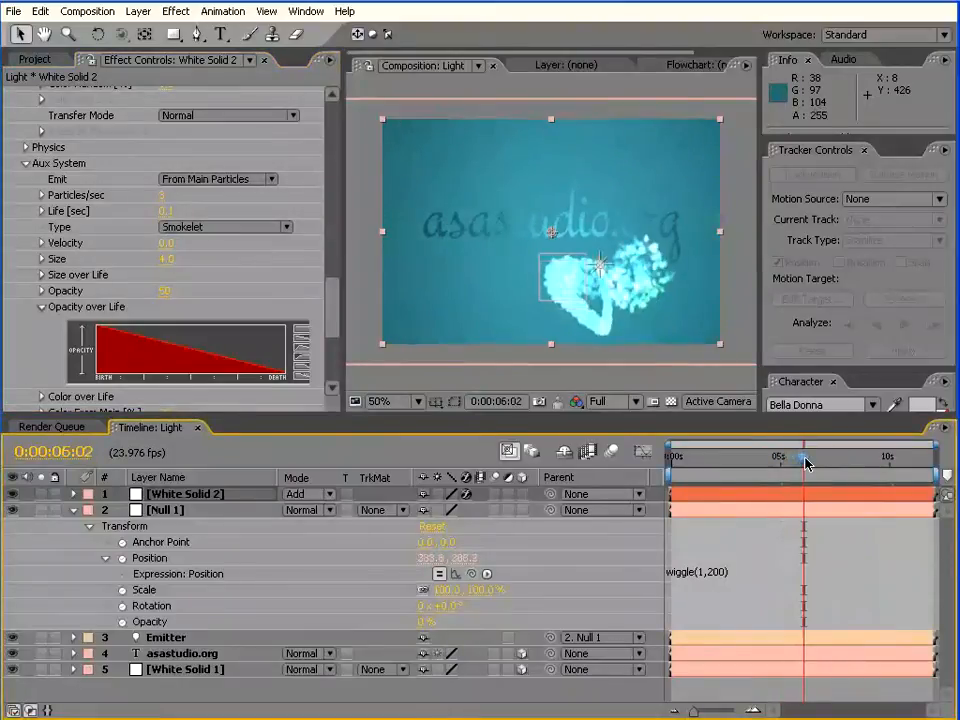
click(236, 228)
click(200, 210)
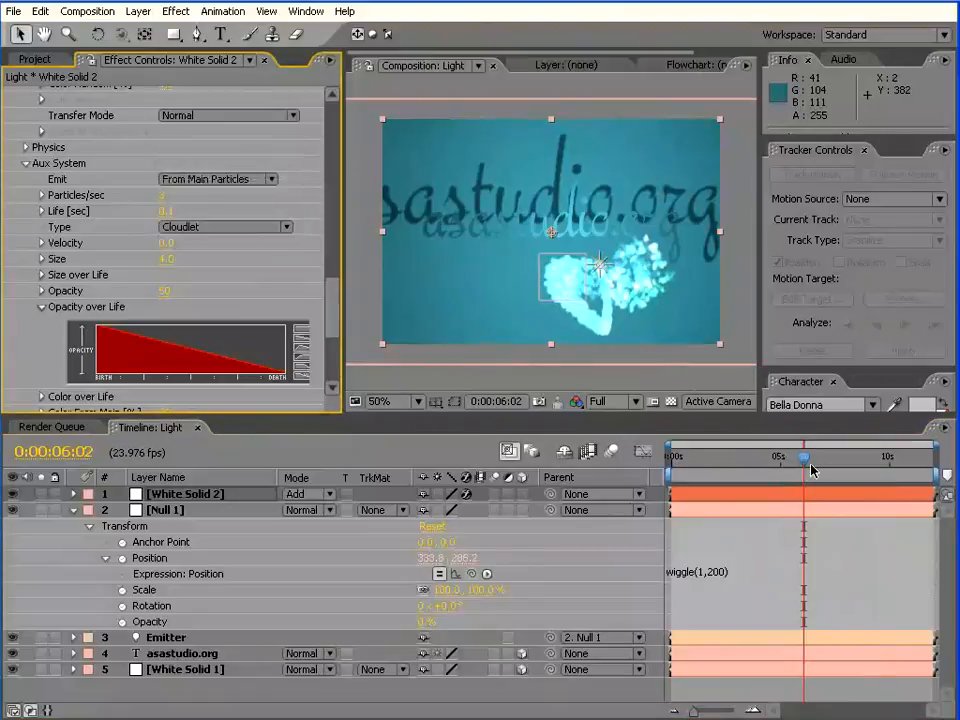
drag(806, 467, 748, 462)
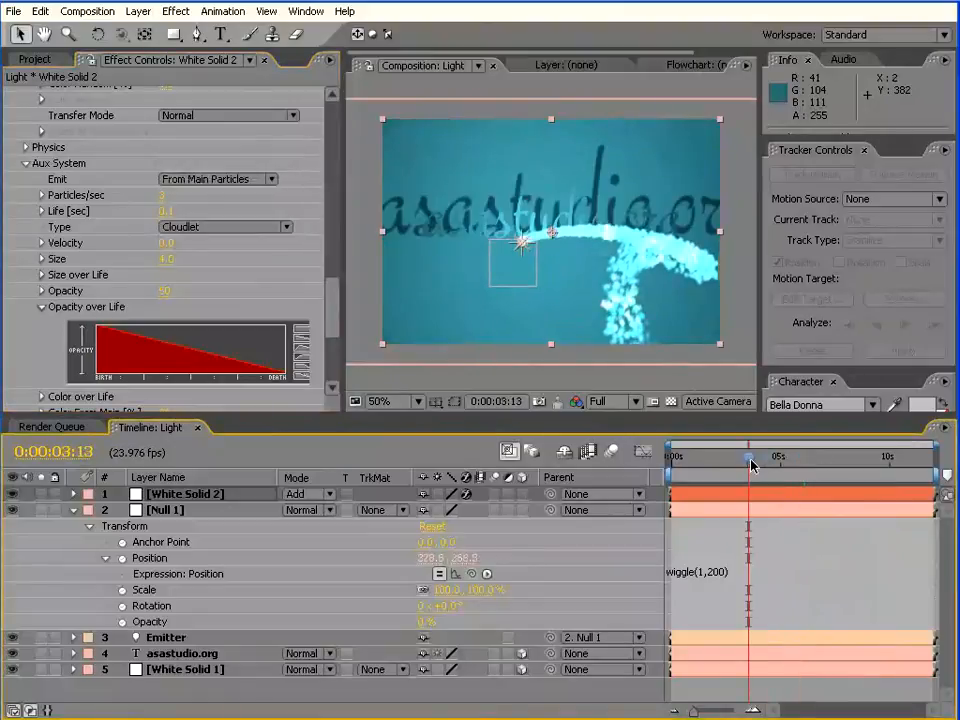
Change the aux particle type to Glow Sphere (No DOF), check it at 0:00:05:12, and run a RAM preview.
click(268, 236)
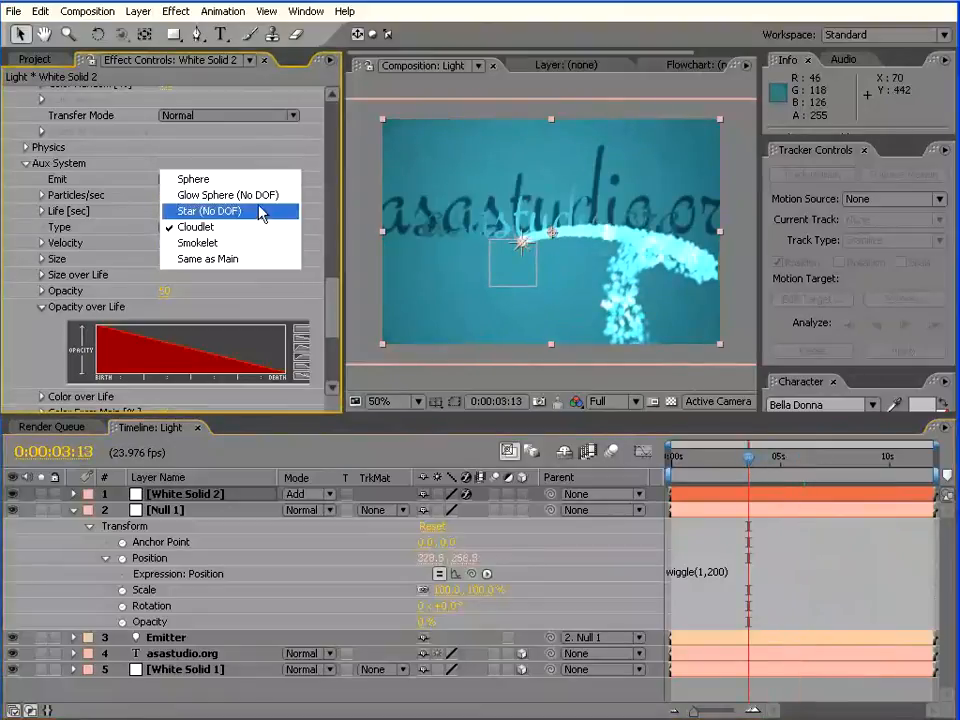
click(266, 193)
drag(750, 459, 793, 461)
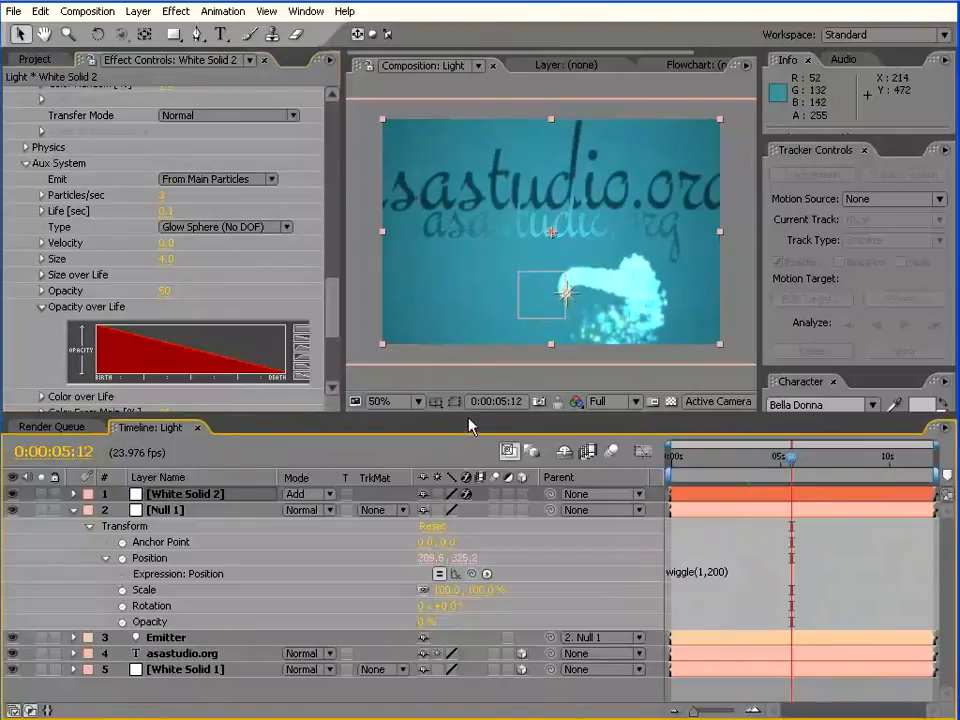
drag(468, 412, 469, 436)
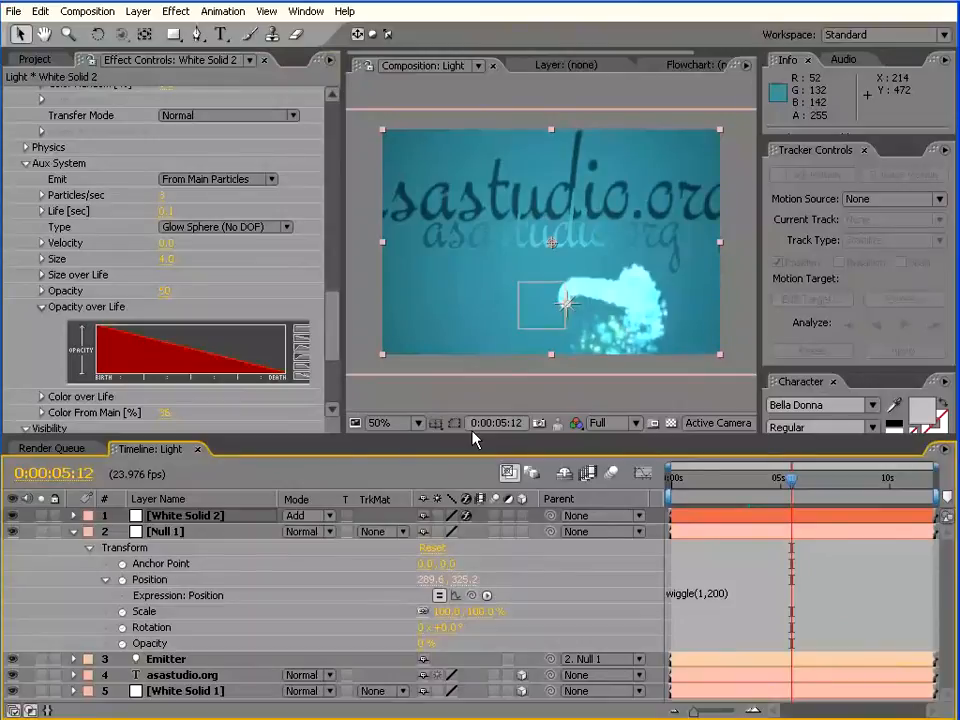
key(KP_0)
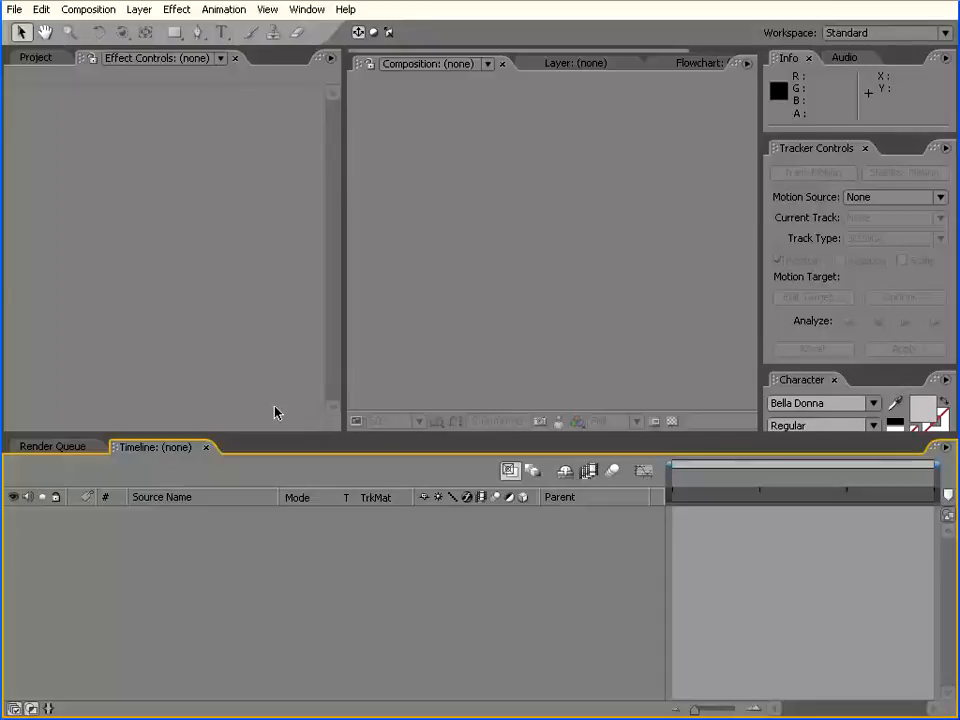
Create the composition Comp 1 with the NTSC DV Widescreen/23.976 preset, 720 x 480, full resolution and a 12-second duration.
click(36, 58)
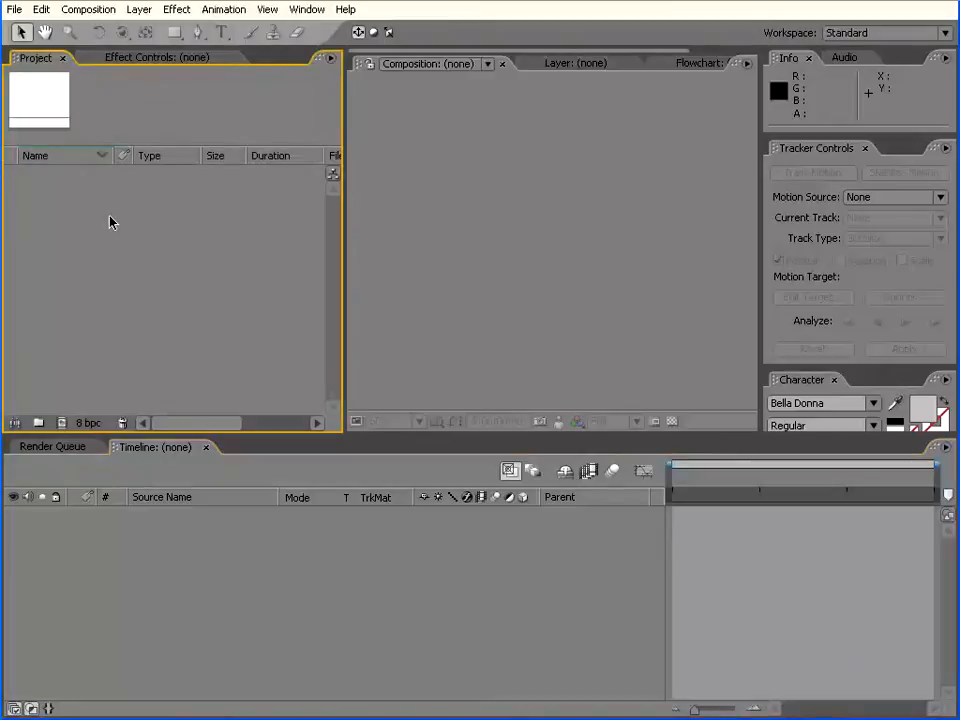
click(140, 14)
click(31, 138)
right_click(42, 200)
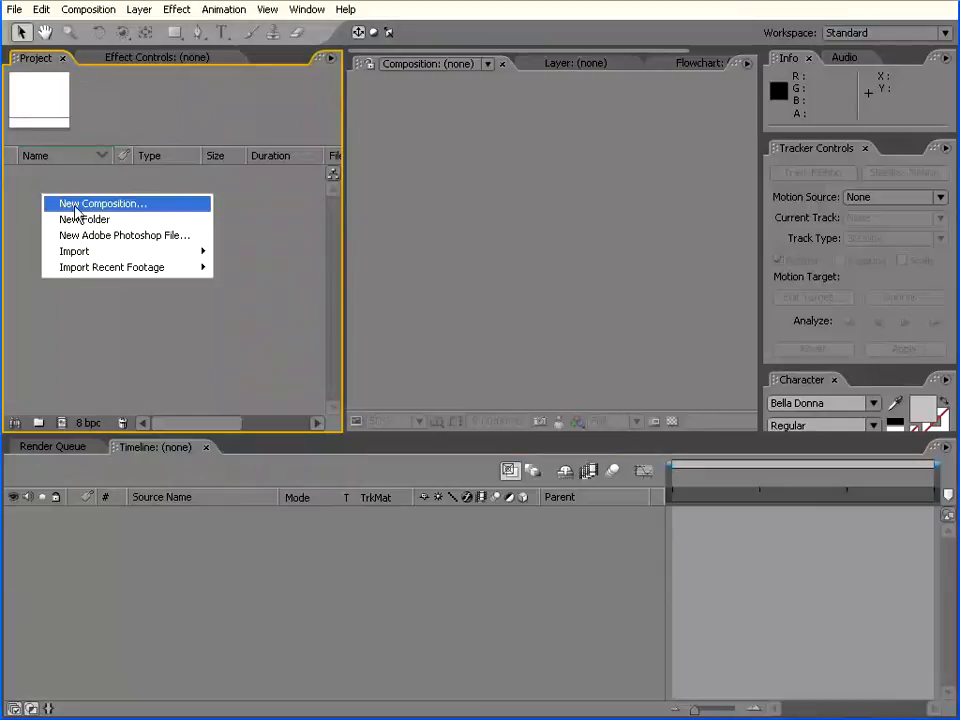
click(75, 207)
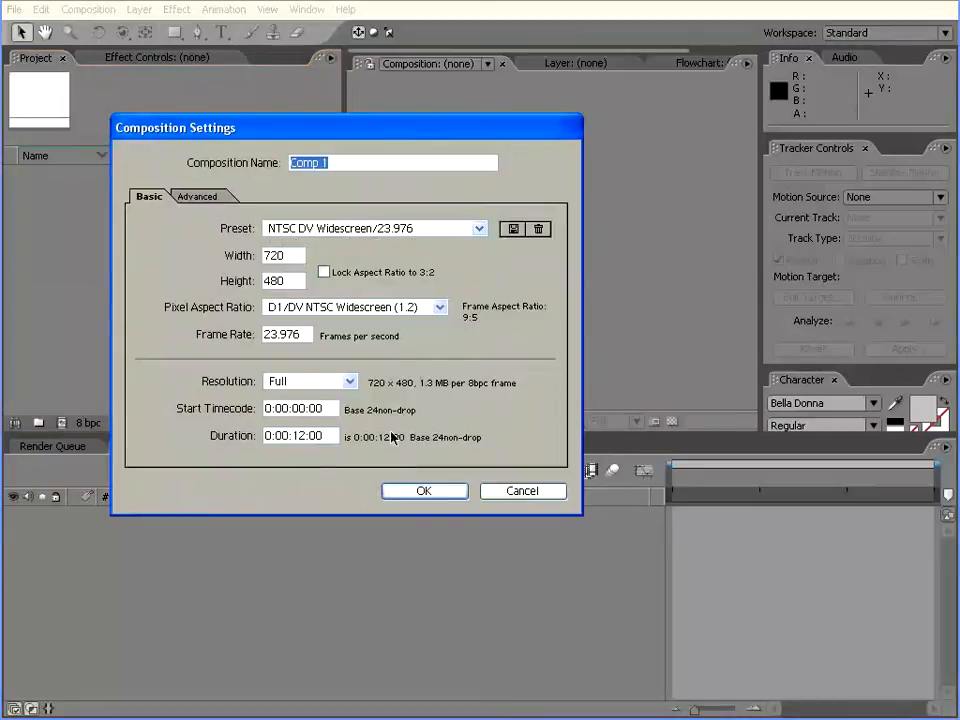
click(421, 491)
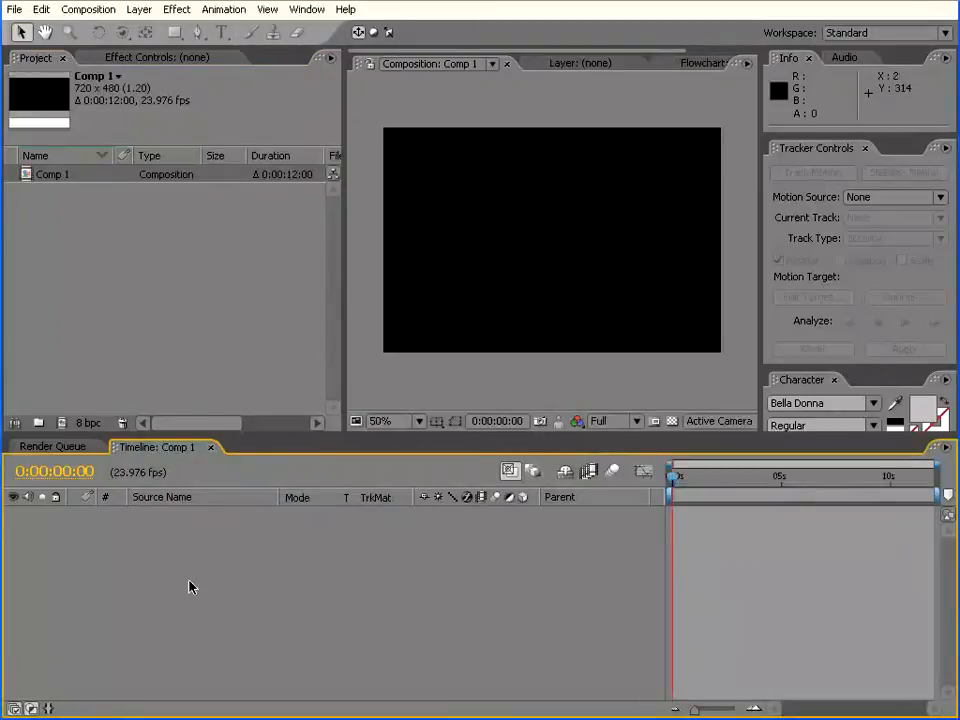
Create a new text layer in Comp 1 reading "Pusat Design Gratis".
click(139, 10)
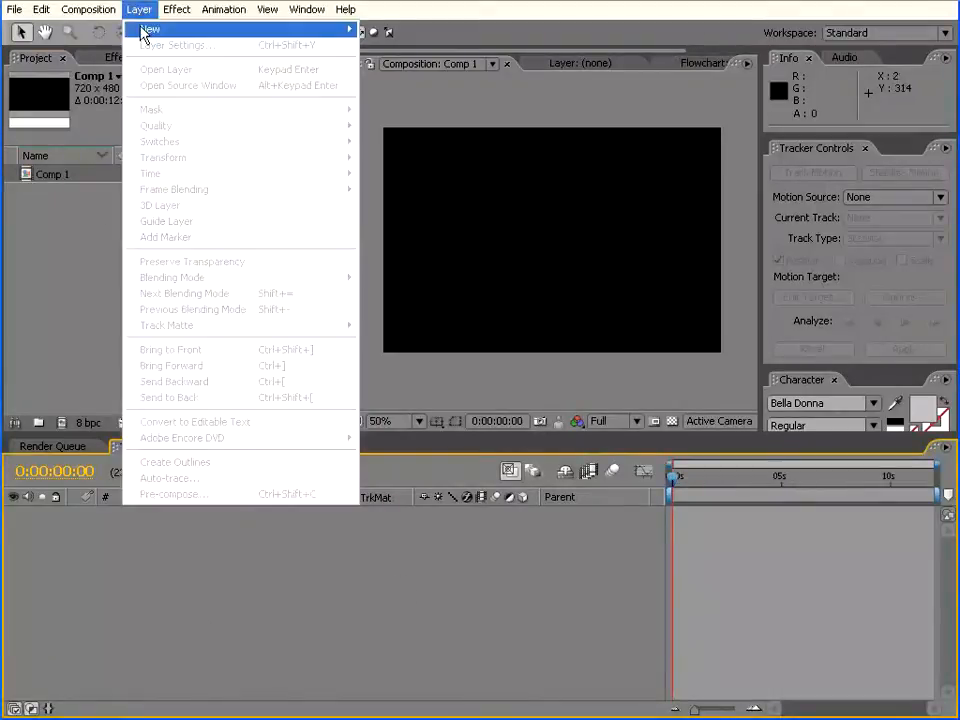
mouse_move(143, 26)
click(368, 26)
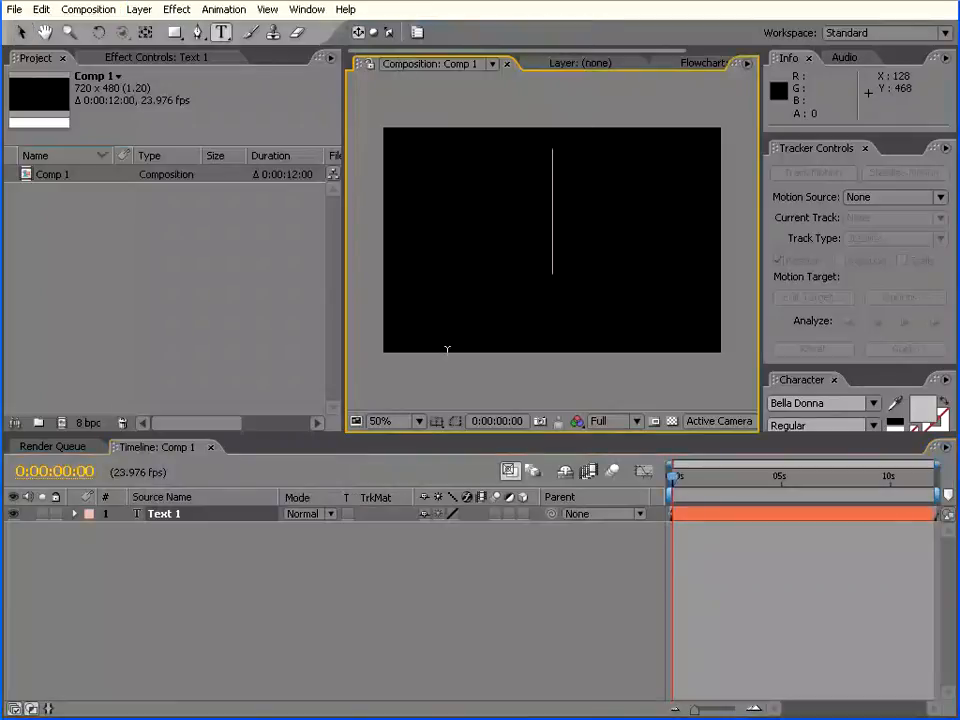
text(Pusat I)
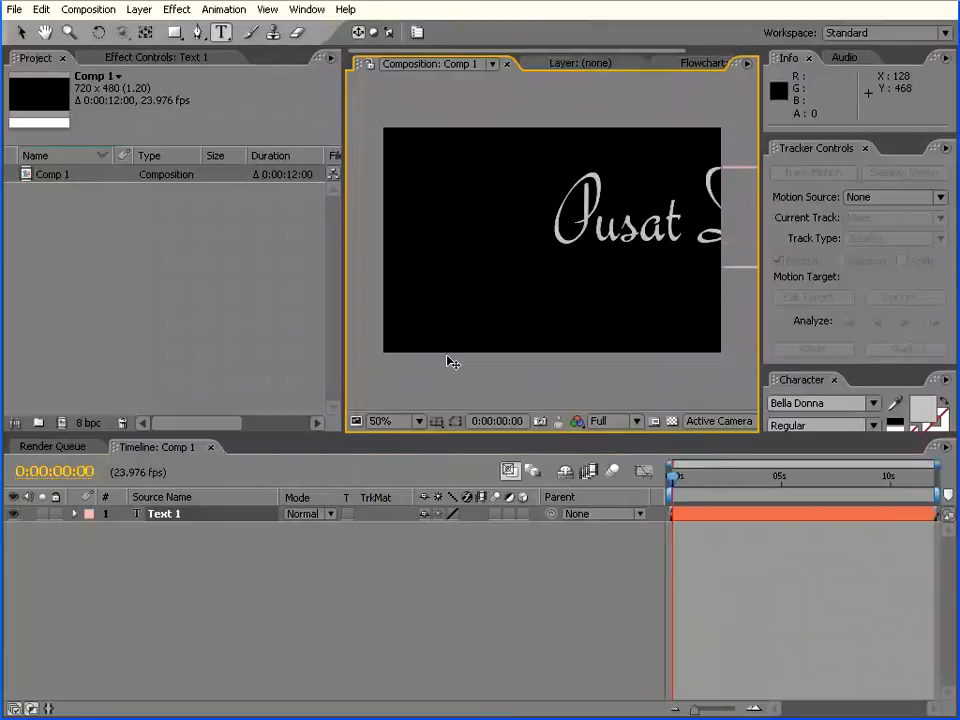
key(KP_Enter)
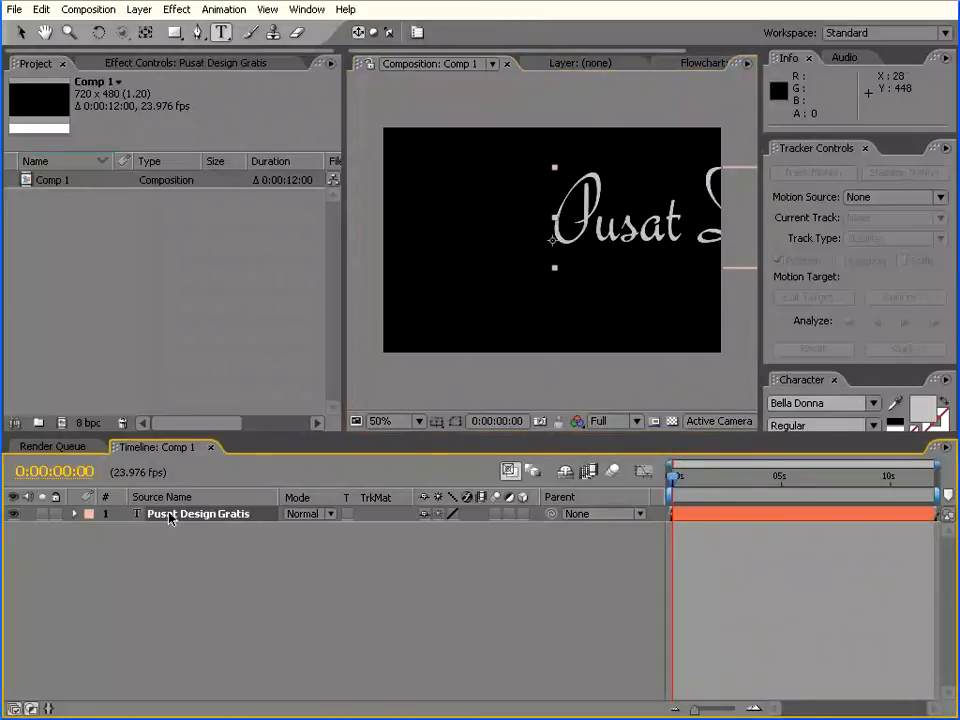
Scale the Pusat Design Gratis text layer to 48% and move it to the middle of the frame.
key(s)
drag(450, 530, 407, 533)
click(22, 33)
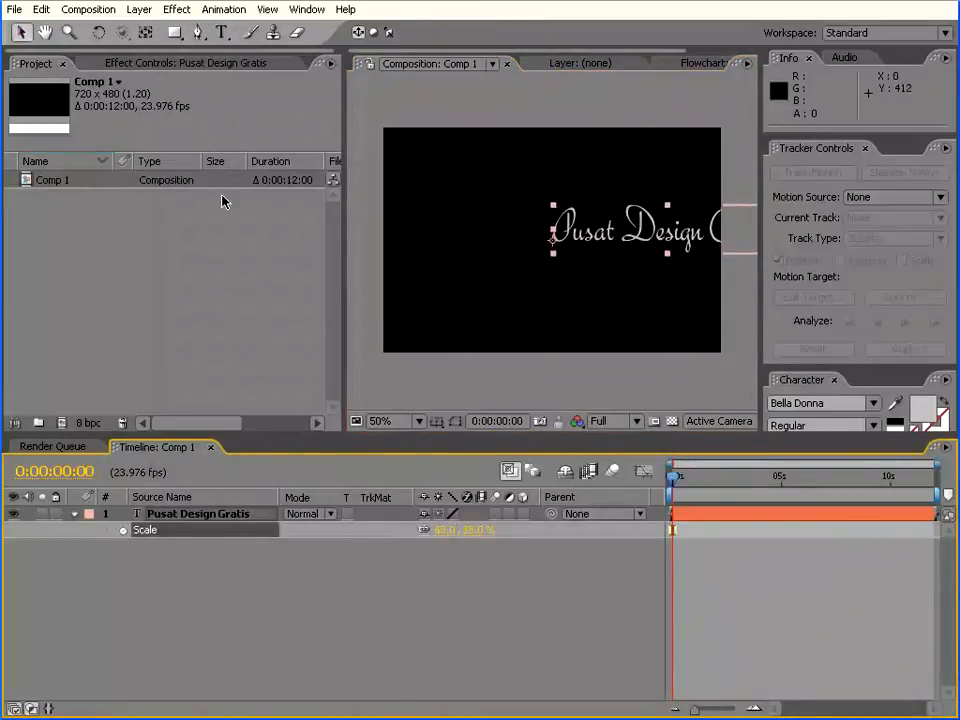
click(512, 333)
drag(688, 236, 559, 236)
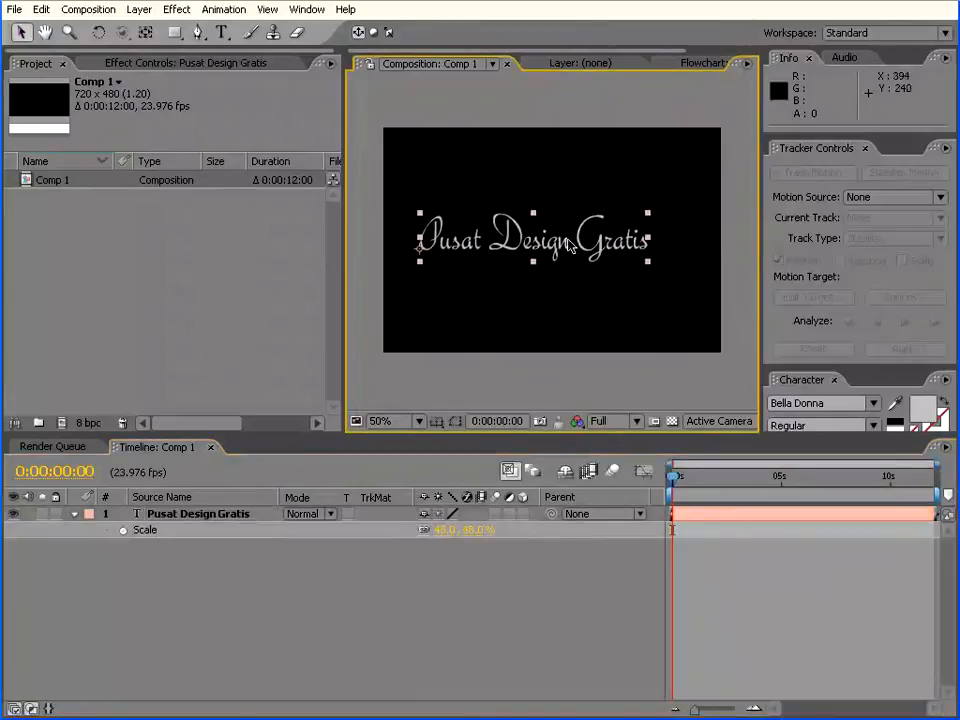
Insert the word "Tutorial" before "Design" in the text layer.
double_click(482, 242)
click(487, 241)
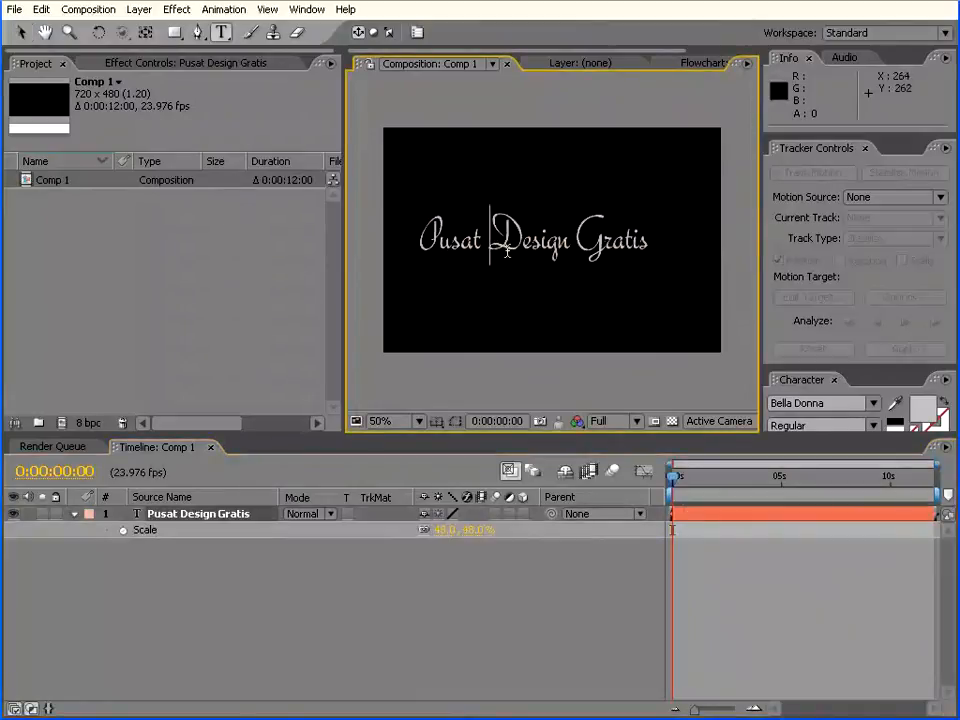
text(ut)
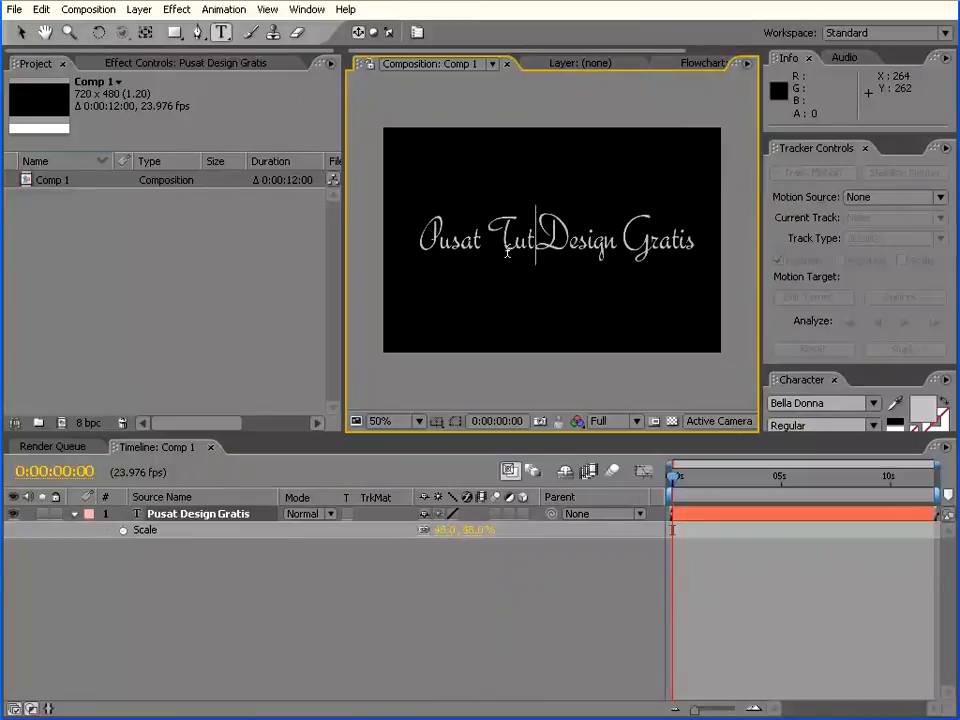
text(orial)
key(KP_Enter)
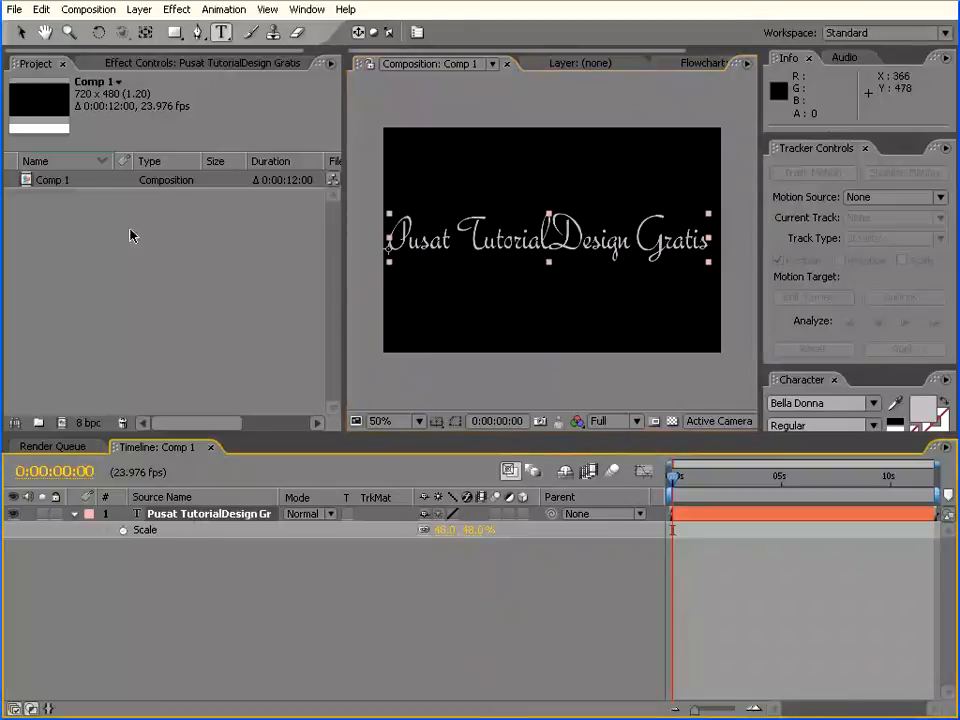
Duplicate the text layer, change the copy's text to "asastudio.org" and shift it horizontally towards the centre of the frame.
click(41, 9)
click(90, 171)
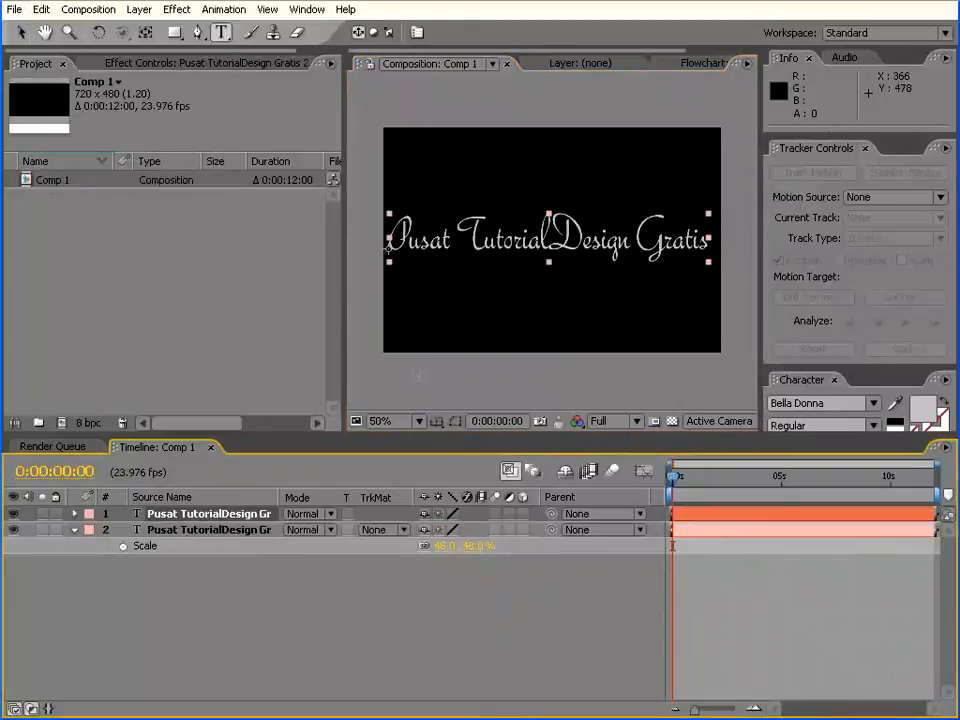
double_click(188, 524)
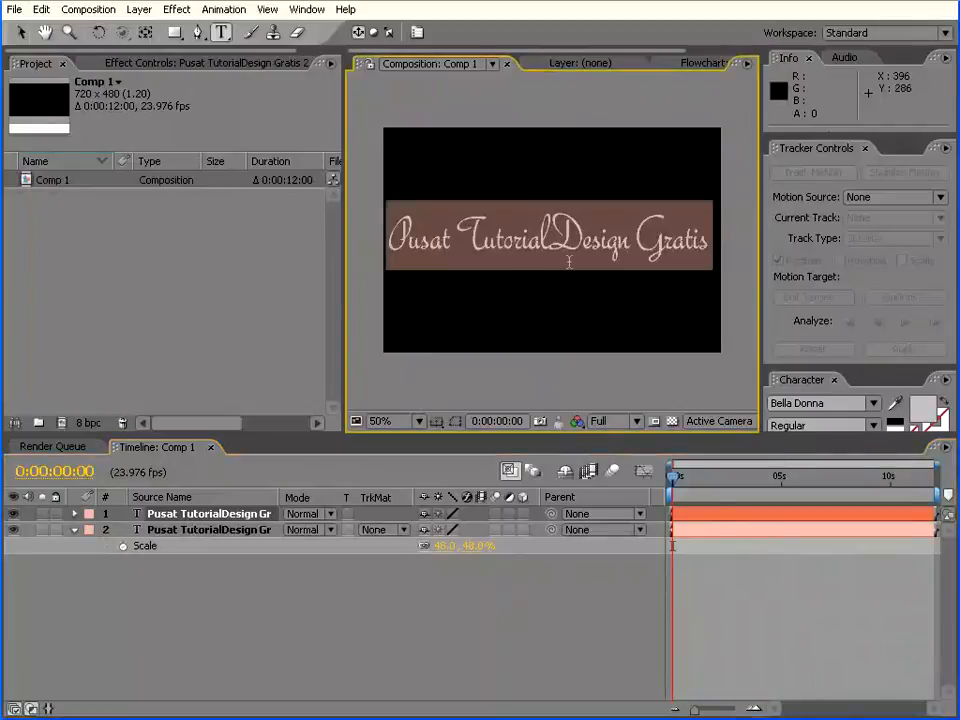
text(cuma)
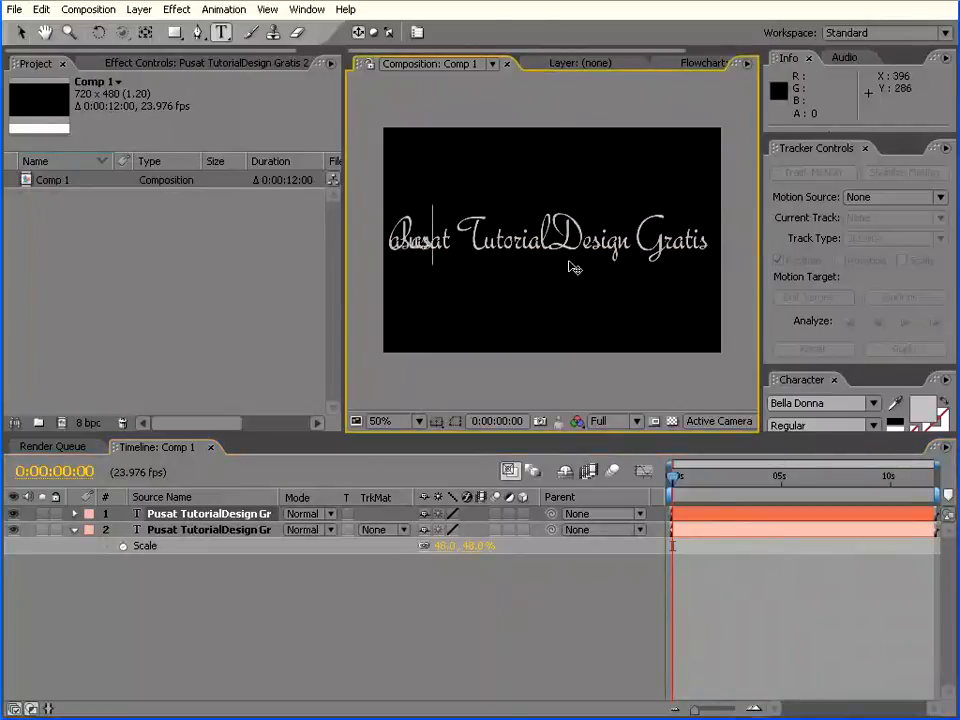
text( dio.org)
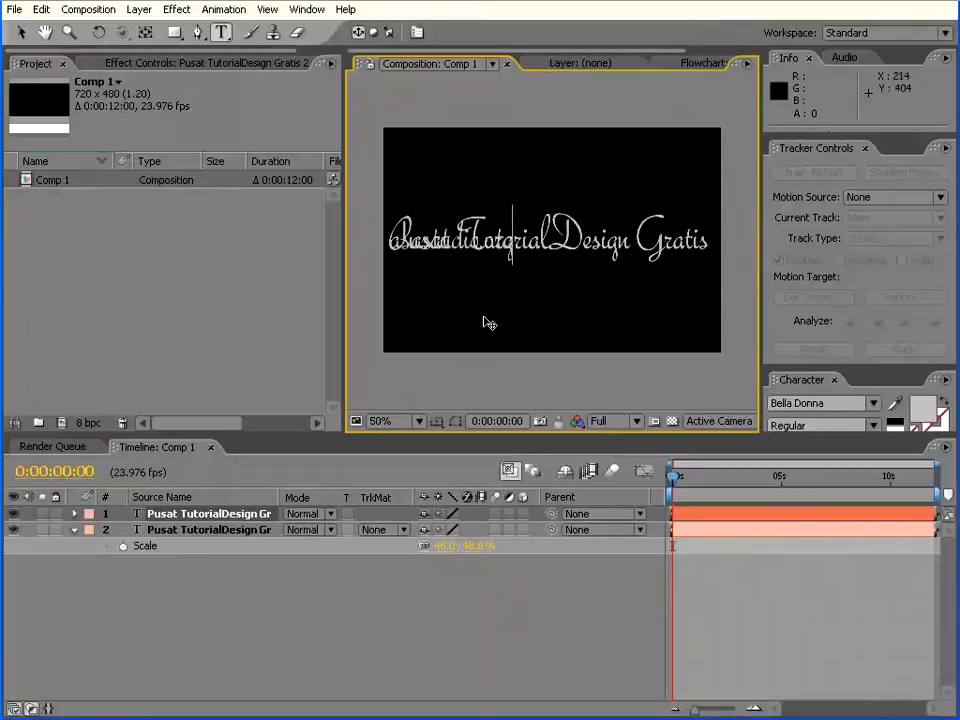
key(KP_Enter)
drag(558, 322, 596, 321)
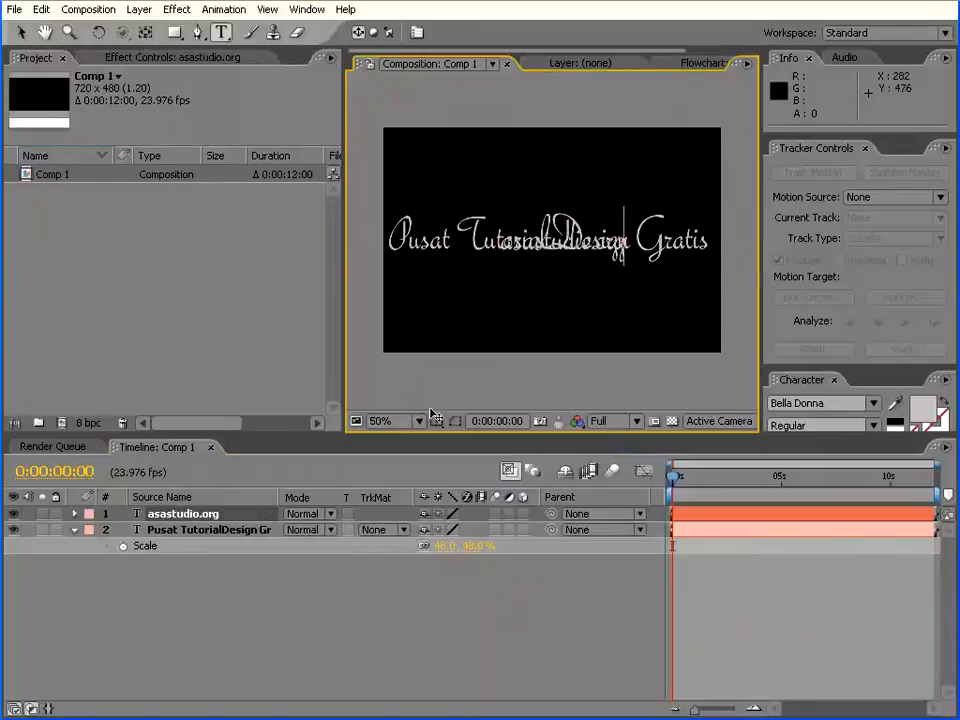
Make both the asastudio.org and the Pusat text layers 3D layers.
click(186, 514)
click(172, 530)
click(196, 514)
click(192, 533)
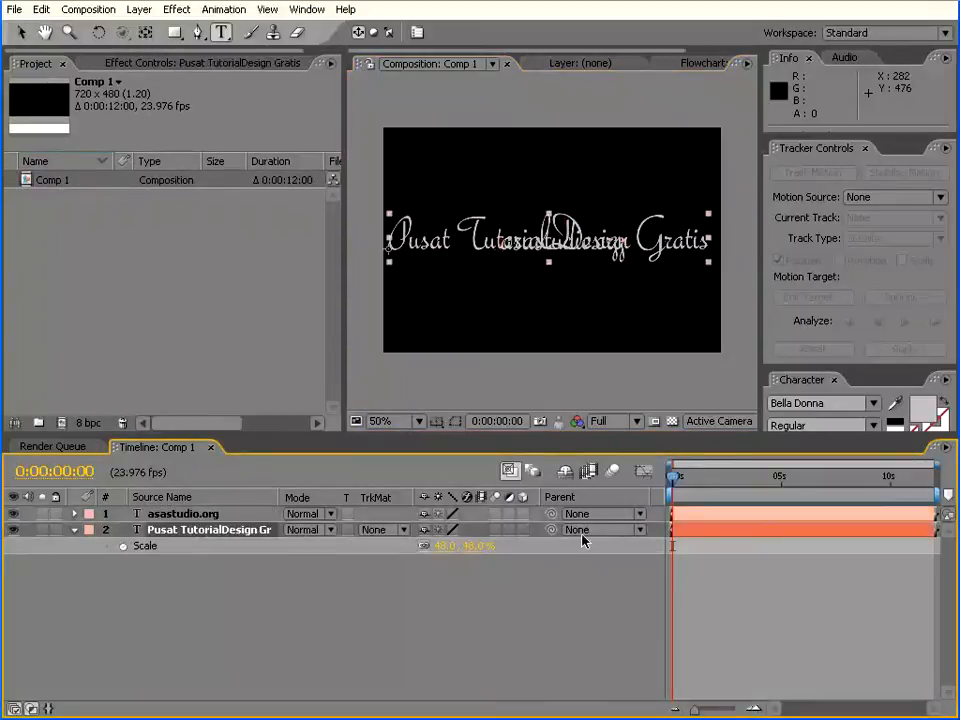
click(521, 514)
click(523, 530)
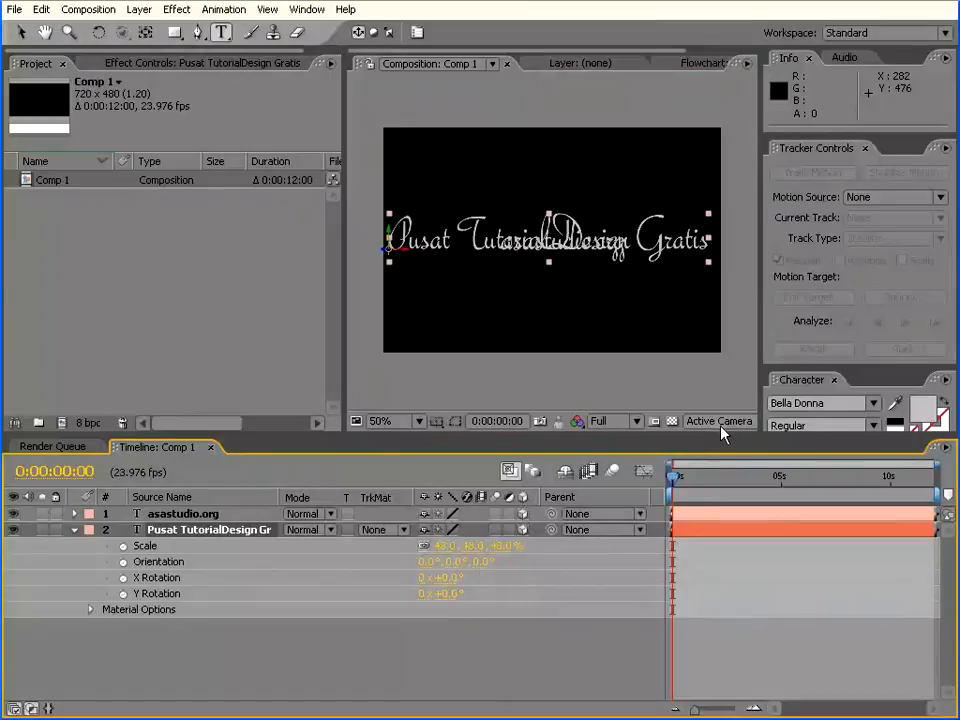
Widen the composition viewer, switch to the Top view and move the Pusat text layer forward along its Z axis.
drag(761, 384, 864, 388)
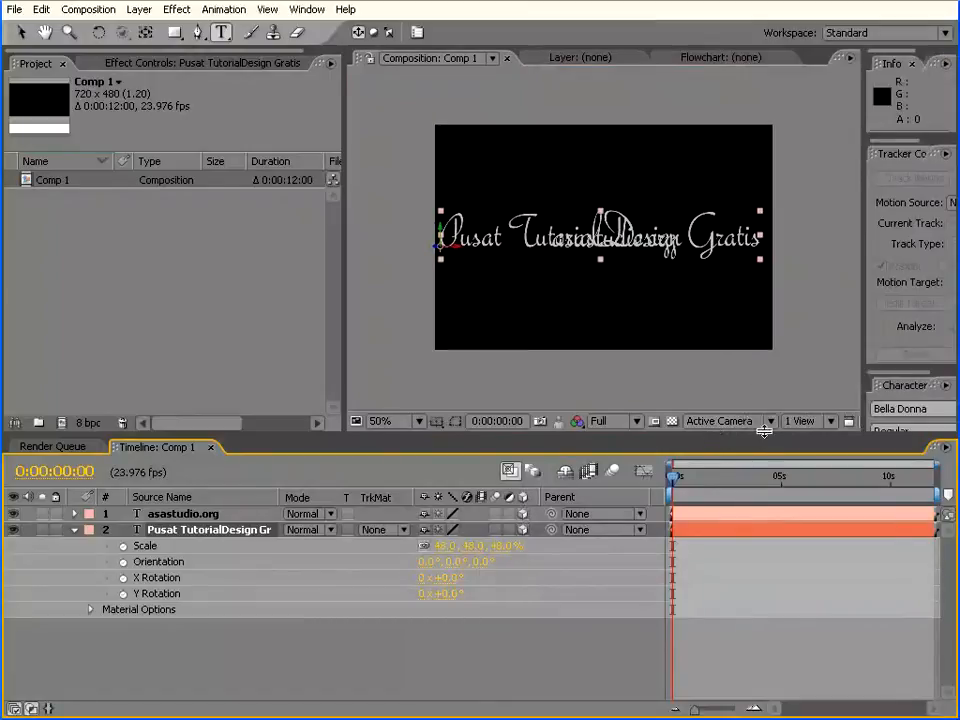
click(766, 421)
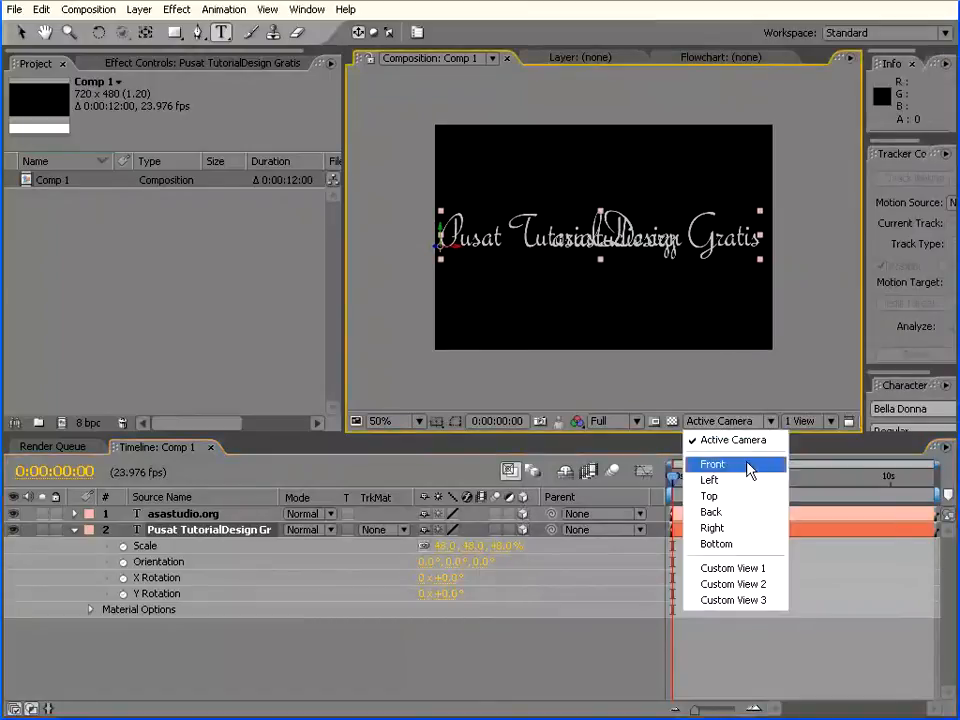
click(737, 497)
click(212, 537)
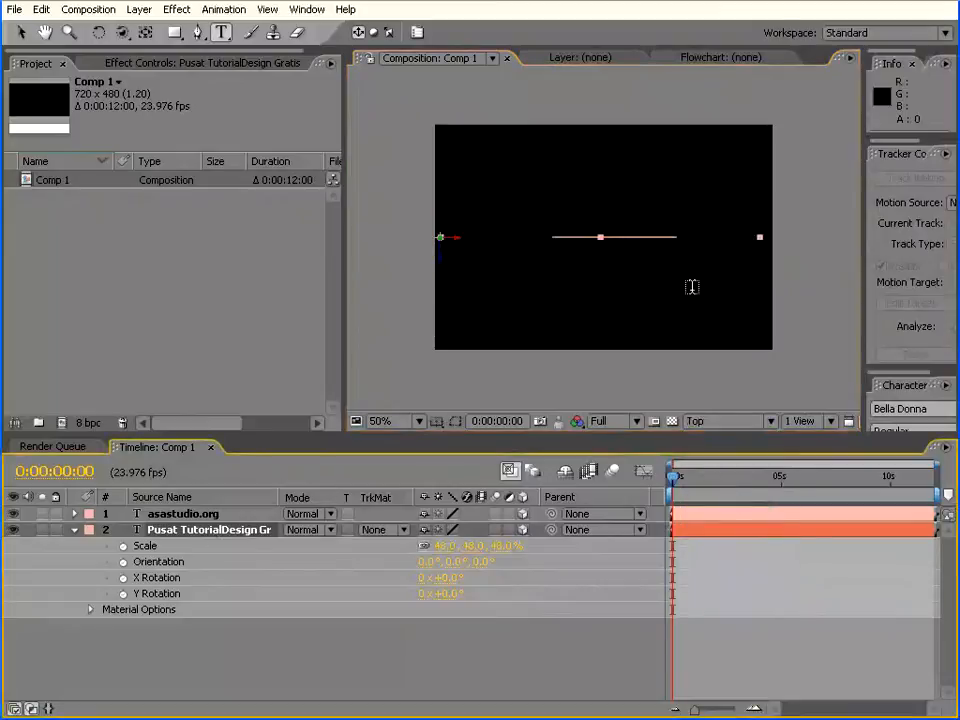
click(20, 32)
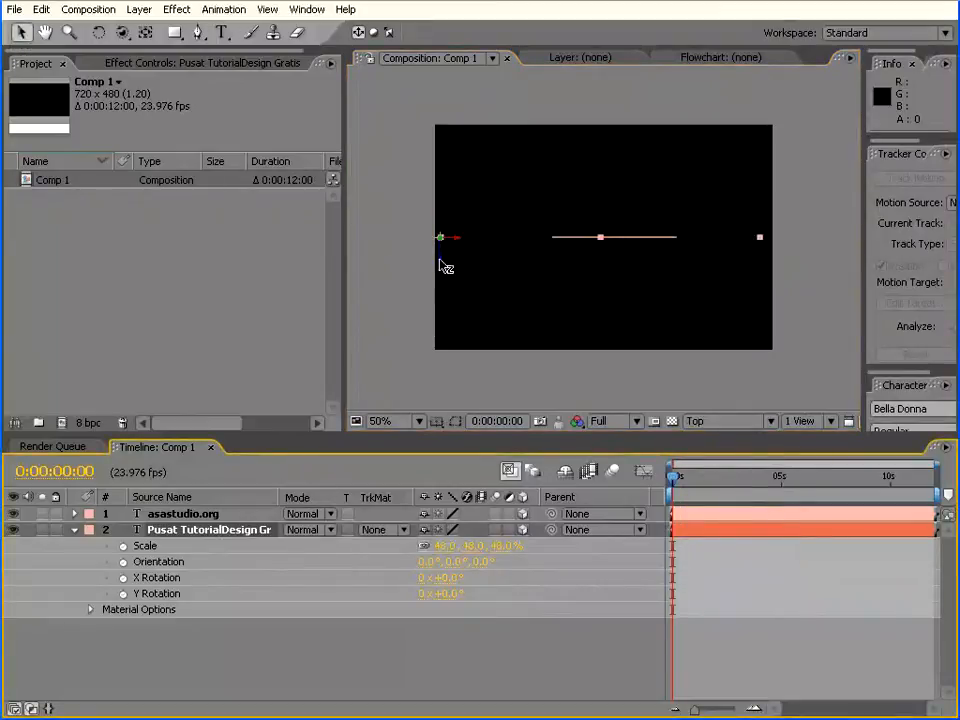
drag(440, 261, 448, 354)
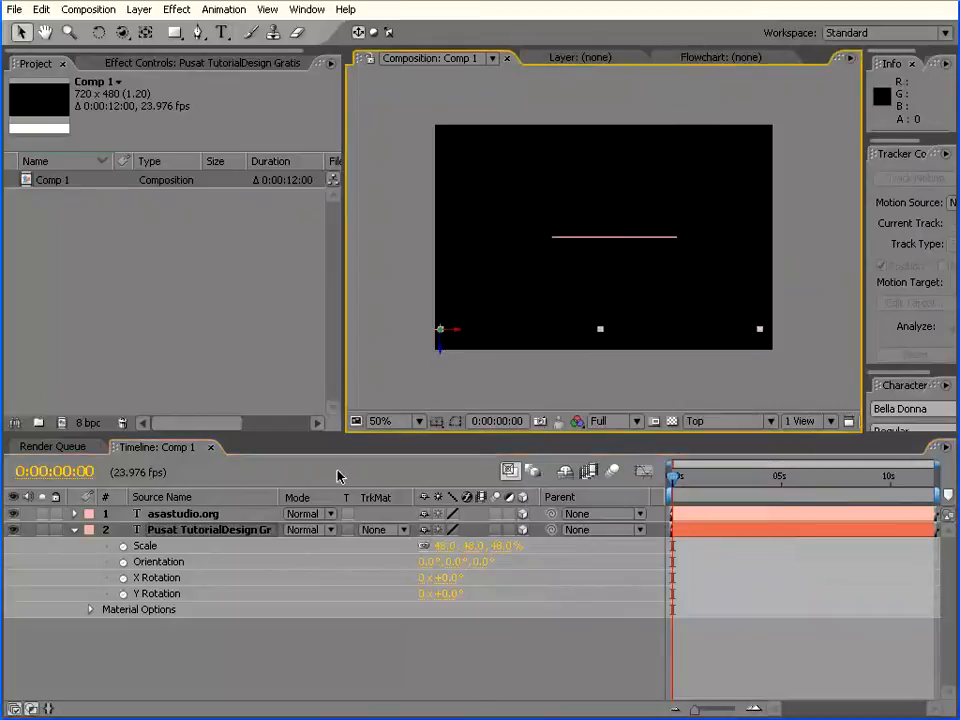
Move the asastudio.org layer back along its Z axis, behind the Pusat text, and return to the Active Camera view.
click(171, 516)
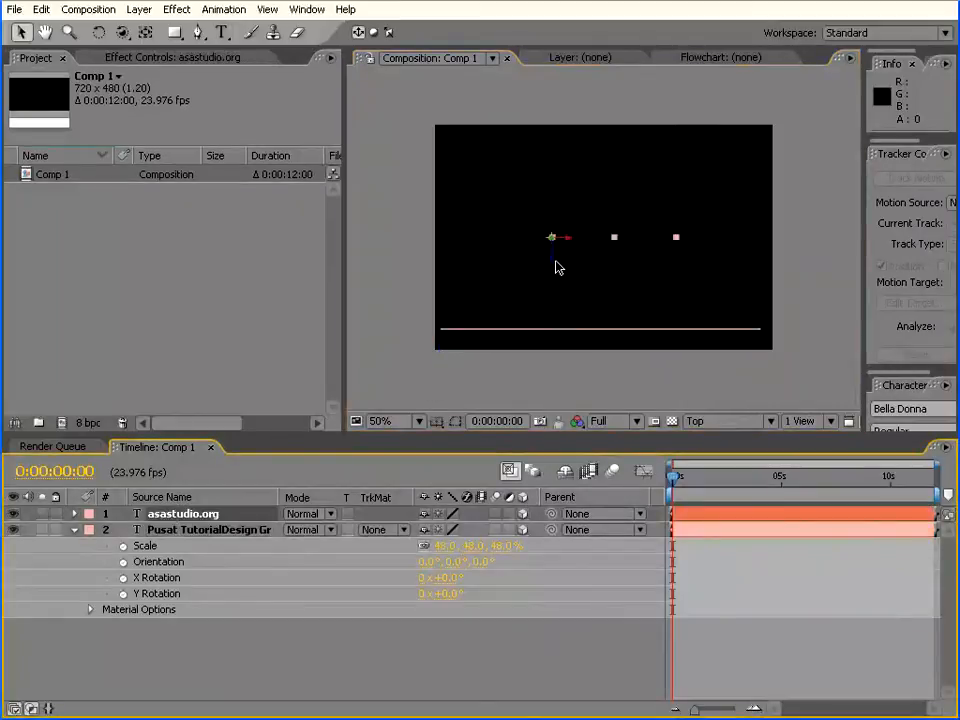
drag(556, 265, 555, 133)
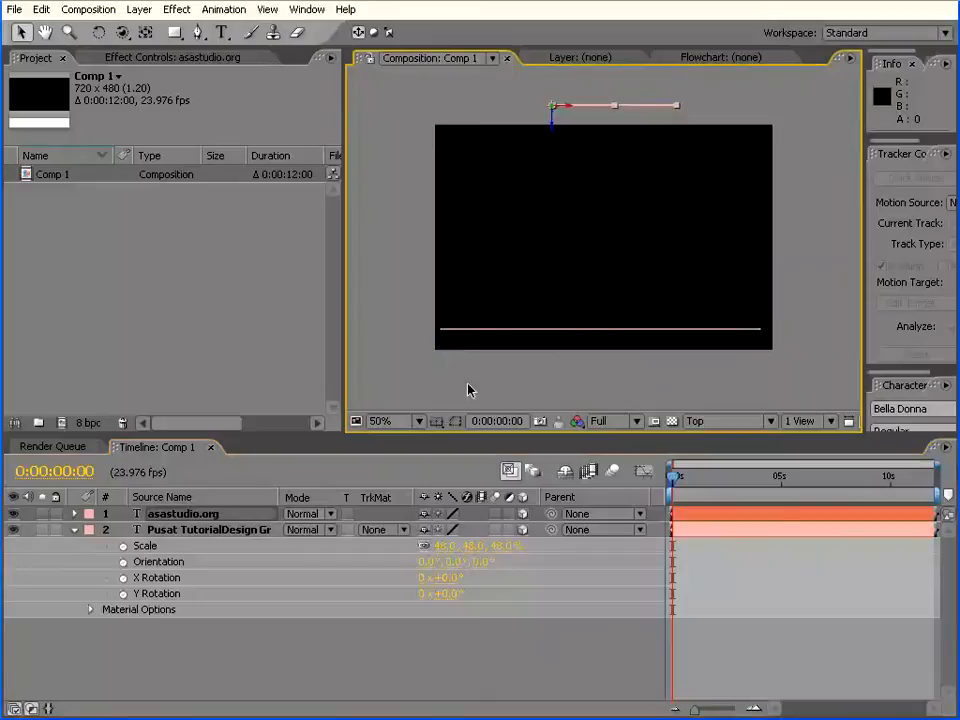
click(752, 427)
click(730, 438)
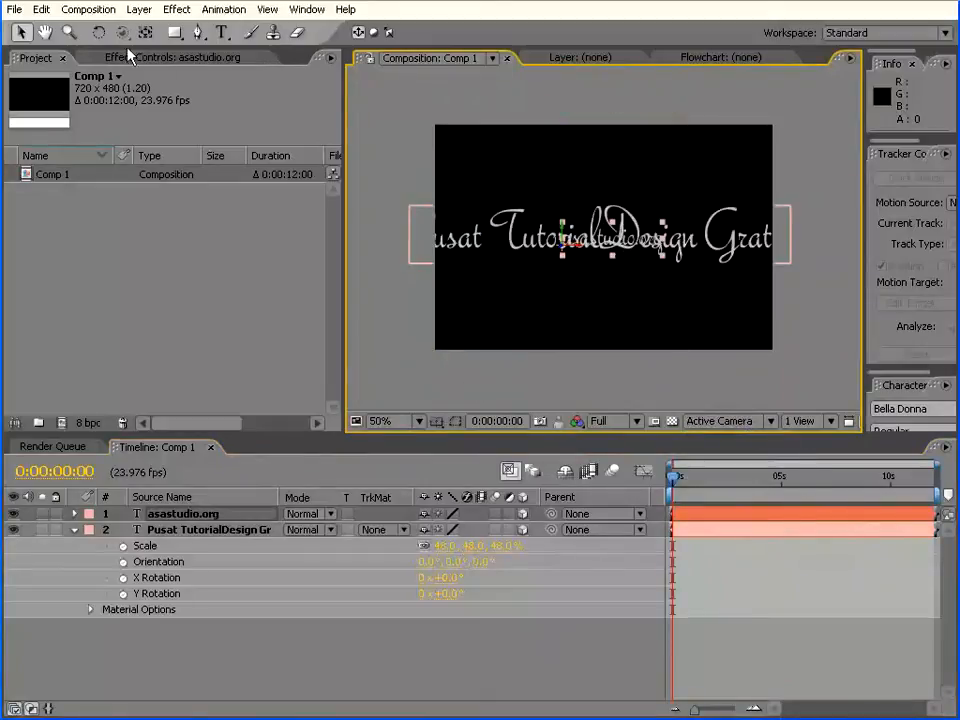
Add a new camera layer, Camera 1, using the 35mm preset.
click(138, 10)
mouse_move(240, 29)
click(421, 78)
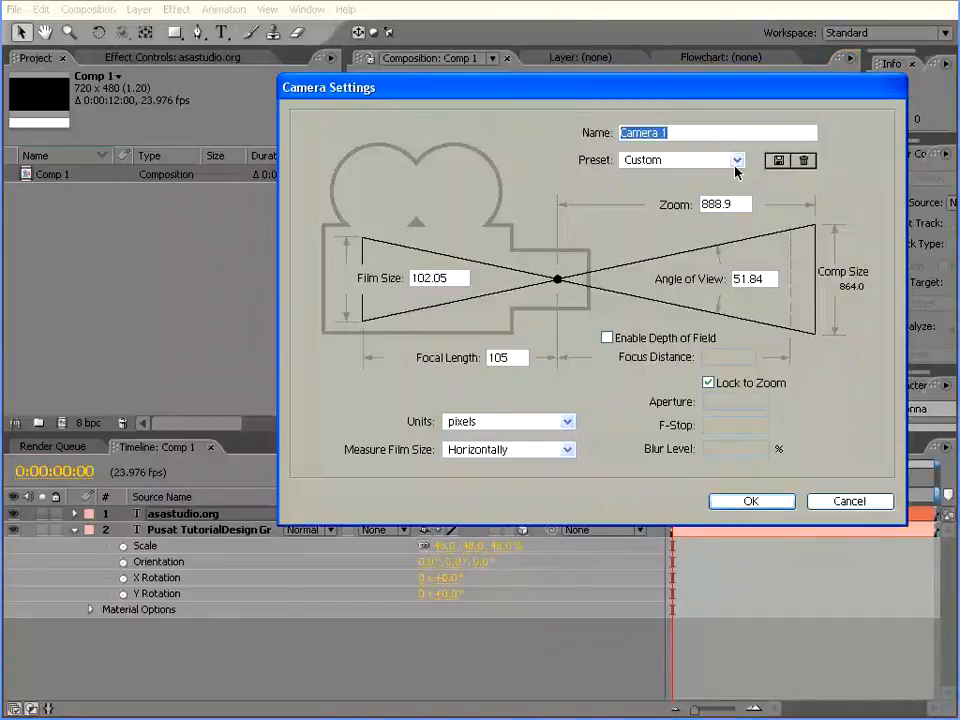
click(737, 160)
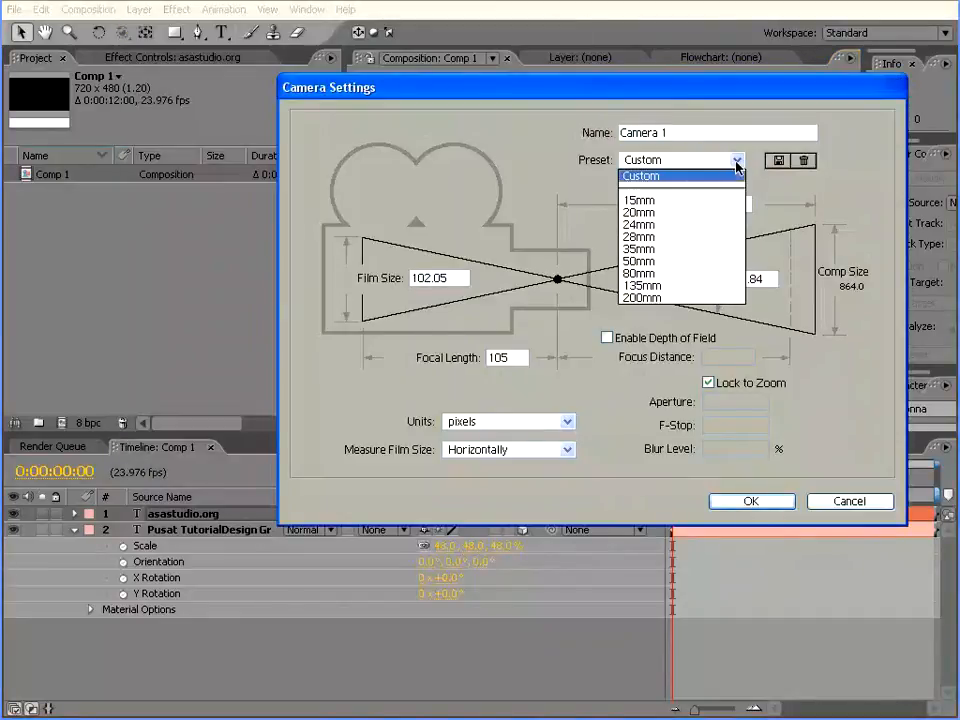
click(718, 249)
click(750, 501)
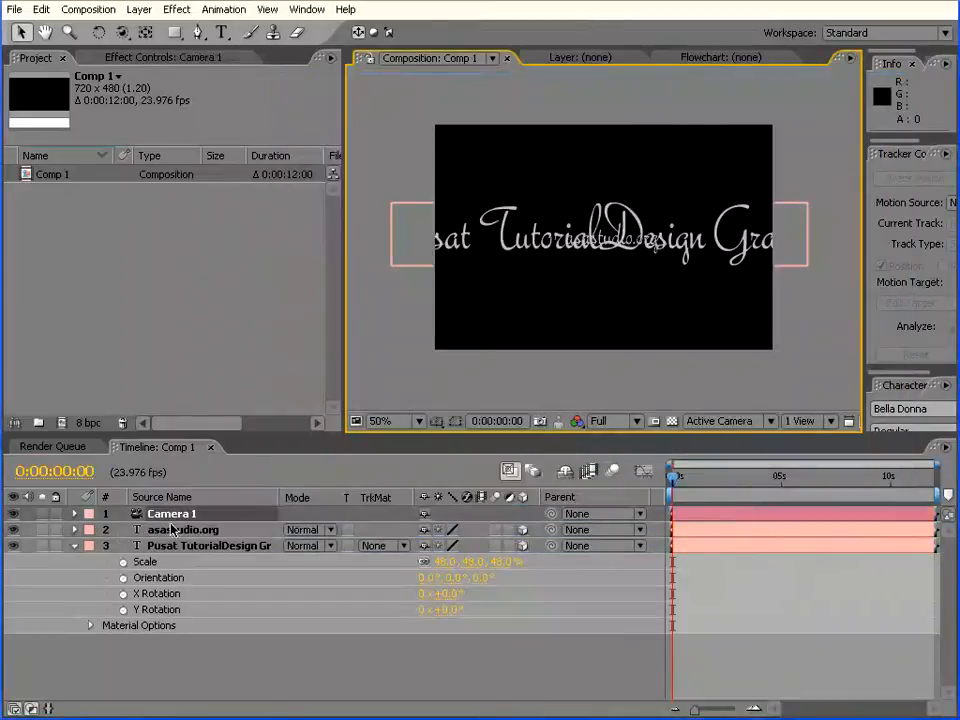
Pull the camera back with the Track Z Camera tool until the whole Pusat text fits inside the frame.
click(122, 33)
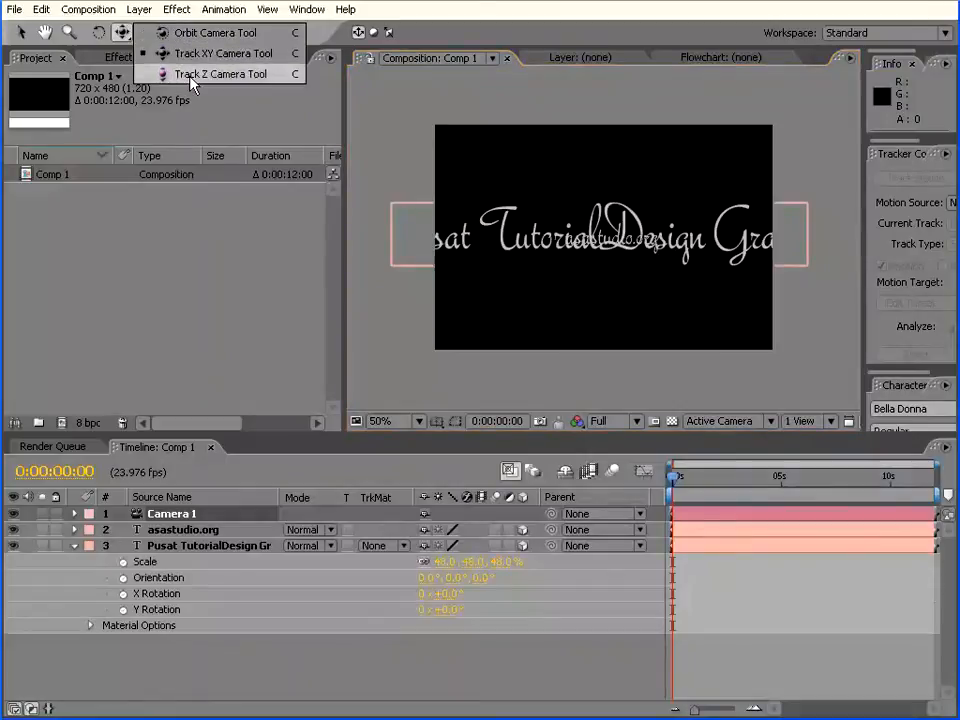
click(185, 74)
drag(619, 287, 579, 354)
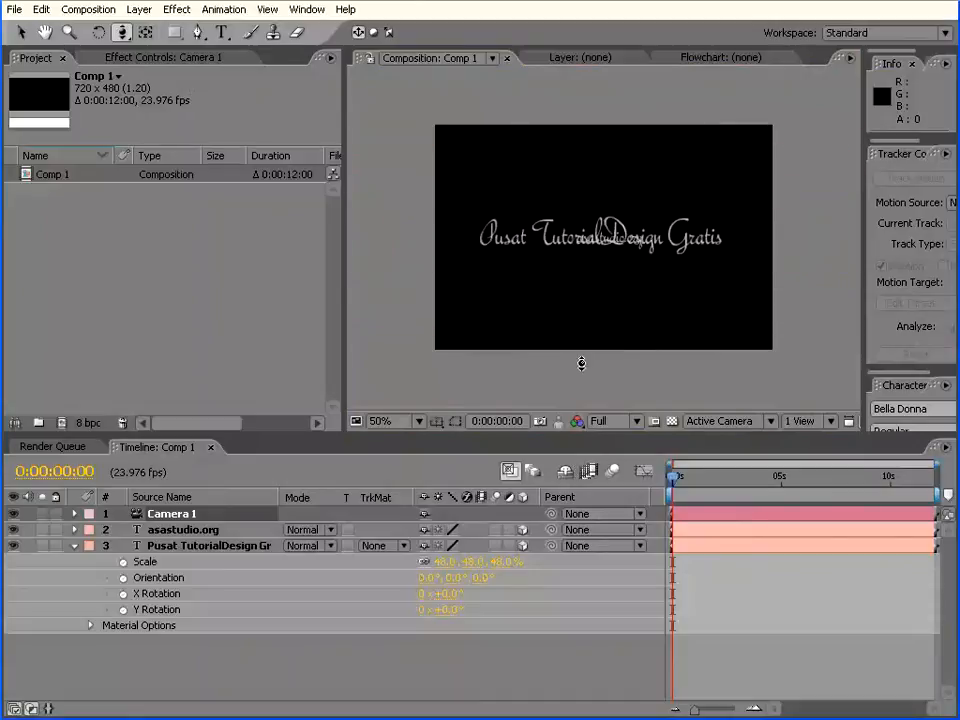
Try moving the camera with the Track XY and Orbit Camera tools, undoing each camera move.
drag(121, 32, 251, 66)
drag(615, 268, 941, 64)
key(ctrl+z)
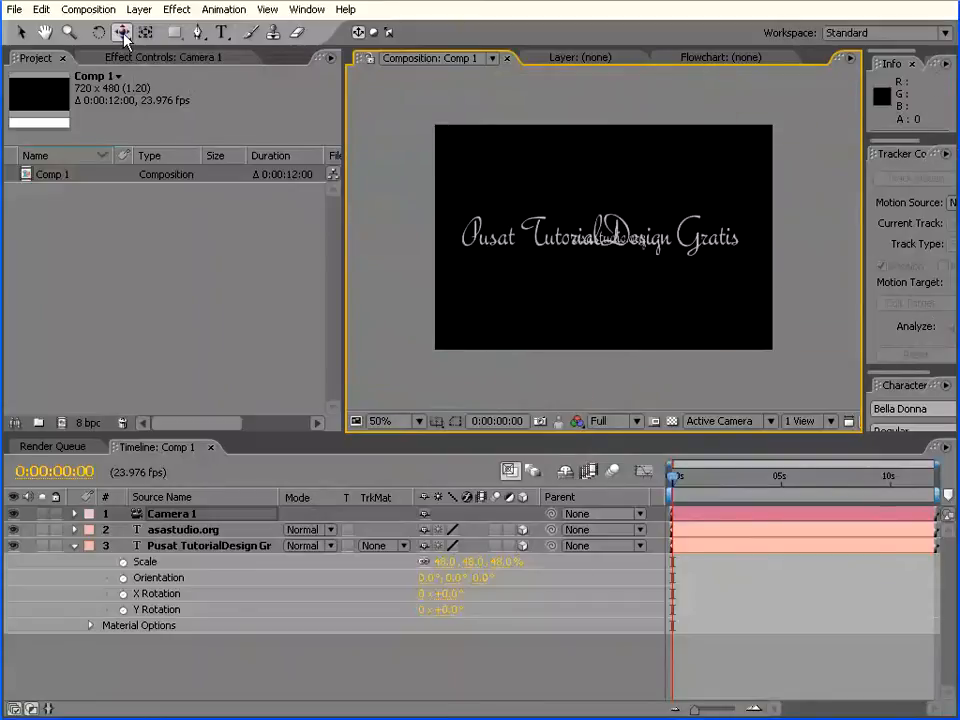
drag(123, 35, 168, 38)
drag(455, 183, 510, 298)
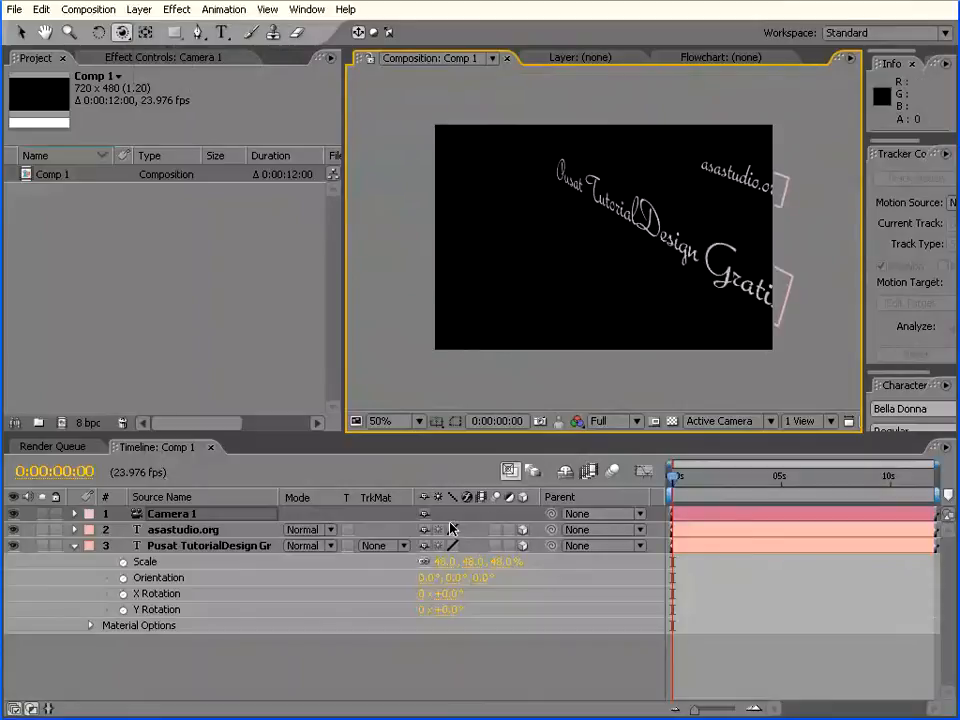
key(ctrl+z)
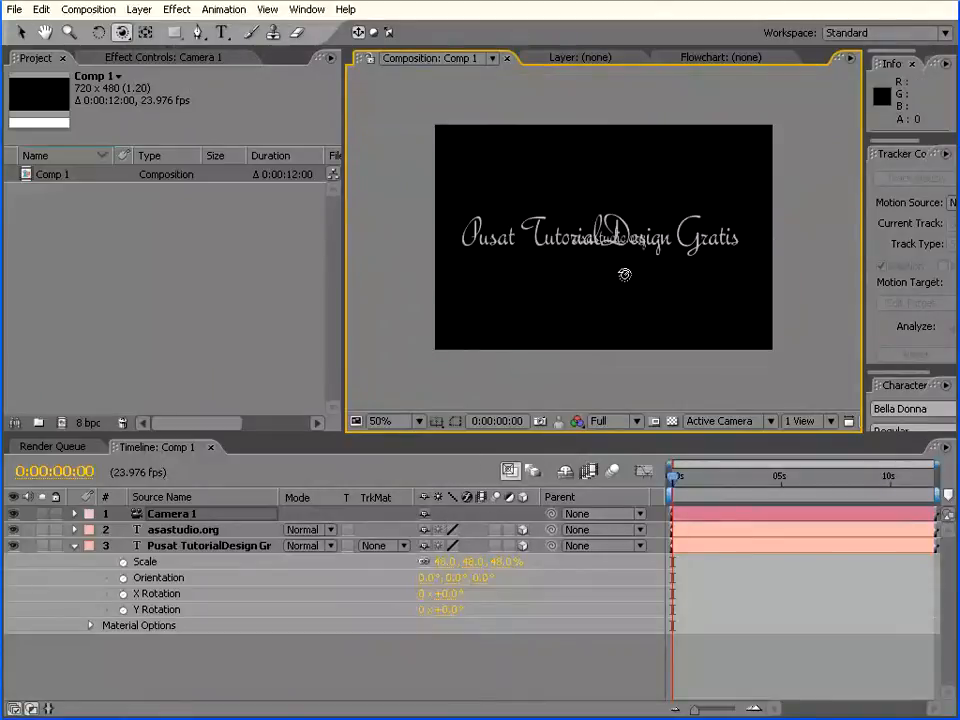
Create a full-frame white solid and place it beneath all the other layers in the stack.
click(139, 9)
mouse_move(180, 29)
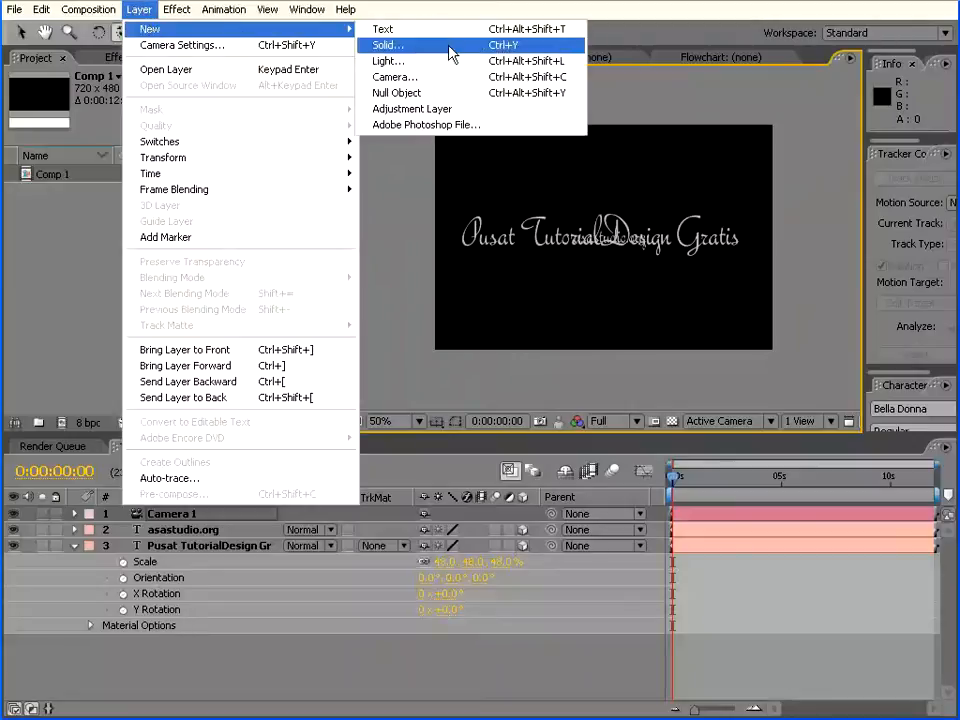
click(450, 45)
click(503, 492)
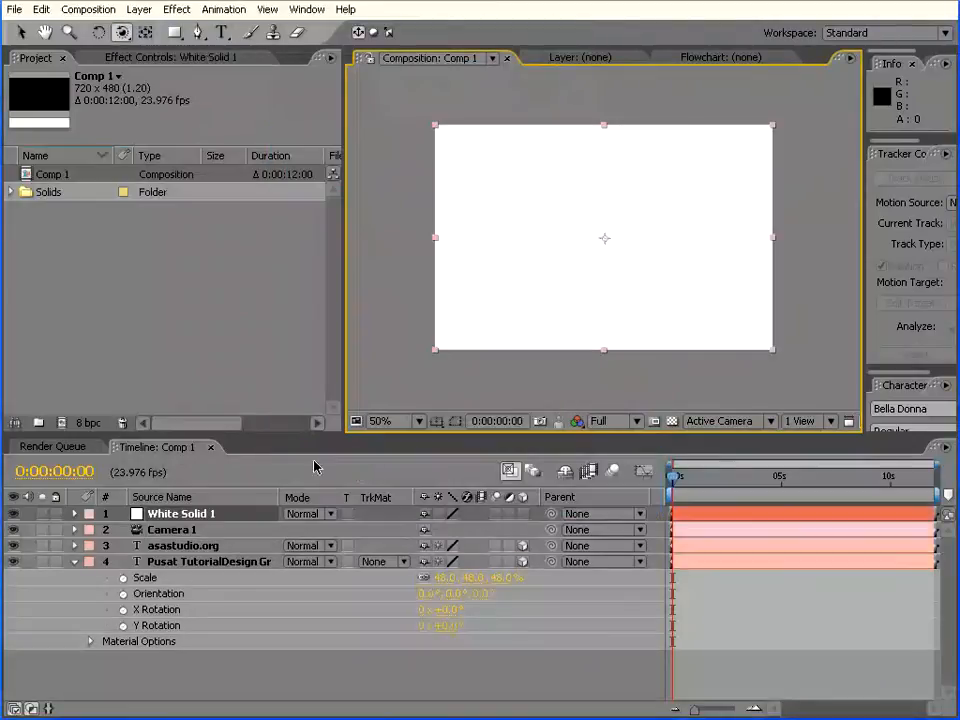
drag(181, 516, 183, 690)
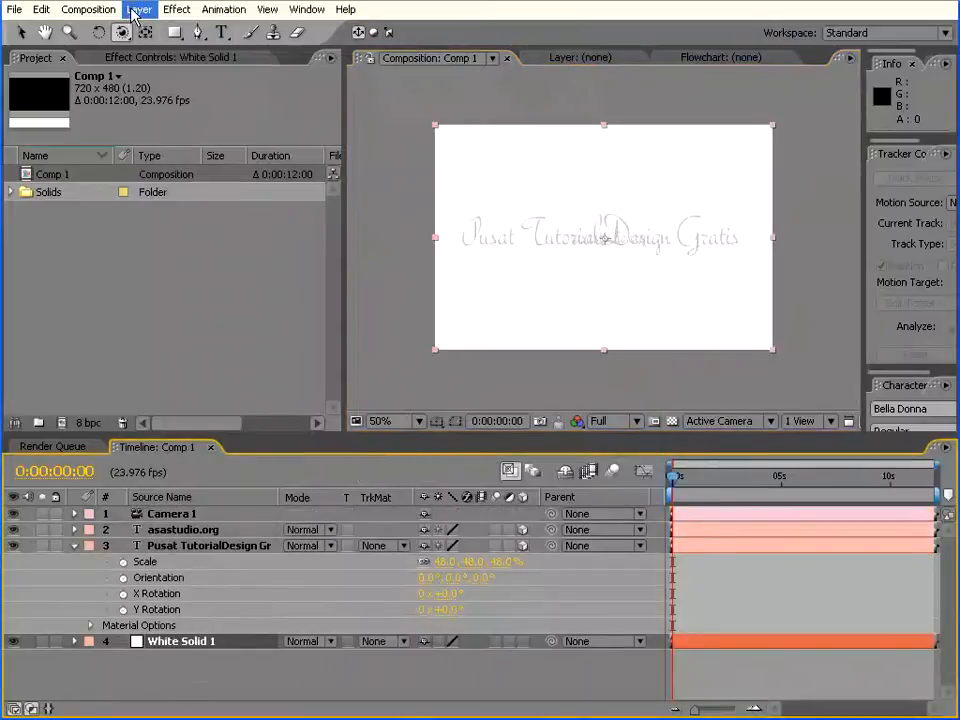
Apply the 4-Color Gradient effect to the White Solid 1 layer.
click(176, 10)
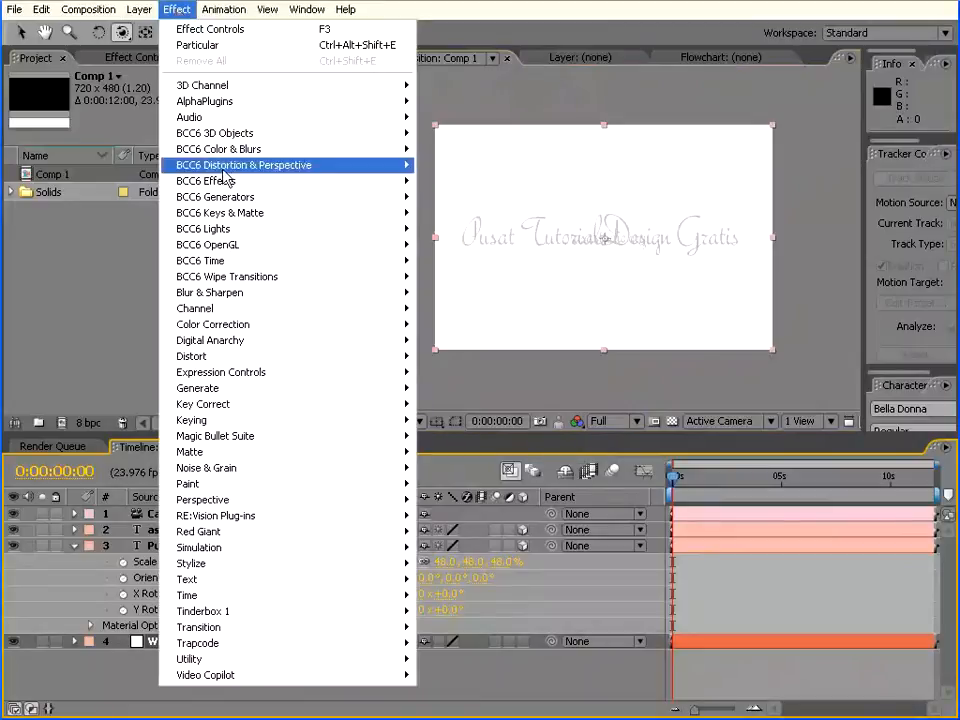
mouse_move(281, 390)
click(471, 1)
click(227, 356)
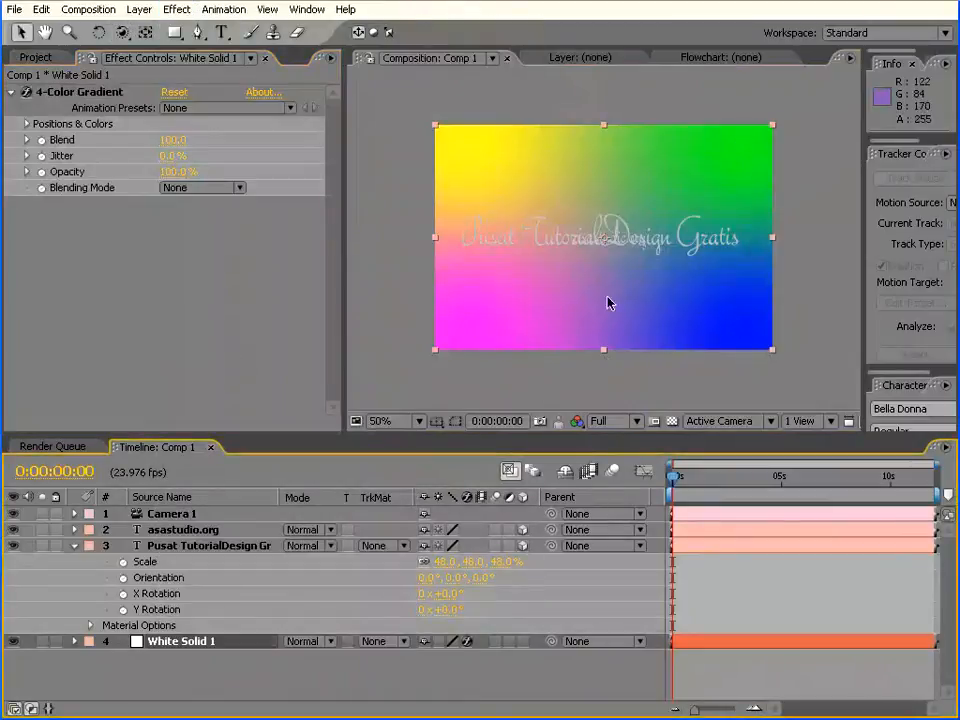
Set the gradient's Color 1 to dark grey and Color 2 to dark green, hex 004700.
click(26, 124)
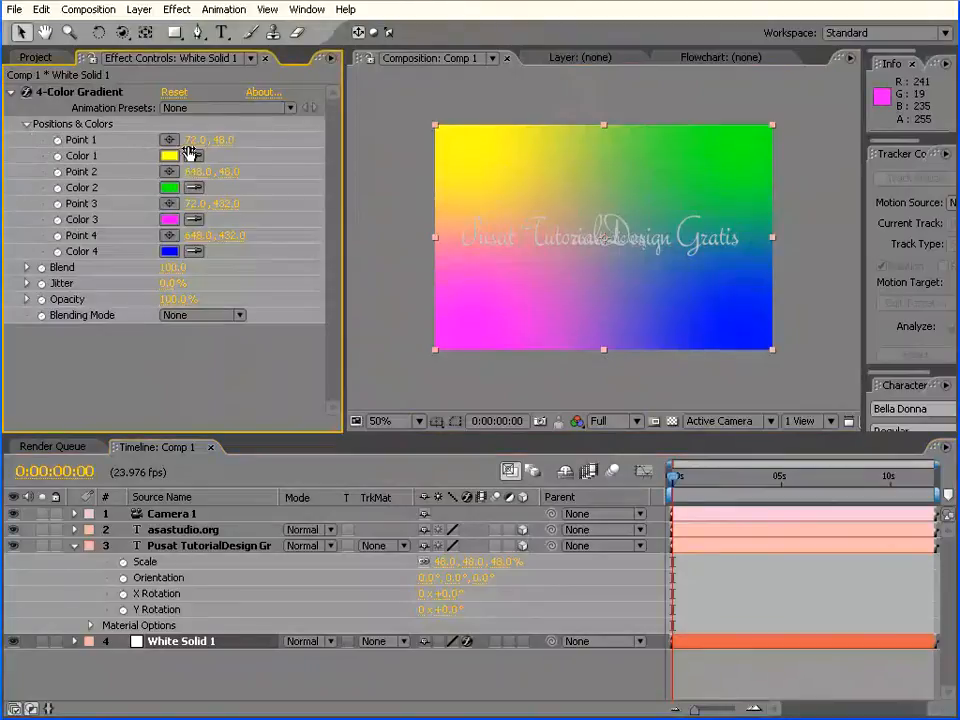
click(168, 156)
mouse_move(364, 336)
mouse_down()
mouse_move(296, 388)
mouse_move(296, 373)
mouse_up()
click(681, 184)
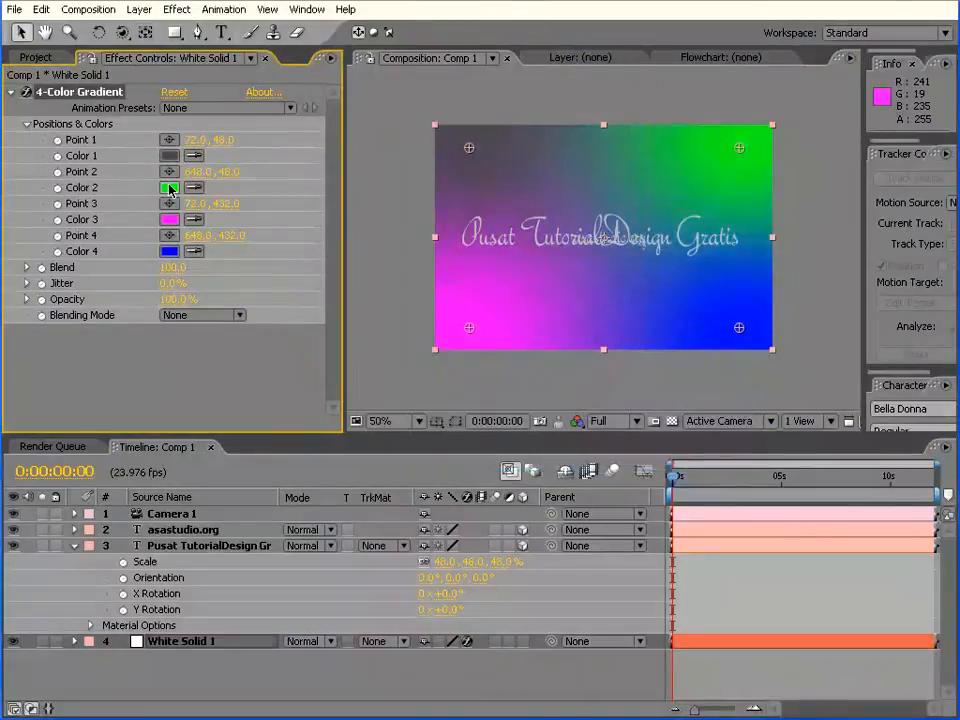
click(168, 188)
click(338, 325)
mouse_move(338, 325)
mouse_down()
mouse_move(534, 394)
mouse_move(534, 367)
mouse_up()
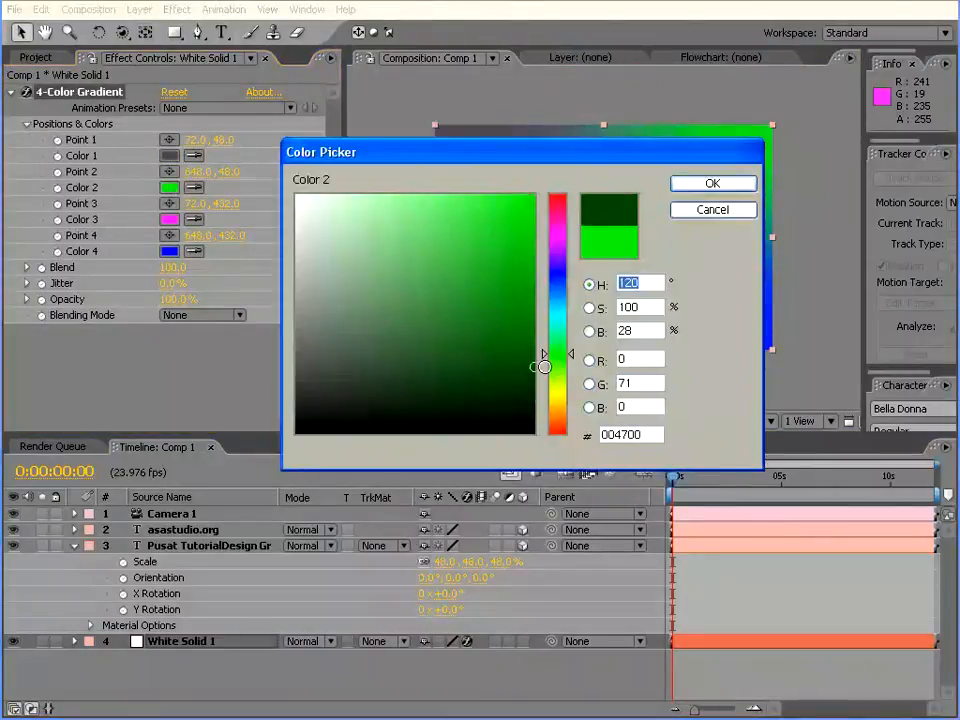
click(697, 186)
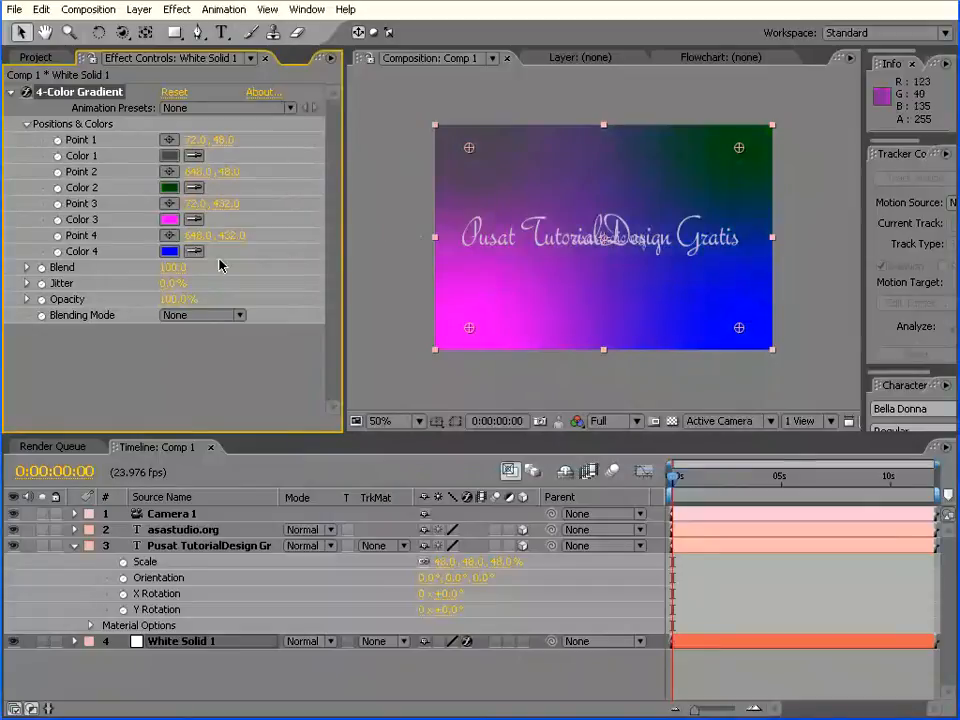
Set the gradient's Color 3 to dark purple, hex 370037, and Color 4 to very dark navy blue.
click(169, 220)
mouse_move(534, 287)
mouse_down()
mouse_move(534, 394)
mouse_move(536, 379)
mouse_up()
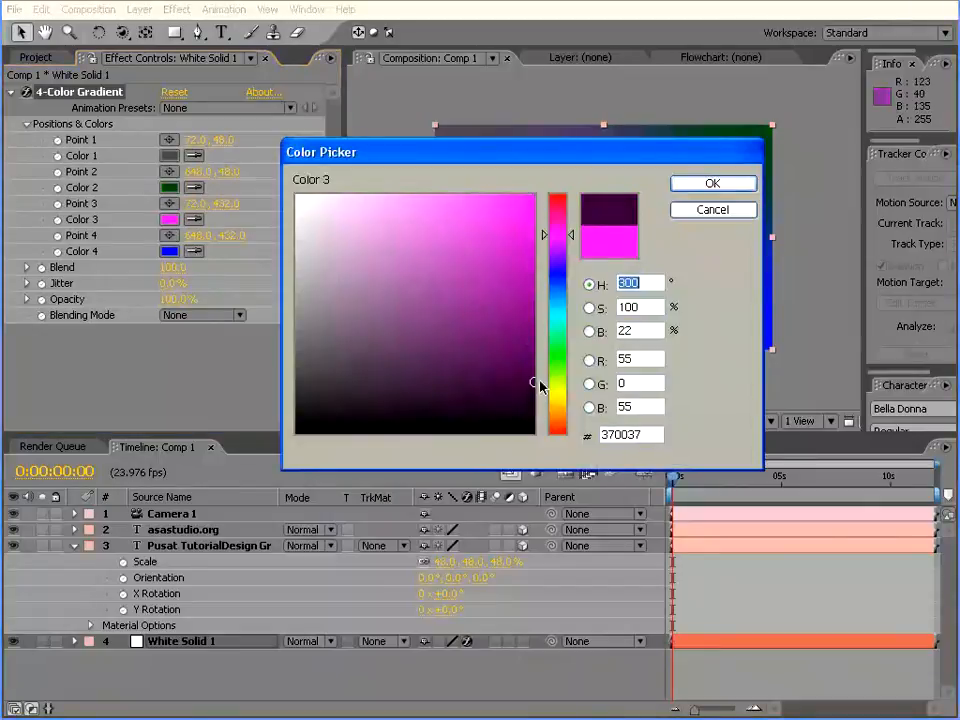
click(722, 190)
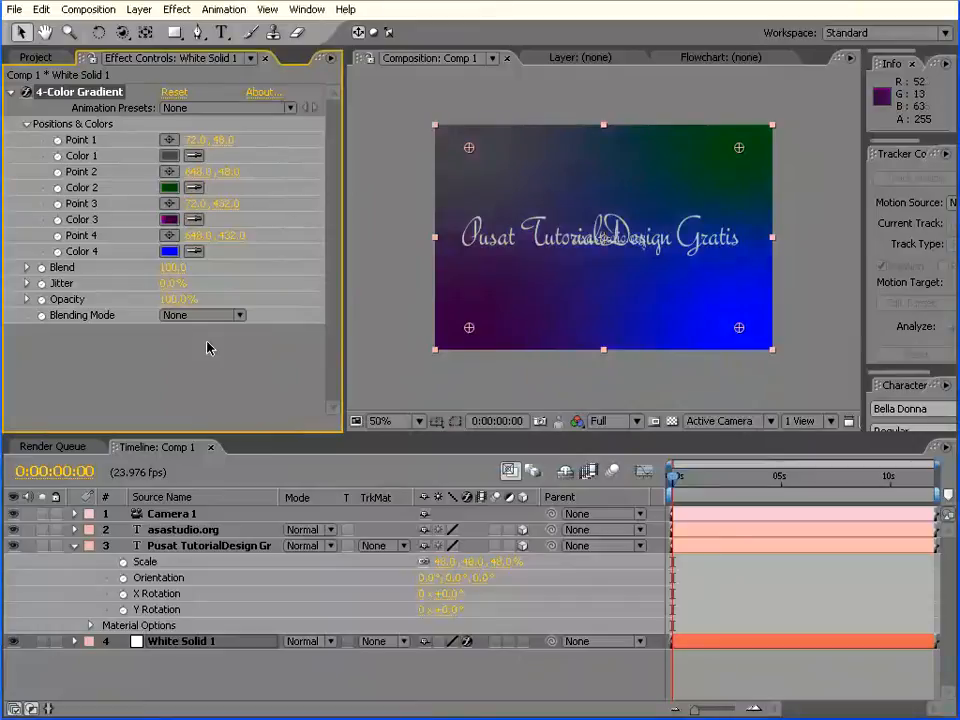
click(168, 252)
mouse_move(536, 350)
mouse_down()
mouse_move(538, 406)
mouse_move(534, 399)
mouse_up()
click(710, 184)
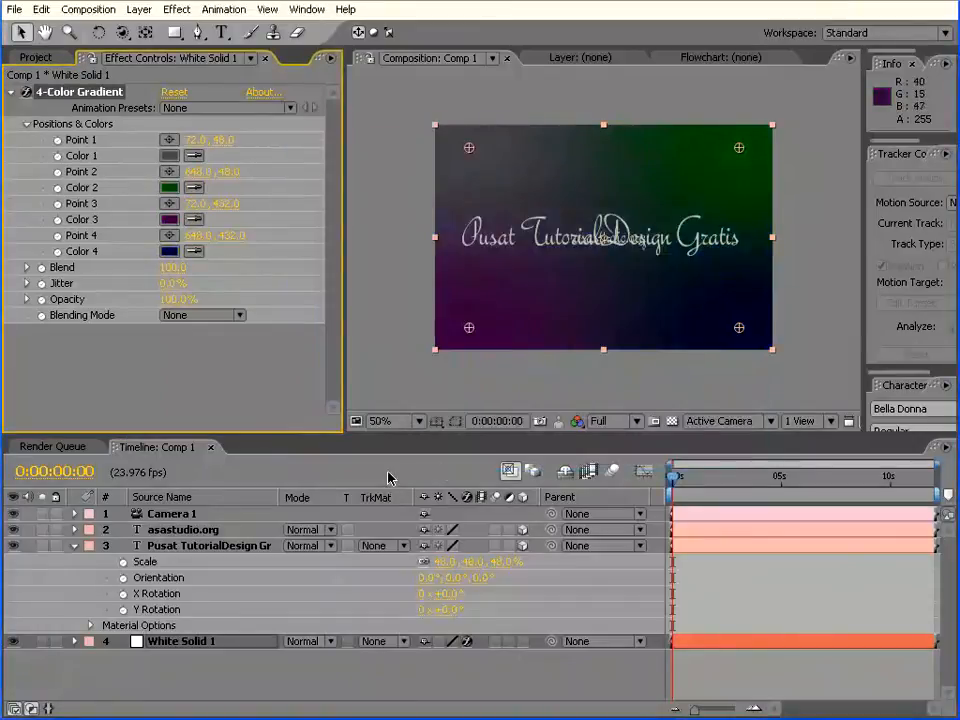
click(178, 648)
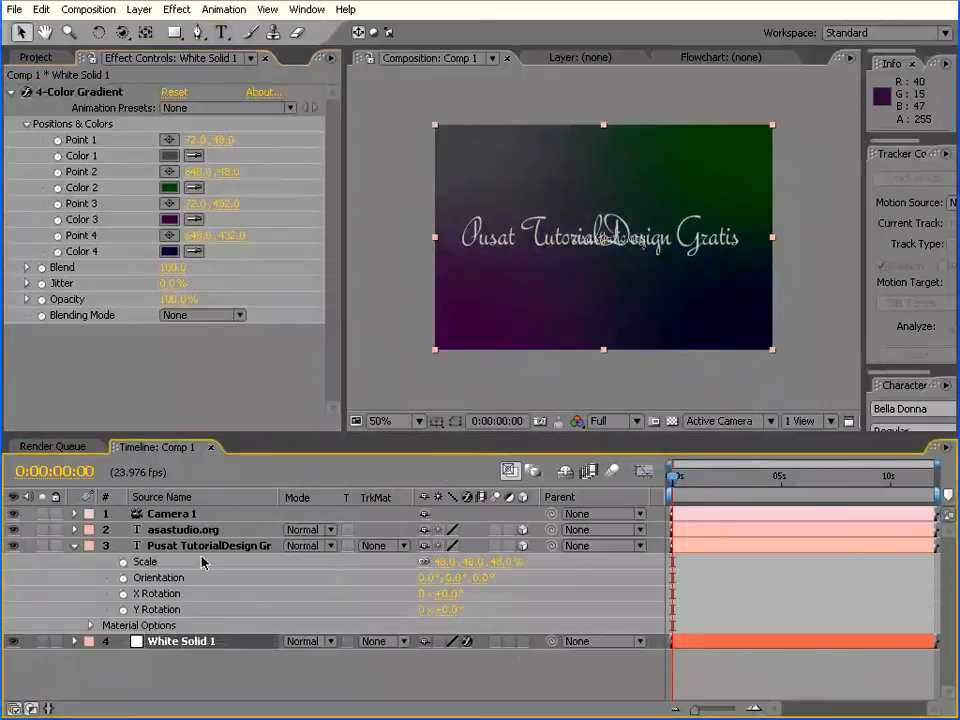
Reveal Camera 1's Camera Options and move the current time to 0:00:04:15.
click(175, 530)
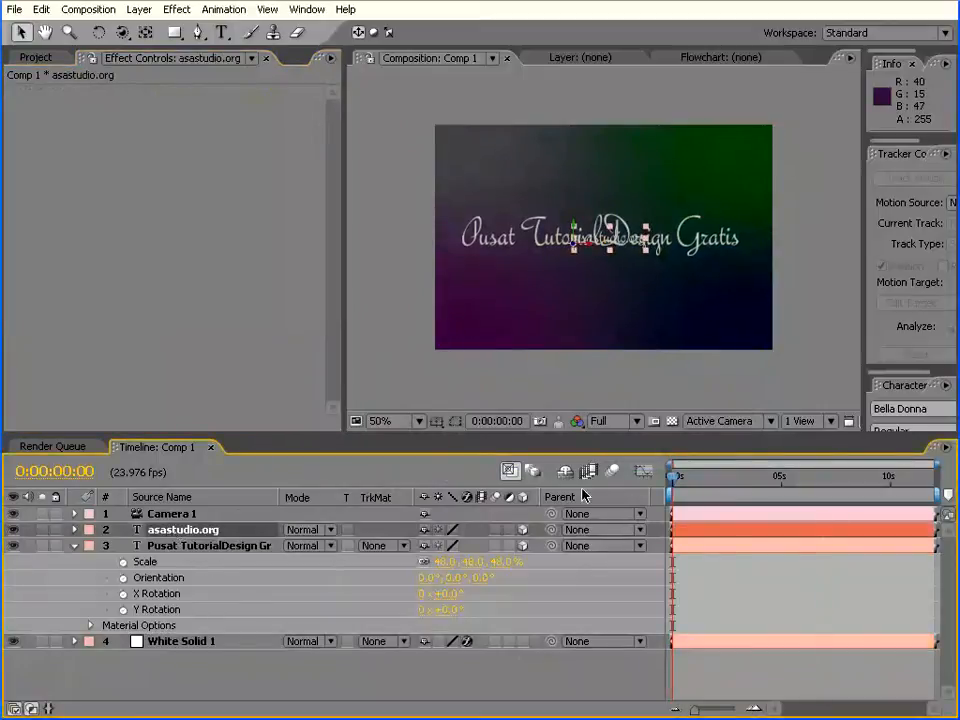
click(75, 513)
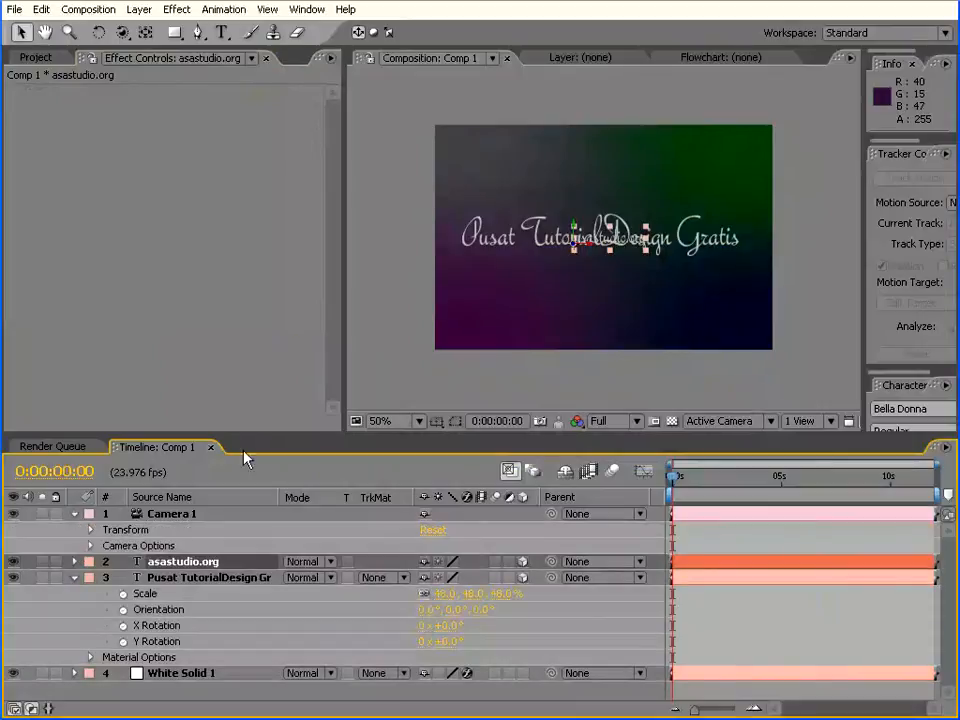
drag(268, 439, 272, 344)
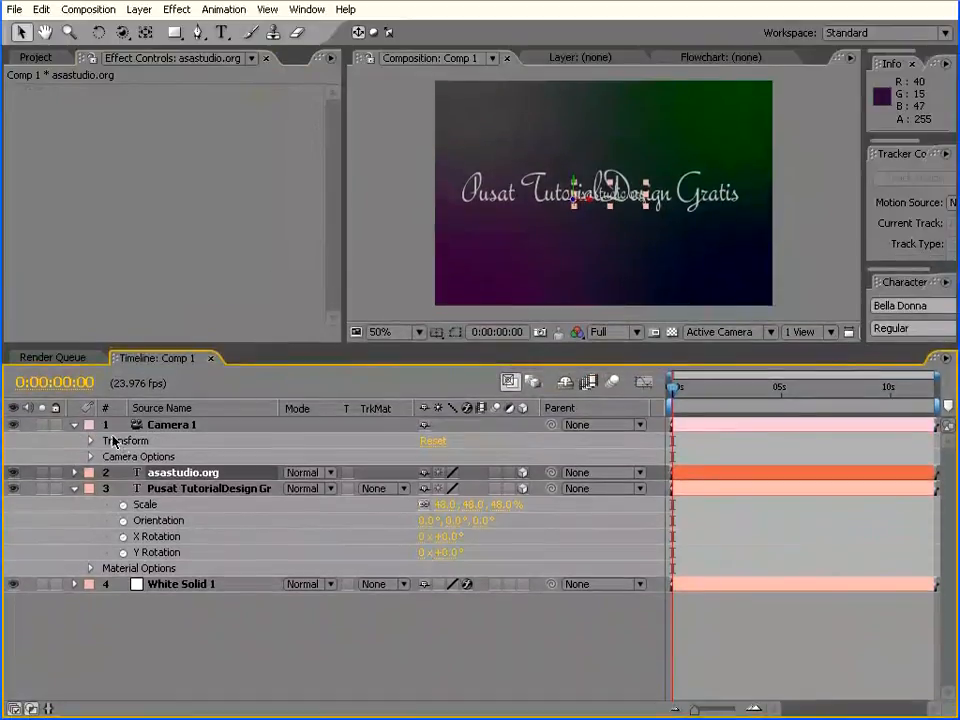
click(91, 457)
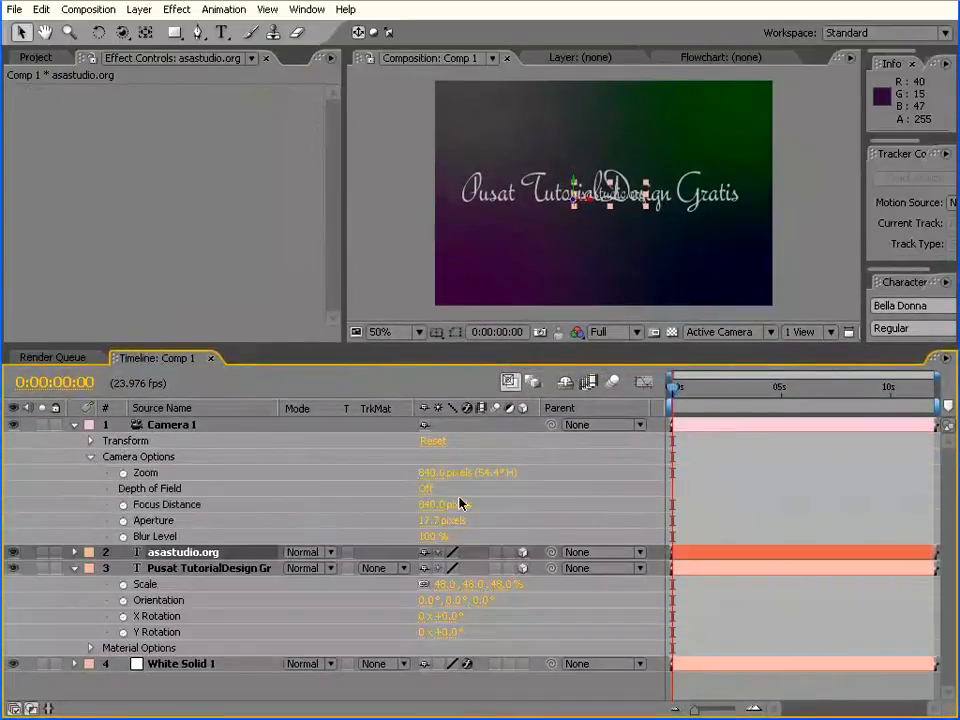
drag(675, 393, 776, 387)
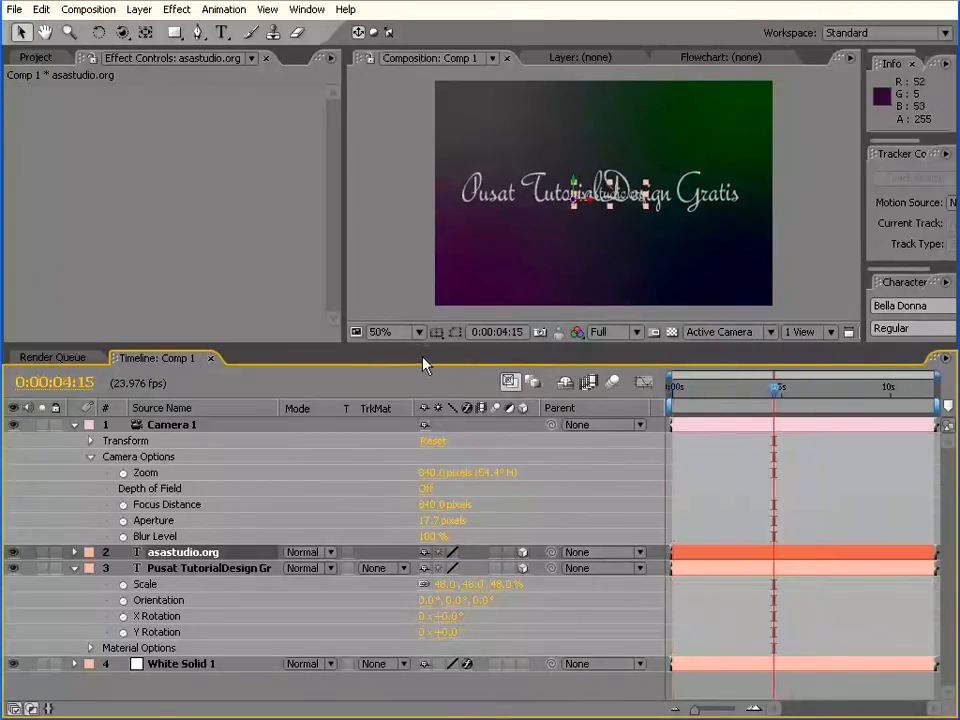
drag(425, 345, 425, 488)
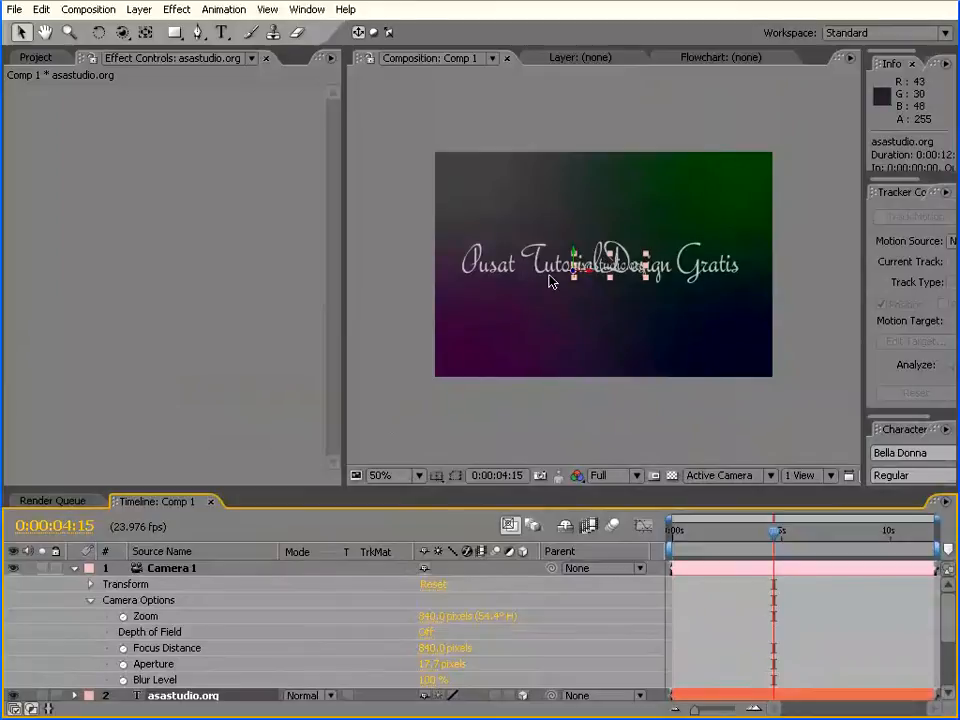
Turn on Depth of Field for Camera 1 and raise its Focus Distance to about 2262 pixels.
scroll(549, 283, up, 2)
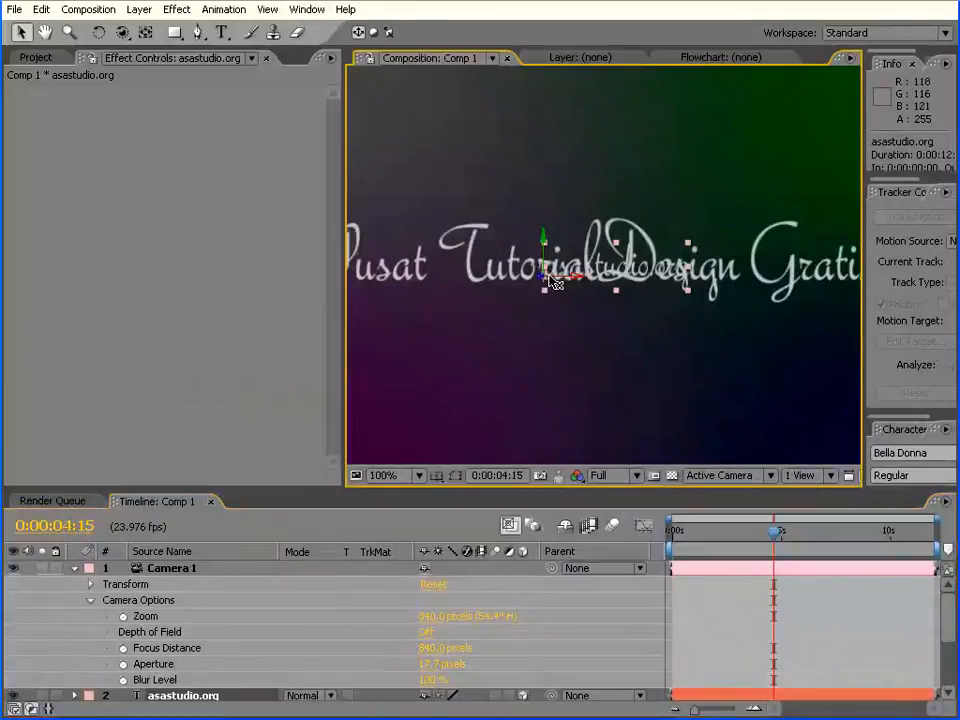
scroll(553, 283, up, 2)
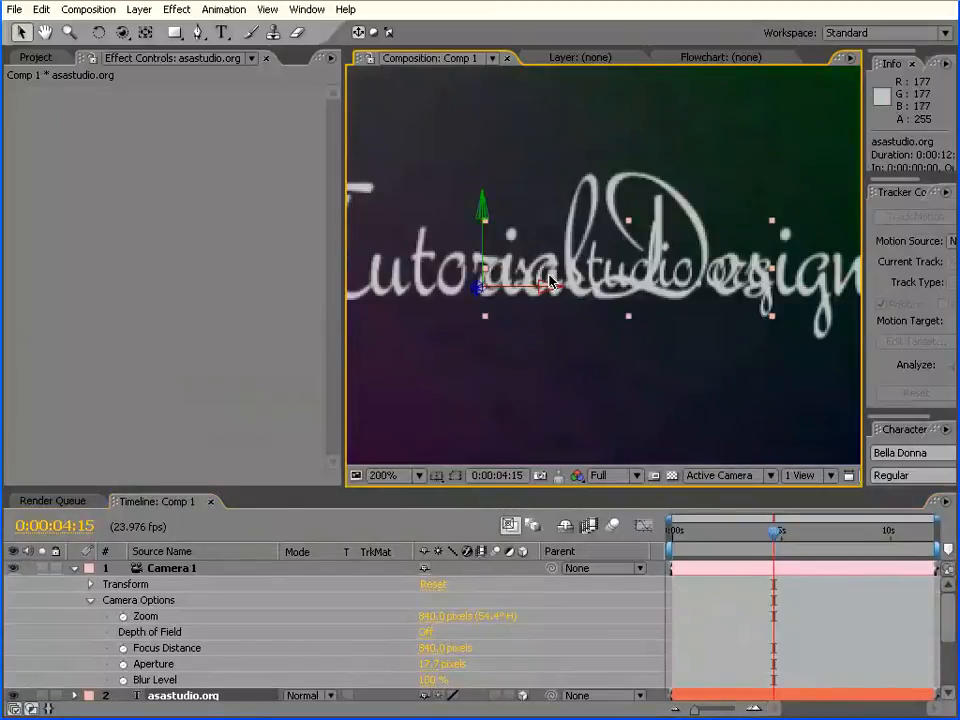
scroll(549, 283, down, 4)
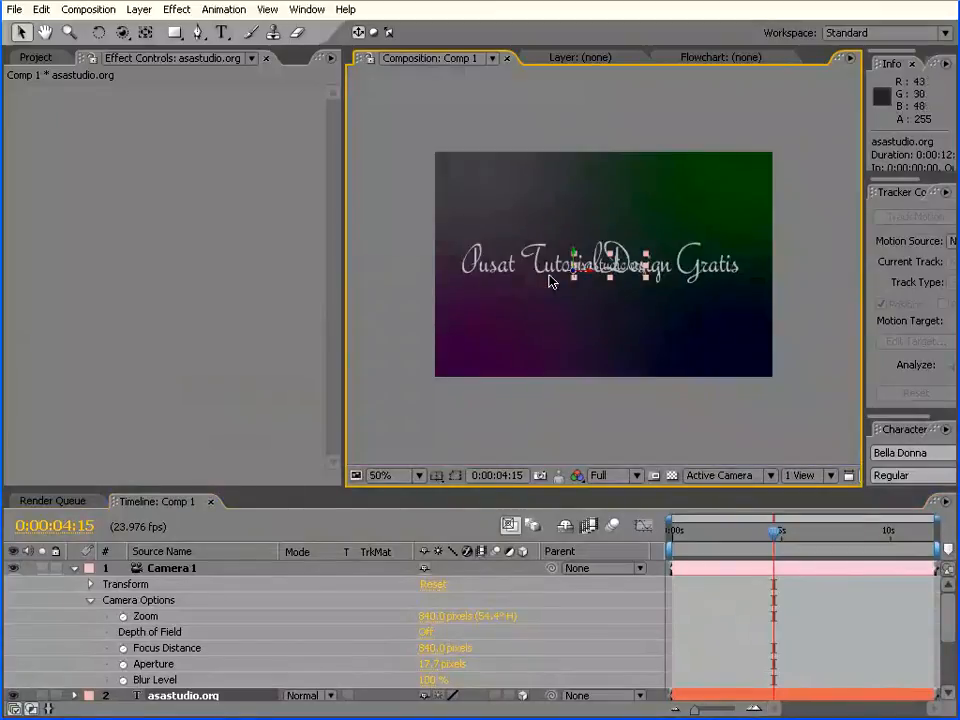
drag(343, 341, 141, 326)
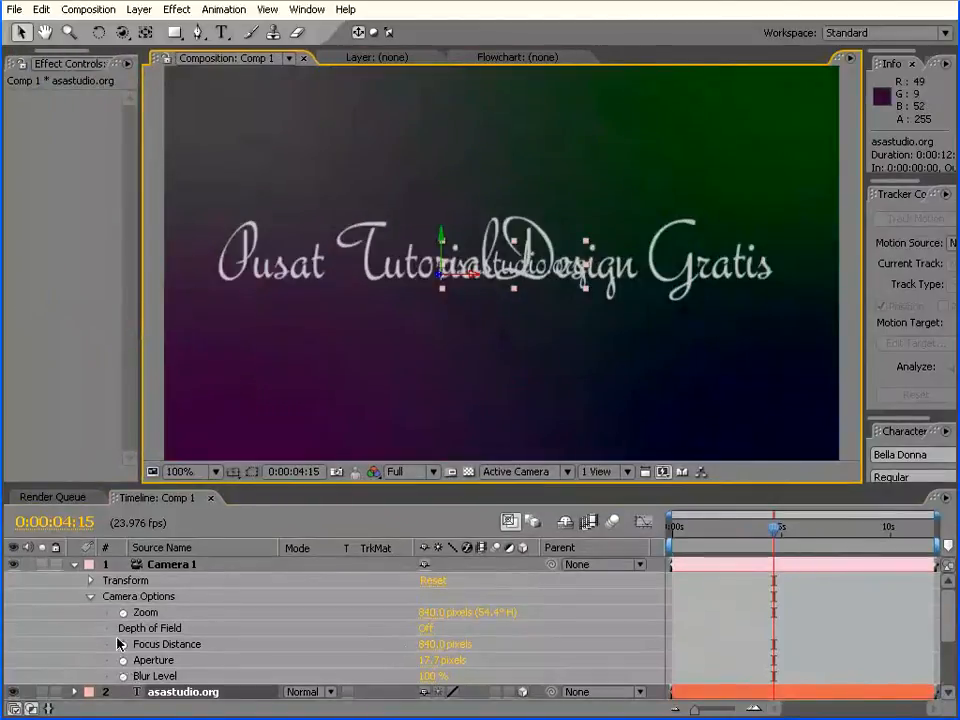
click(426, 630)
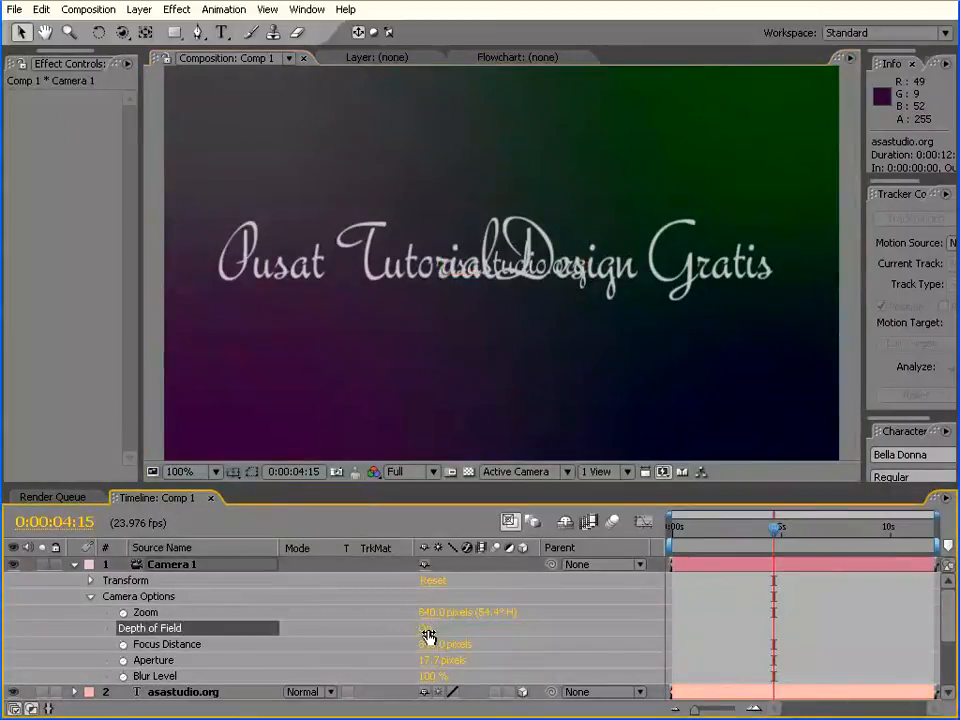
drag(434, 644, 817, 651)
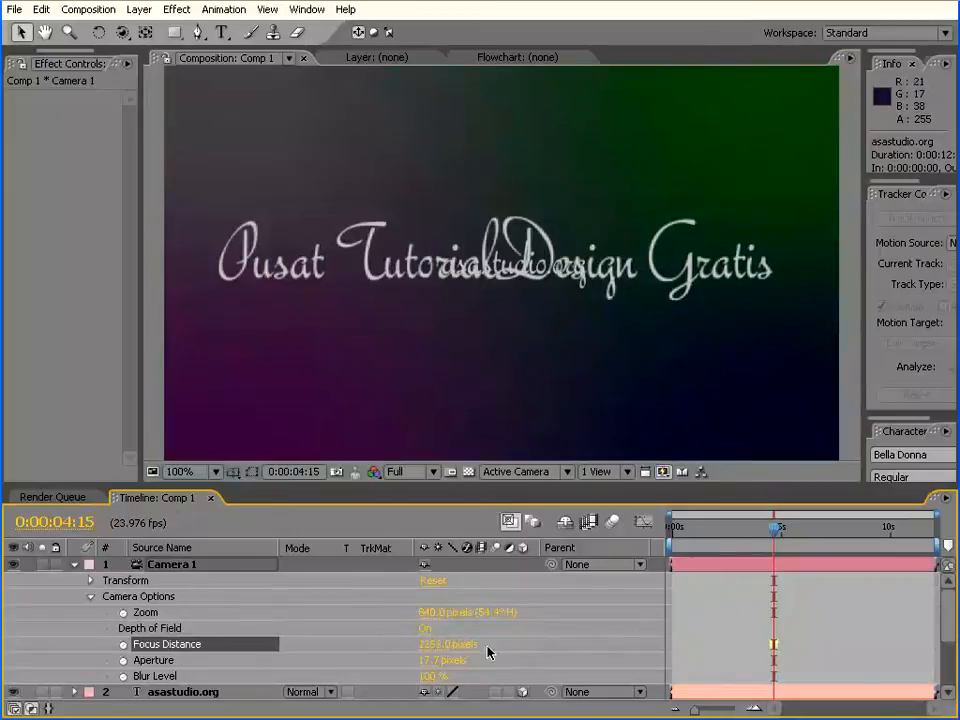
Try higher and lower Aperture values on Camera 1, ending at about 213.7 pixels.
drag(426, 661, 661, 663)
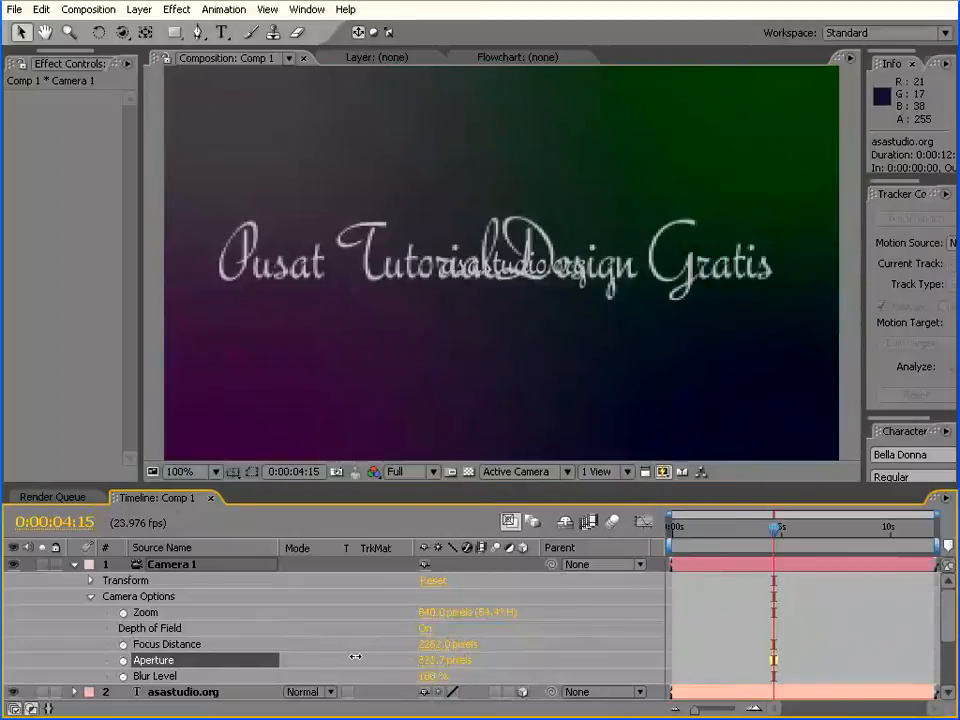
drag(332, 657, 355, 657)
drag(442, 658, 340, 659)
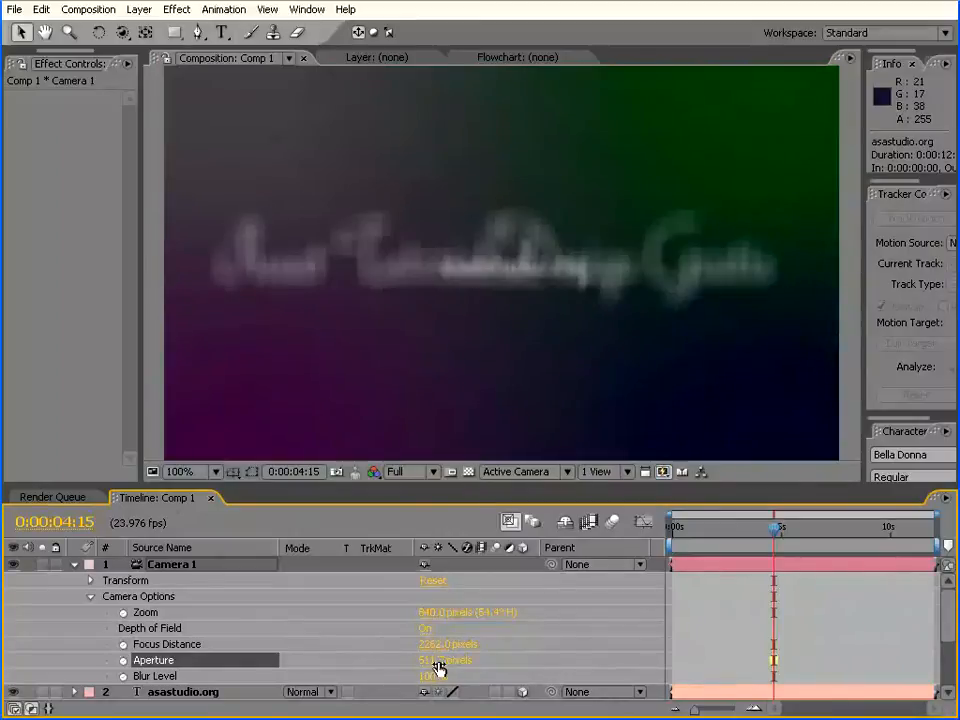
drag(440, 665, 350, 661)
drag(262, 663, 261, 663)
drag(440, 663, 358, 666)
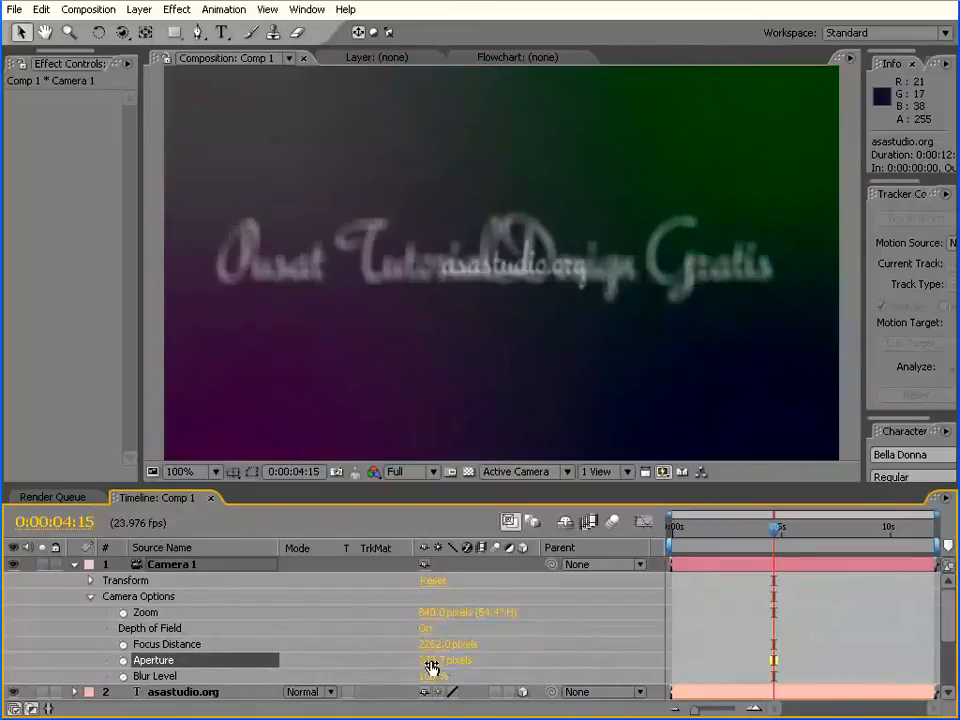
drag(437, 662, 332, 658)
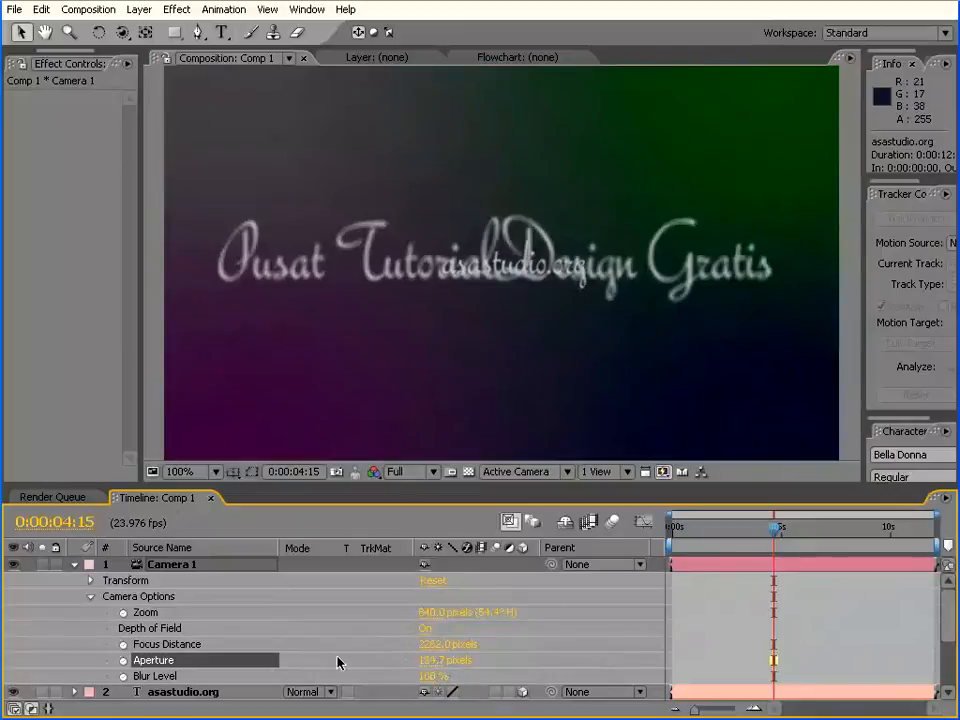
drag(455, 662, 541, 662)
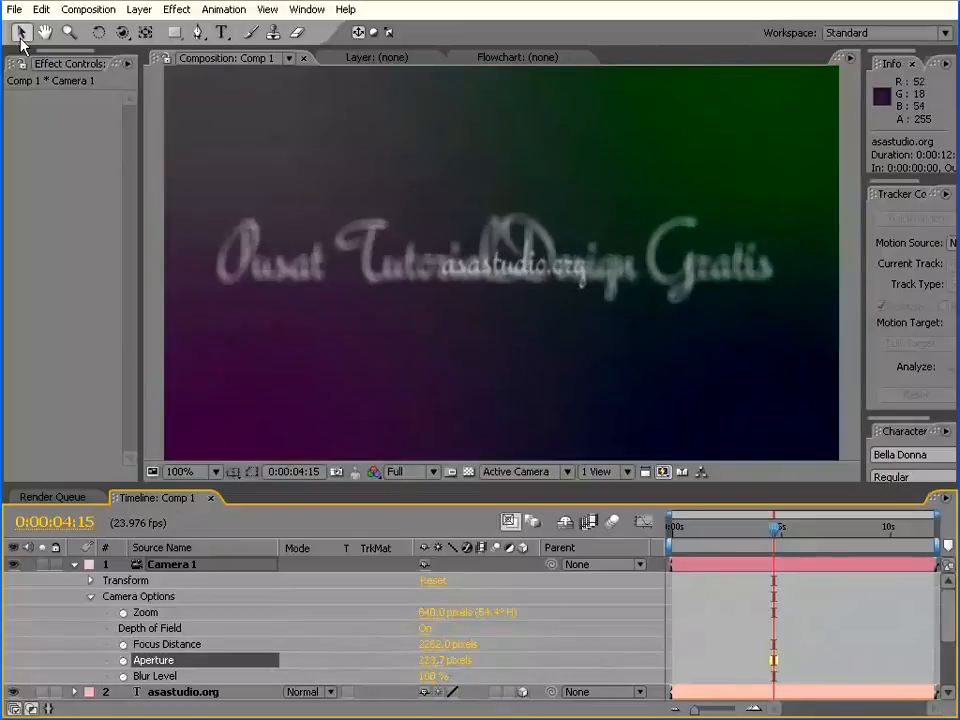
Shift the camera with Track XY until both texts sit in the frame's lower part, and set Focus Distance to 1359 pixels.
click(122, 33)
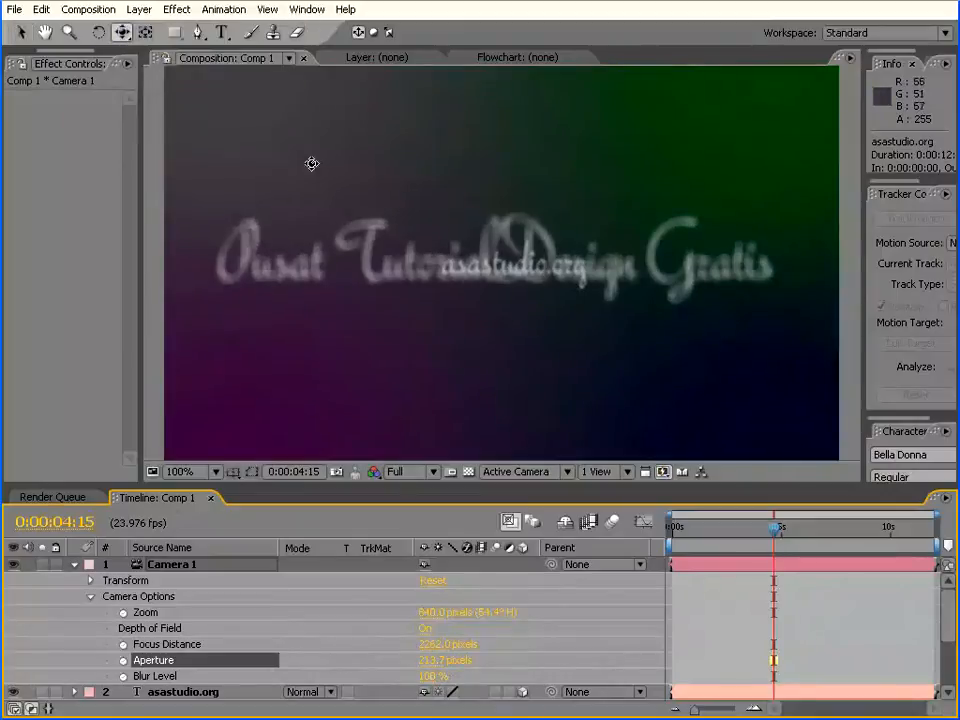
drag(465, 261, 464, 402)
drag(447, 642, 261, 645)
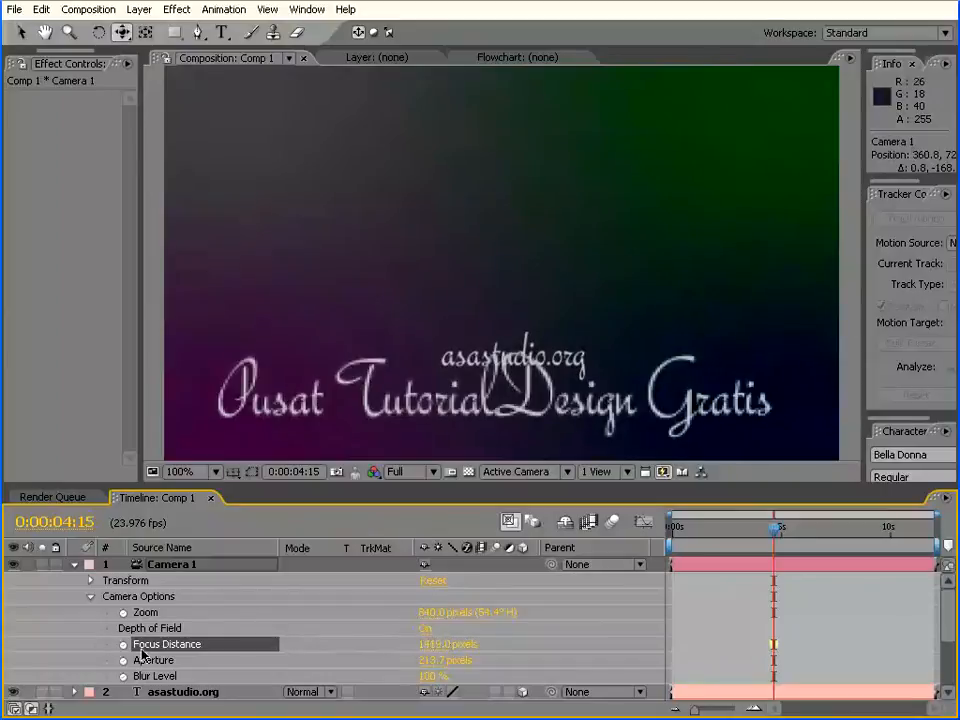
drag(474, 645, 295, 645)
drag(427, 647, 489, 644)
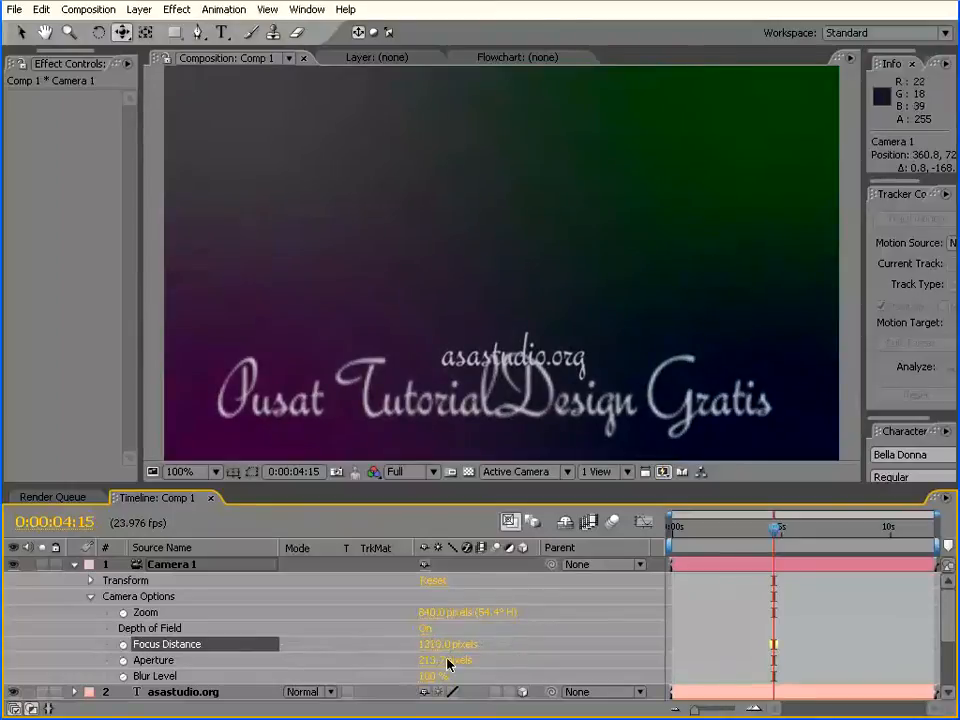
drag(429, 648, 471, 649)
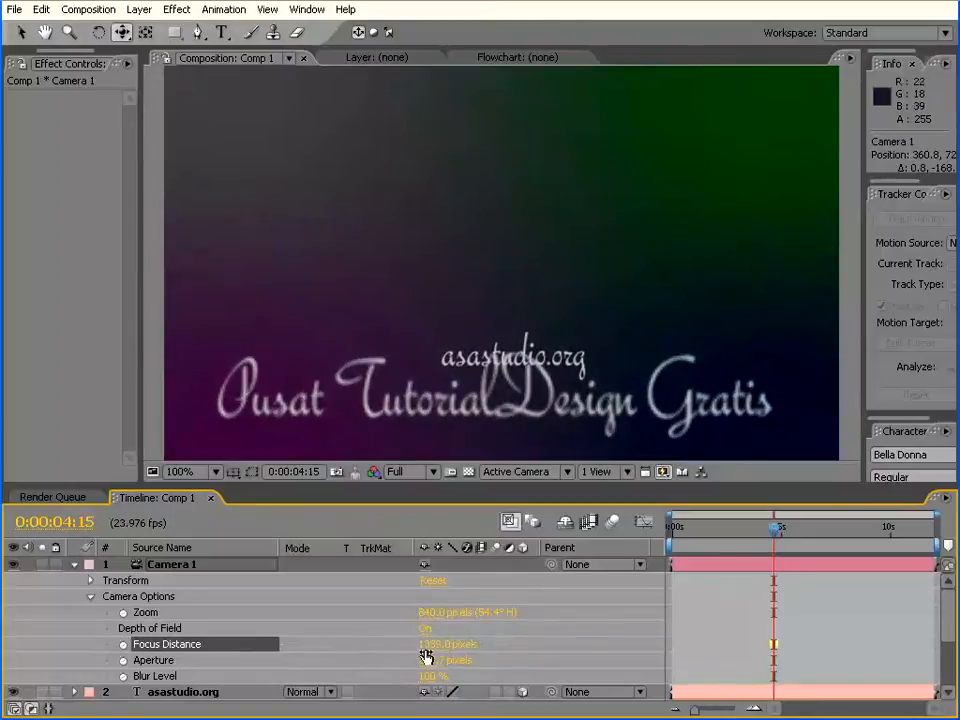
Raise Camera 1's Aperture to 537 pixels and start its keyframing at 0:00:00:22.
drag(432, 662, 583, 648)
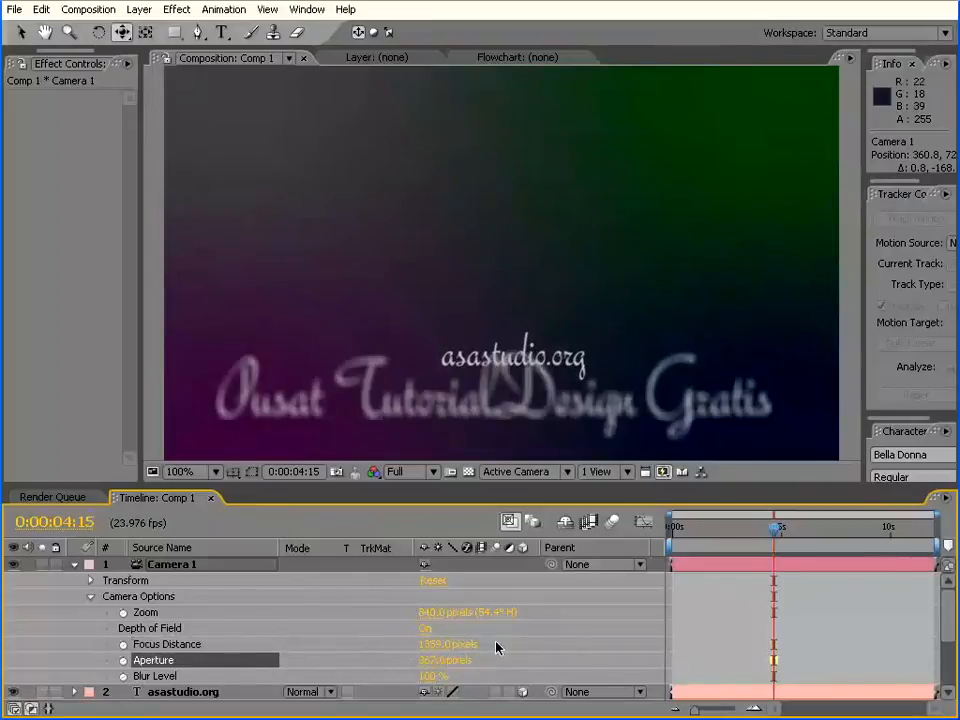
drag(435, 661, 583, 652)
drag(785, 529, 702, 529)
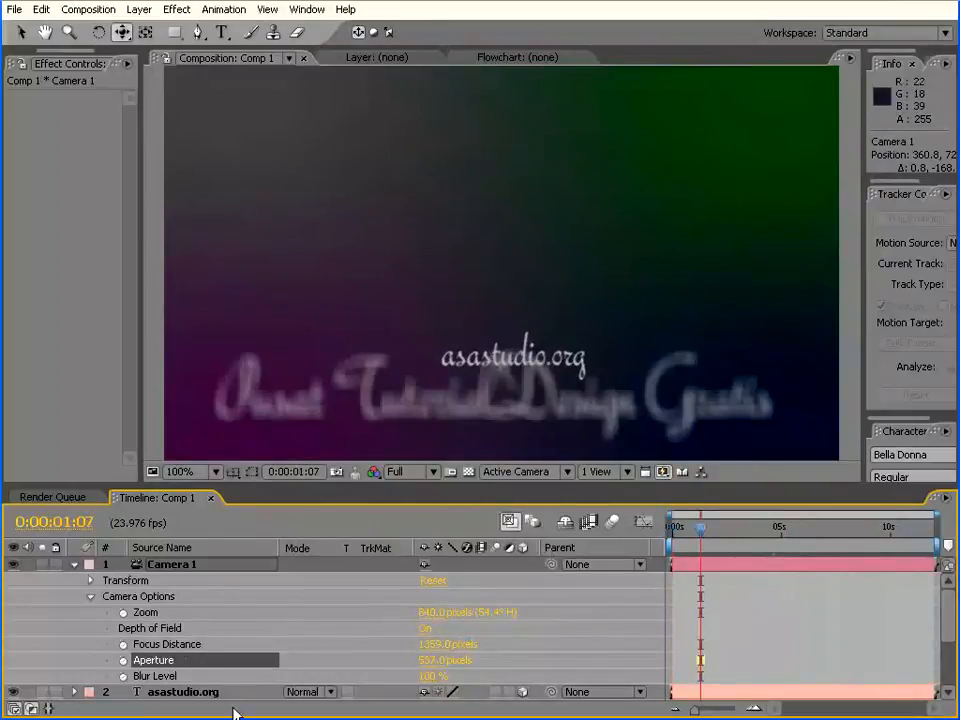
drag(775, 529, 692, 529)
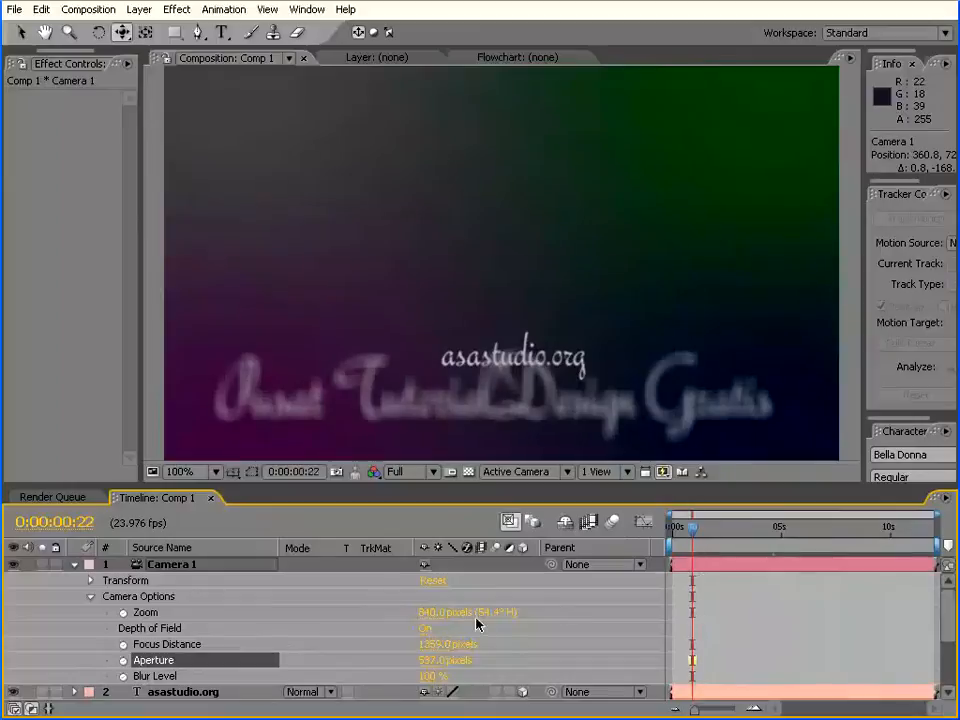
click(123, 661)
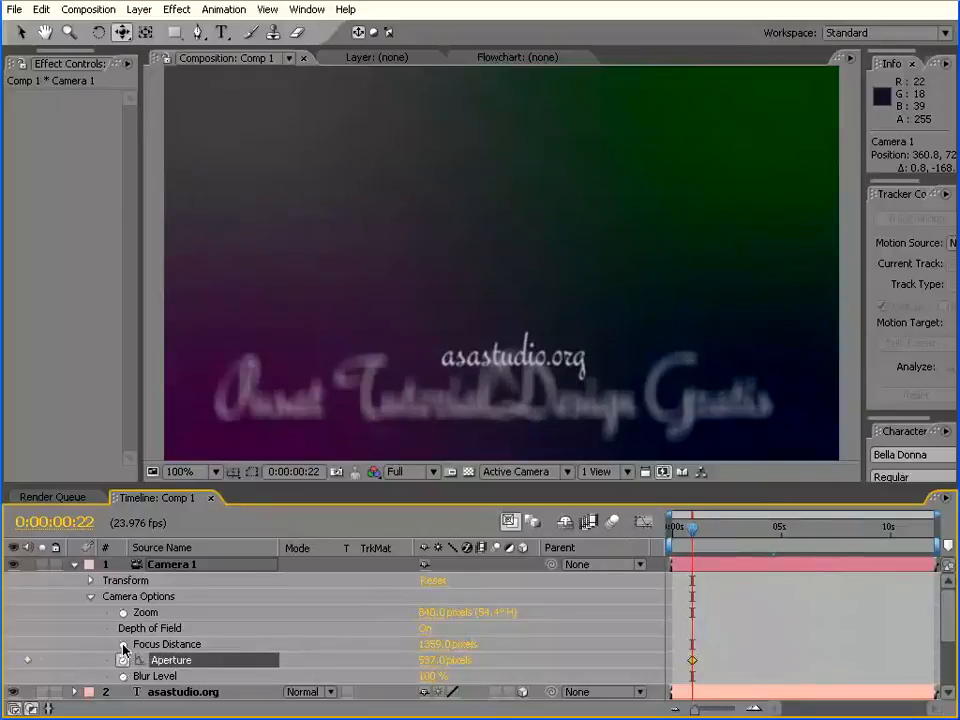
Start keyframing Camera 1's Focus Distance at 0:00:00:22 and lower it to 951 pixels at 0:00:03:09.
click(123, 645)
drag(692, 527, 744, 527)
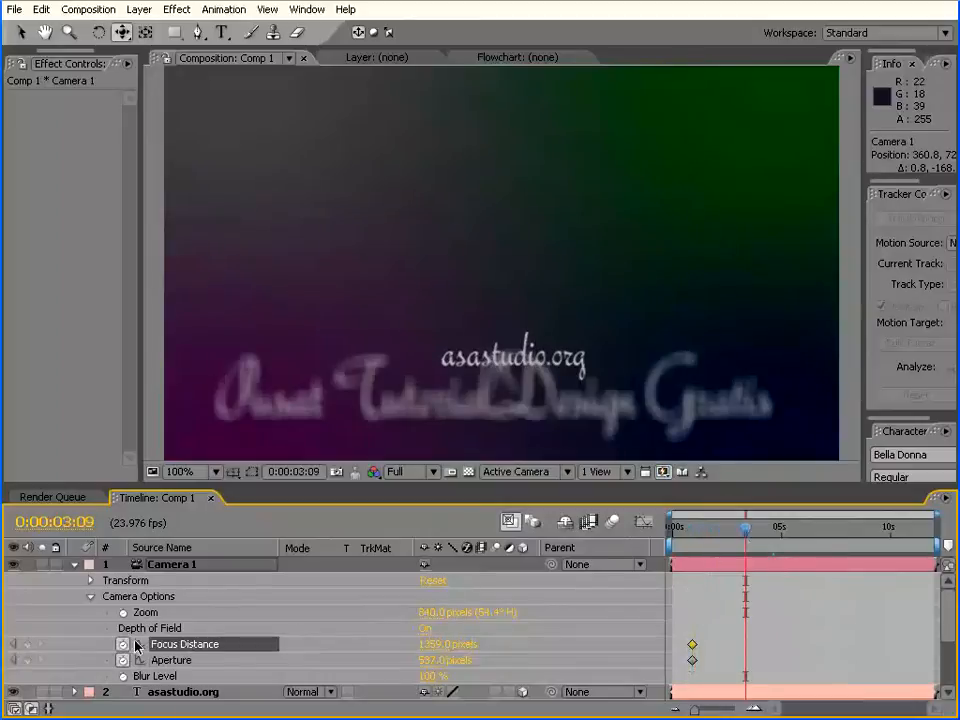
drag(432, 645, 410, 641)
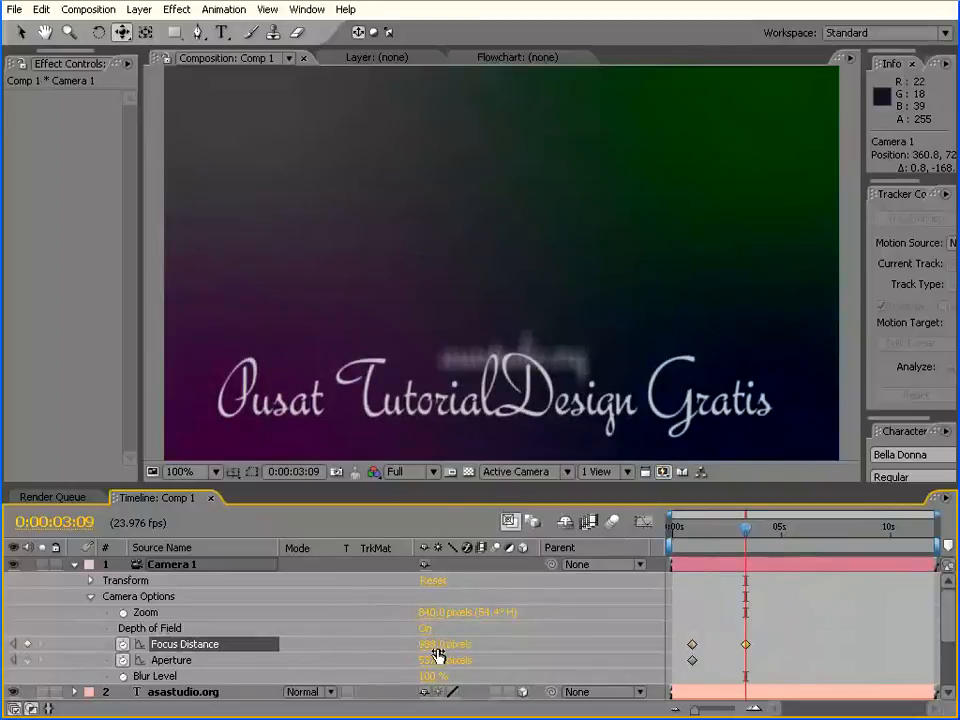
drag(432, 643, 330, 645)
mouse_move(440, 646)
mouse_down()
mouse_move(403, 647)
mouse_move(458, 645)
mouse_up()
Preview the focus animation from the start of the composition, then scrub to 0:00:02:15.
drag(697, 532, 665, 539)
key(KP_0)
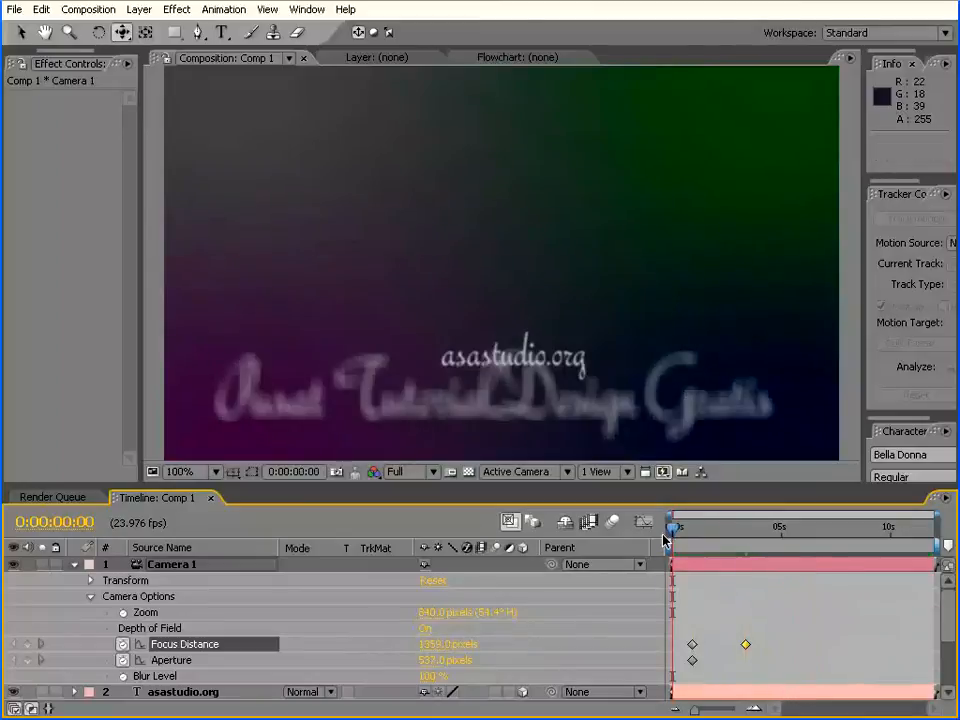
key(space)
drag(674, 538, 728, 534)
Start keyframing Camera 1's Point of Interest with X at 710.8, and move that keyframe to just past 4 seconds.
drag(256, 486, 253, 421)
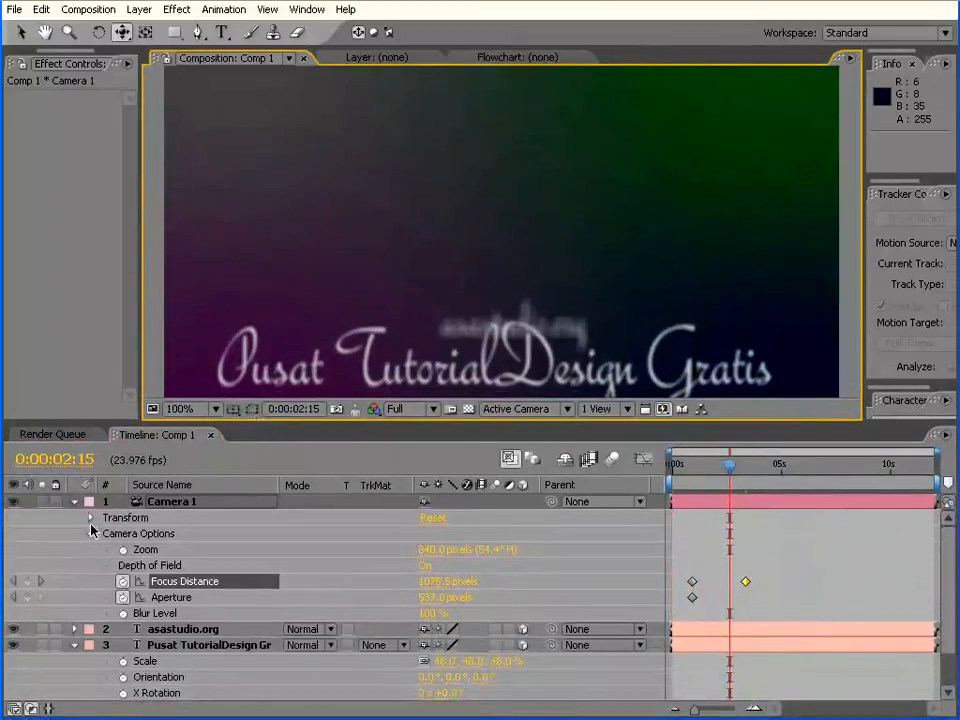
click(91, 518)
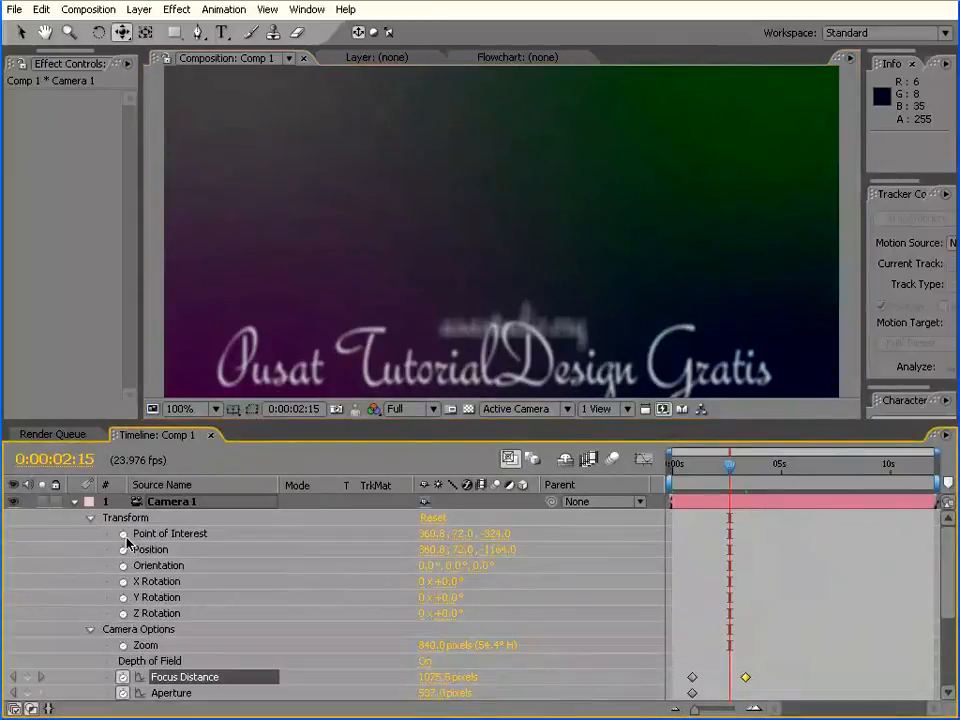
click(123, 535)
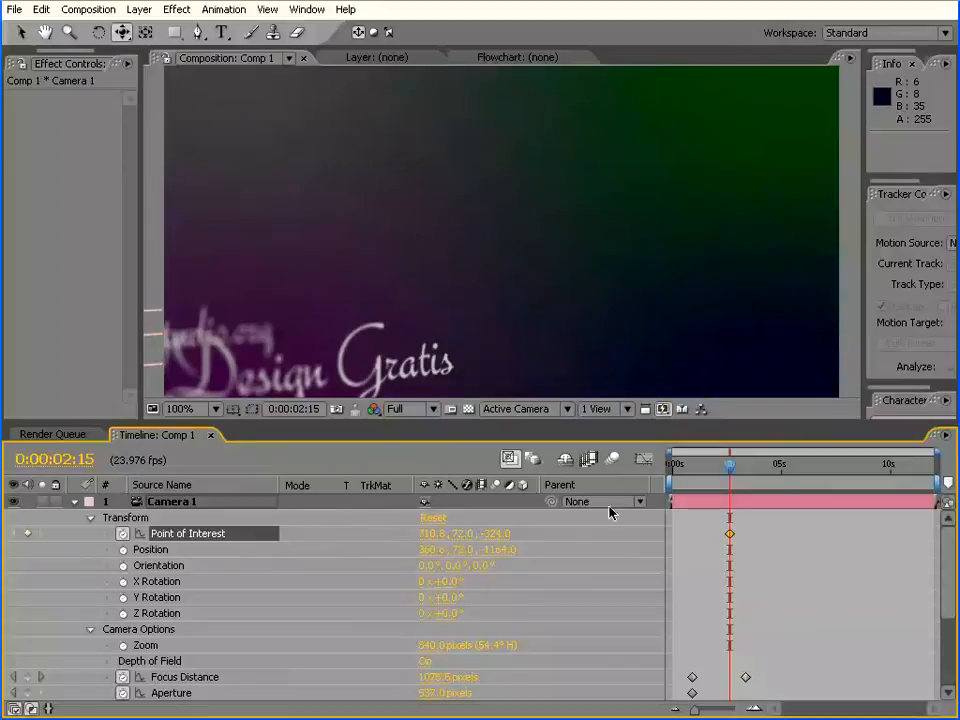
drag(730, 537, 757, 538)
Add a Point of Interest keyframe at 0:00:01:14 with X 349.8 and Y 218.0.
drag(727, 482, 707, 474)
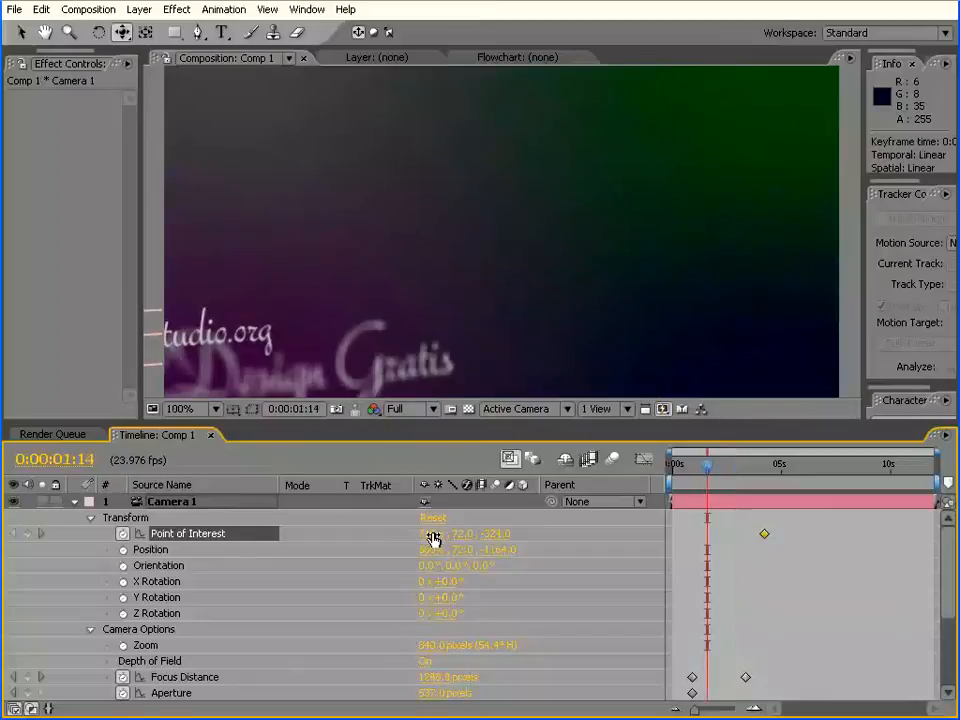
drag(432, 537, 96, 533)
drag(460, 543, 593, 538)
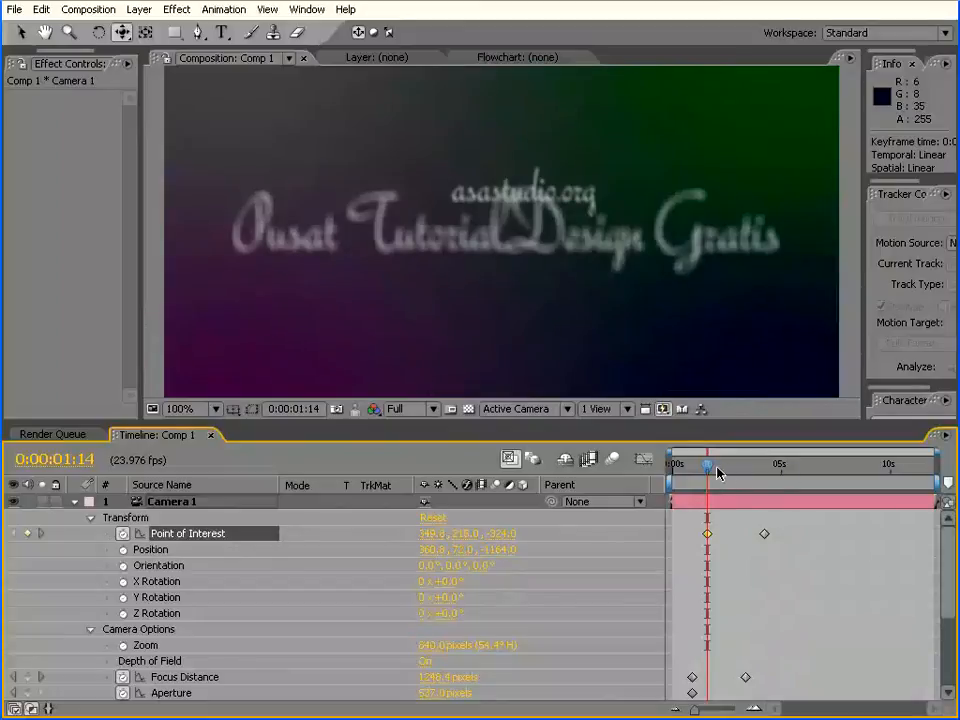
Start keyframing Camera 1's Y Rotation at 0:00:05:15 and turn it to about -47°.
drag(709, 472, 797, 467)
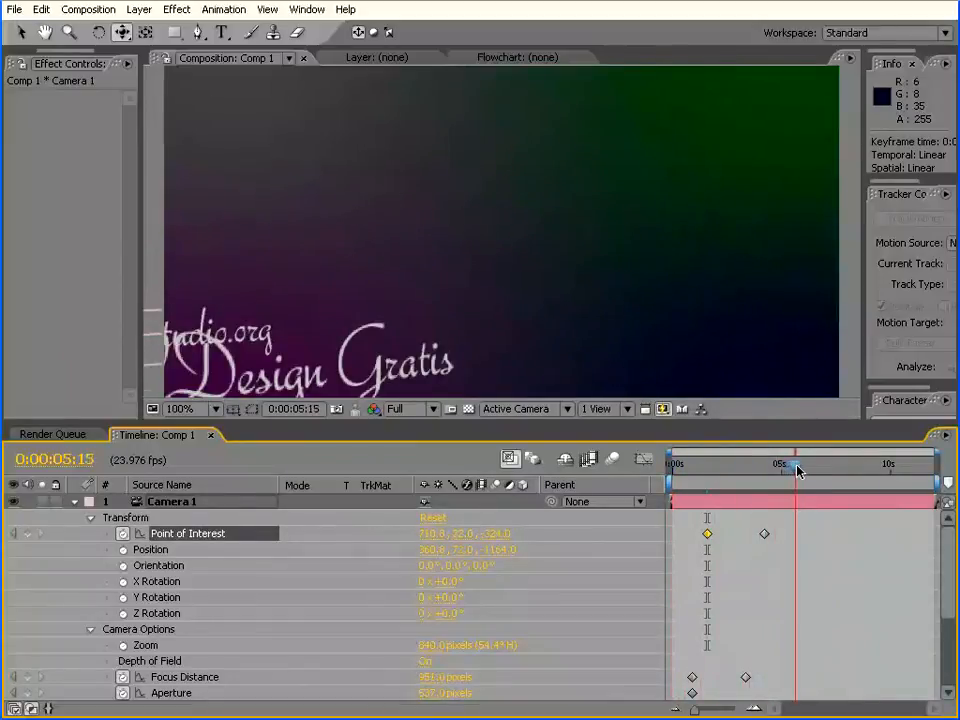
click(123, 598)
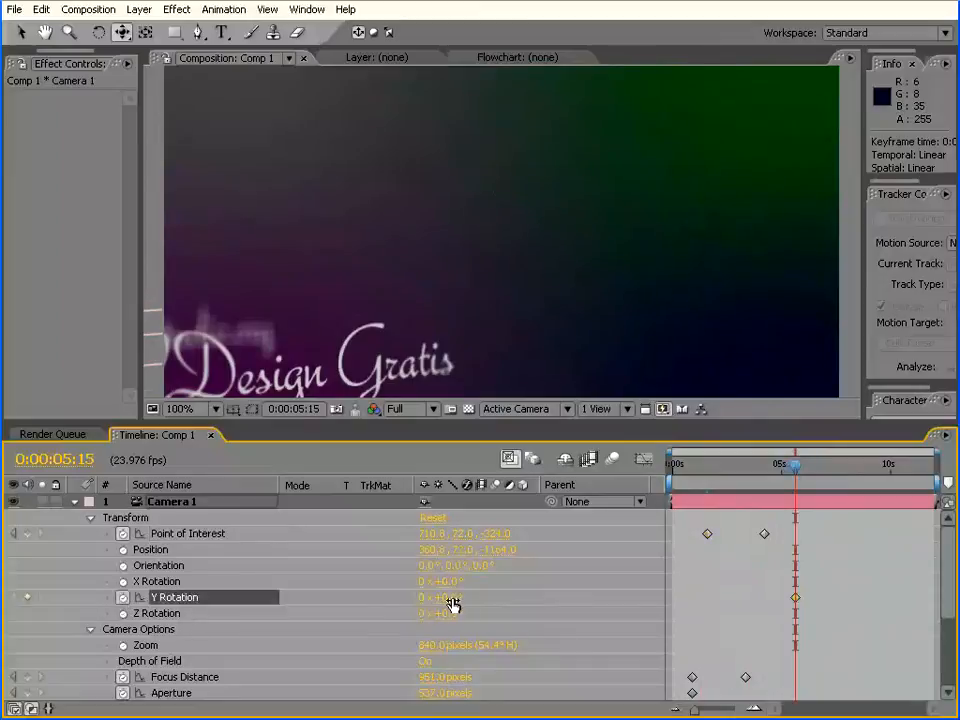
drag(447, 601, 397, 596)
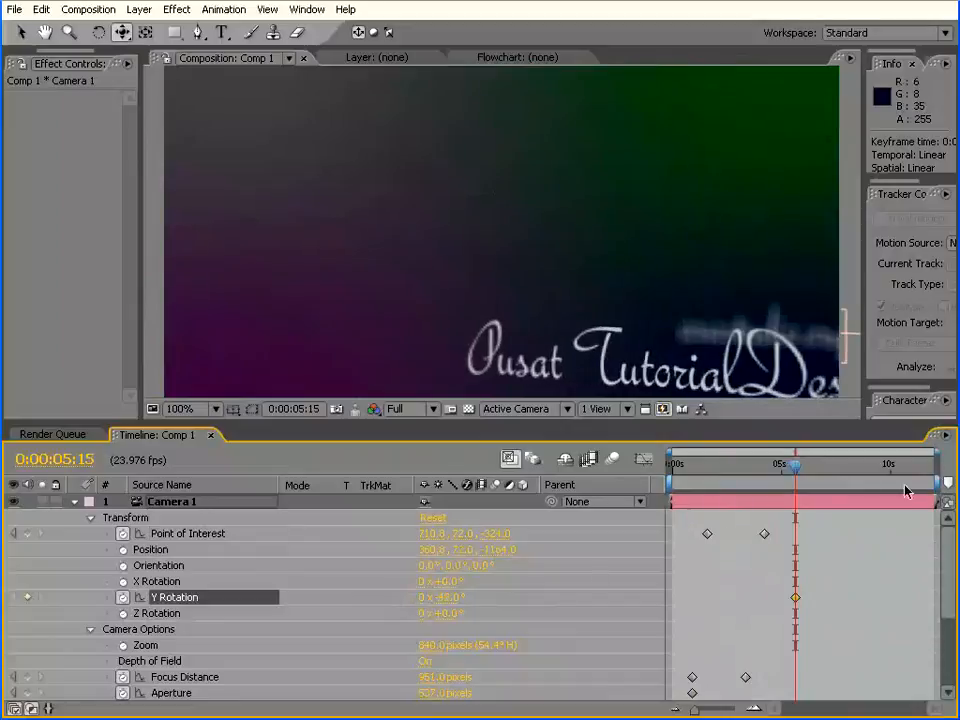
Add a Y Rotation keyframe on Camera 1 at 0:00:02:20 and set it to 0°.
drag(797, 467, 735, 465)
click(28, 598)
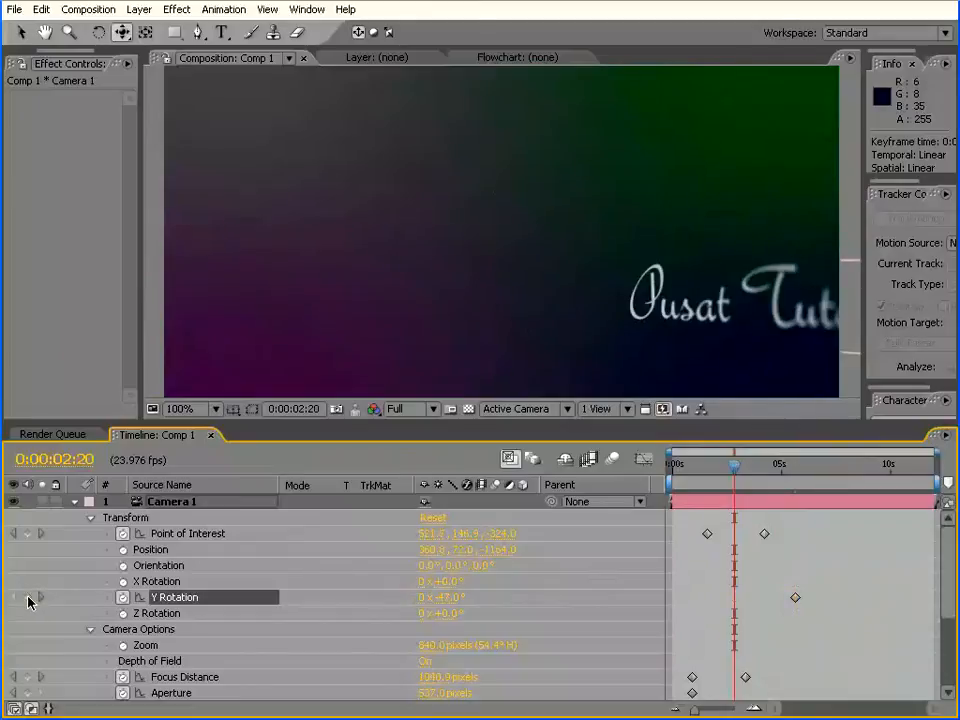
click(28, 598)
click(455, 599)
text(0)
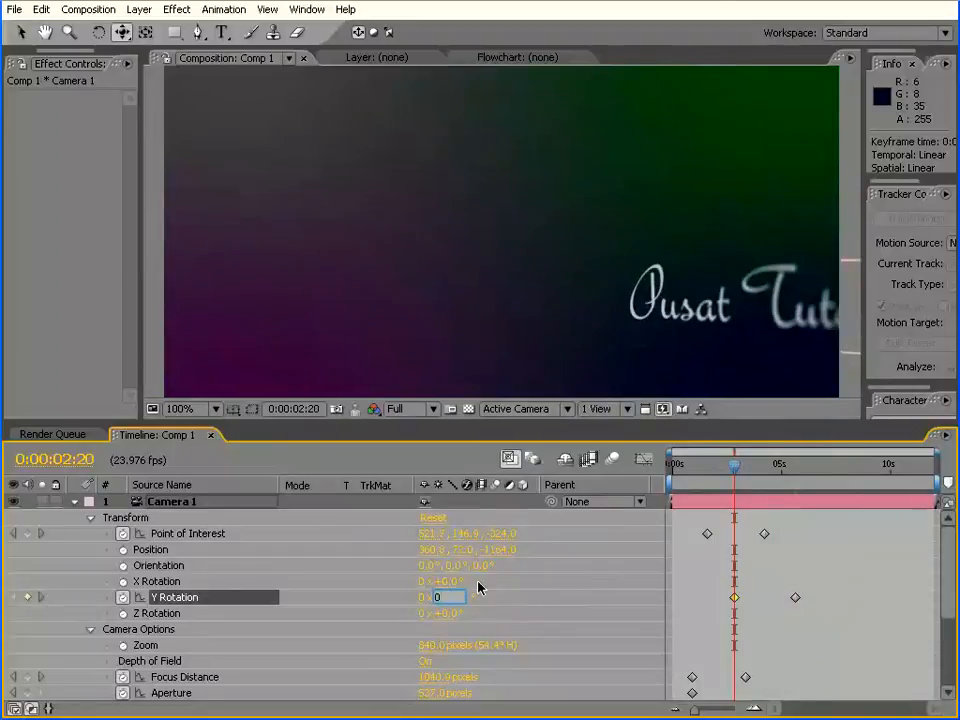
key(Return)
Try different Zoom values on Camera 1 at 0:00:04:15, ending at about 818 pixels, and enlarge the timeline area.
drag(734, 469, 777, 467)
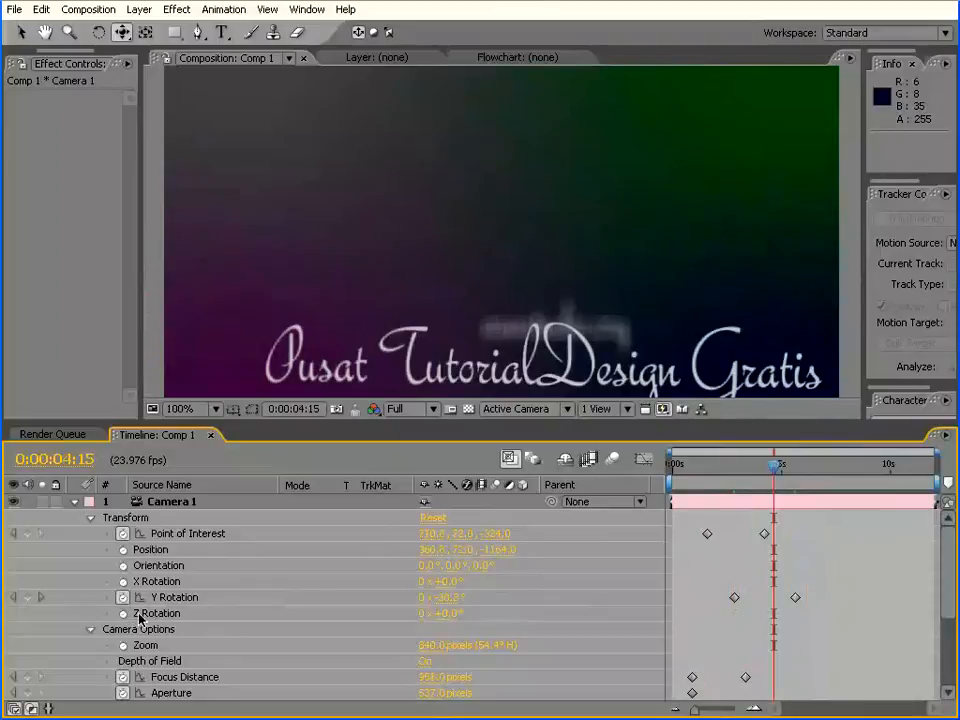
drag(434, 647, 820, 643)
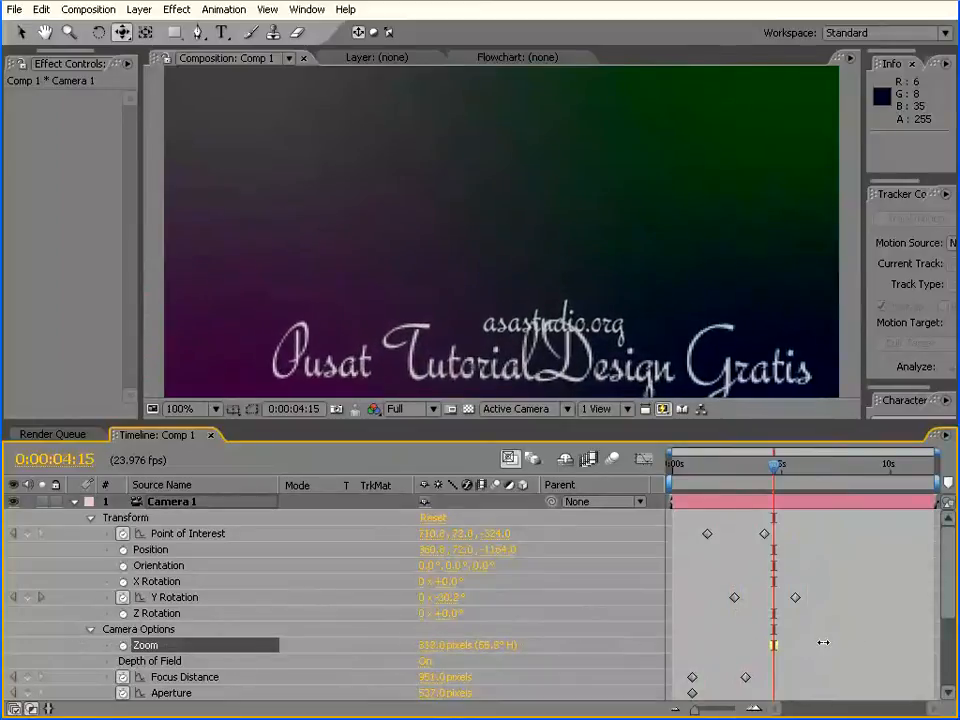
drag(312, 423, 314, 325)
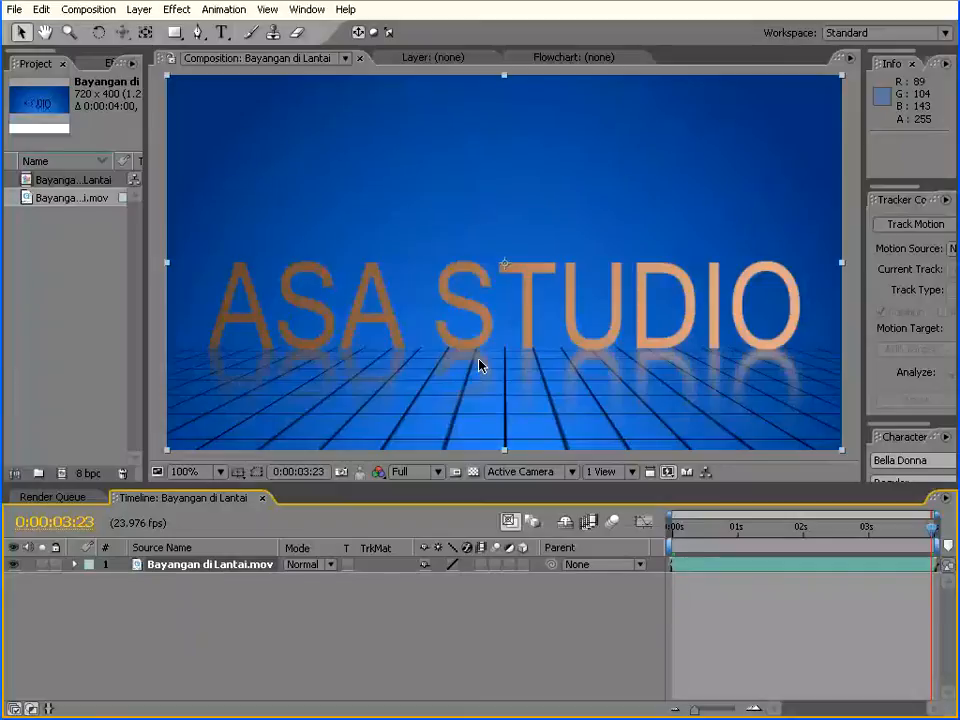
Preview the Bayangan di Lantai composition from its start, then go to 0:00:00:19.
drag(149, 338, 166, 340)
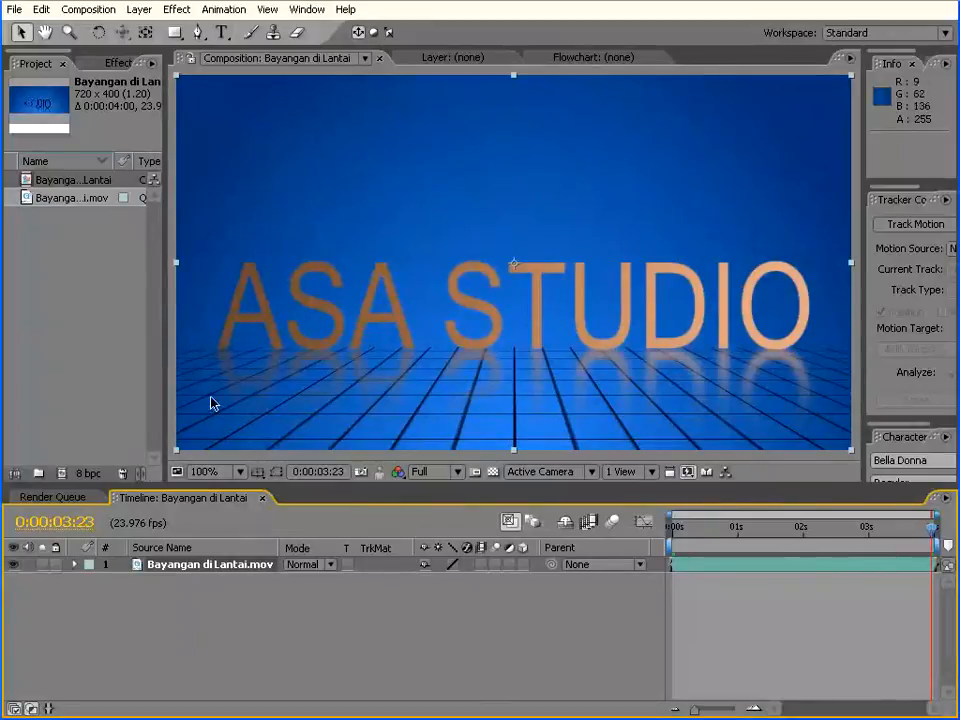
drag(932, 527, 671, 531)
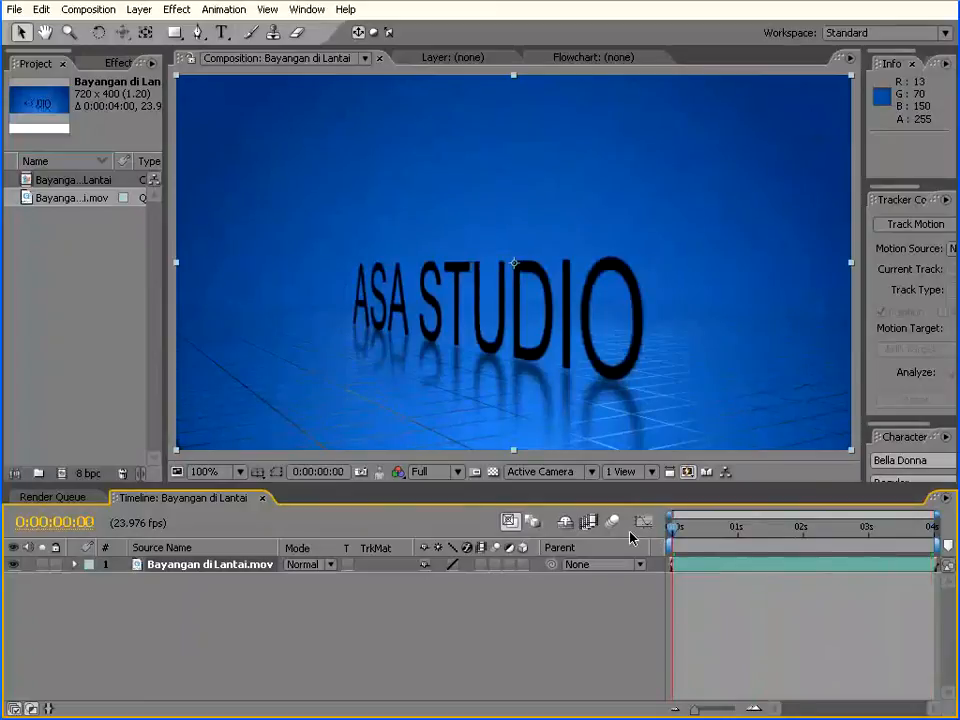
key(KP_0)
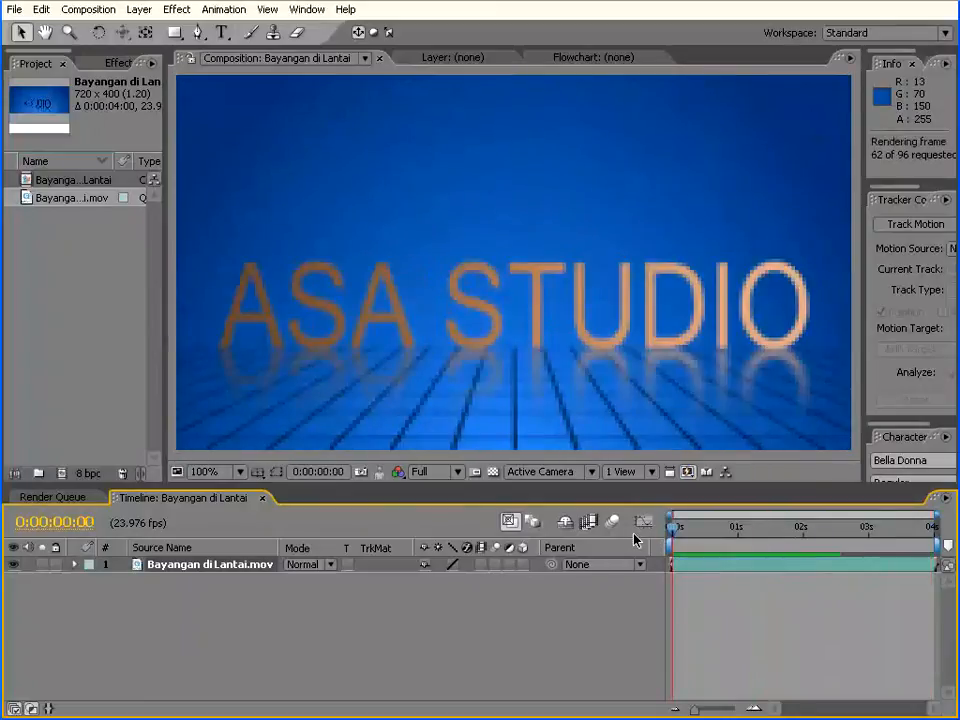
click(724, 528)
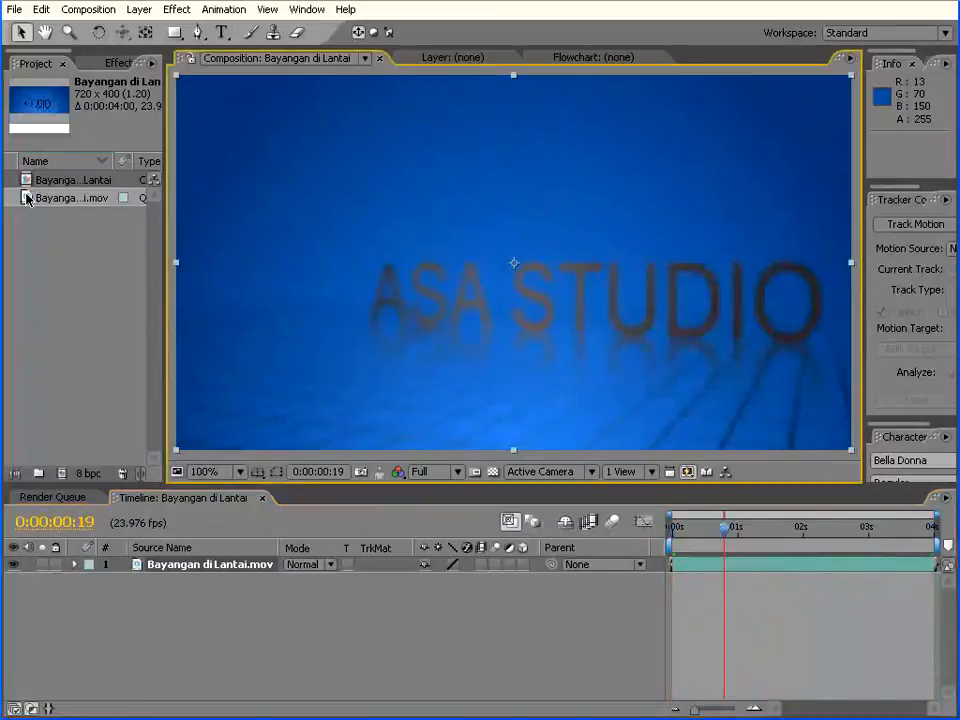
Add an adjustment layer above Bayangan di Lantai.mov and scrub to 0:00:00:16.
click(141, 14)
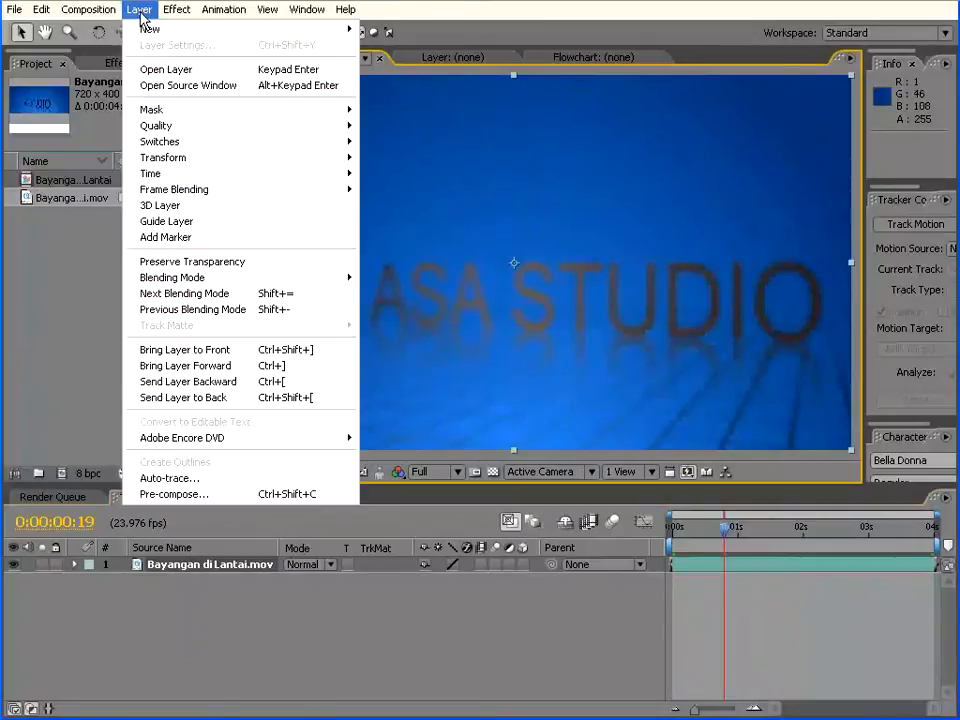
mouse_move(145, 36)
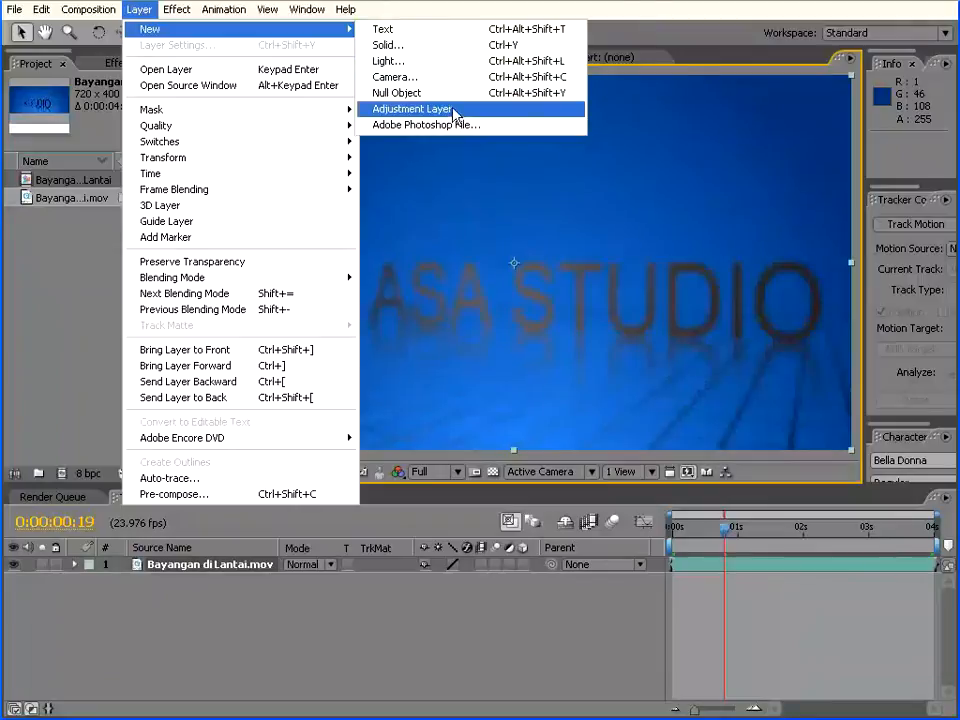
click(453, 115)
drag(697, 531, 743, 536)
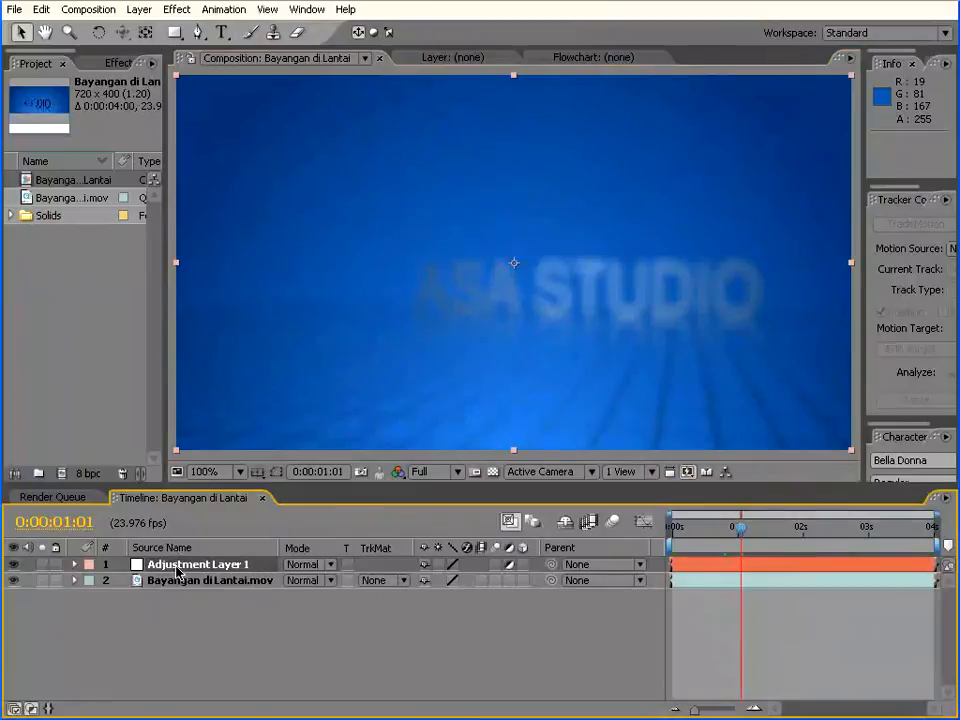
drag(744, 531, 720, 534)
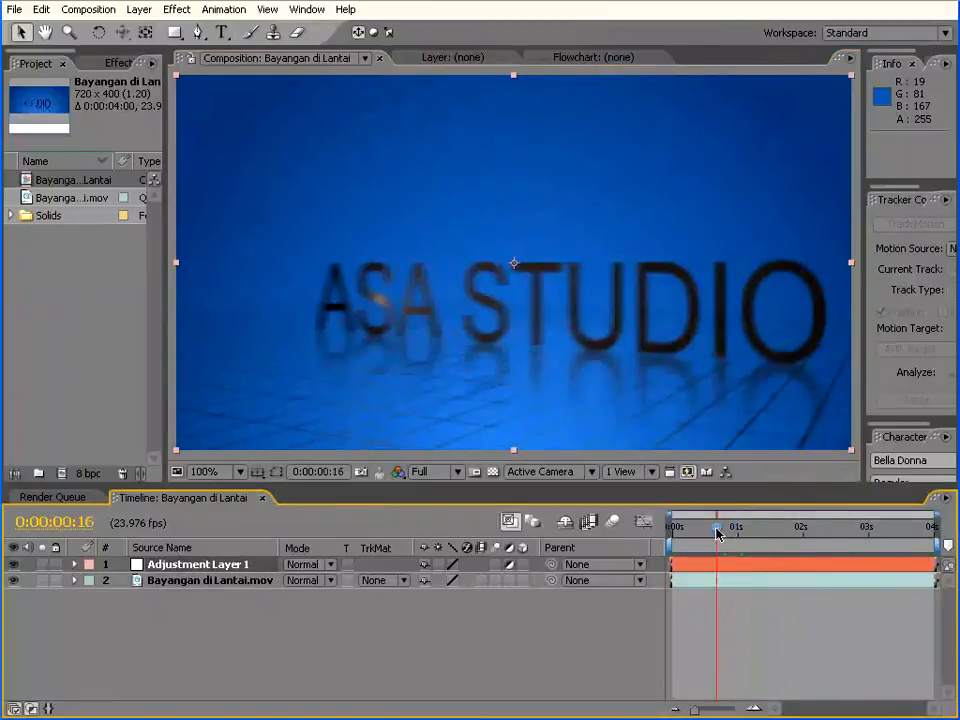
Apply the Offset distortion to the adjustment layer, shift its center horizontally to 686, and scrub to 0:00:01:12.
click(180, 12)
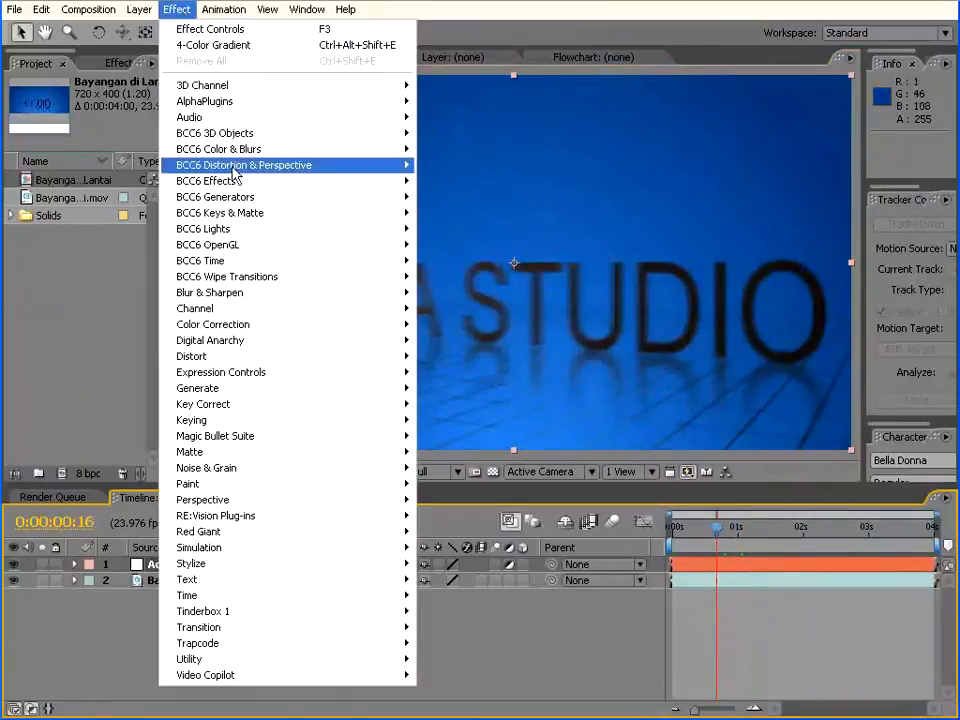
mouse_move(255, 358)
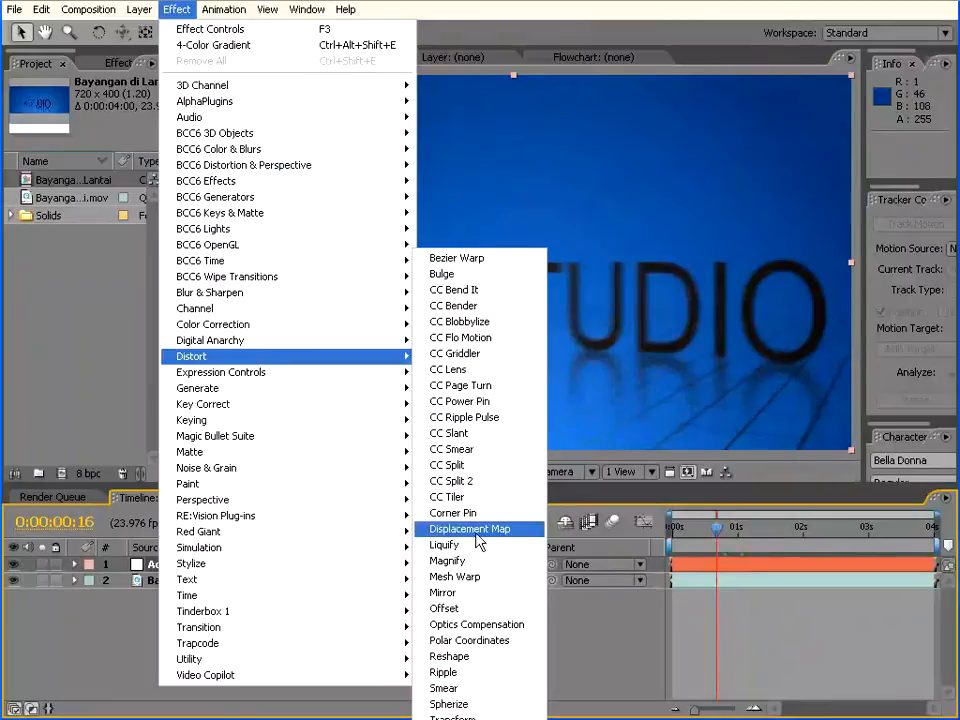
click(445, 609)
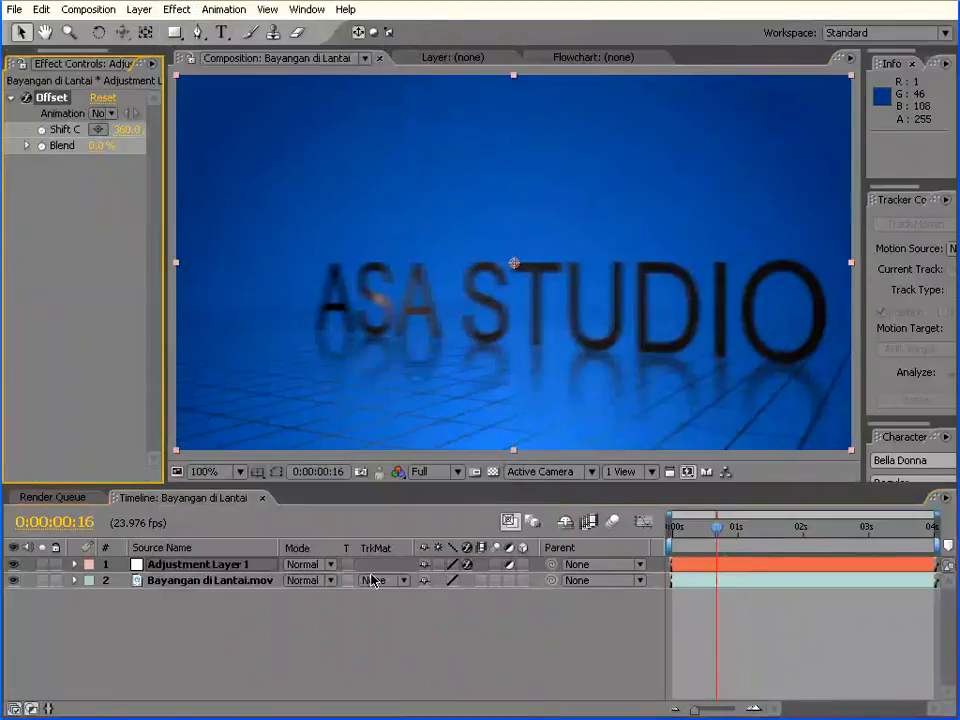
drag(127, 129, 467, 134)
drag(690, 528, 776, 540)
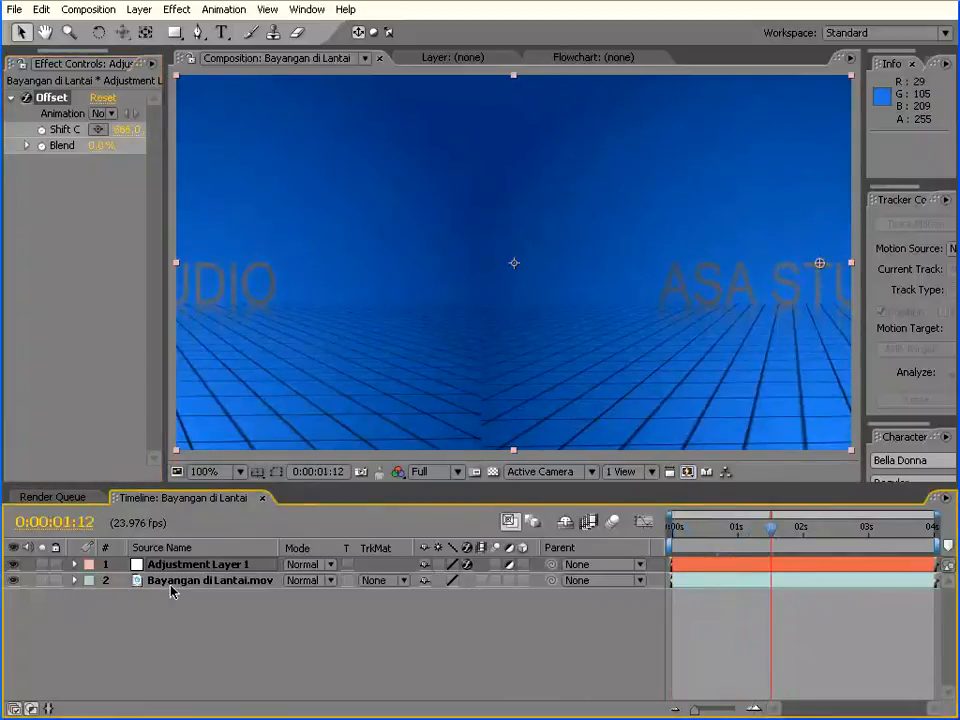
Hide Adjustment Layer 1 and return to 0:00:00:00.
click(211, 582)
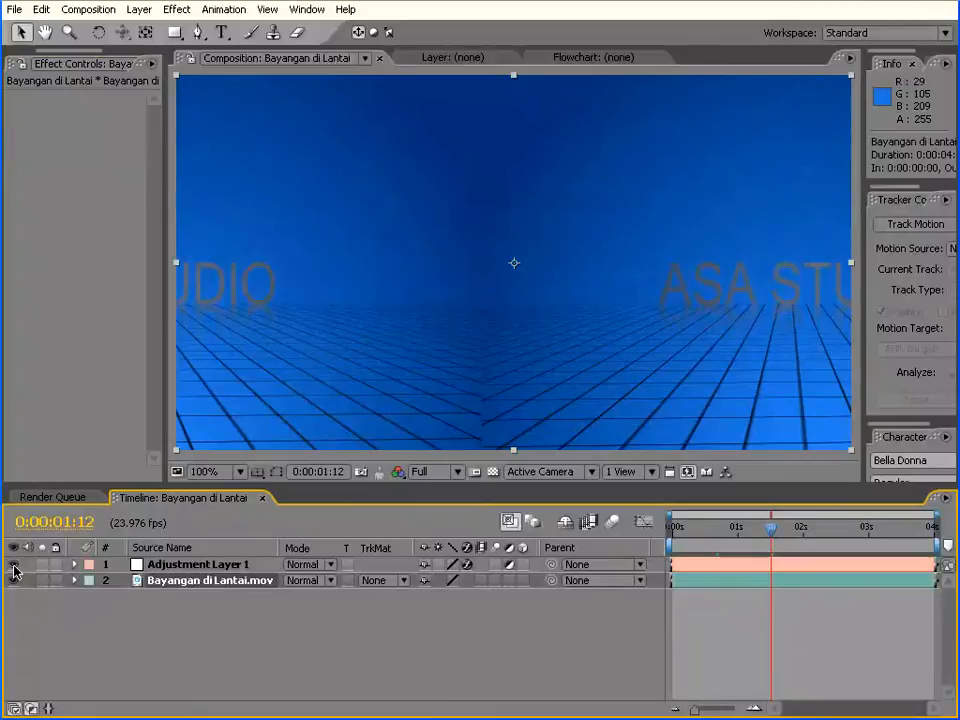
click(205, 566)
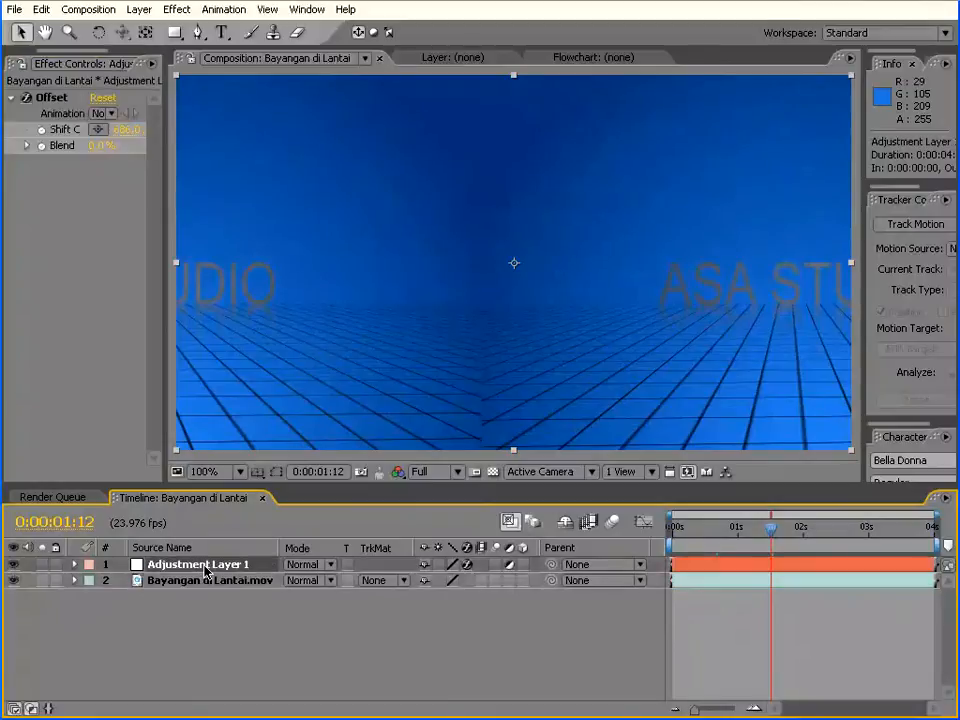
click(15, 565)
drag(770, 527, 664, 538)
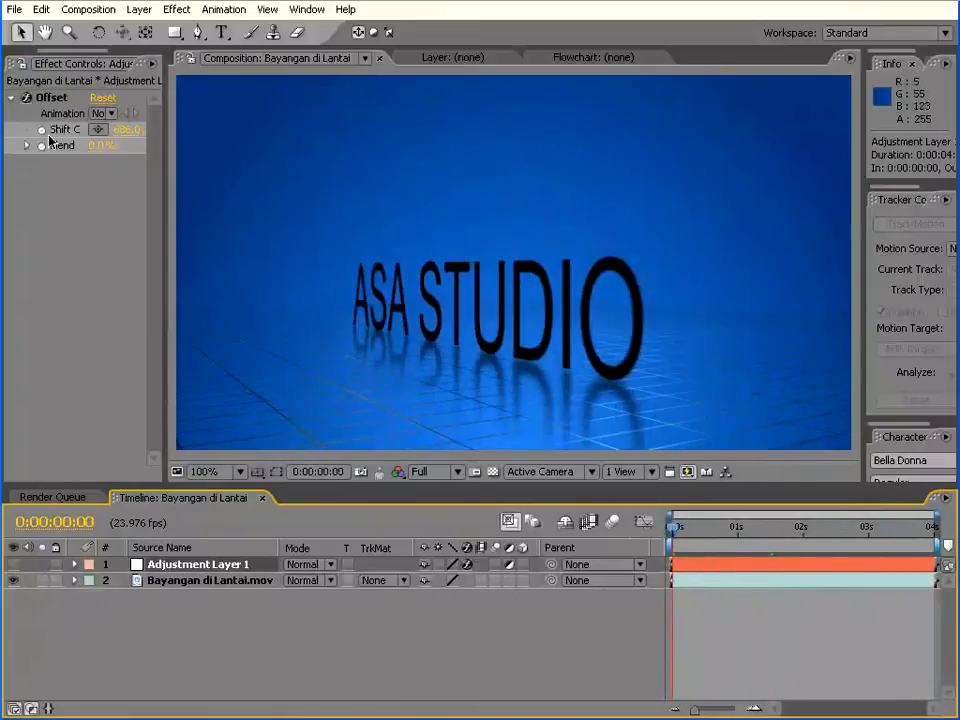
Copy the Offset effect from Adjustment Layer 1 and paste it onto the Bayangan di Lantai.mov layer.
click(44, 99)
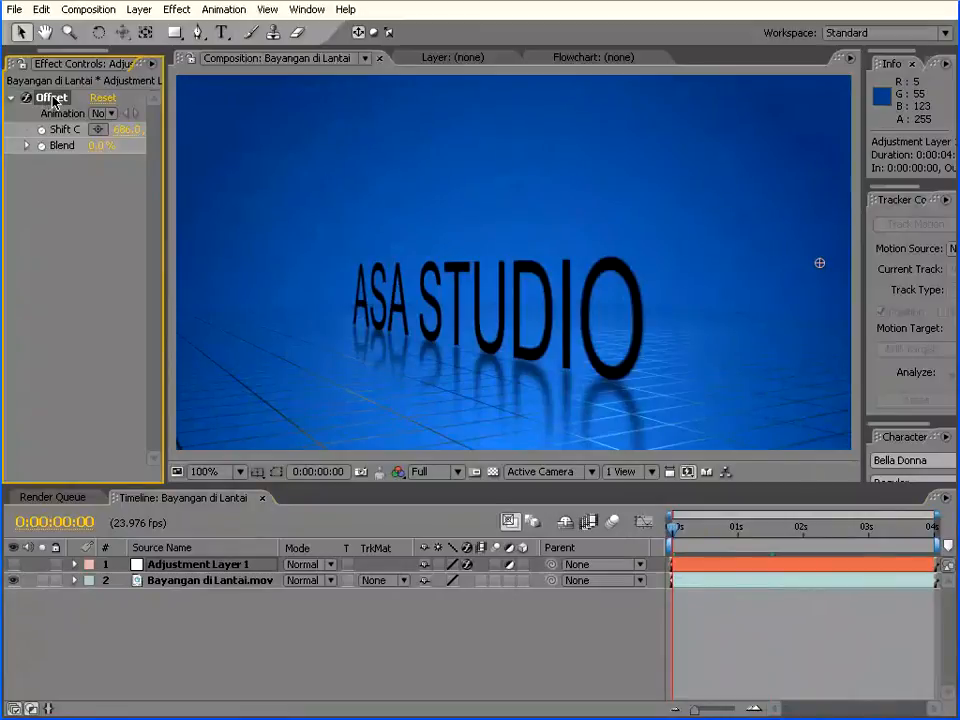
click(41, 9)
click(60, 102)
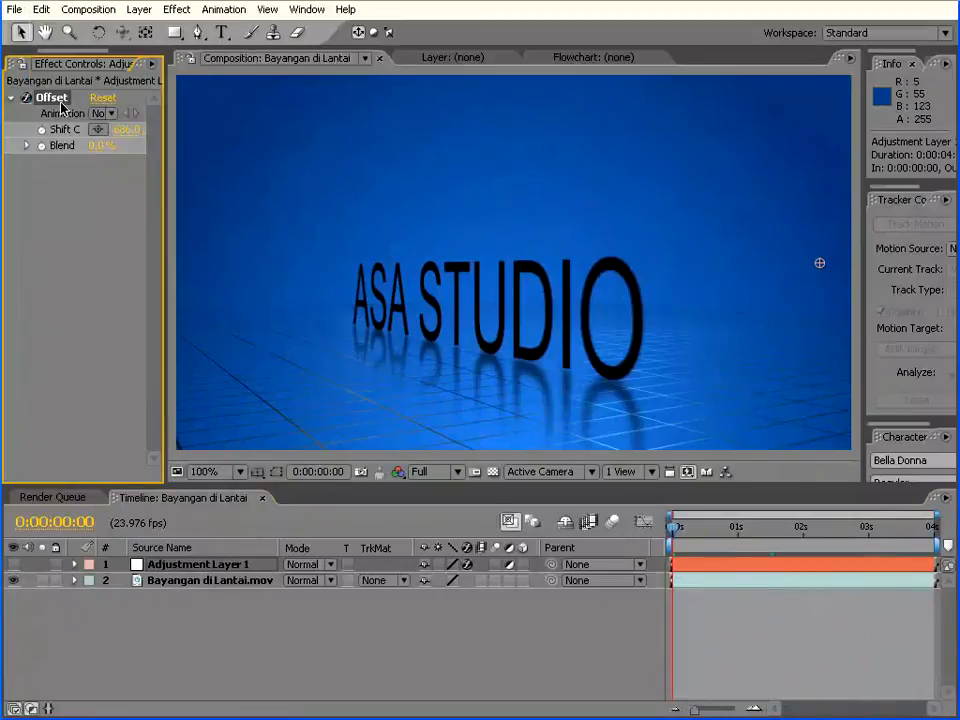
click(193, 586)
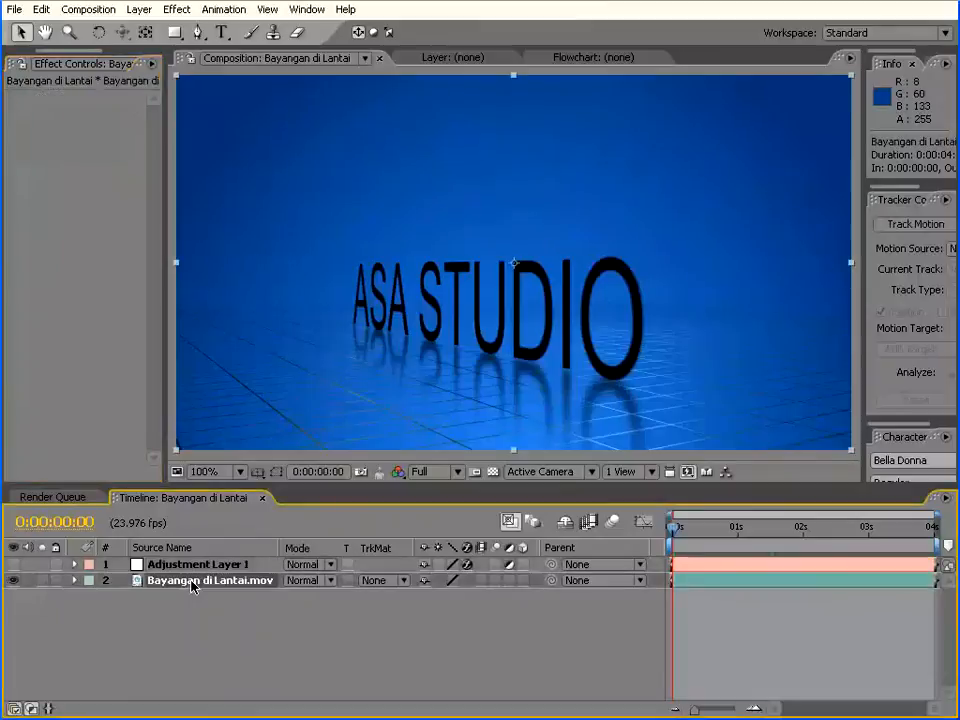
click(41, 10)
click(55, 135)
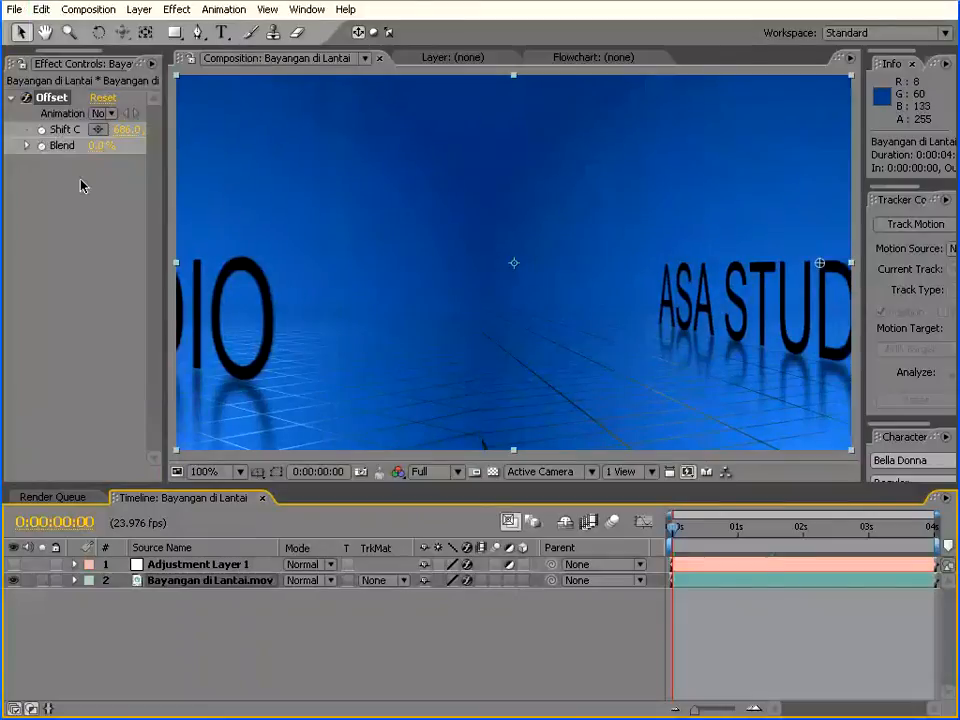
Scrub and preview the composition up to 0:00:01:10 to examine the Offset effect on the Bayangan di Lantai.mov layer.
click(690, 530)
mouse_move(695, 535)
mouse_down()
mouse_move(870, 538)
mouse_move(713, 541)
mouse_up()
key(space)
click(200, 586)
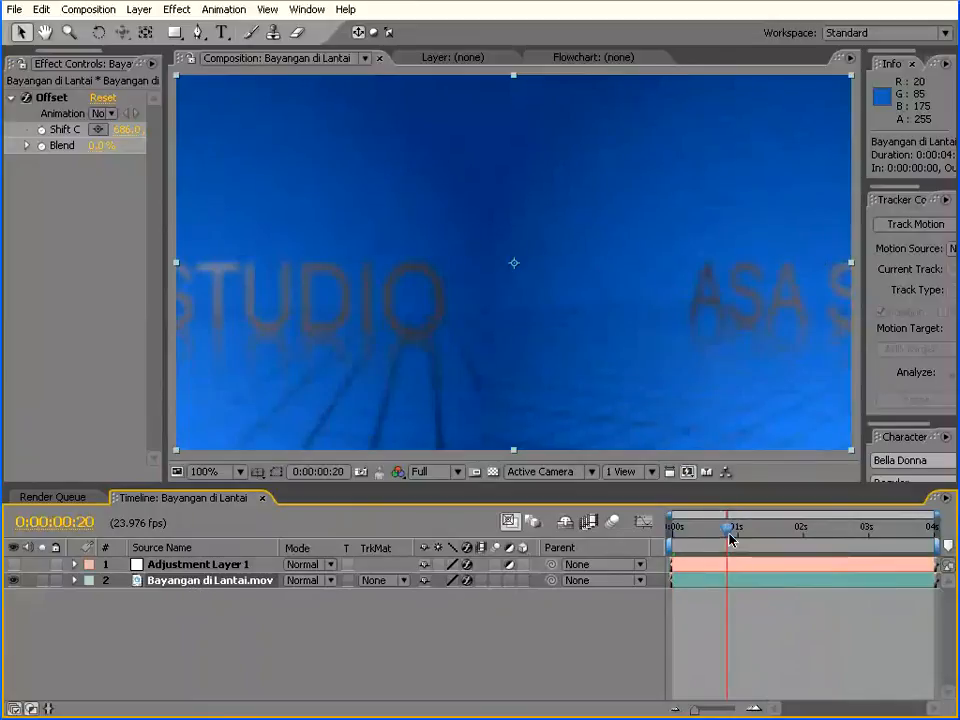
key(space)
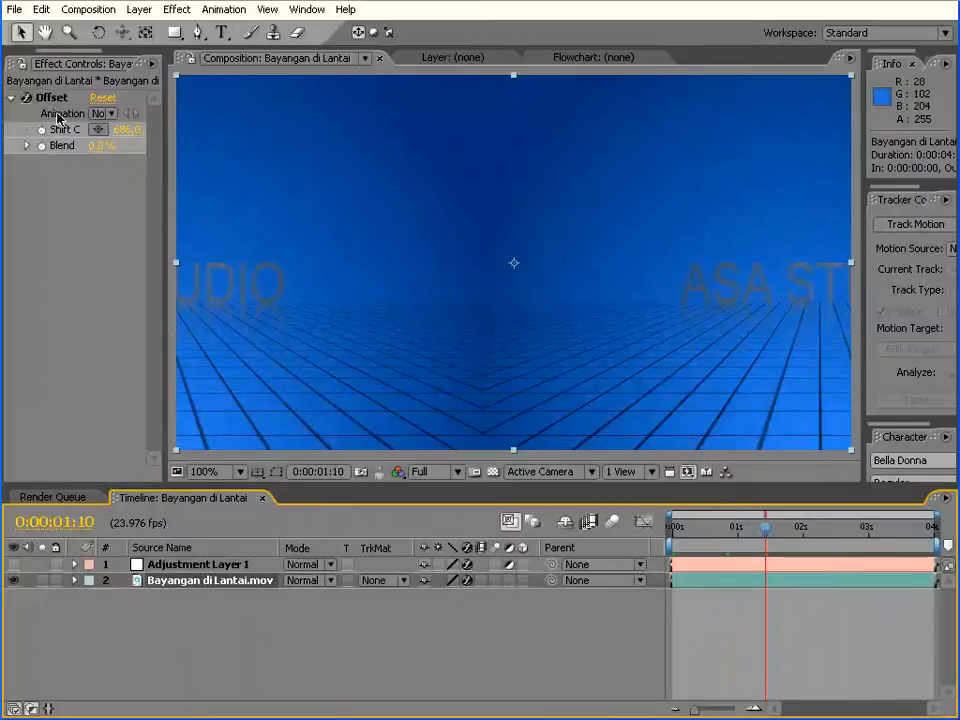
Show Adjustment Layer 1, set its Offset blend with original to 63%, and scrub to 0:00:01:09.
click(15, 567)
drag(765, 528, 702, 530)
click(195, 564)
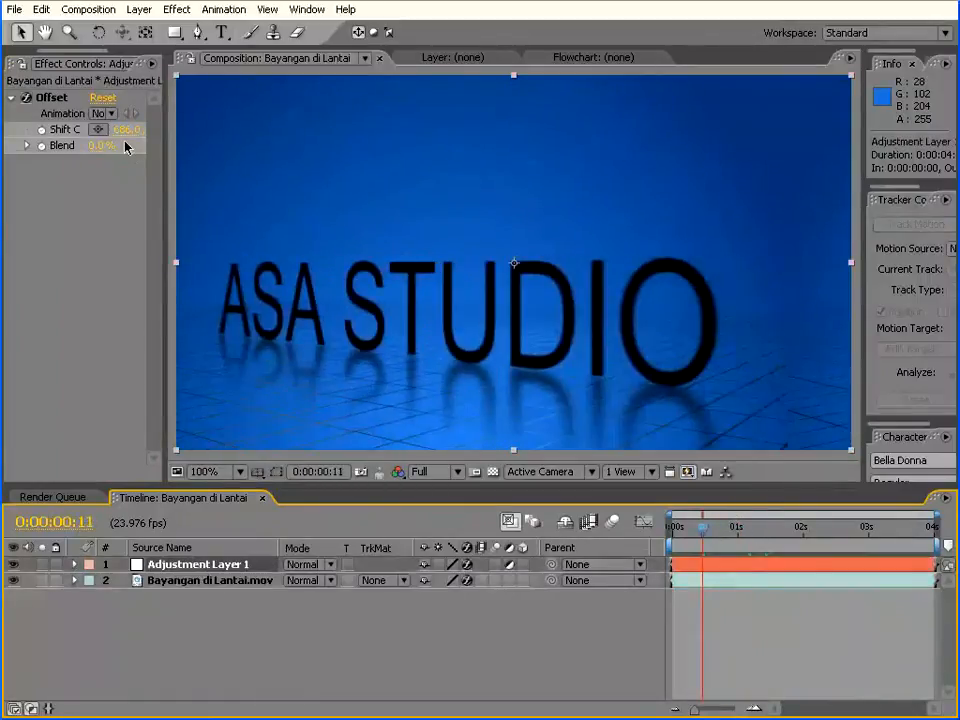
drag(100, 146, 163, 148)
drag(702, 533, 762, 530)
click(254, 569)
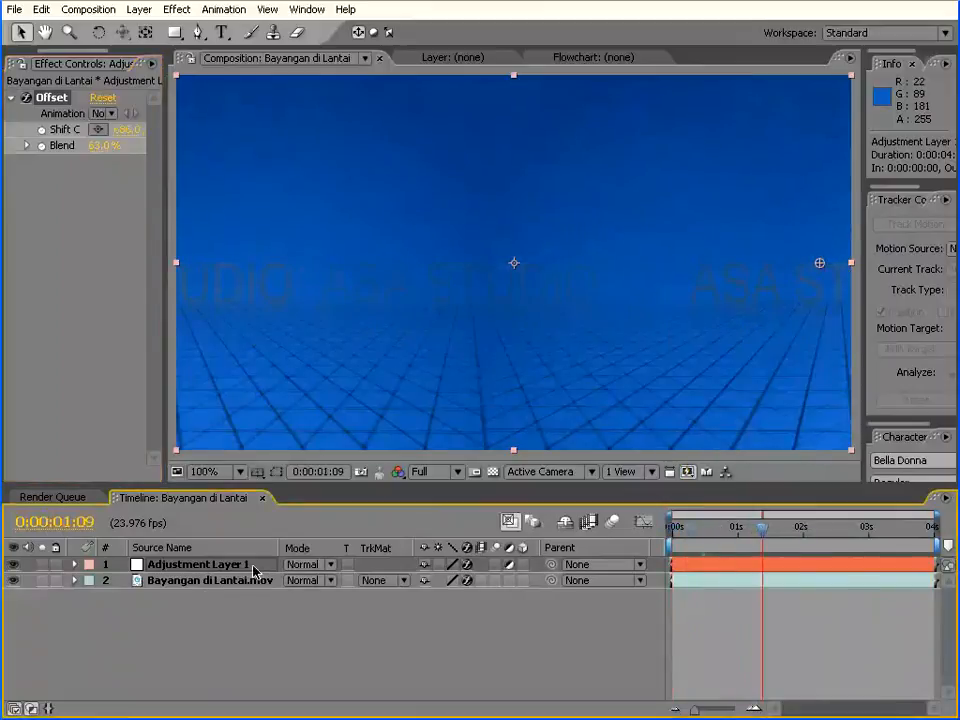
Turn off the Offset effect on both the Bayangan di Lantai.mov layer and Adjustment Layer 1.
click(204, 582)
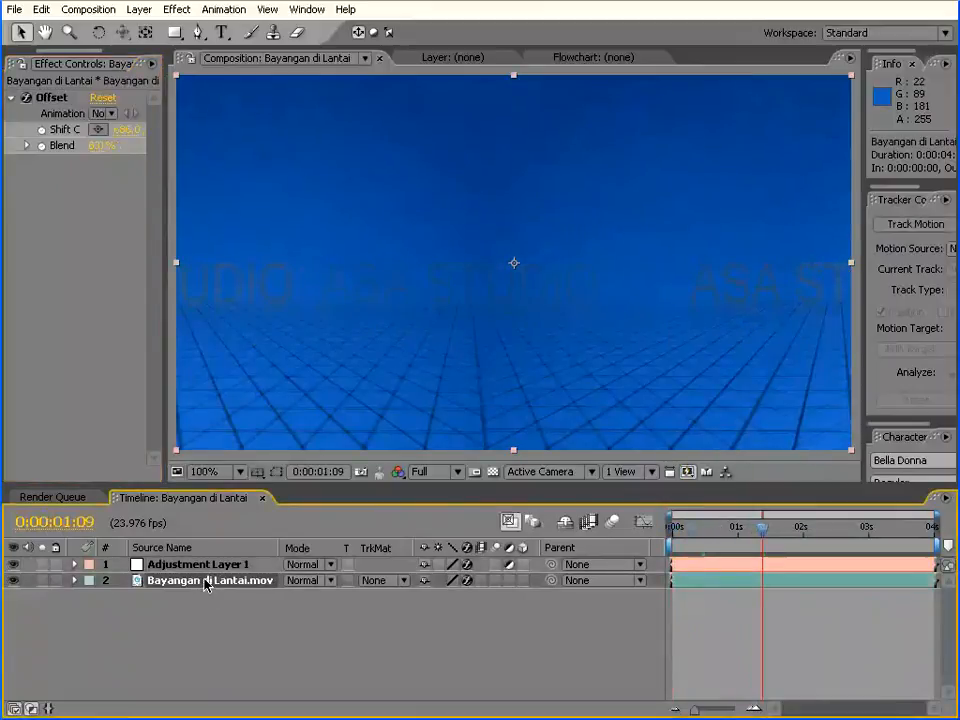
click(203, 566)
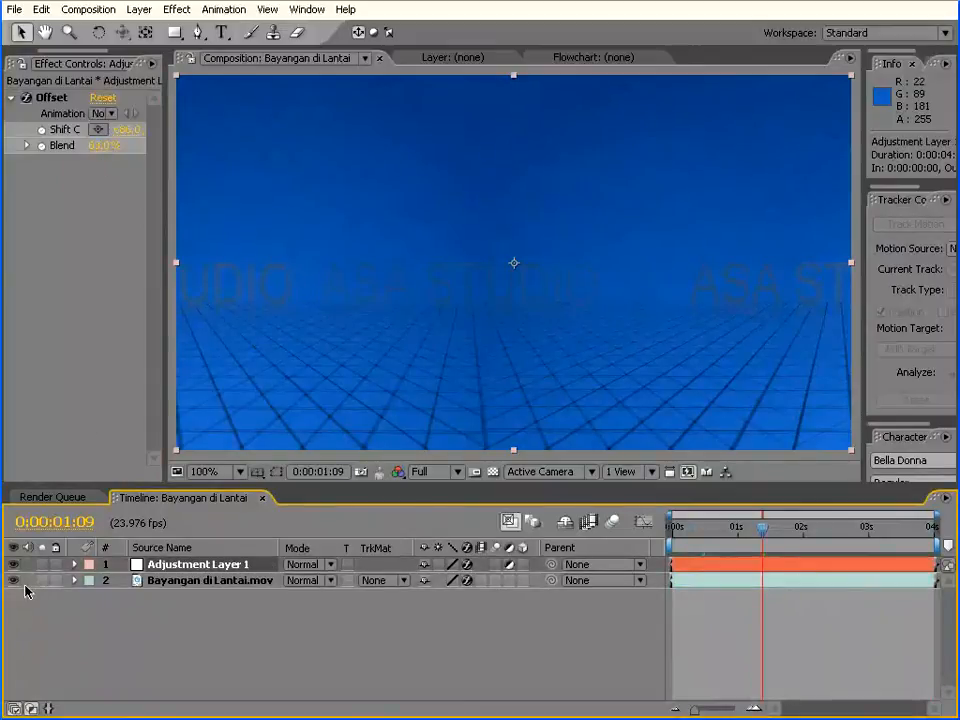
click(184, 586)
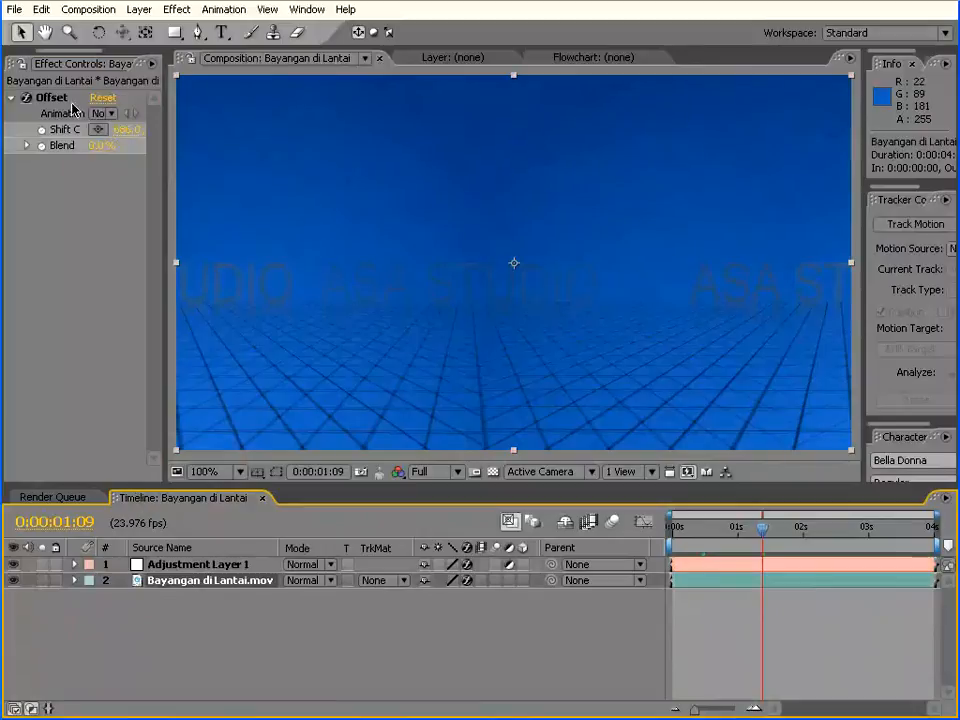
click(27, 98)
click(190, 565)
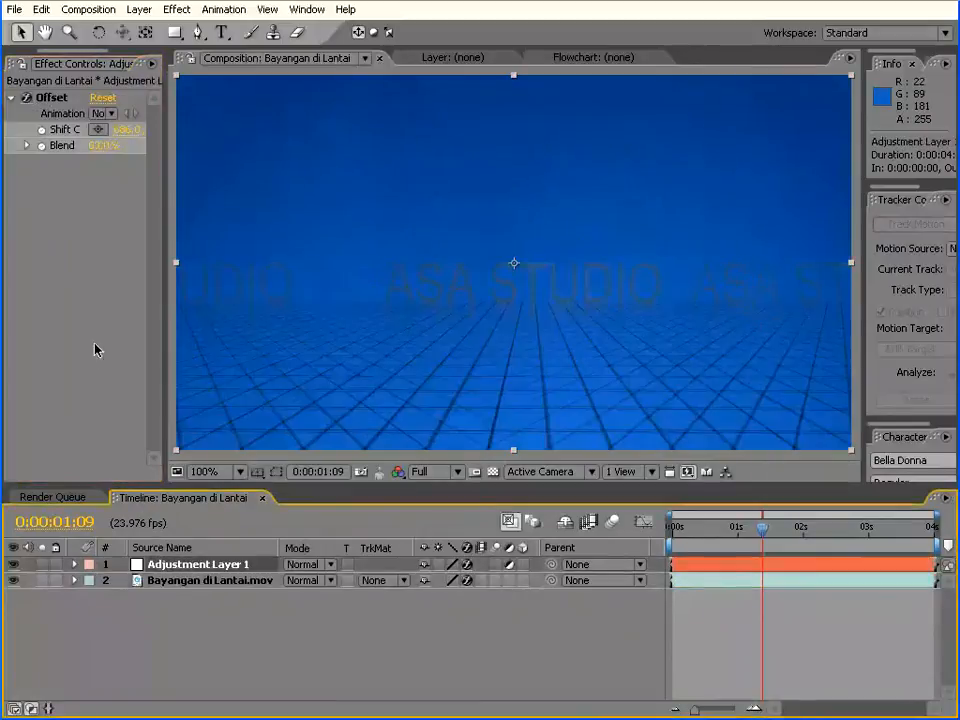
click(27, 99)
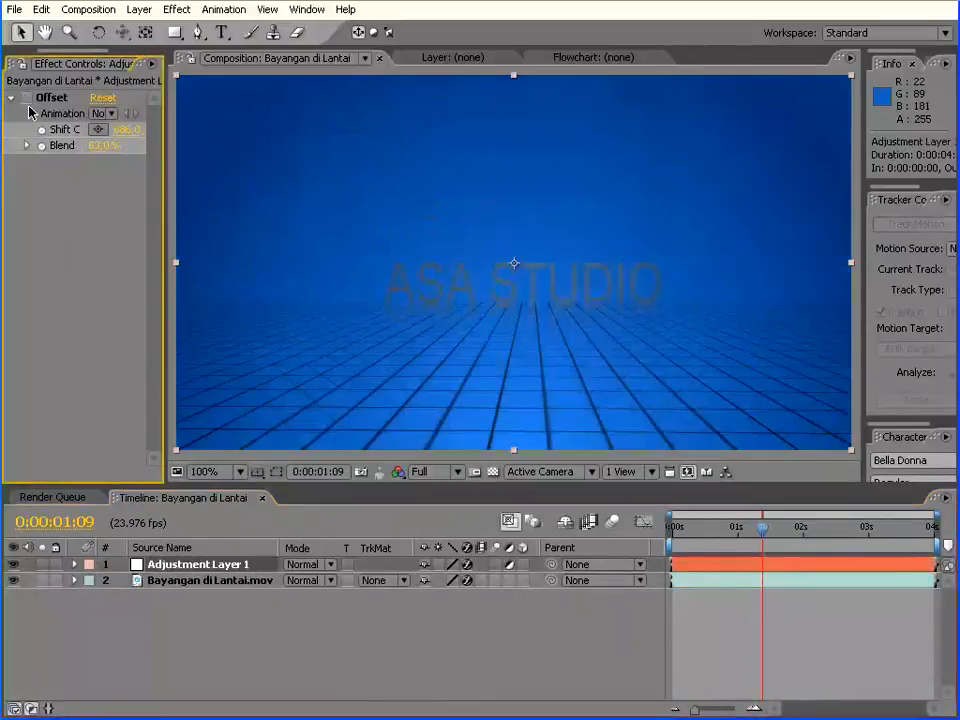
Add a white solid above Adjustment Layer 1 and apply the 4-Color Gradient effect to it.
click(195, 622)
click(139, 10)
mouse_move(268, 30)
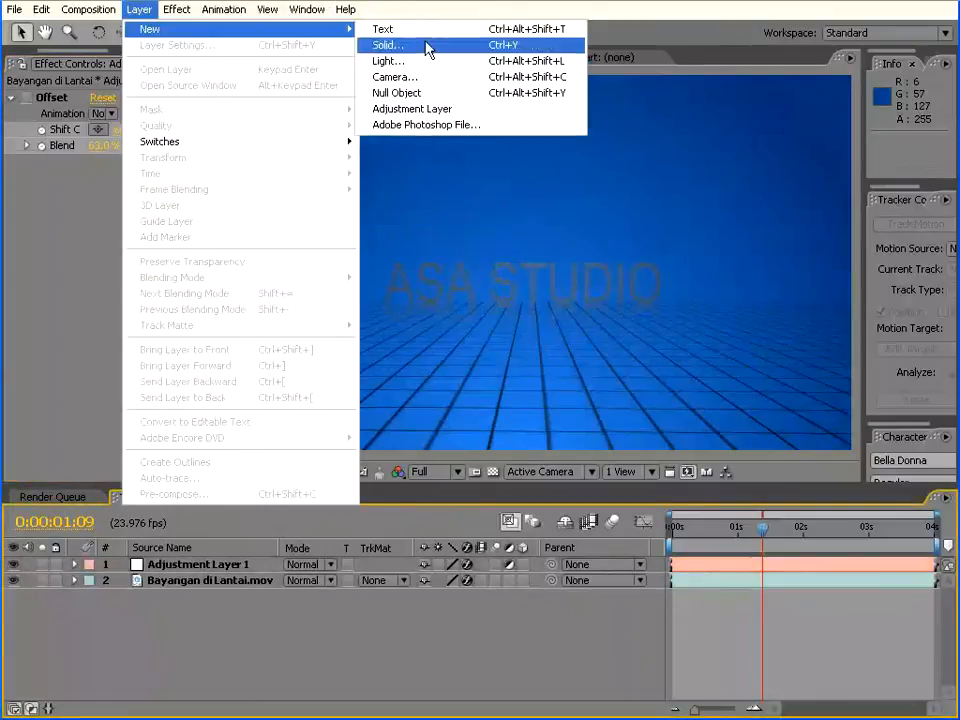
click(426, 47)
click(512, 490)
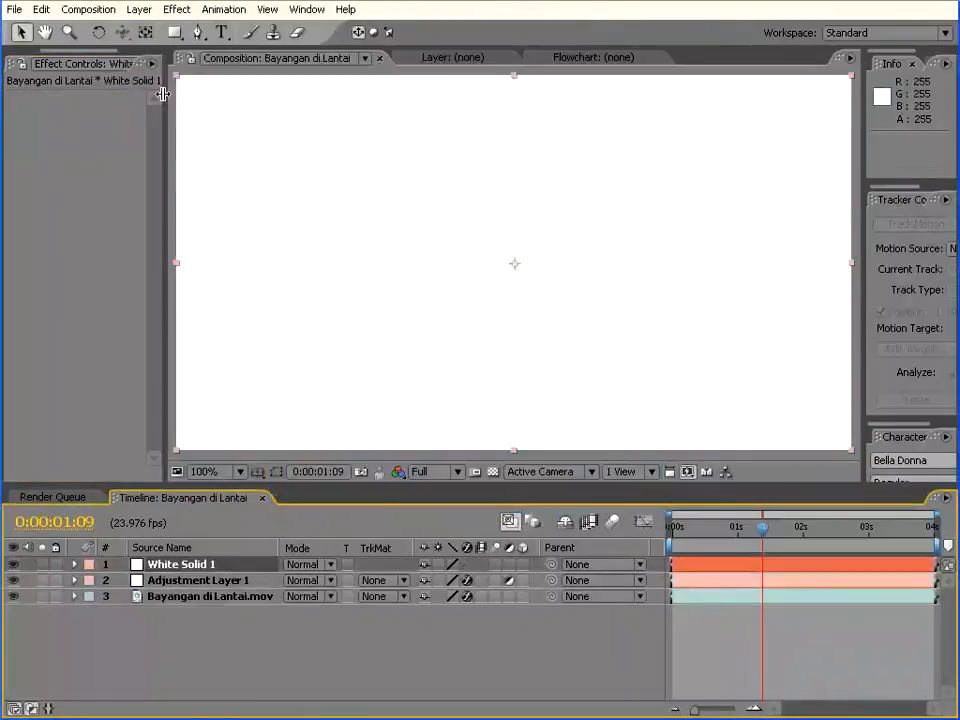
click(176, 9)
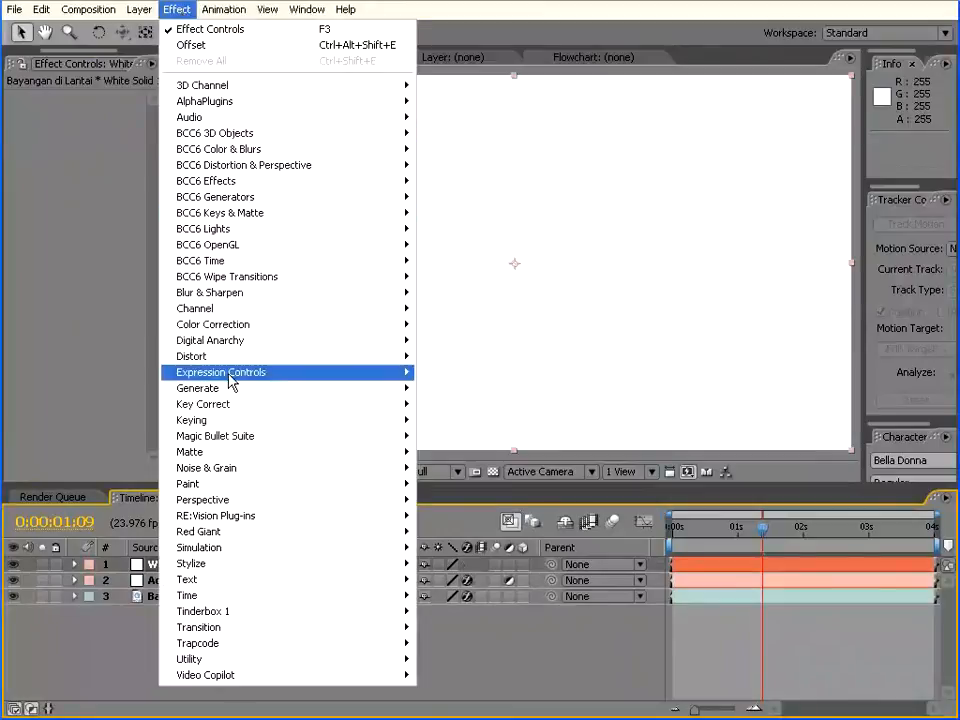
mouse_move(230, 390)
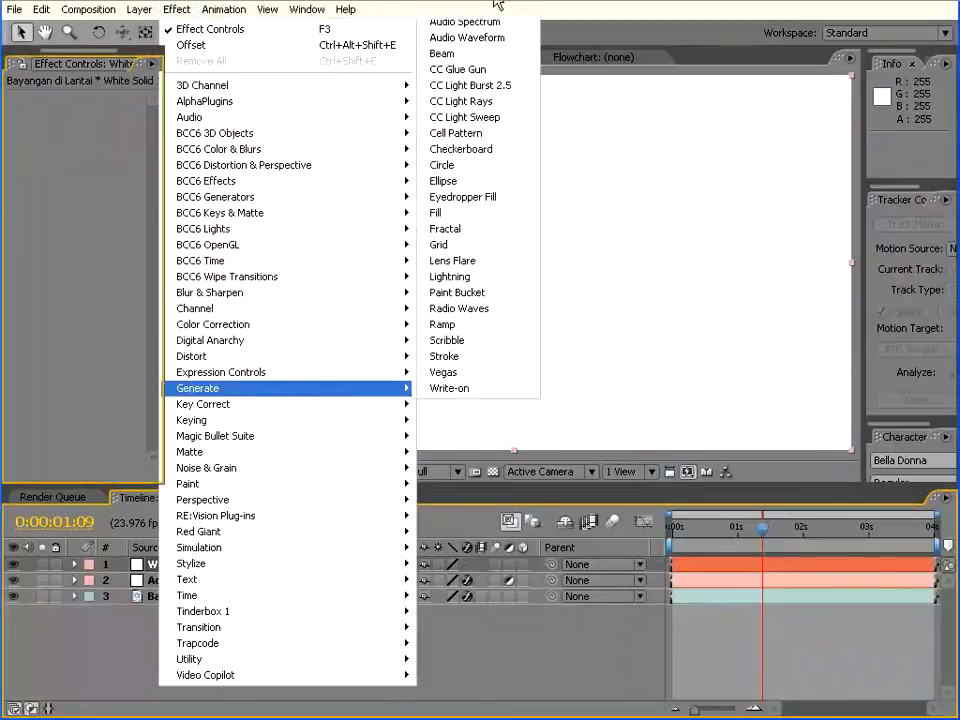
click(490, 6)
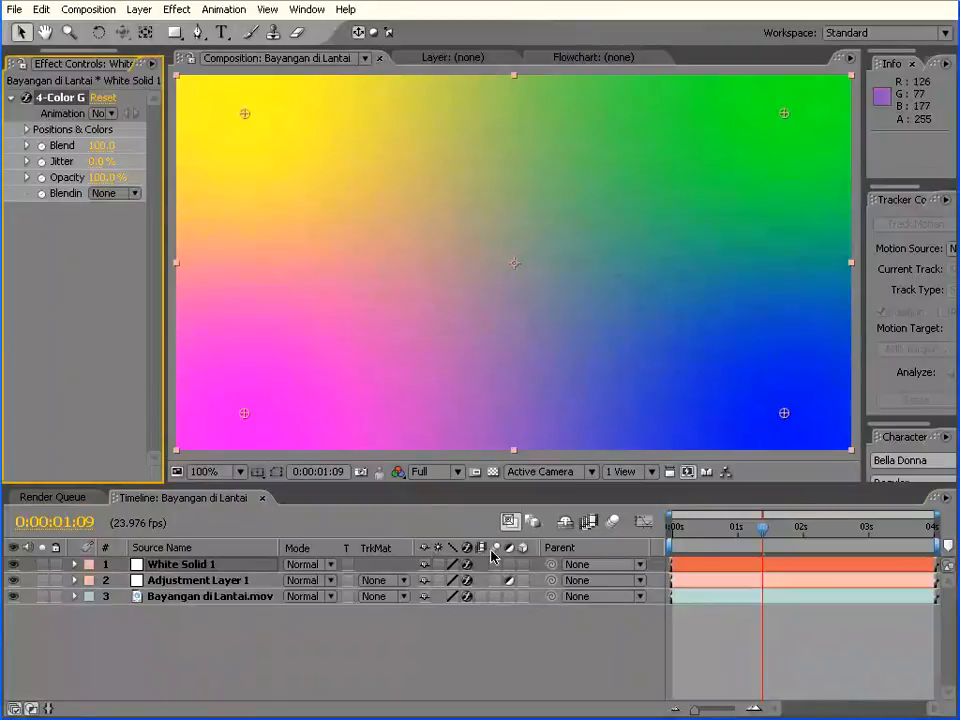
Try the Color Dodge and Classic Color Dodge blending modes on White Solid 1.
click(330, 566)
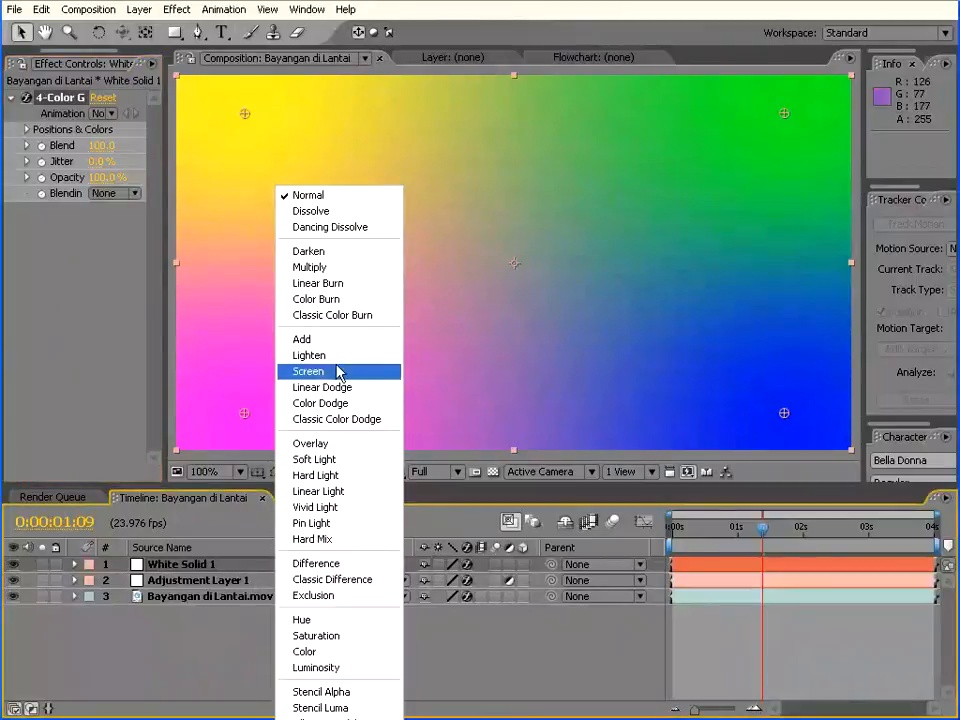
click(325, 403)
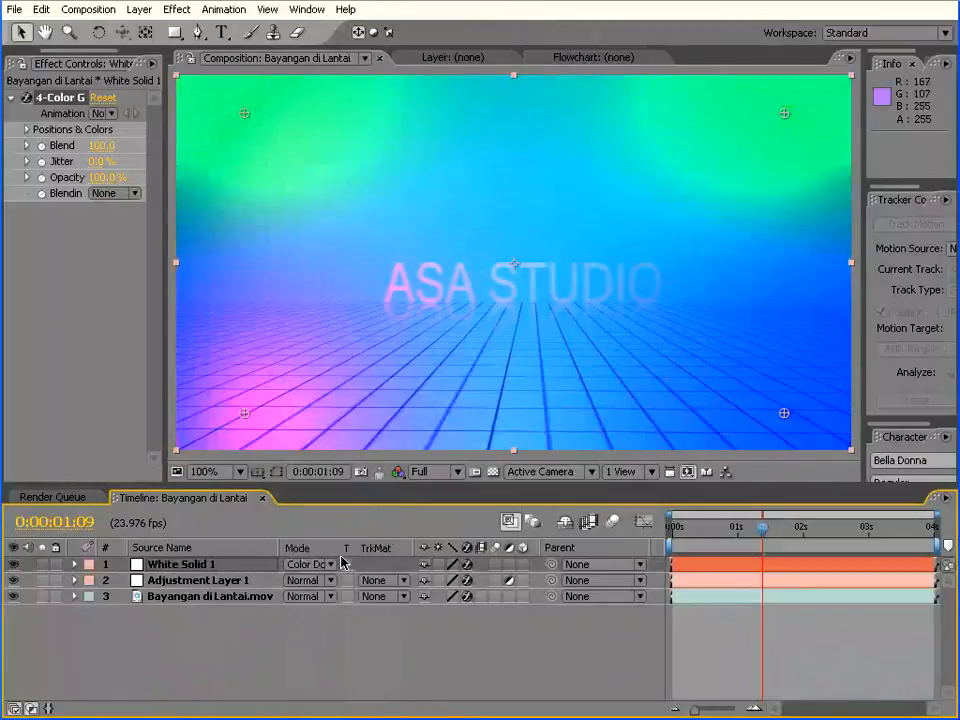
click(333, 567)
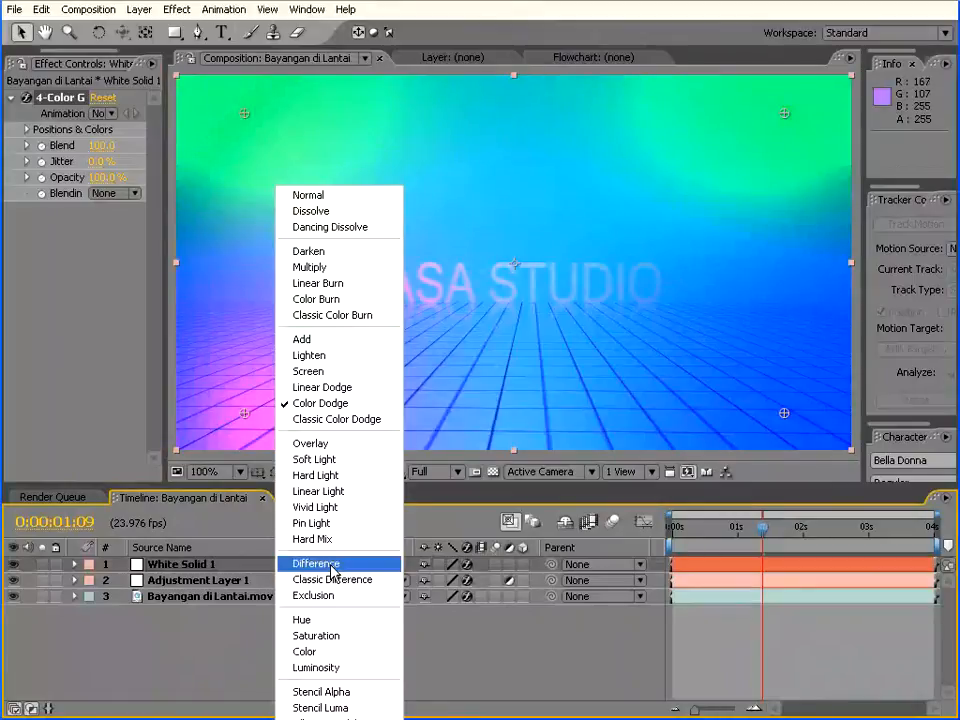
click(335, 419)
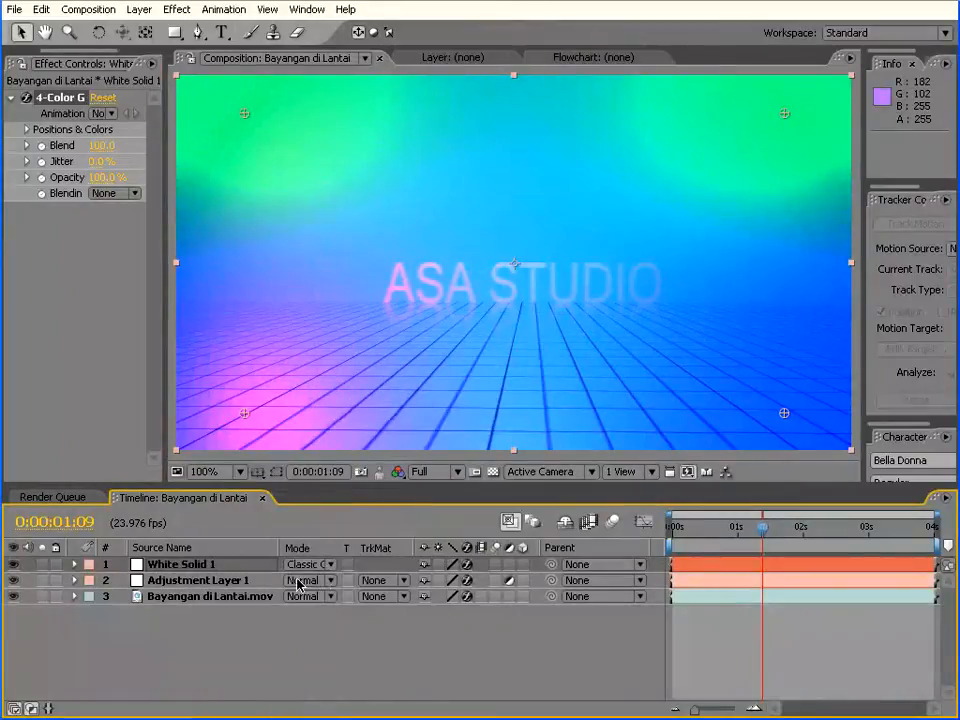
Set White Solid 1's blending mode to Color and scrub through the composition to 0:00:02:09.
click(328, 565)
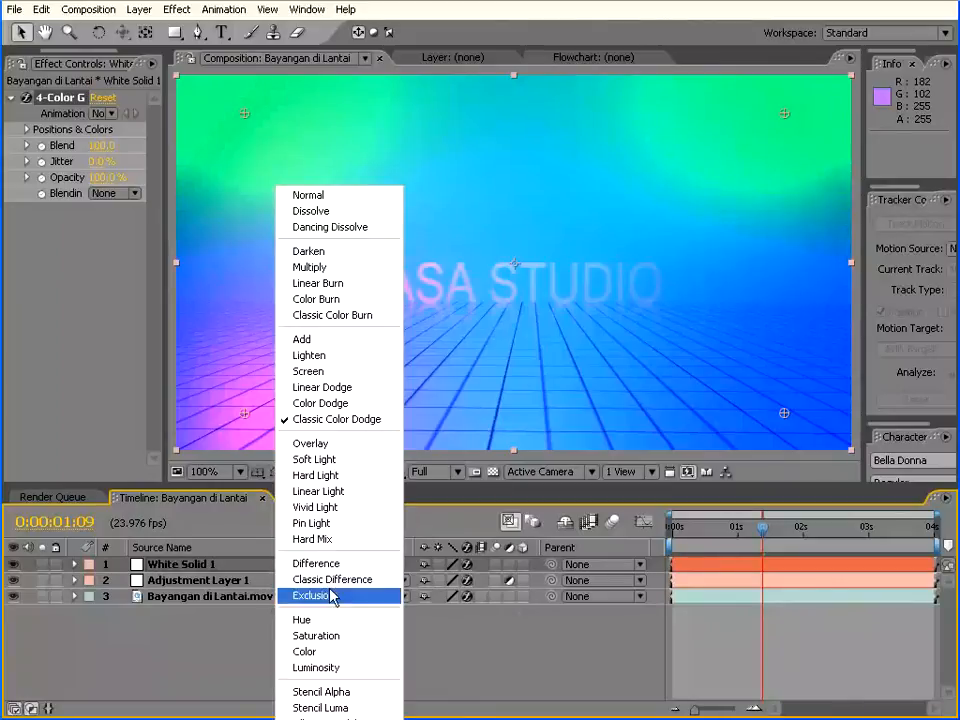
click(338, 652)
drag(745, 530, 666, 535)
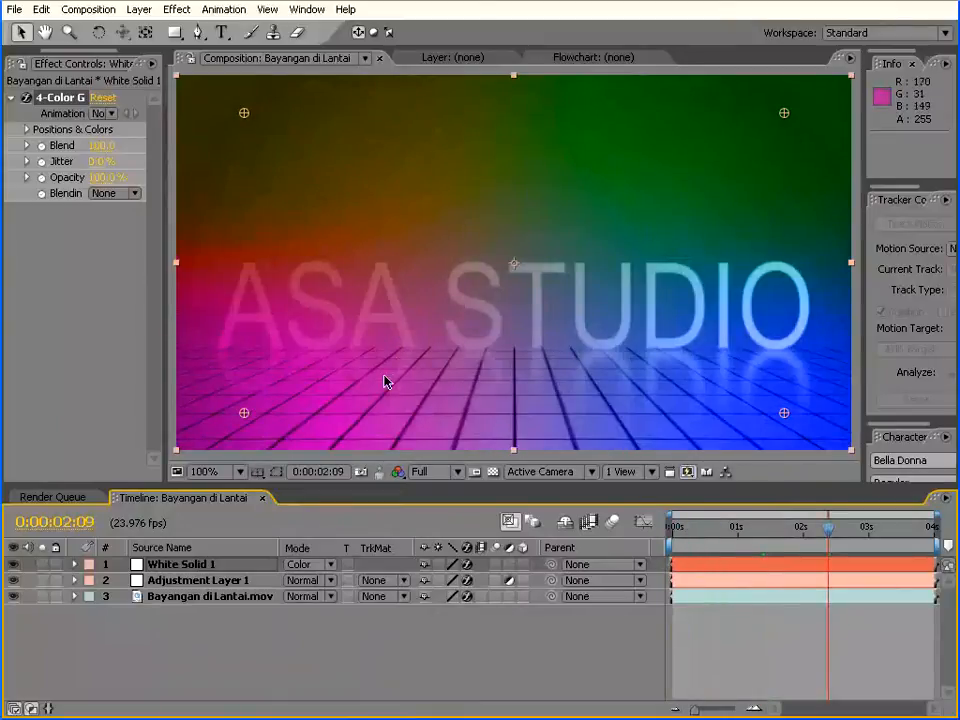
Move Adjustment Layer 1 above White Solid 1 and apply the Curves effect to it.
click(184, 583)
drag(184, 587, 199, 568)
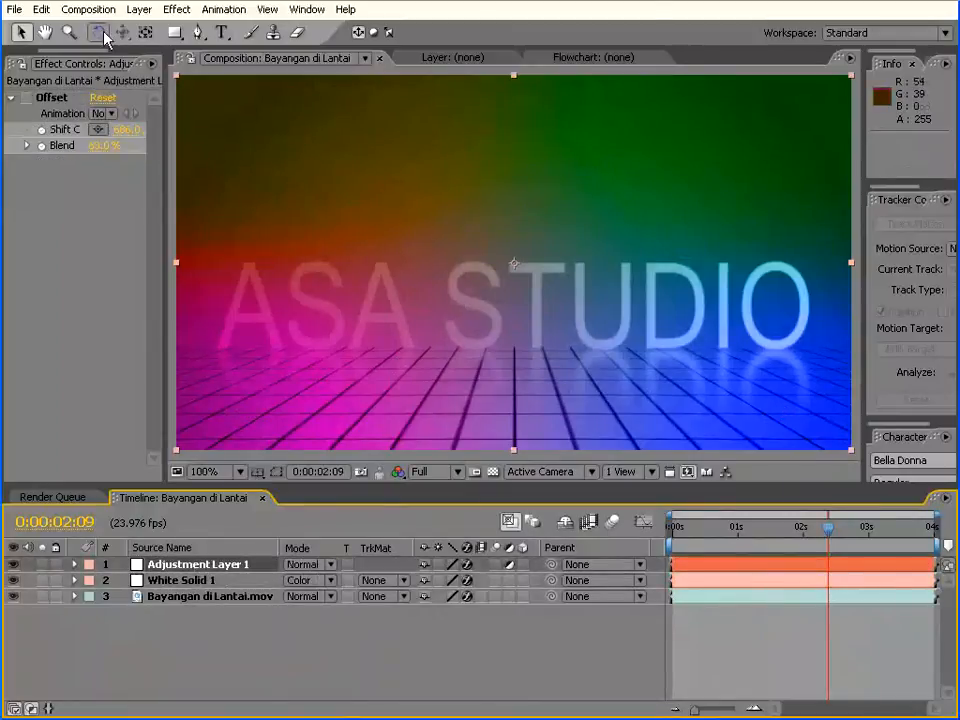
click(178, 10)
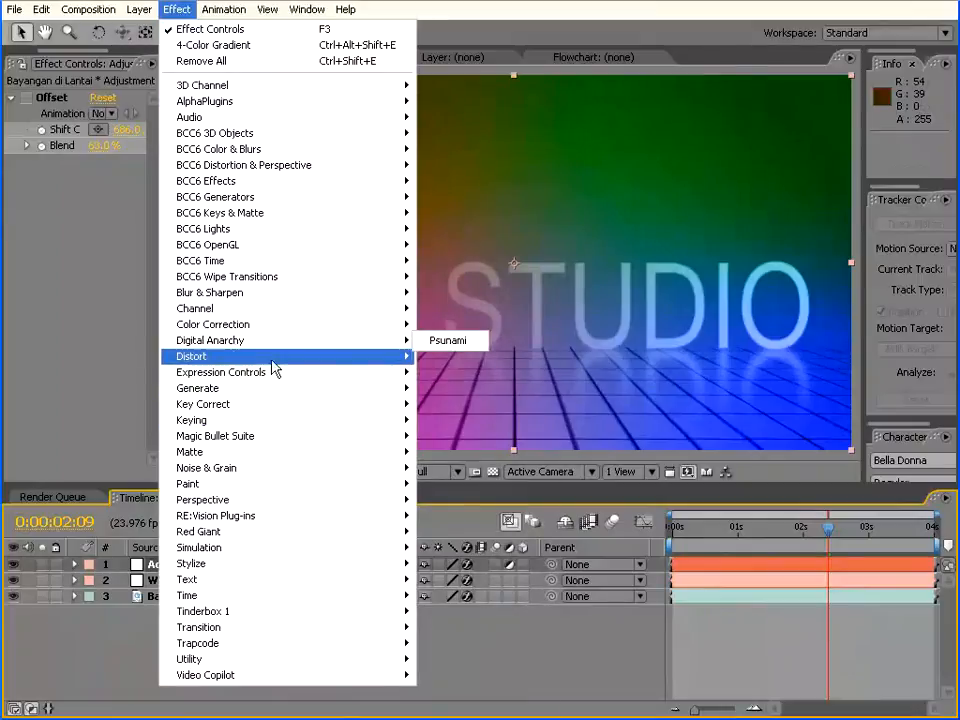
mouse_move(273, 326)
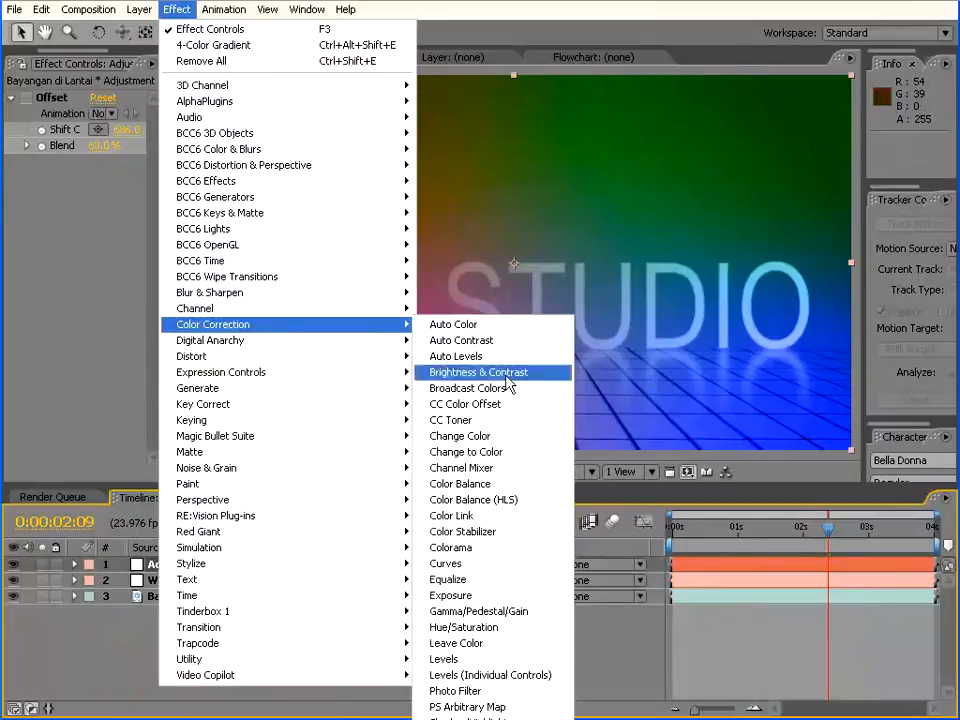
click(486, 563)
Widen the effect settings area and shape Adjustment Layer 1's RGB curve into a steep S with raised highlights and lowered shadows.
drag(166, 294, 305, 292)
drag(141, 275, 139, 244)
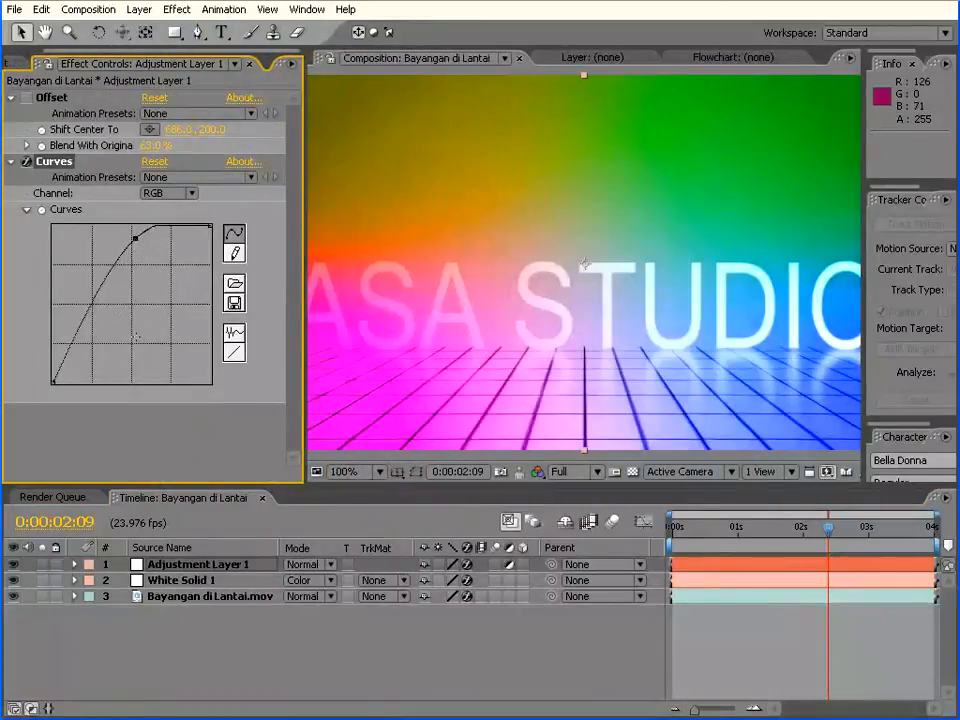
drag(79, 332, 111, 332)
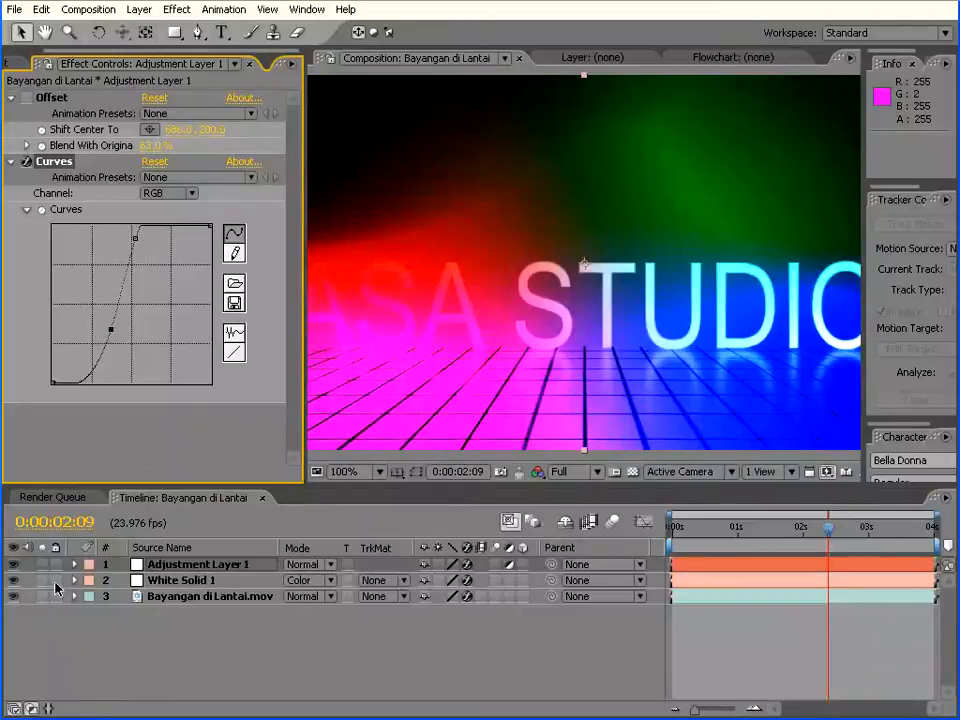
Examine the effects on White Solid 1 and Bayangan di Lantai.mov, the two layers beneath Adjustment Layer 1.
click(221, 584)
click(214, 596)
click(214, 582)
click(211, 597)
click(211, 582)
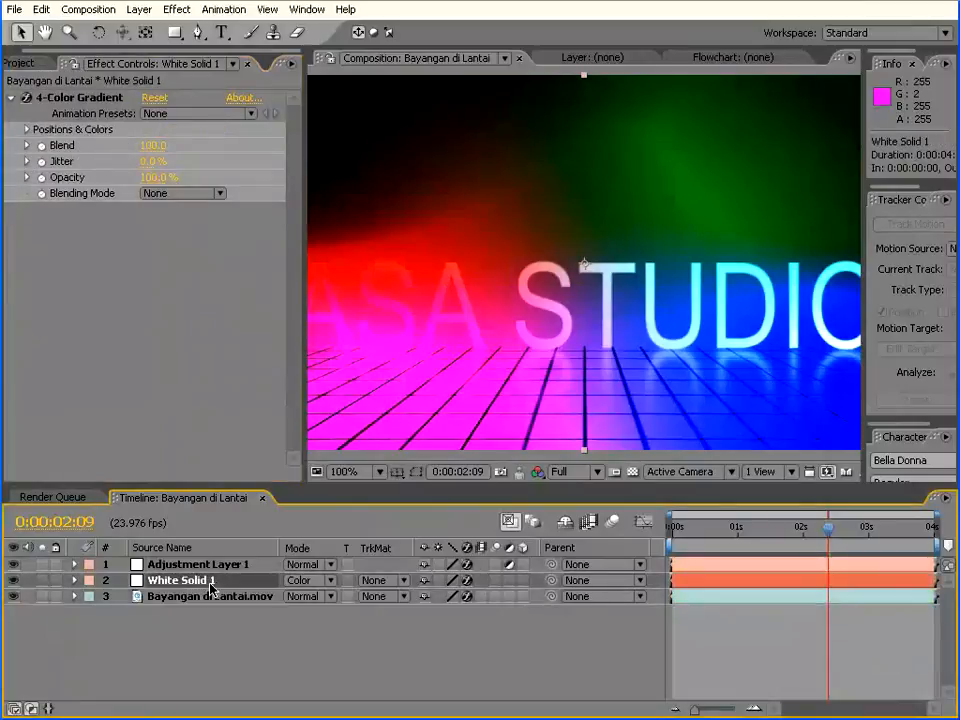
click(211, 597)
click(210, 583)
click(212, 597)
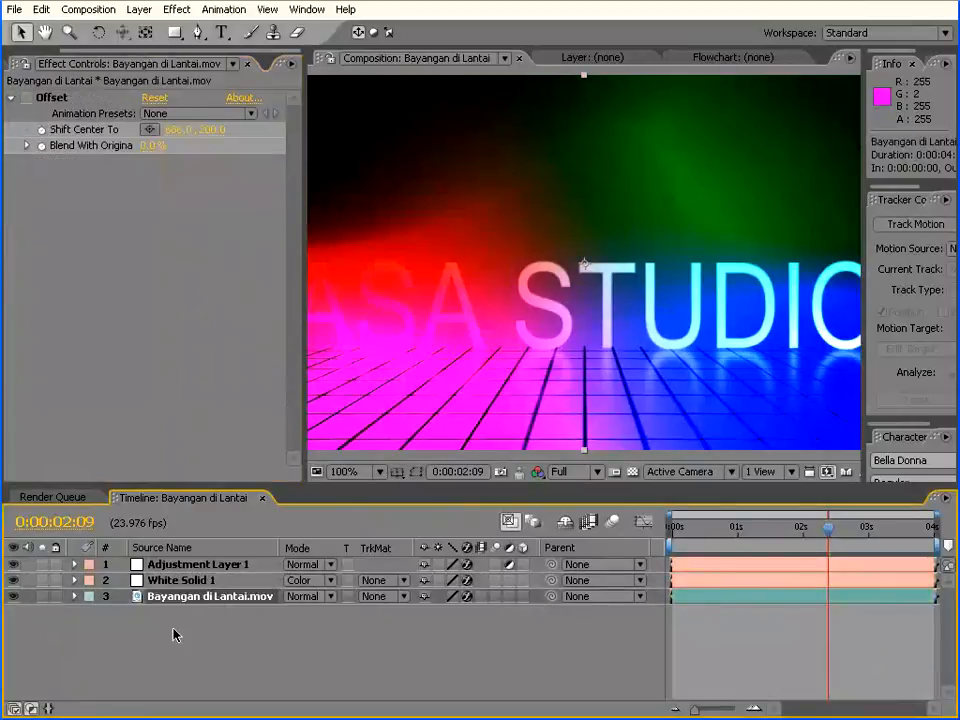
Move Adjustment Layer 1 below White Solid 1 to compare the result, and return it to the top of the layer stack.
click(195, 566)
drag(197, 568, 208, 590)
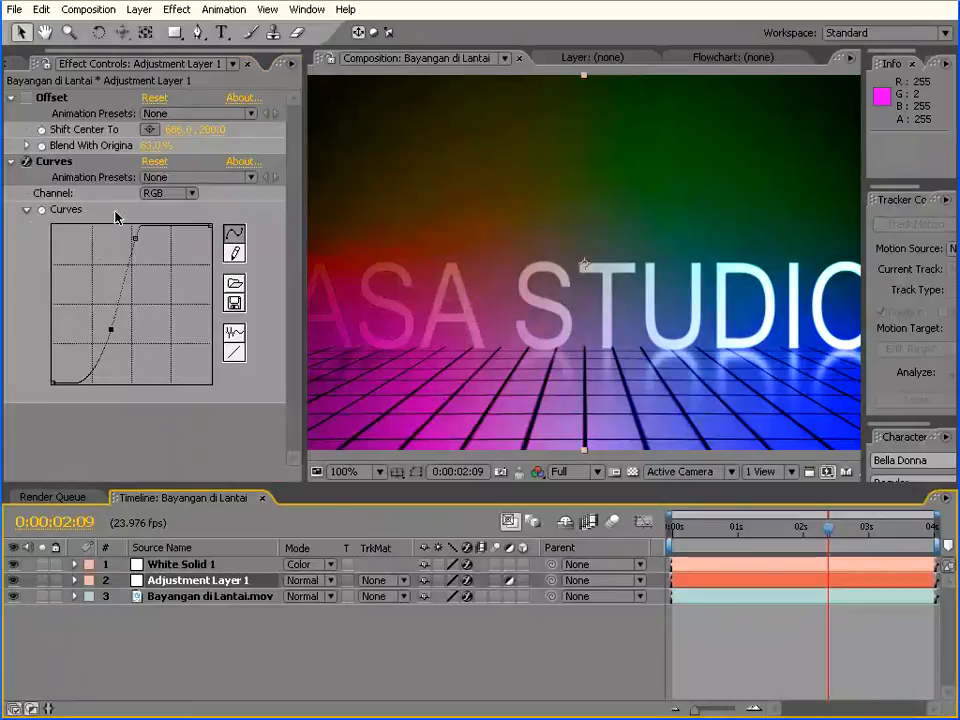
click(203, 584)
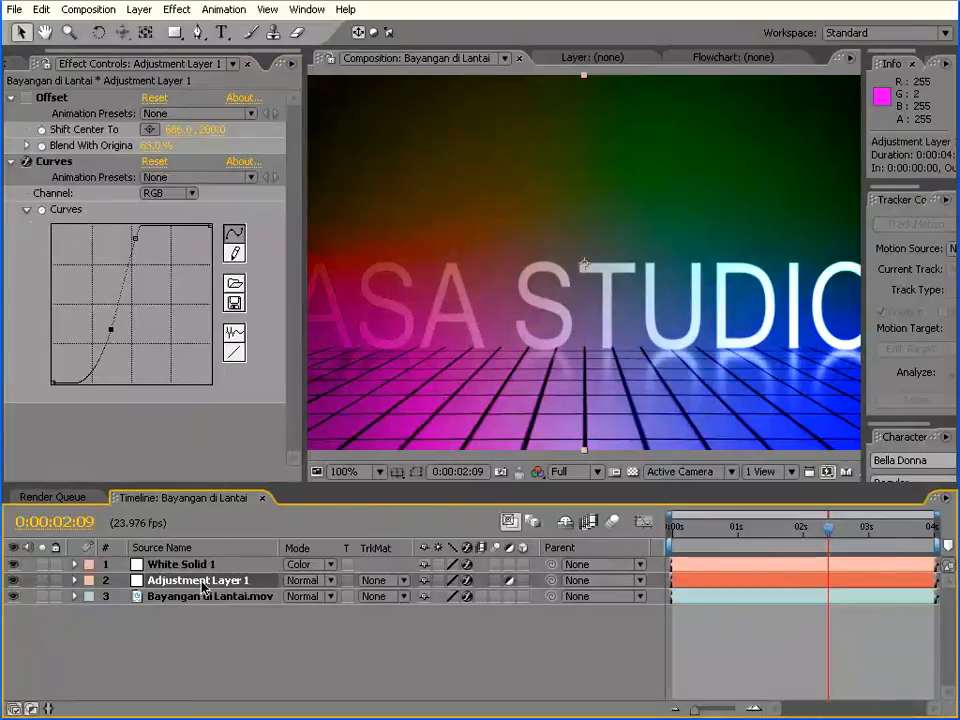
click(188, 598)
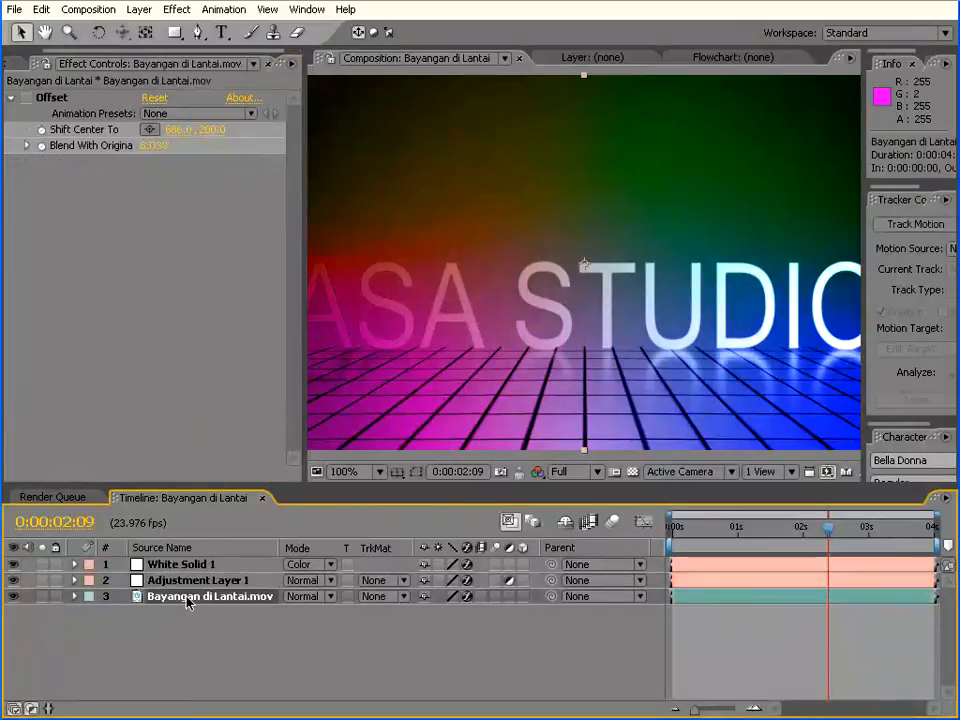
click(196, 583)
click(197, 597)
click(195, 582)
click(191, 598)
mouse_move(195, 581)
mouse_down()
mouse_move(204, 579)
mouse_move(190, 562)
mouse_up()
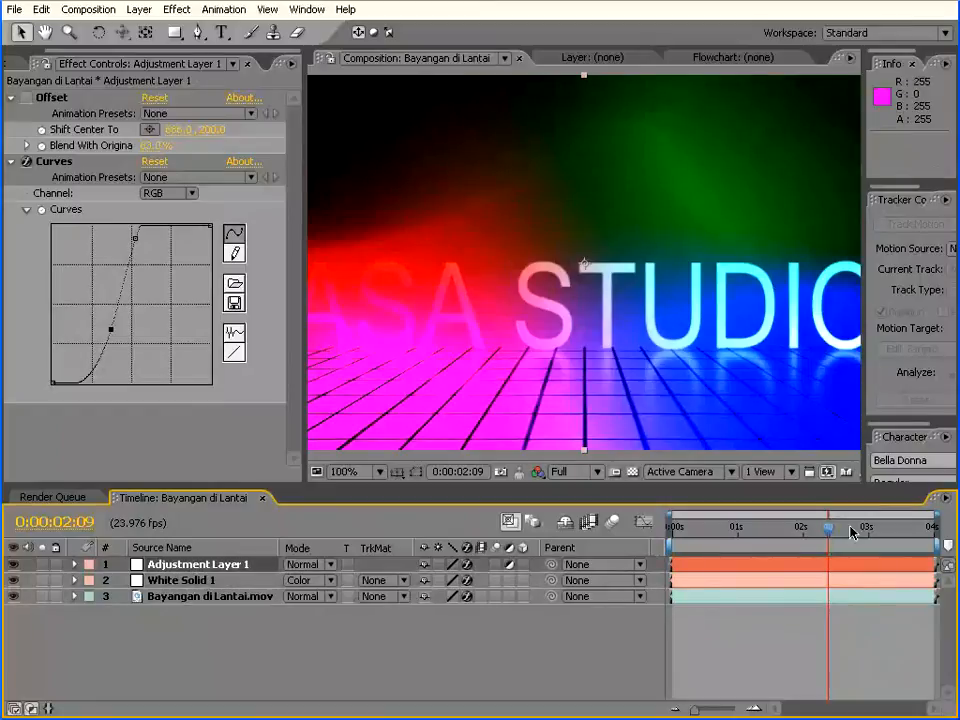
Add a null object at the top of the layer stack, scrub to 0:00:01:01, and select the null.
drag(832, 535, 668, 543)
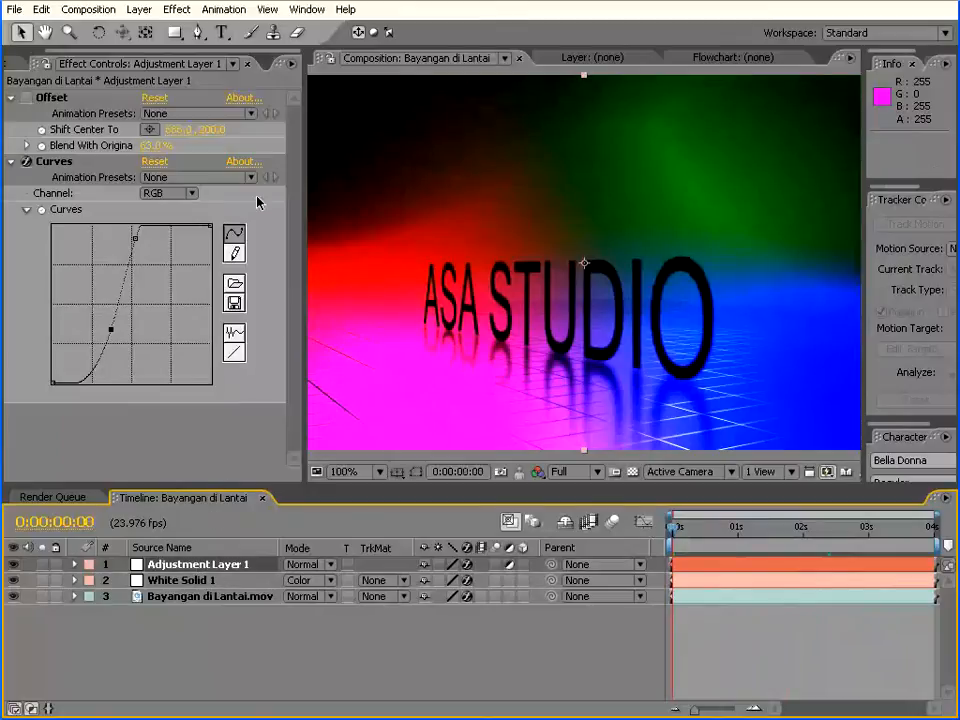
click(140, 10)
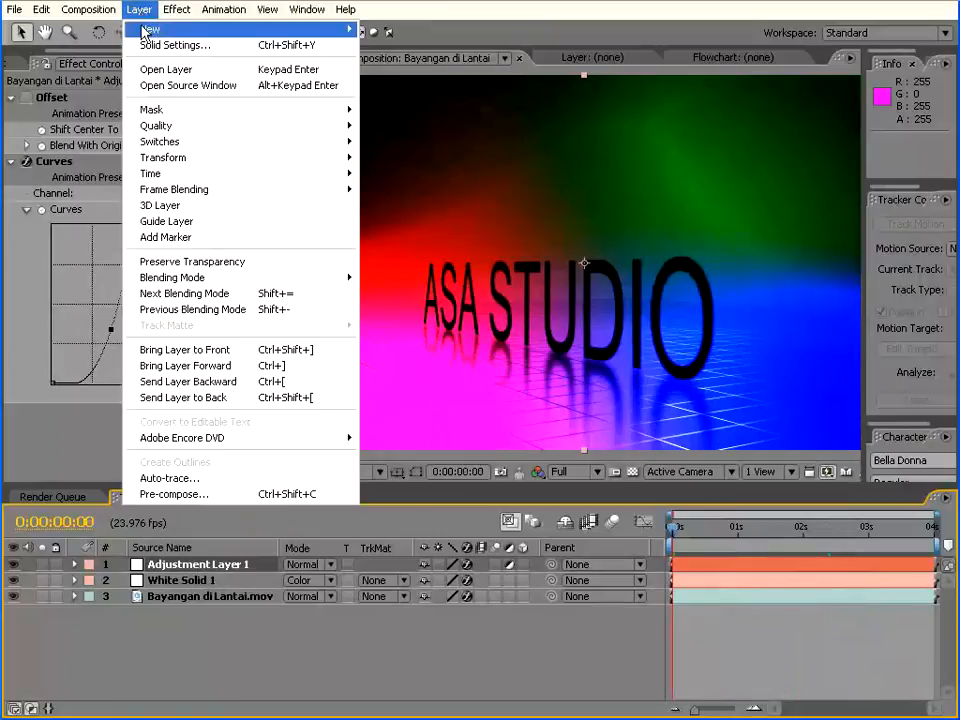
mouse_move(137, 28)
click(448, 93)
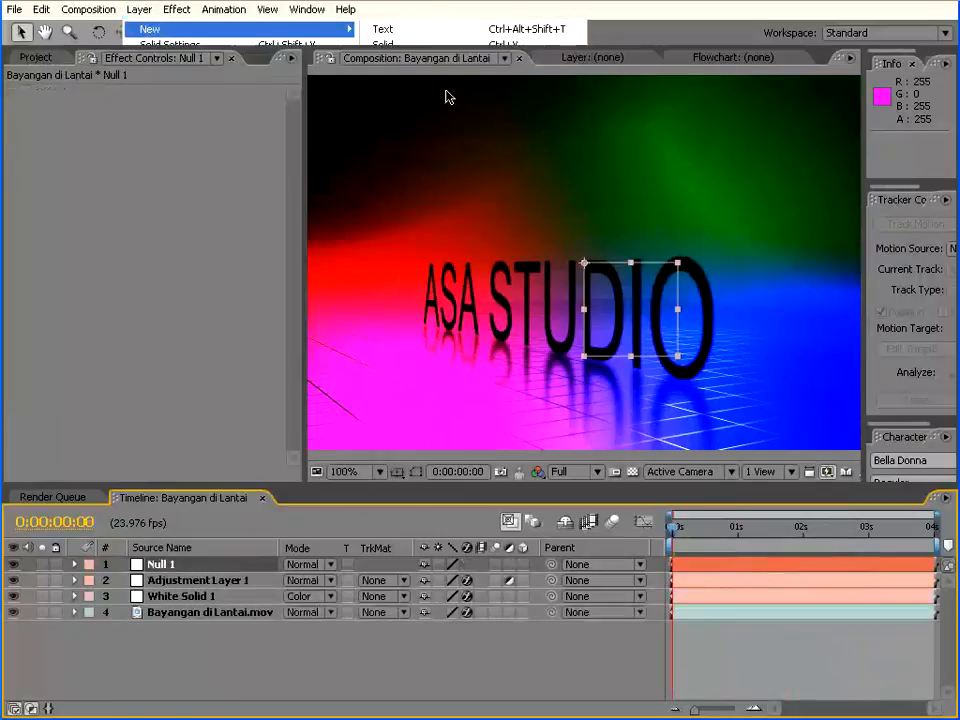
drag(715, 527, 741, 528)
click(149, 567)
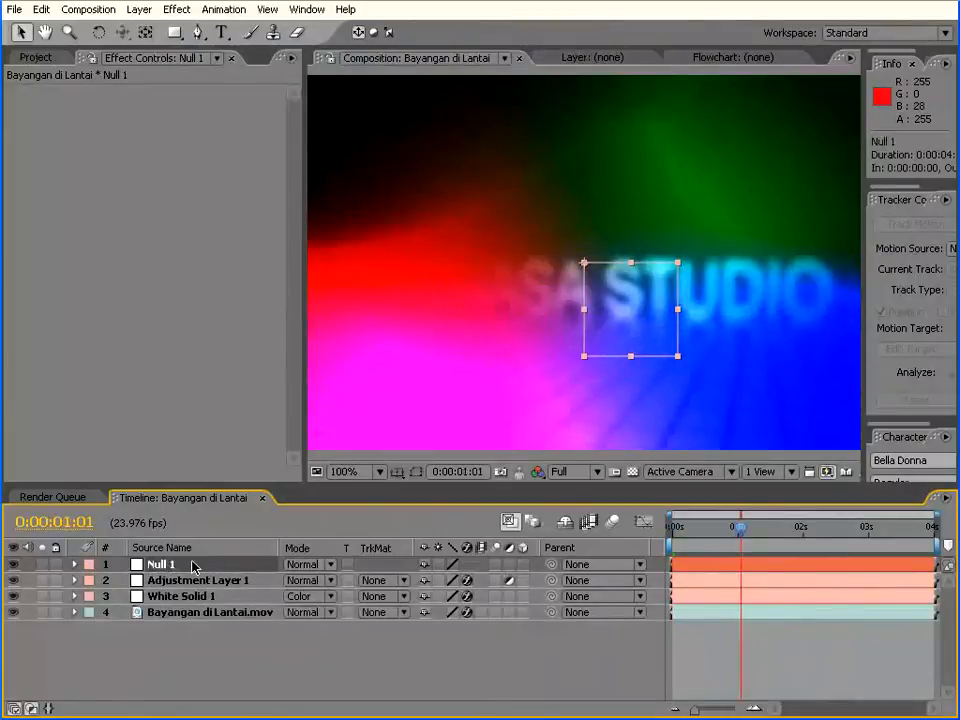
Add the expression wiggle(1,140) to Null 1's Position and scrub to 0:00:01:18 to check the motion.
click(74, 565)
click(91, 581)
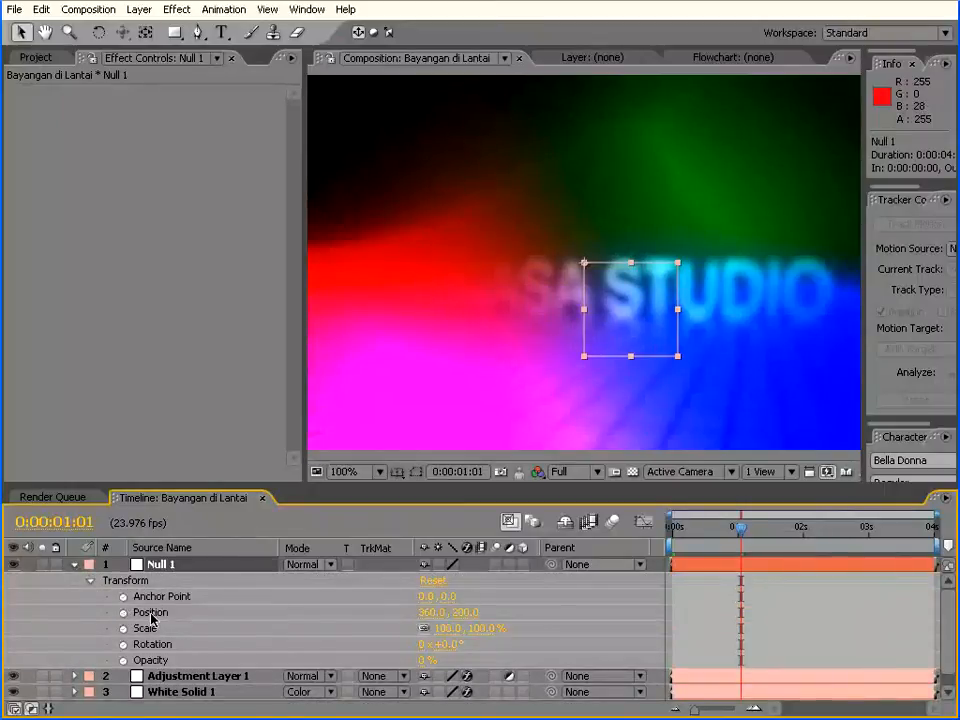
click(151, 613)
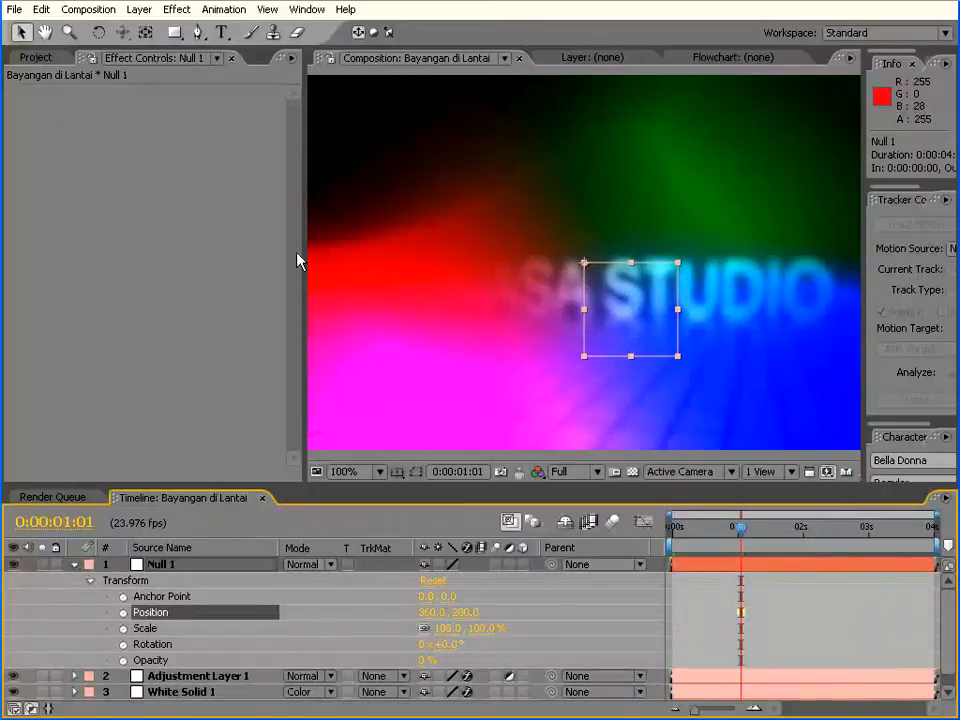
click(216, 12)
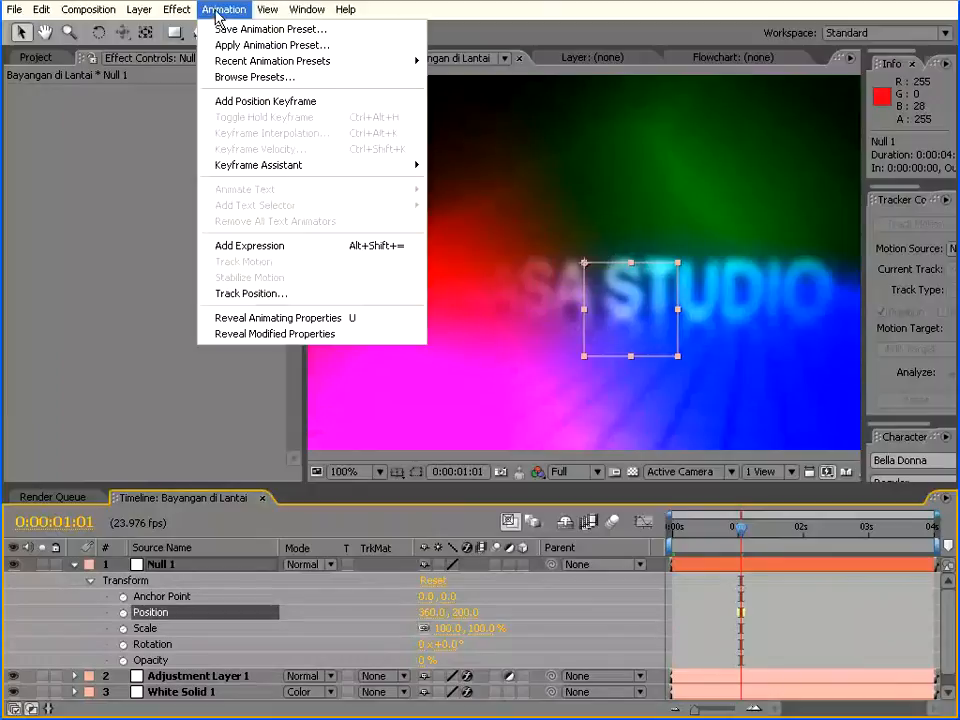
click(262, 245)
text(wiggle)
text(()
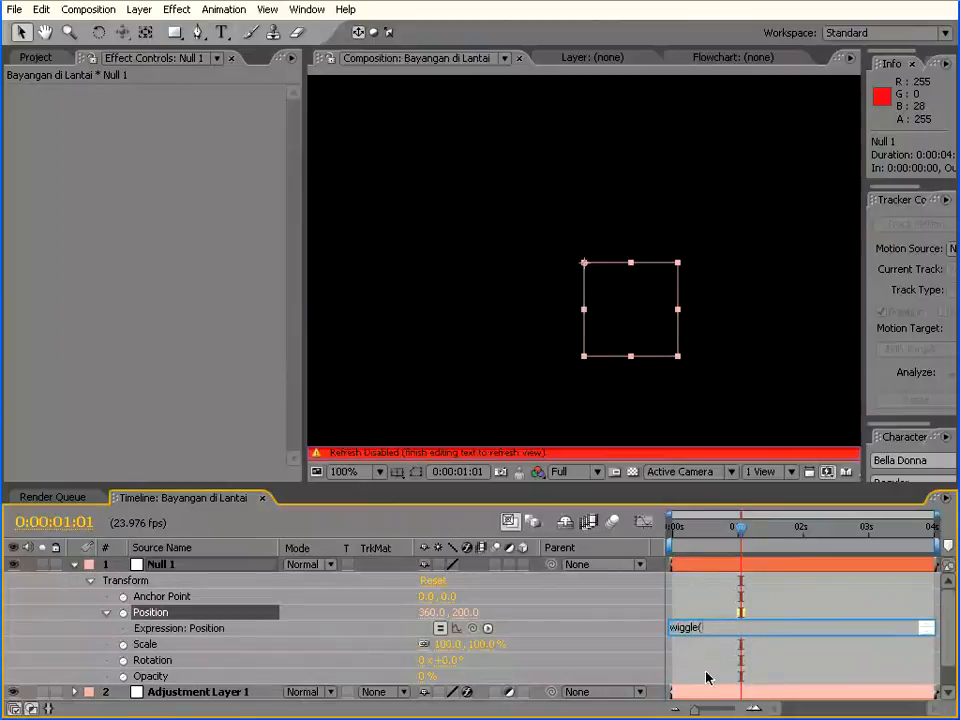
text(1,140)
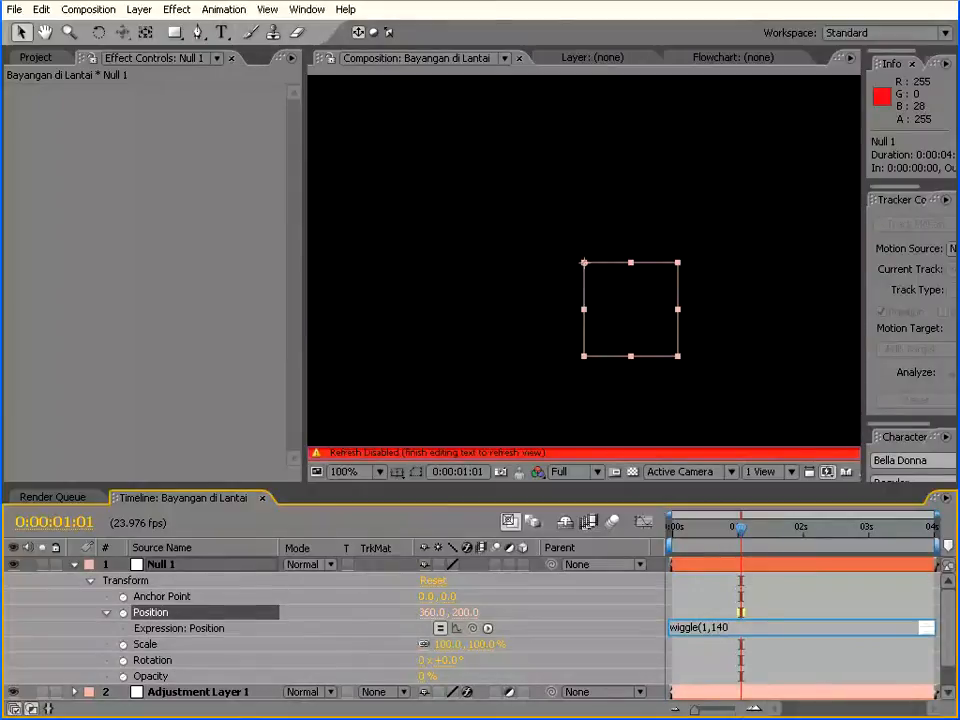
click(729, 669)
drag(729, 530, 787, 535)
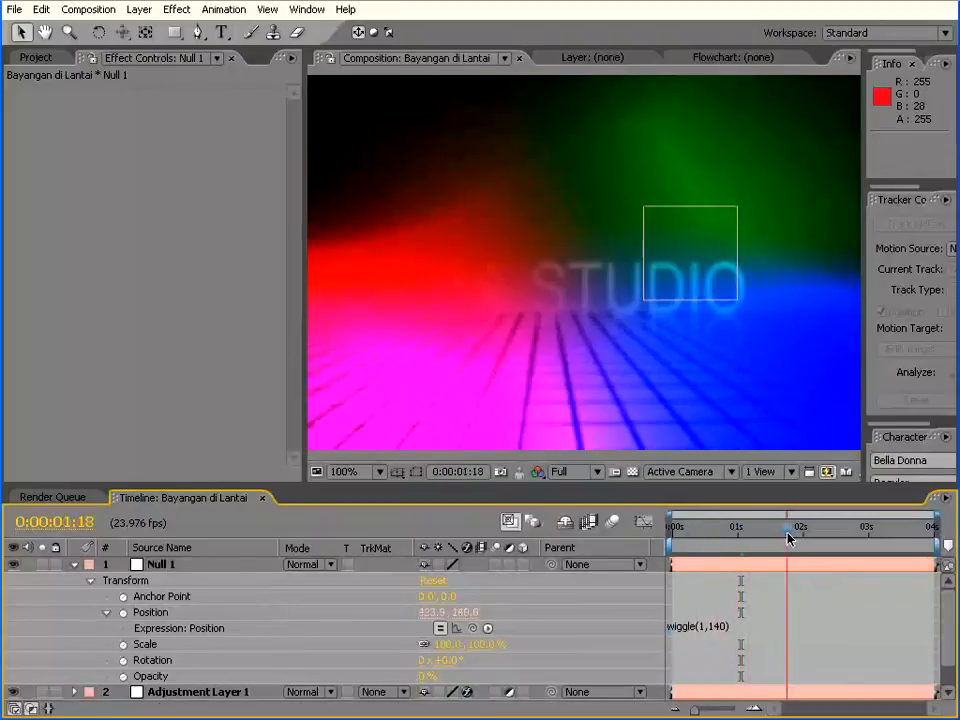
Enable the Offset effect on Adjustment Layer 1 and scrub through the composition to check it.
drag(320, 486, 310, 450)
click(209, 657)
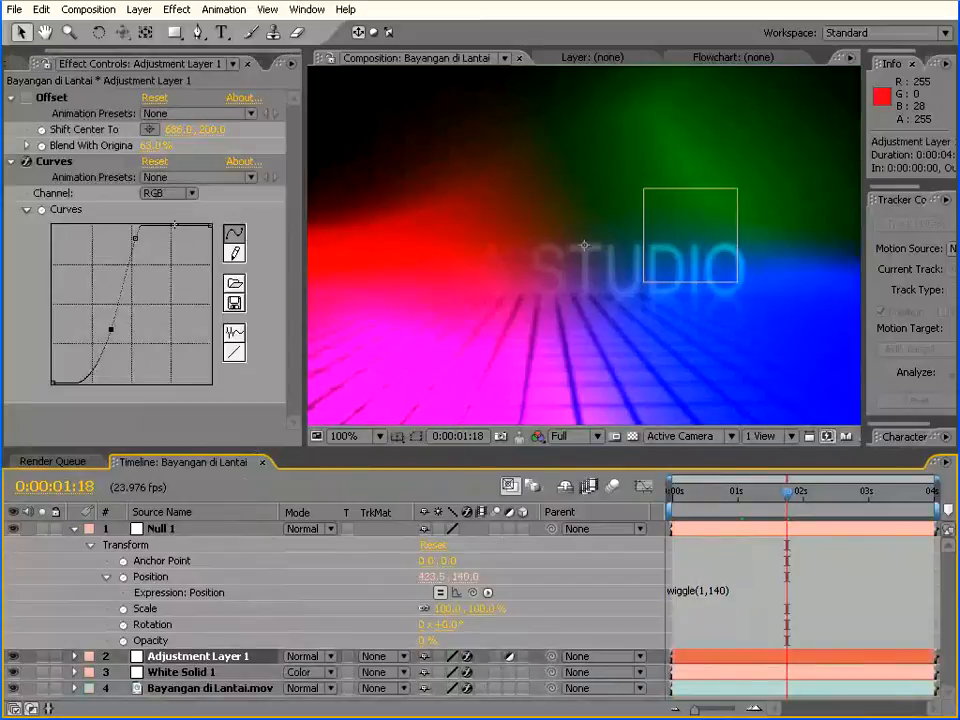
click(13, 97)
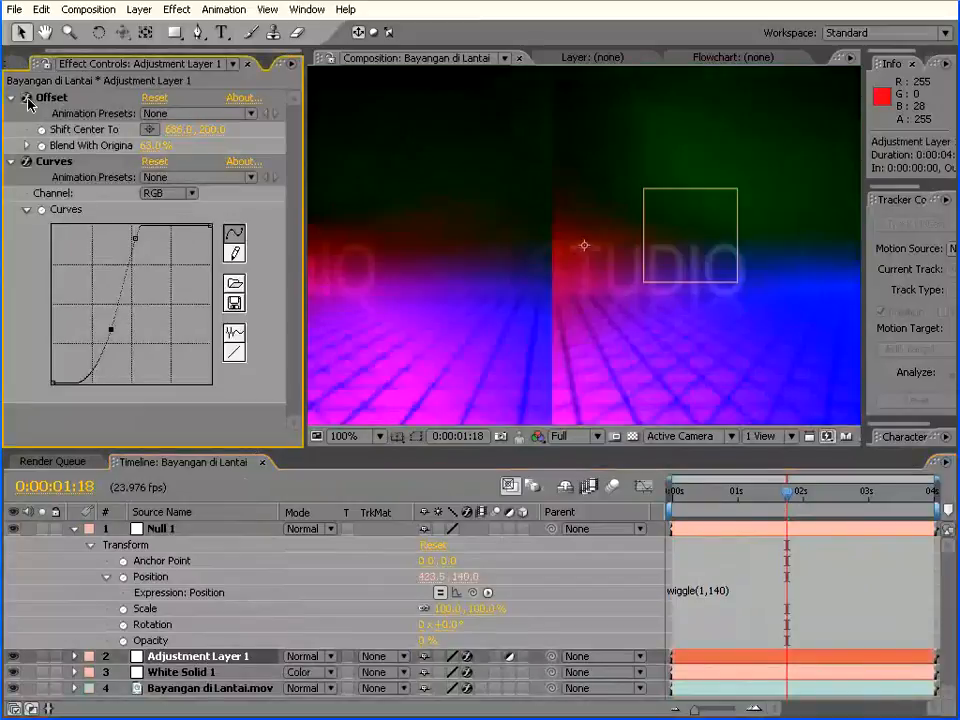
drag(790, 502, 876, 500)
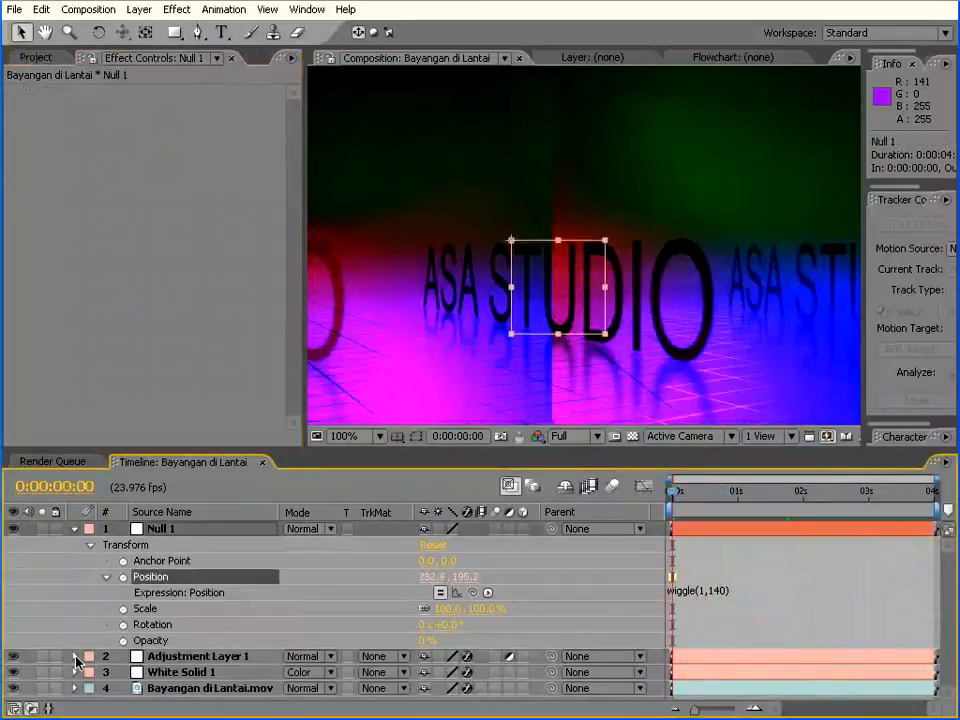
Add an expression to Adjustment Layer 1's Offset Shift Center To that links it to Null 1's Position.
click(74, 656)
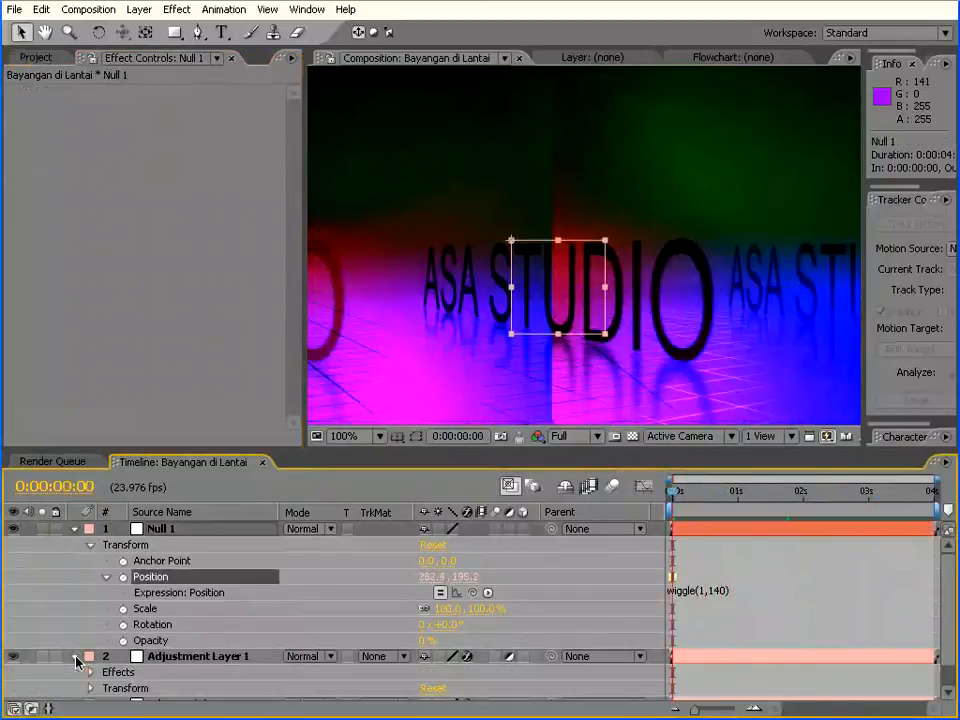
click(90, 672)
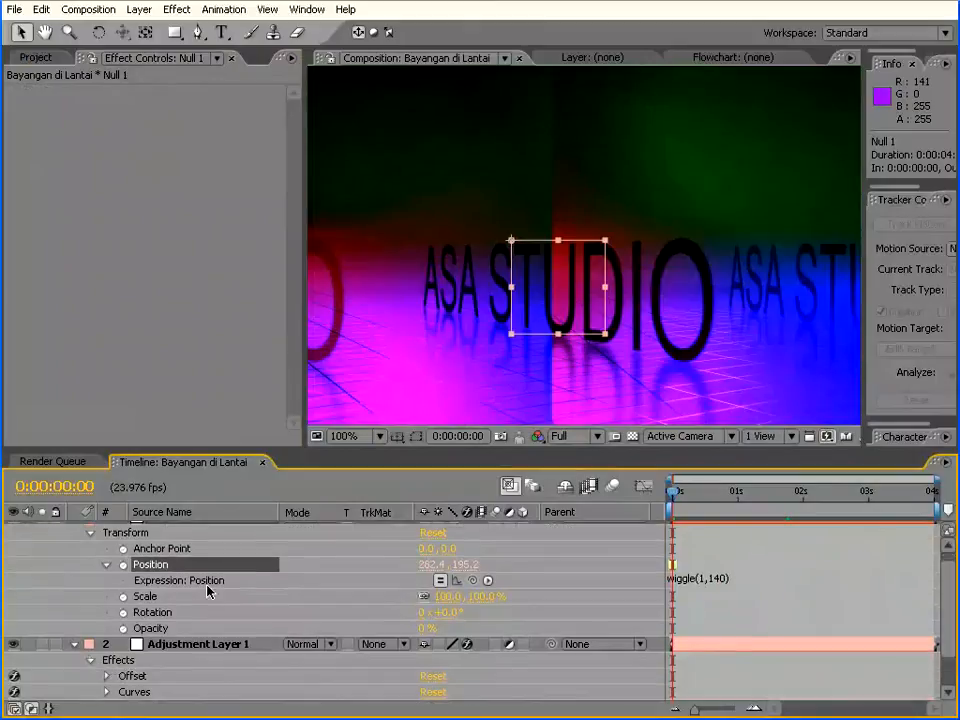
drag(245, 449, 255, 338)
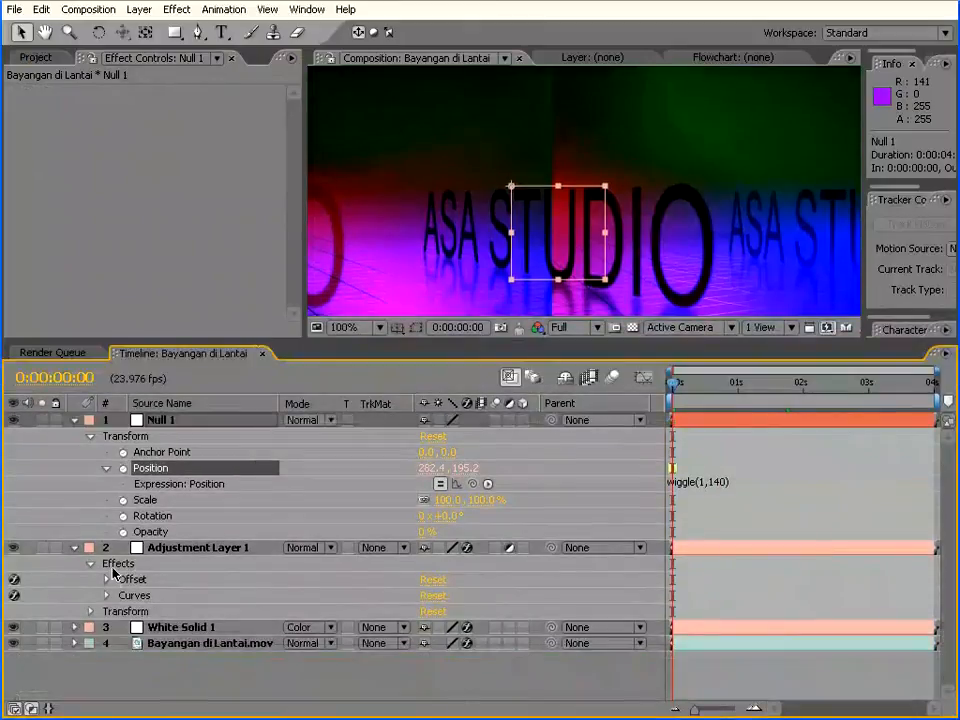
click(107, 580)
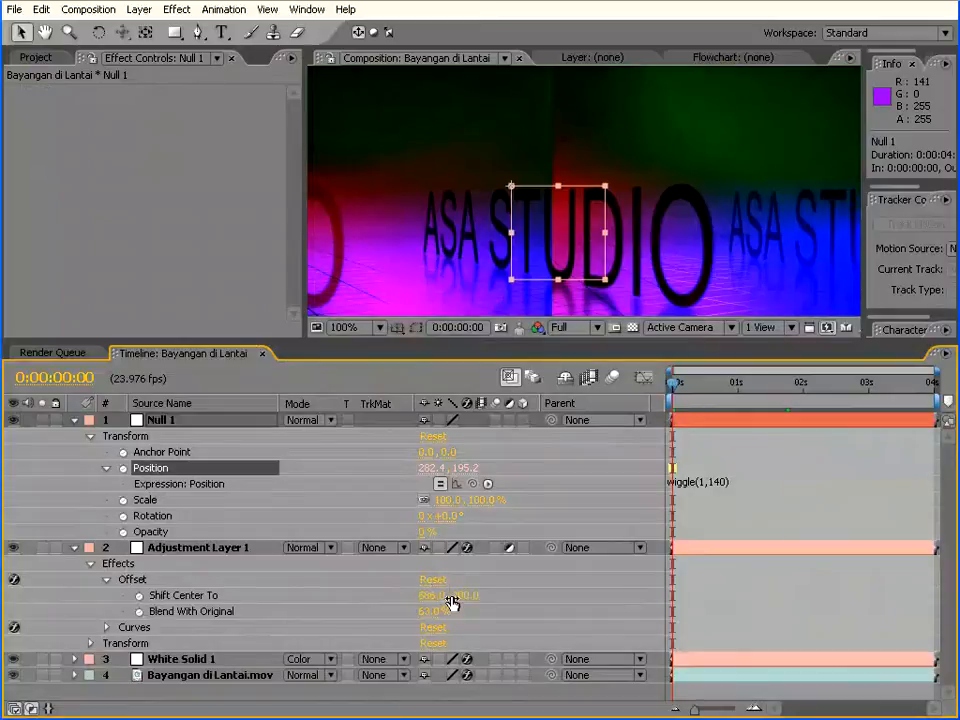
click(175, 598)
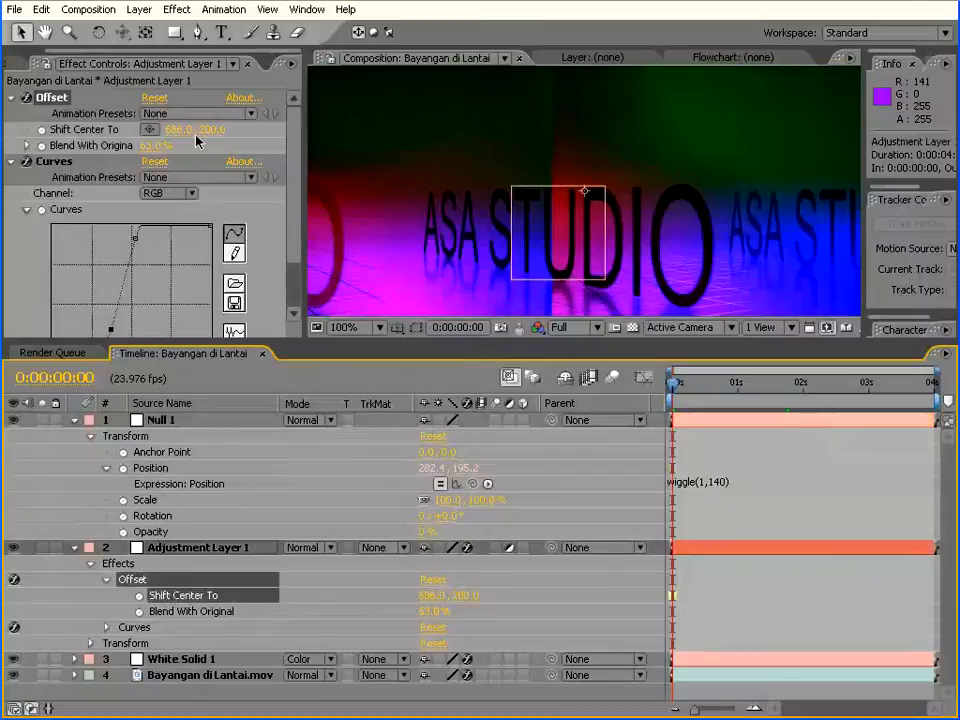
click(223, 9)
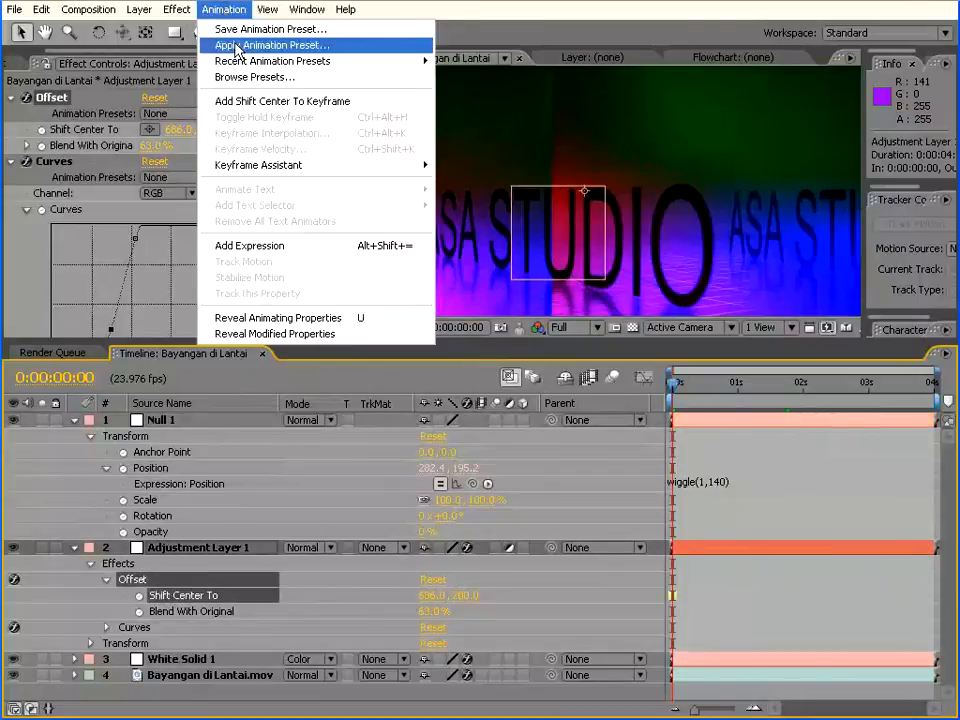
click(246, 246)
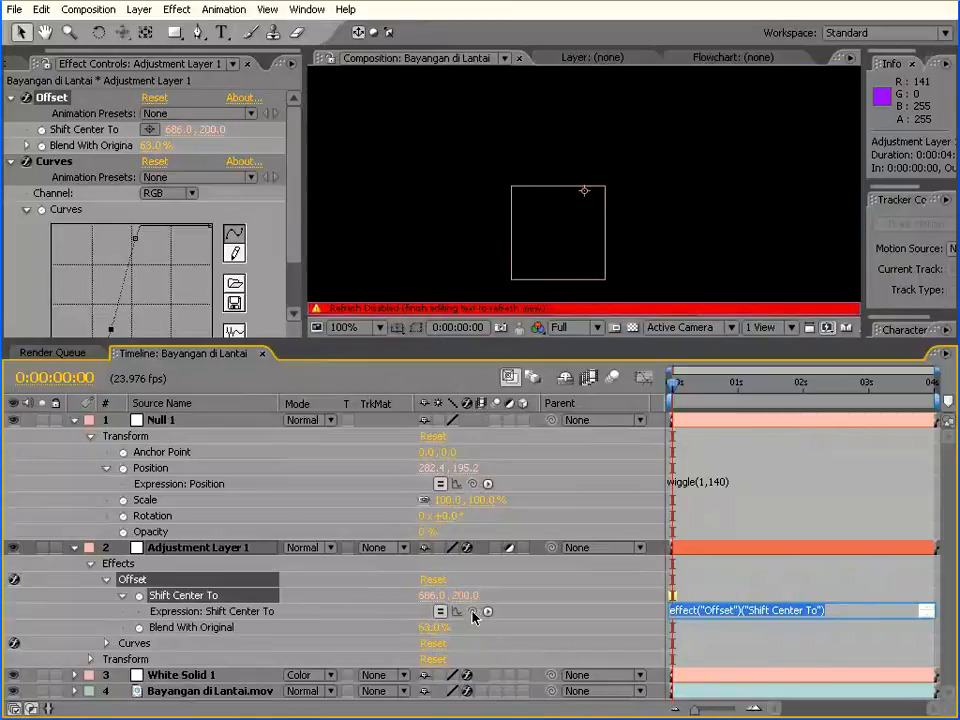
drag(475, 614, 143, 472)
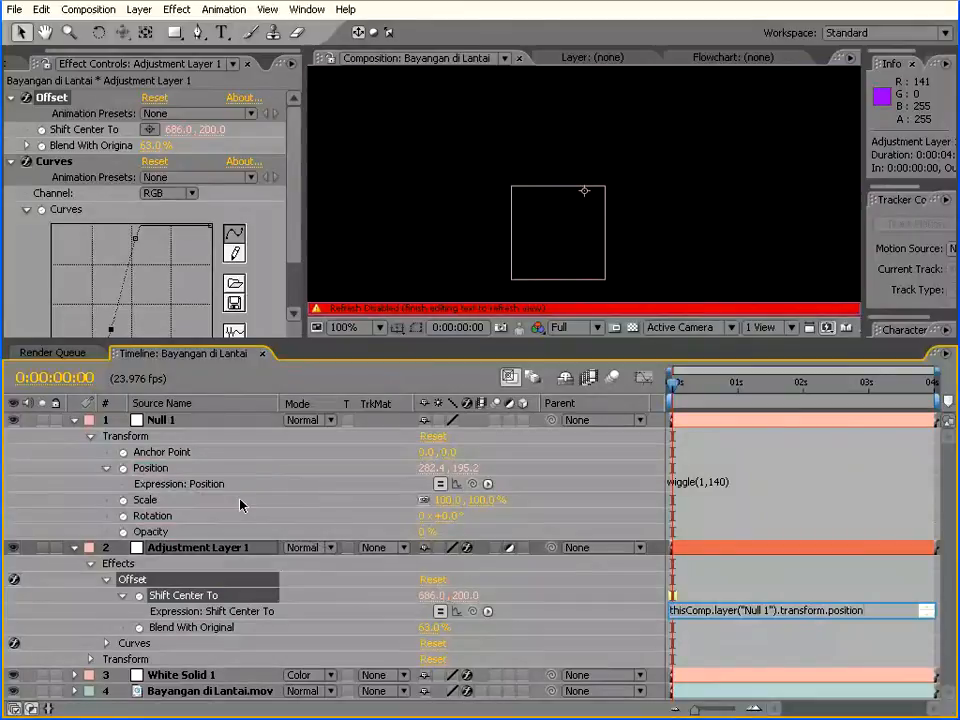
click(333, 519)
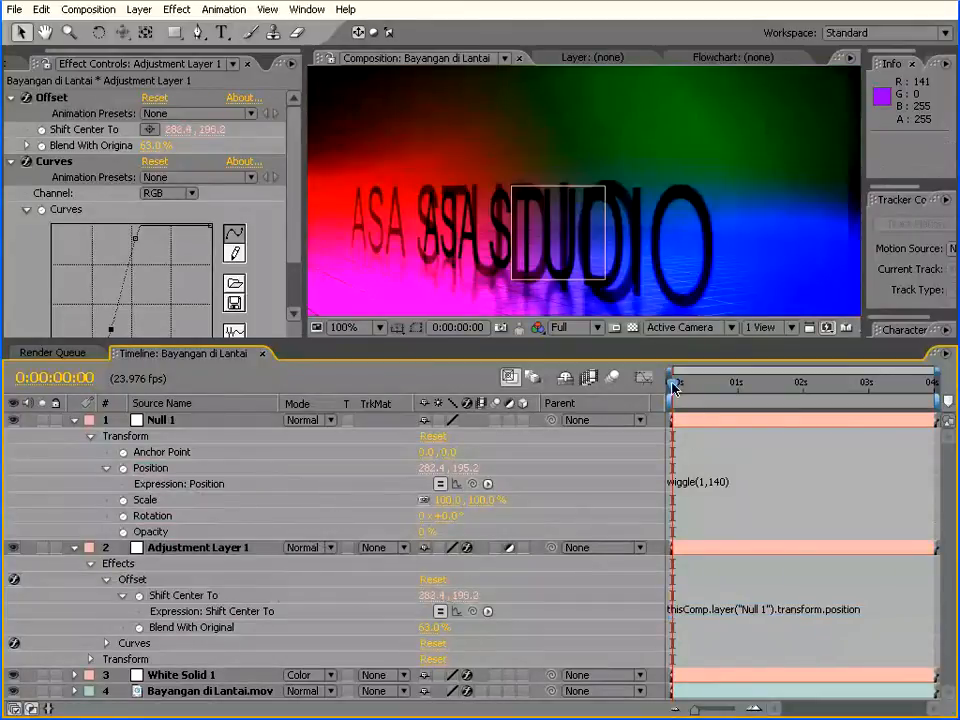
Scrub through the composition in an enlarged view to examine how the Offset effect follows Null 1, and return to the linked expressions.
drag(673, 388, 776, 388)
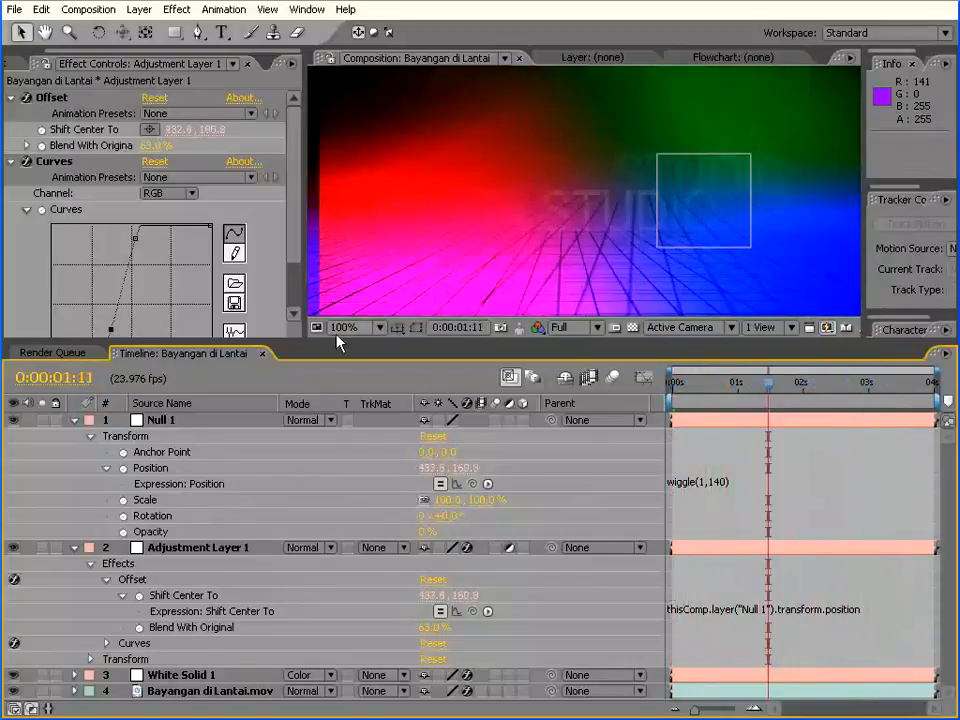
drag(303, 294, 283, 294)
drag(345, 339, 345, 519)
drag(282, 424, 166, 419)
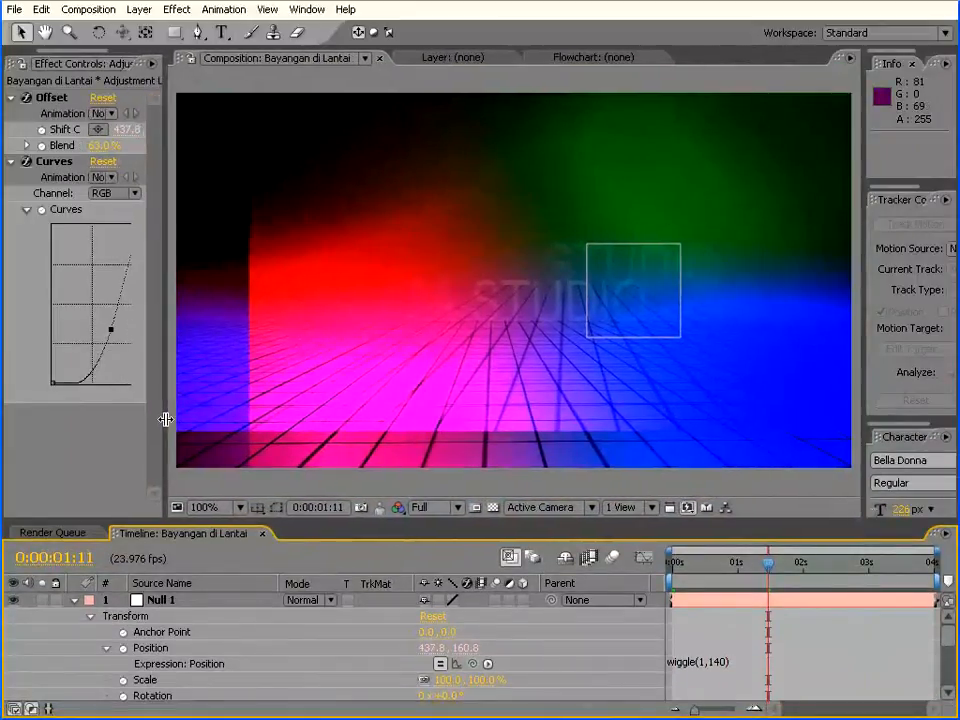
drag(407, 519, 407, 473)
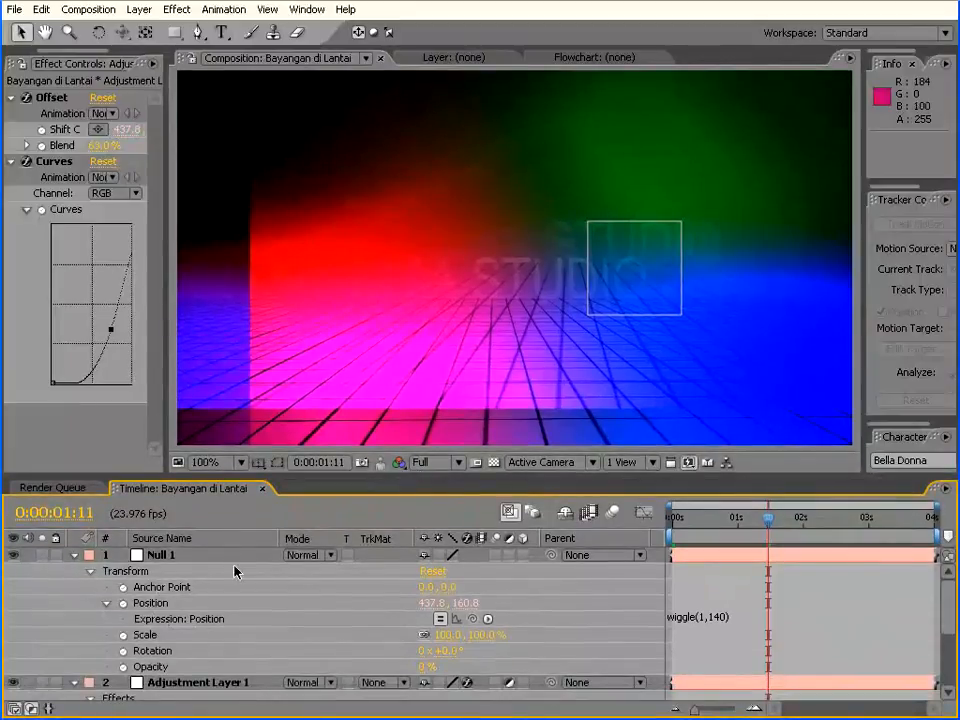
drag(167, 266, 176, 266)
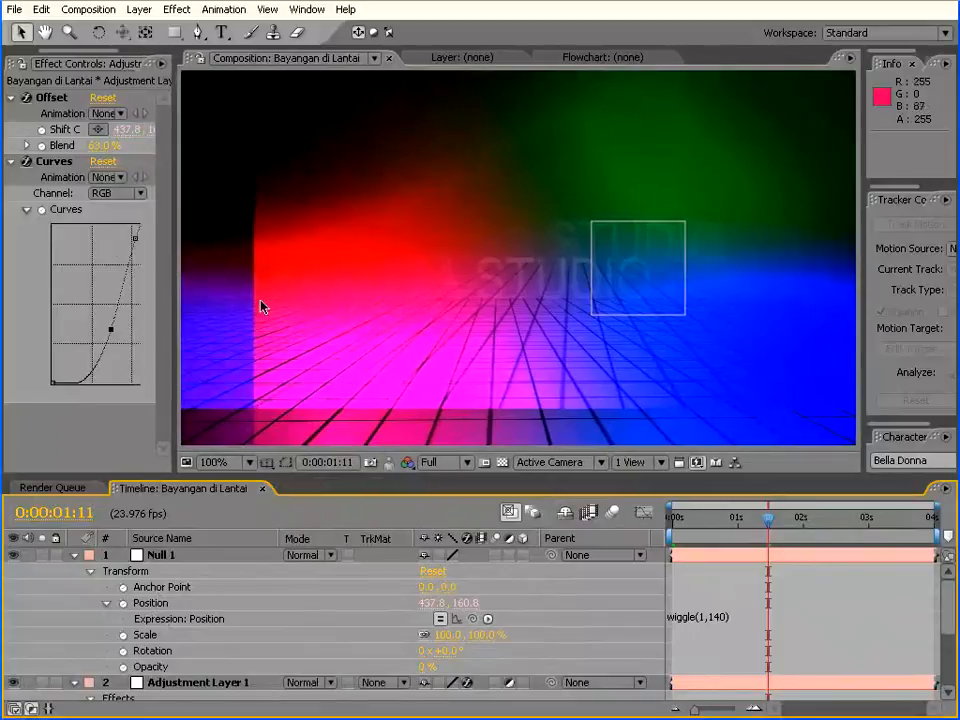
drag(461, 475, 460, 469)
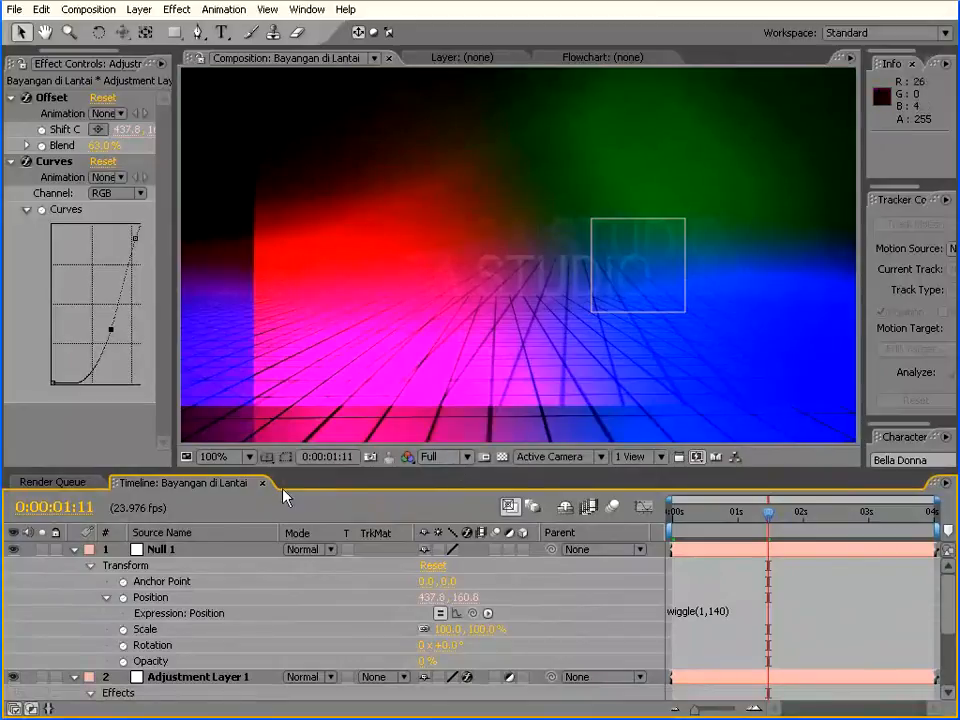
mouse_move(302, 467)
mouse_down()
mouse_move(305, 395)
mouse_move(302, 481)
mouse_move(302, 466)
mouse_up()
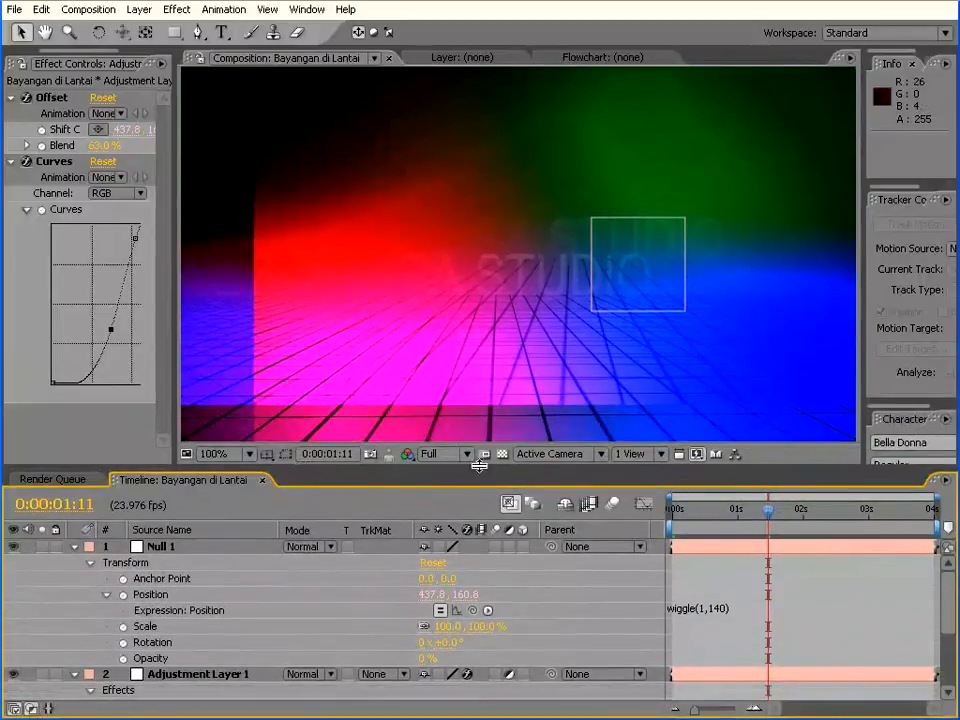
drag(772, 520, 415, 316)
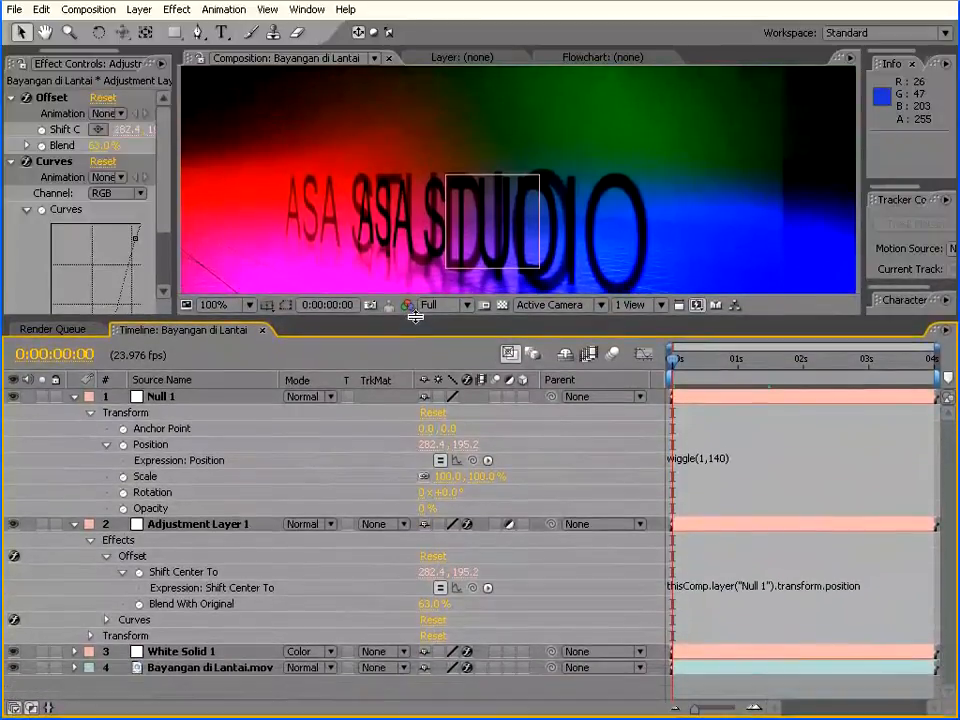
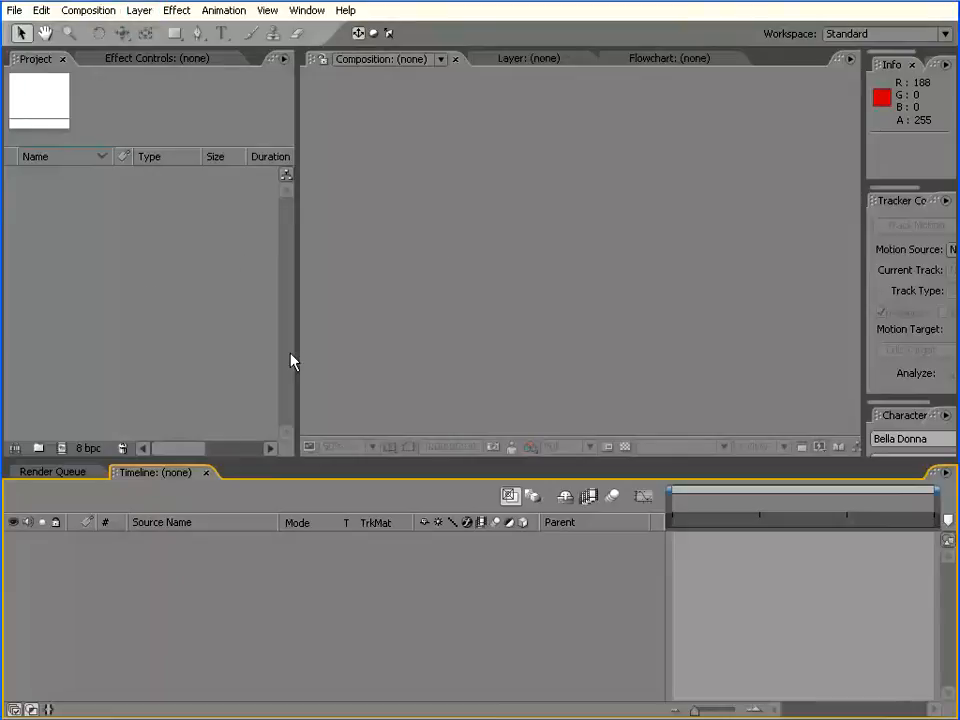
Create a composition named Comp 1 with the NTSC DV Widescreen/23.976 preset and a 0:00:12:00 duration.
drag(299, 354, 273, 350)
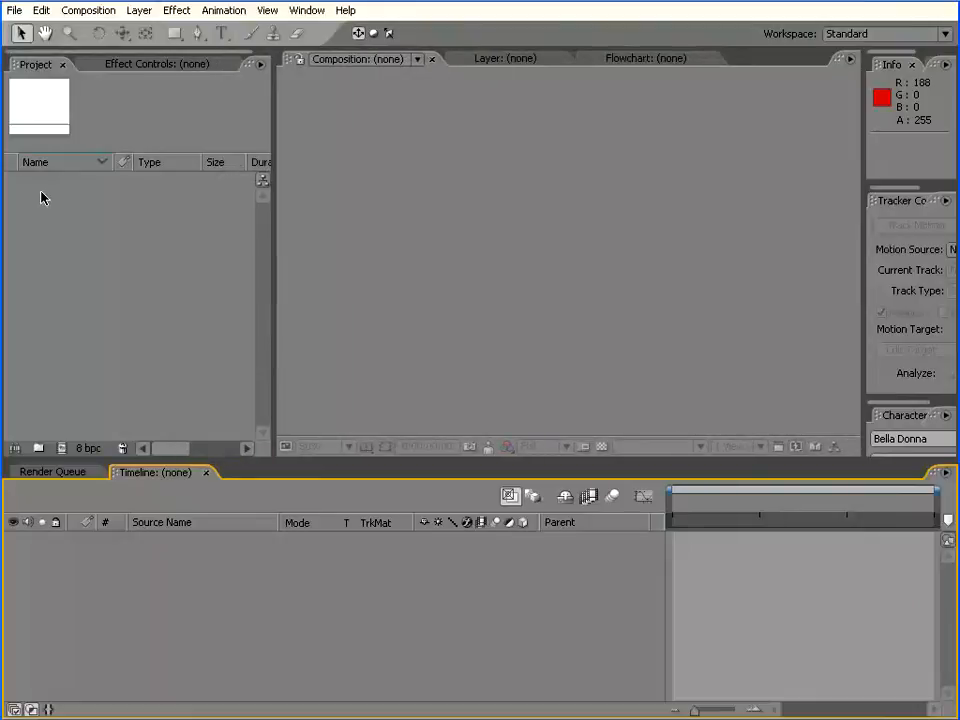
right_click(42, 197)
click(72, 208)
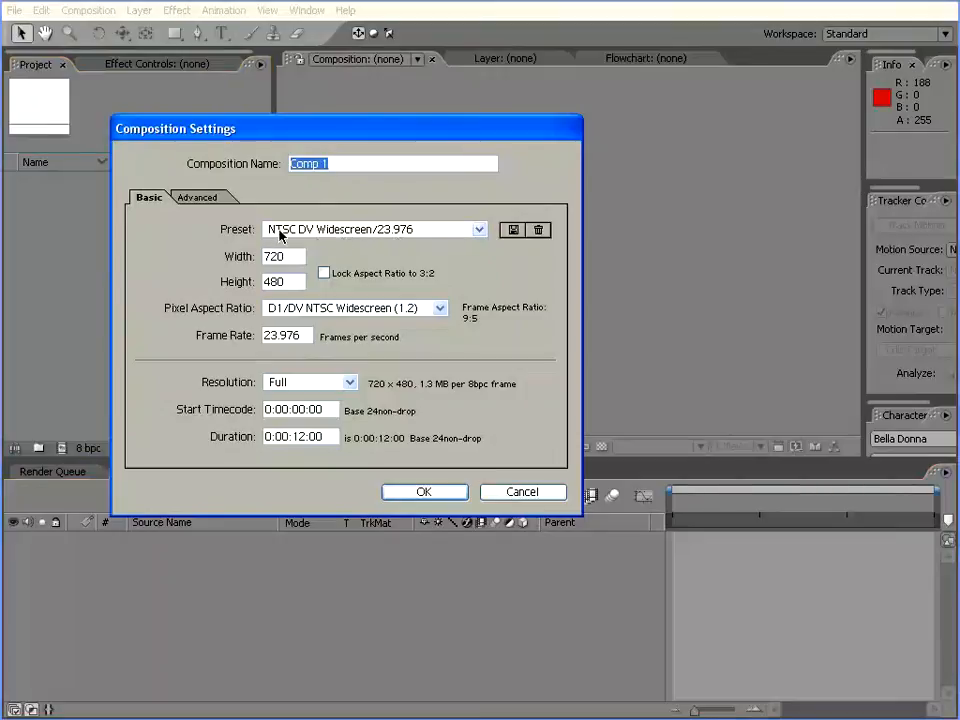
click(426, 494)
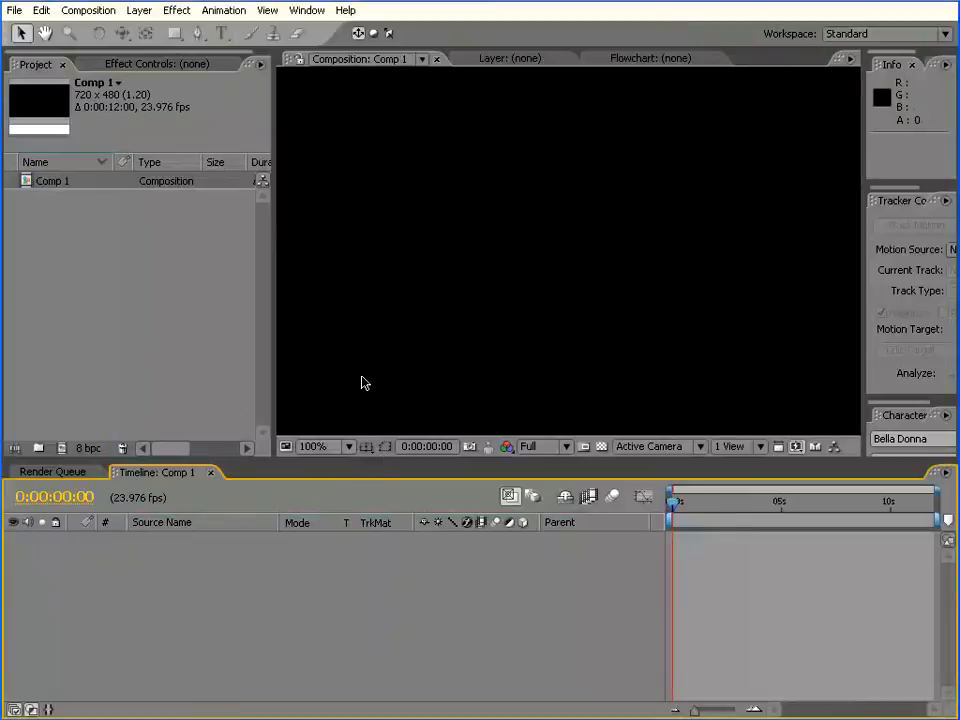
Add a solid layer in royal blue (5384FF) to Comp 1.
click(143, 12)
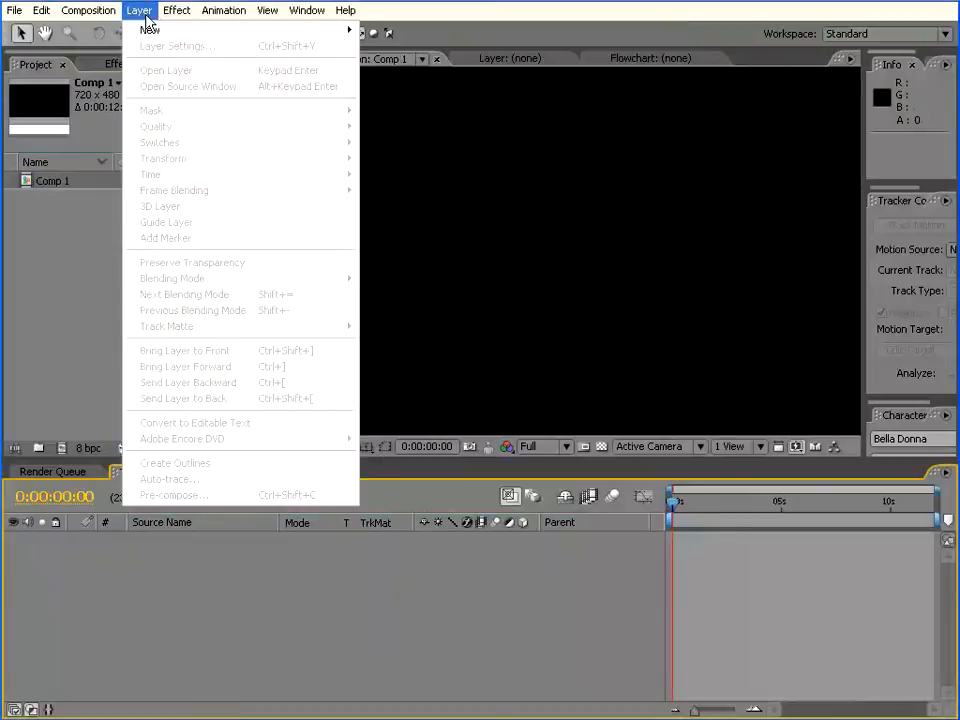
mouse_move(193, 39)
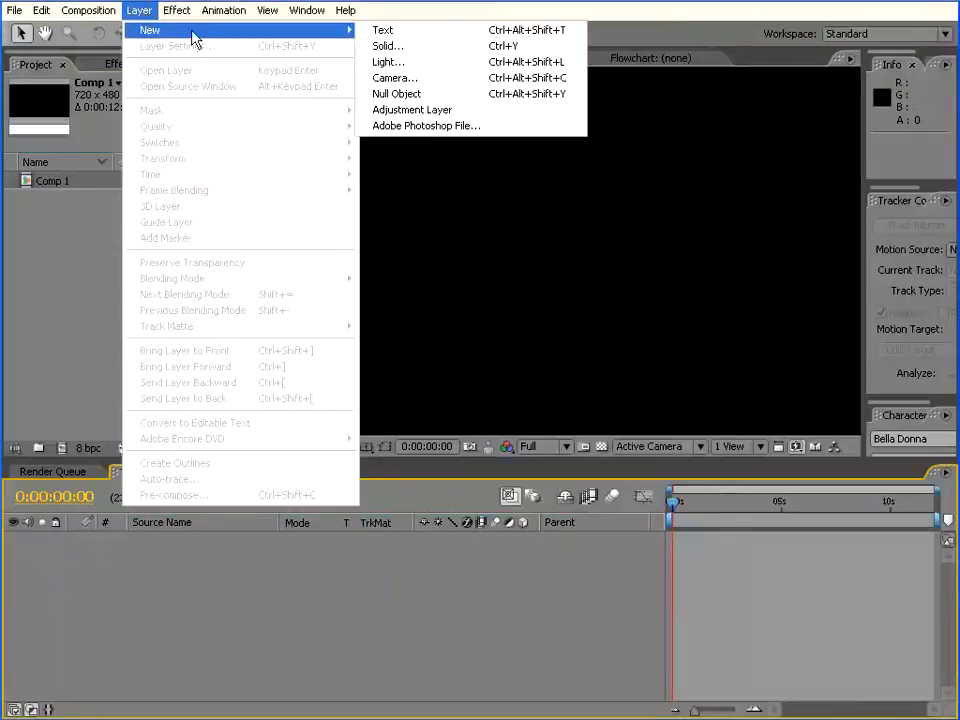
click(403, 47)
click(385, 449)
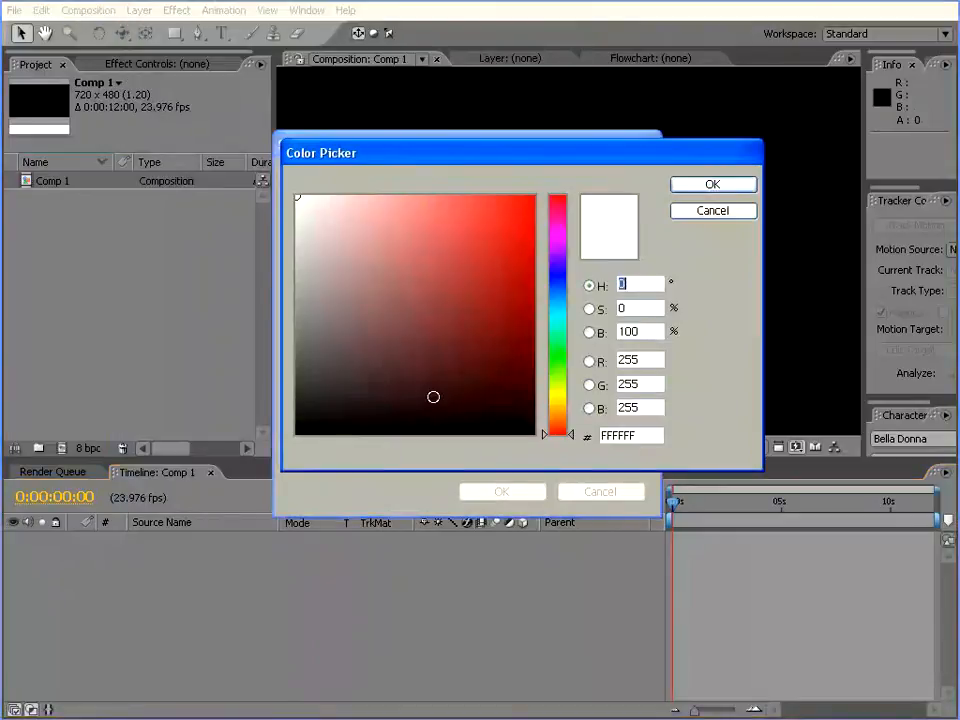
drag(556, 316, 556, 286)
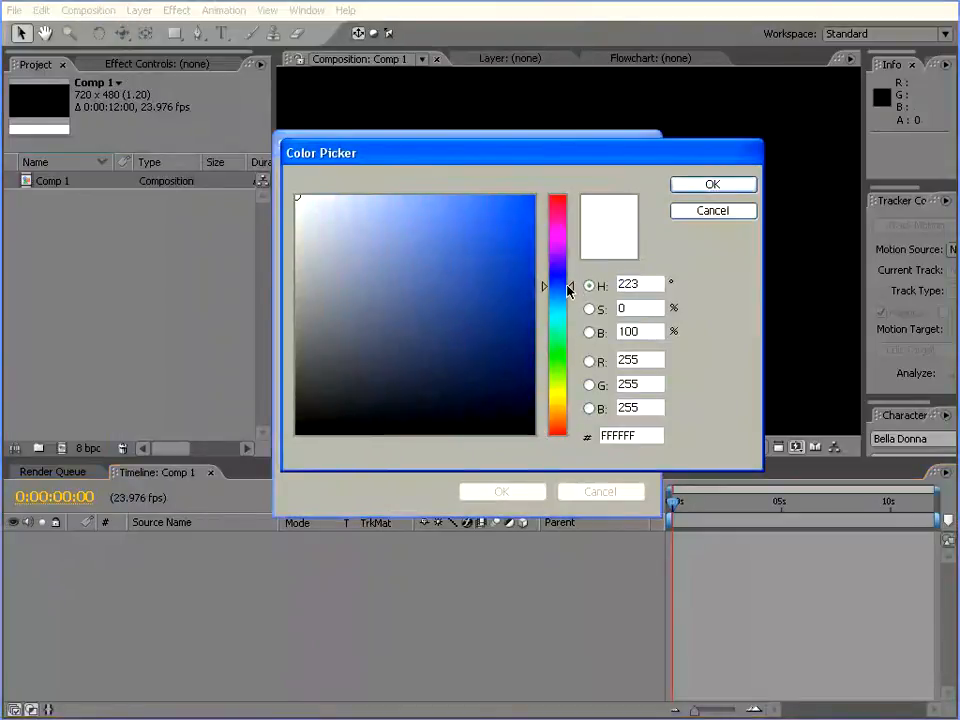
click(448, 195)
drag(448, 184, 456, 184)
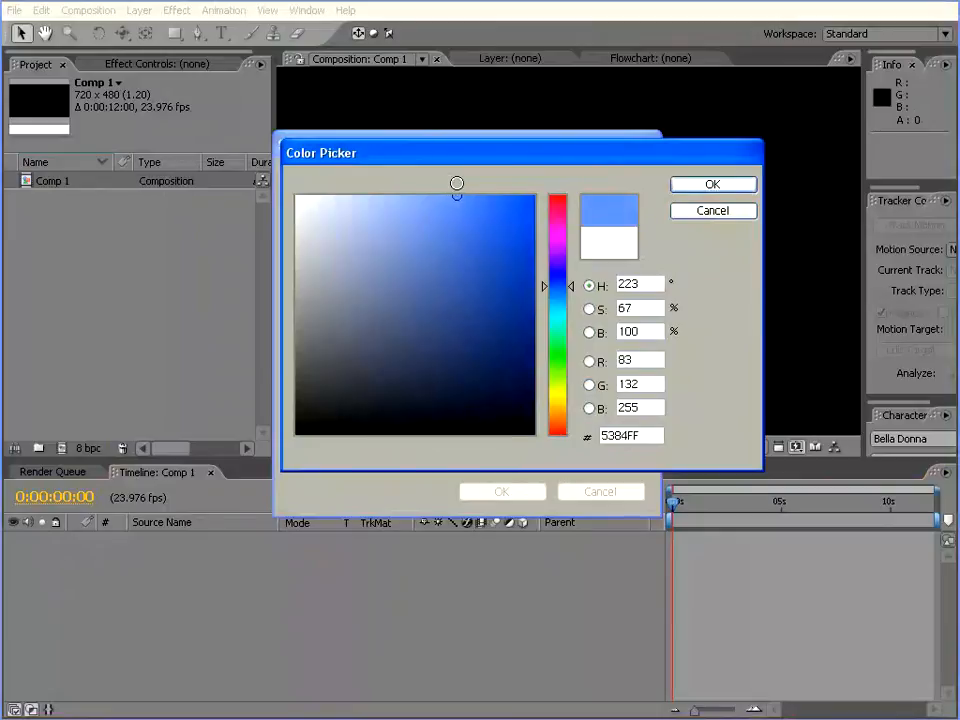
click(712, 184)
click(512, 492)
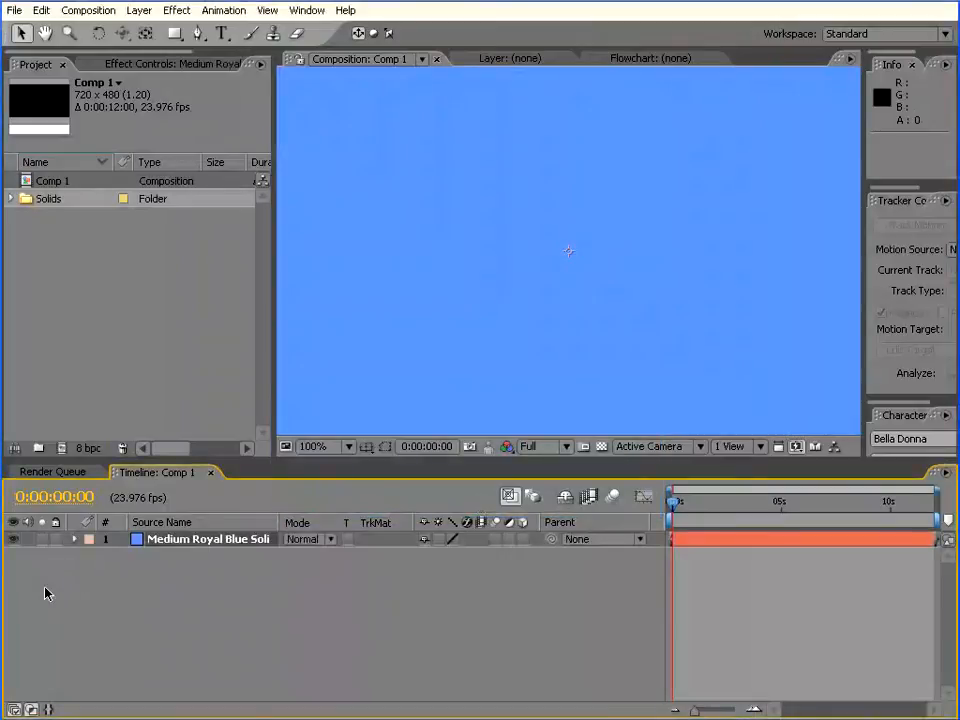
Make the blue solid a 3D layer and rotate its orientation 90° about the Y axis.
click(522, 539)
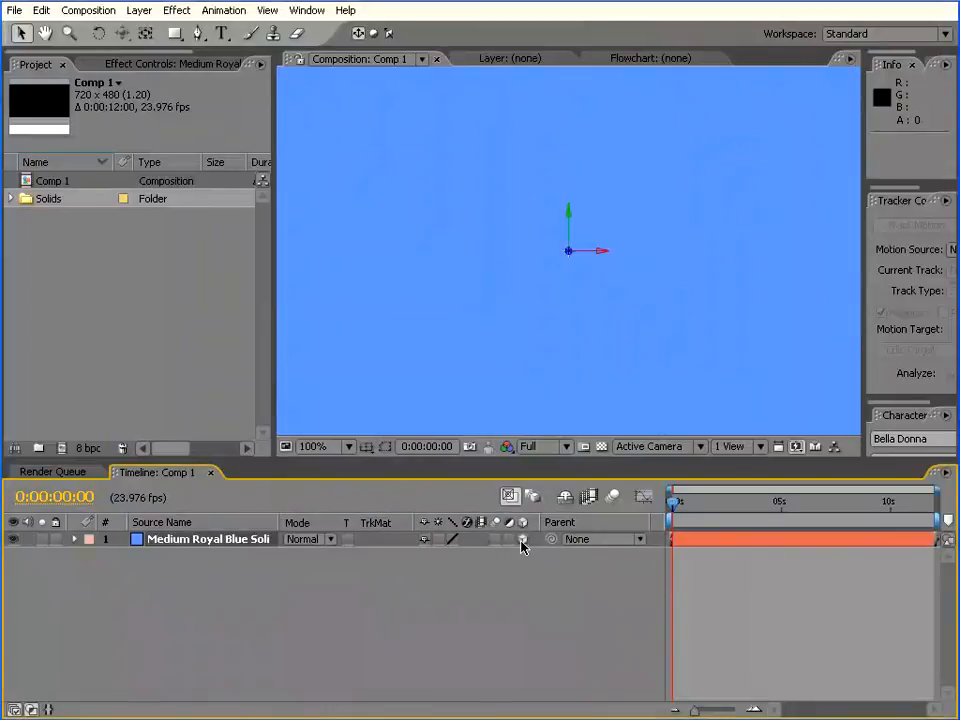
click(100, 35)
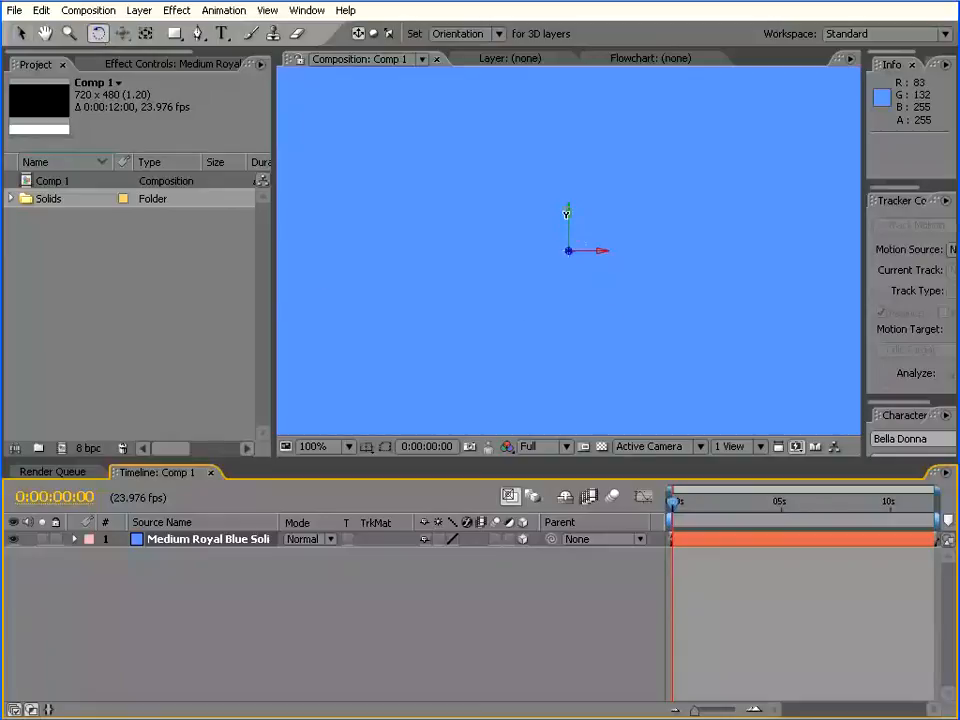
drag(567, 214, 632, 209)
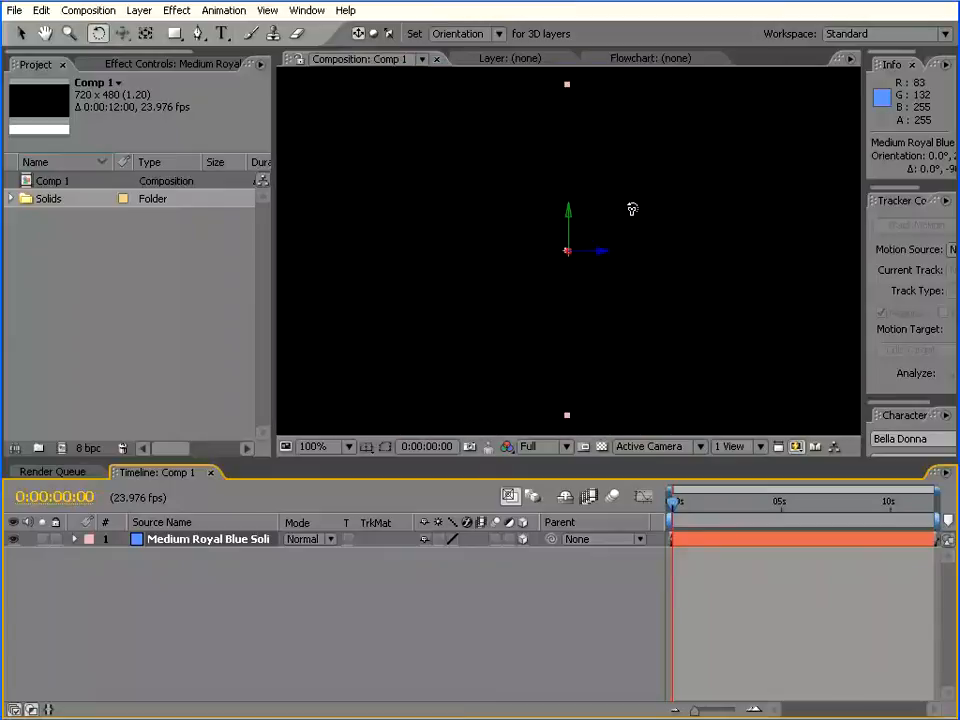
click(632, 209)
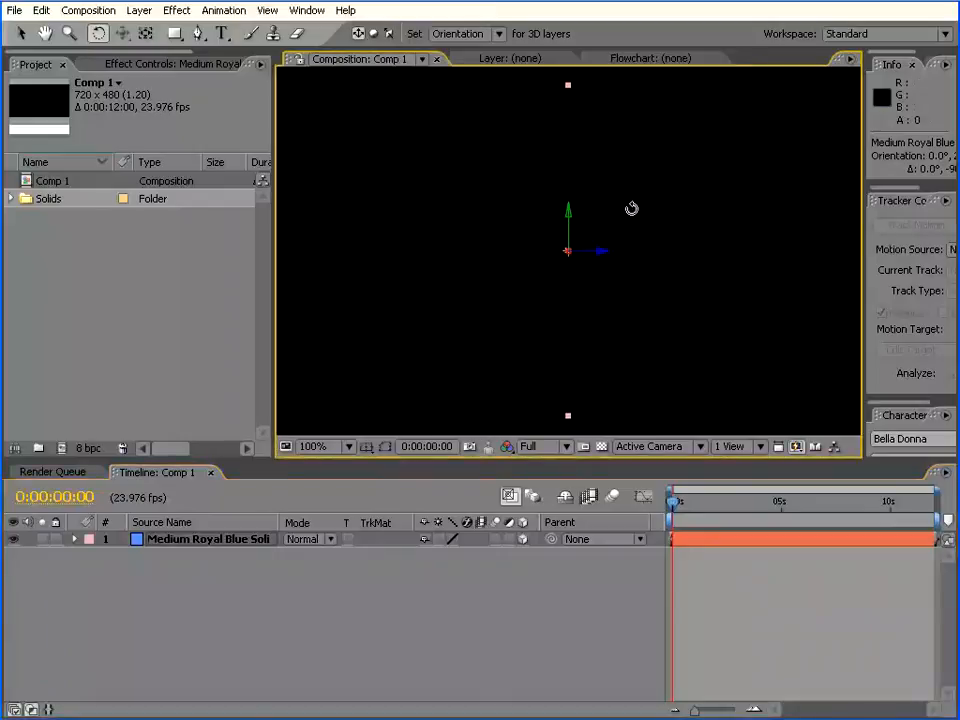
Move the rotated solid to the left side as a wall, and duplicate it to form the right wall, offset about 405 px.
click(21, 32)
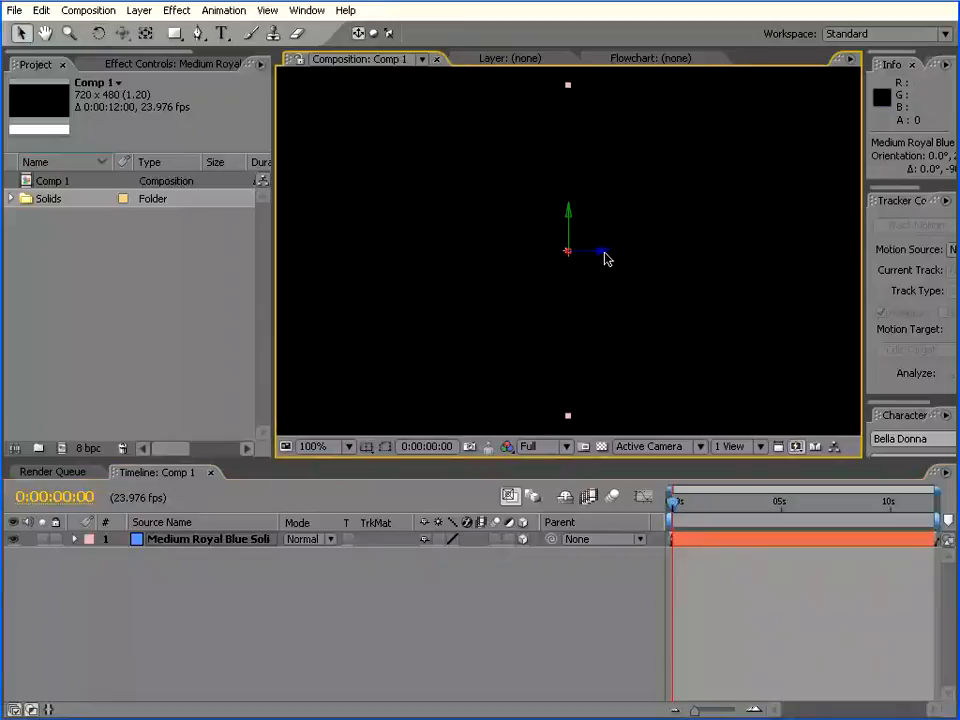
drag(602, 251, 415, 251)
click(183, 541)
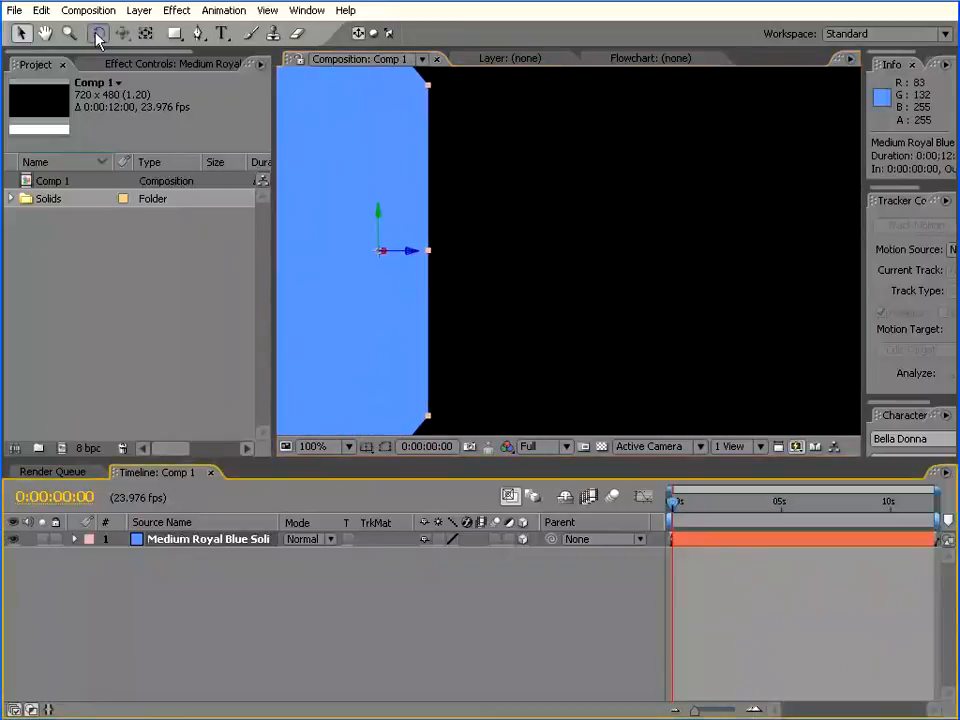
click(43, 14)
click(45, 174)
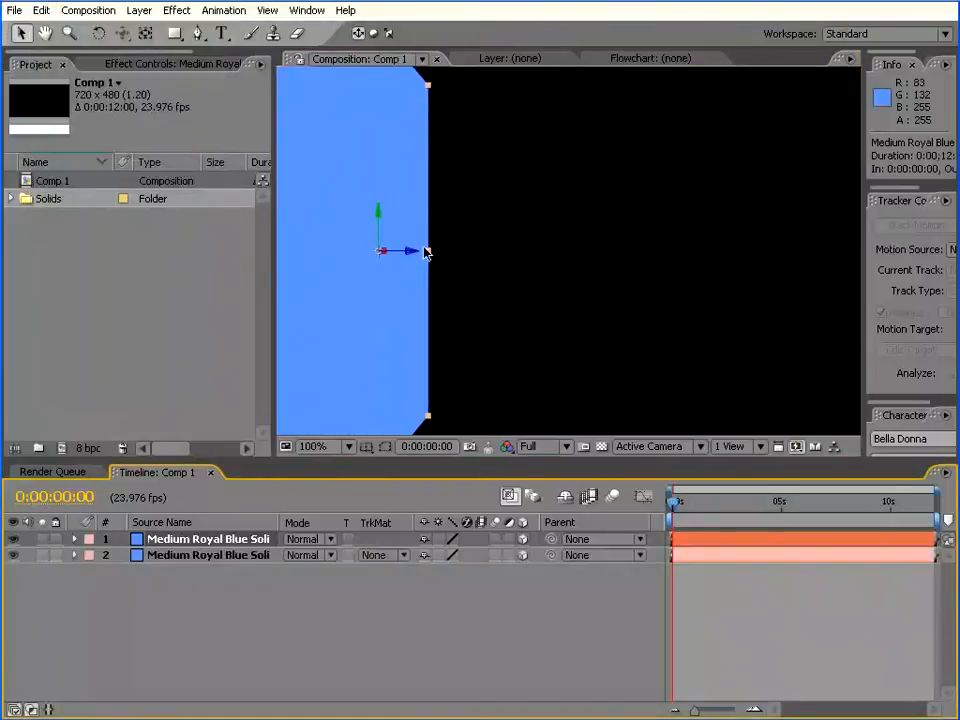
drag(415, 257, 793, 257)
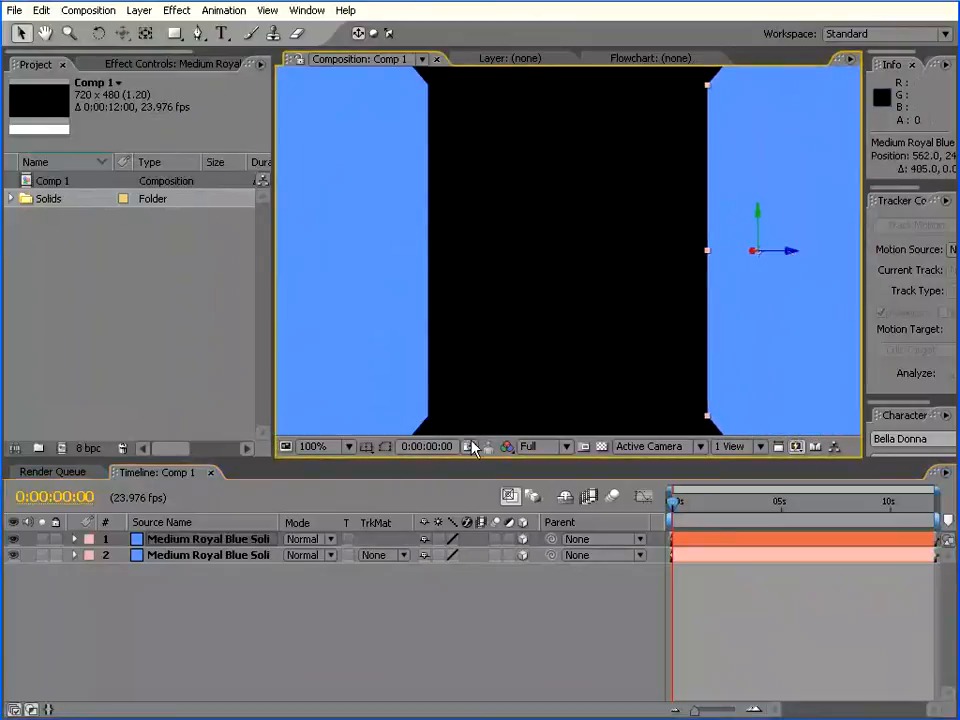
Enlarge the composition view and move both side walls outward about 29 px each to the frame's edges.
drag(482, 456, 484, 568)
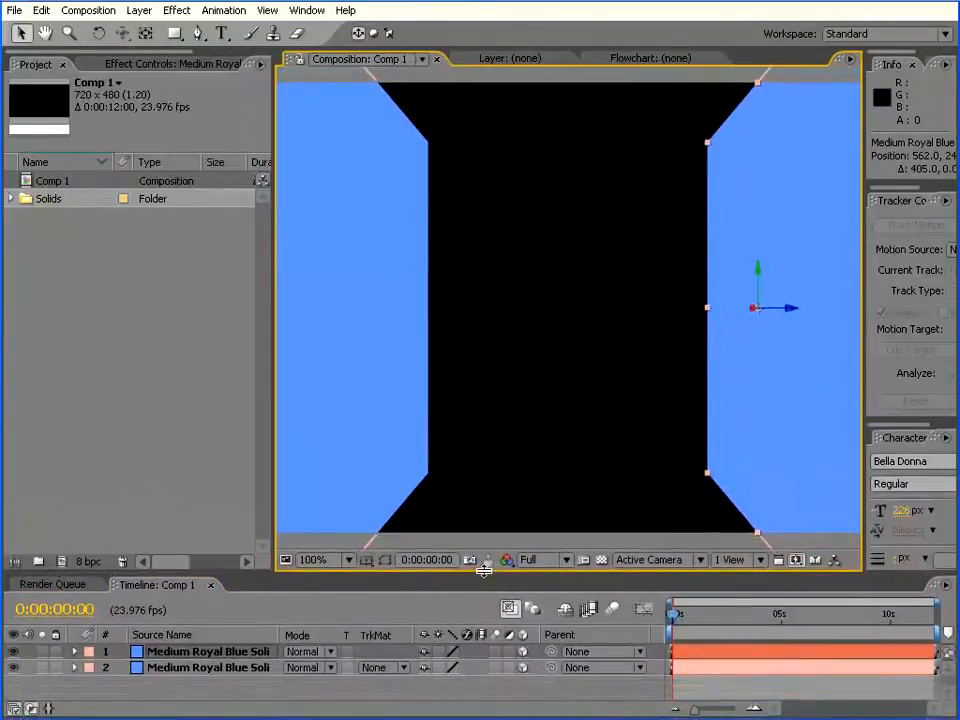
drag(274, 410, 131, 386)
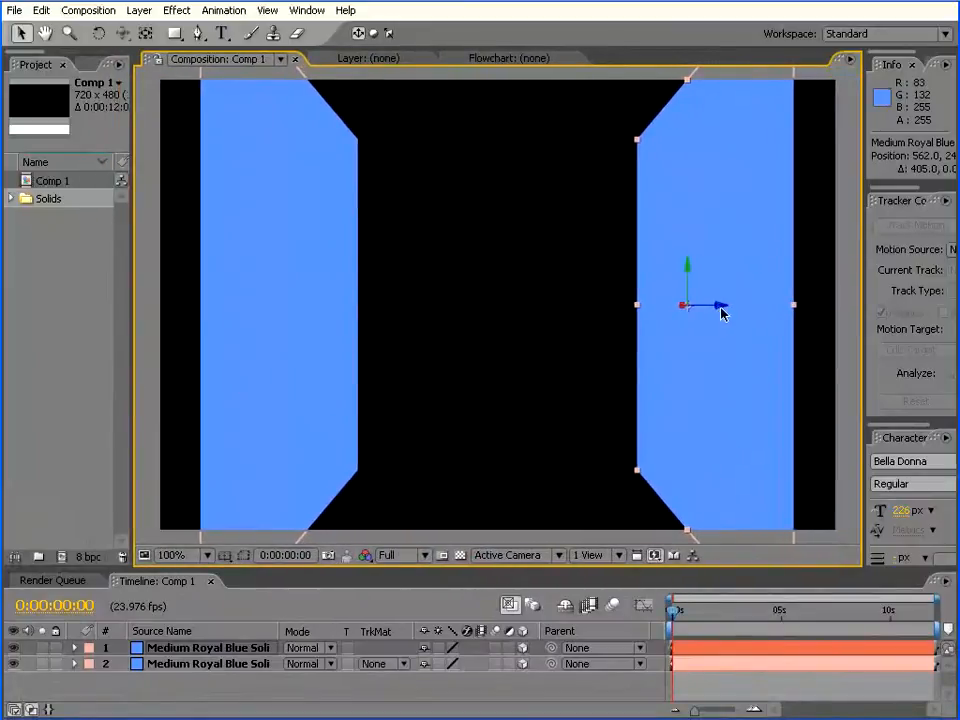
drag(725, 313, 754, 313)
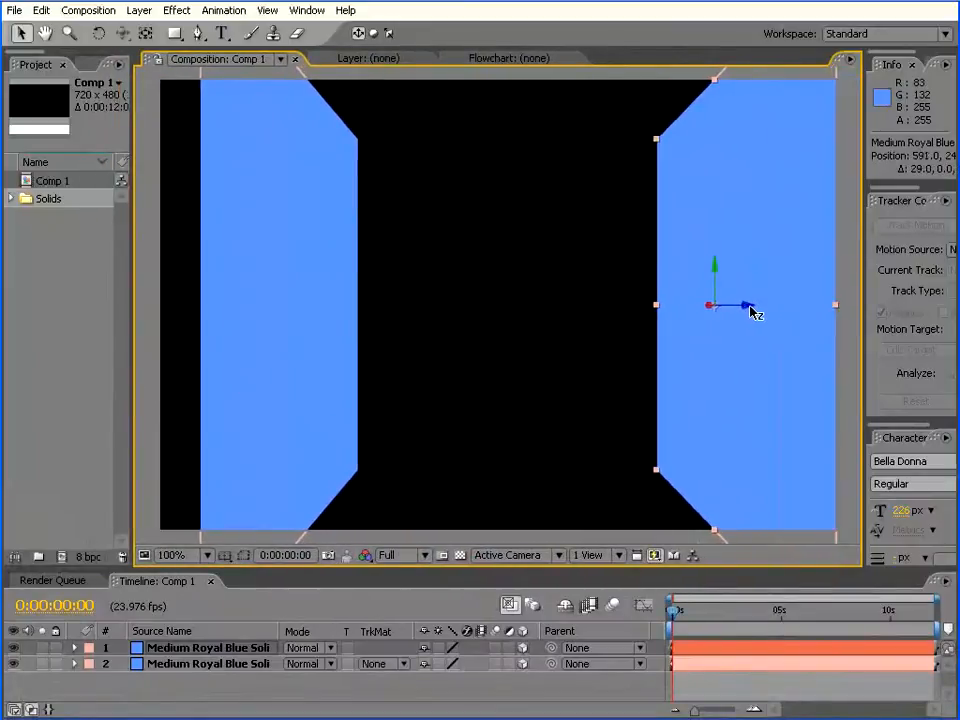
click(279, 316)
drag(346, 307, 317, 311)
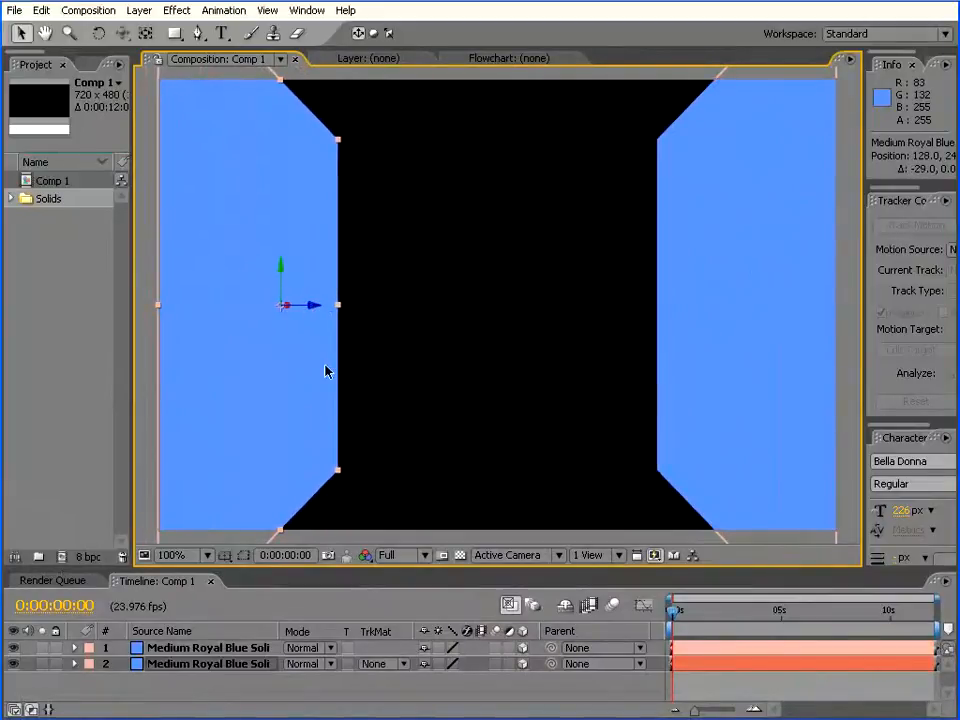
Duplicate the right wall solid and rotate the copy by -90° about the X axis.
click(197, 650)
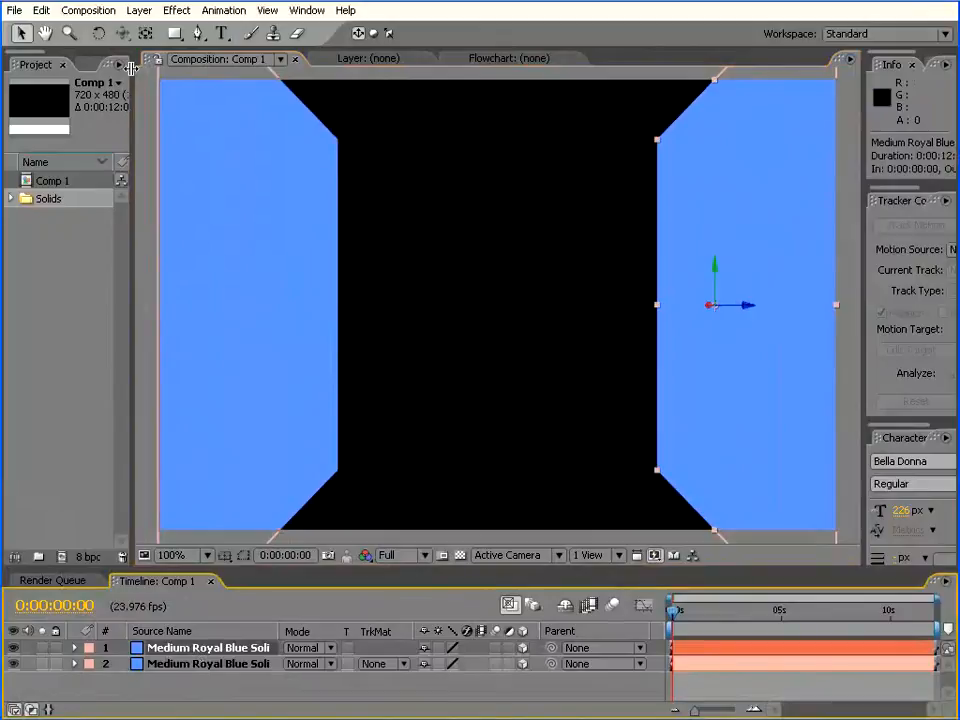
click(41, 10)
click(52, 174)
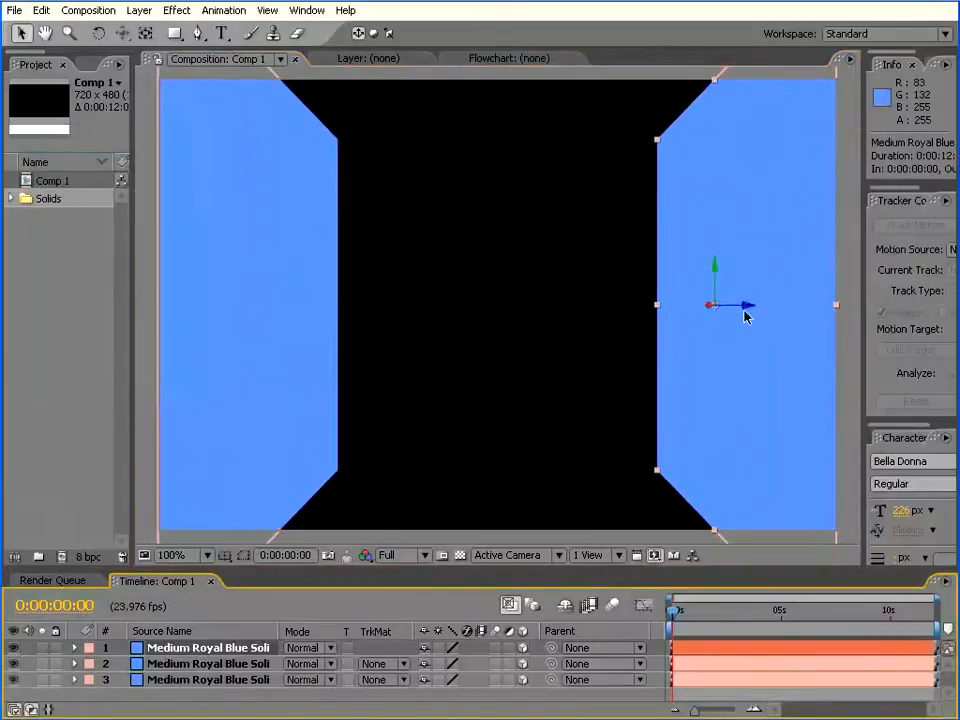
click(98, 34)
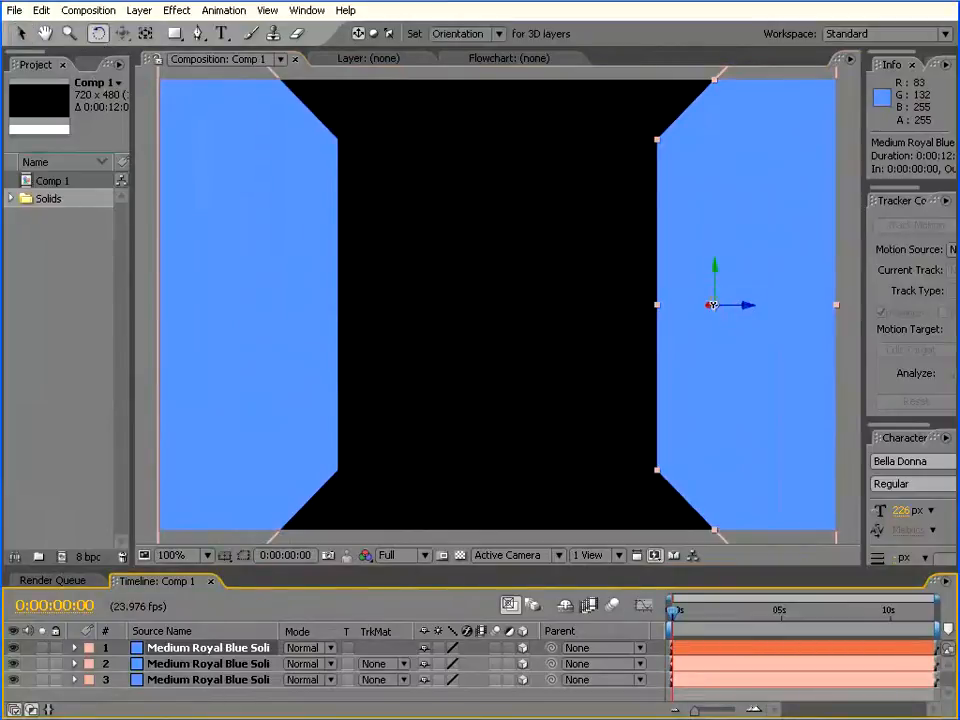
drag(707, 304, 707, 373)
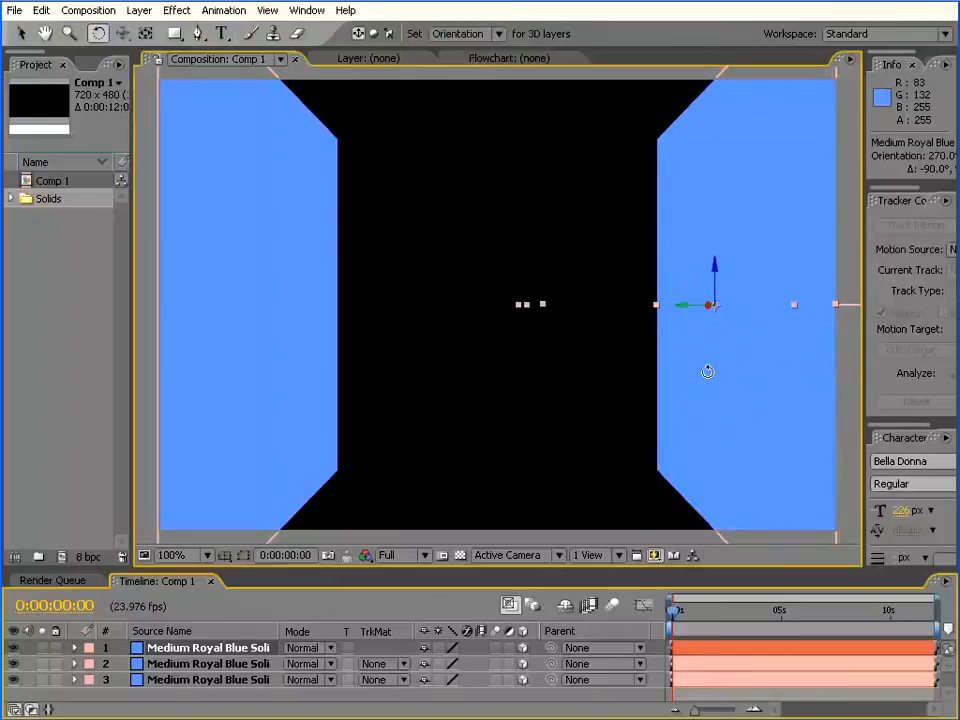
Position the rotated copy as a ceiling between the side walls and scale it to 110% to close the corner gaps.
click(20, 34)
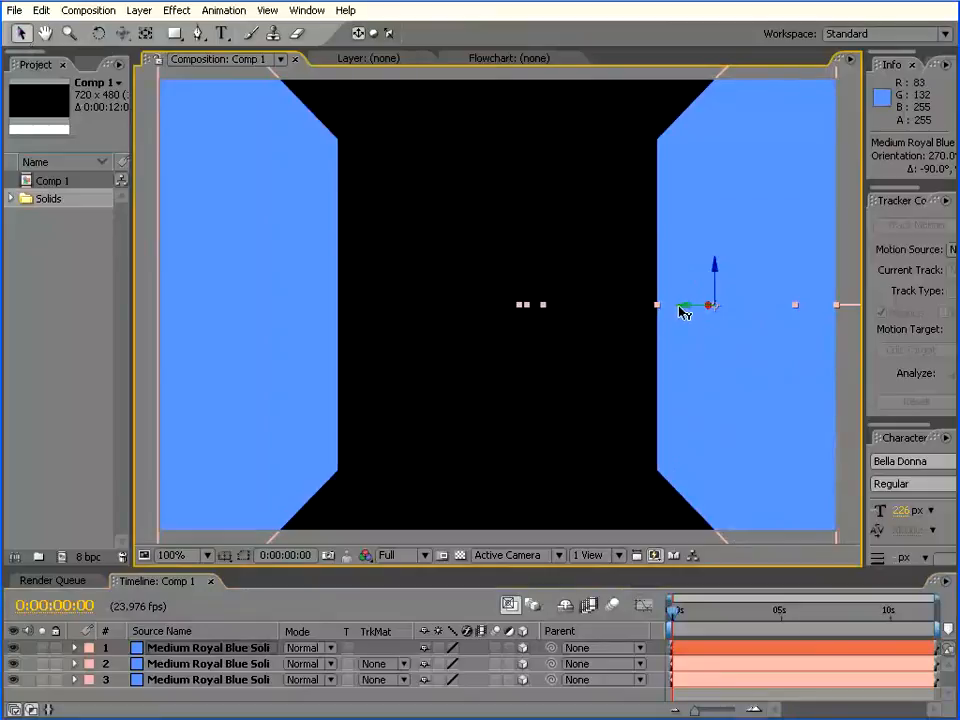
drag(683, 312, 483, 126)
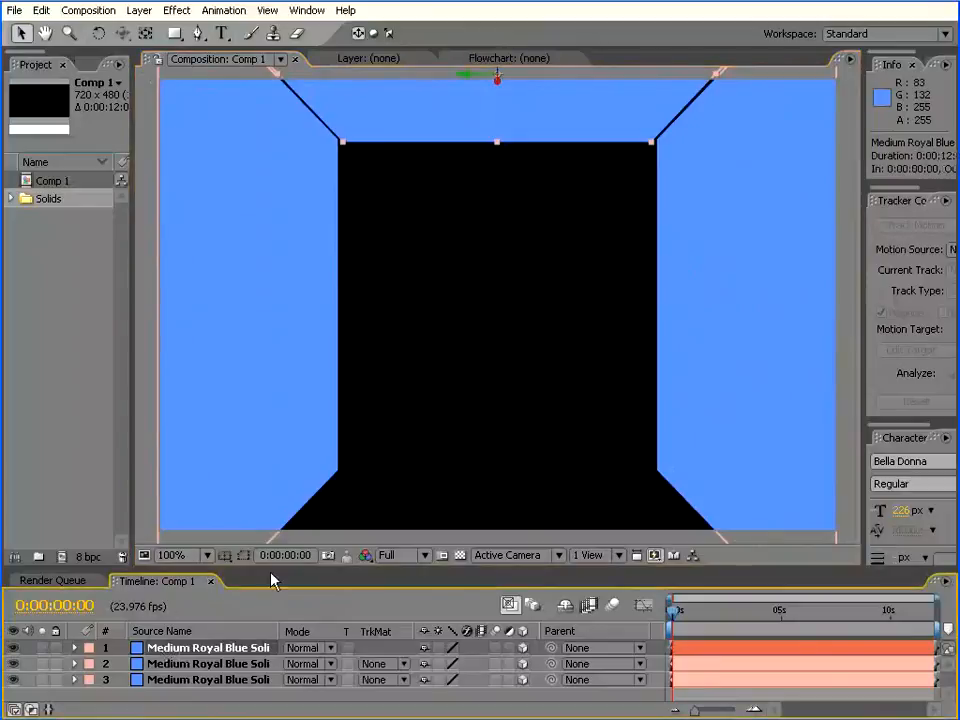
drag(268, 567, 288, 436)
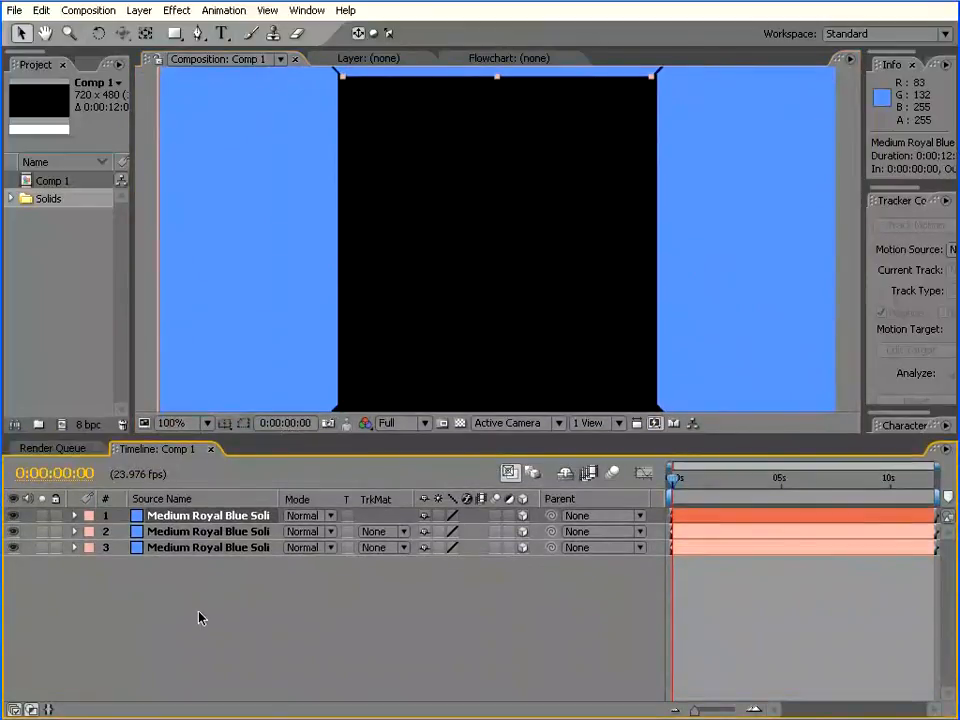
key(s)
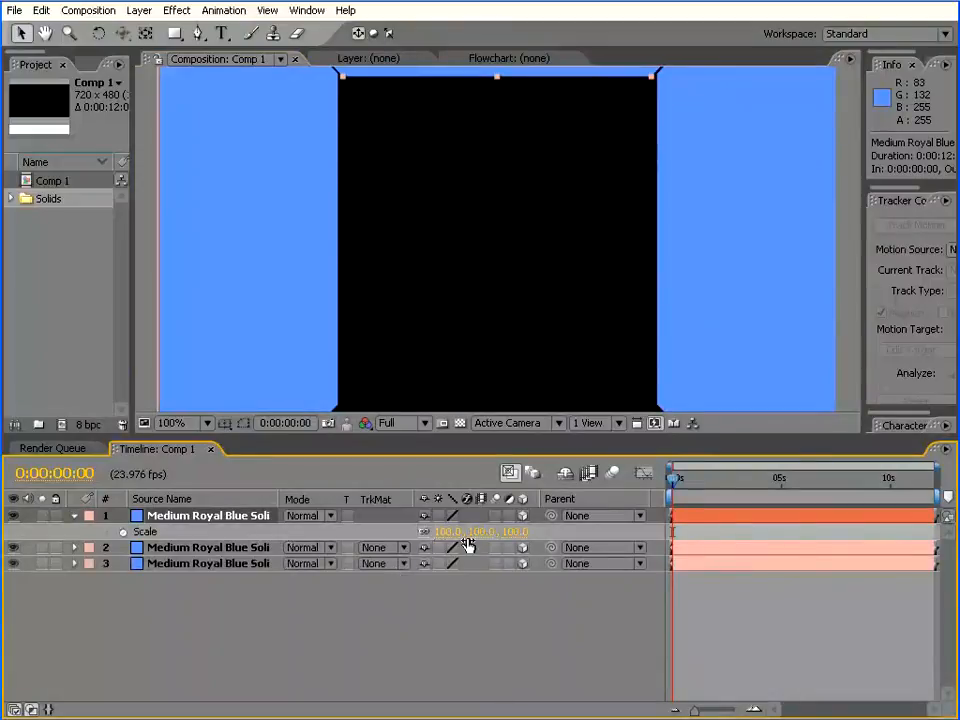
drag(450, 535, 461, 534)
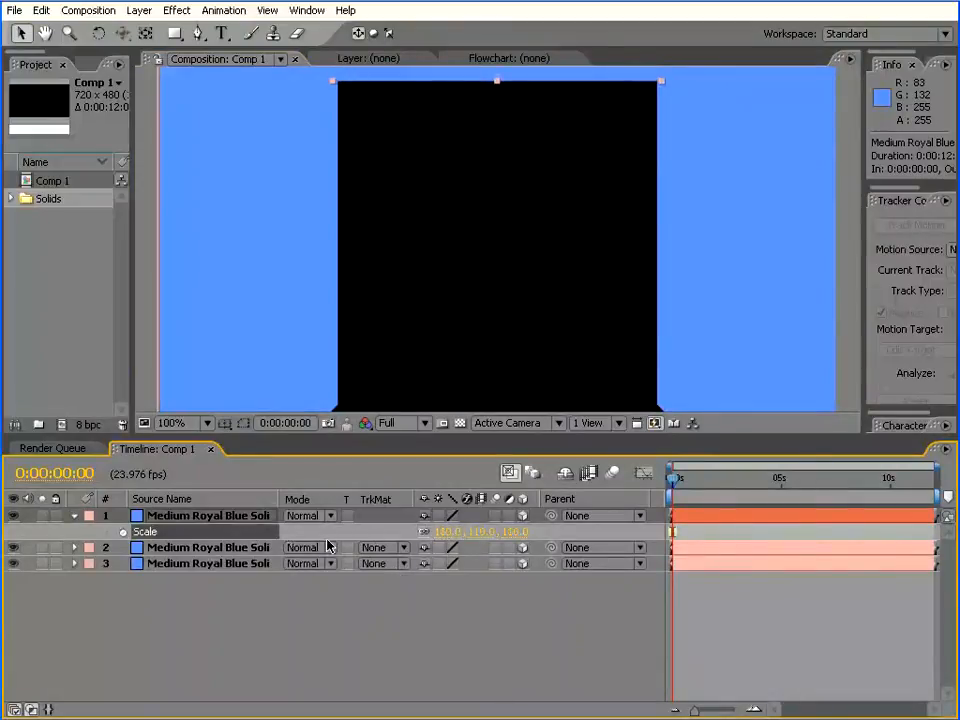
click(403, 626)
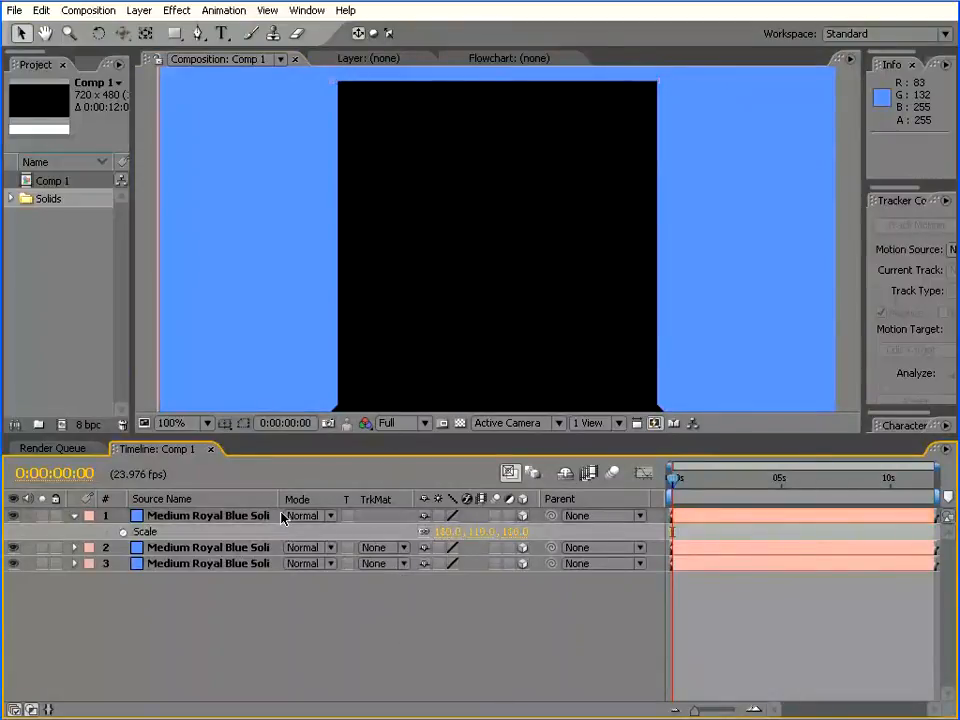
drag(306, 440, 293, 567)
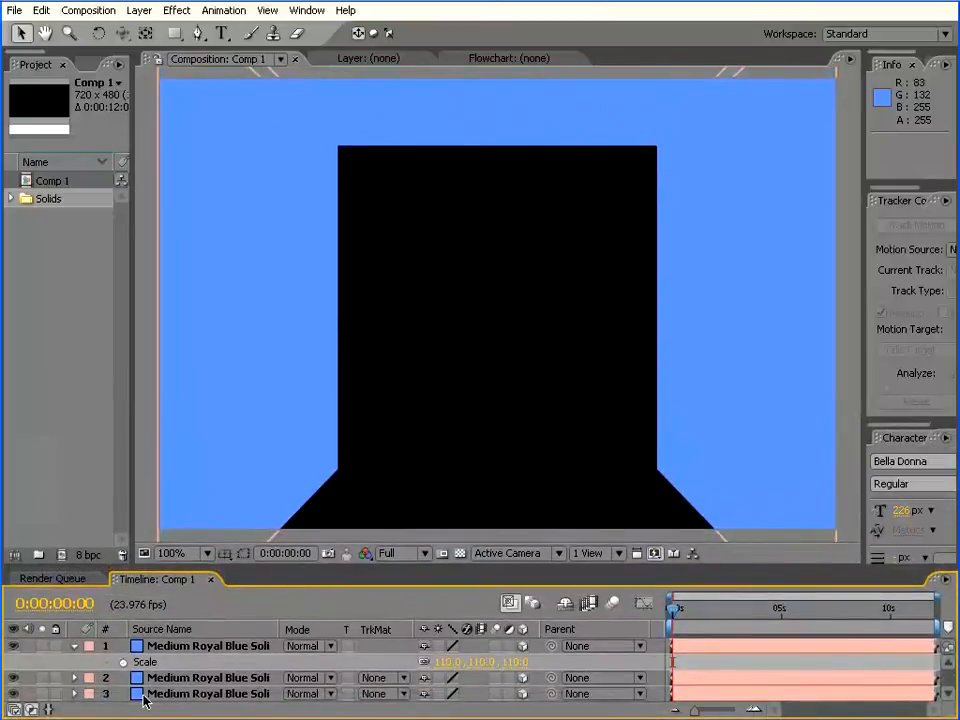
Duplicate the ceiling solid and move the copy down about 340 px as the floor.
click(177, 649)
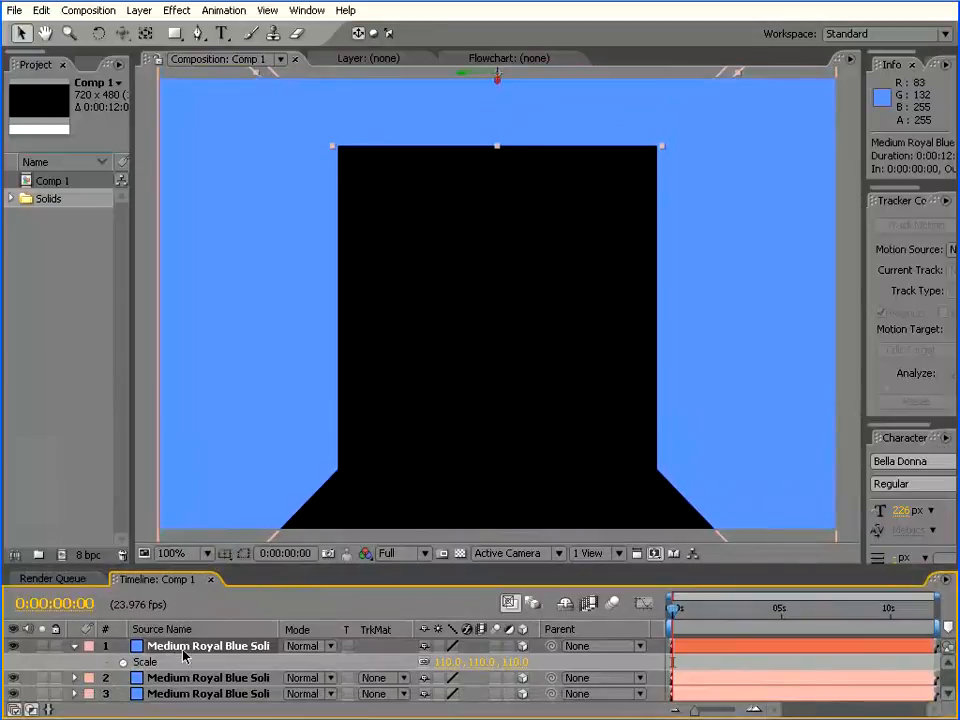
click(41, 10)
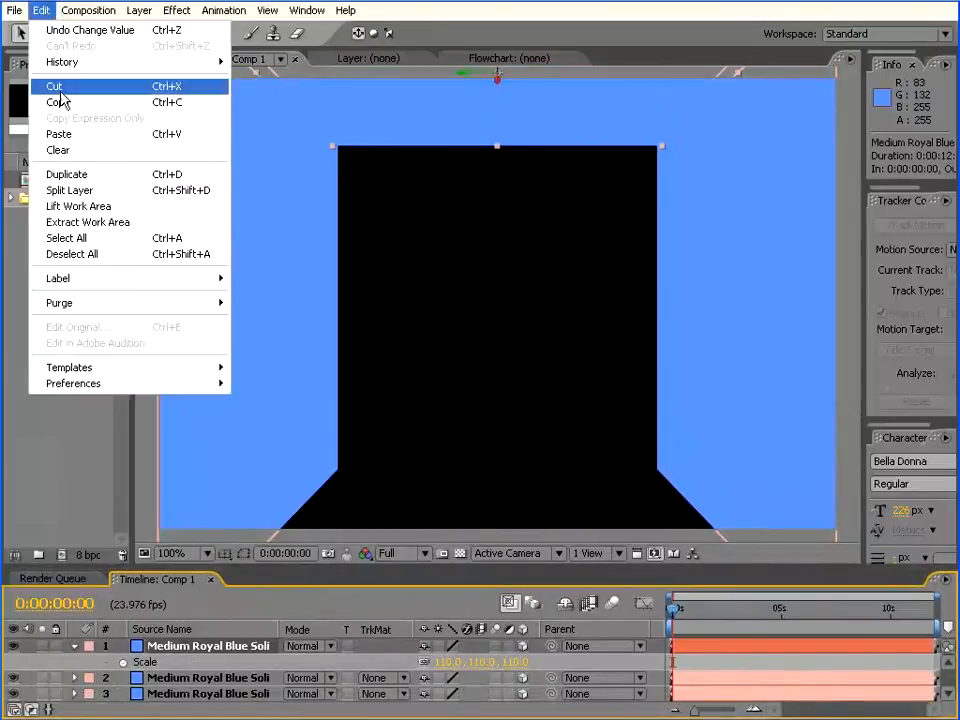
click(62, 176)
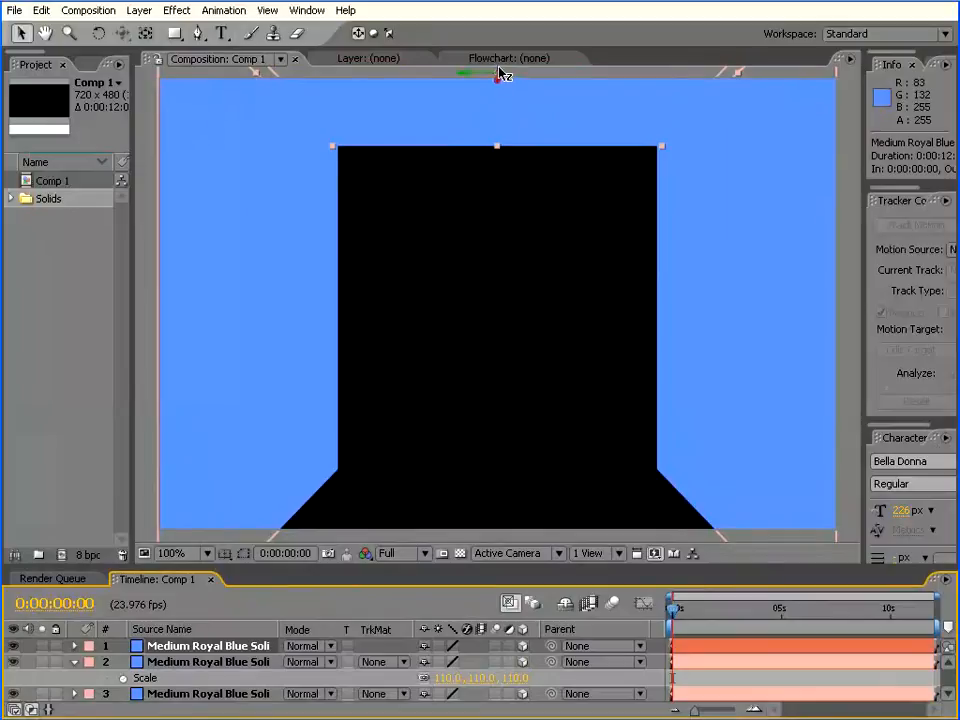
drag(499, 75, 417, 395)
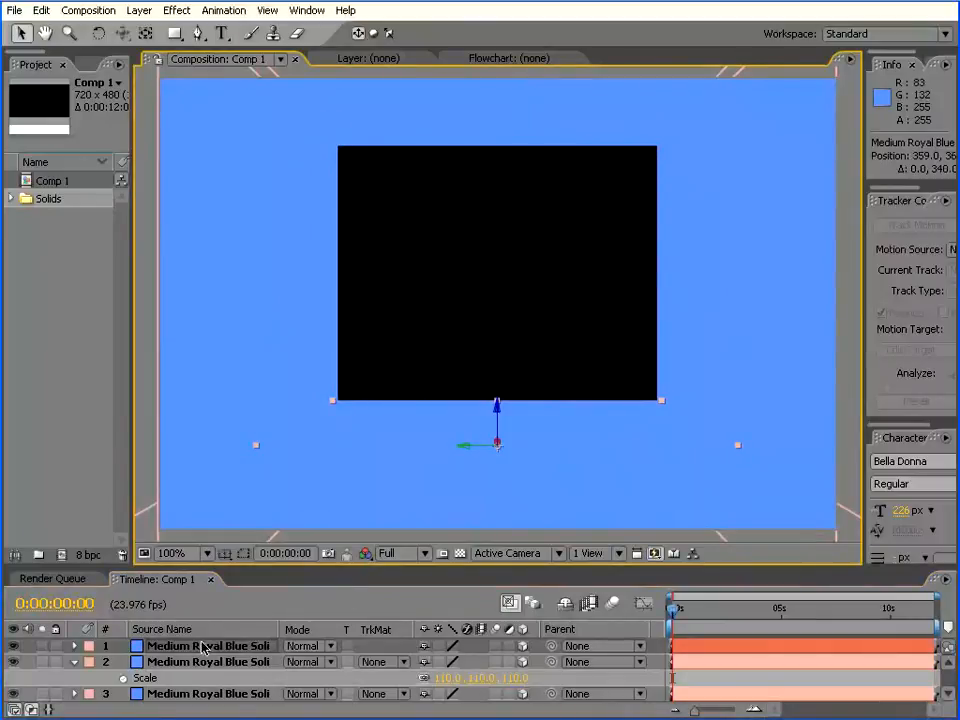
Add a new 720 x 480 solid in medium cyan (RGB 83, 255, 221).
click(139, 10)
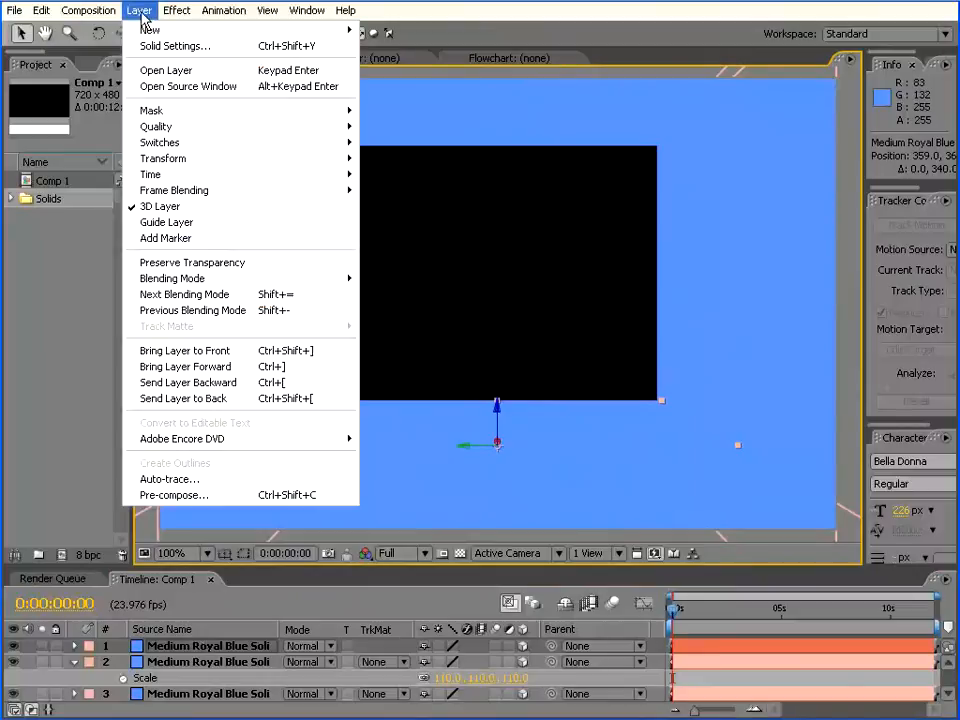
mouse_move(150, 33)
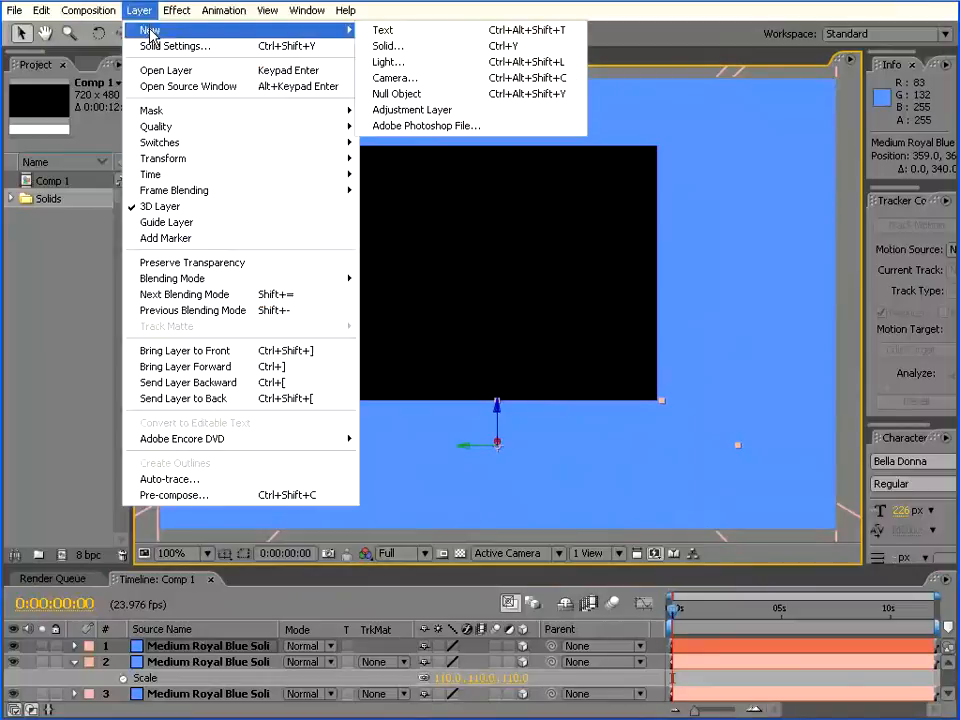
click(458, 46)
click(383, 452)
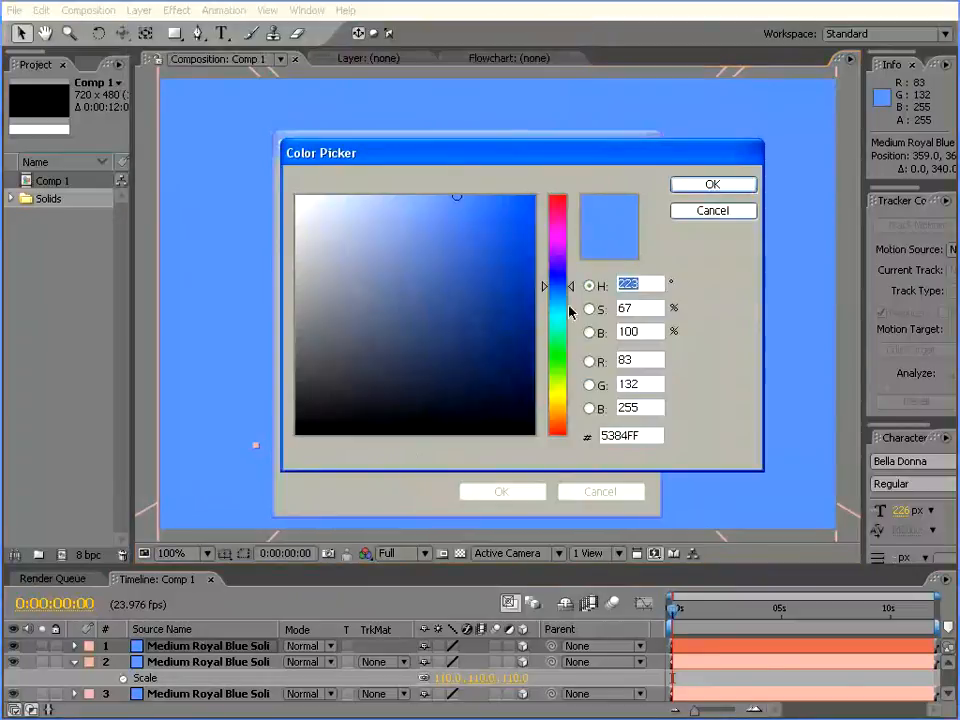
mouse_move(575, 345)
mouse_down()
mouse_move(569, 295)
mouse_move(568, 327)
mouse_up()
click(712, 184)
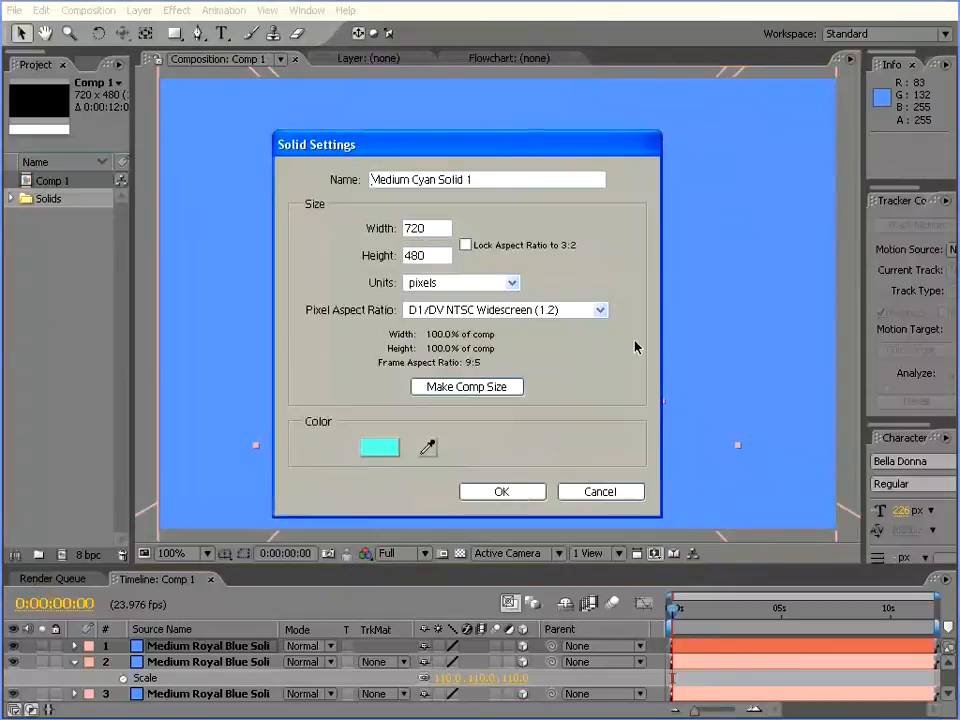
click(503, 492)
Make the cyan solid a 3D layer and, in the Top view, move it back along Z to the room's far end.
drag(722, 565, 650, 555)
click(522, 493)
click(517, 541)
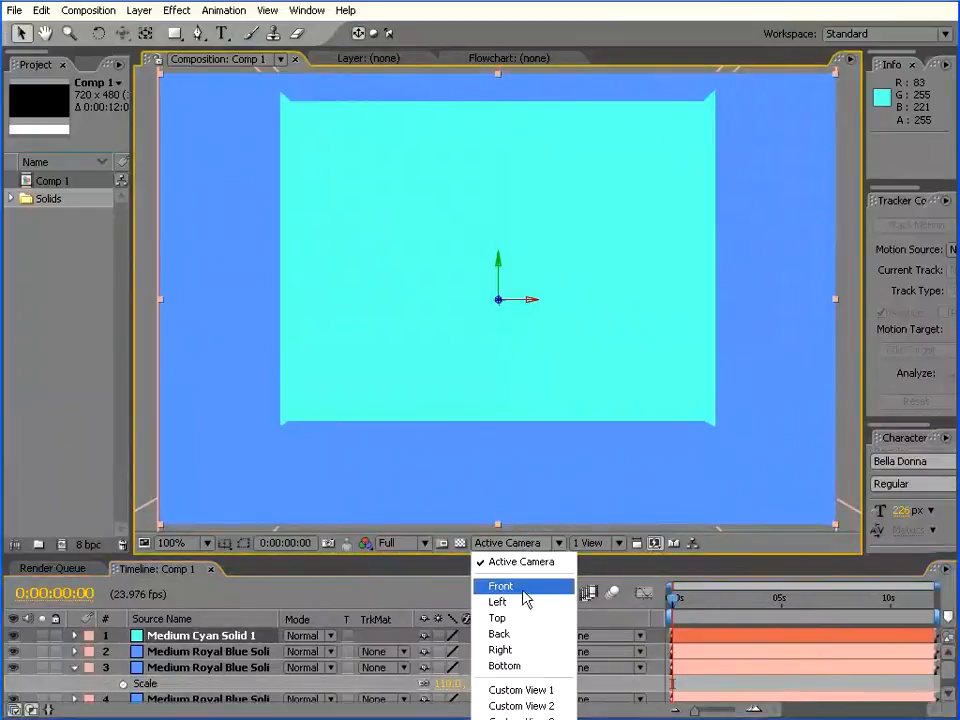
click(520, 617)
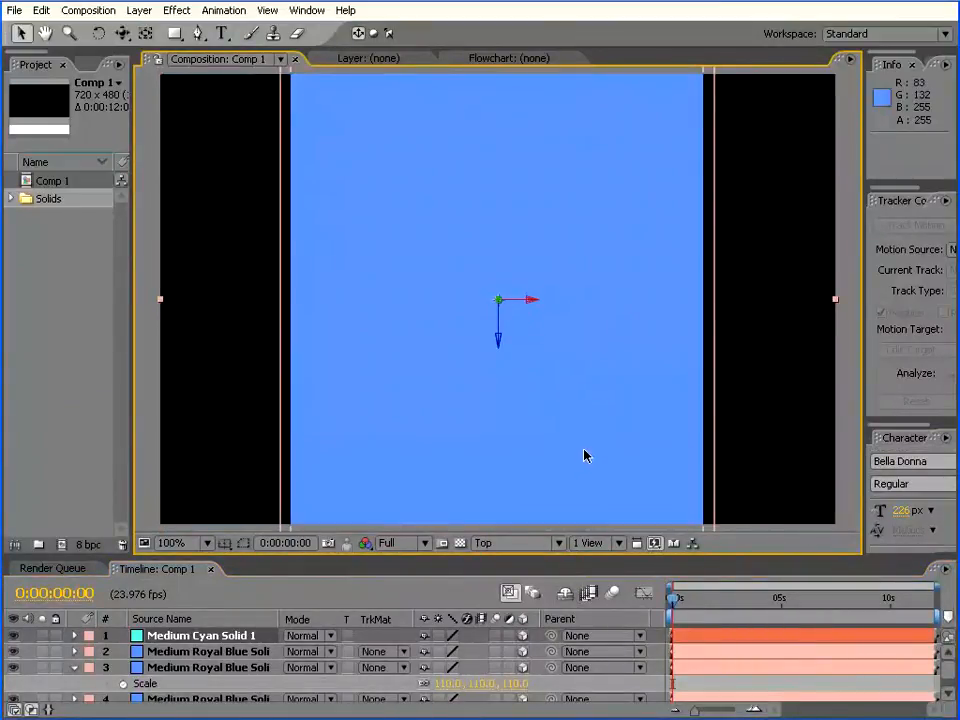
key(comma)
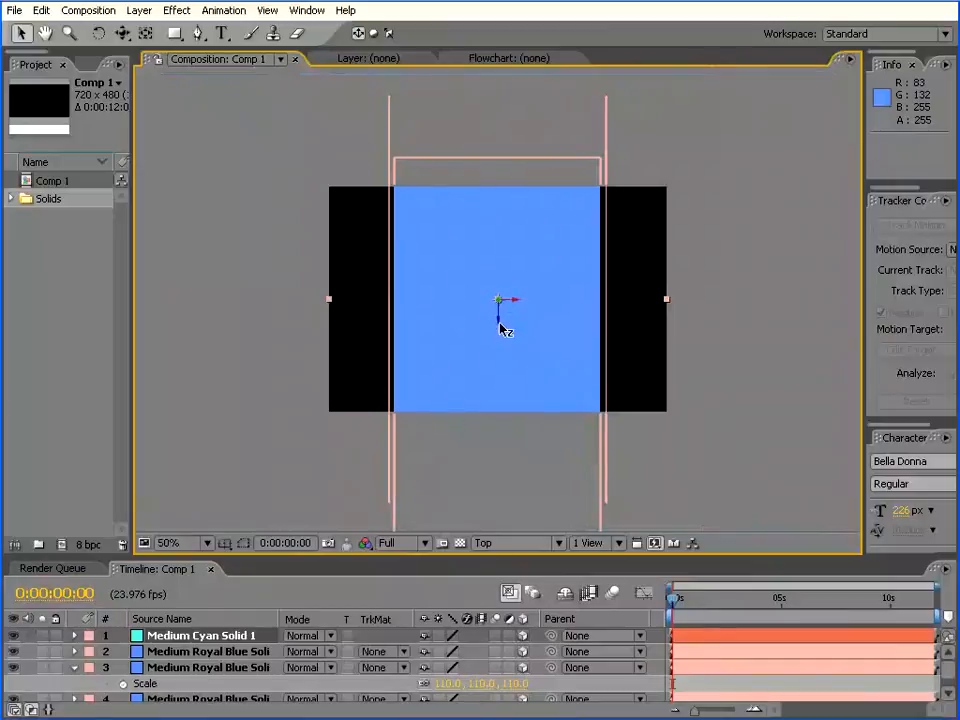
drag(503, 328, 505, 185)
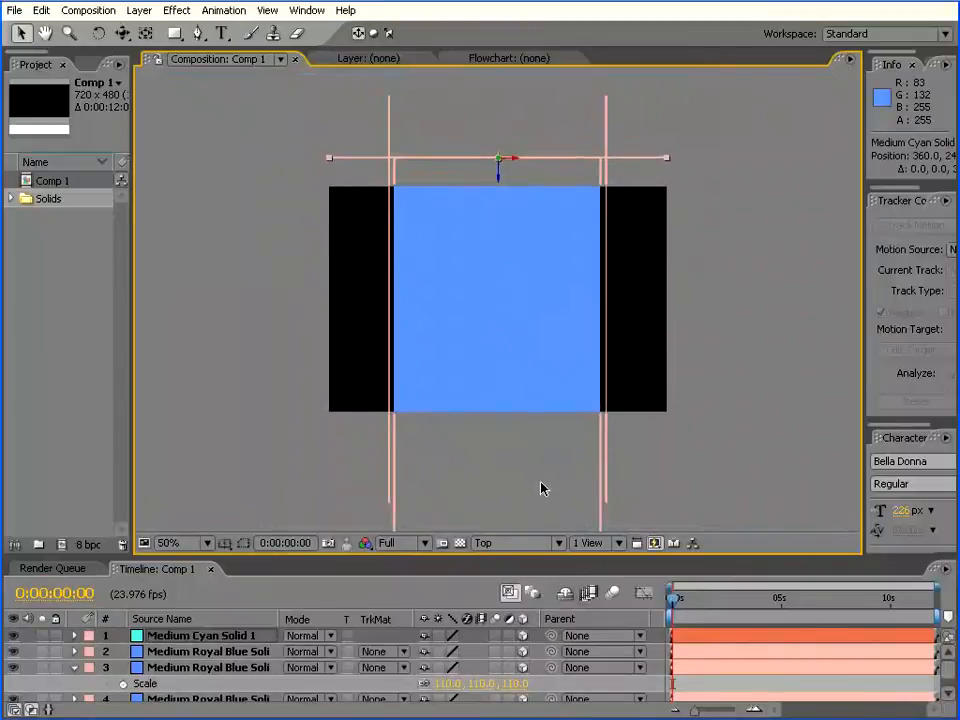
In the Active Camera view, push the cyan back wall along Z until it closes the gap at the room's far end.
click(512, 553)
click(510, 559)
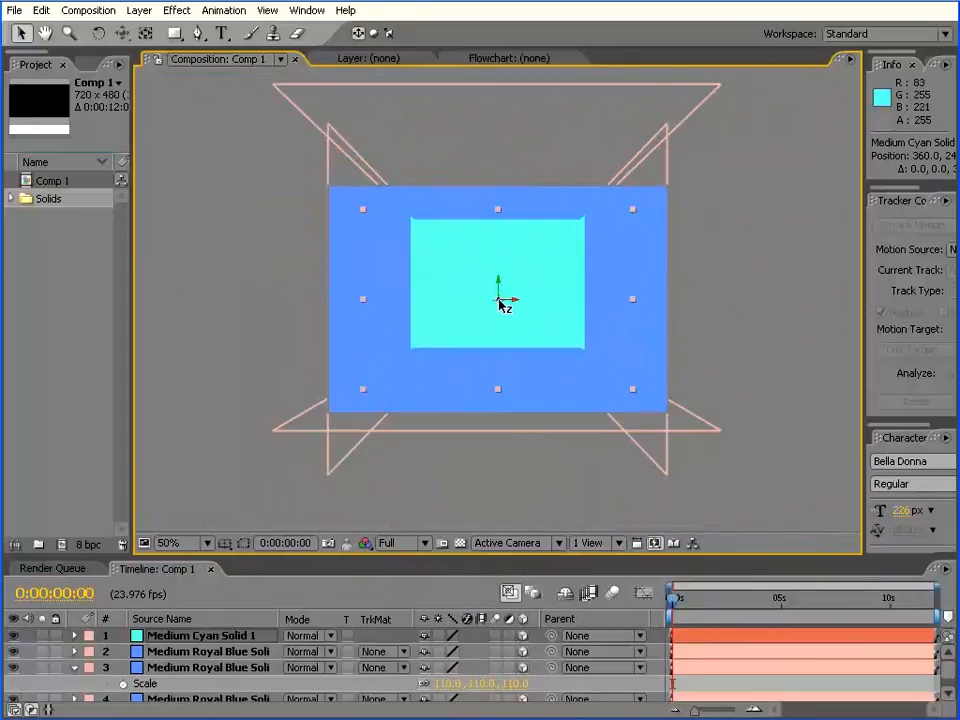
drag(498, 303, 499, 403)
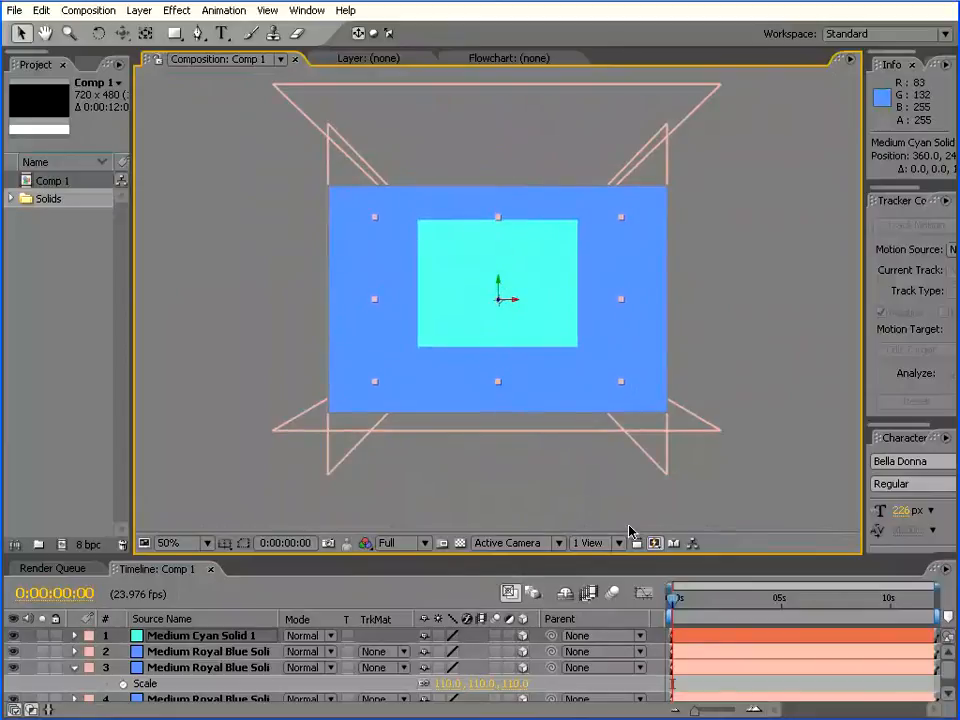
Add a white Point light at 100% intensity and move it to the upper-right area of the room.
key(slash)
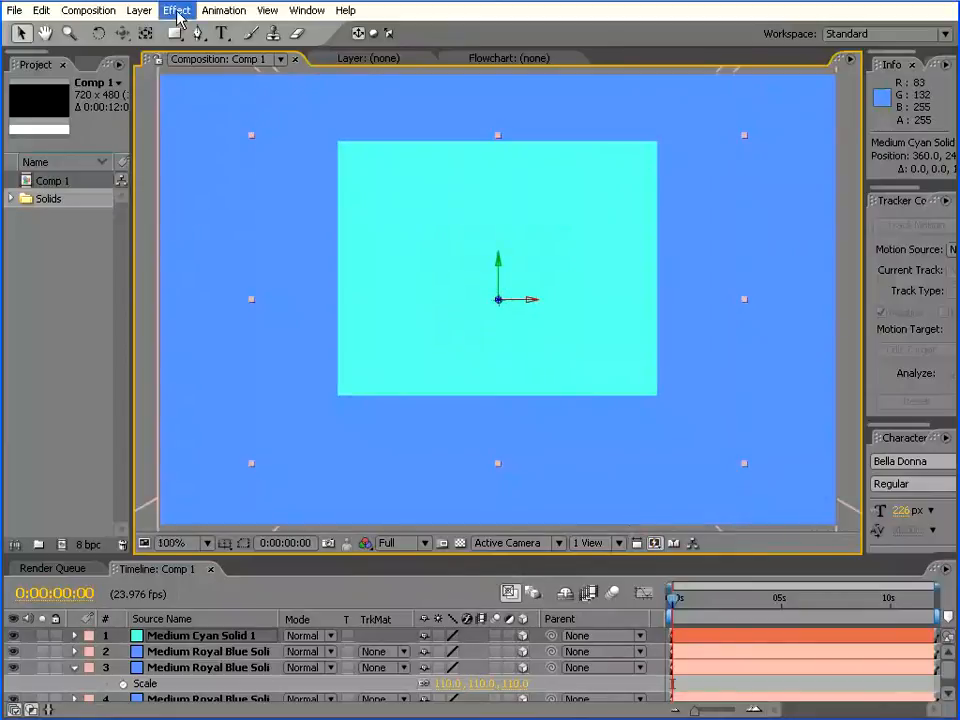
click(139, 10)
mouse_move(150, 30)
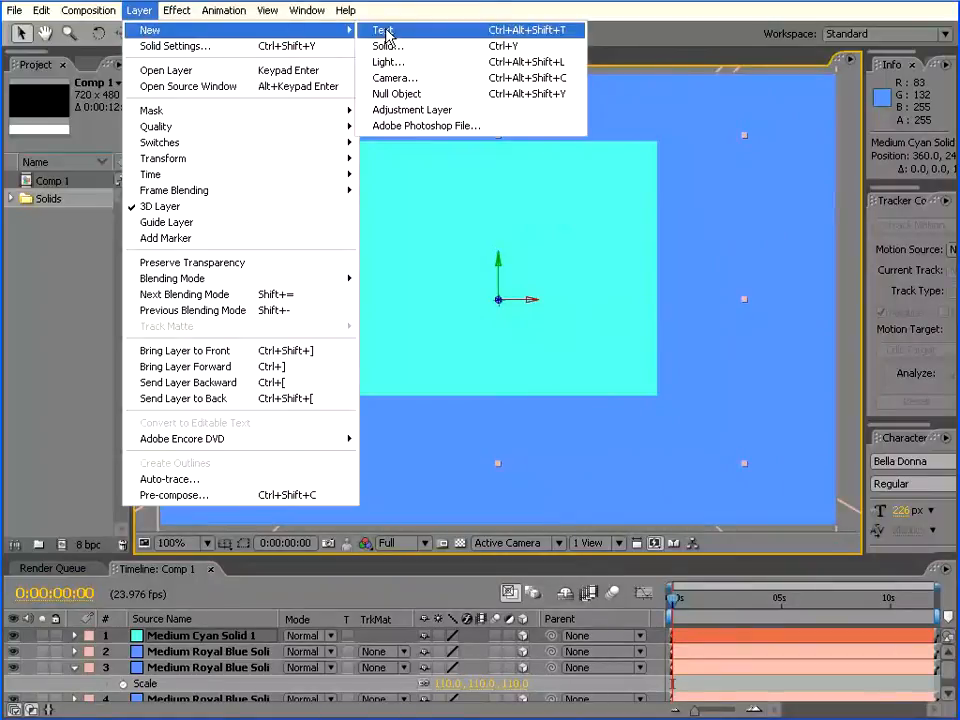
click(388, 61)
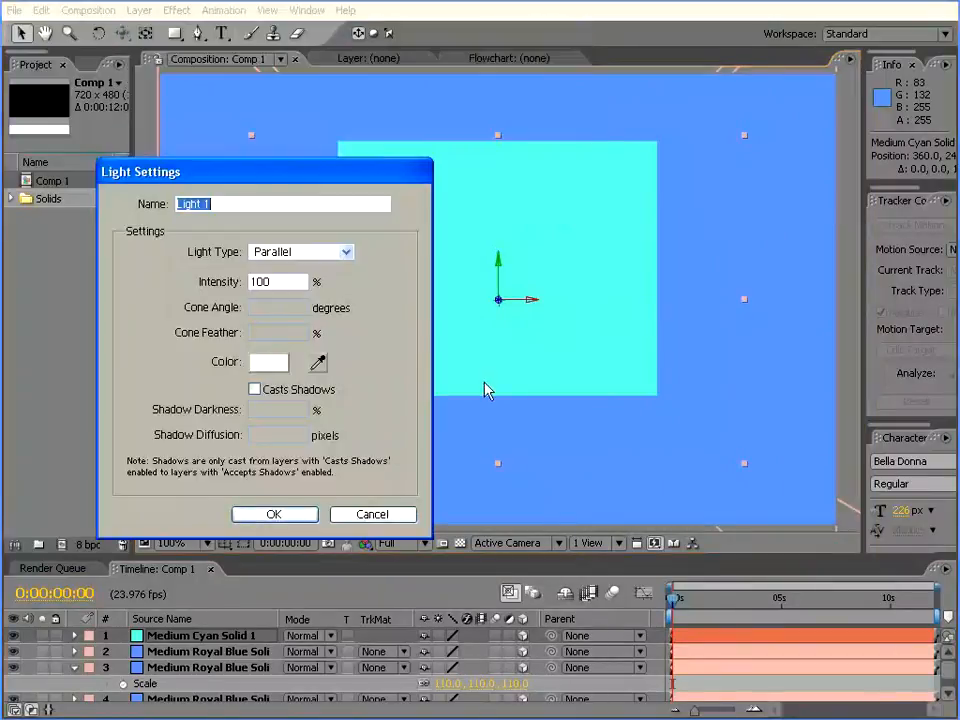
click(300, 251)
click(268, 279)
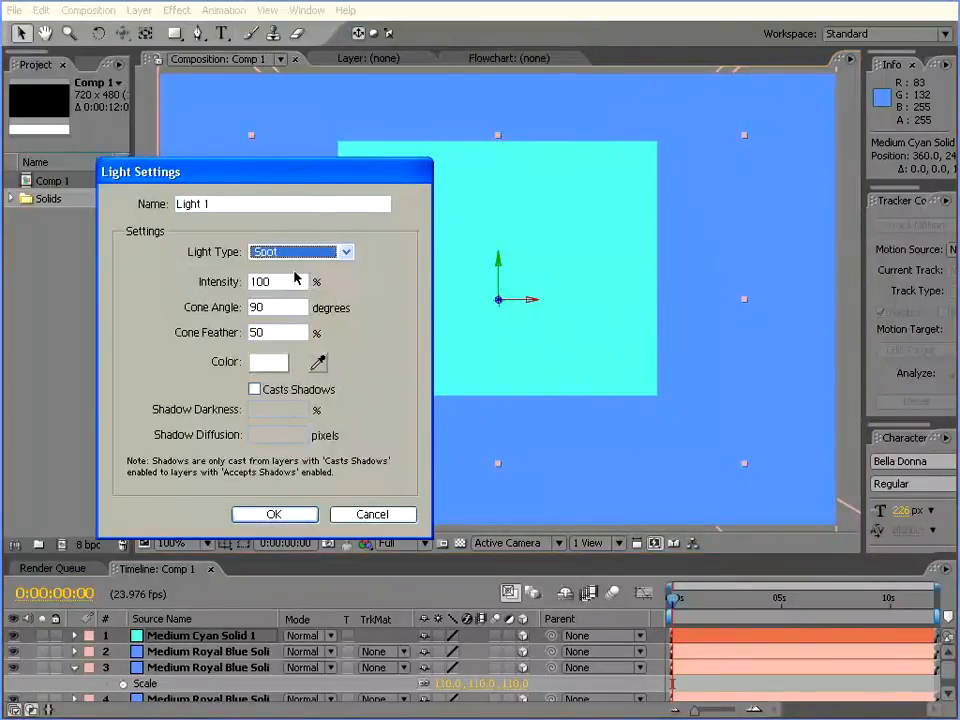
click(300, 253)
click(296, 289)
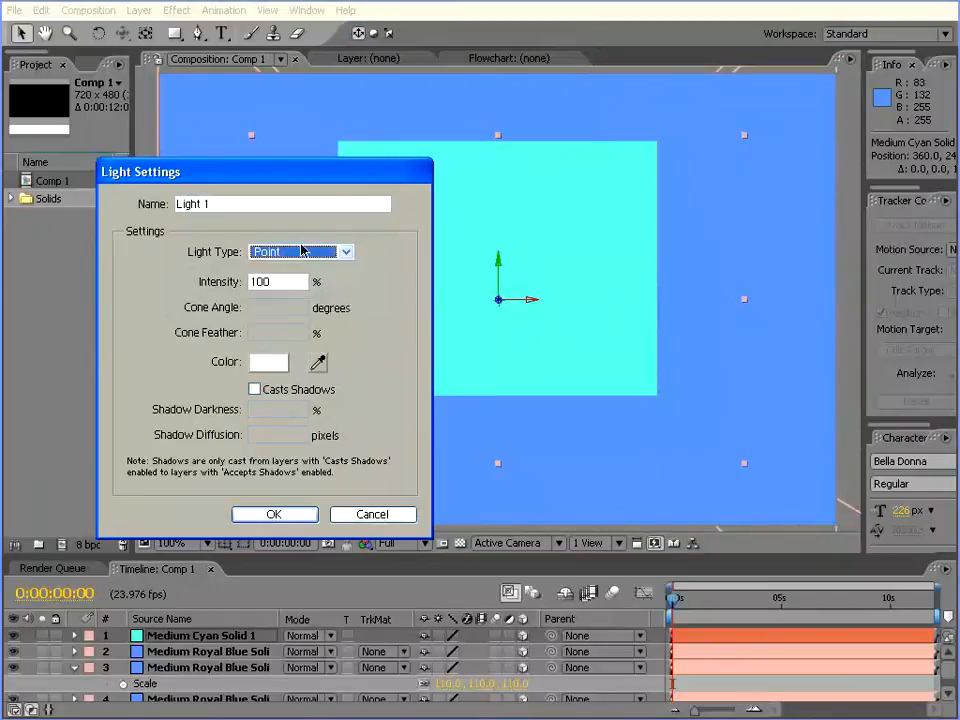
click(275, 516)
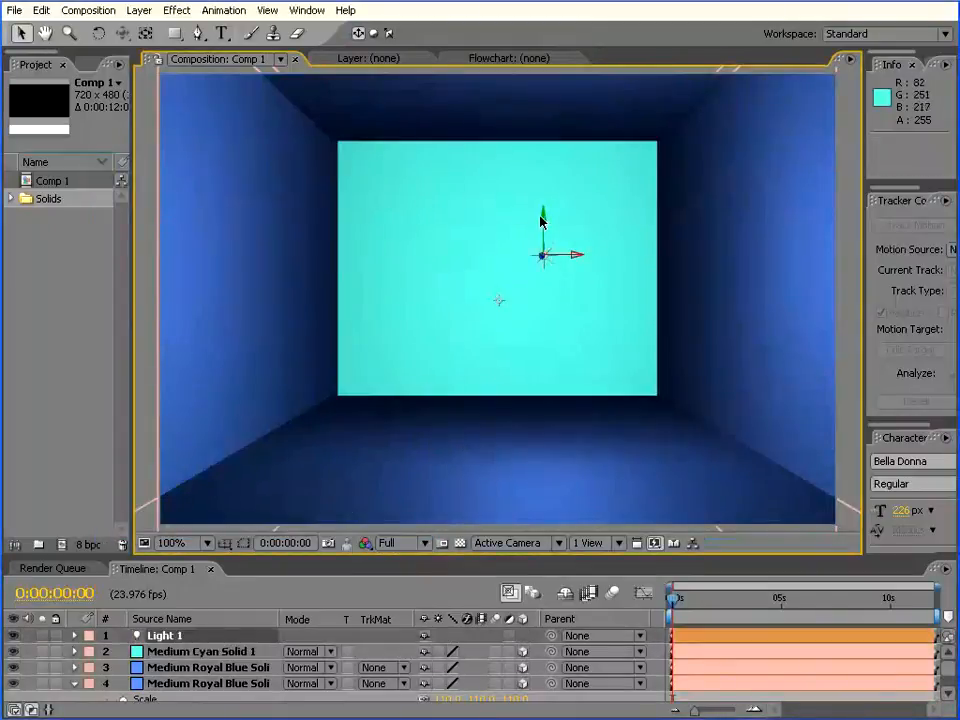
drag(544, 222, 507, 52)
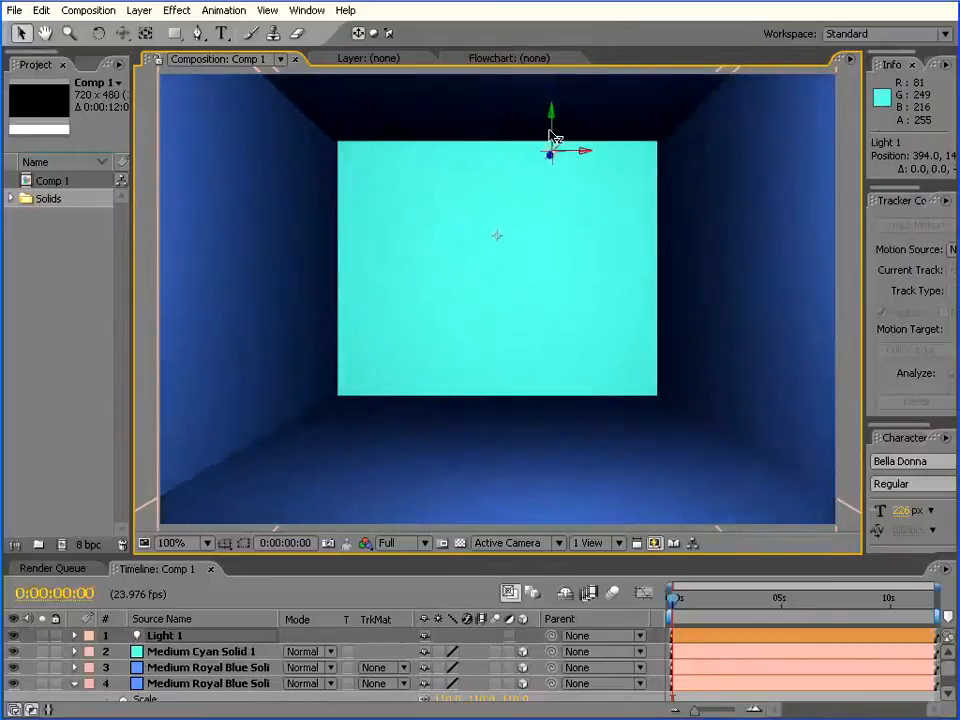
drag(583, 163, 675, 177)
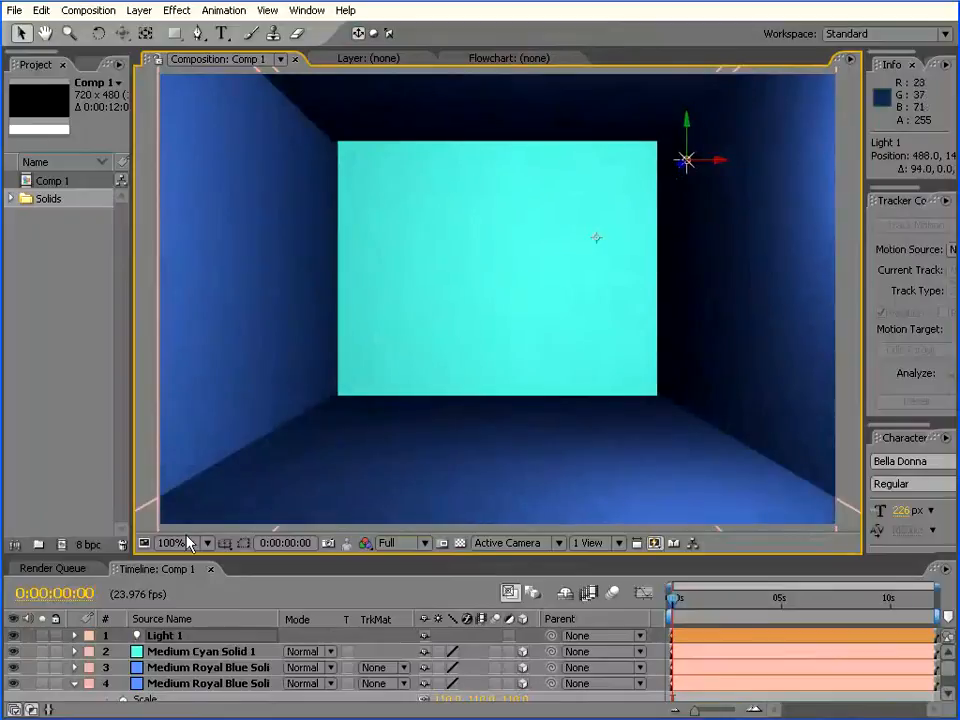
Set the light's color to light red (FF9393) and its intensity to 65%.
click(75, 636)
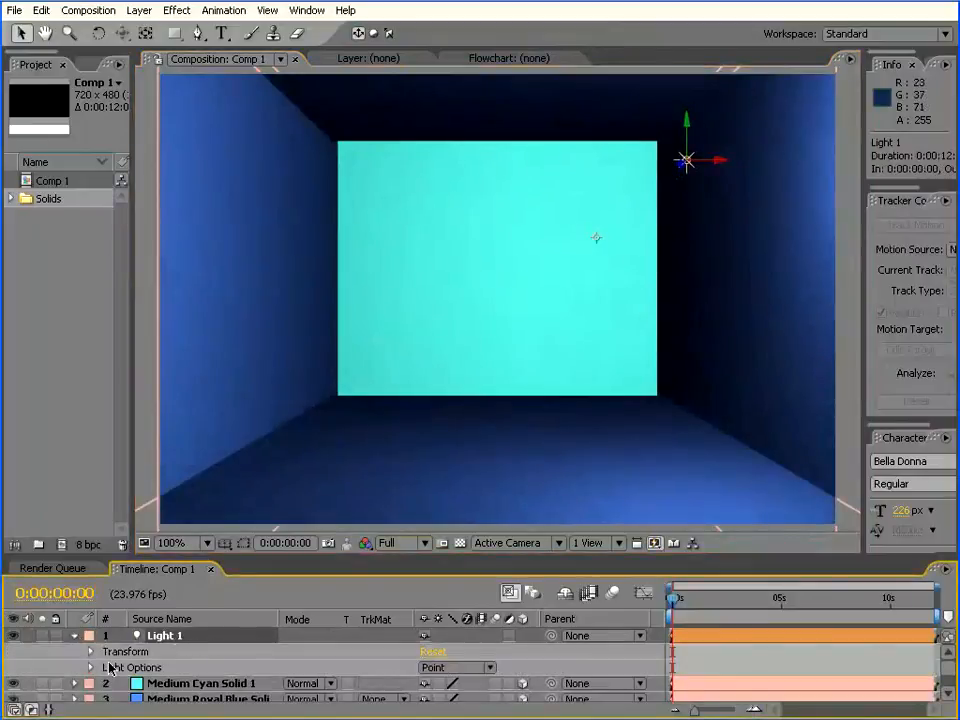
click(90, 667)
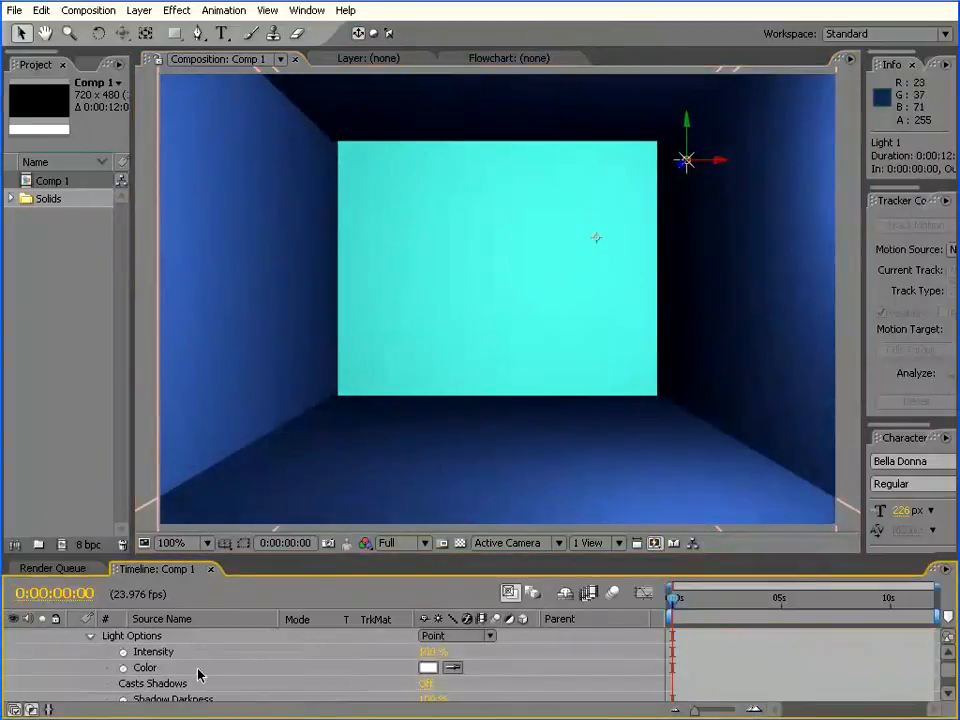
click(430, 668)
click(396, 194)
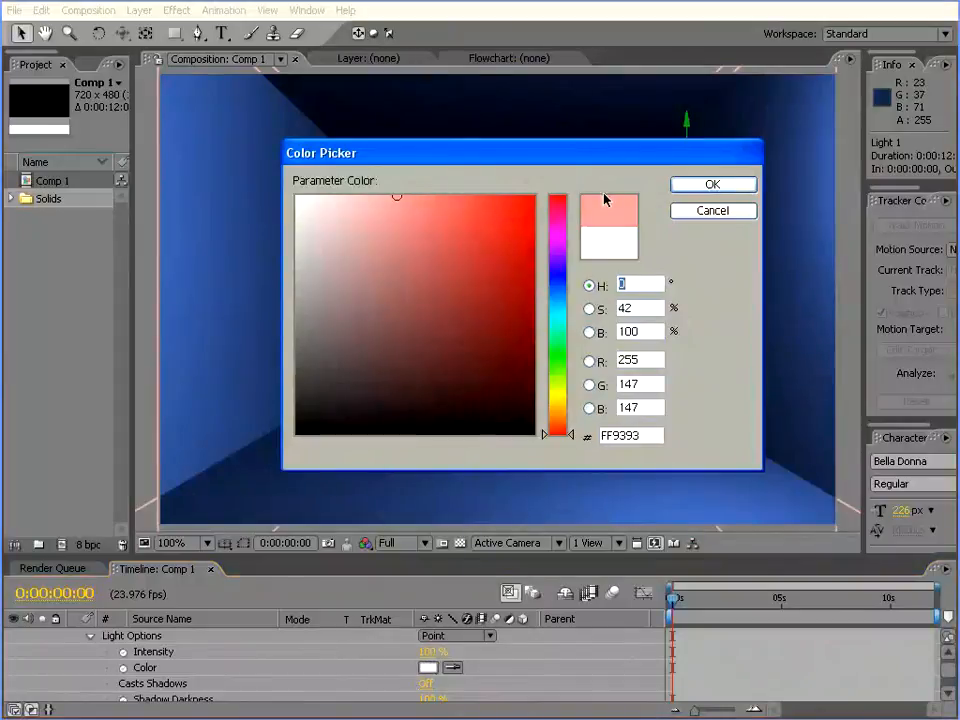
click(712, 184)
drag(430, 652, 395, 653)
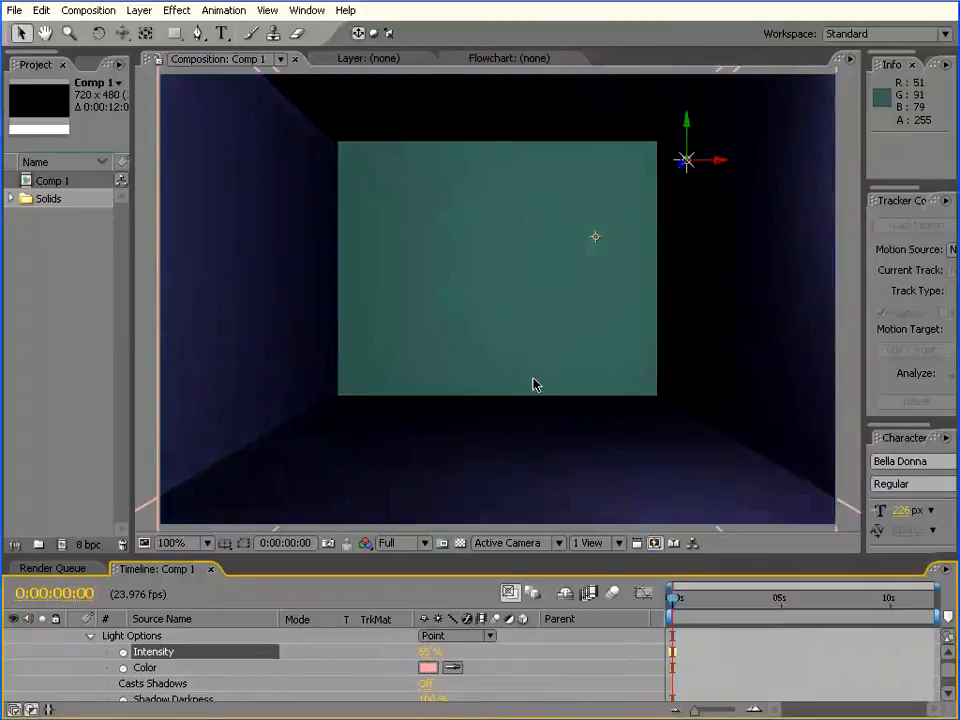
Duplicate the light and move the copy to the lower-left area of the room.
drag(272, 556, 272, 486)
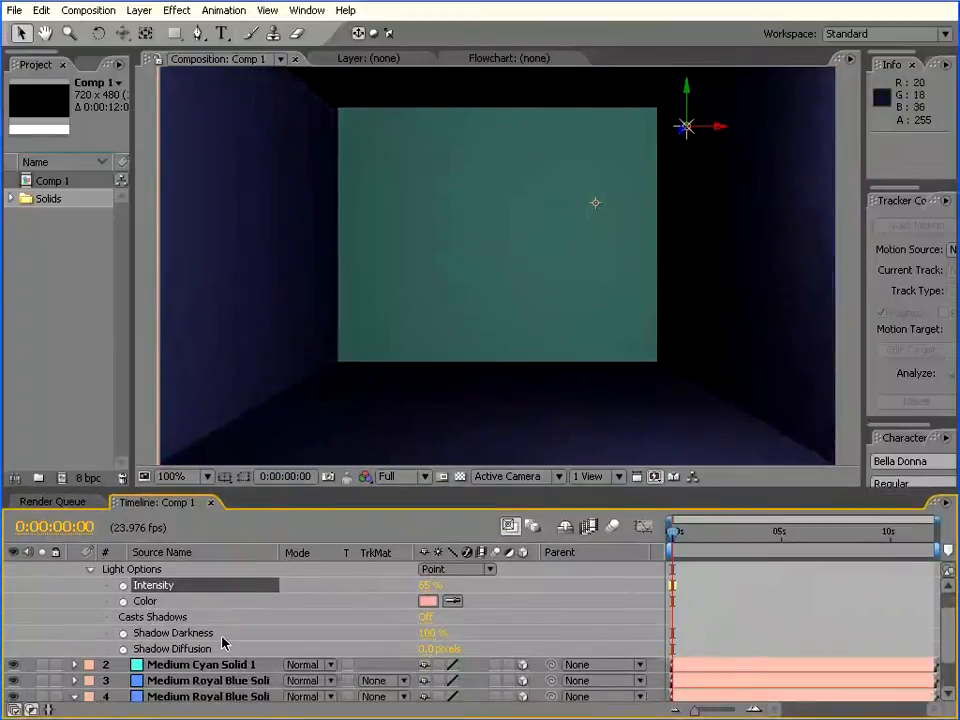
drag(947, 633, 947, 612)
click(168, 568)
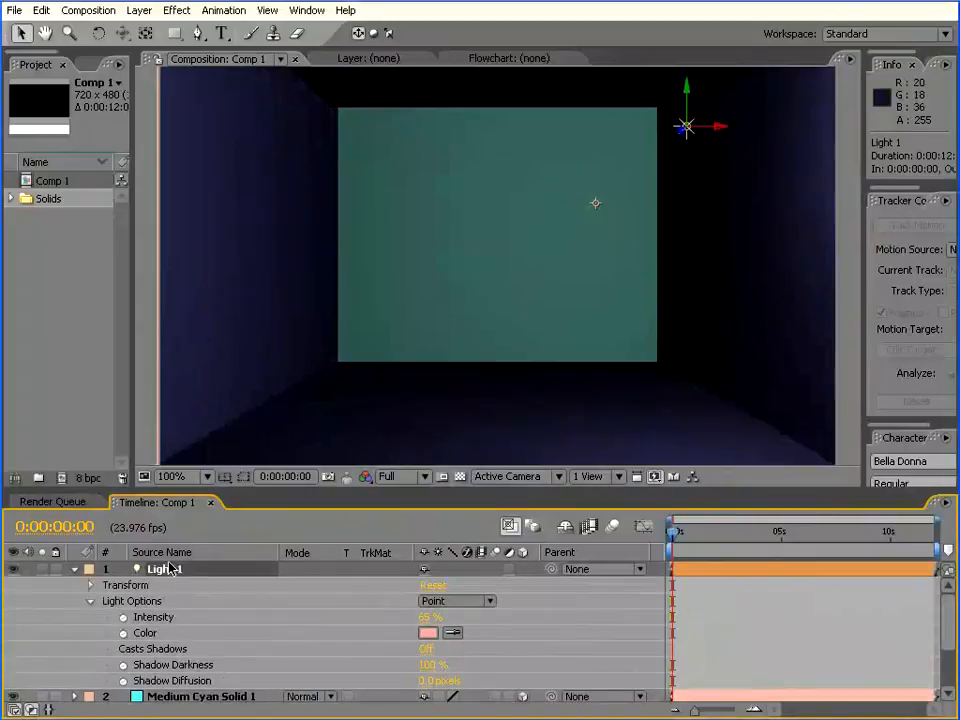
click(41, 10)
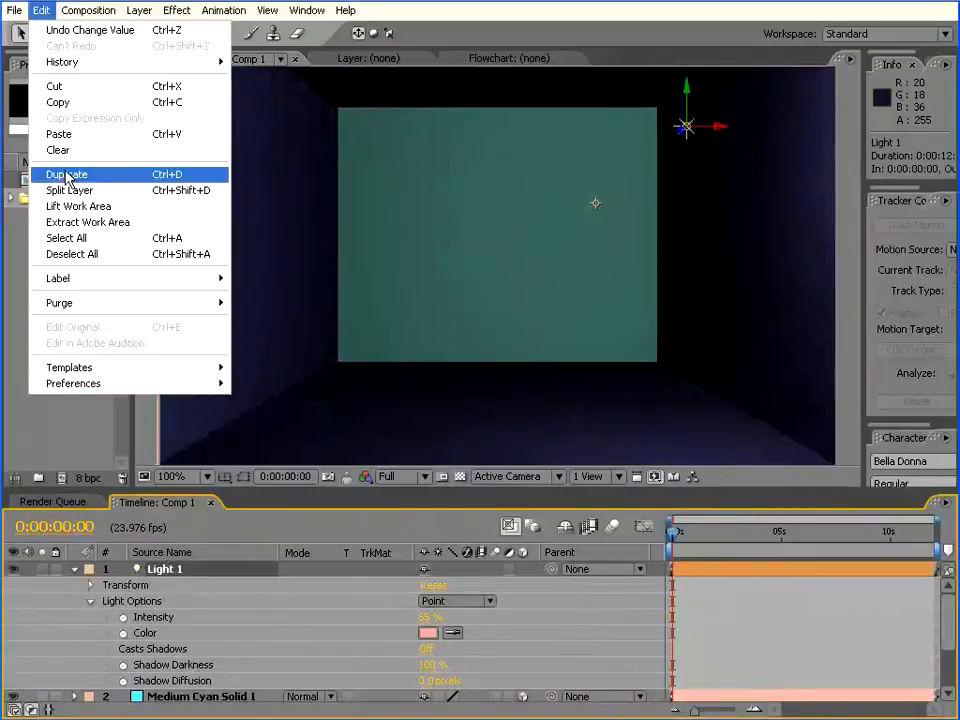
click(67, 176)
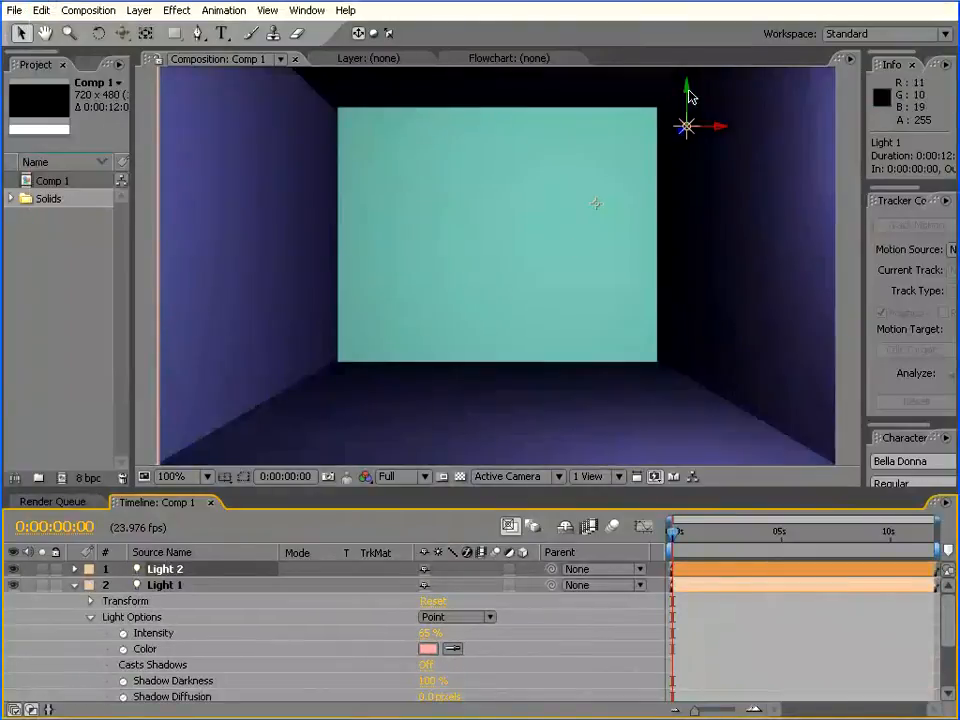
drag(690, 96, 420, 386)
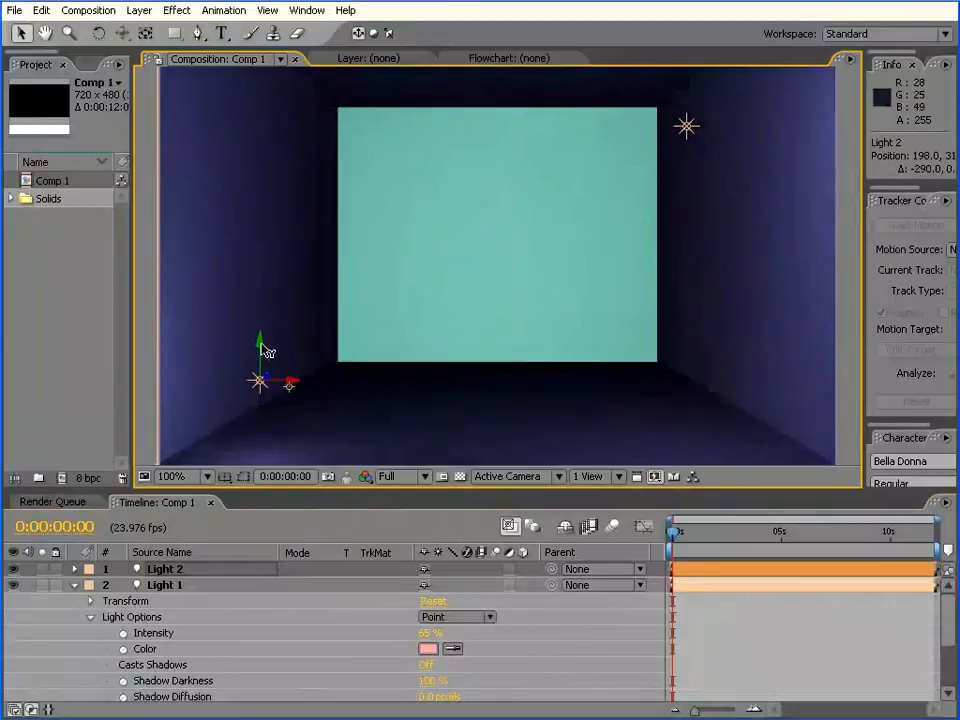
drag(268, 352, 314, 352)
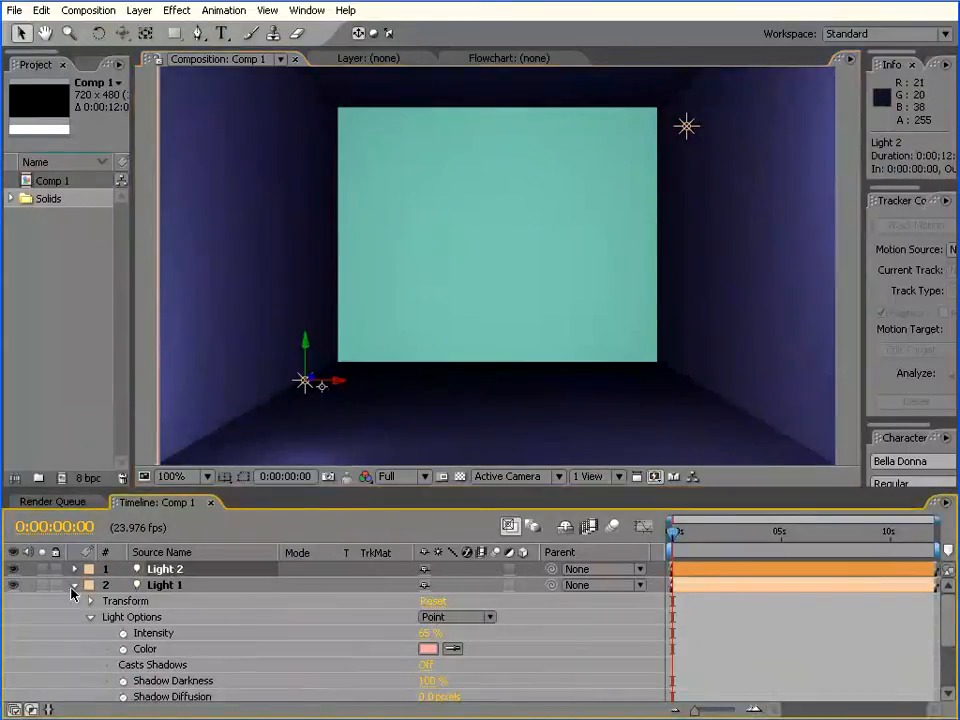
Change the duplicated light's color to bright green and raise its intensity slightly.
click(73, 585)
click(74, 569)
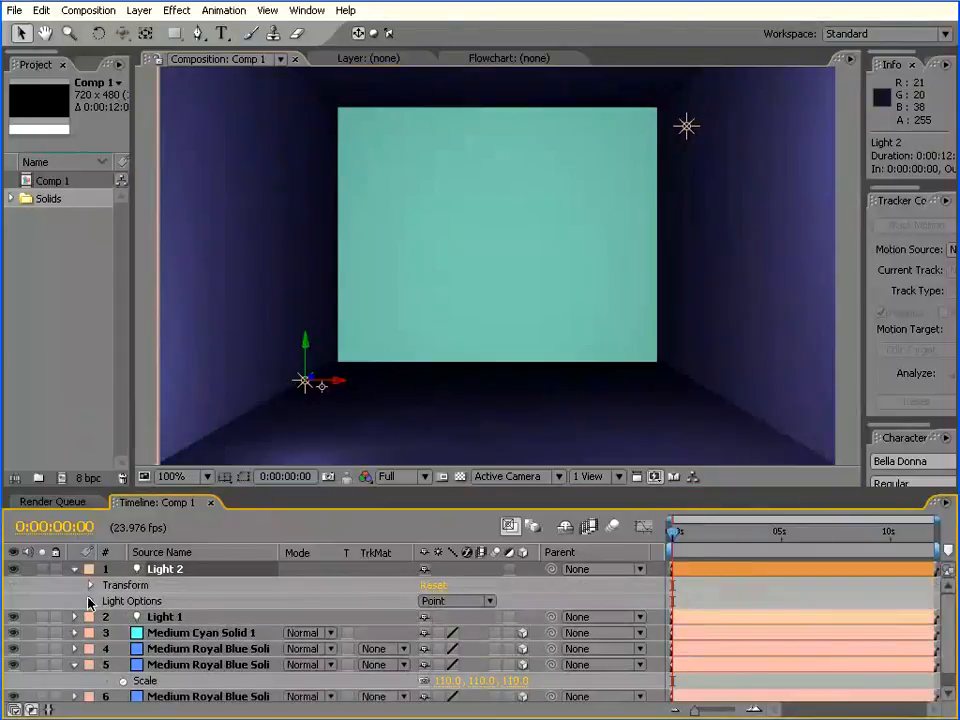
click(89, 601)
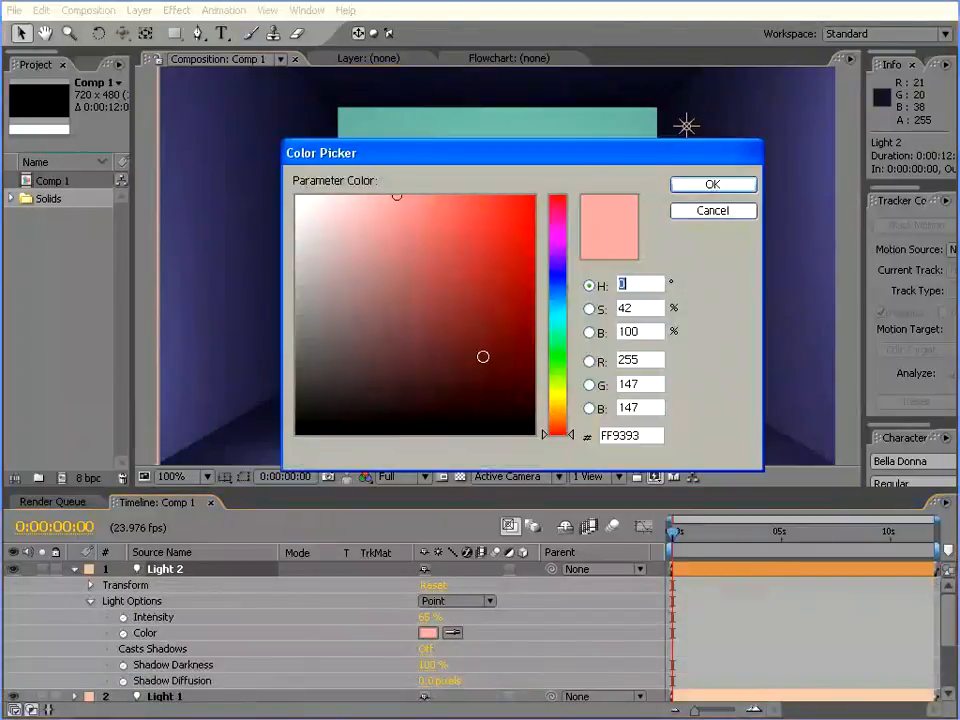
drag(562, 330, 557, 357)
drag(418, 249, 518, 195)
click(712, 184)
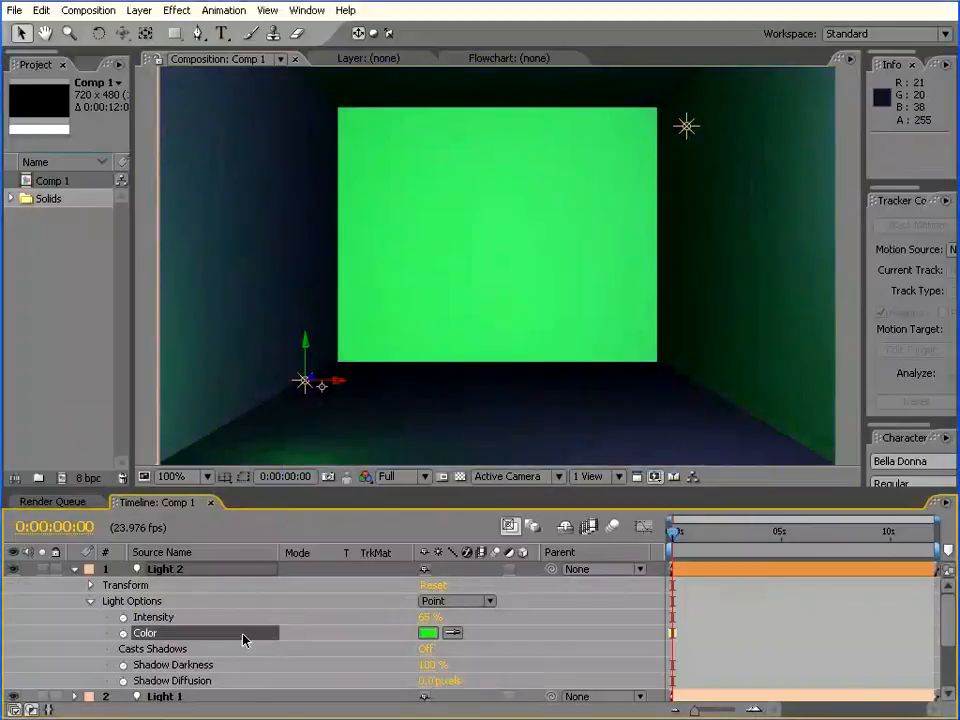
drag(430, 617, 470, 617)
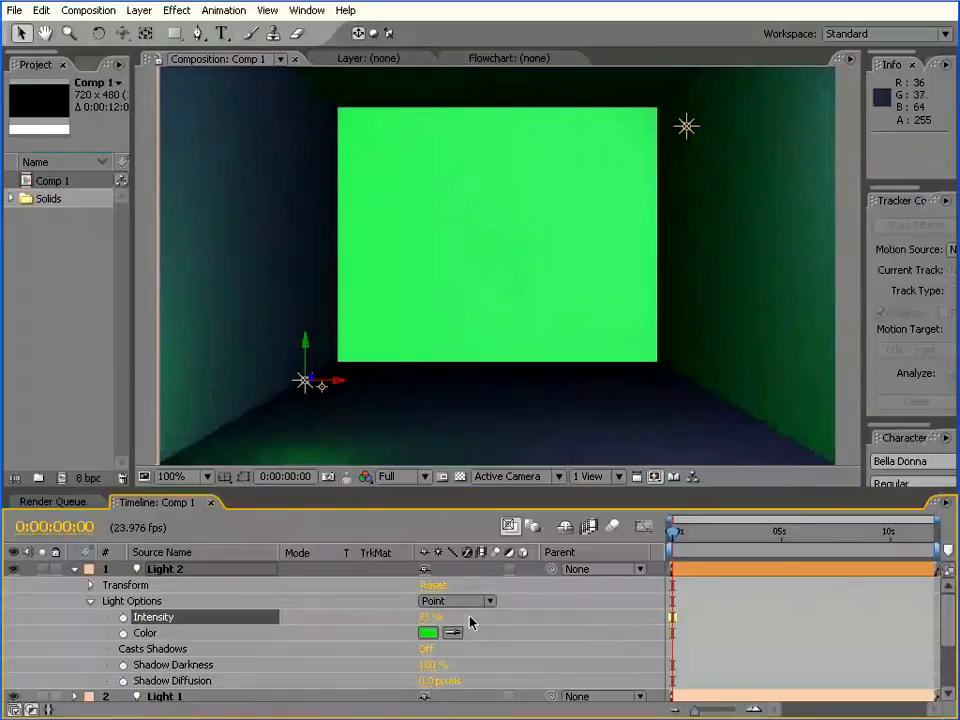
click(74, 572)
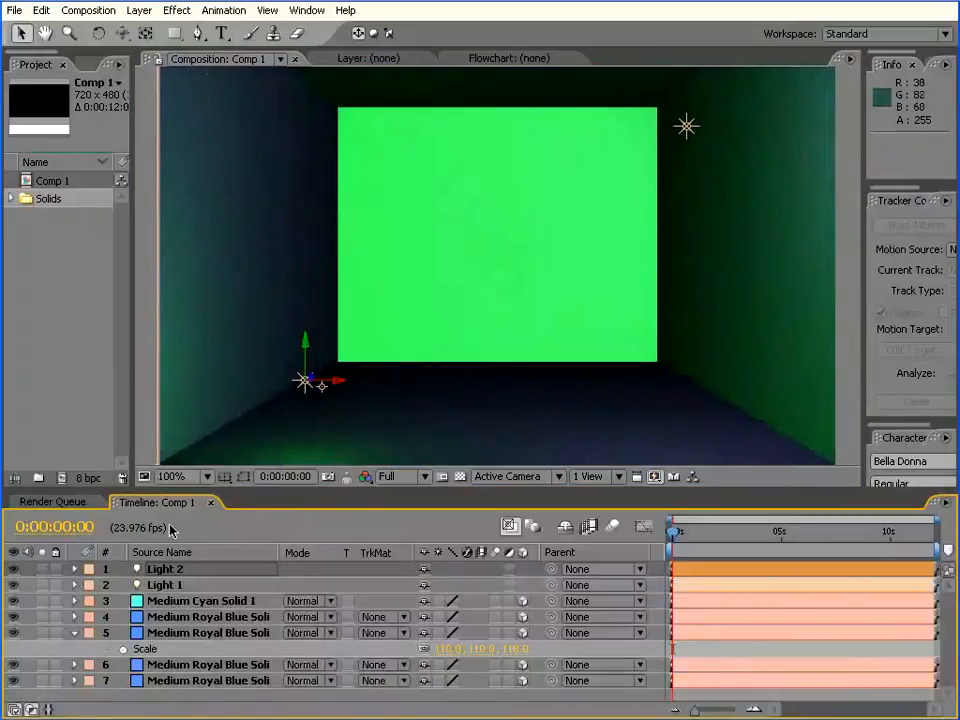
Add a new camera with the current settings and track it back along Z to about -936.
click(139, 11)
mouse_move(150, 30)
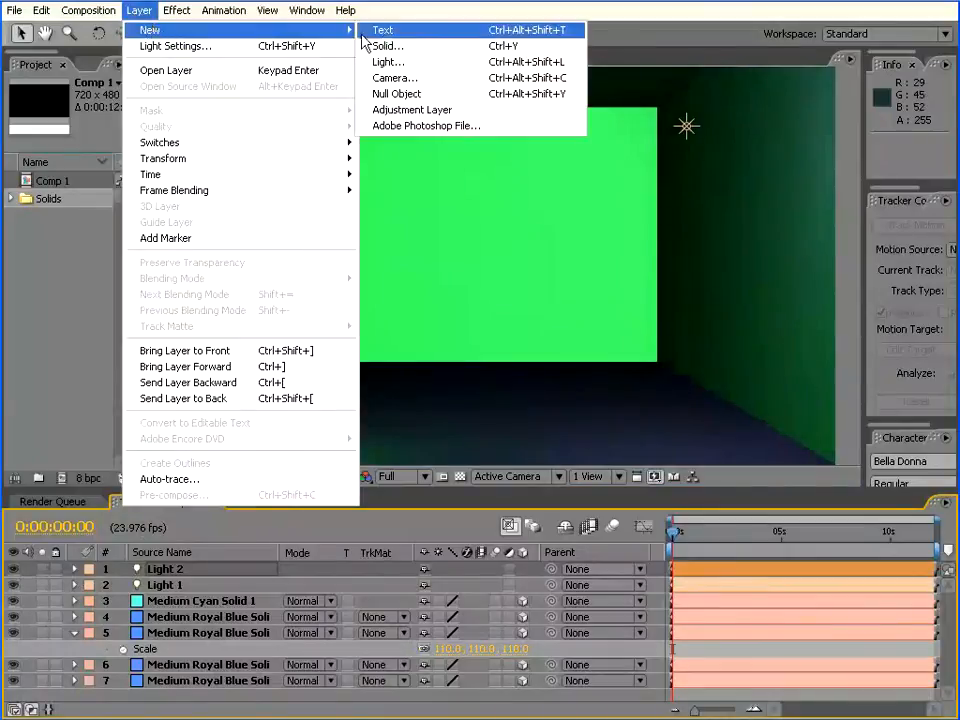
click(398, 80)
click(753, 502)
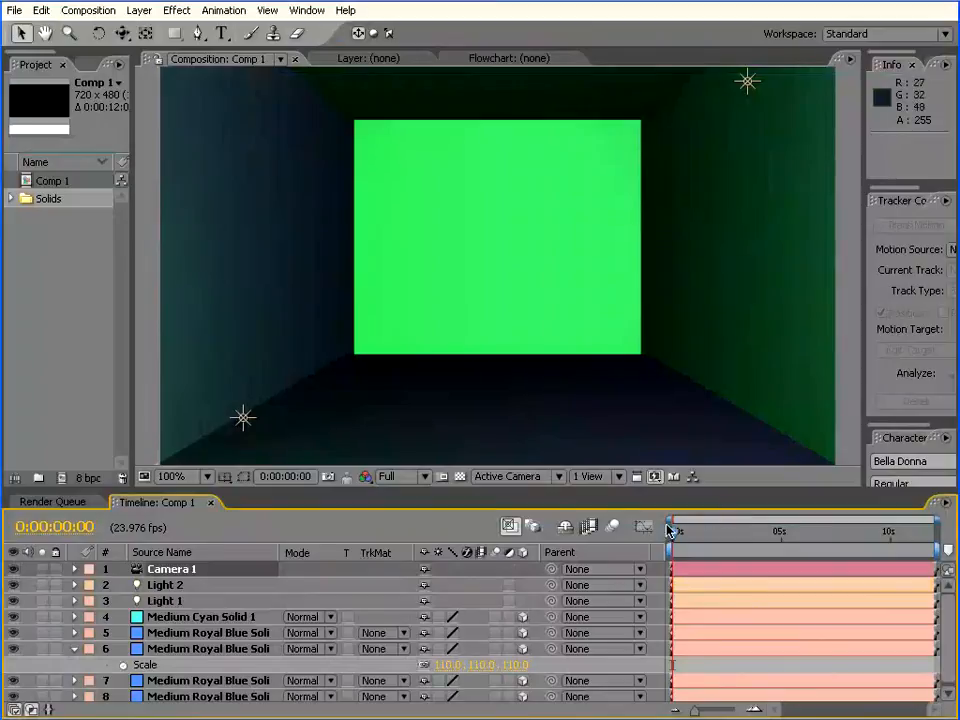
drag(129, 33, 128, 70)
drag(459, 248, 459, 302)
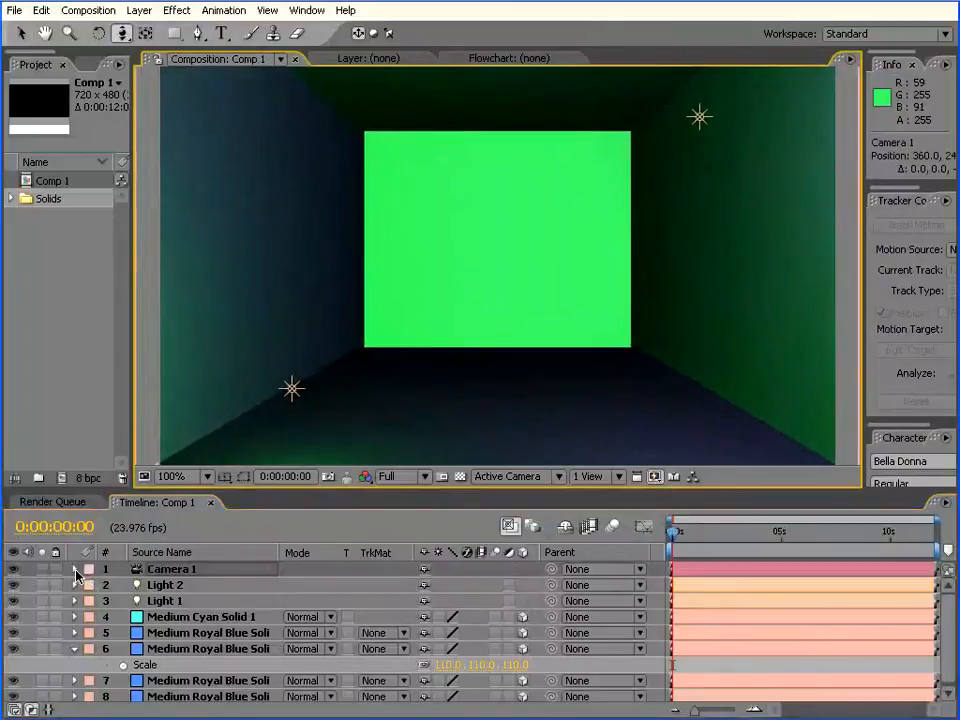
Set starting keyframes at 0 seconds for the camera's Point of Interest, Position and Orientation.
click(74, 569)
click(91, 585)
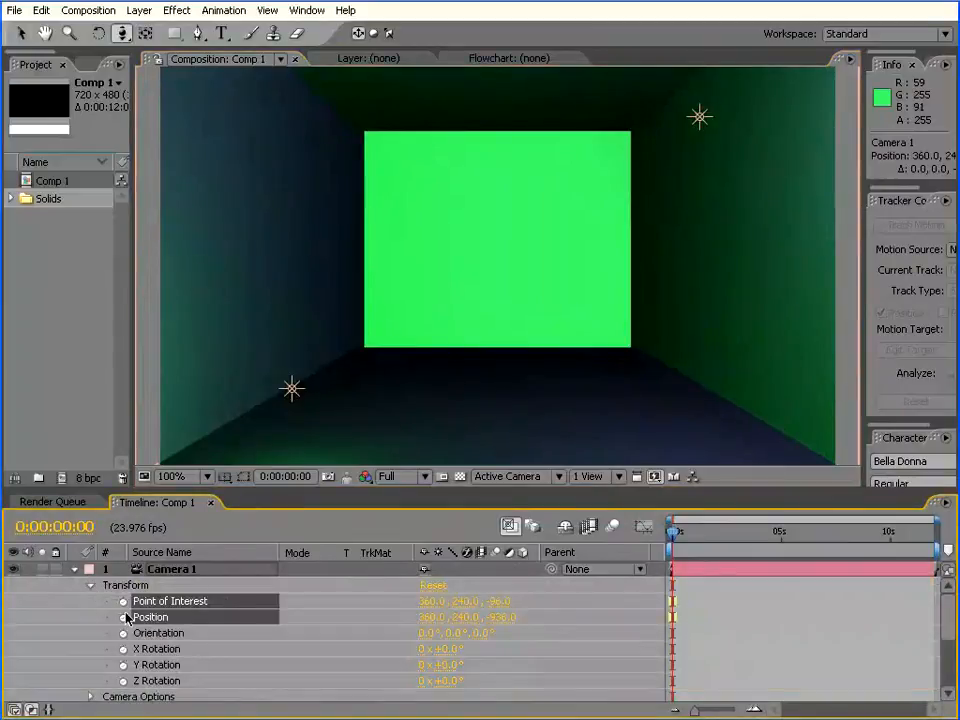
click(123, 617)
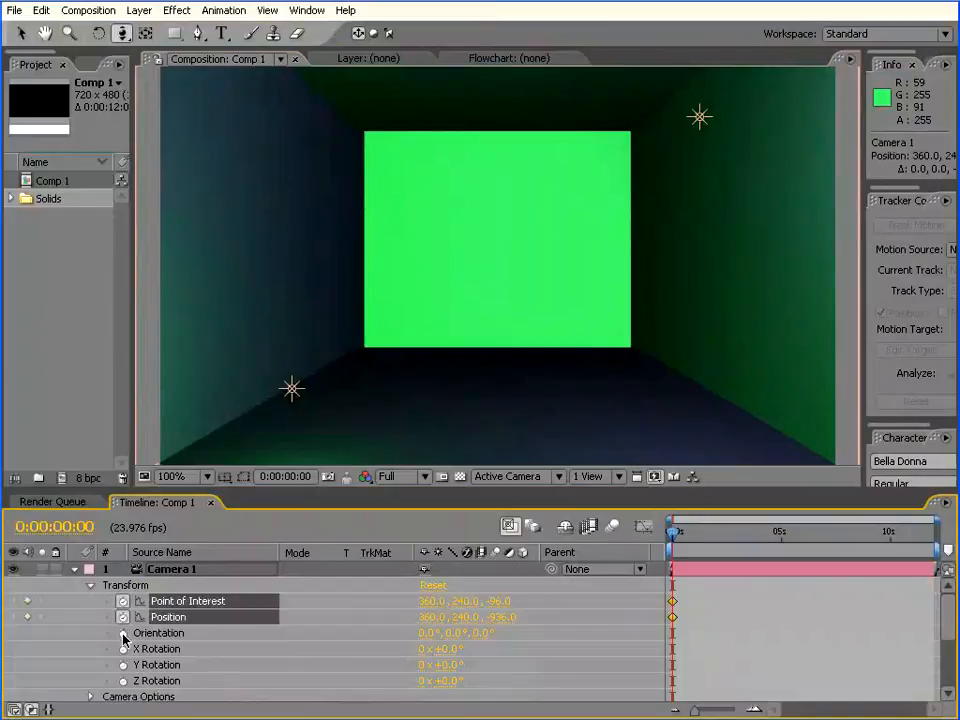
click(123, 634)
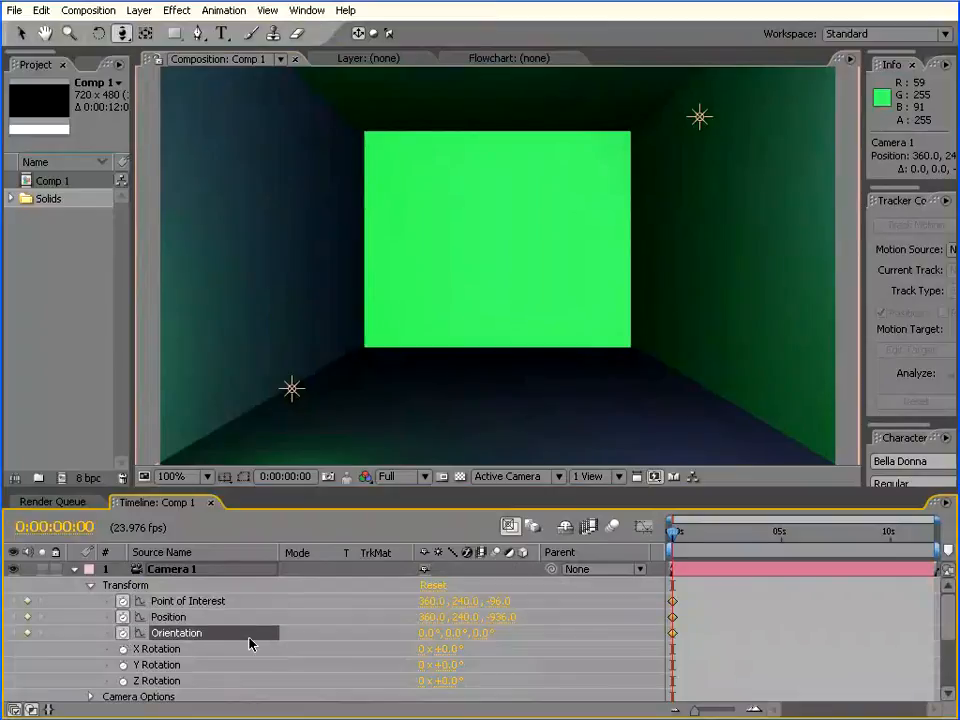
At 0:00:02:20, track the camera in and out along Z to record Point of Interest and Position keyframes.
drag(676, 538, 738, 538)
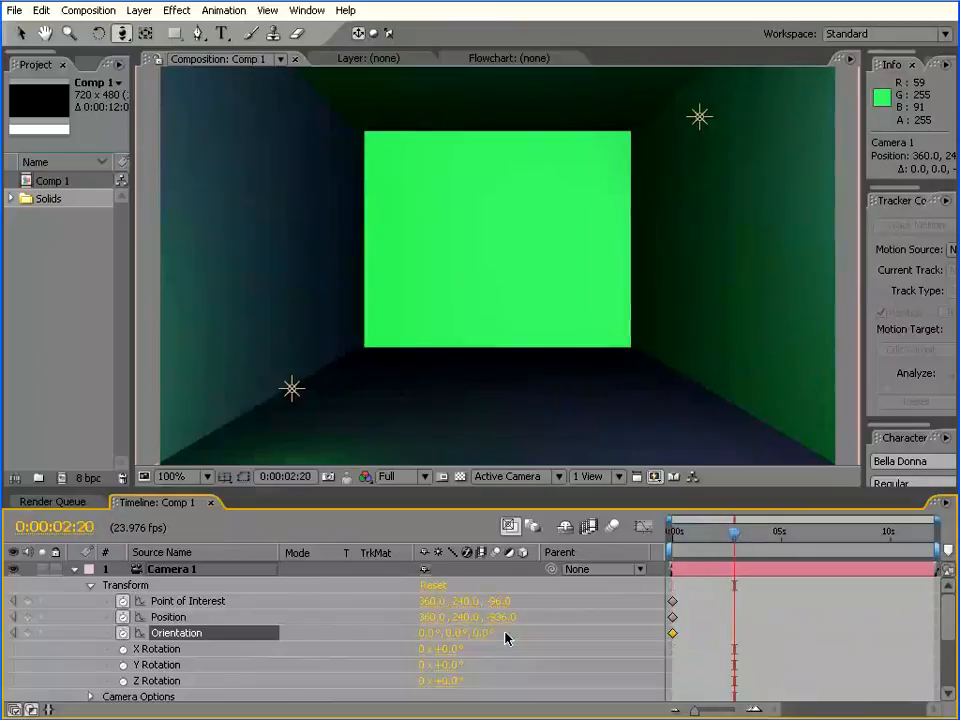
drag(496, 301, 497, 171)
drag(528, 370, 510, 270)
drag(510, 343, 512, 430)
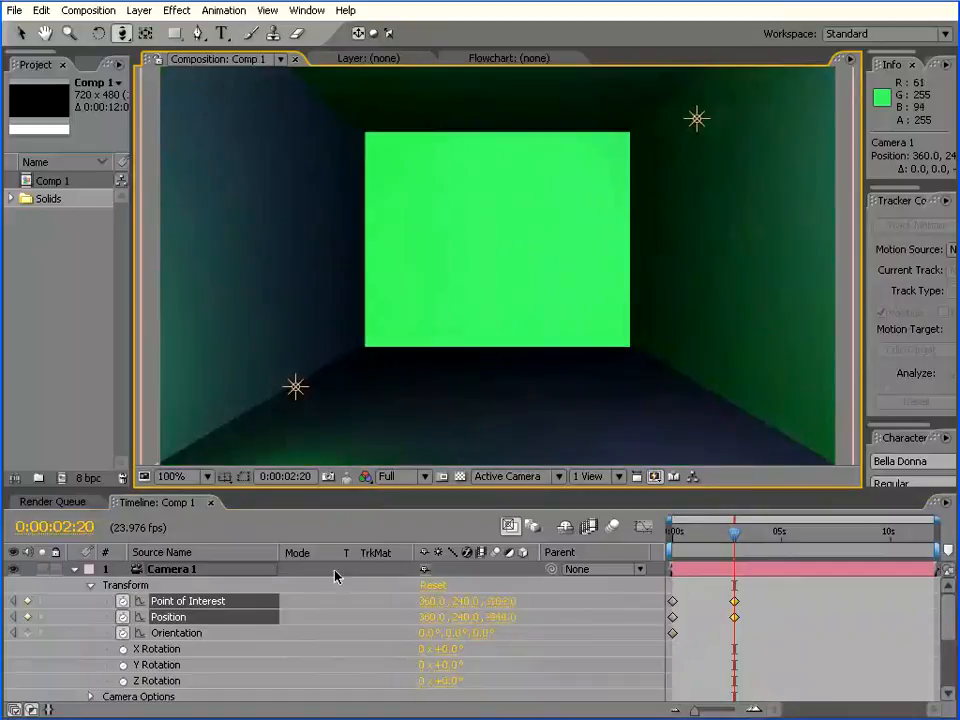
Turn on Depth of Field in the camera's options.
click(89, 697)
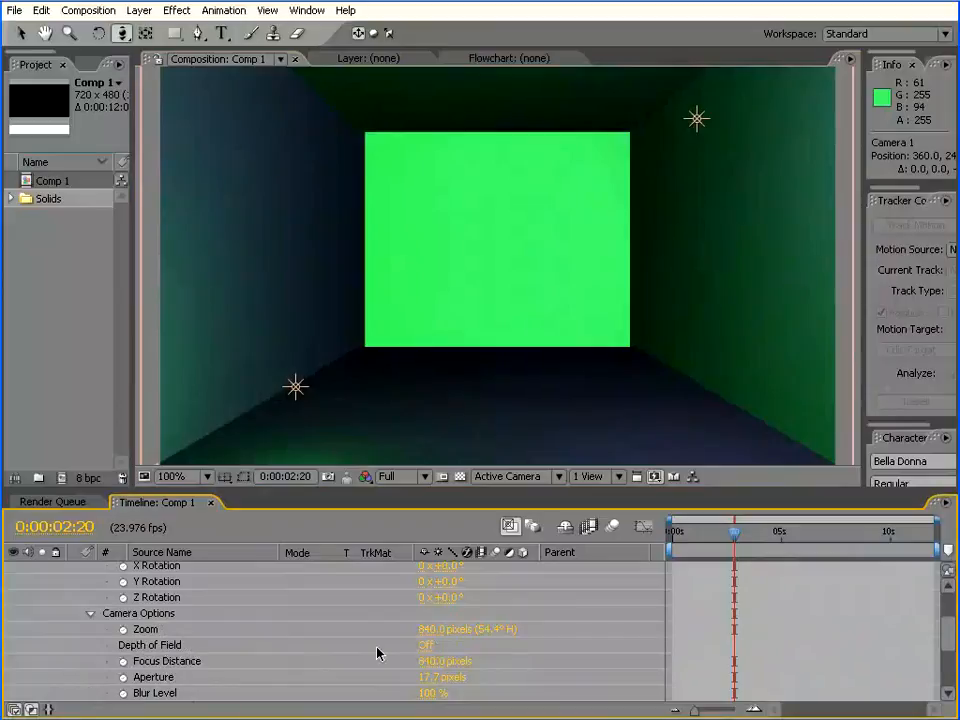
click(429, 648)
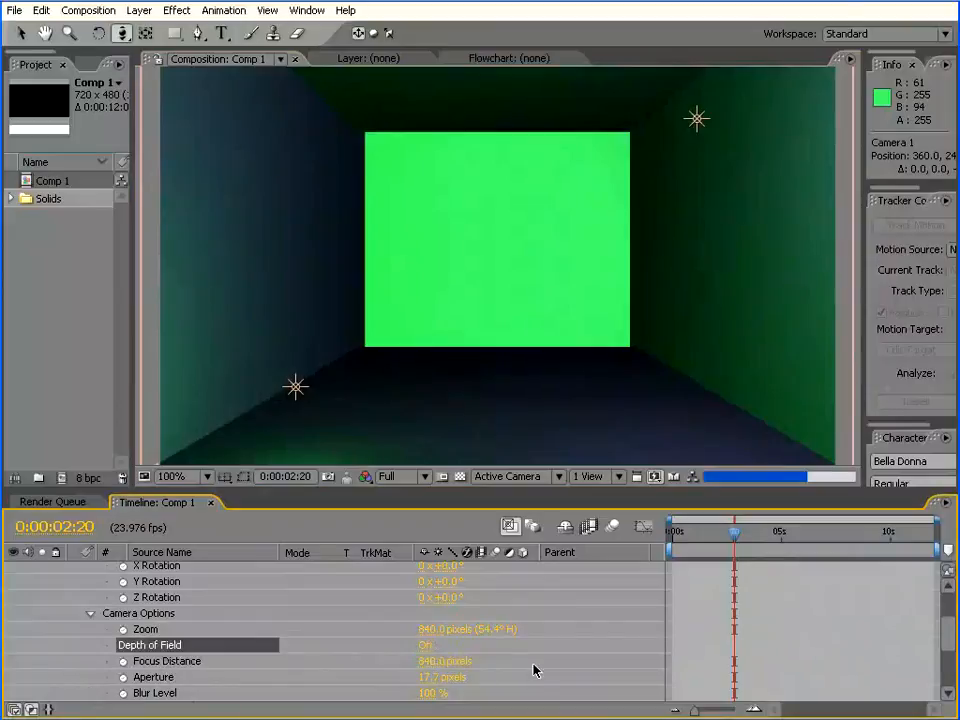
Increase the camera's Focus Distance to about 2131 pixels and scrub back along the timeline to preview the blur.
drag(430, 662, 648, 648)
drag(420, 664, 700, 662)
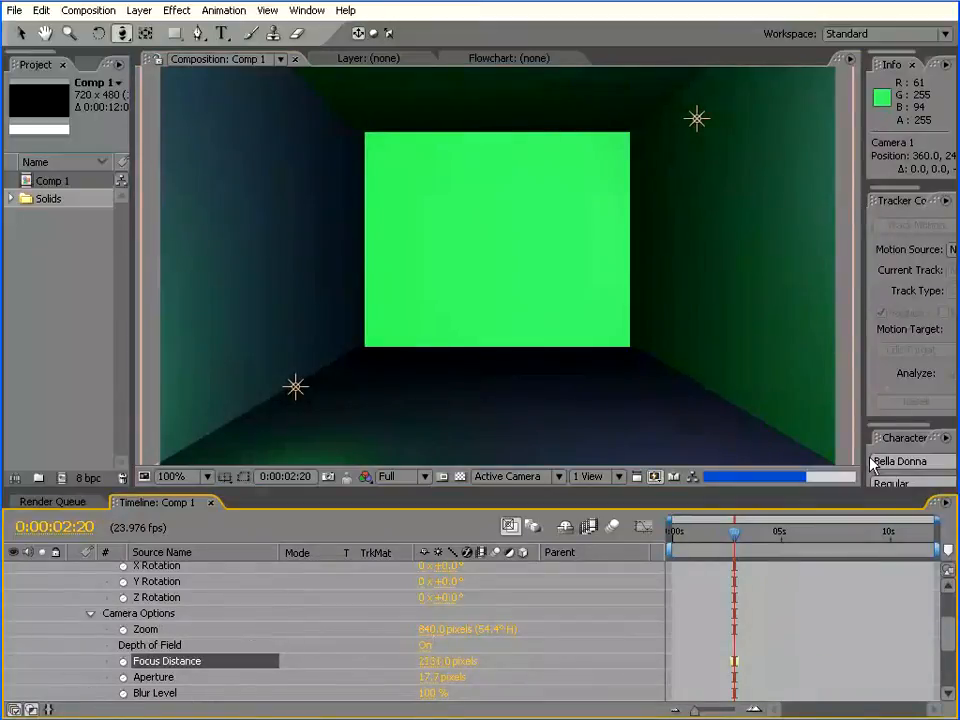
scroll(400, 630, up, 3)
click(727, 540)
drag(727, 540, 705, 535)
At 0:00:03:14, track the camera farther in along Z to record Point of Interest and Position keyframes, and return to 0:00:01:02.
drag(718, 597, 759, 632)
drag(705, 538, 750, 535)
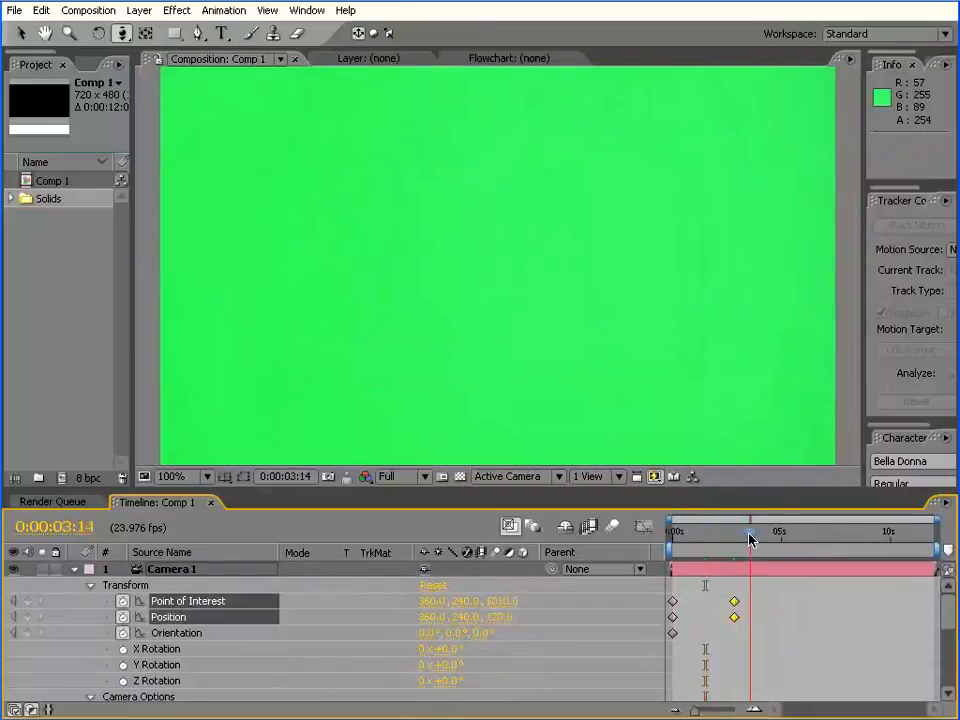
click(696, 534)
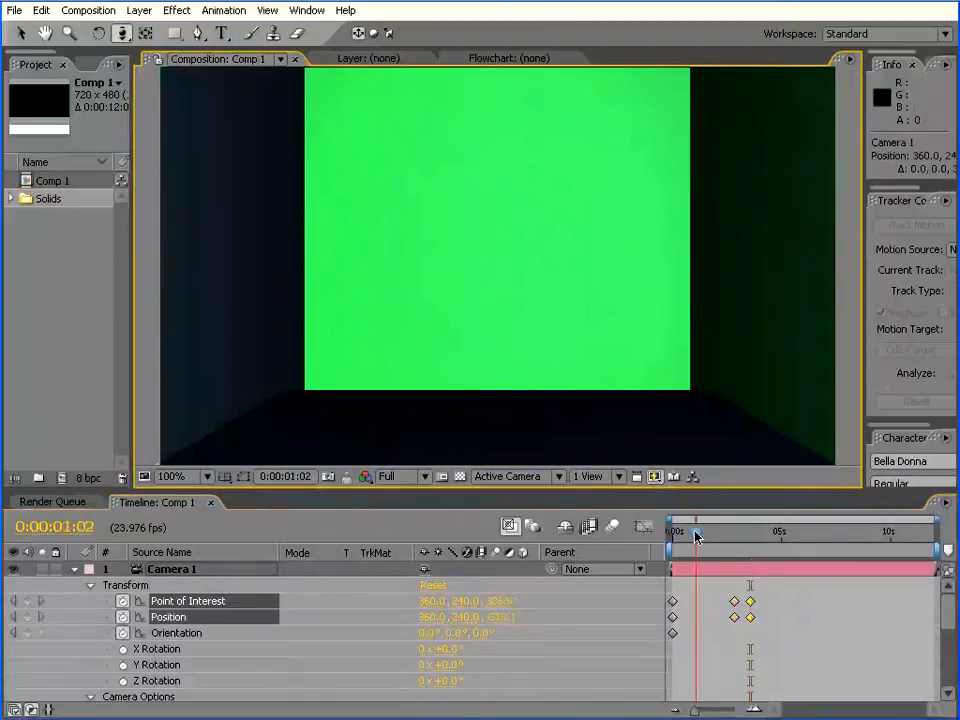
Add a new text layer reading "asastudio.org".
click(139, 10)
mouse_move(150, 30)
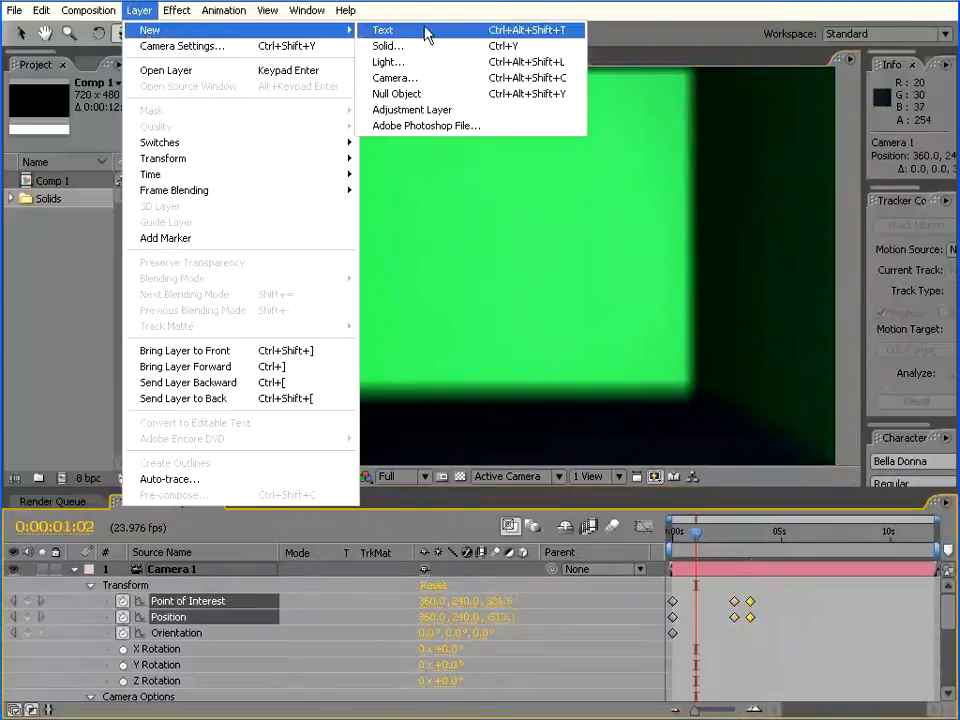
click(427, 34)
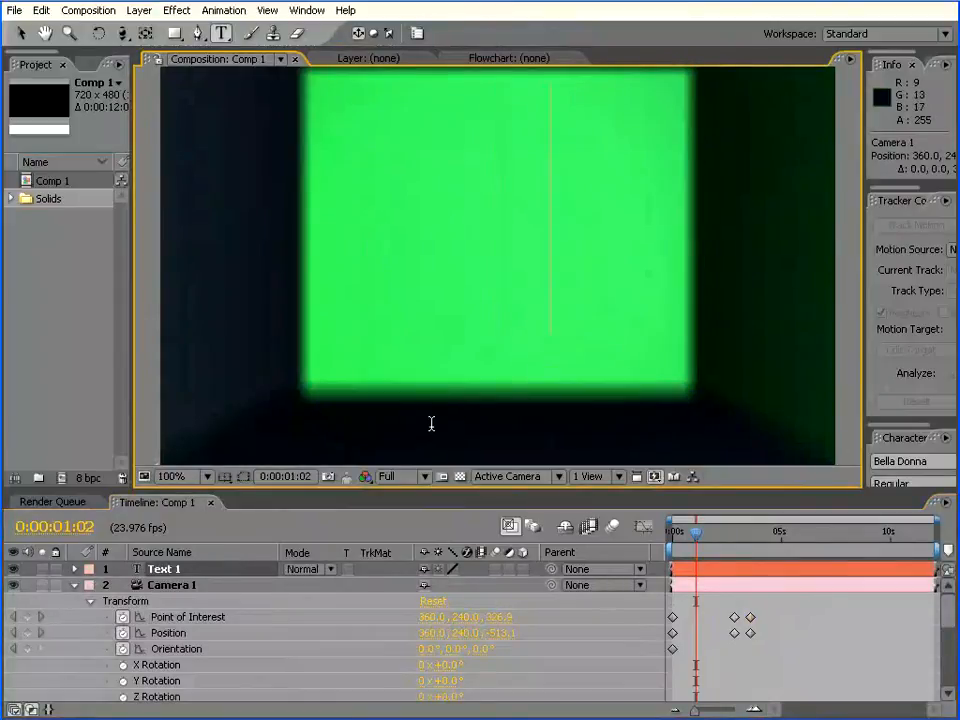
text(asastudi)
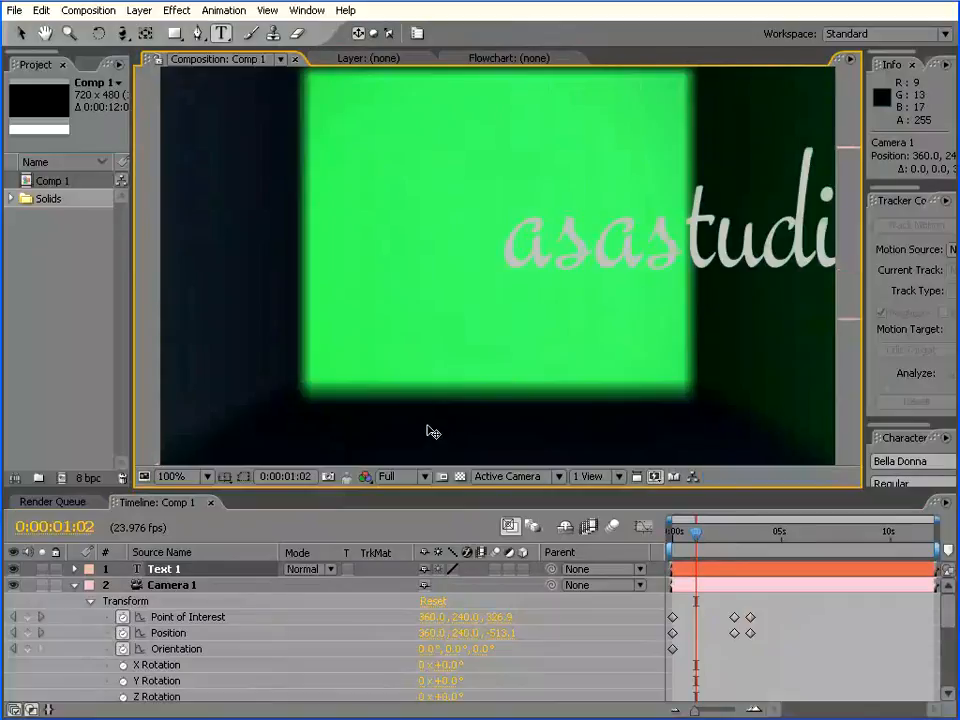
Switch the composition to the Top view, zoomed out to 25%, and make the asastudio.org text layer 3D.
click(540, 480)
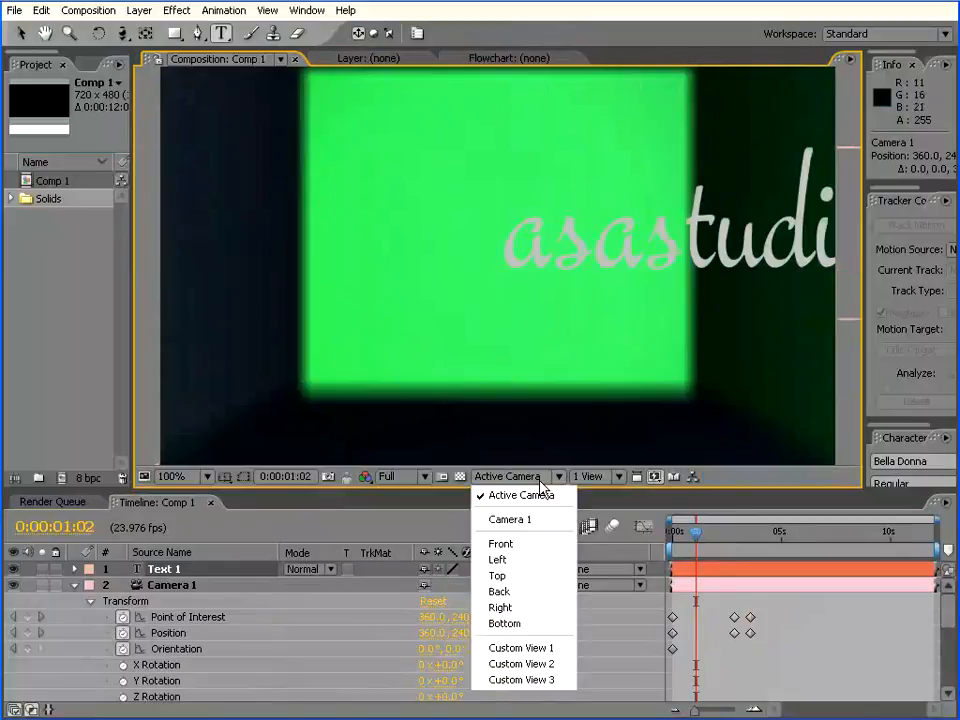
click(529, 577)
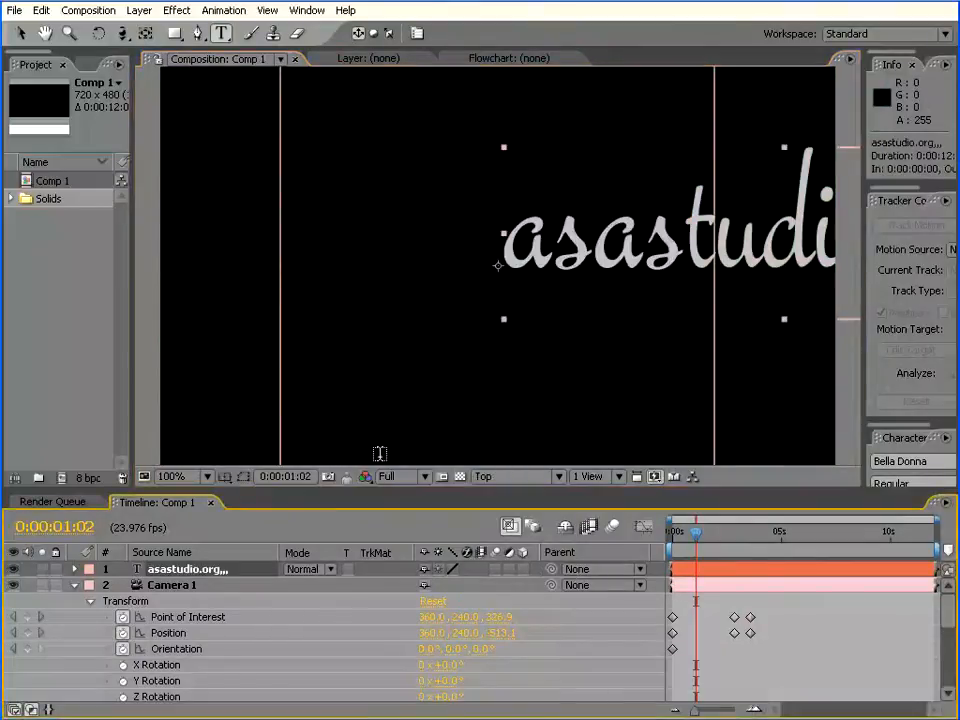
scroll(385, 452, down, 4)
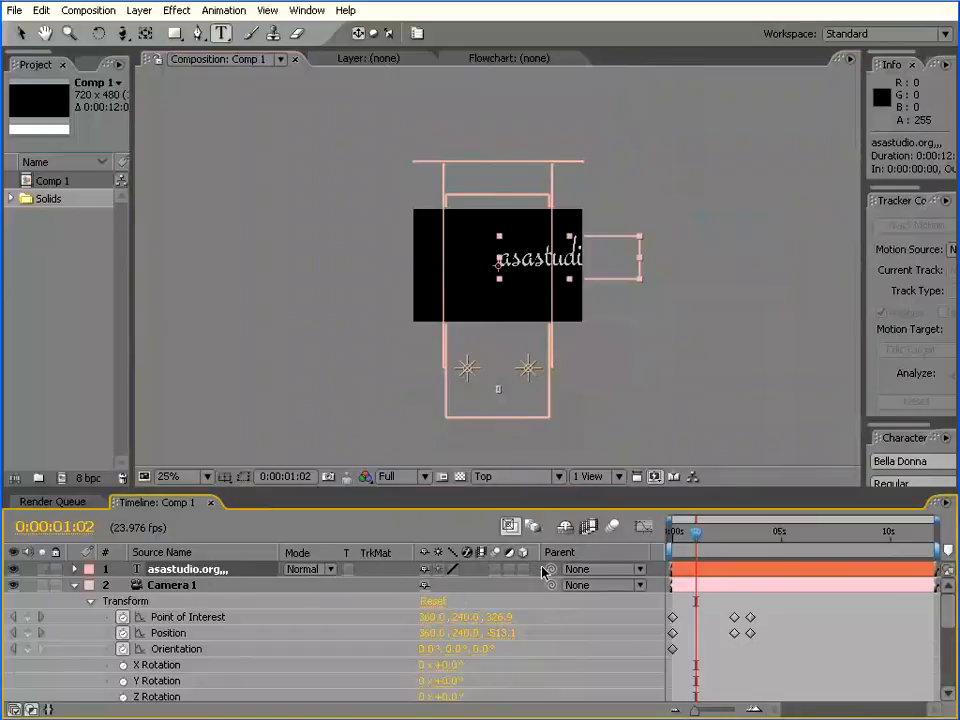
click(522, 569)
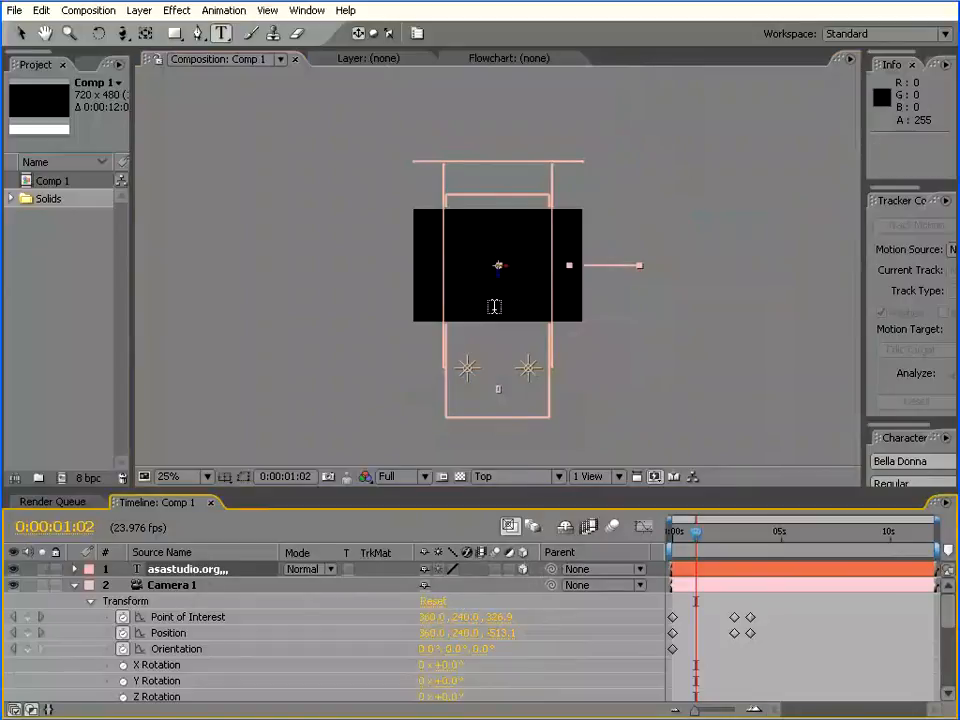
Move the text layer back along Z to well behind the room's back wall and shift it along X to 72.
click(20, 33)
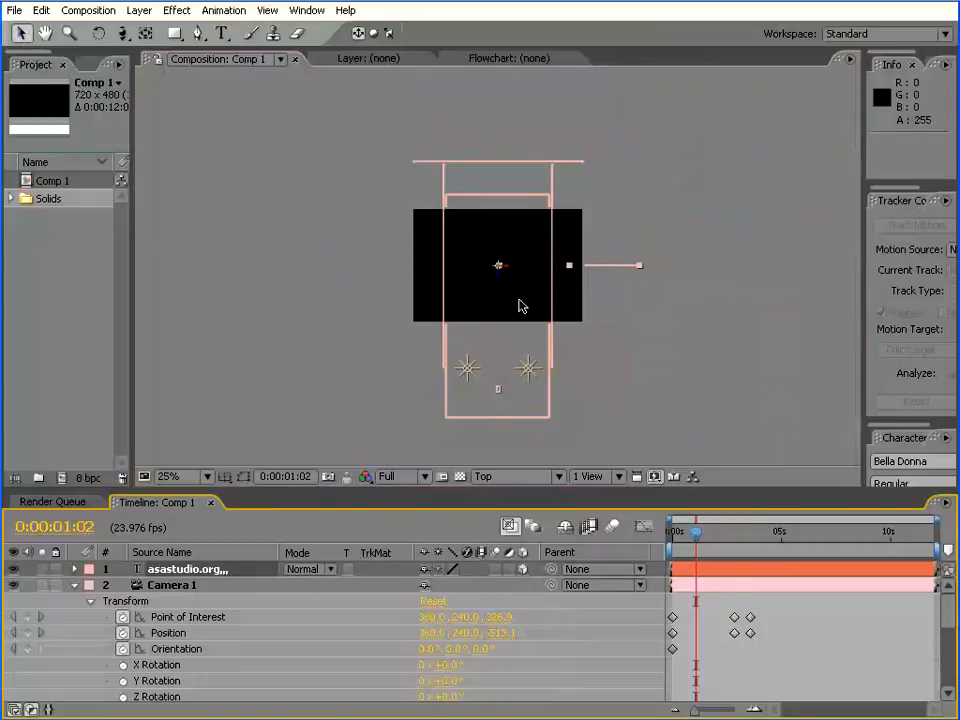
drag(498, 278, 494, 76)
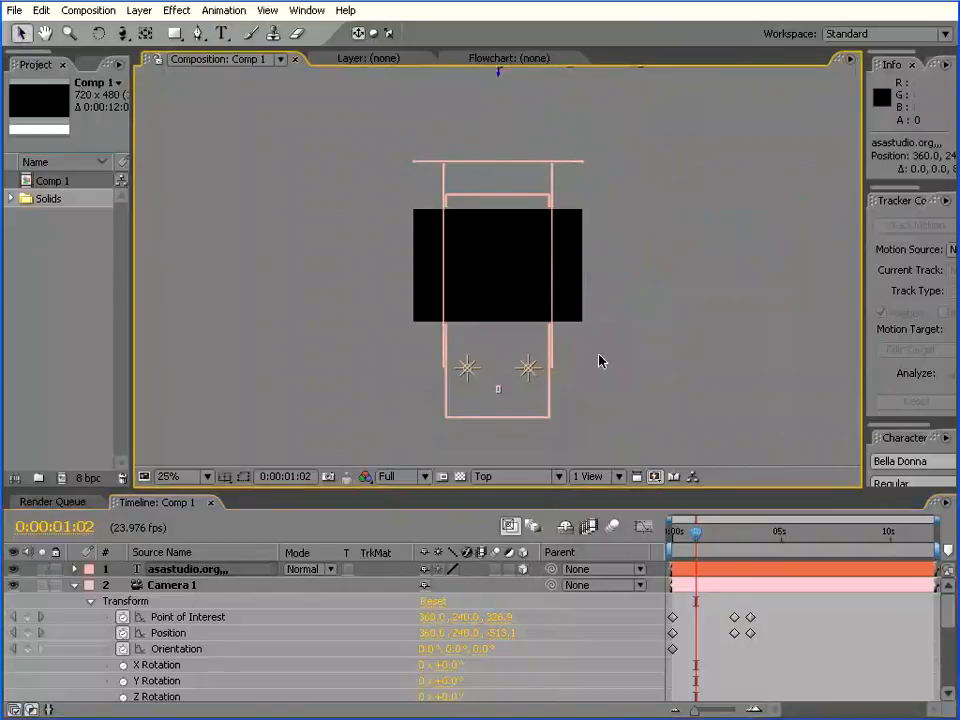
key(comma)
drag(500, 174, 475, 106)
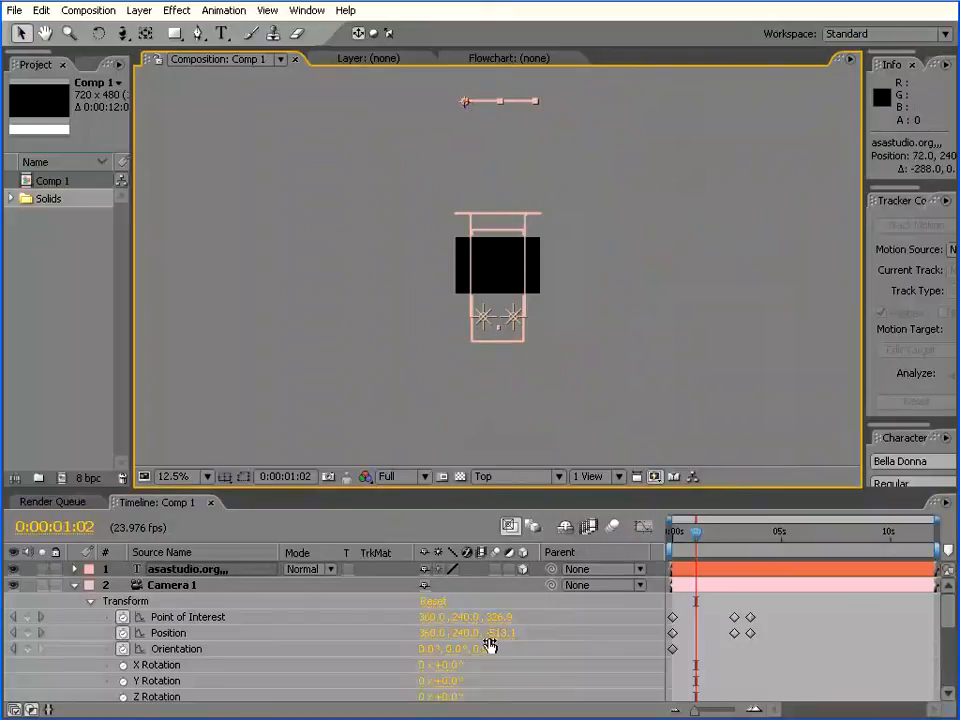
Return to the Active Camera view at 100% magnification and enlarge the composition viewer.
click(545, 480)
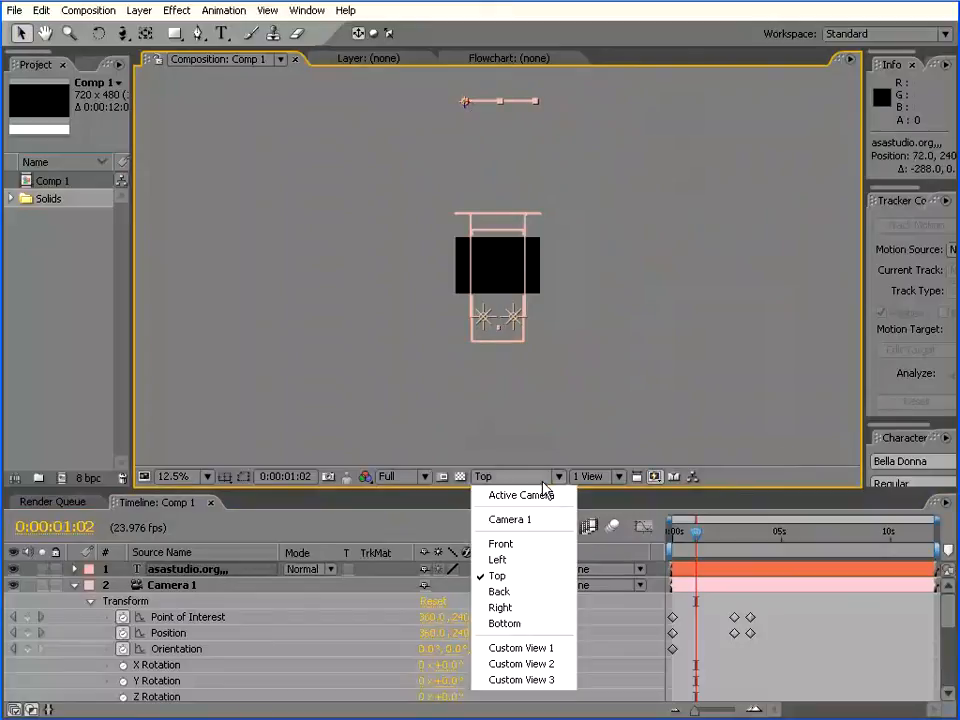
click(535, 496)
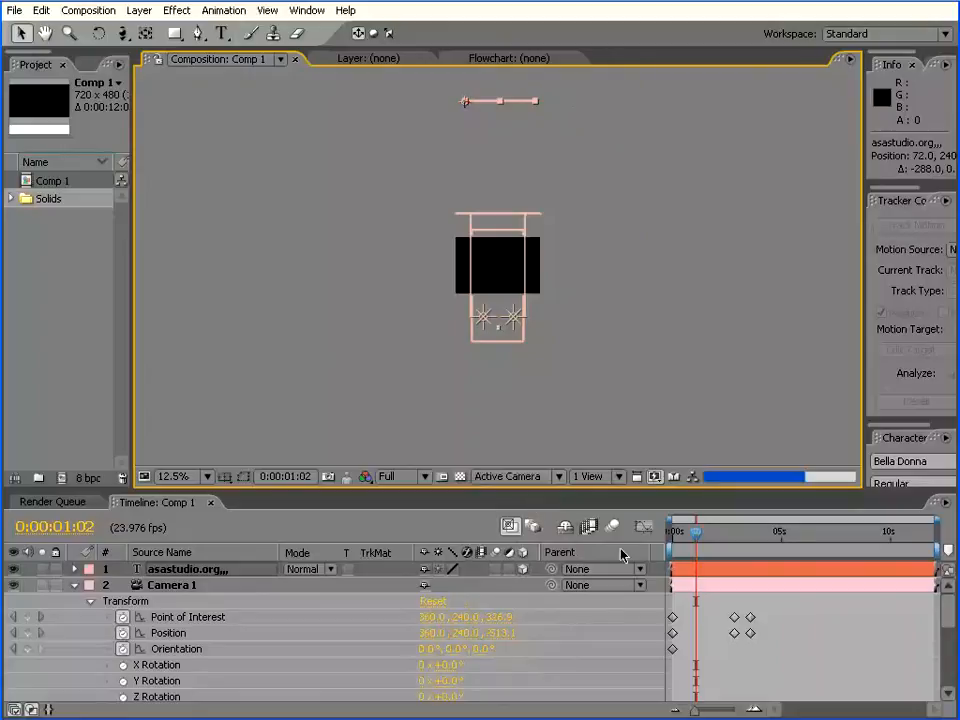
key(period)
key(period)
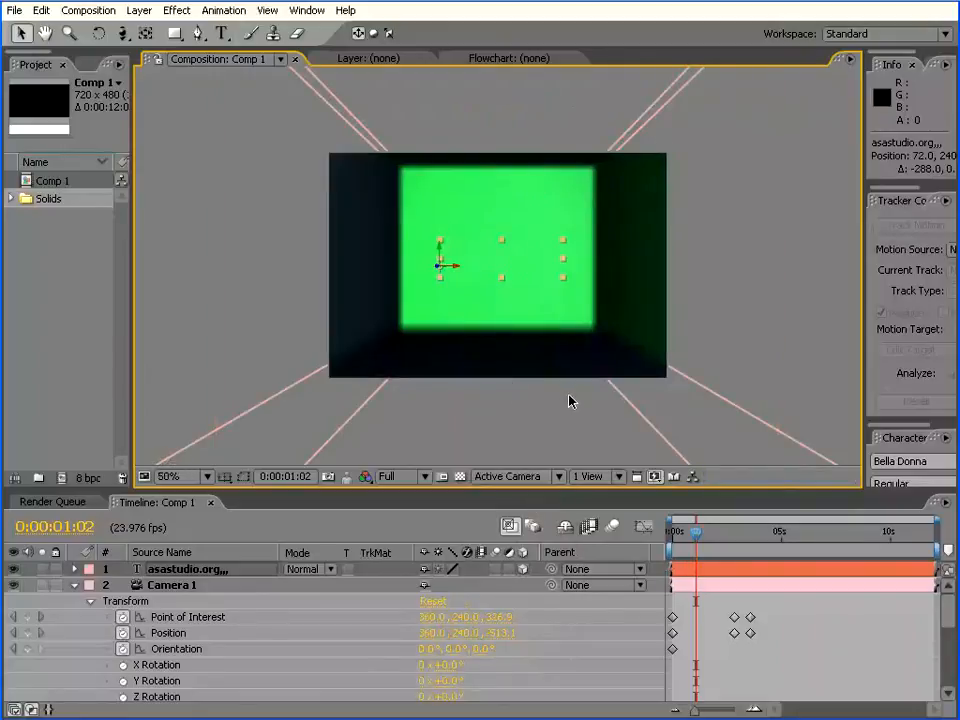
key(period)
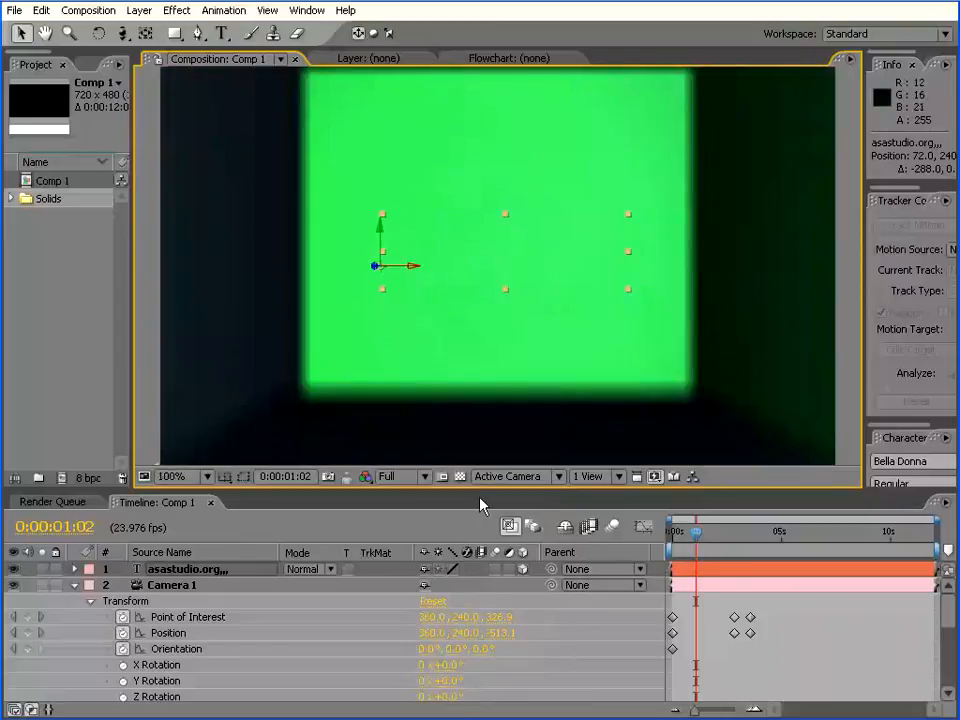
drag(481, 489, 481, 588)
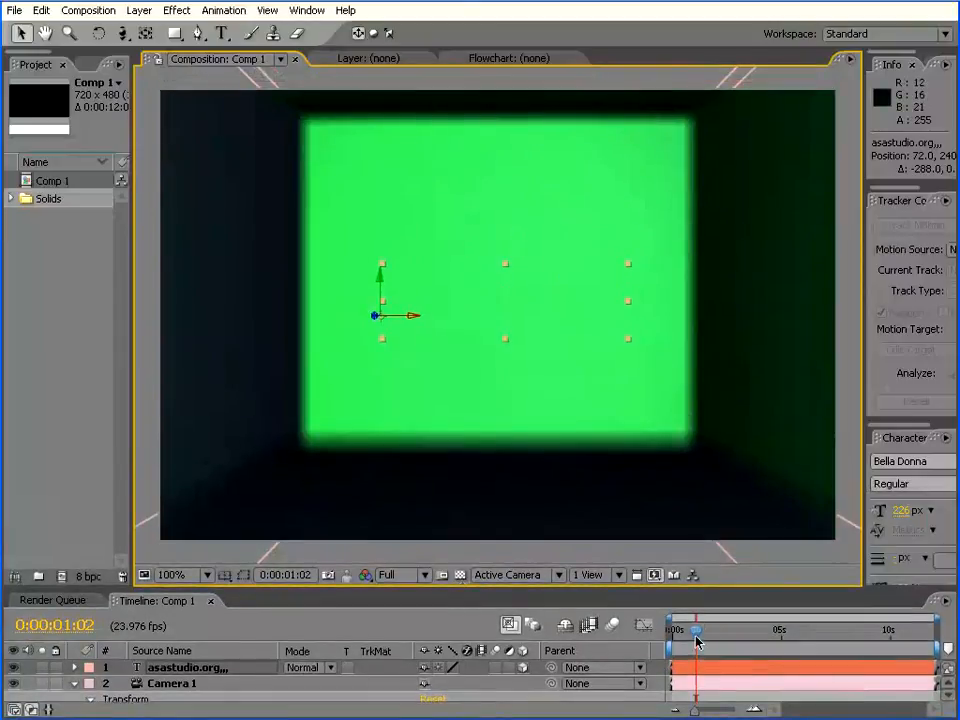
At 0:00:05:12, track the camera along Z towards the asastudio.org text to extend the camera animation.
drag(703, 638, 753, 636)
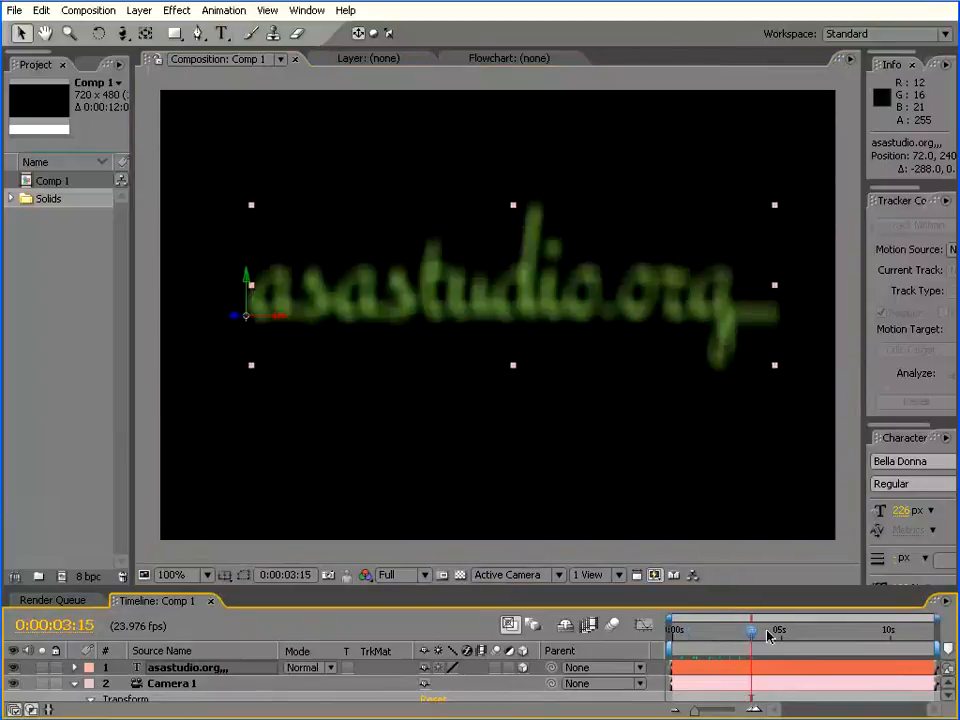
drag(753, 636, 793, 635)
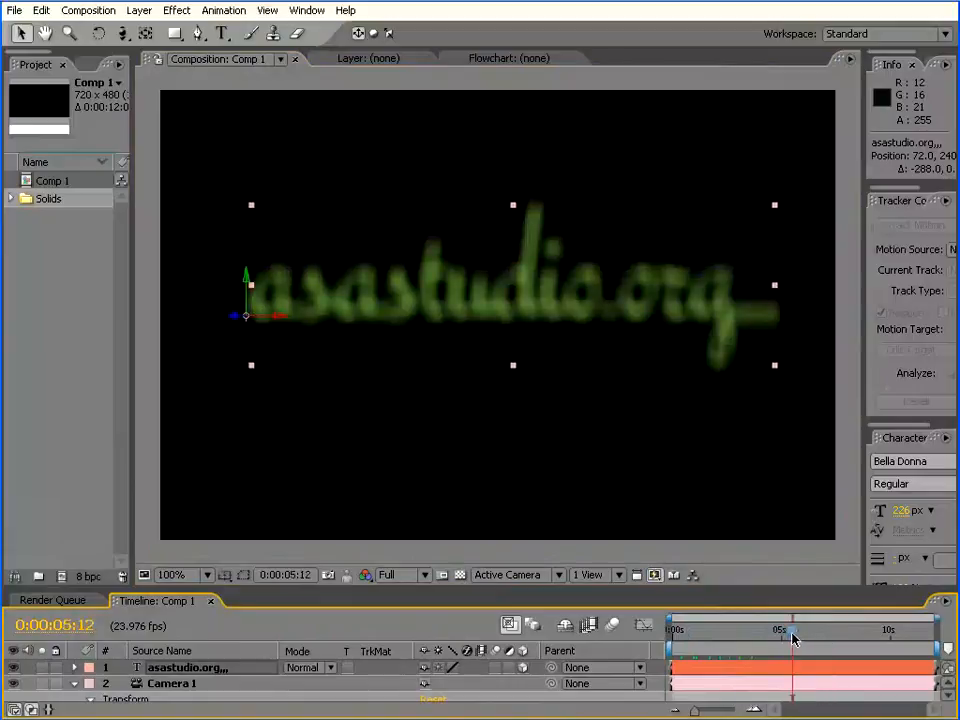
click(124, 36)
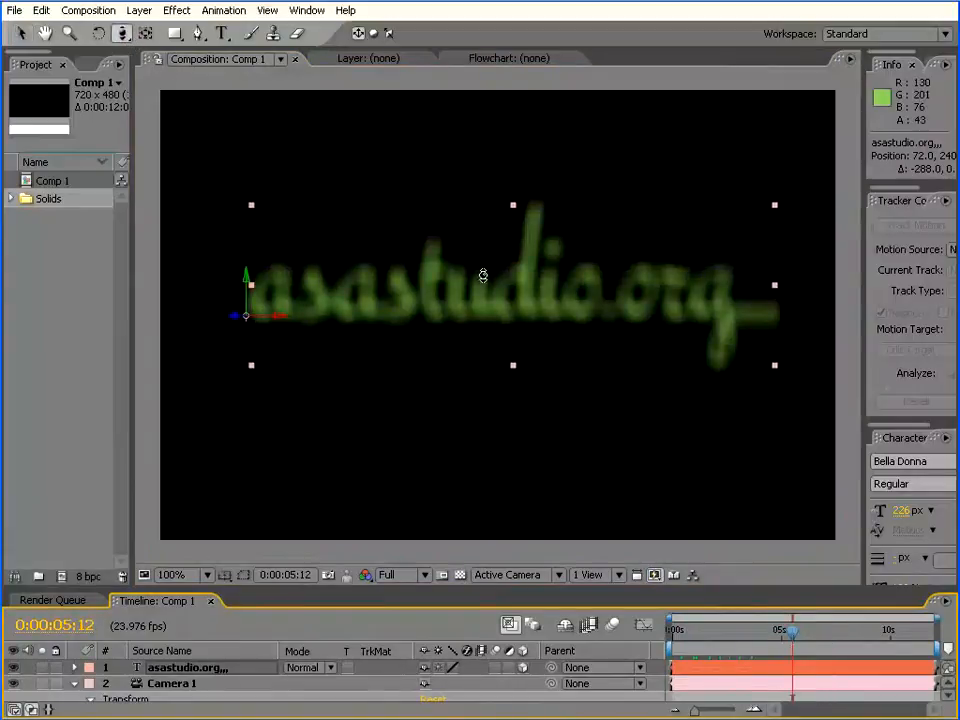
mouse_move(516, 296)
mouse_down()
mouse_move(518, 354)
mouse_move(519, 167)
mouse_move(506, 390)
mouse_move(504, 263)
mouse_move(512, 426)
mouse_move(514, 283)
mouse_up()
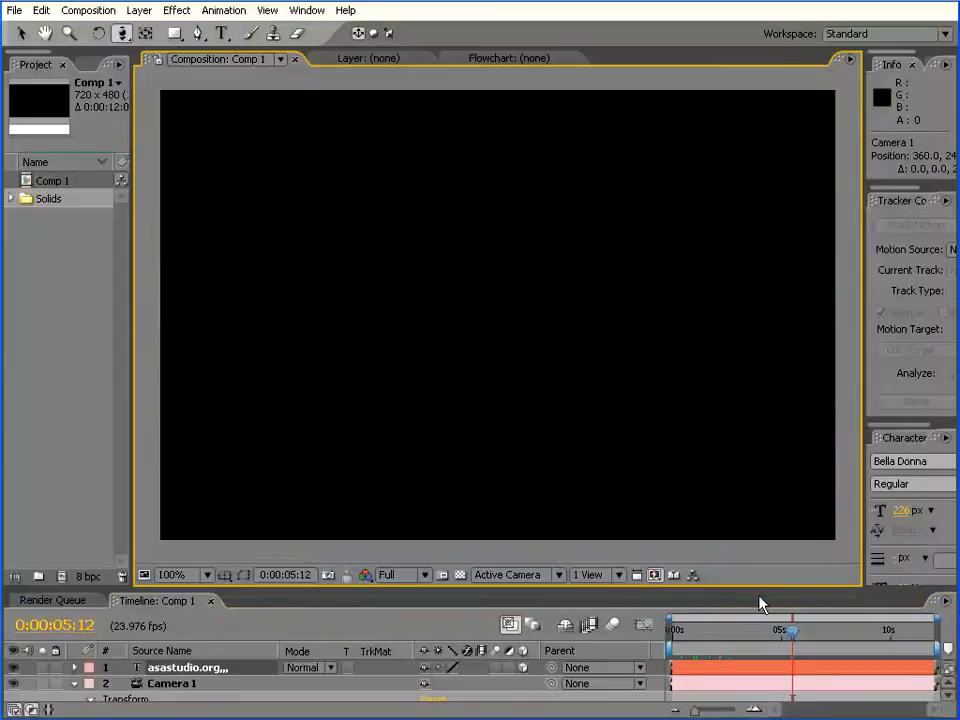
Scrub the timeline from 0:00:00:00 to preview the camera move towards the text.
drag(797, 635, 631, 634)
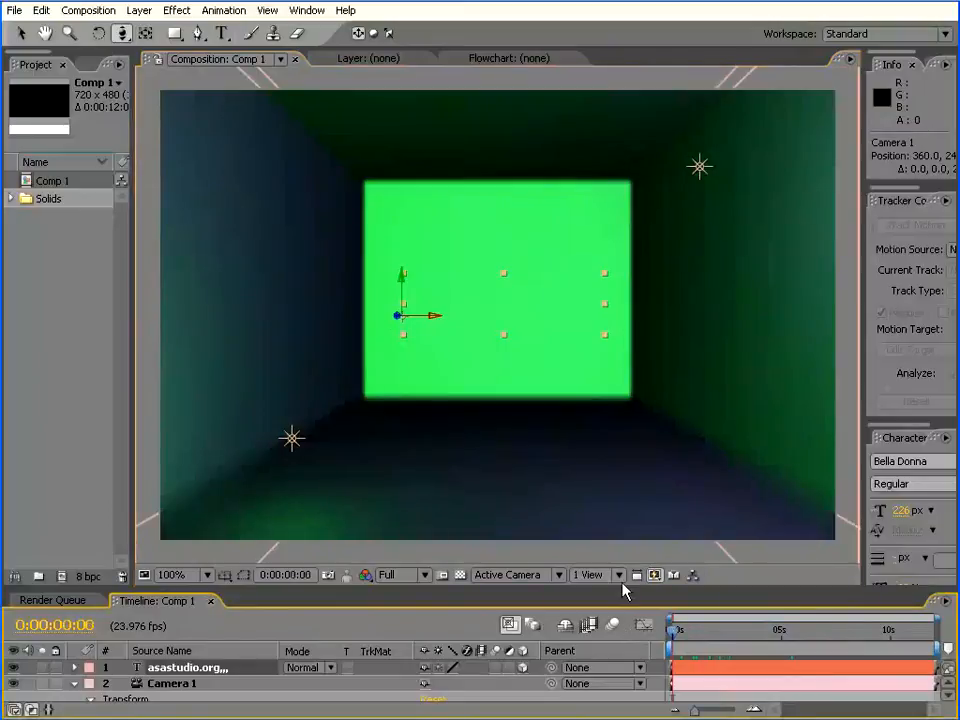
click(621, 581)
drag(675, 634, 769, 623)
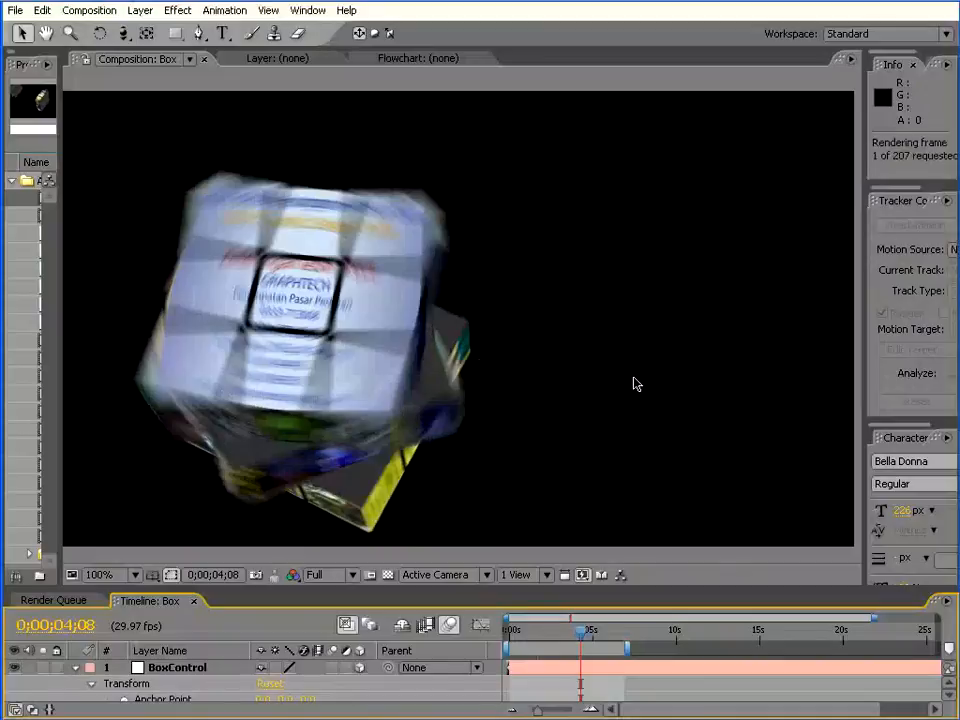
Run a RAM preview of the Box composition and scrub through its timeline to examine the cube animation.
key(KP_0)
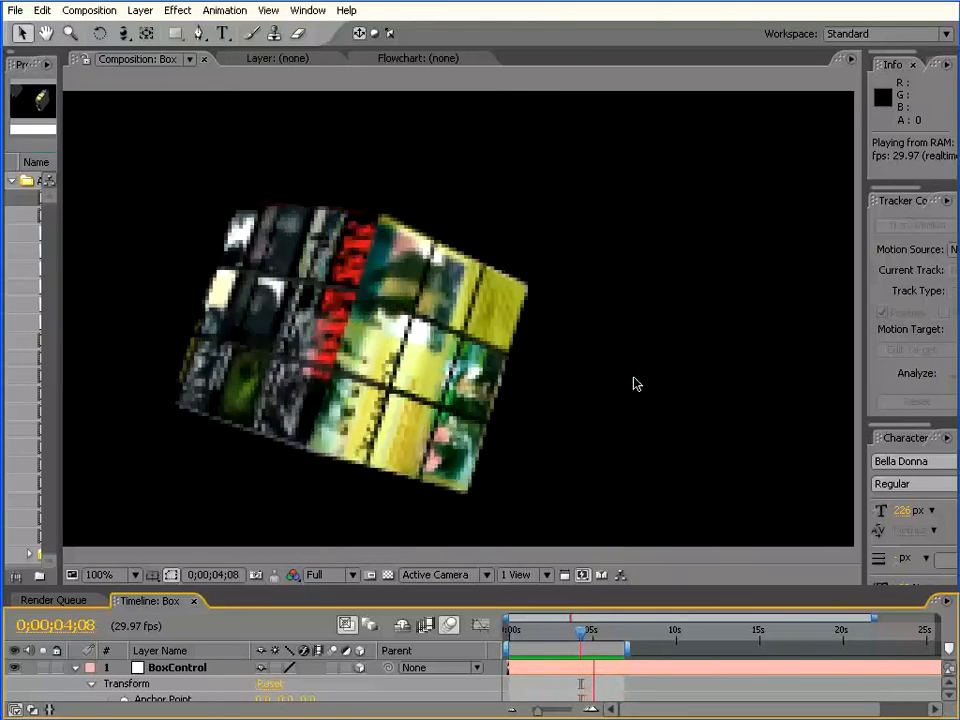
mouse_move(540, 634)
mouse_down()
mouse_move(626, 639)
mouse_move(538, 639)
mouse_up()
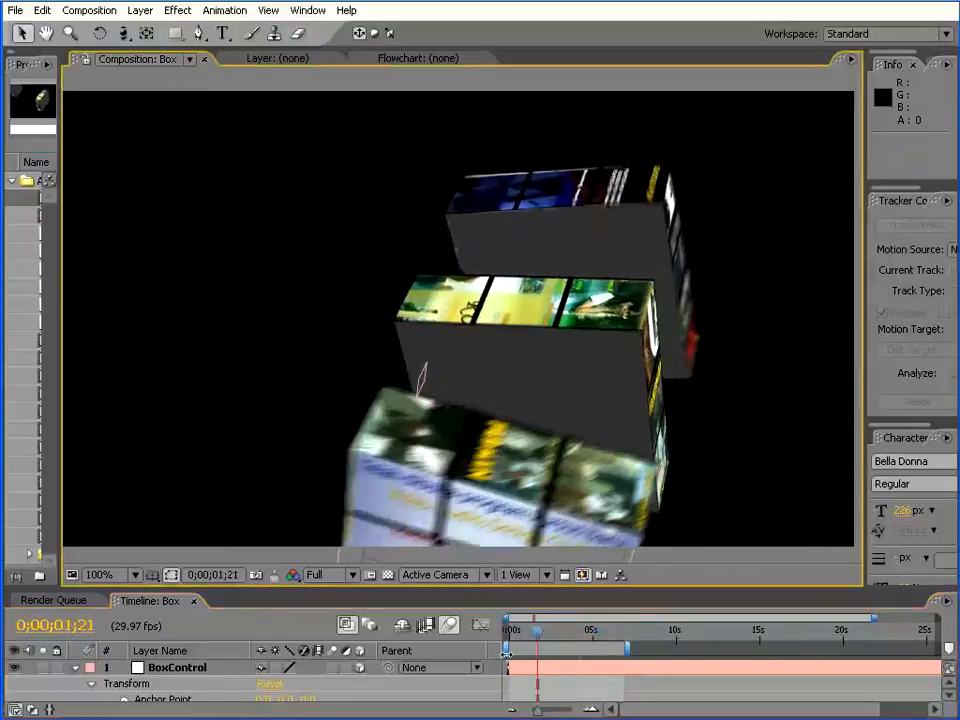
drag(540, 636, 738, 647)
End the Box composition's work area at 0;00;06;02, add the composition to the render queue and enlarge the queue.
mouse_move(629, 636)
mouse_down()
mouse_move(739, 638)
mouse_move(505, 638)
mouse_move(643, 638)
mouse_move(600, 637)
mouse_move(611, 637)
mouse_up()
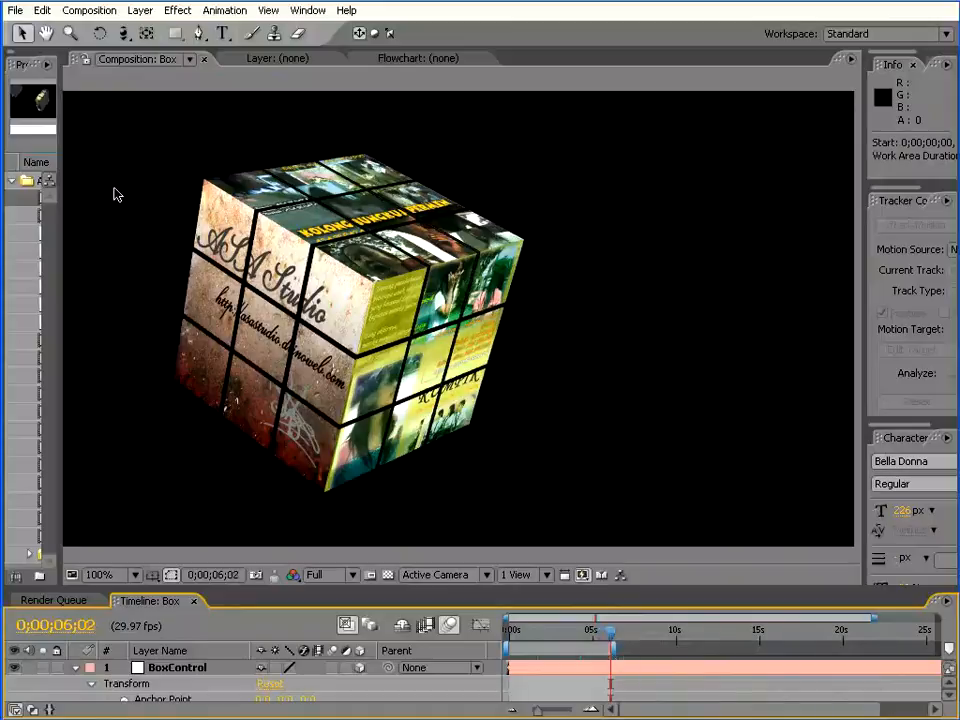
click(86, 12)
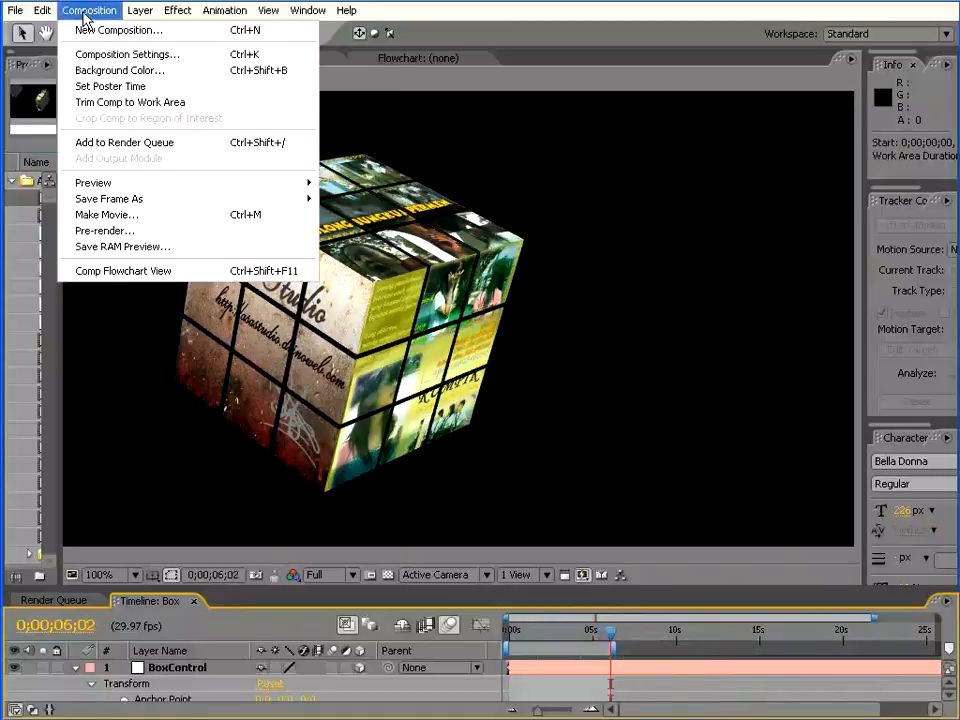
click(112, 143)
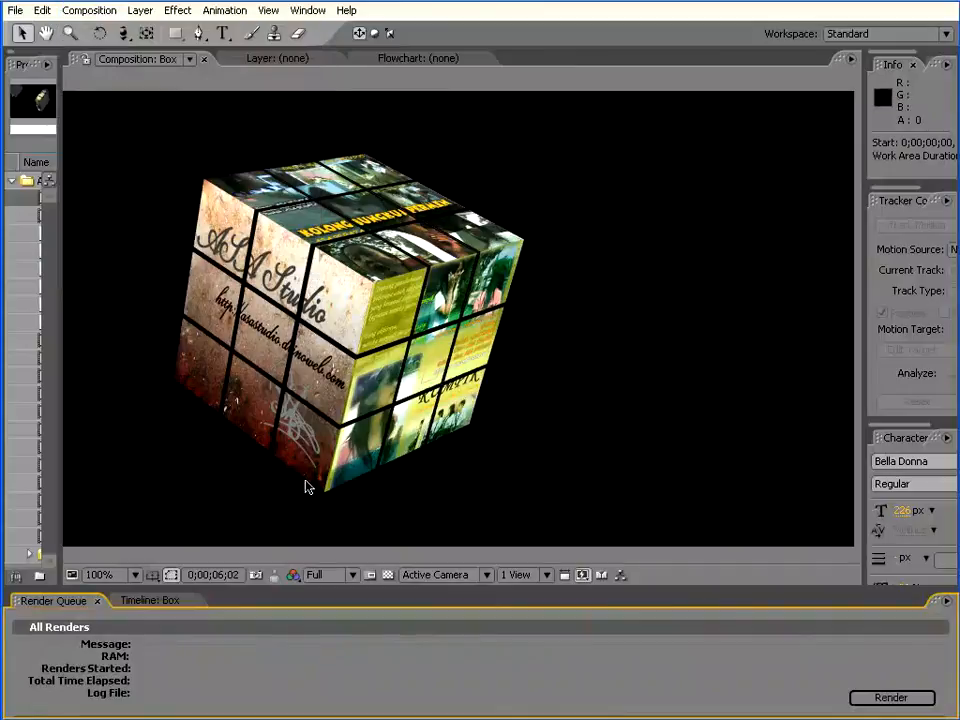
drag(318, 585, 354, 289)
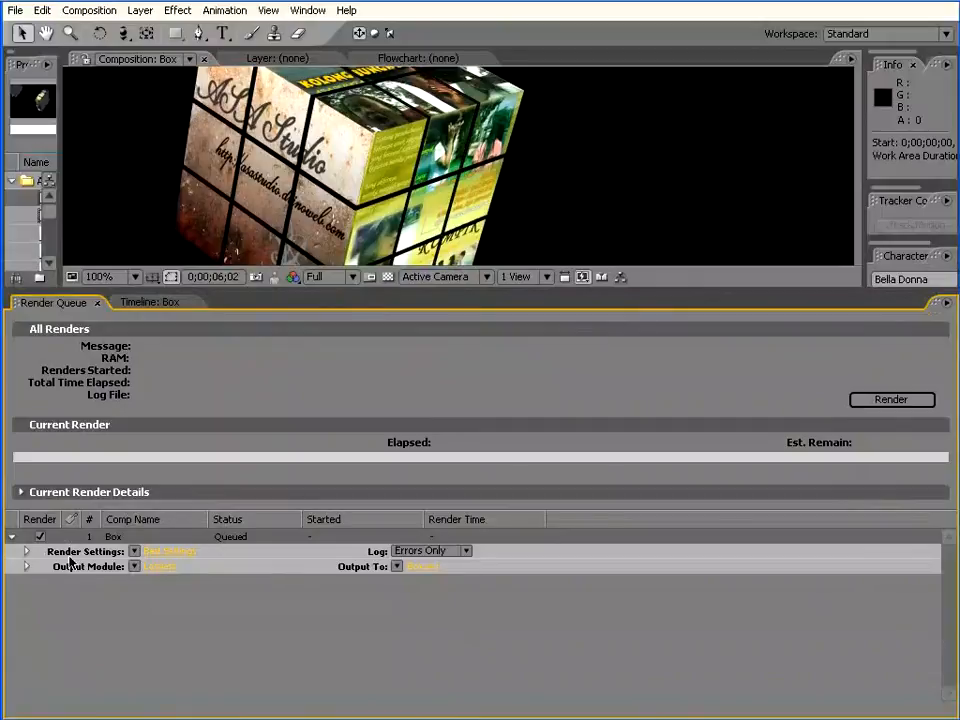
Set the Box render settings to Best quality and Full resolution.
click(166, 557)
drag(567, 93, 416, 138)
click(379, 192)
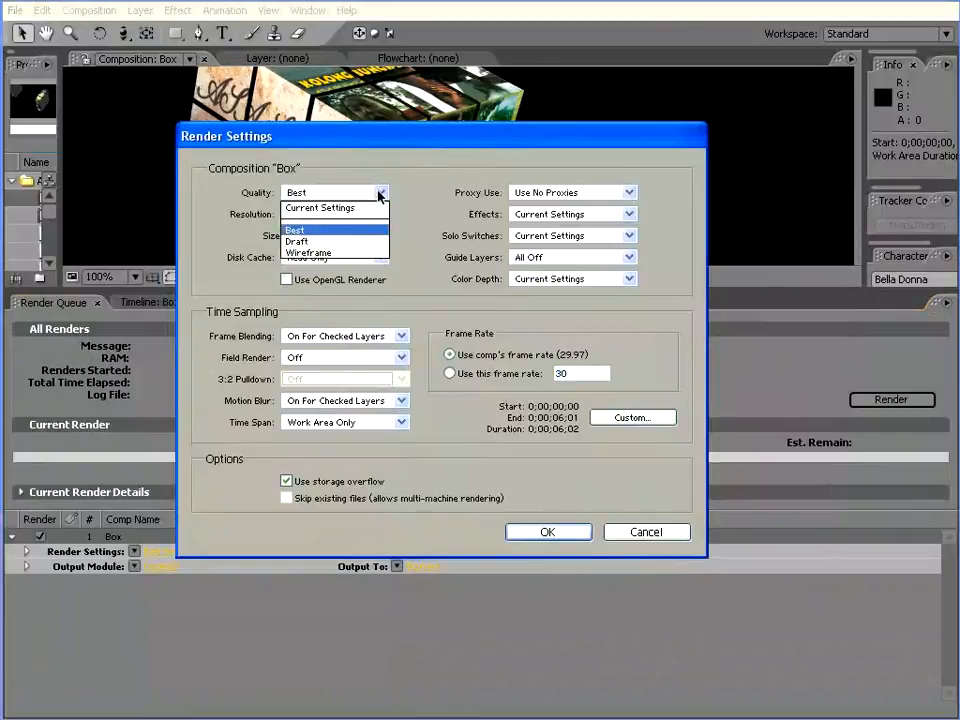
click(298, 238)
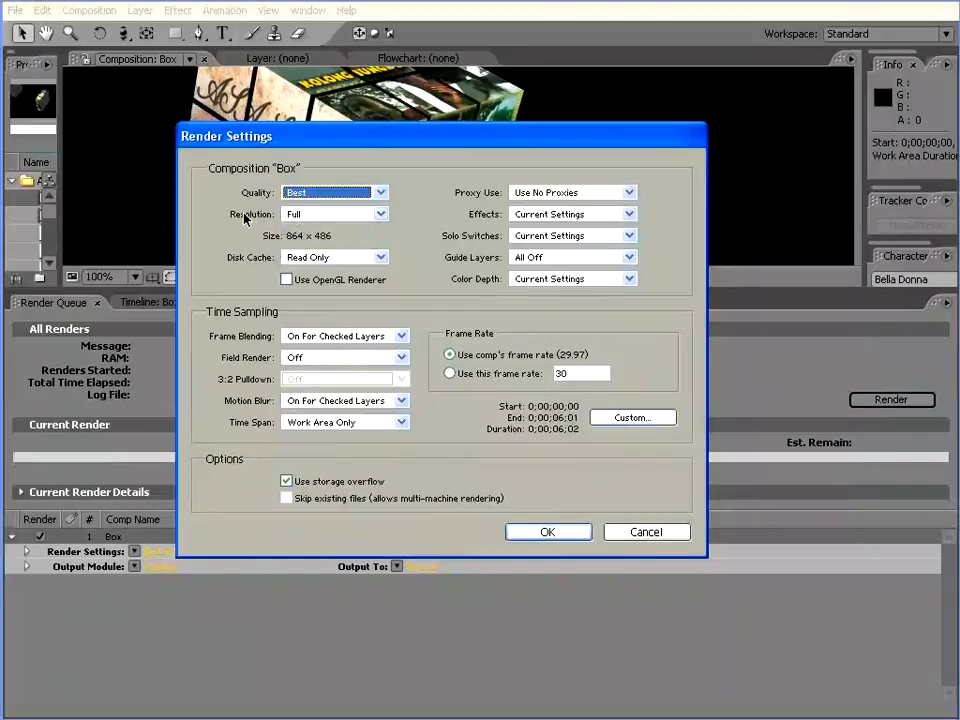
click(381, 215)
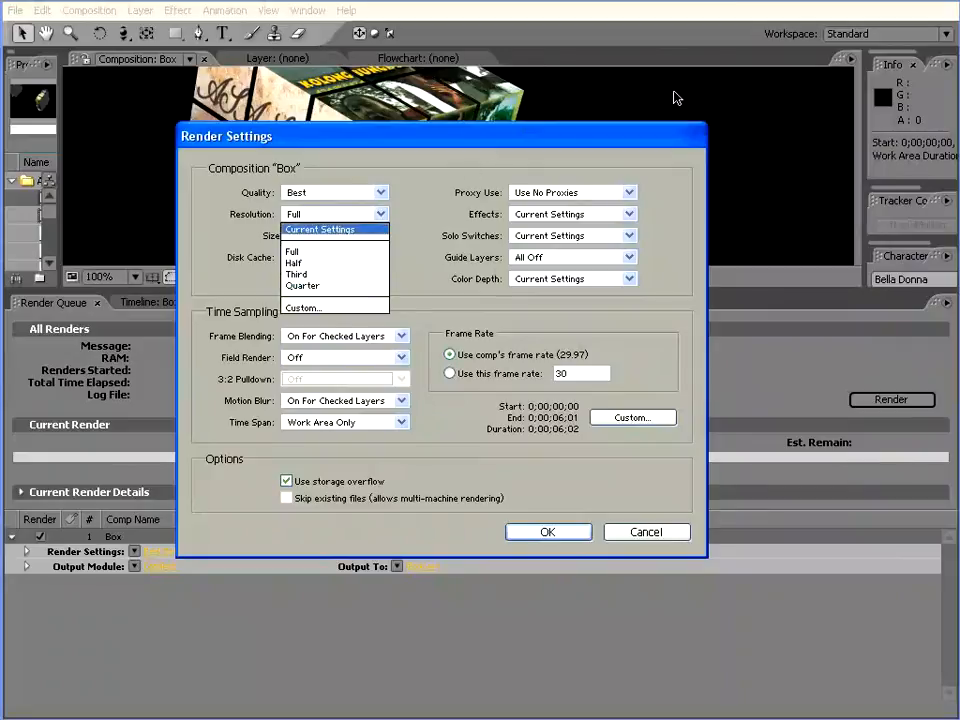
click(329, 252)
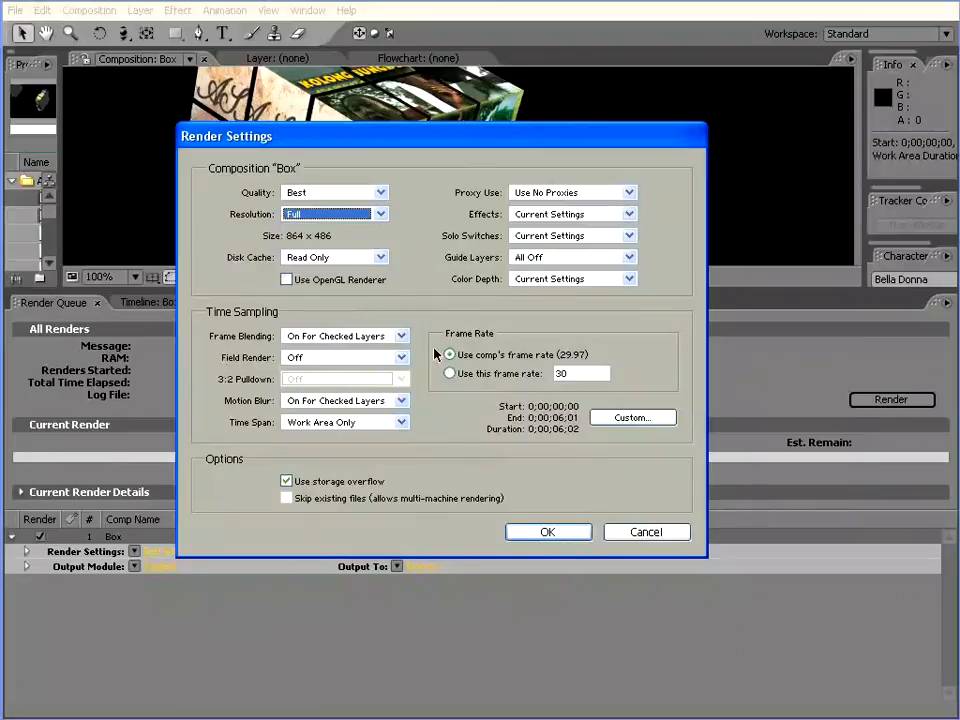
click(548, 532)
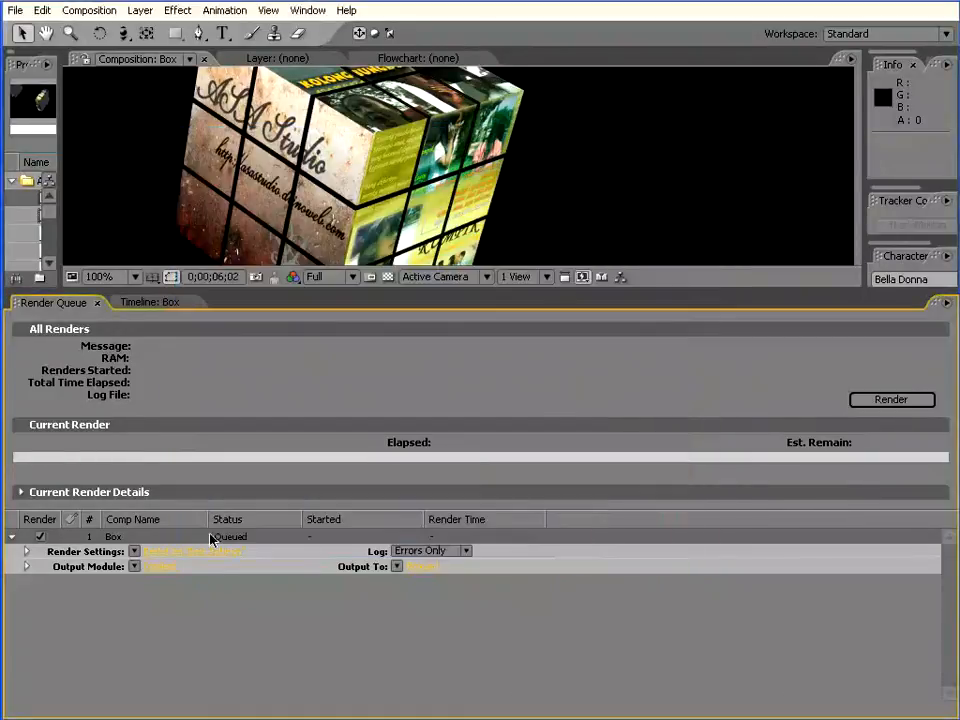
Set the Box output module to QuickTime Movie format with Project Link embedding and no post-render action.
click(152, 567)
drag(372, 72, 416, 67)
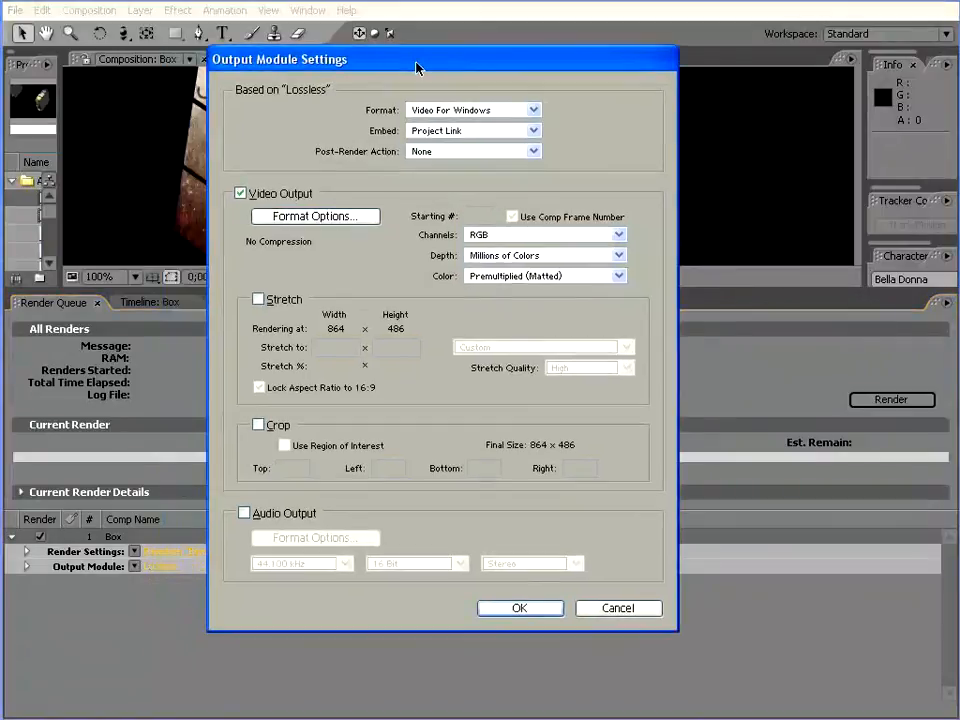
click(533, 110)
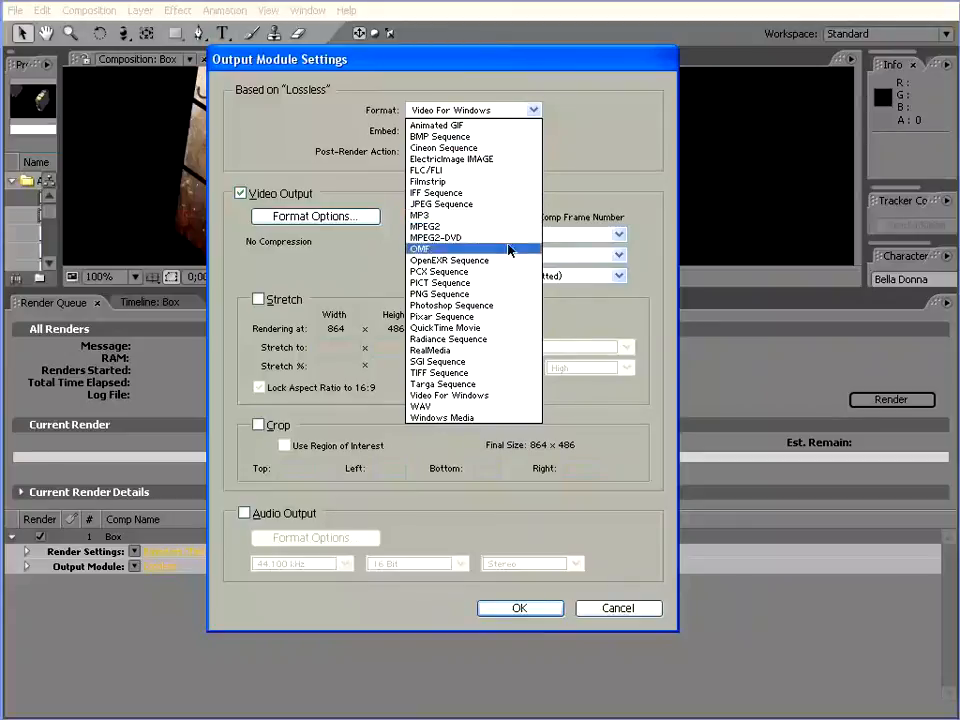
click(484, 330)
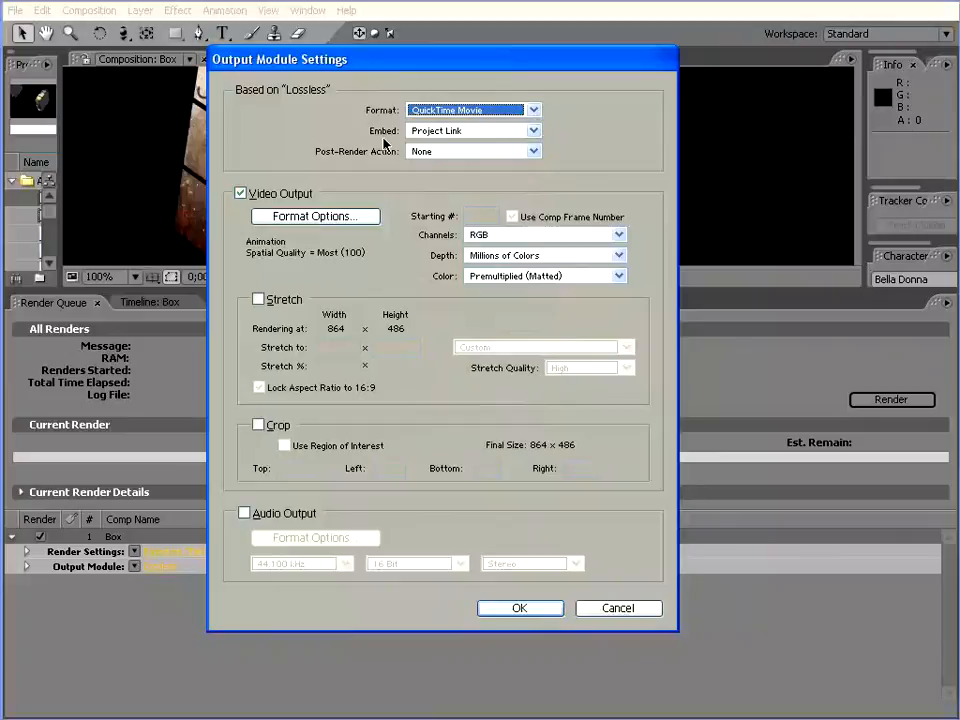
click(533, 131)
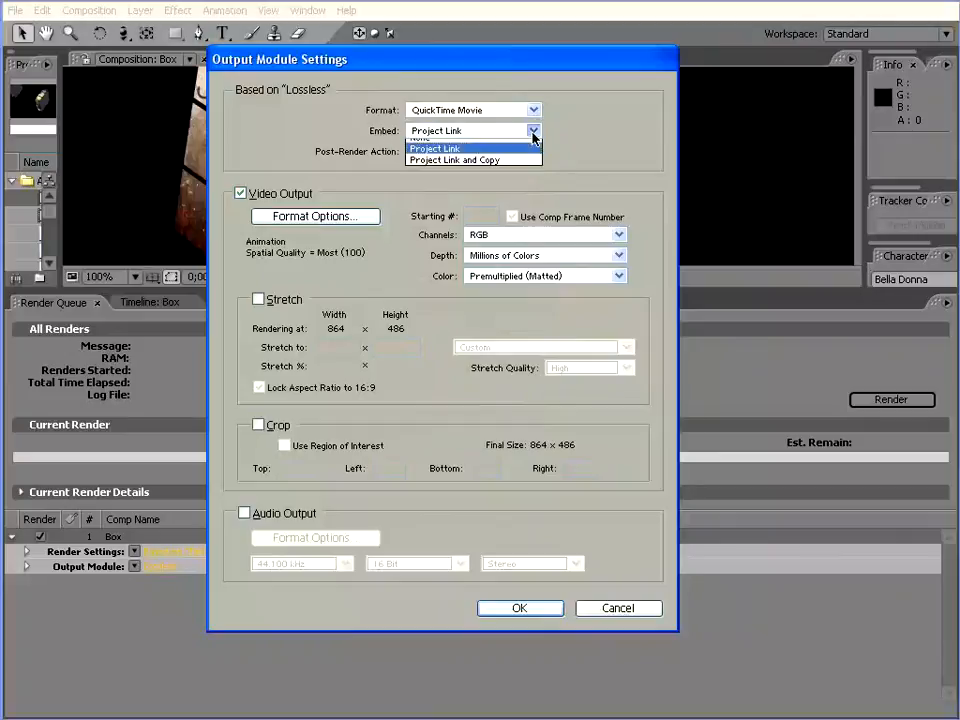
click(366, 157)
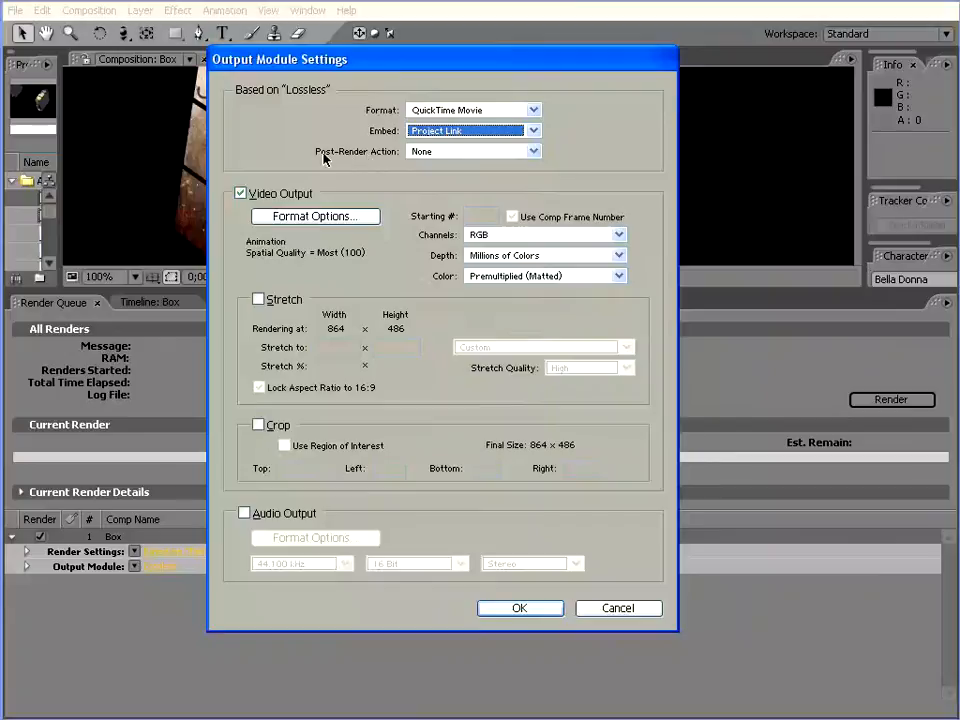
click(534, 152)
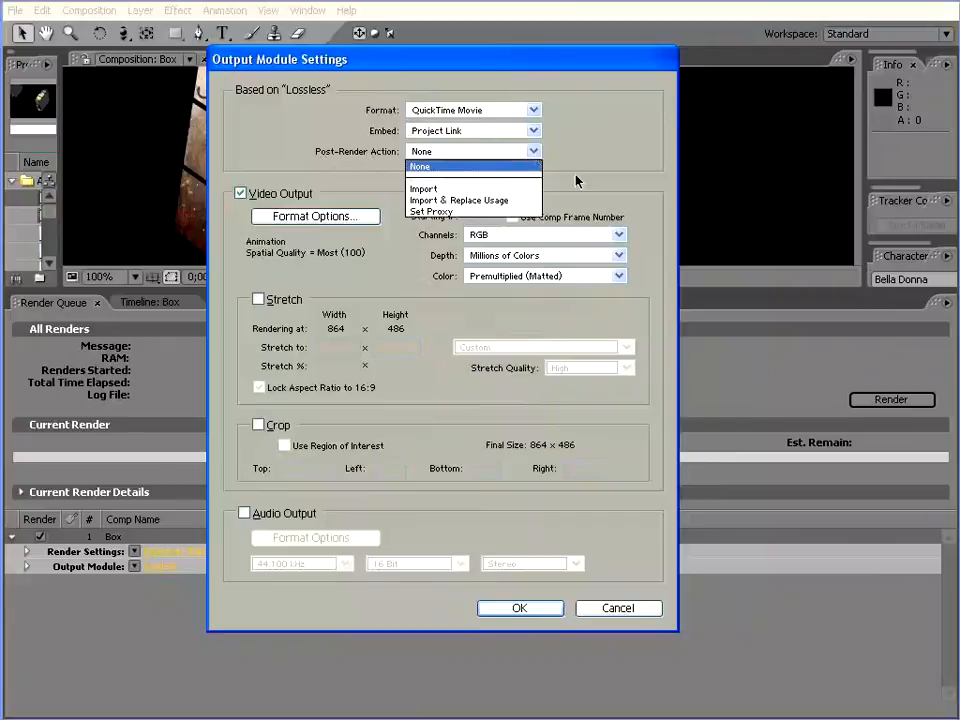
click(487, 168)
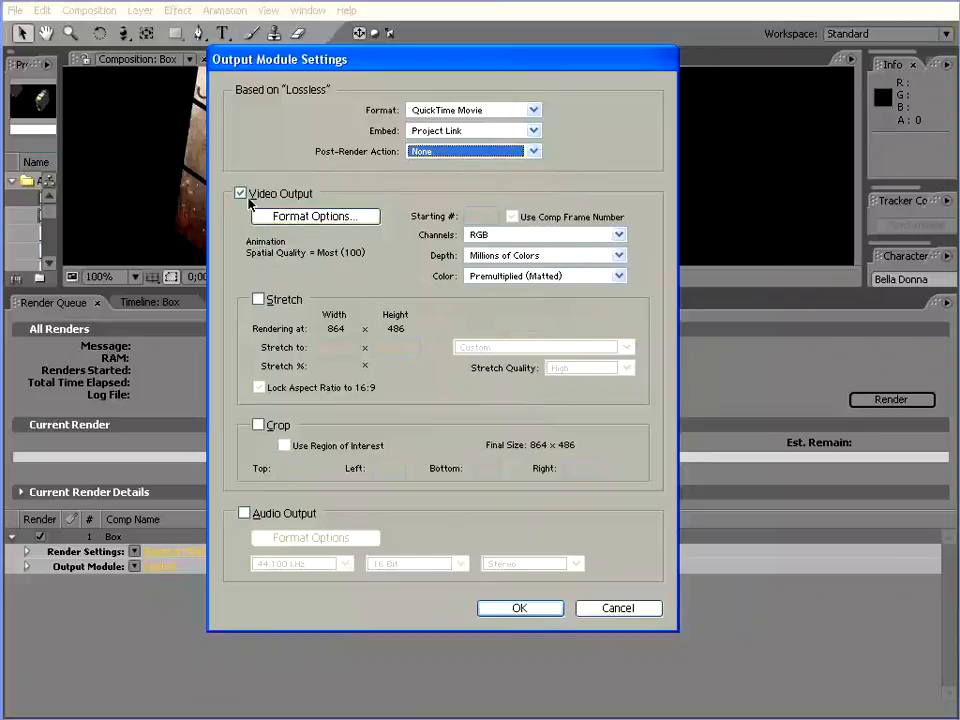
Choose Animation compression with Millions of Colors depth for the video output and try a frame rate of 23.98 fps.
click(322, 216)
drag(624, 72, 498, 158)
click(505, 182)
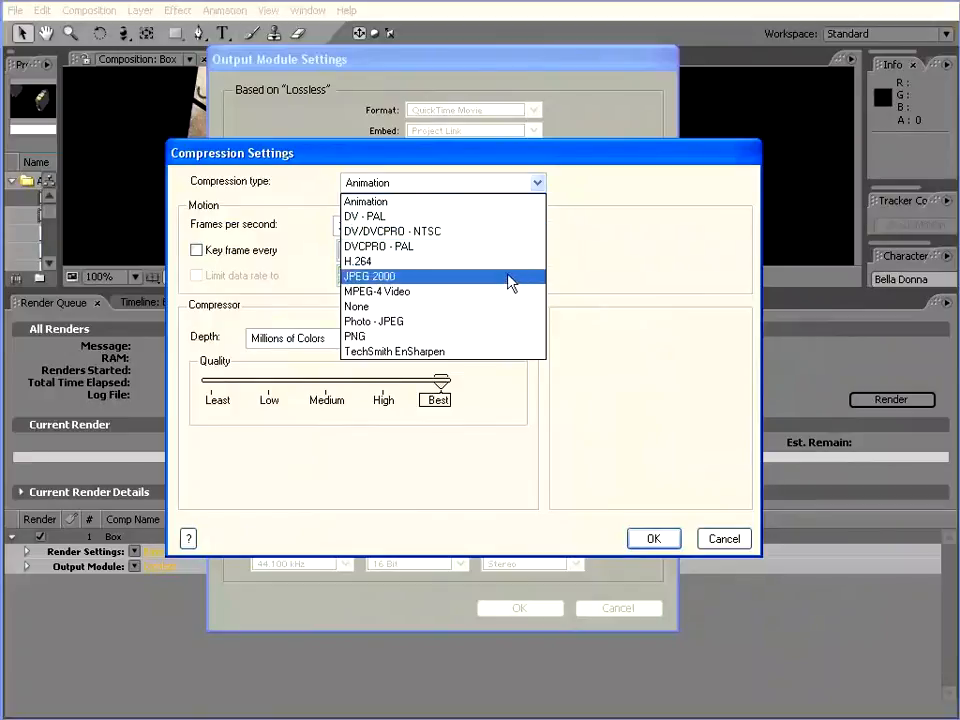
click(392, 203)
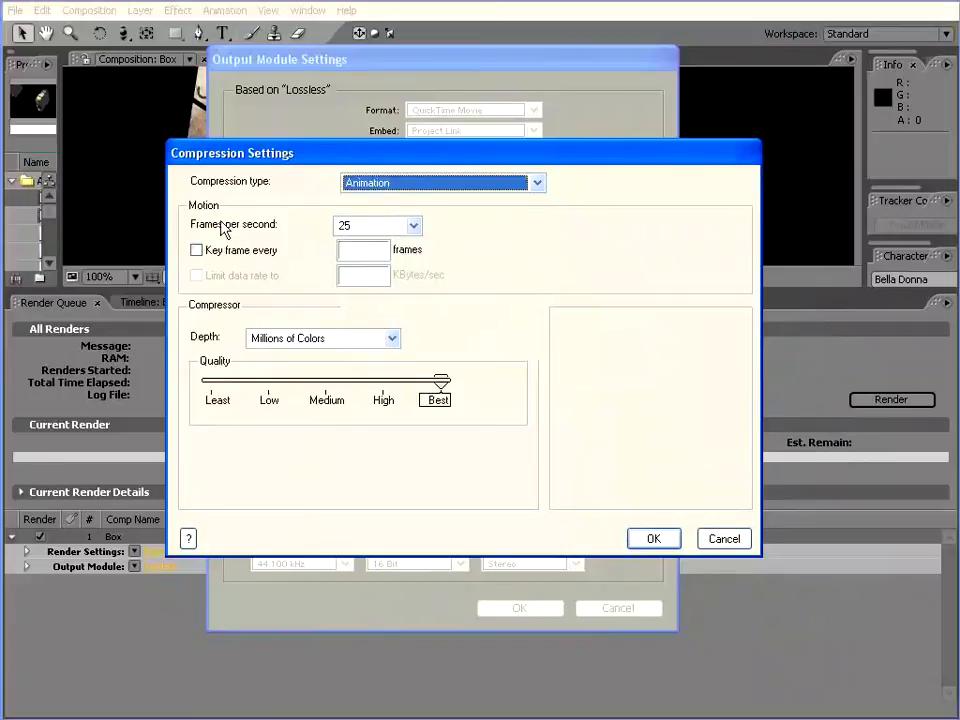
click(413, 226)
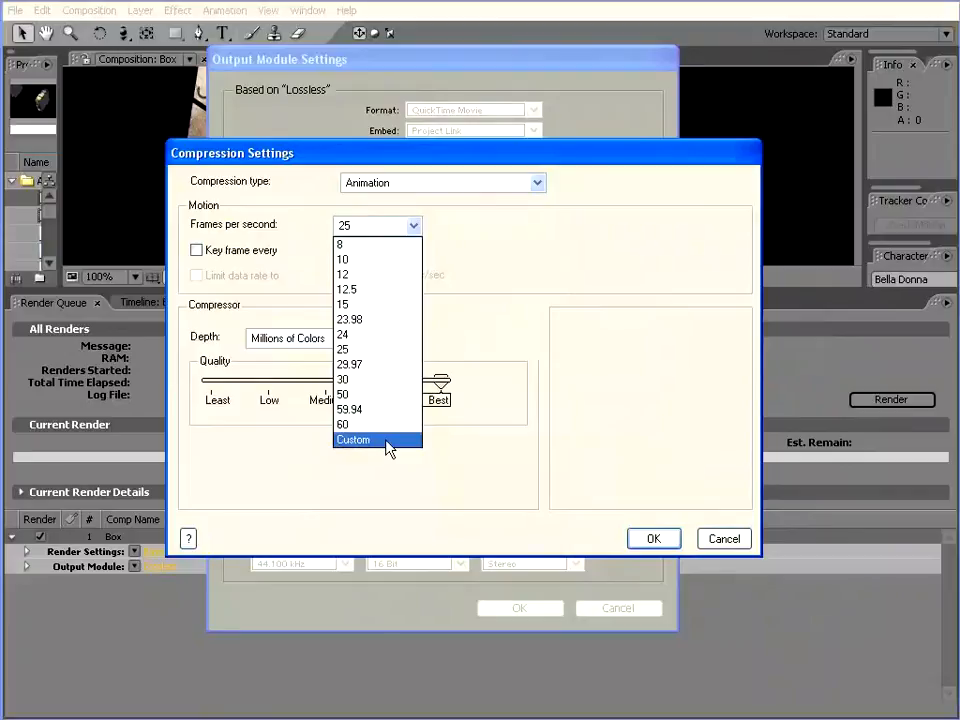
click(351, 328)
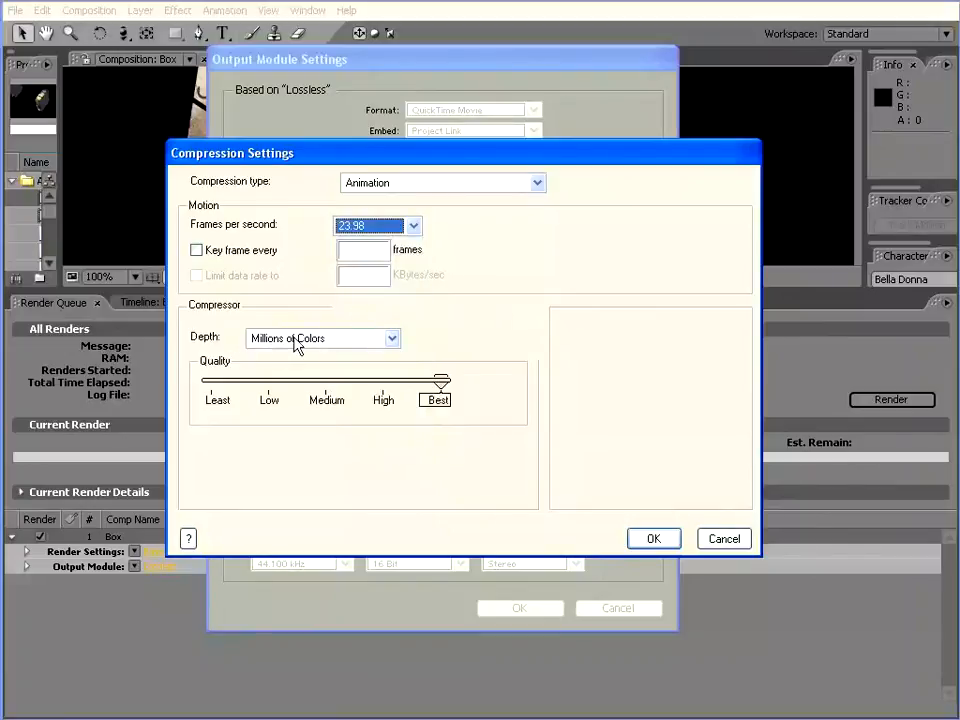
click(392, 338)
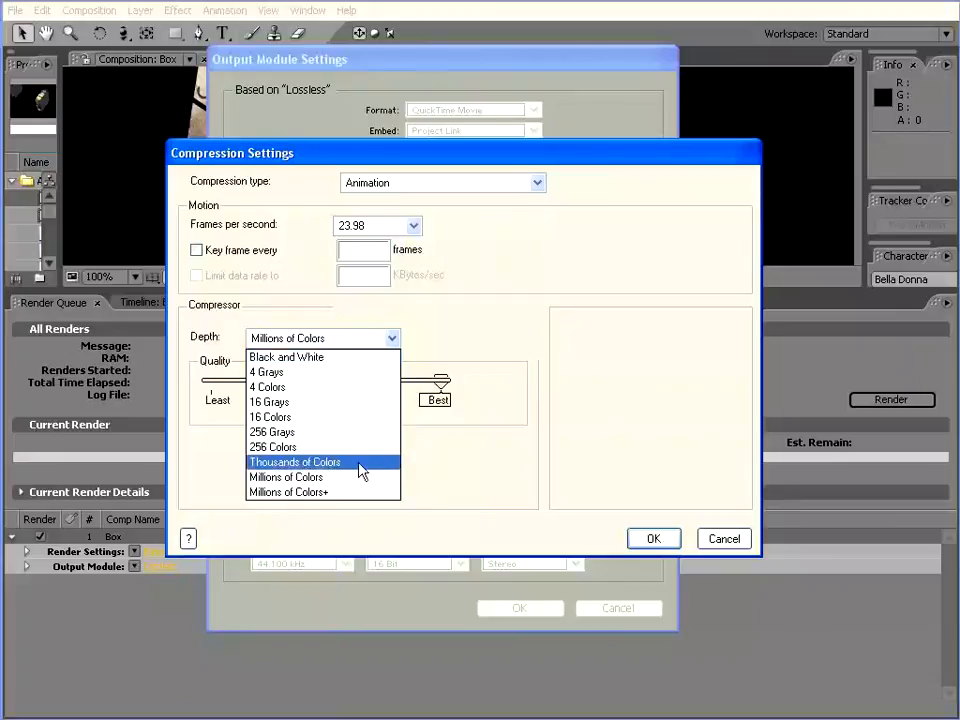
click(261, 479)
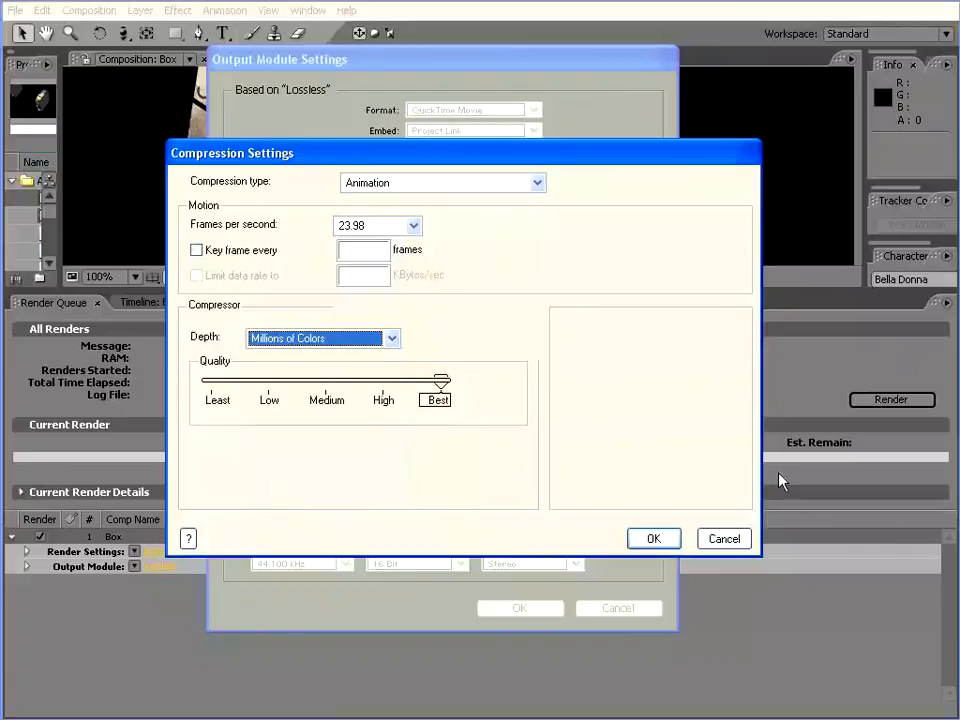
click(662, 543)
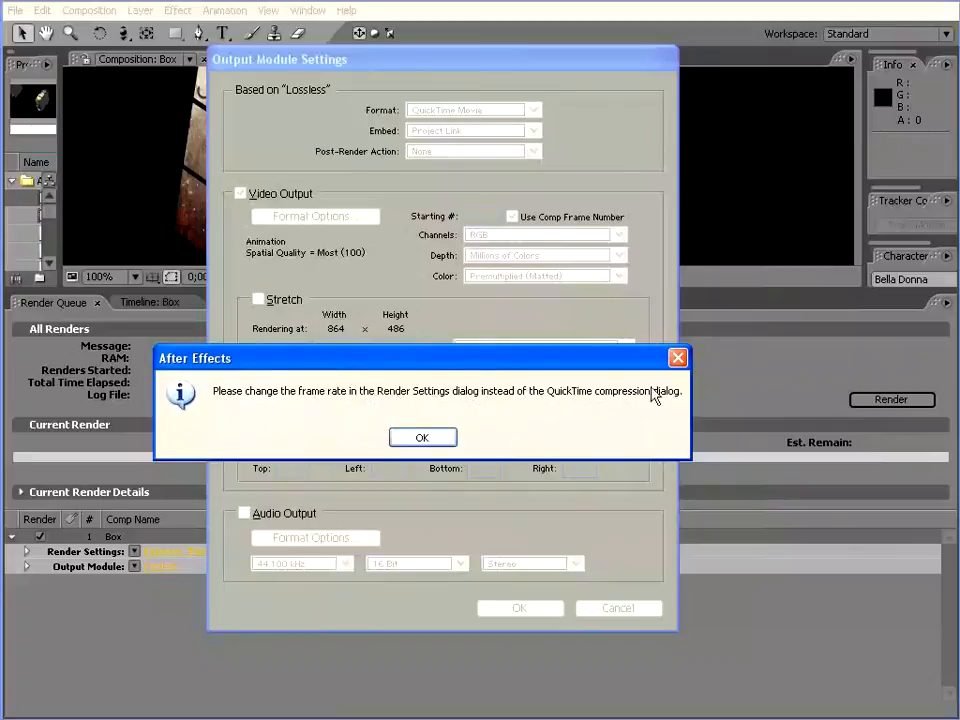
click(415, 437)
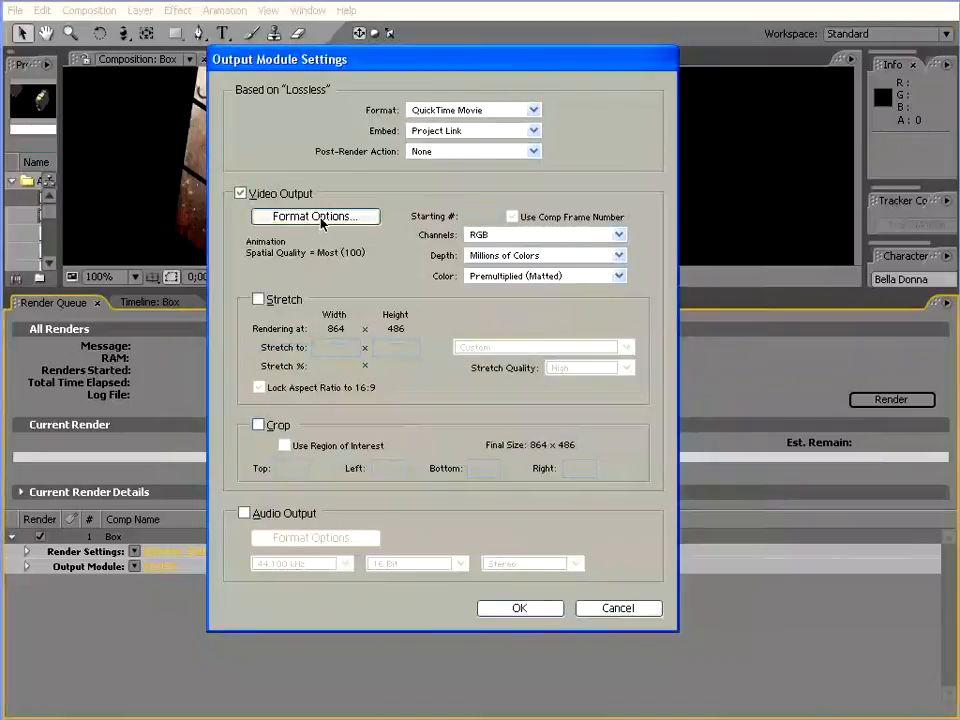
Recheck the video compression settings, choose RGB for the output channels and accept the output module settings.
click(320, 220)
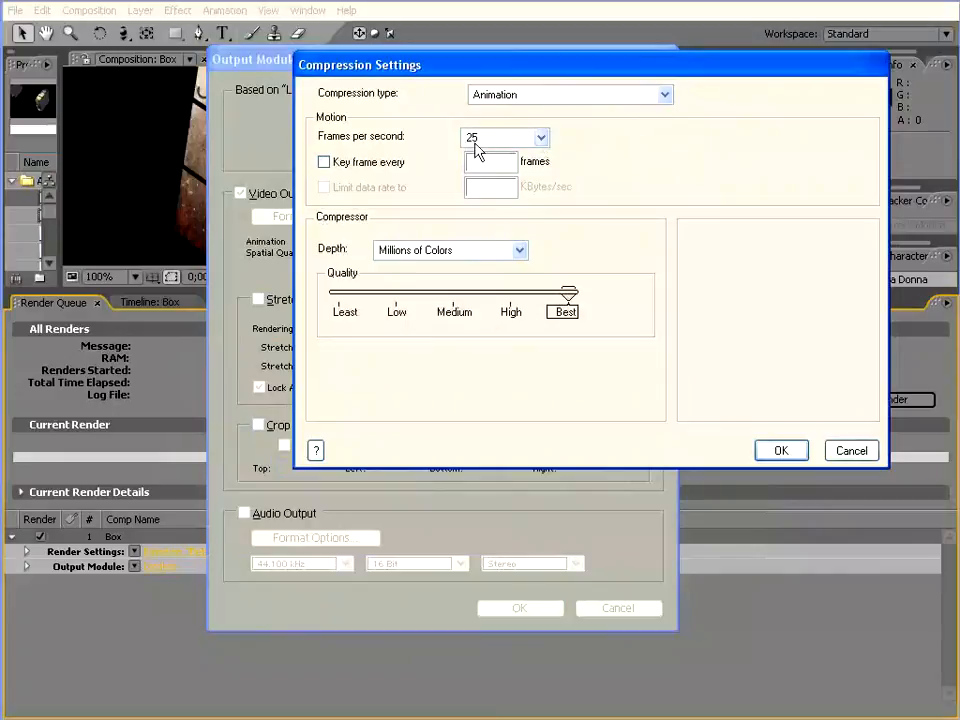
click(782, 454)
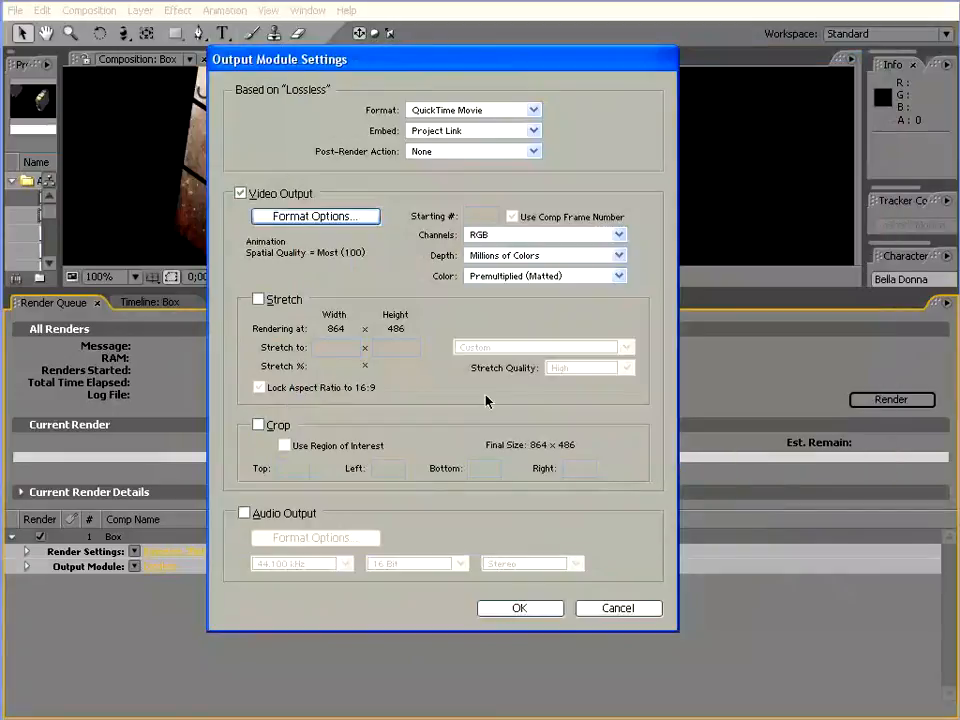
click(560, 238)
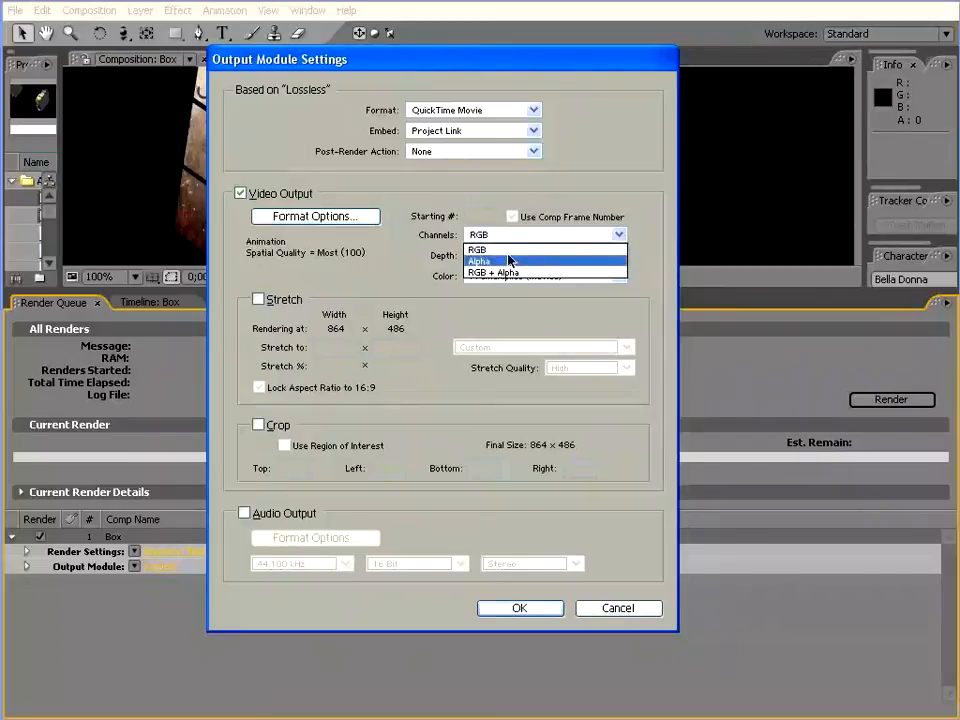
click(510, 251)
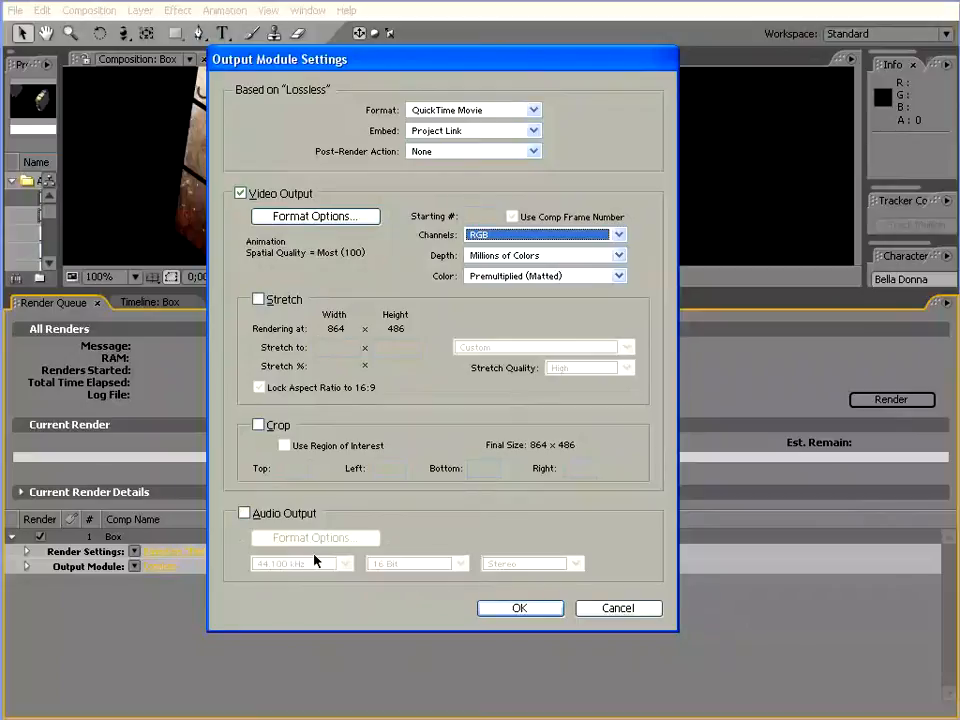
click(518, 612)
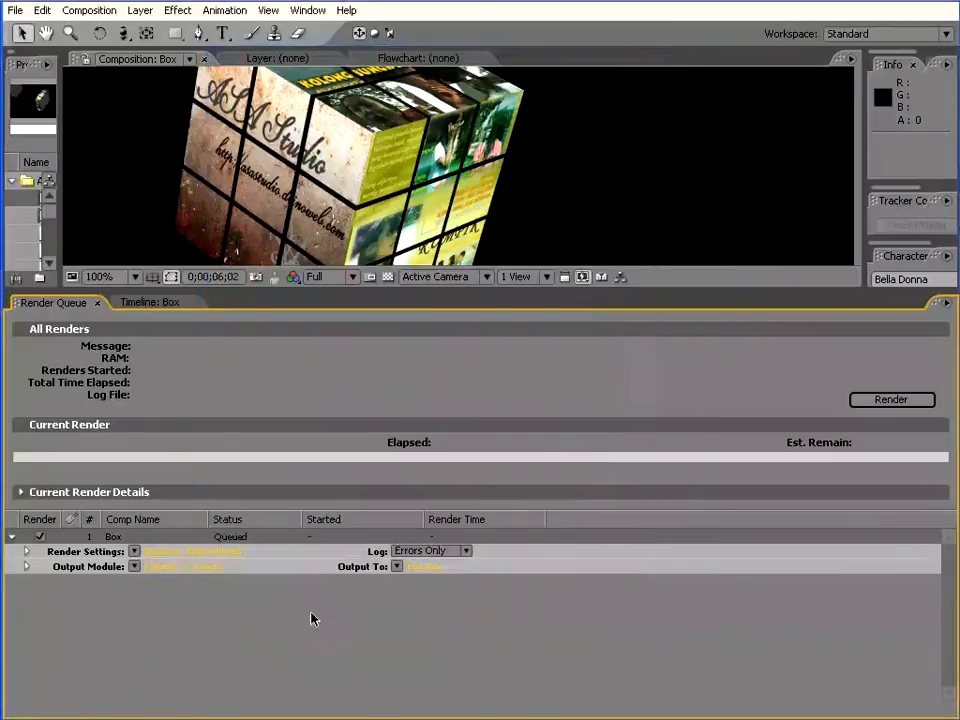
Set the output movie to Box.mov in the MATERI KURSUS folder on drive E: and start the render.
click(418, 568)
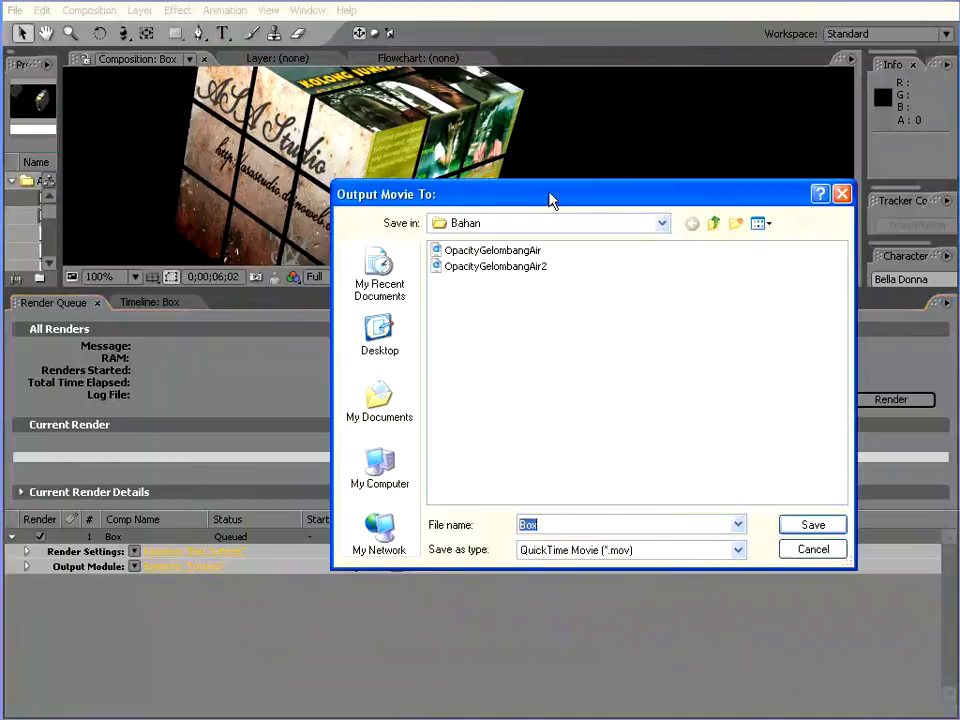
drag(551, 201, 466, 226)
click(501, 250)
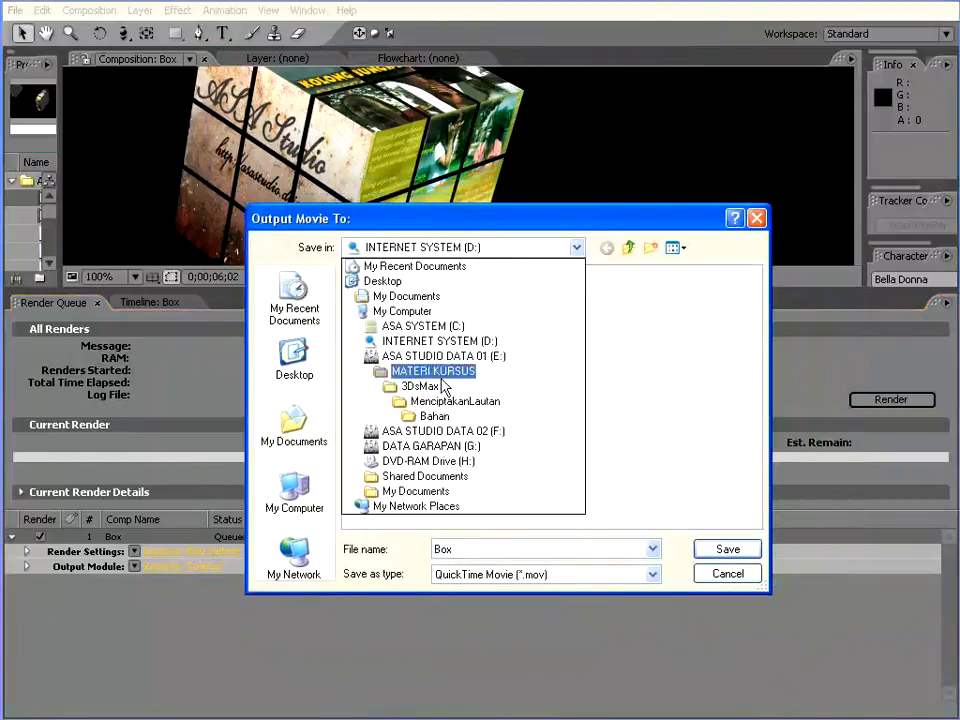
click(437, 373)
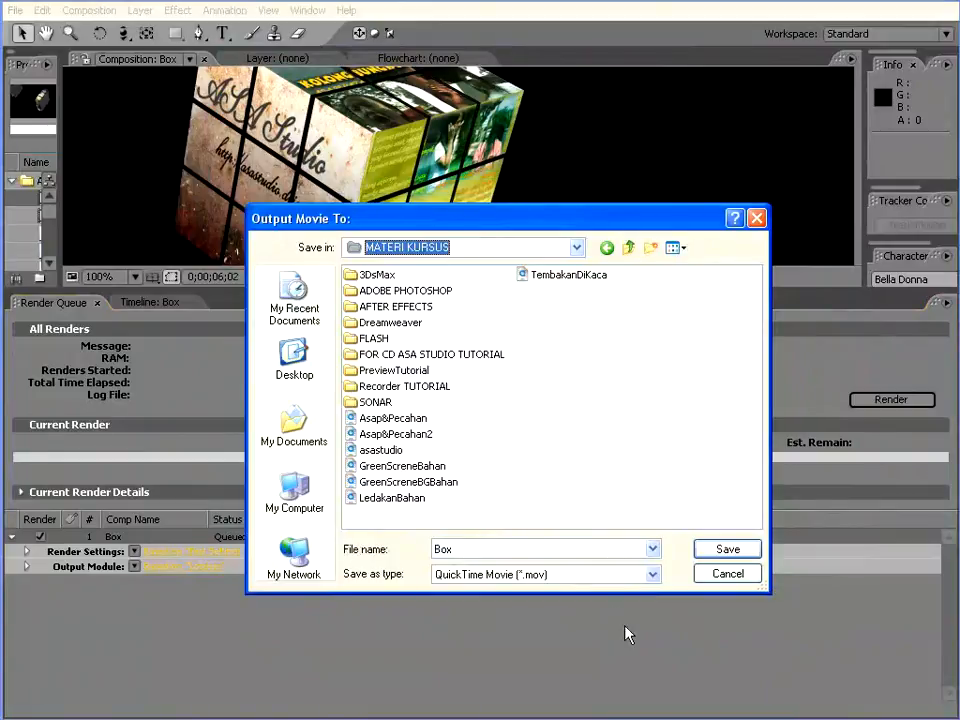
click(729, 551)
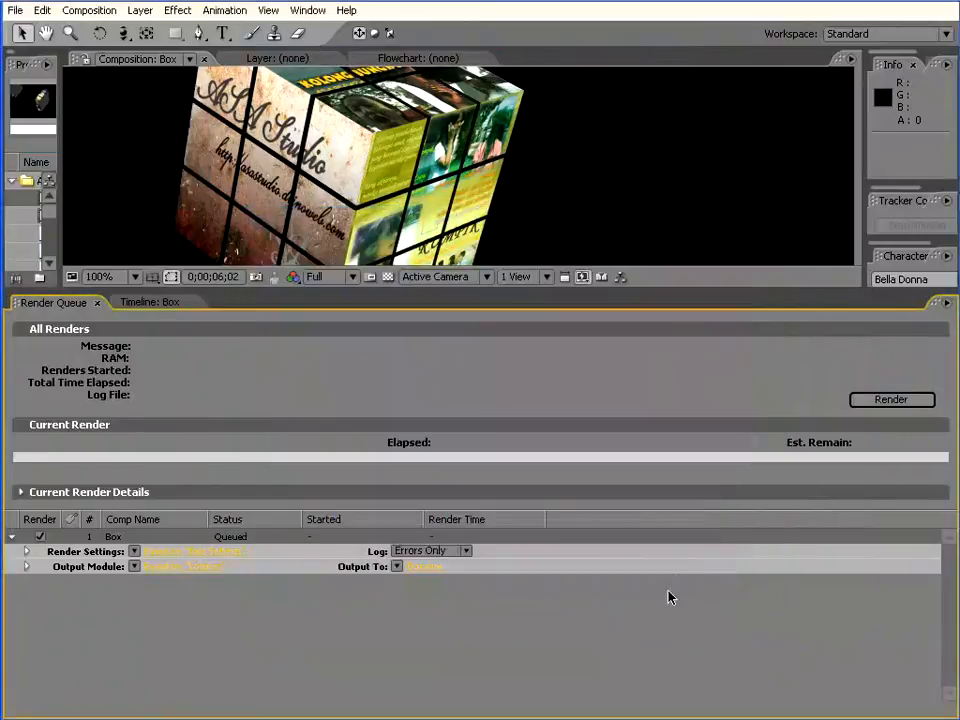
click(892, 400)
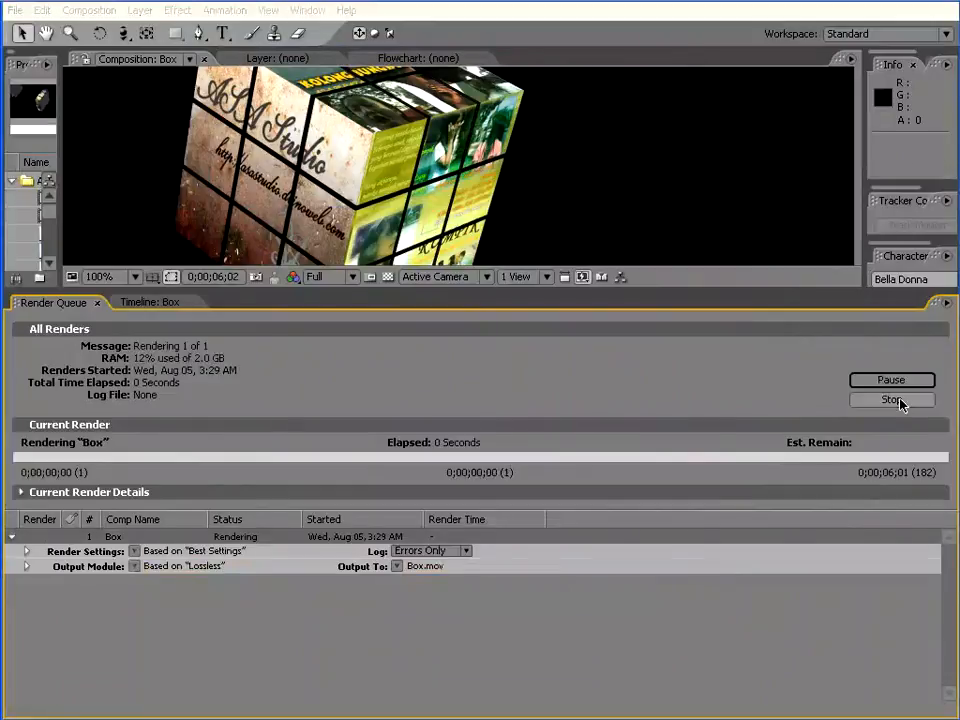